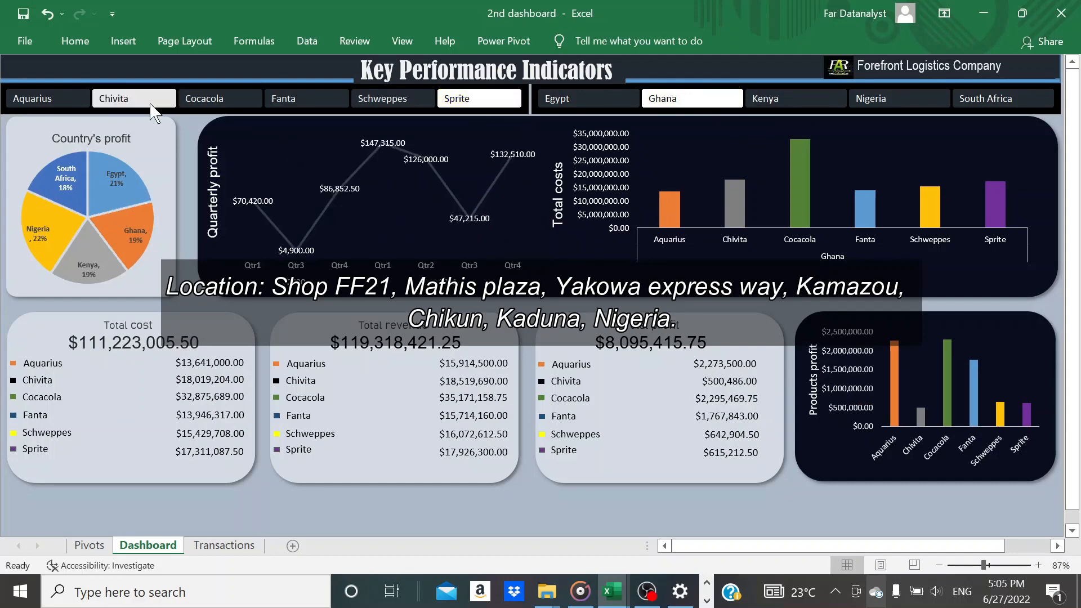
Filter the dashboard's quarterly and country profit charts by Chivita, Sprite, Cocacola and Chivita again in the product slicer
click(151, 105)
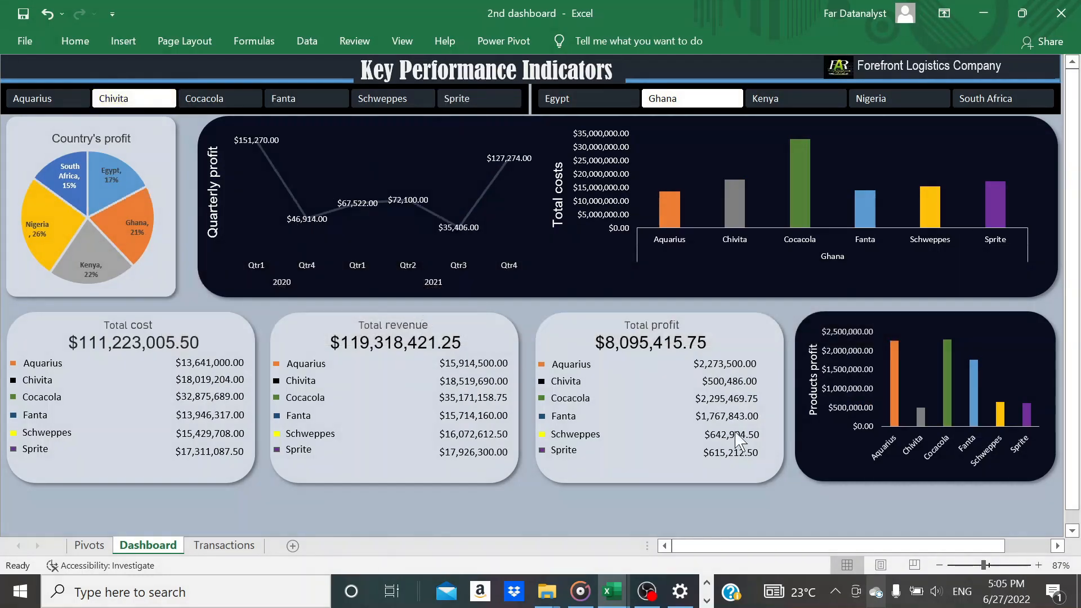
click(1039, 565)
click(1038, 565)
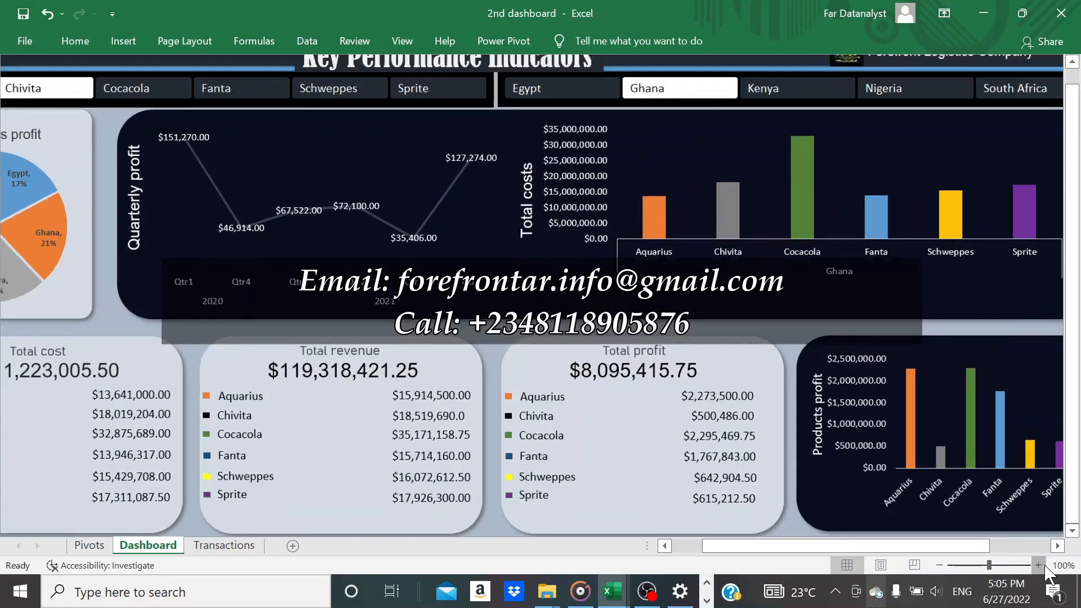
click(470, 88)
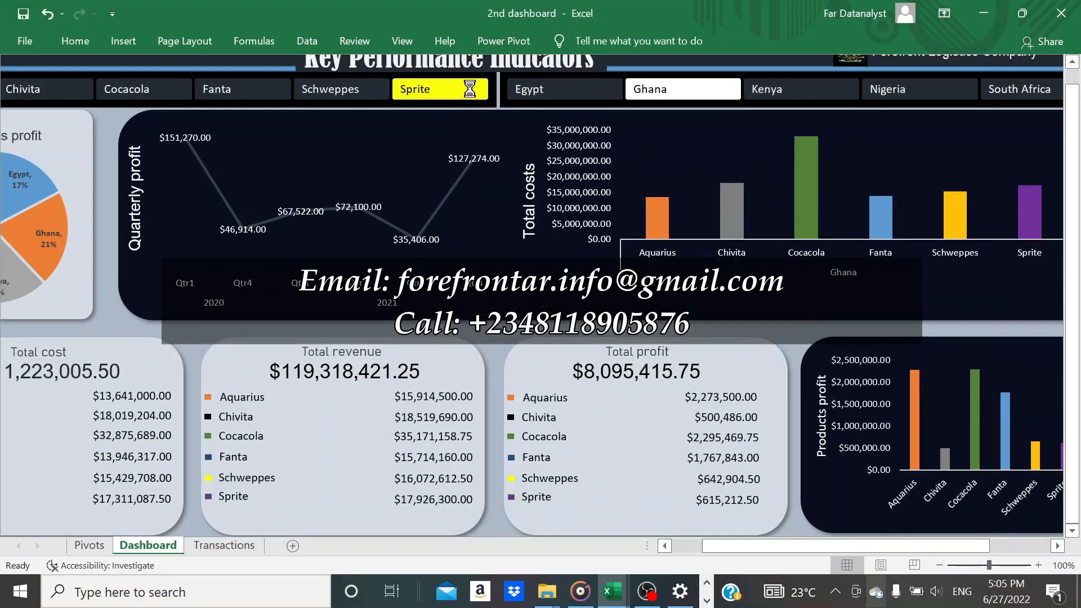
click(664, 546)
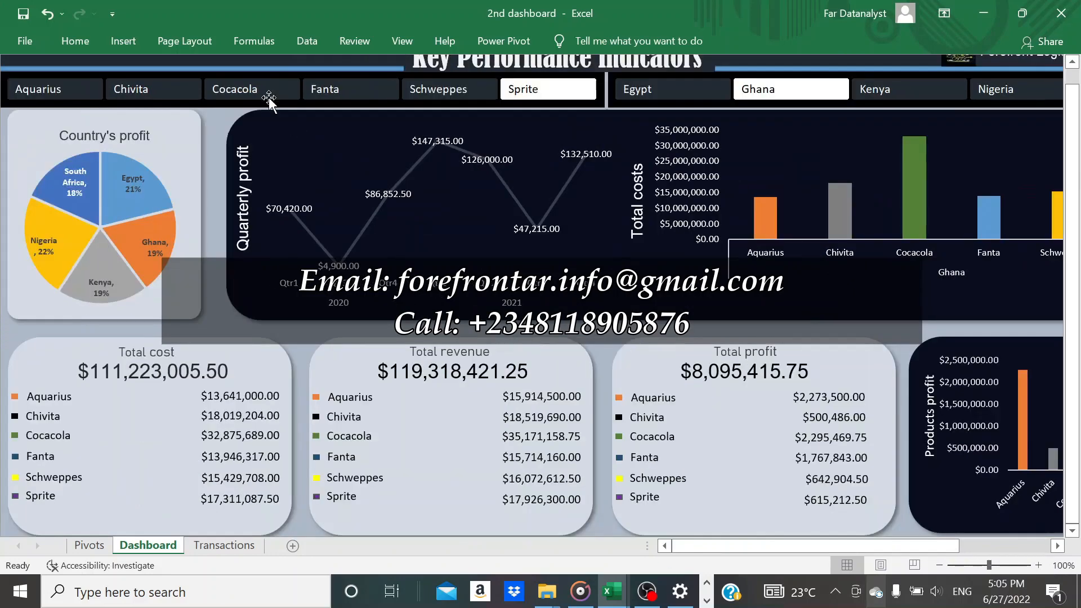
click(235, 90)
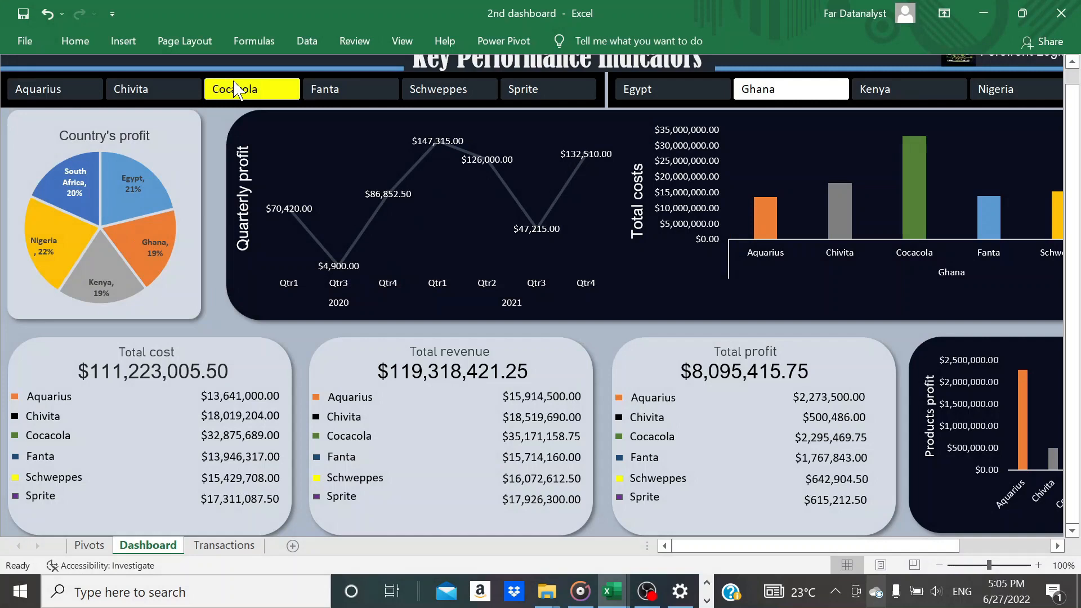
click(170, 95)
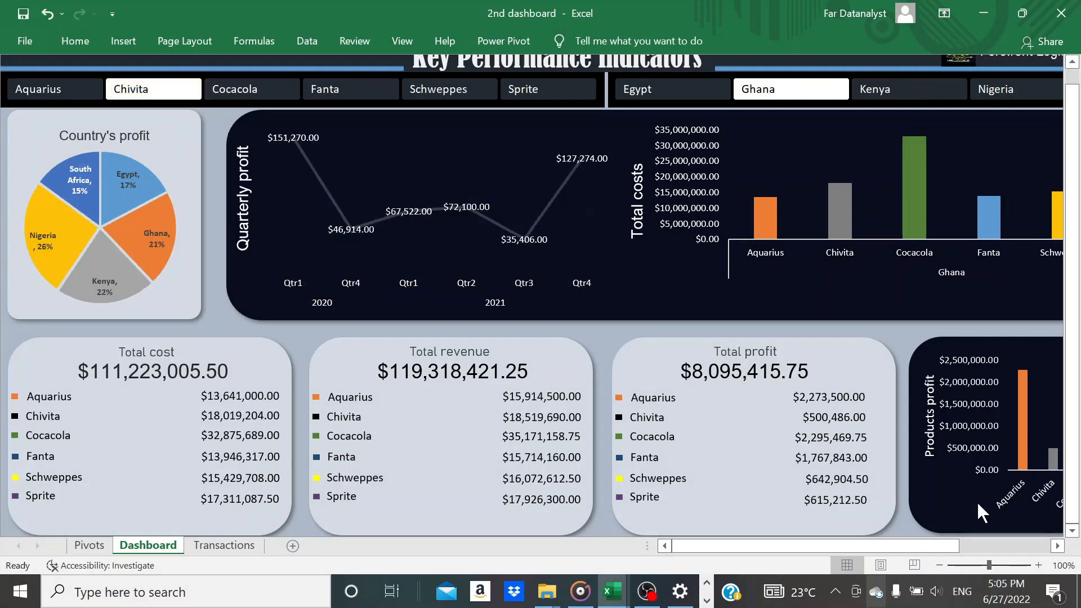
Filter the dashboard's cost, revenue and profit figures by Kenya, followed by Nigeria, in the country slicer
click(1056, 546)
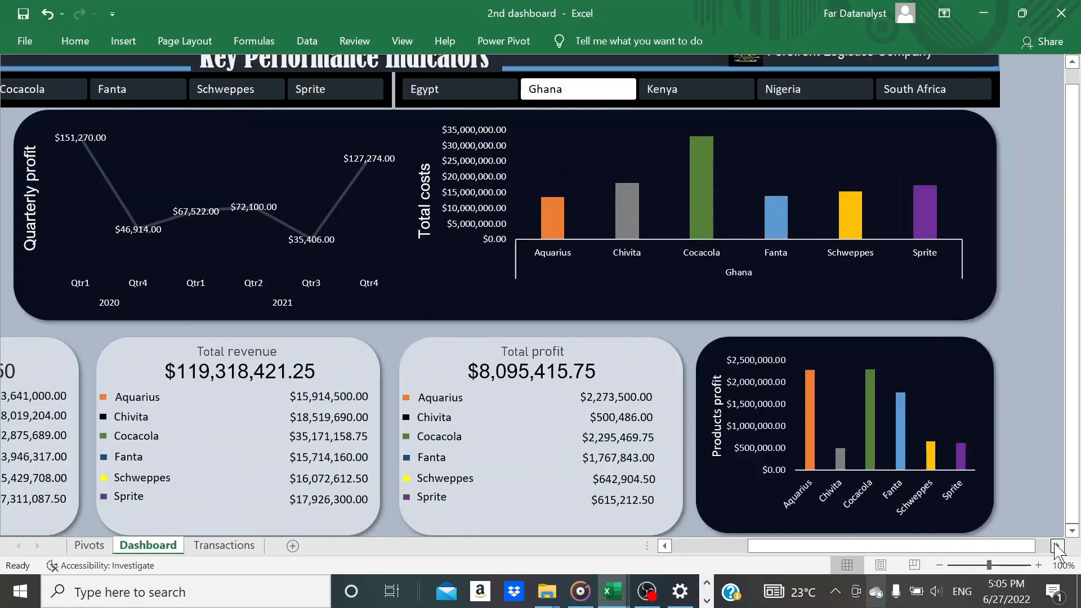
click(1056, 546)
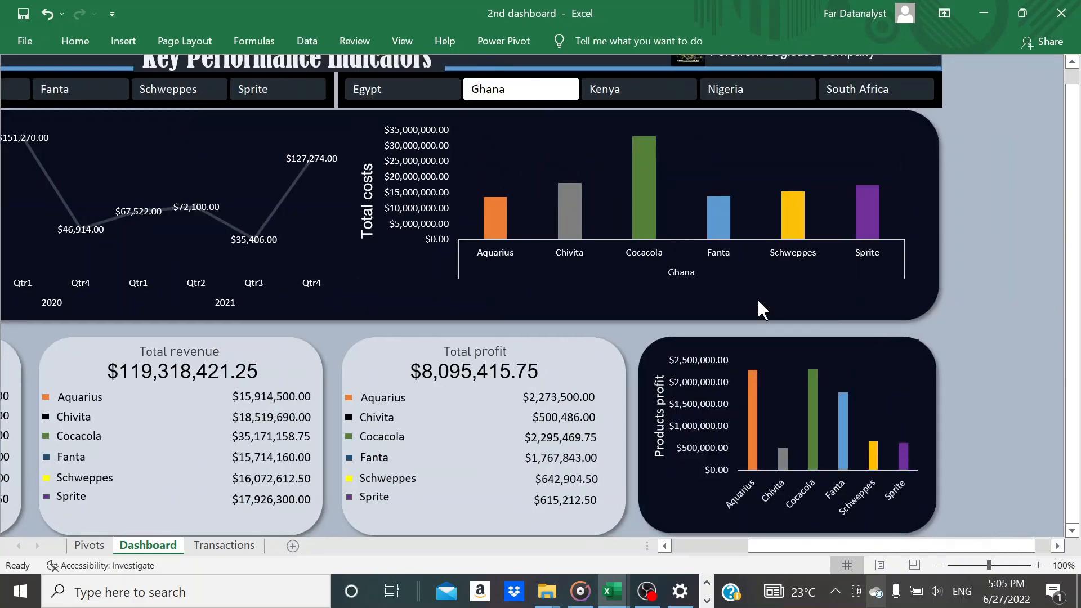
click(617, 91)
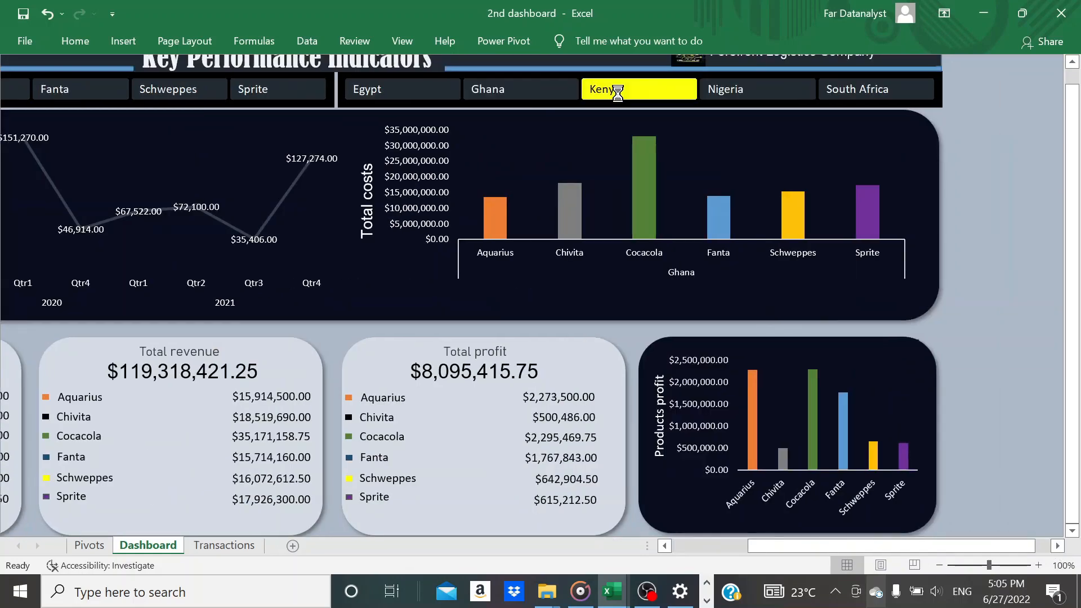
click(729, 88)
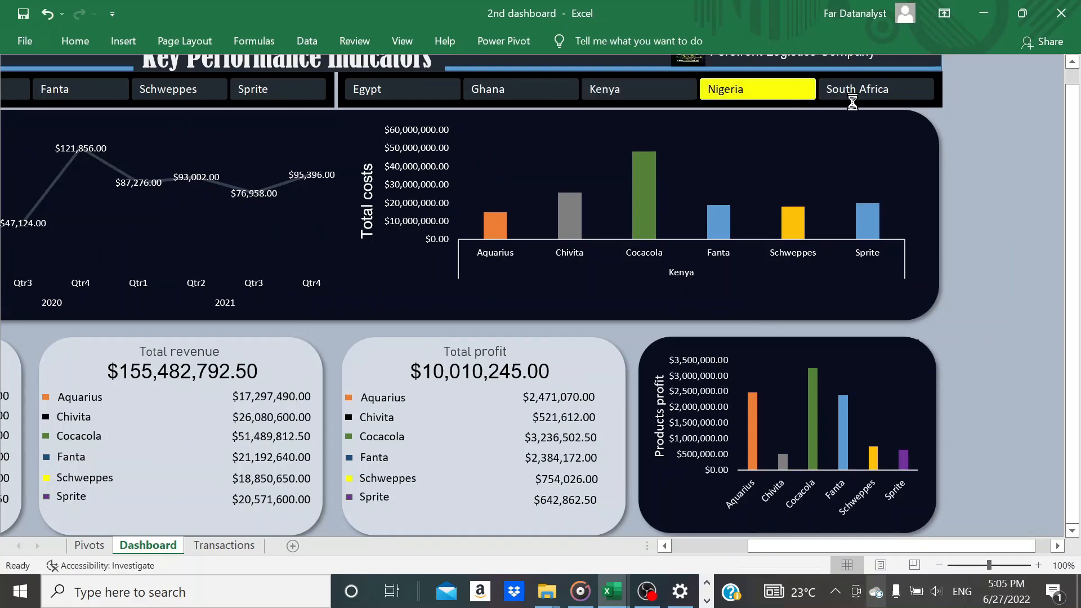
click(1071, 61)
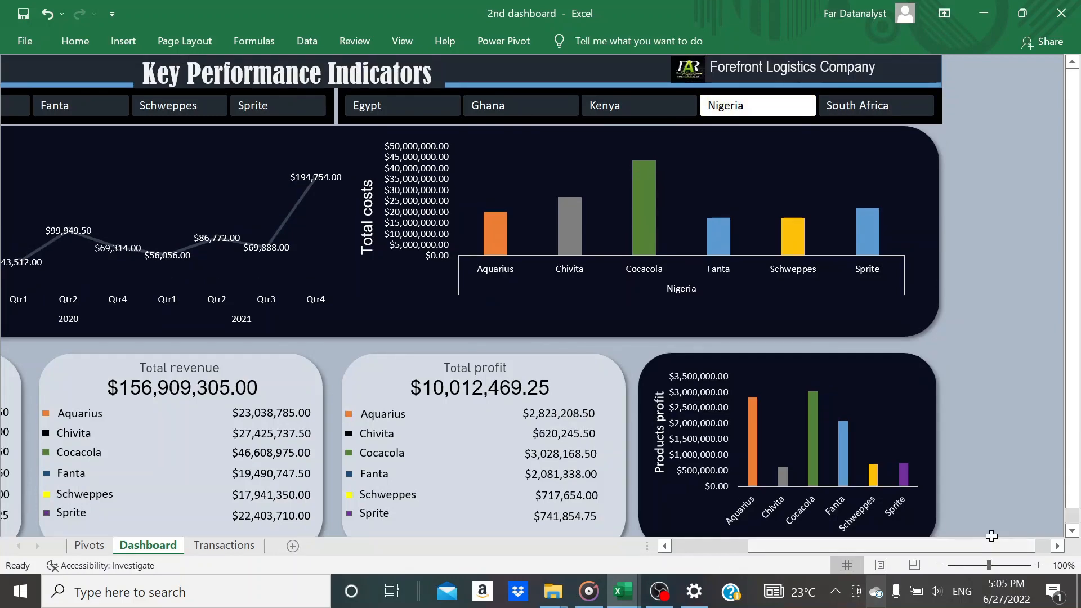
click(1038, 564)
click(1038, 565)
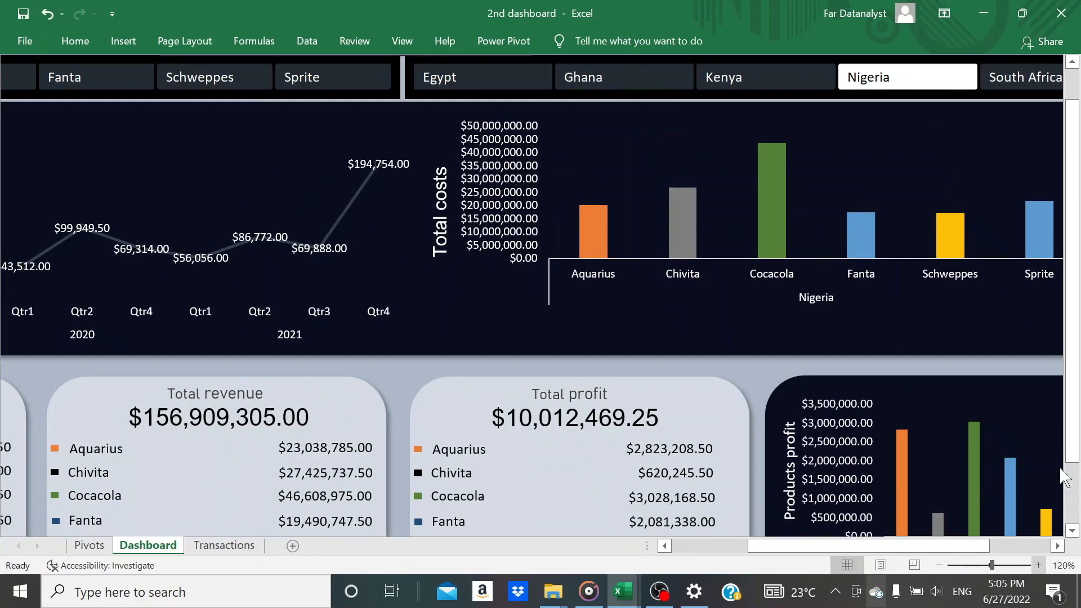
scroll(1076, 279, up, 1)
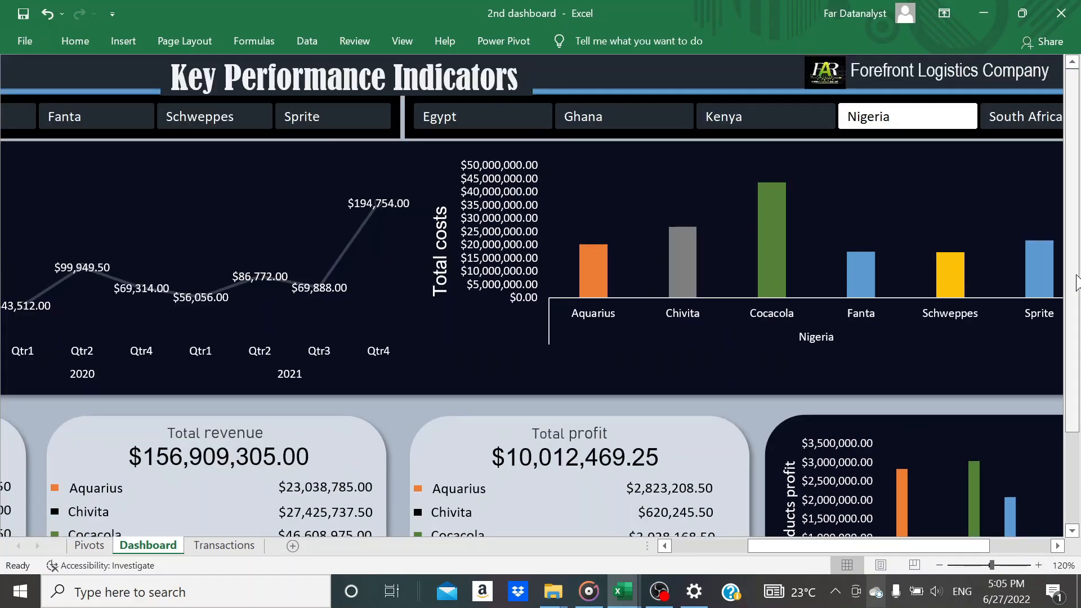
click(1038, 564)
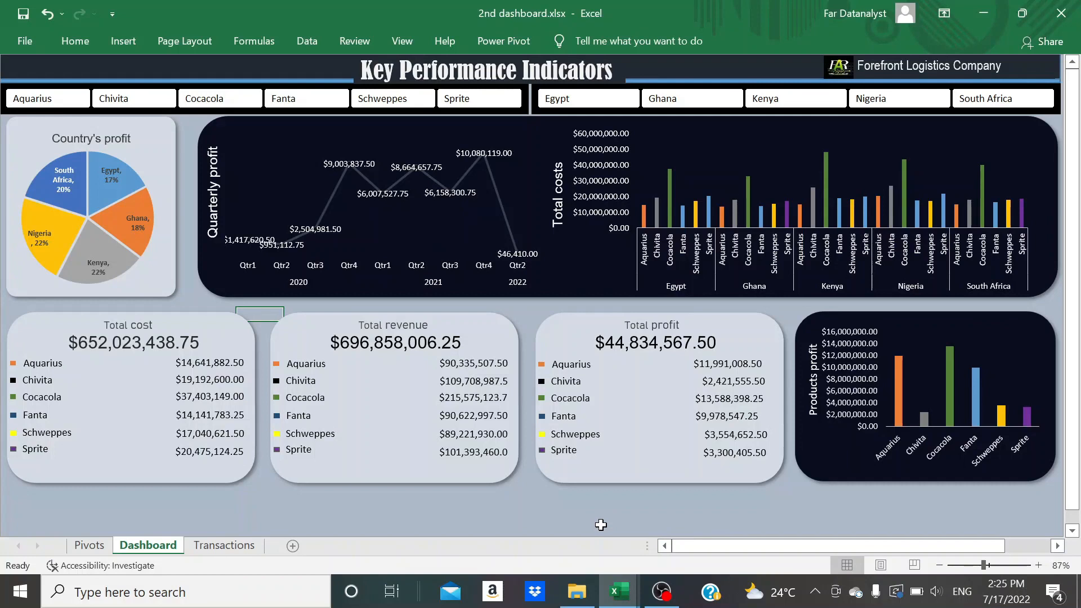
Try the product slicer with Sprite, Schweppes and Fanta in turn, and the country slicer with Egypt and Kenya
click(467, 100)
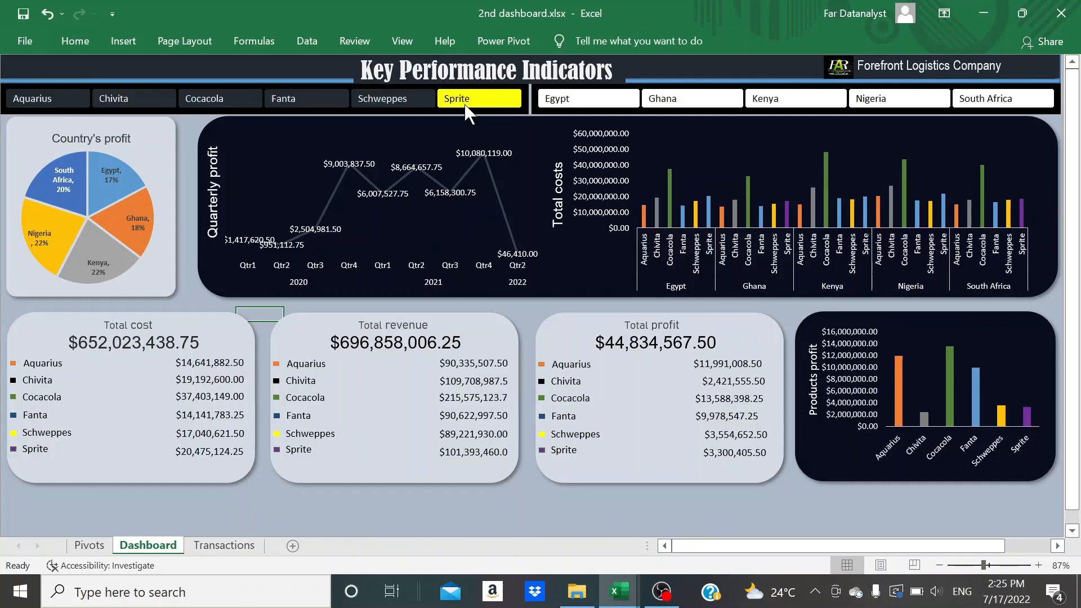
click(394, 97)
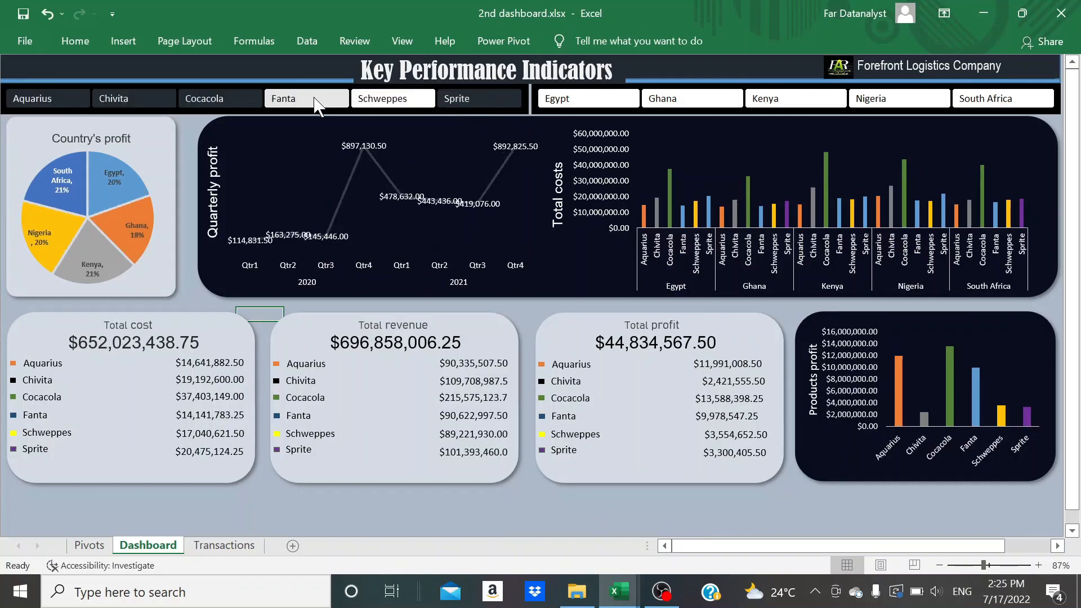
click(316, 105)
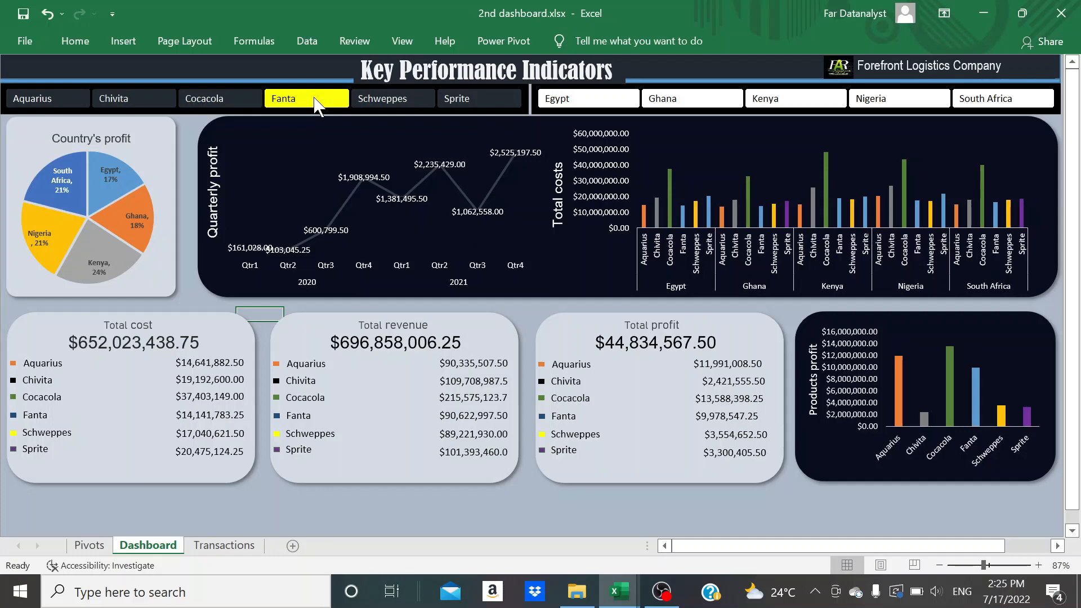
click(555, 101)
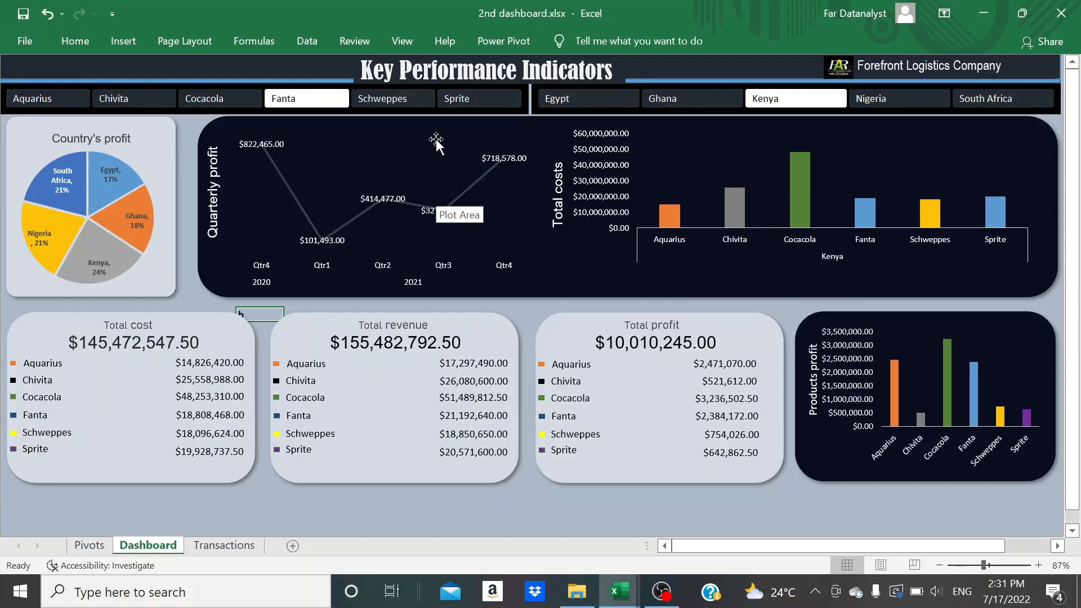
click(448, 97)
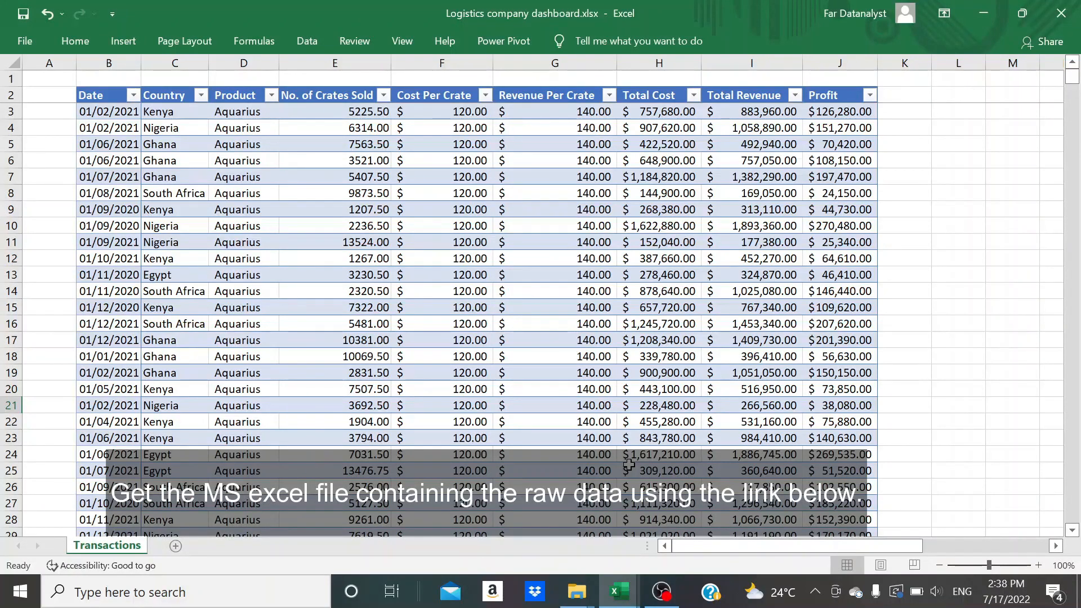
Add two new worksheets to the logistics company workbook and rename the first one Dashboard
click(524, 337)
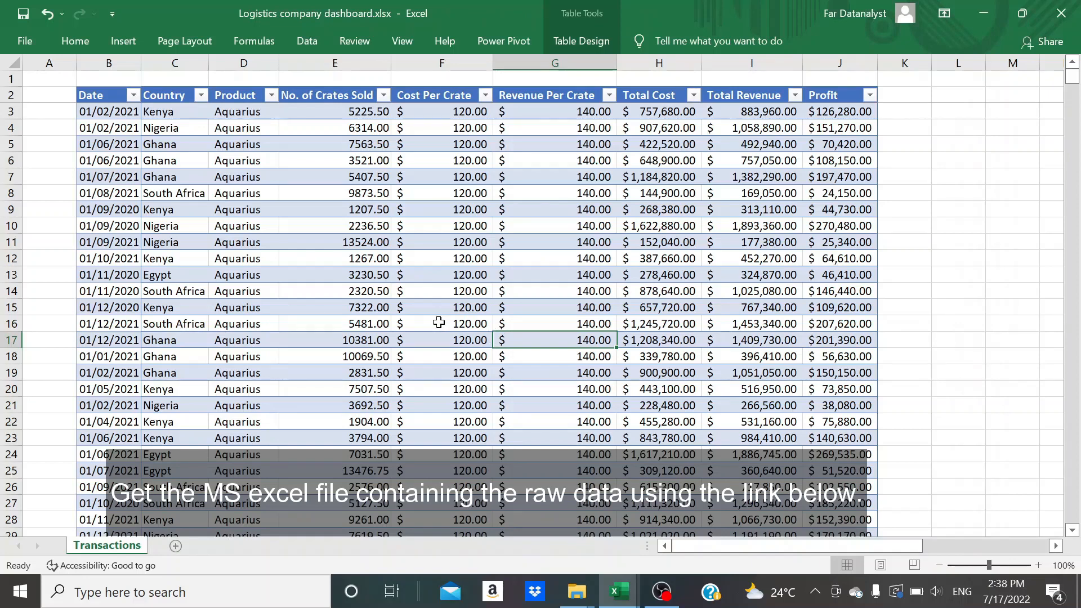
click(176, 546)
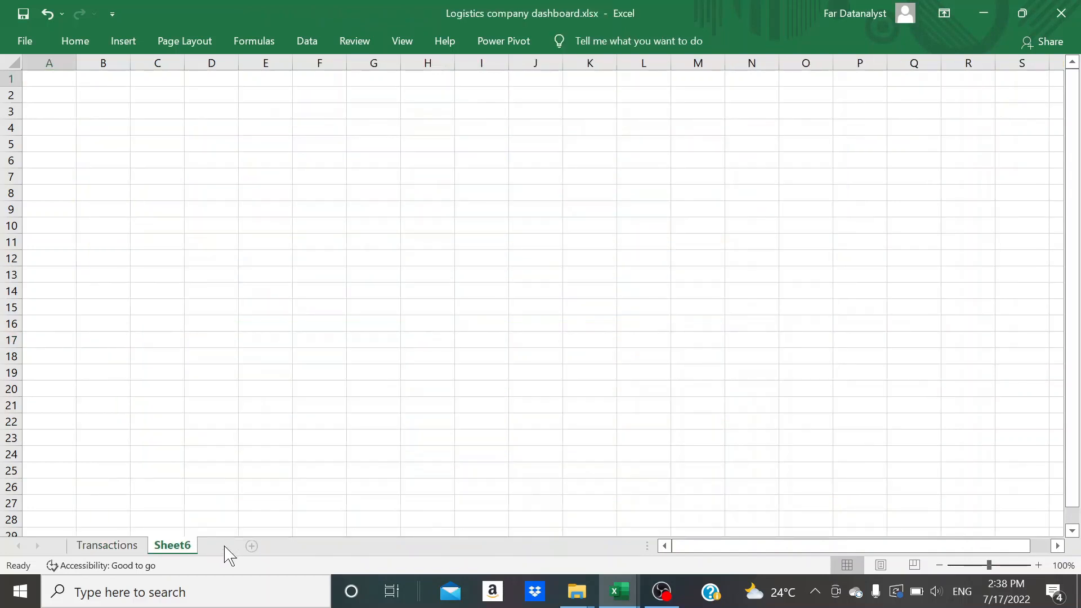
double_click(172, 545)
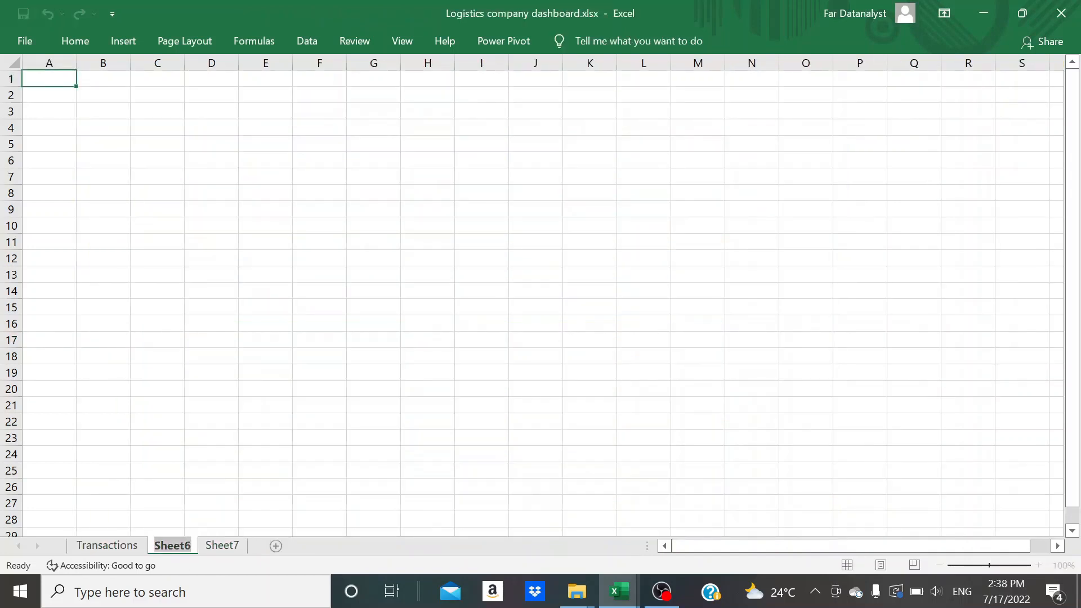
text(Dashboard)
key(Return)
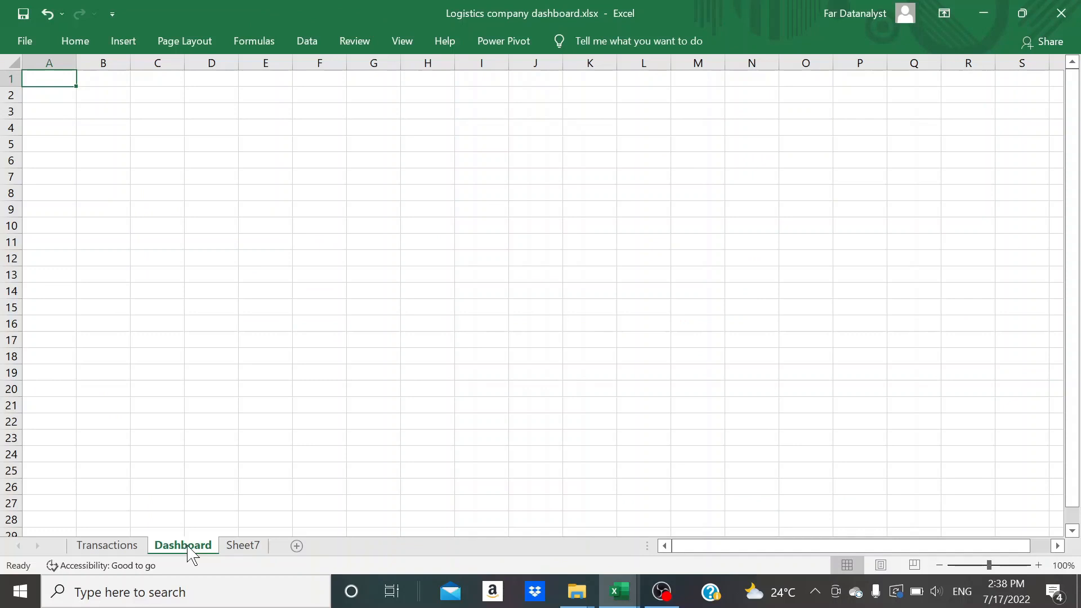
Rename the second new worksheet Pivots
click(258, 549)
double_click(257, 548)
text(Pi)
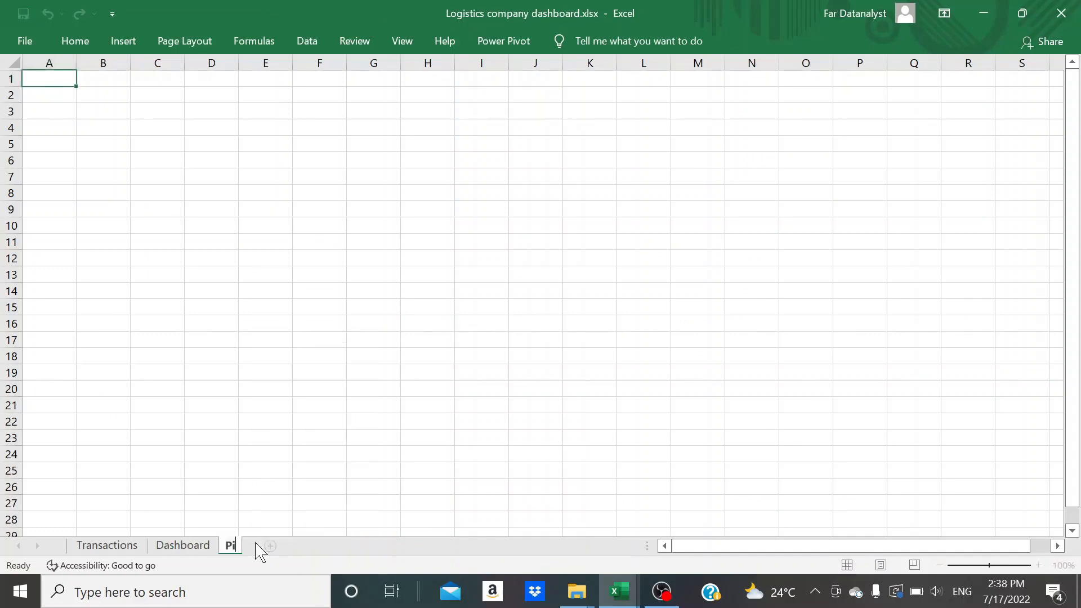
text(vots)
key(Return)
Set the name of the data table on the Transactions sheet to Transactions
click(88, 549)
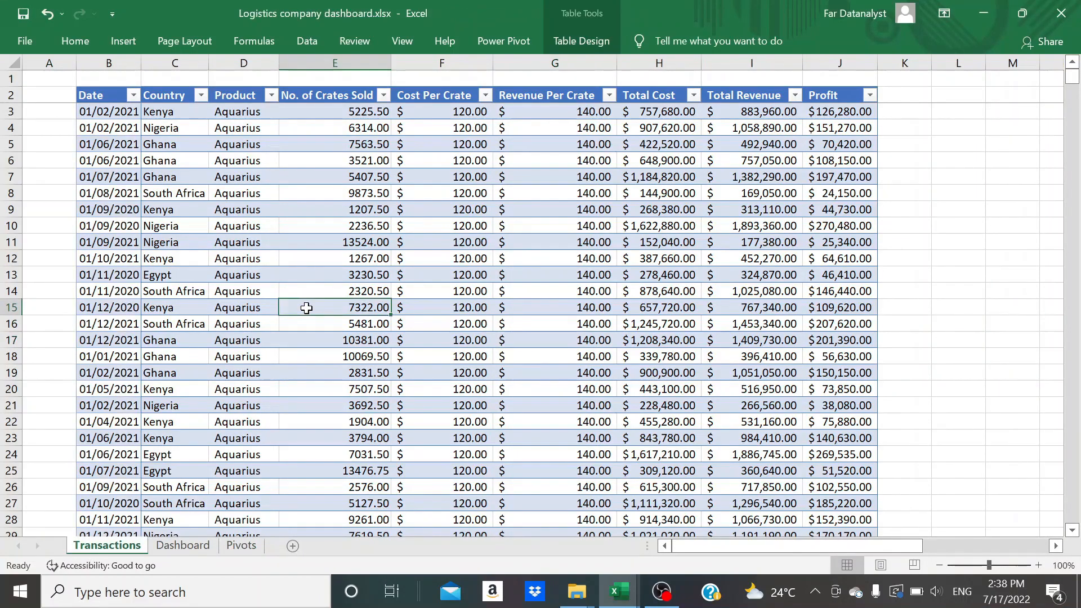
click(595, 51)
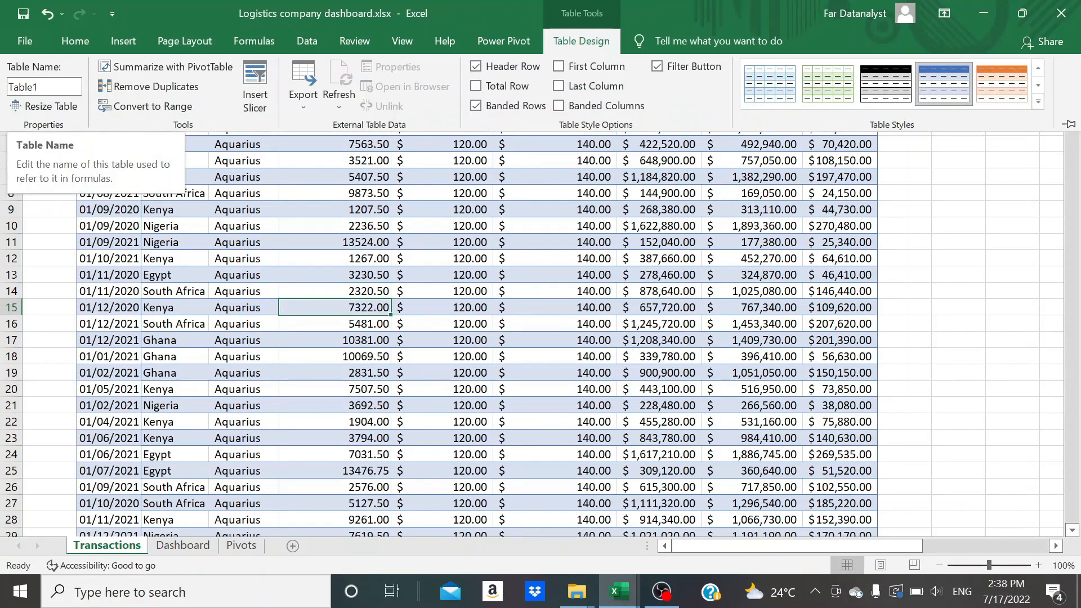
click(43, 86)
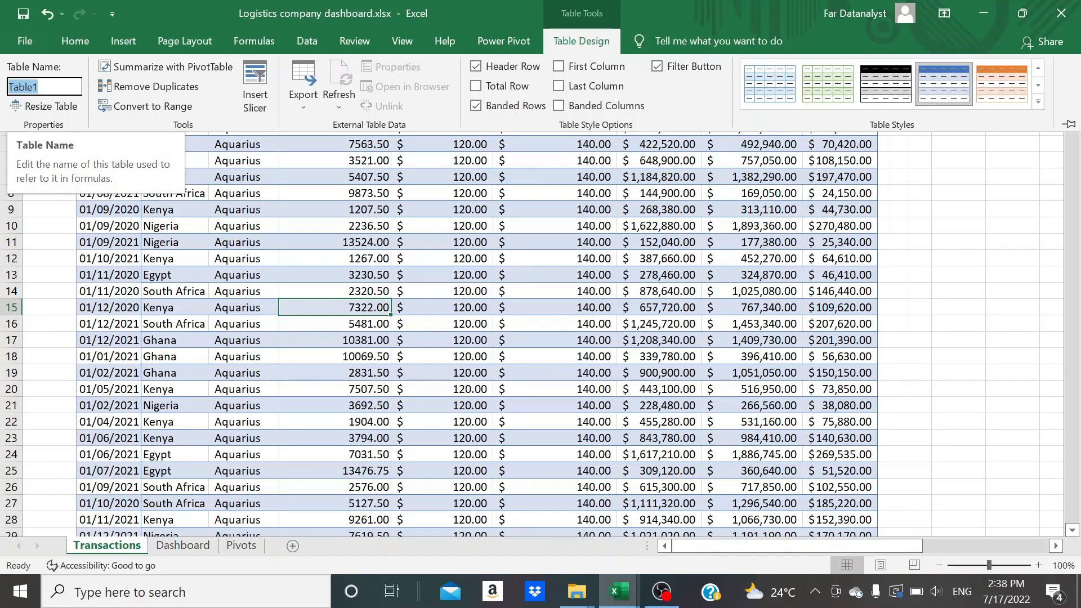
text(Transactions)
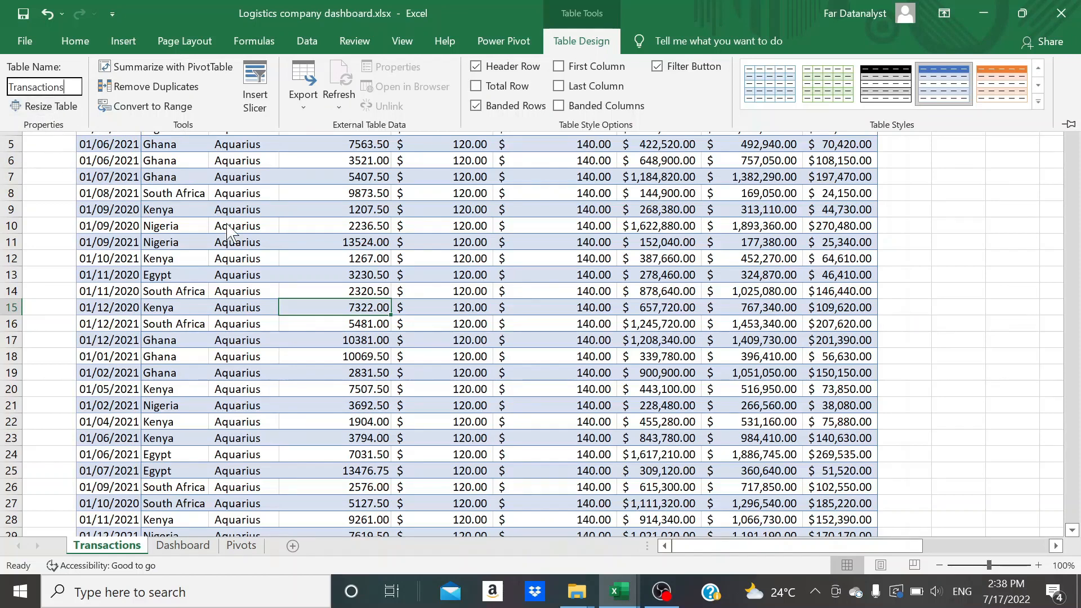
key(Return)
click(569, 55)
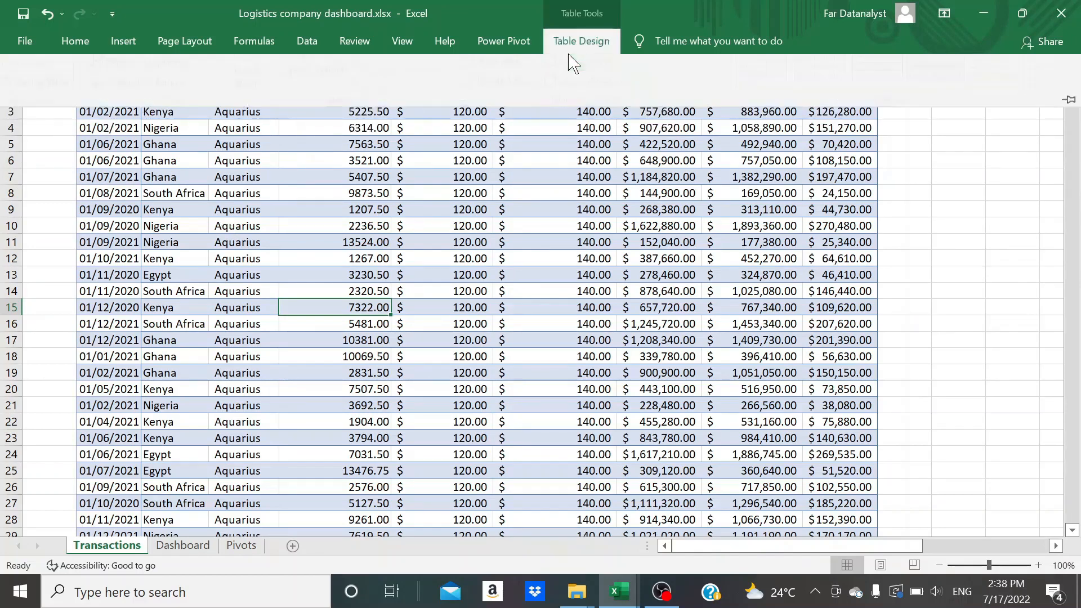
click(238, 261)
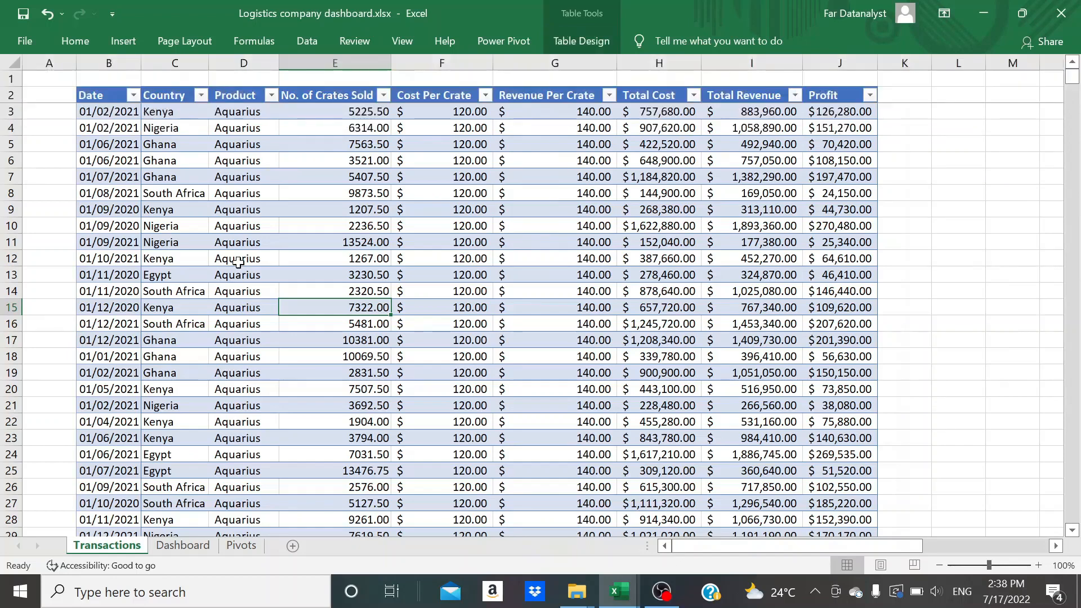
Insert a PivotTable from the Transactions table into the existing Pivots worksheet, with its location set to C4:E4
click(321, 195)
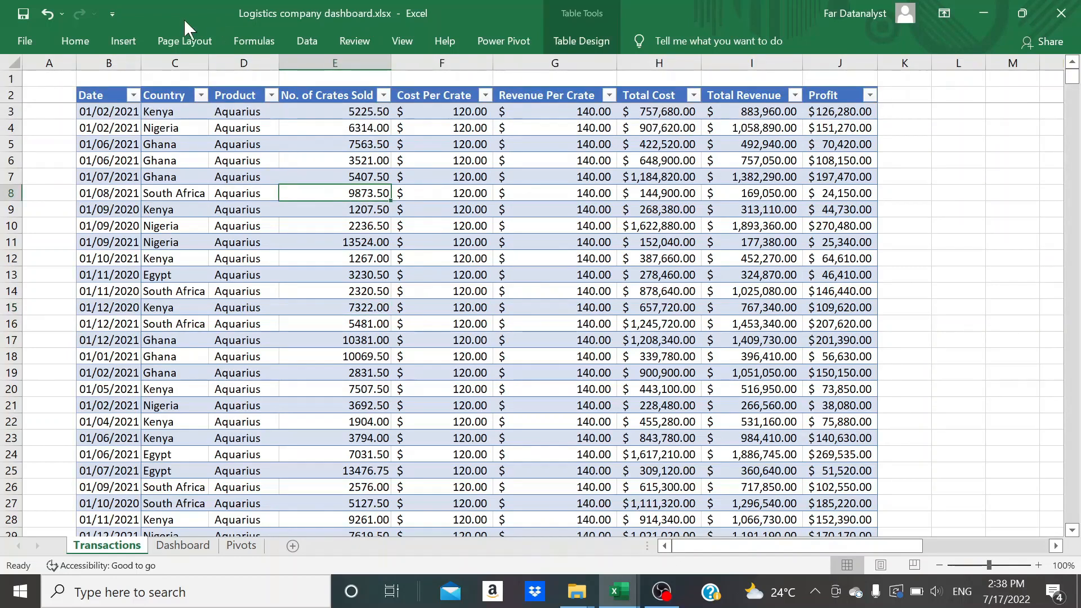
click(123, 41)
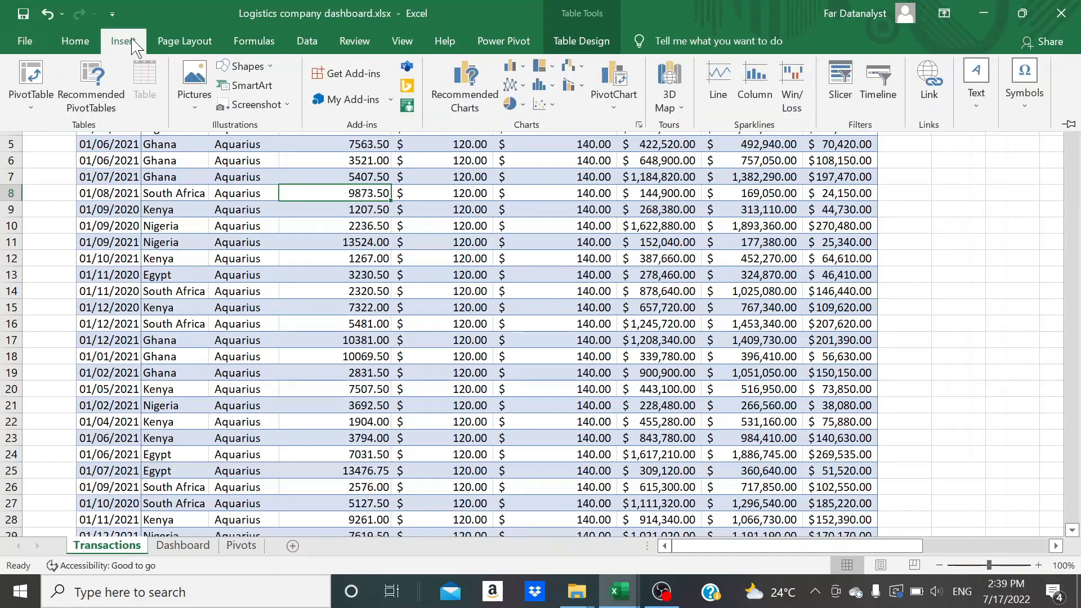
click(35, 103)
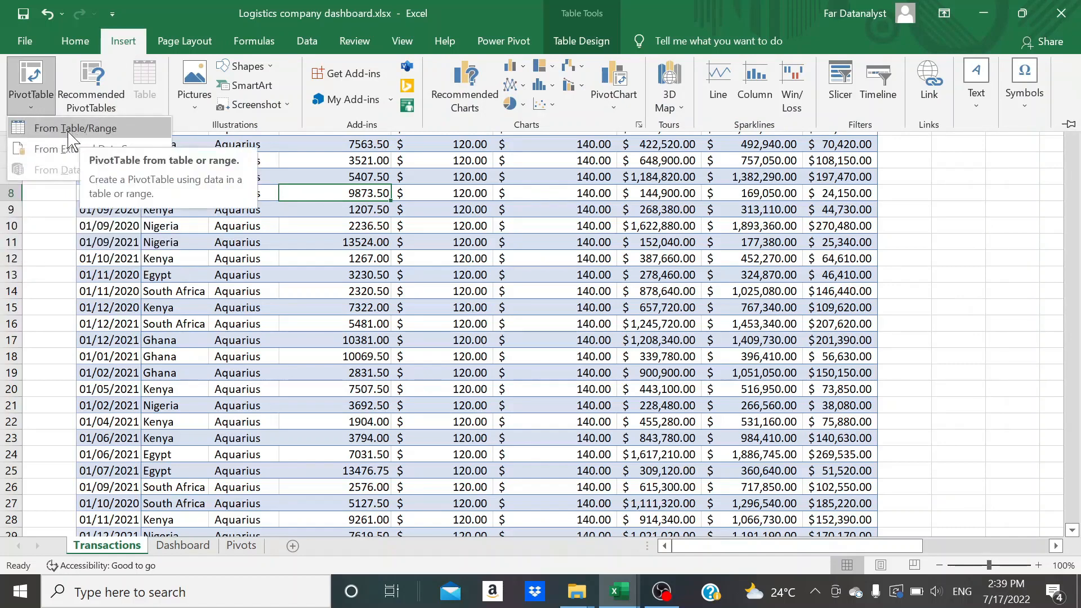
click(104, 132)
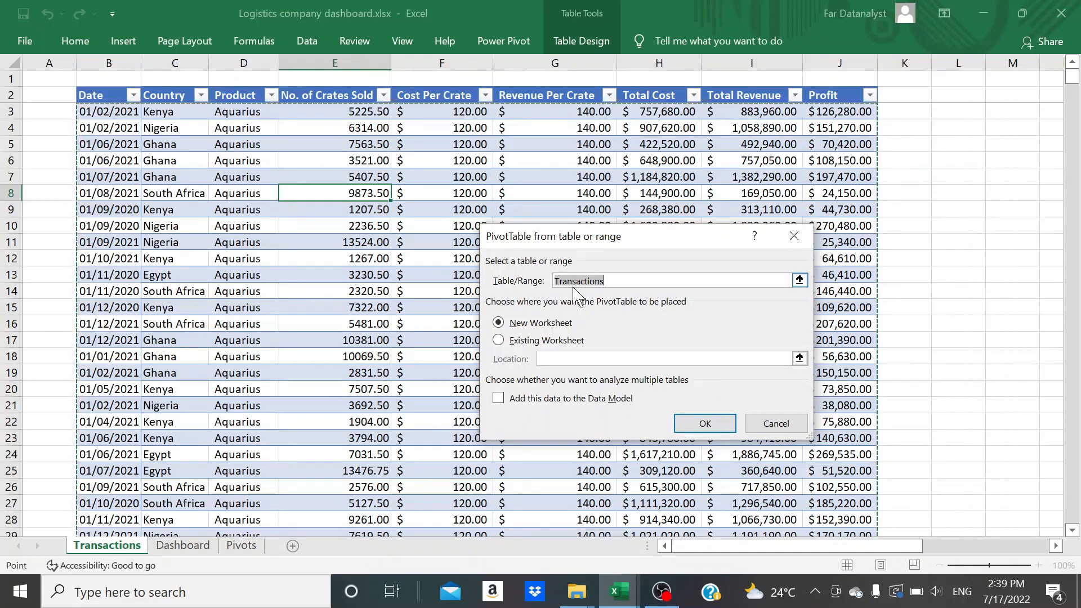
click(505, 341)
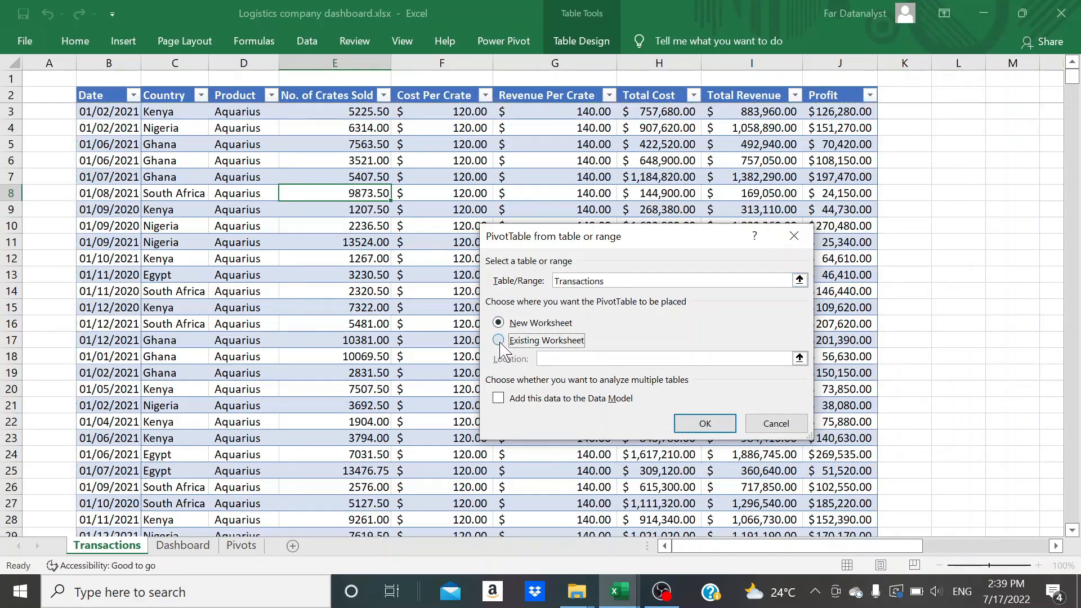
click(799, 358)
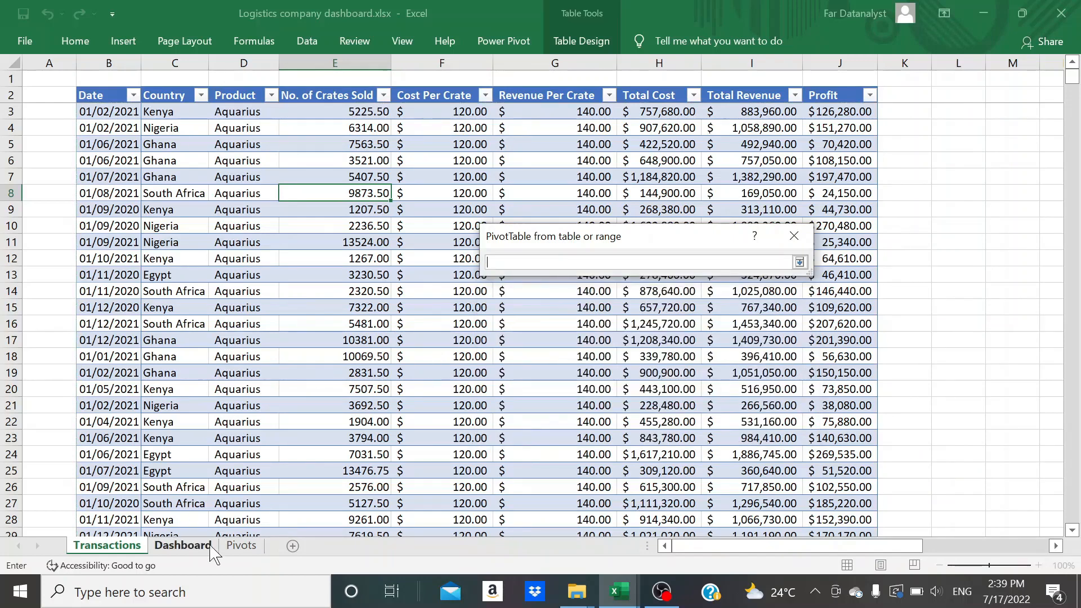
click(237, 545)
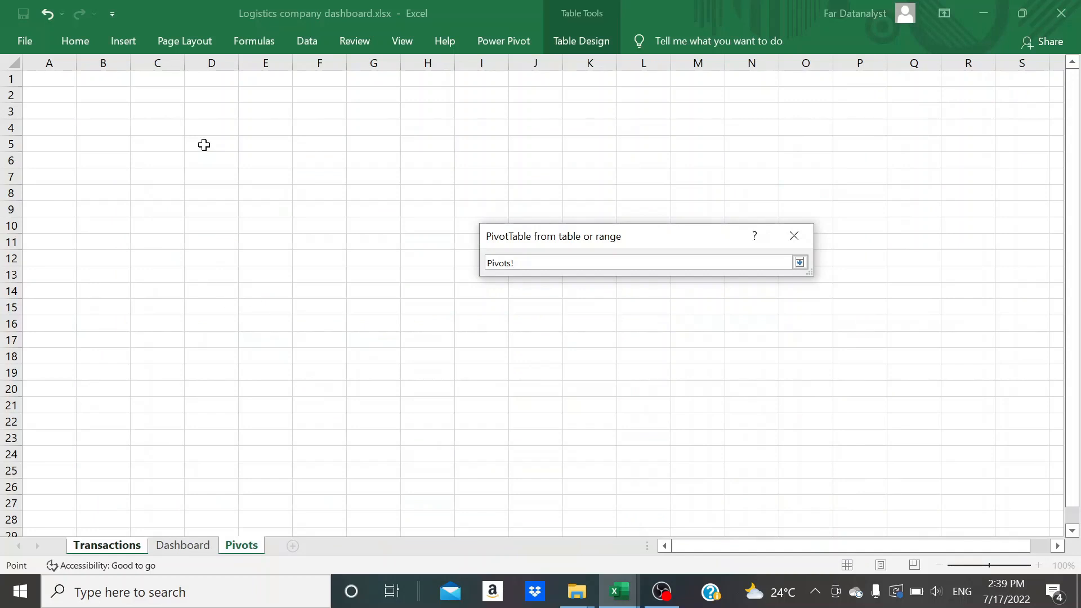
click(150, 127)
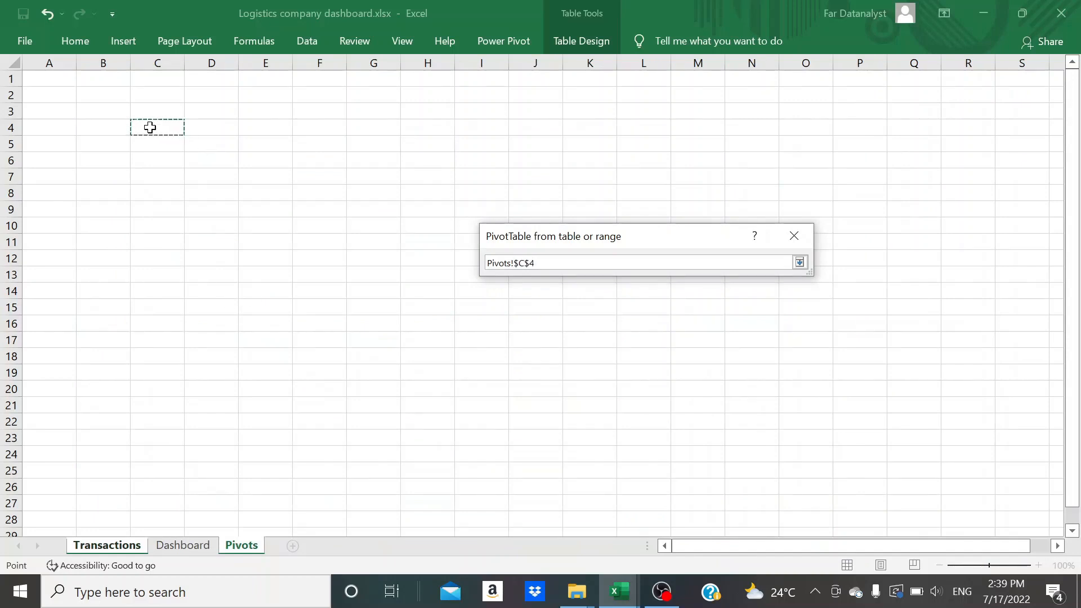
key(shift+Right)
key(shift+Right)
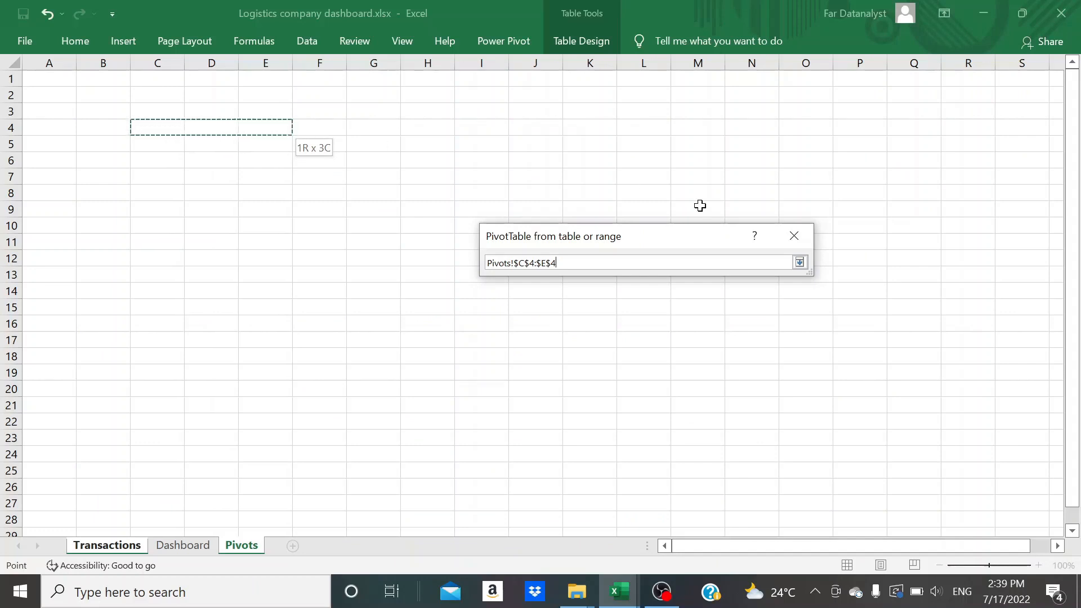
click(800, 263)
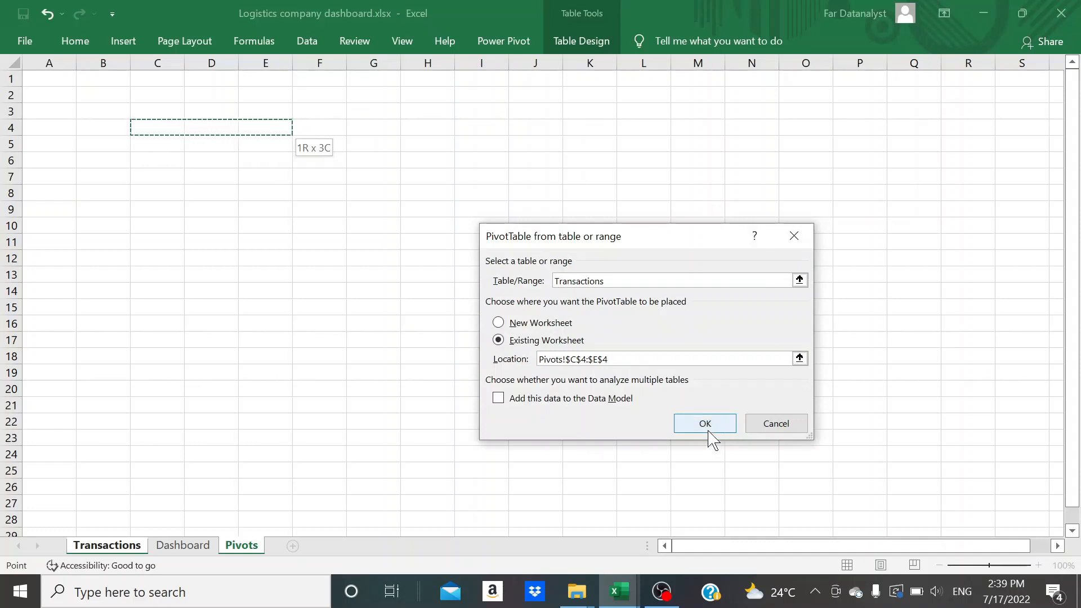
click(709, 433)
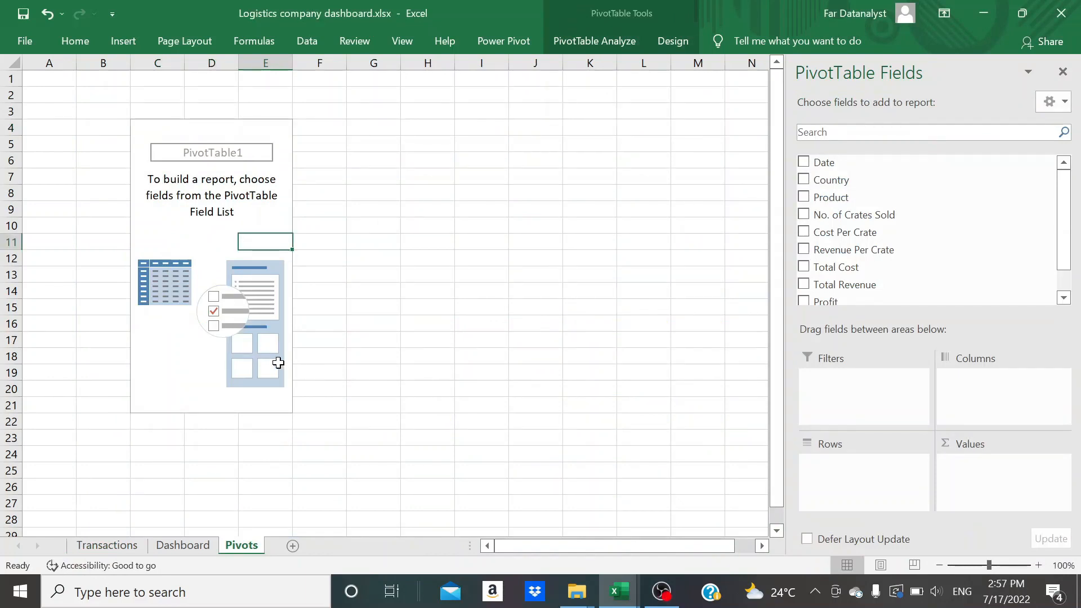
Draw a rectangle about 4.72" wide and 0.96" high near the upper-left corner of the Dashboard sheet
click(197, 547)
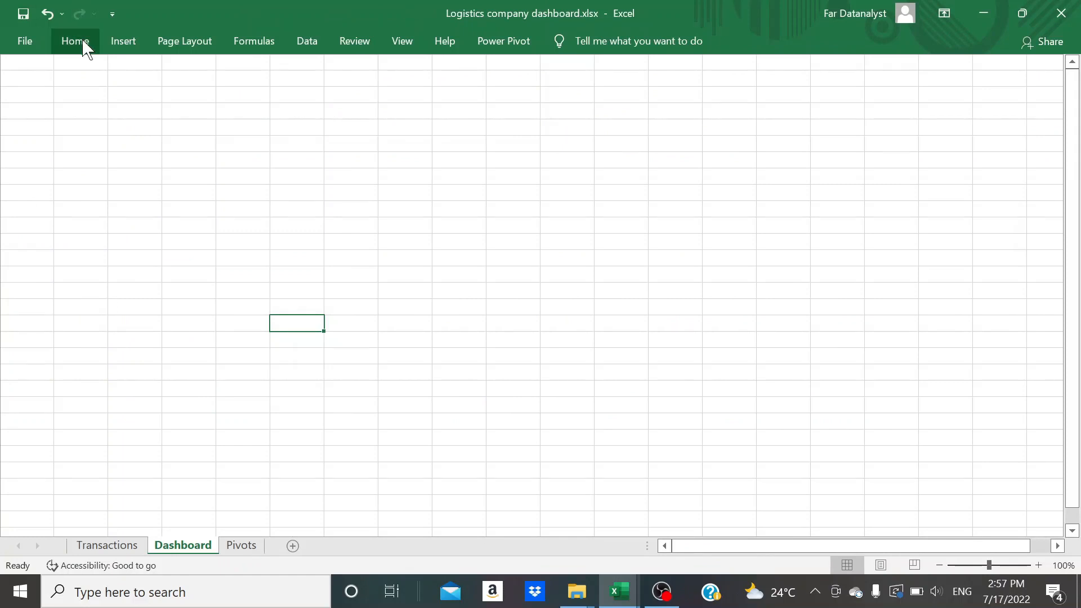
click(121, 44)
double_click(121, 46)
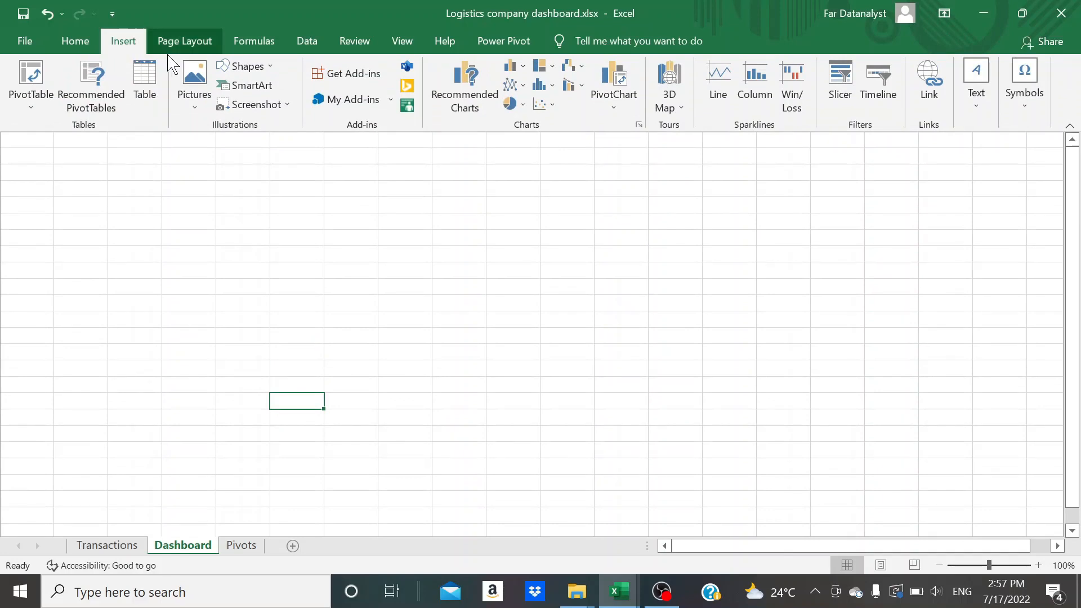
click(269, 68)
click(274, 107)
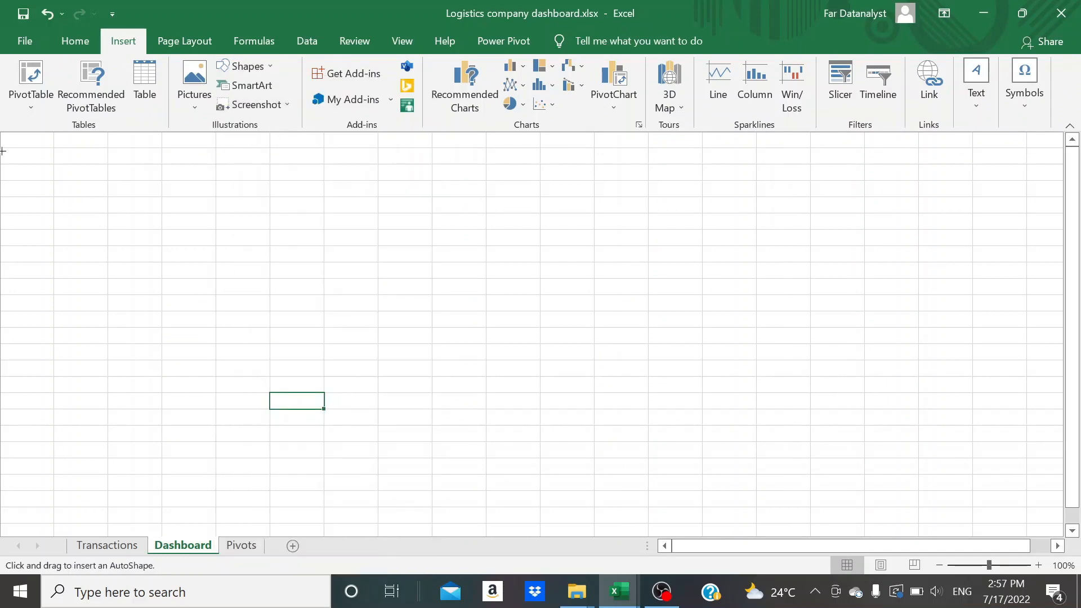
mouse_move(24, 145)
mouse_down()
mouse_move(174, 205)
mouse_move(407, 223)
mouse_up()
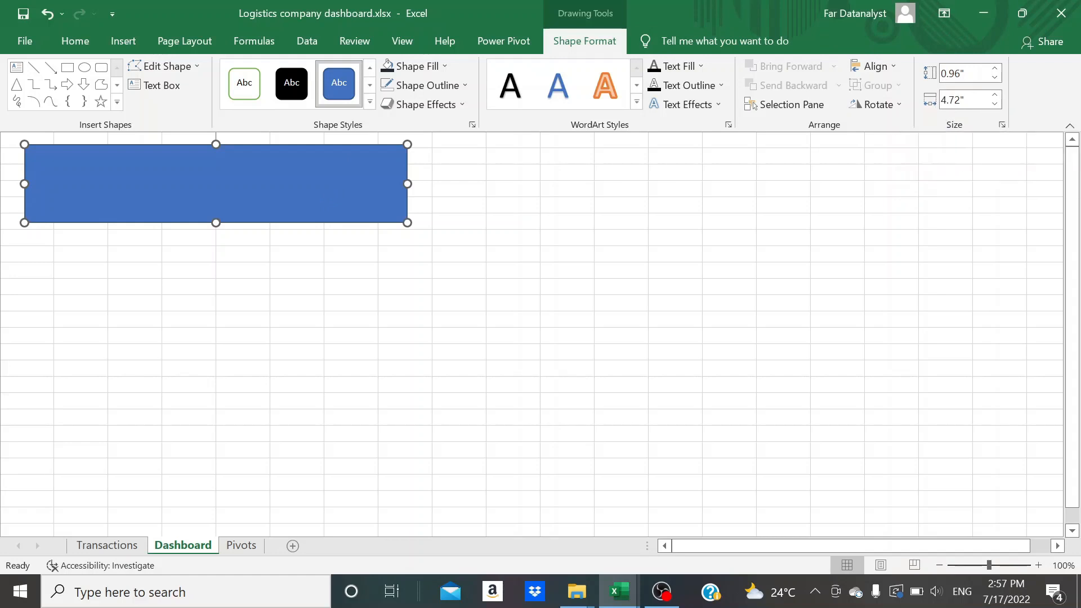
Resize the rectangle to 0.37" high and 15.03" wide and move it to the sheet's upper-left corner as a banner
click(962, 74)
click(960, 73)
key(Tab)
key(BackSpace)
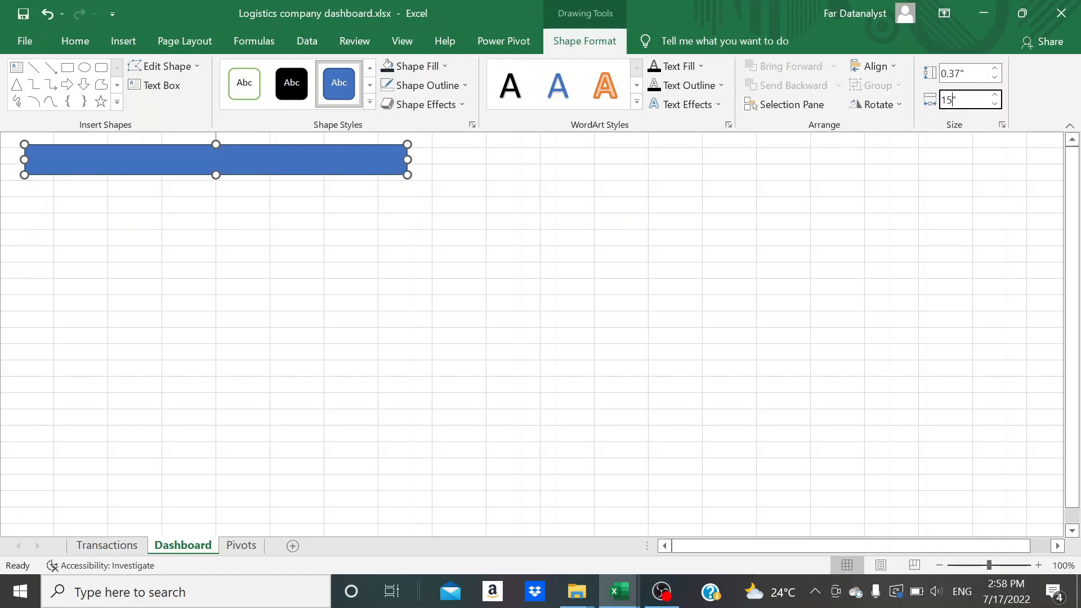
text(15.03)
click(853, 238)
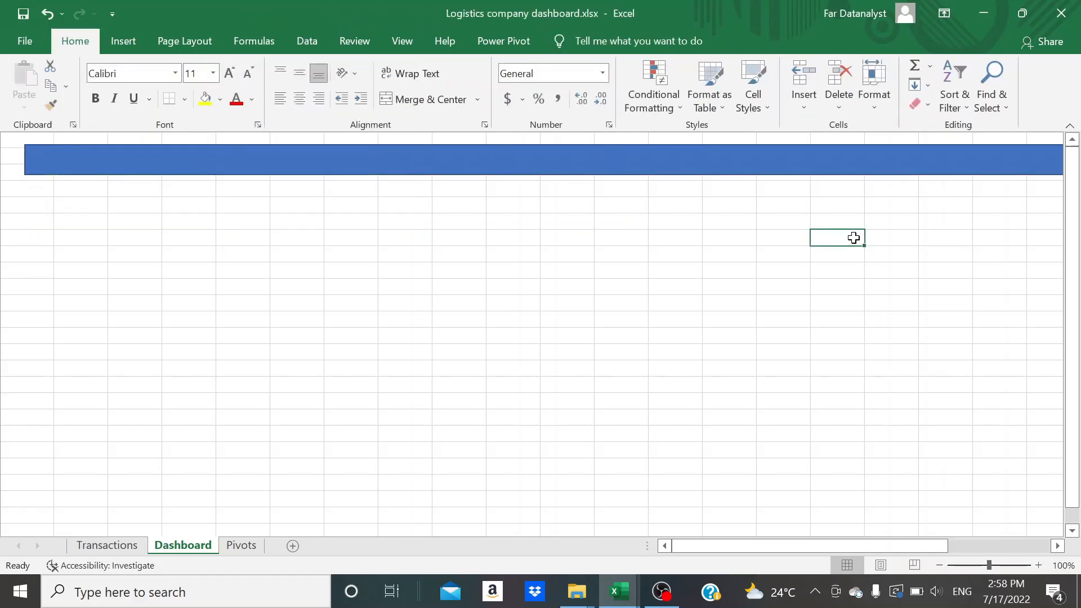
click(766, 170)
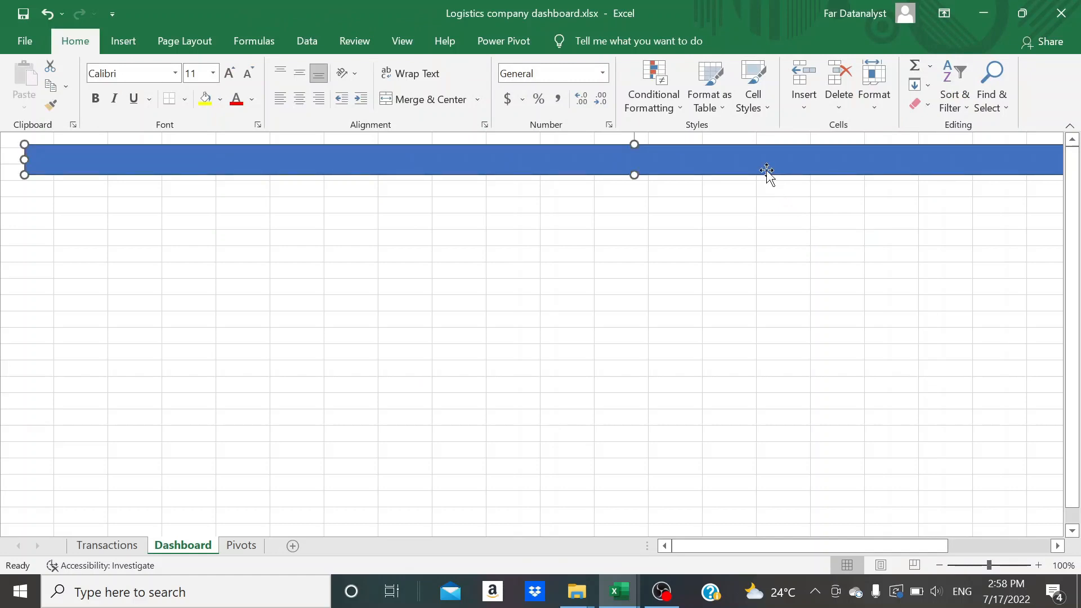
drag(684, 162, 618, 141)
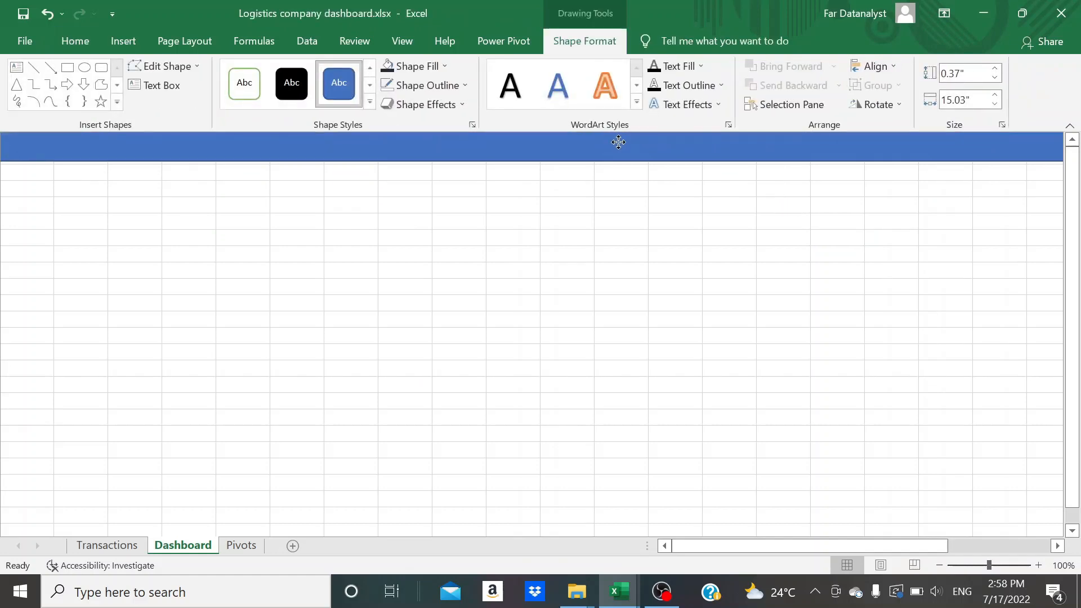
Fill the banner rectangle with Blue-Gray, Text 2, Darker 50%
click(68, 45)
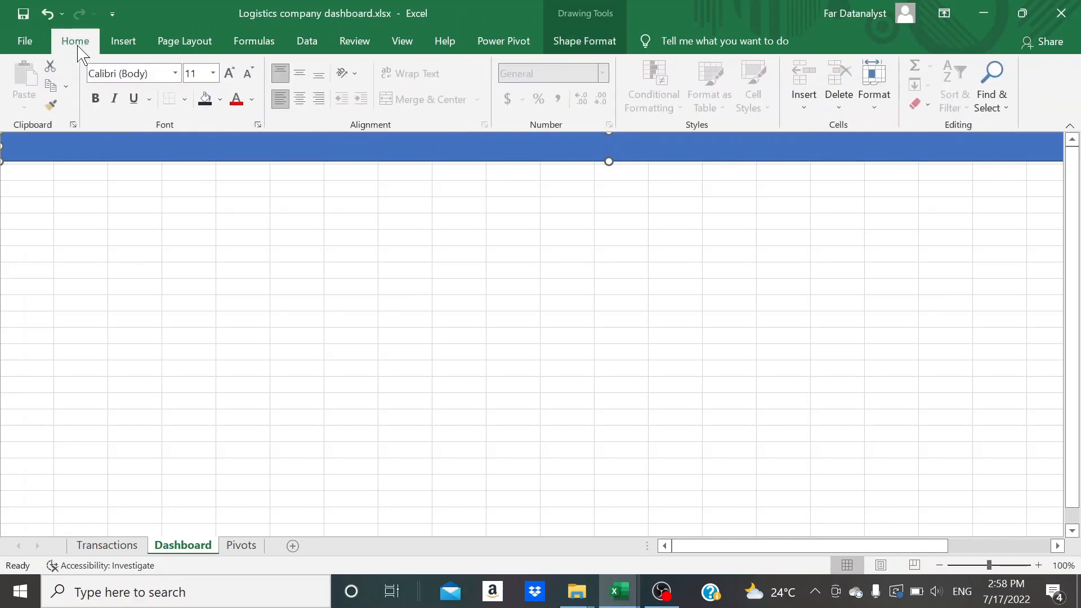
click(219, 100)
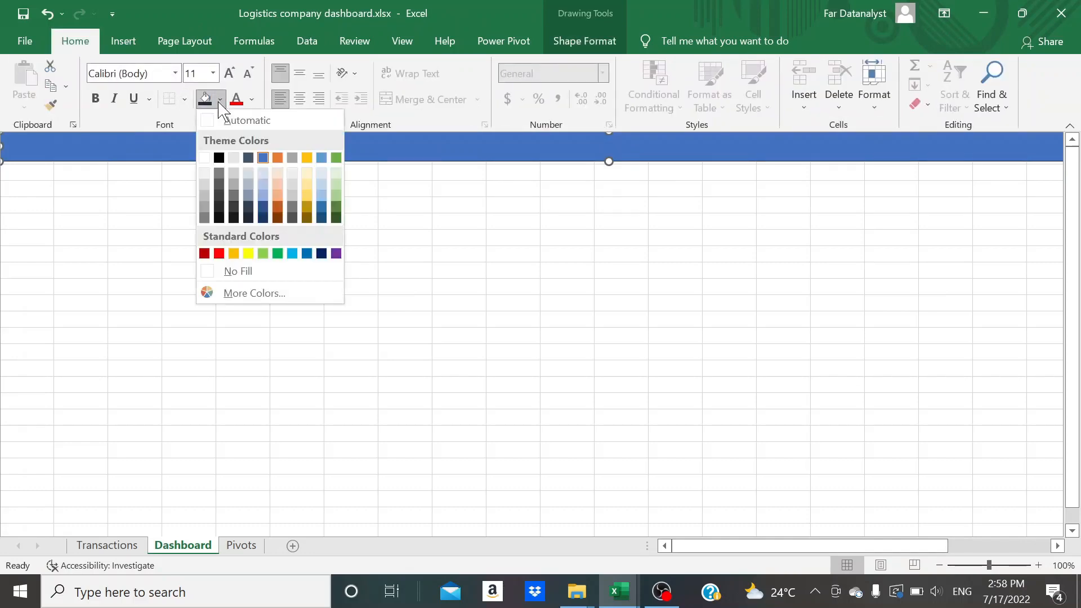
click(248, 217)
click(346, 228)
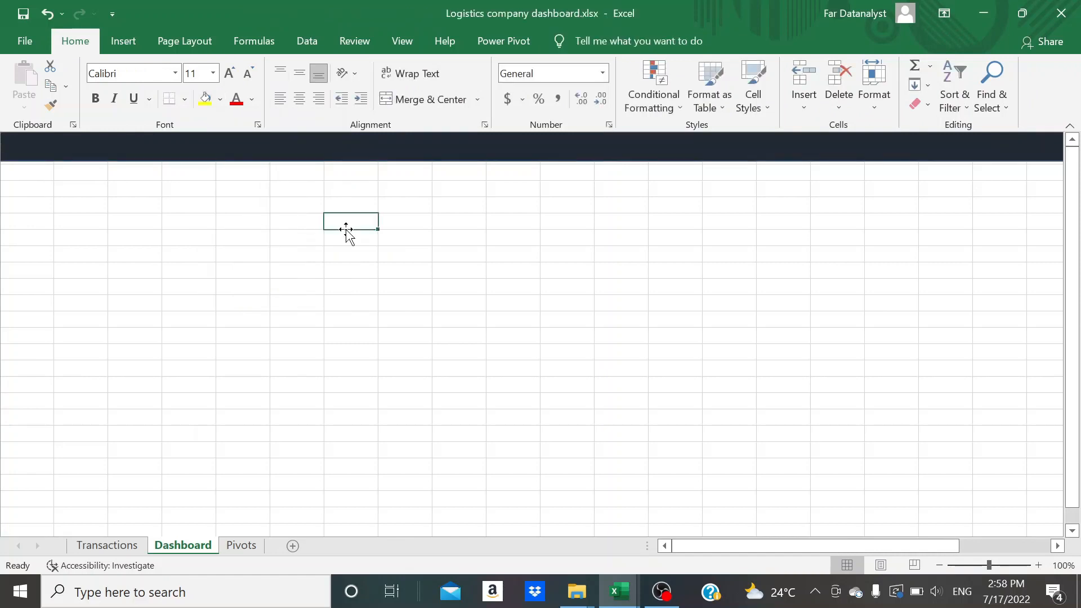
Insert a text box about 2.44" wide and 0.34" high over the middle of the dark banner
click(385, 155)
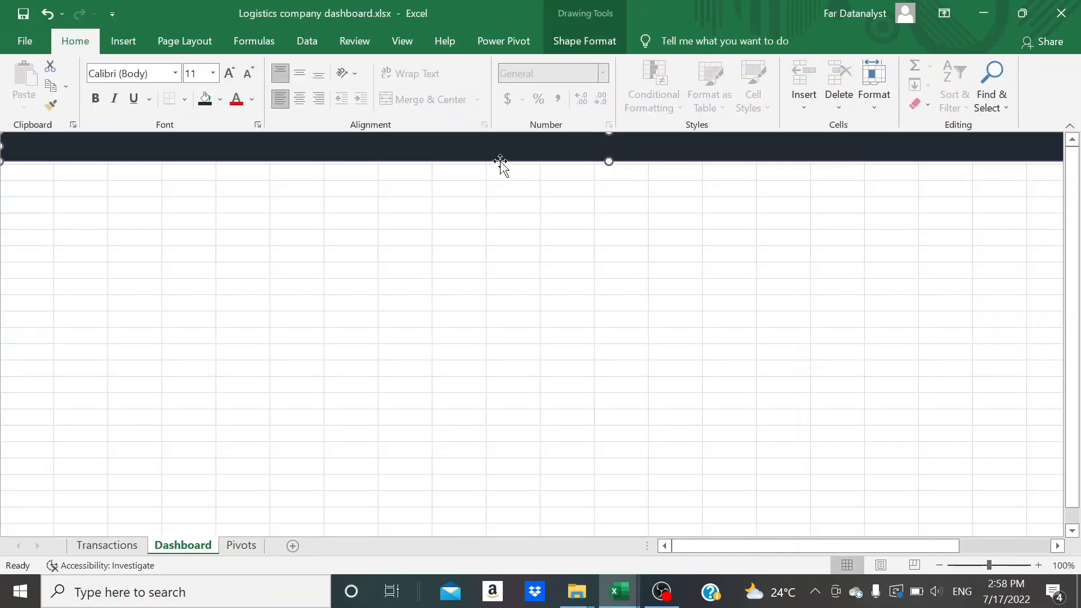
click(124, 40)
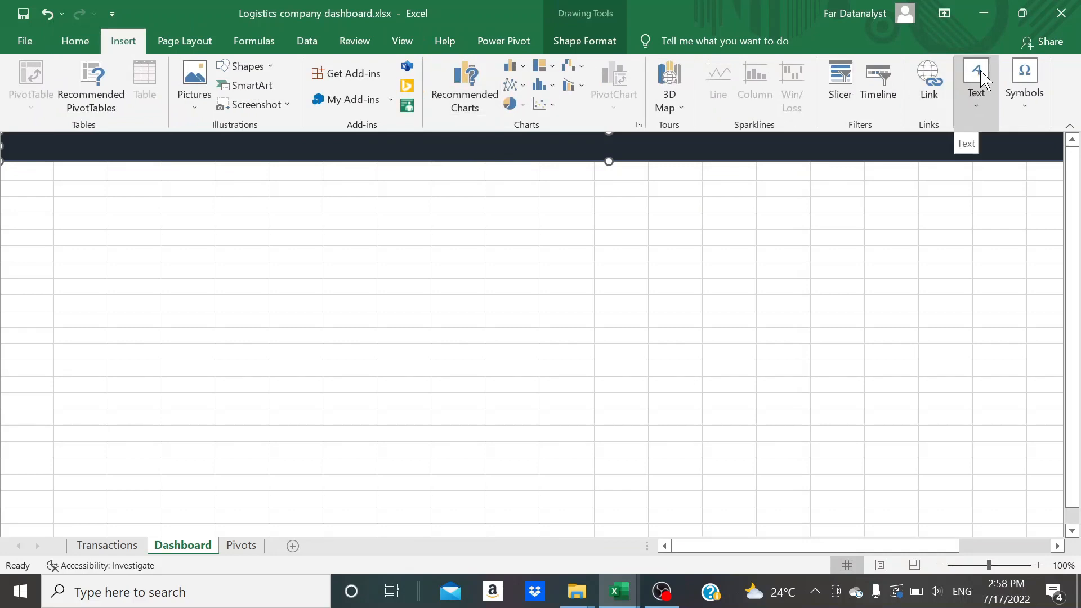
click(978, 101)
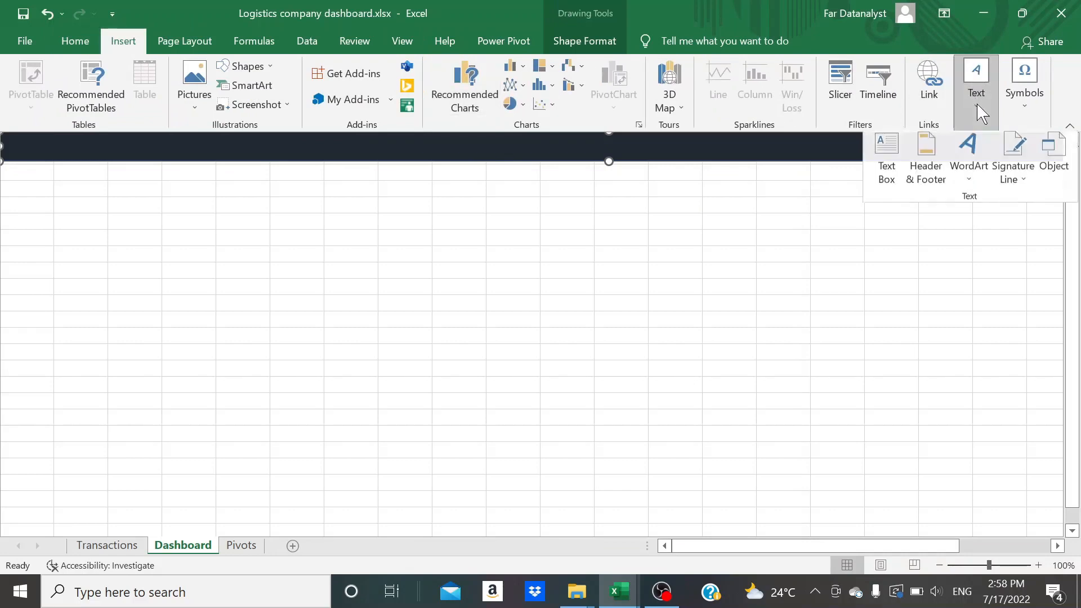
click(884, 159)
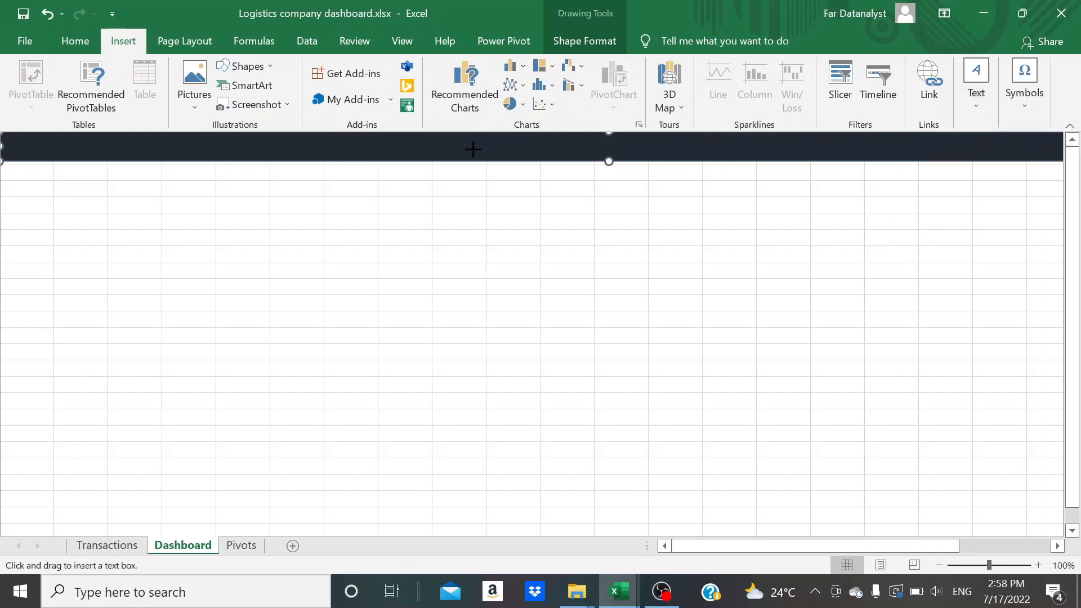
drag(472, 149, 672, 177)
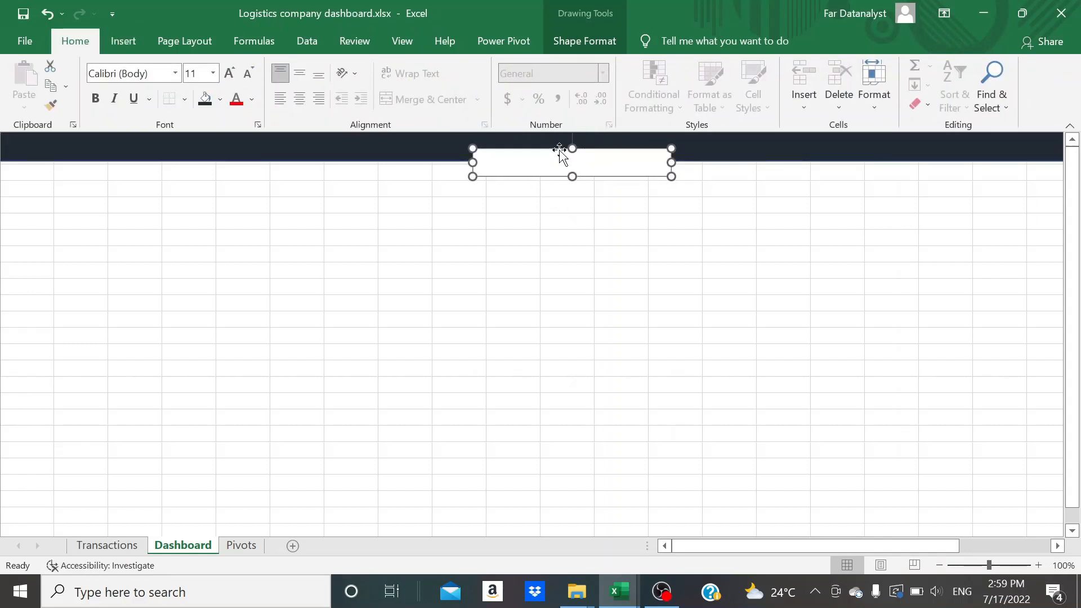
Set the text box size to 0.42" high and 3.85" wide
click(584, 40)
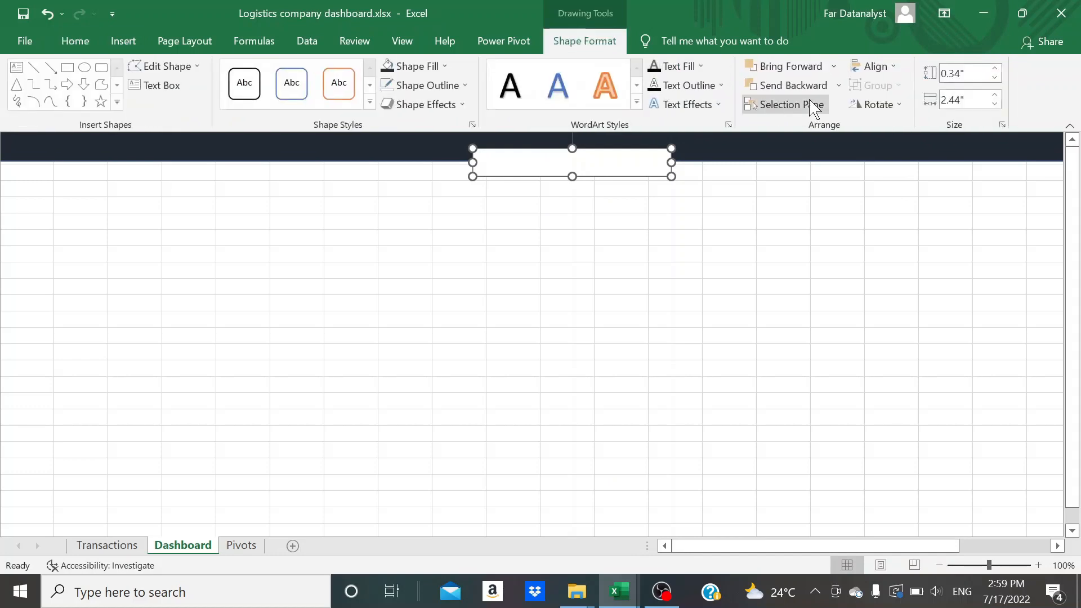
click(962, 73)
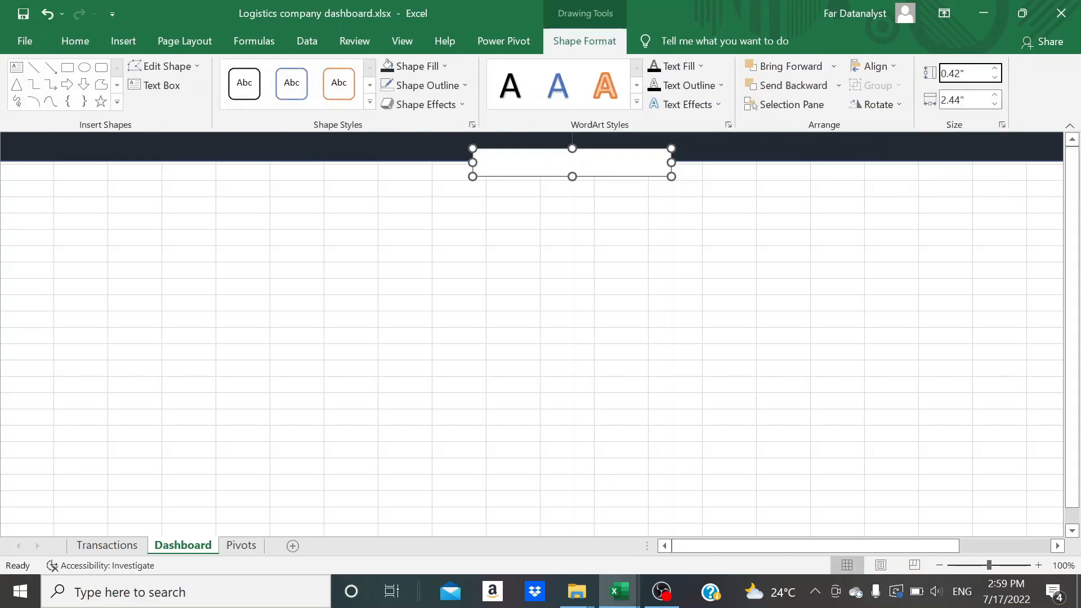
key(Tab)
text(3)
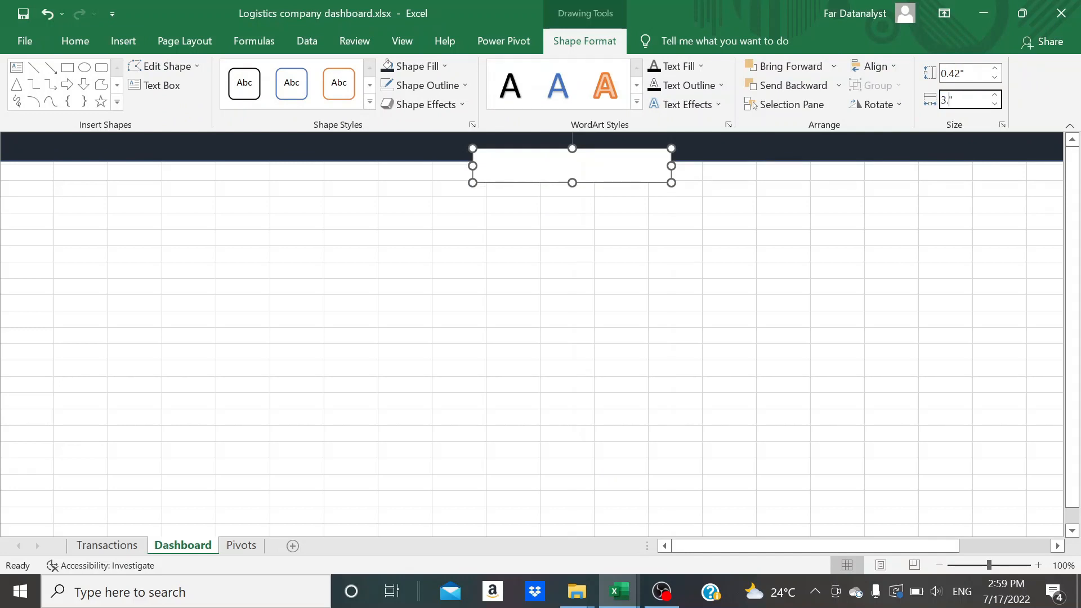
click(825, 224)
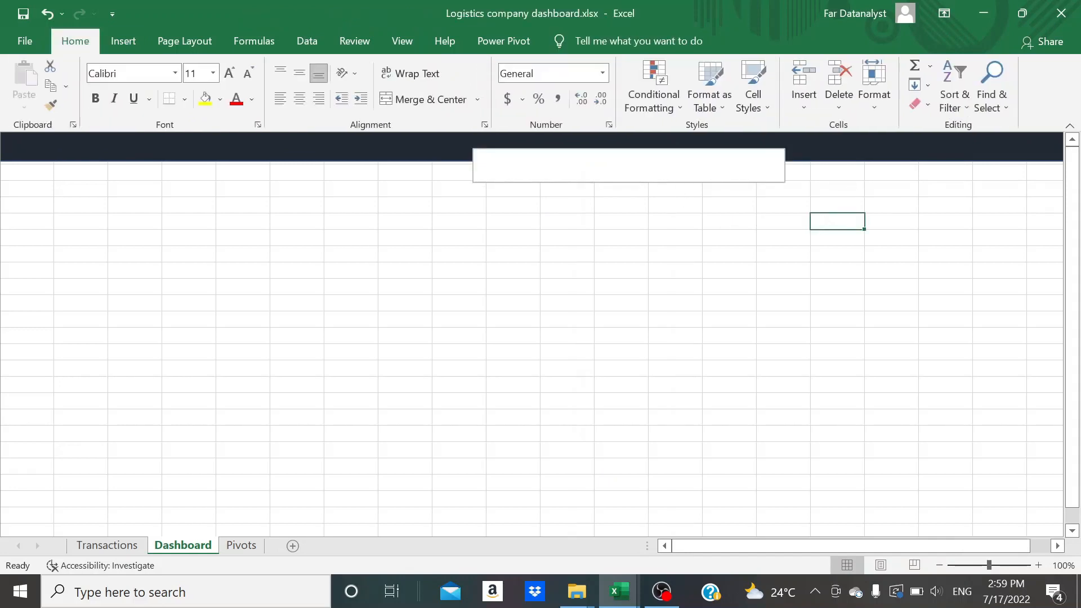
Shift the text box slightly left and up on the banner and enter the title "Key performance indicator" in it
click(628, 166)
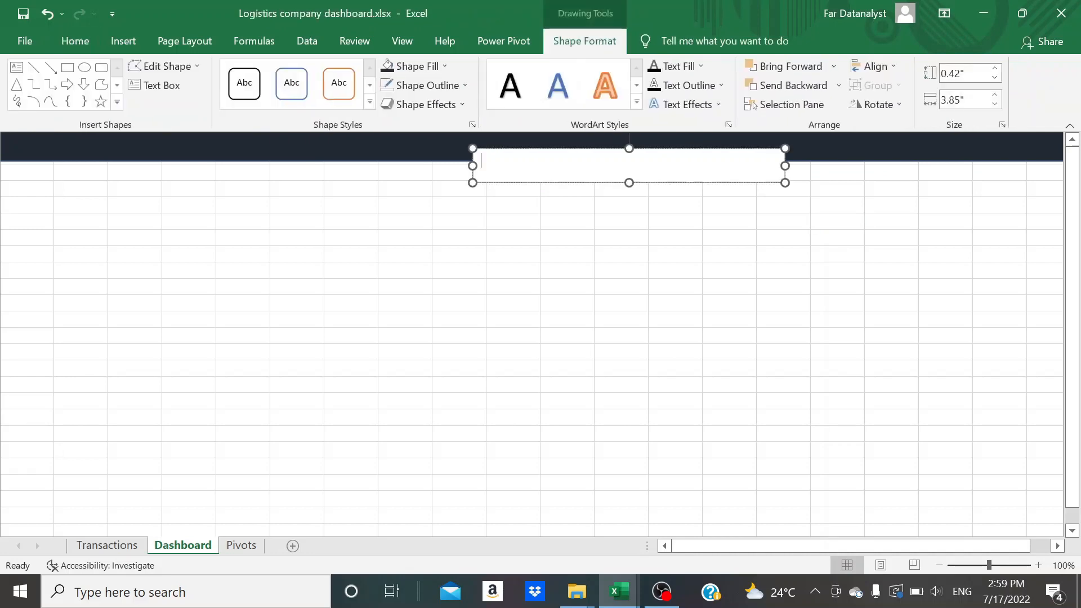
drag(619, 151, 586, 145)
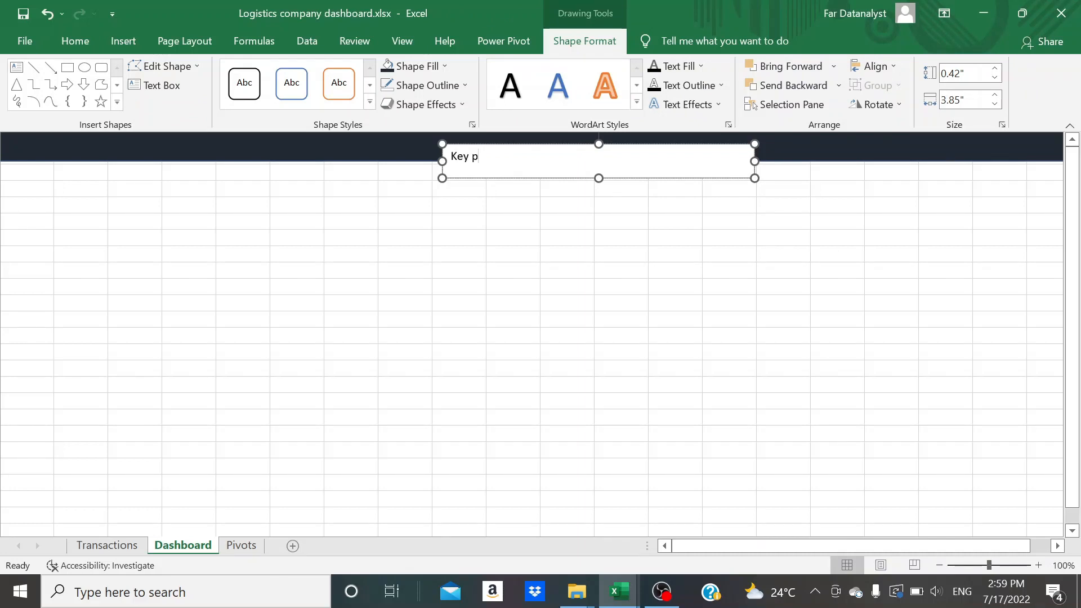
click(637, 223)
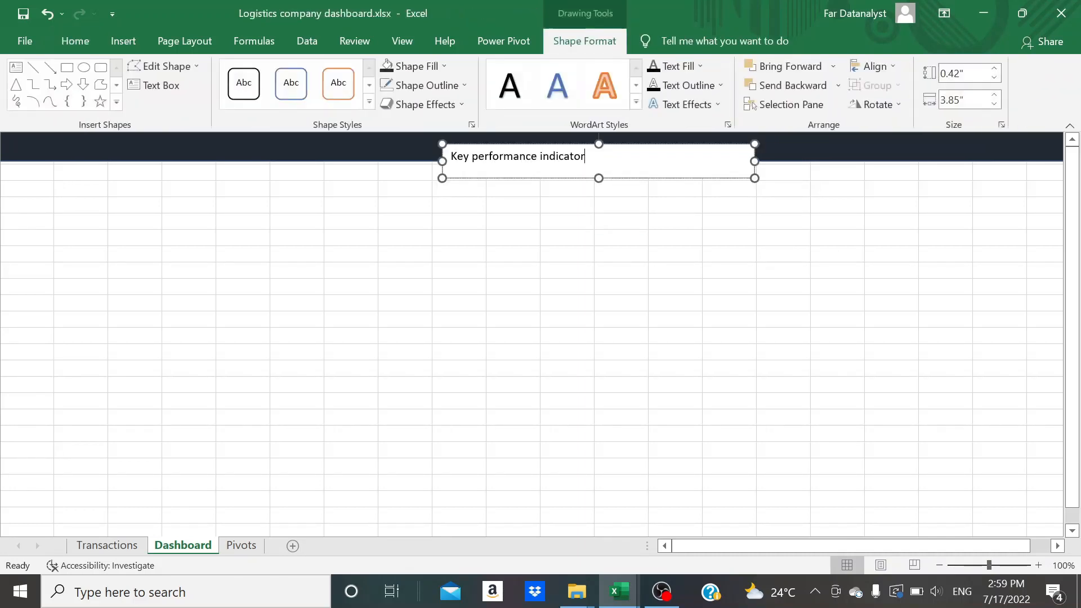
click(593, 144)
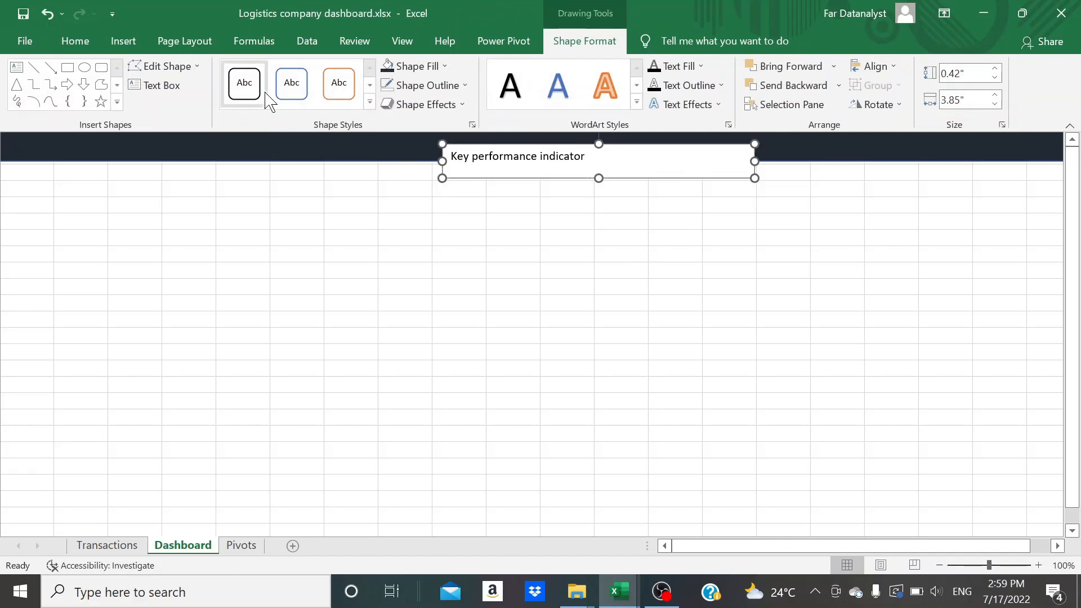
Increase the font size of the "Key performance indicator" title text to 24
click(85, 42)
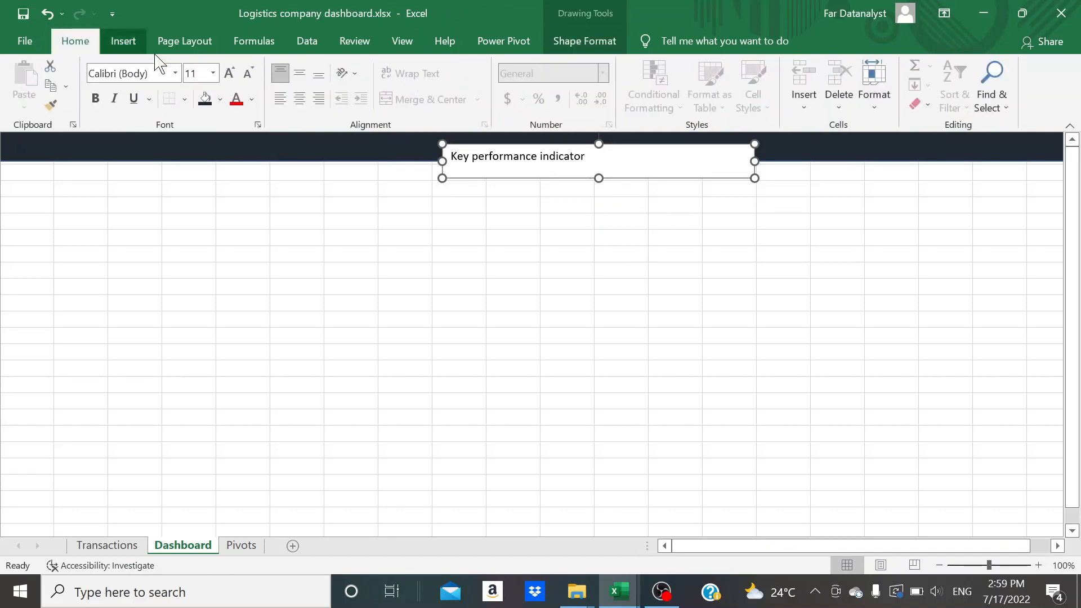
click(230, 73)
click(231, 73)
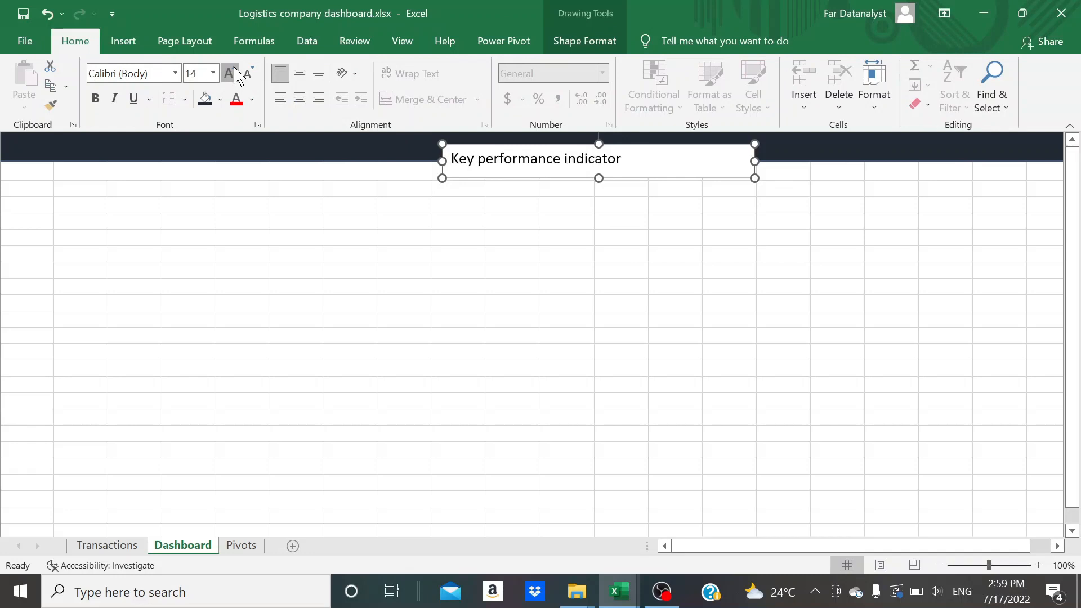
click(231, 74)
click(231, 73)
click(230, 73)
click(231, 73)
click(231, 73)
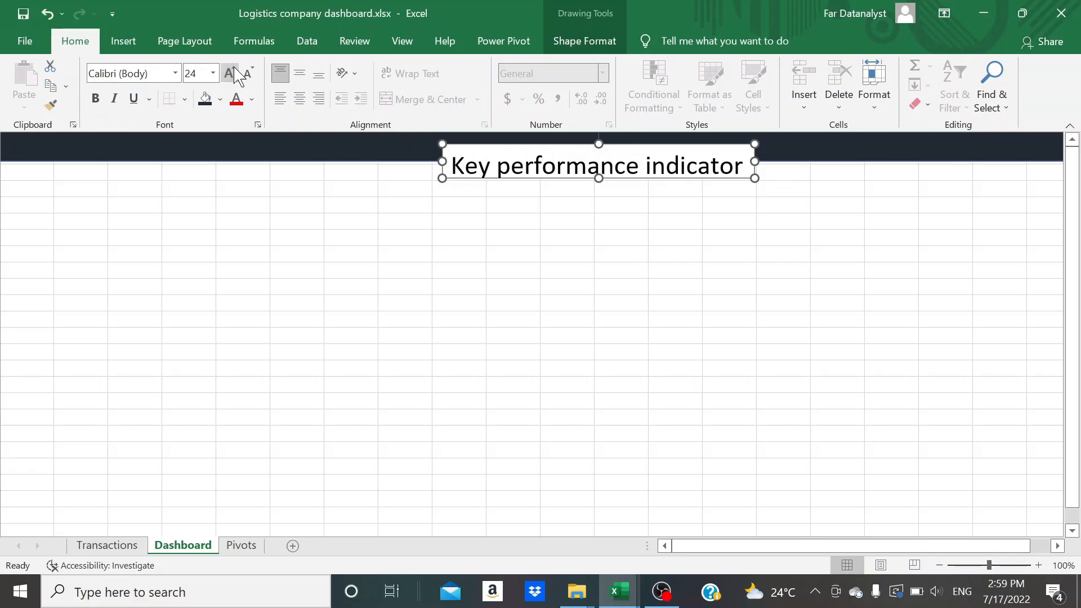
click(598, 203)
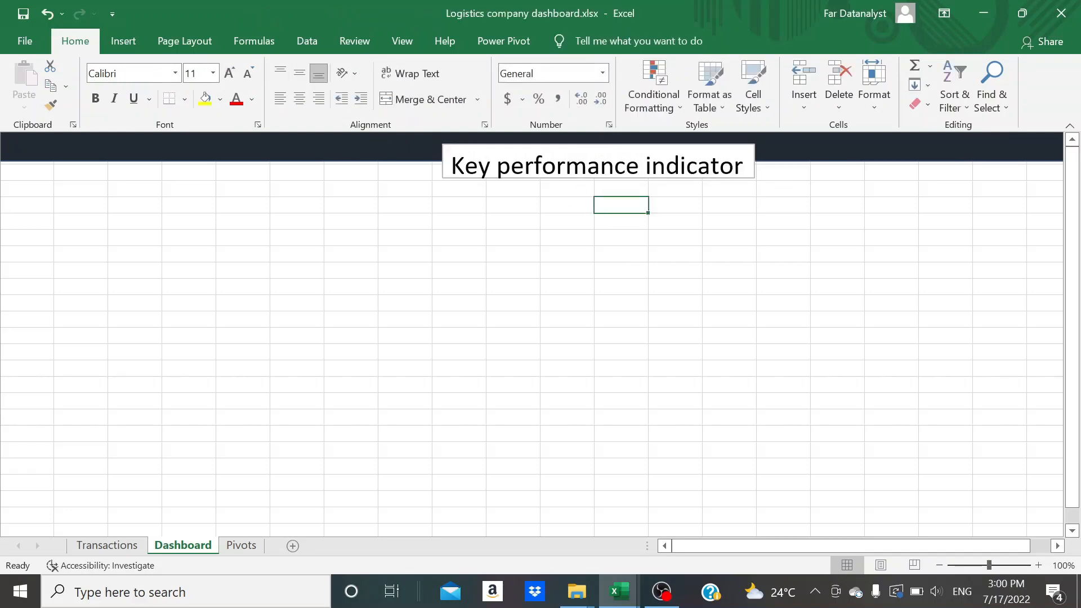
Change the title's font to Bernard MT Condensed and narrow its text box to about 3.65" wide
click(588, 145)
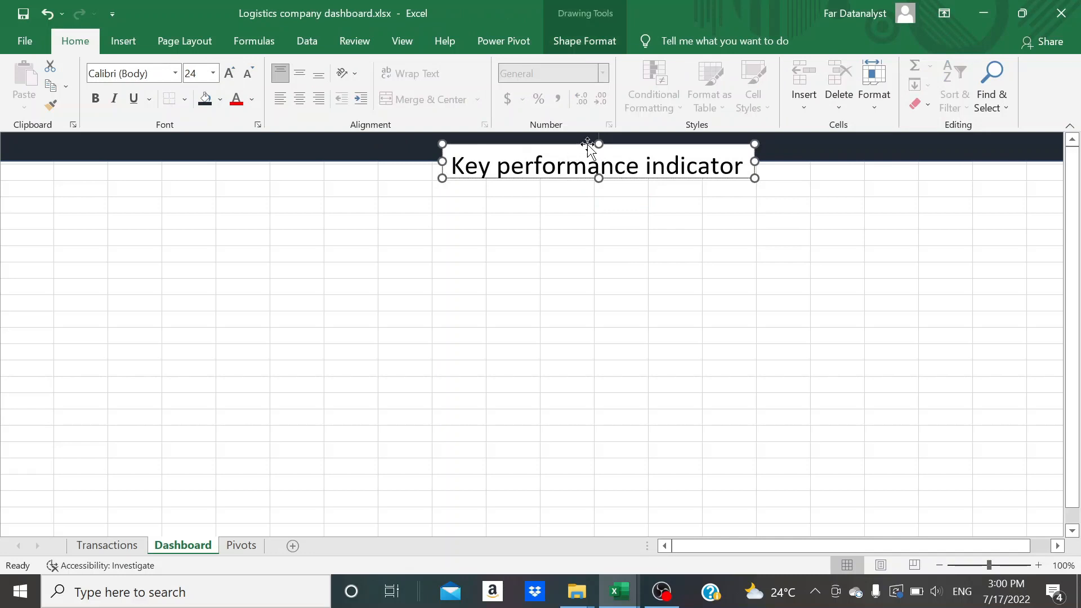
click(153, 73)
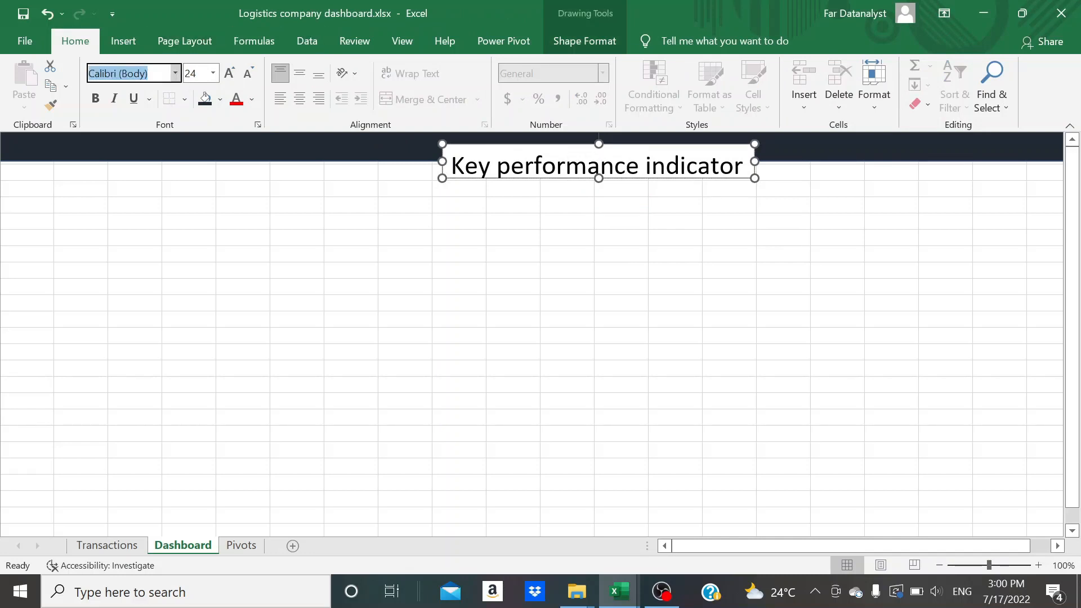
text(Bernard MT Conde)
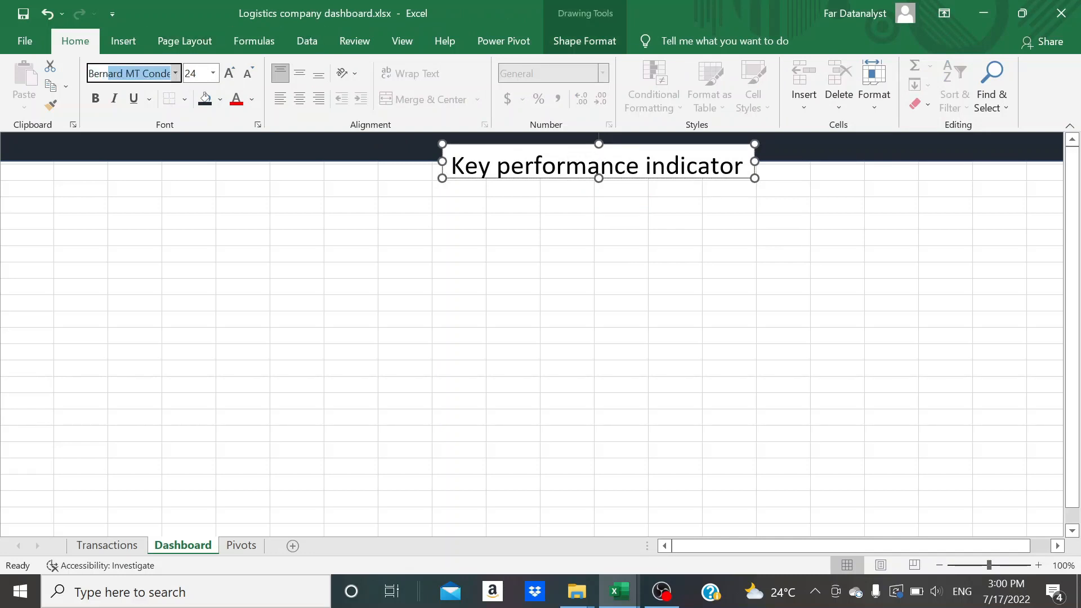
key(Return)
drag(760, 162, 740, 162)
click(585, 290)
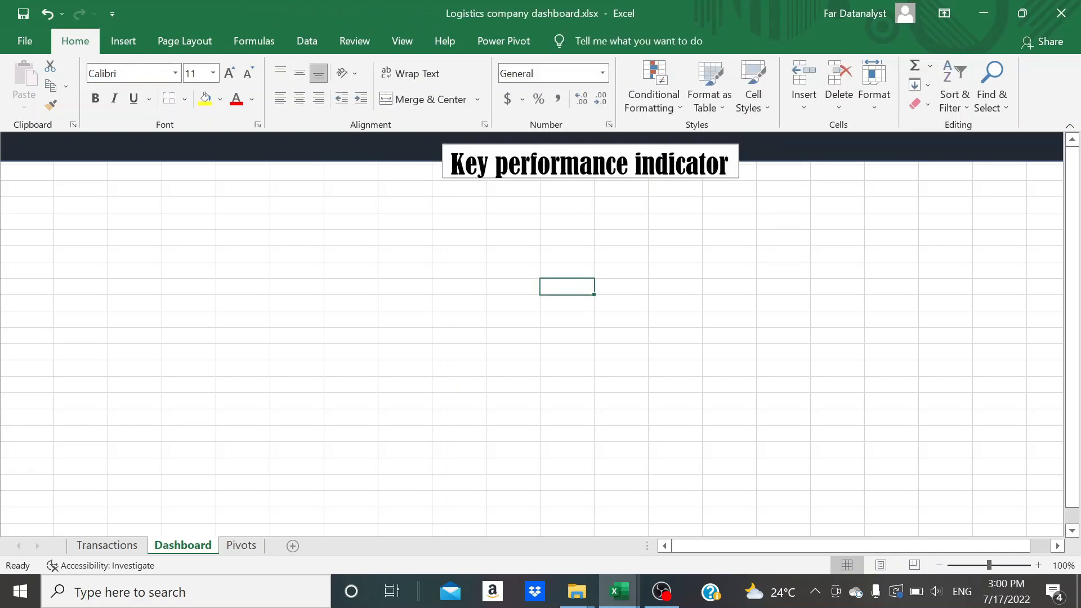
Remove the outline from the "Key performance indicator" text box
click(580, 165)
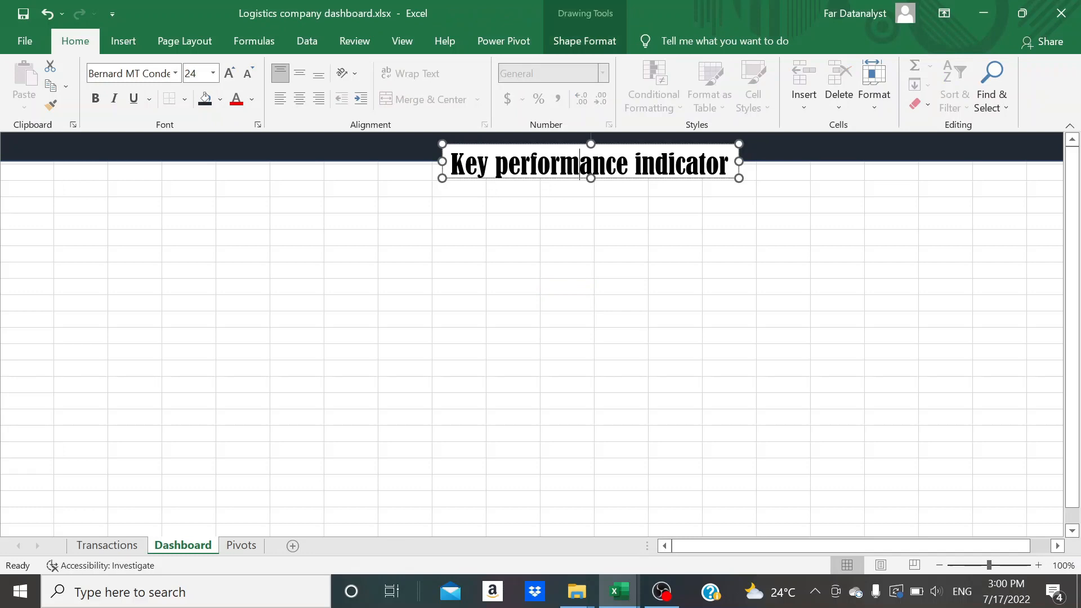
click(580, 144)
click(583, 40)
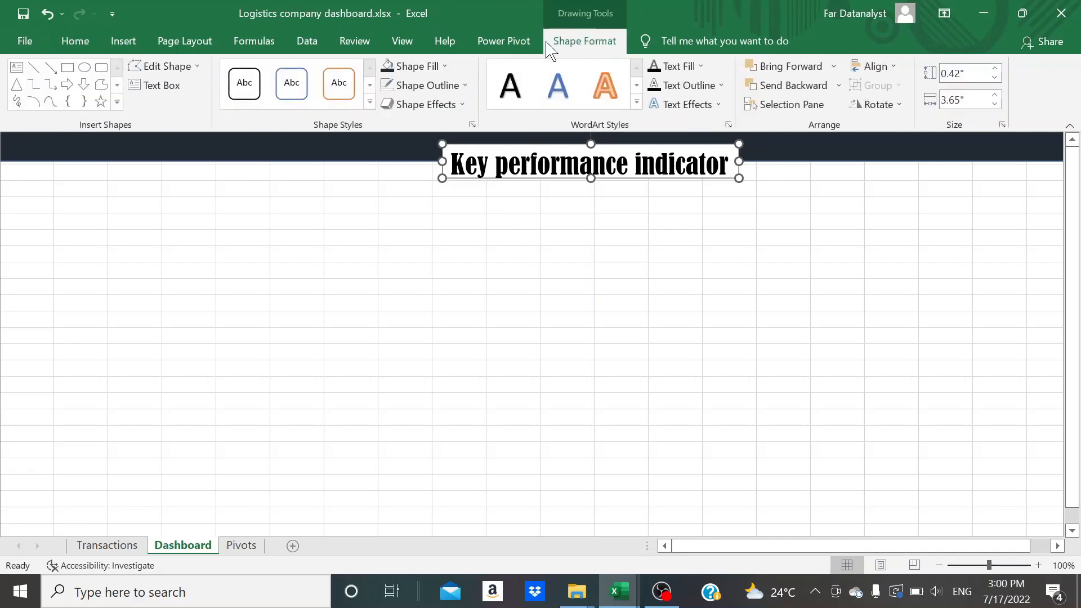
click(455, 93)
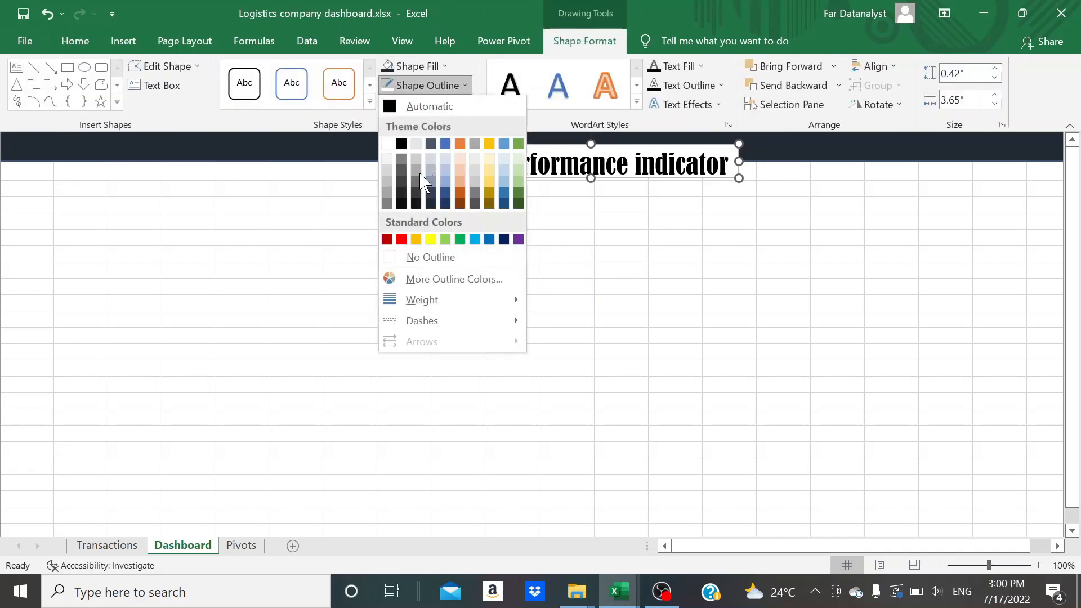
click(408, 257)
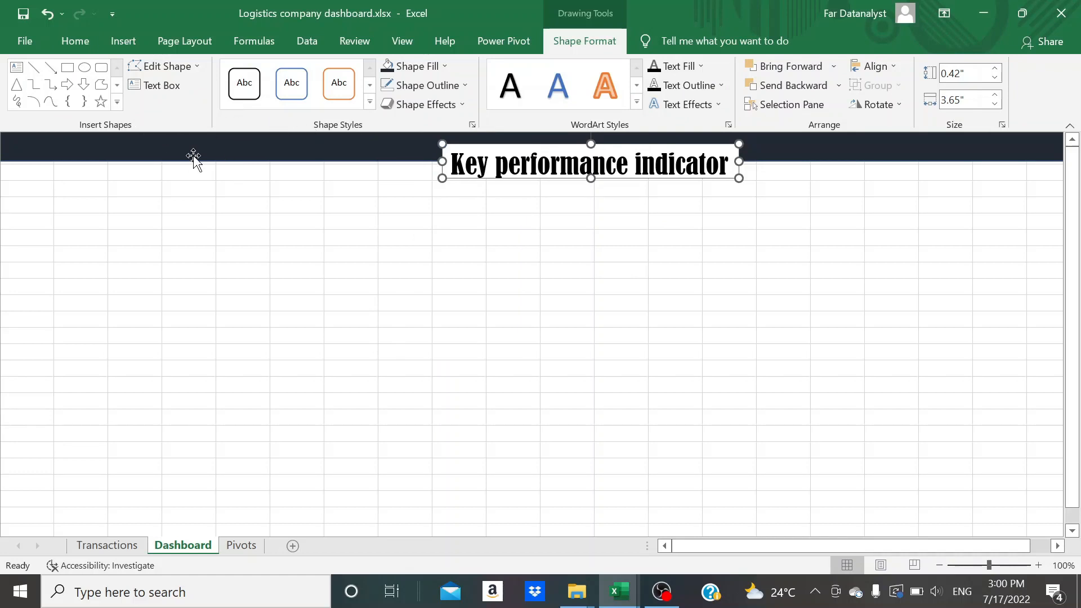
Fill the title text box with the banner's dark blue-gray and make its text white
click(82, 45)
click(204, 100)
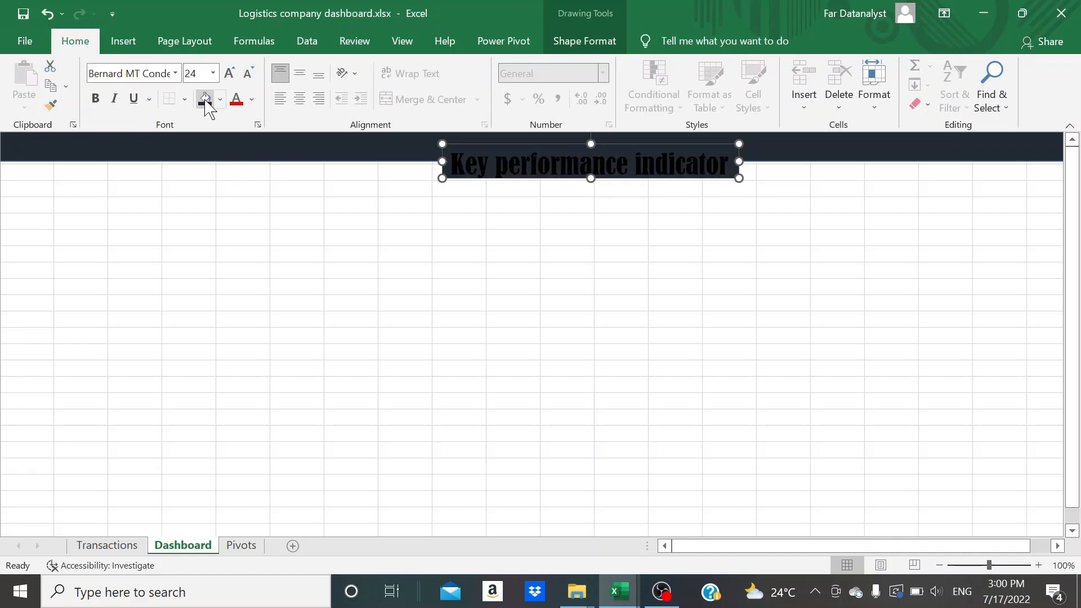
click(252, 100)
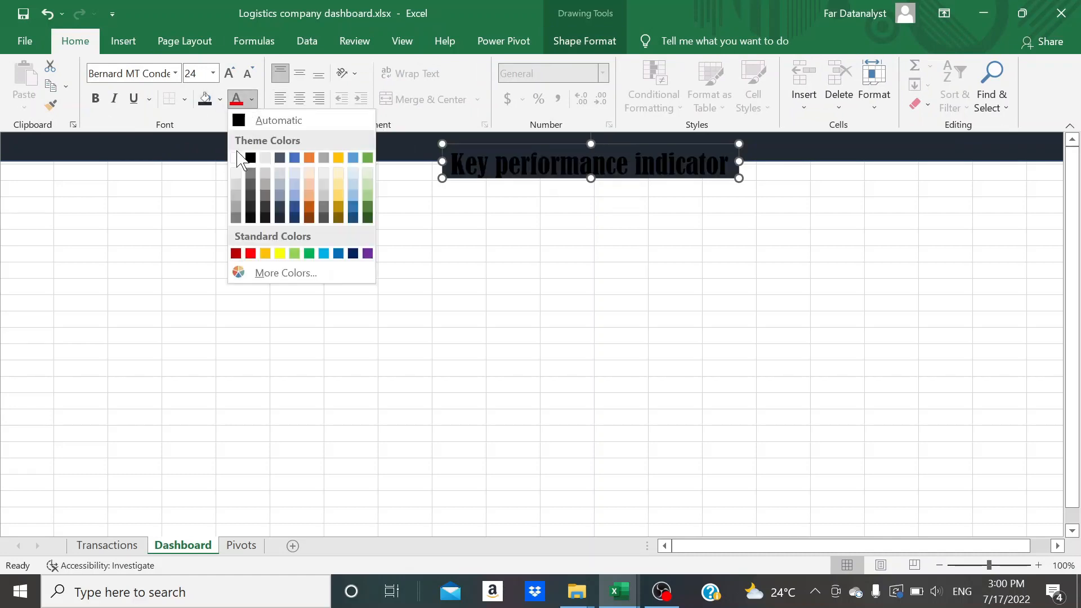
click(237, 158)
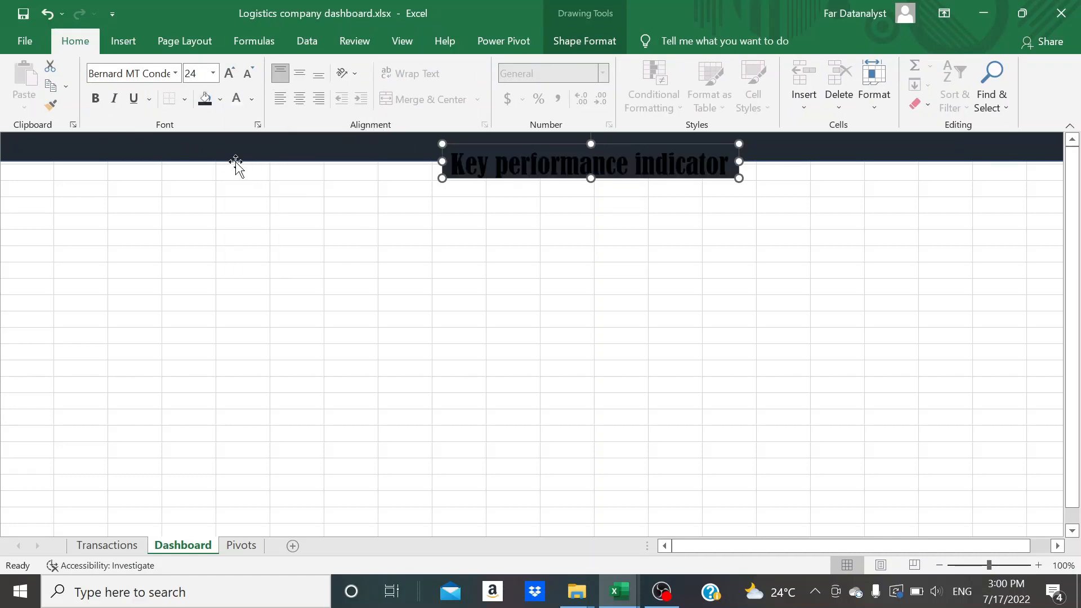
click(575, 235)
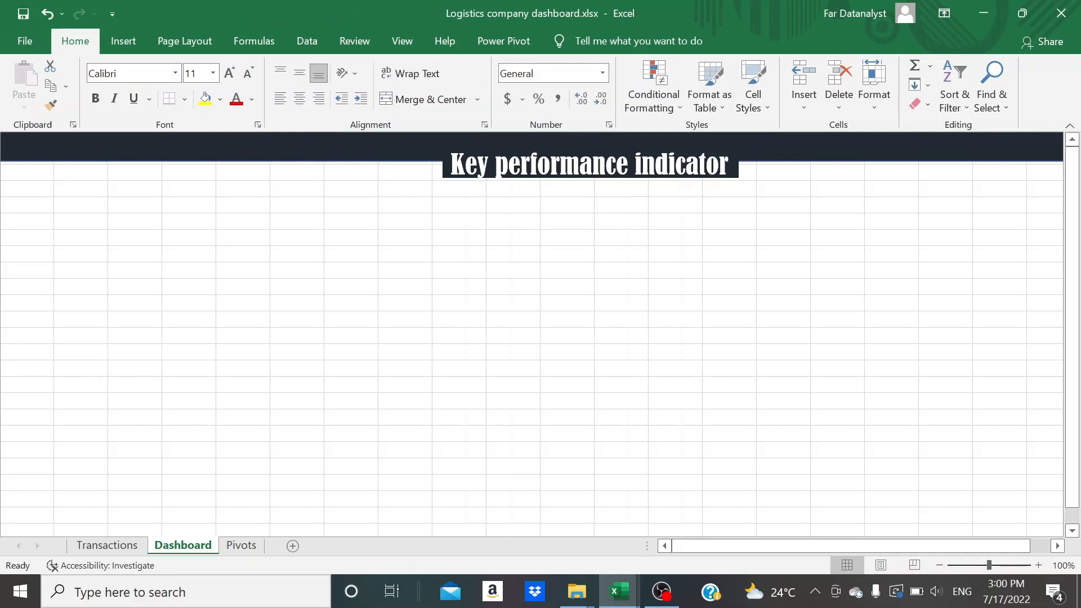
Move the title text box slightly up and left on the banner
click(719, 165)
drag(570, 144, 521, 132)
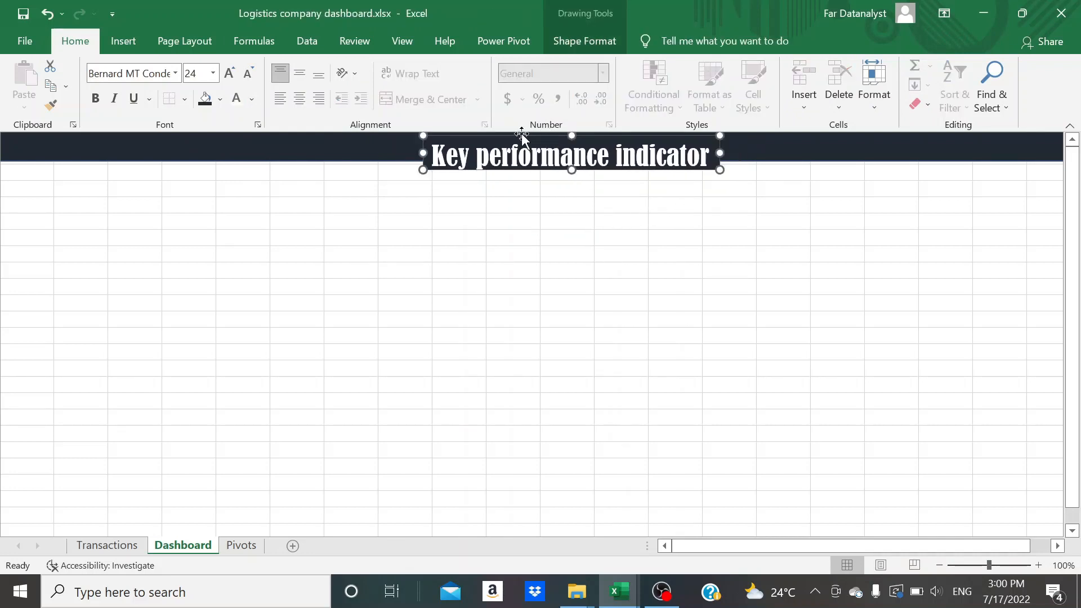
click(943, 151)
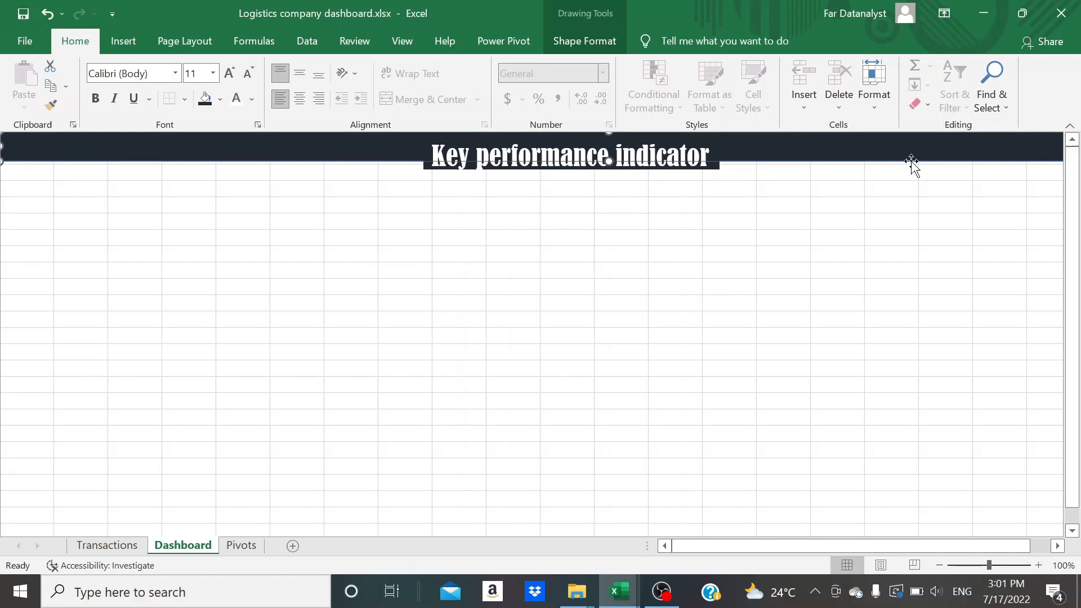
click(515, 238)
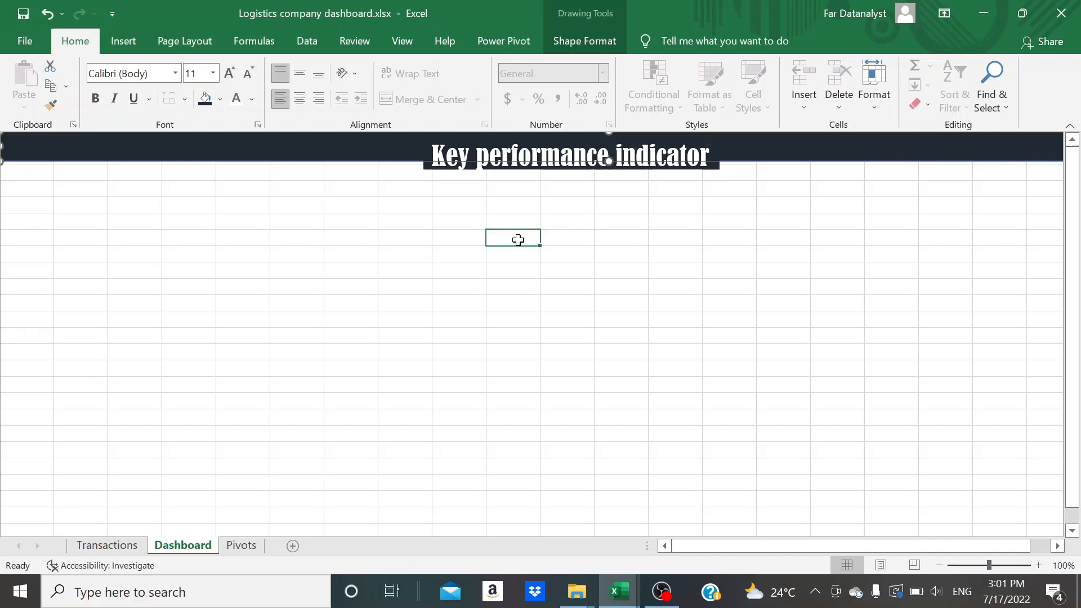
Insert the FAR logo picture from the Logos folder on this device into the Dashboard sheet
click(122, 48)
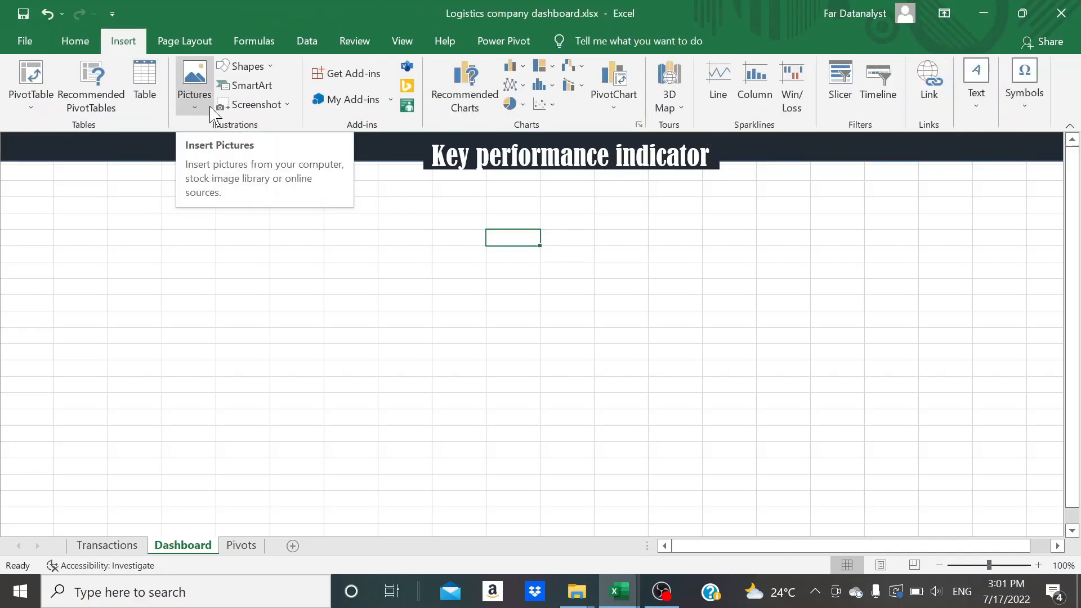
click(210, 112)
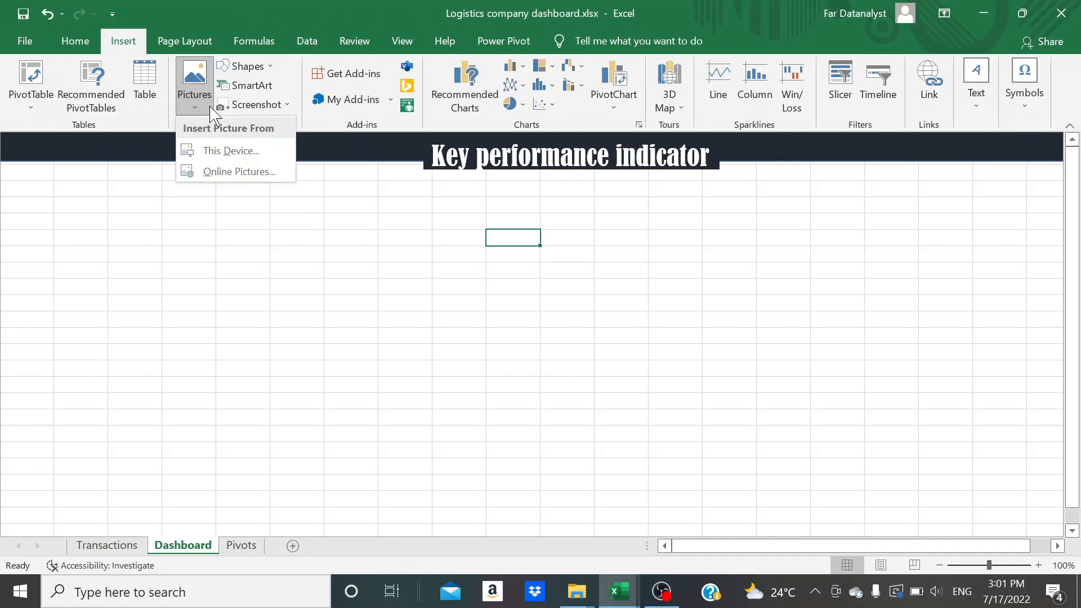
click(230, 151)
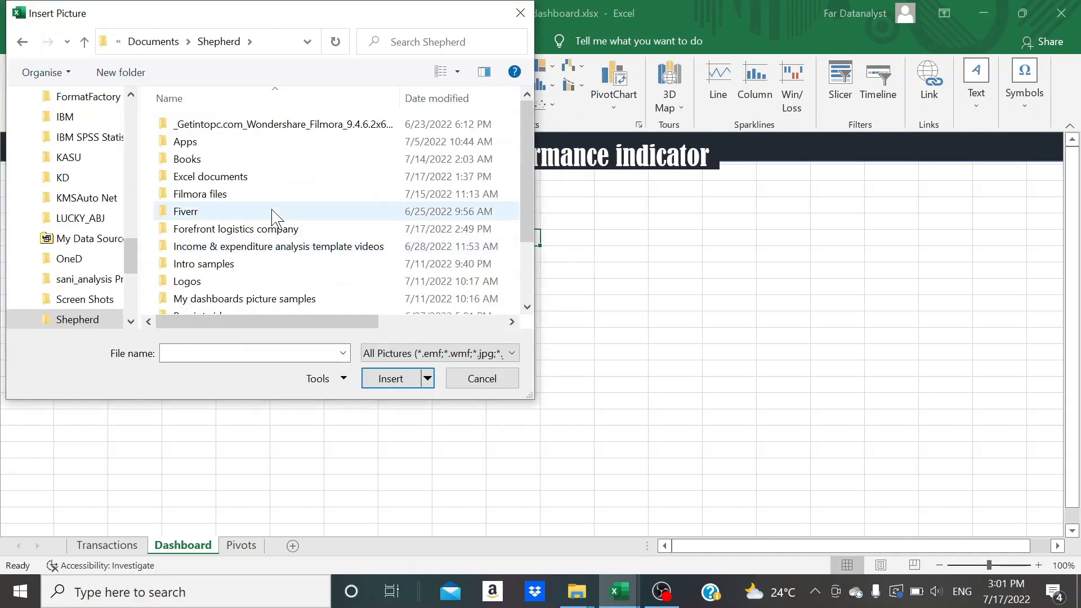
scroll(226, 247, down, 1)
double_click(225, 240)
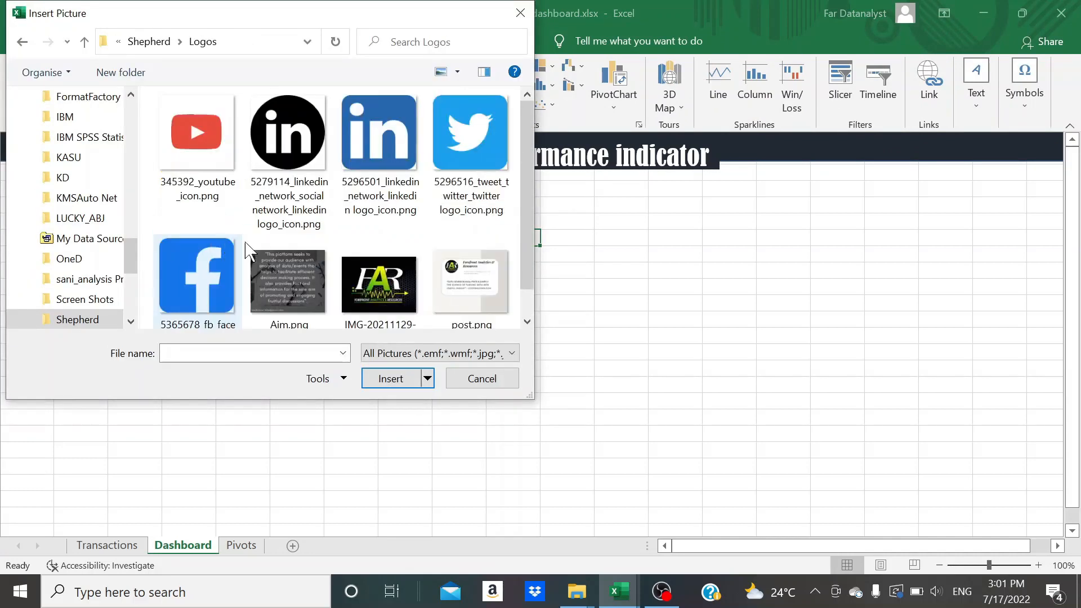
click(377, 278)
click(397, 387)
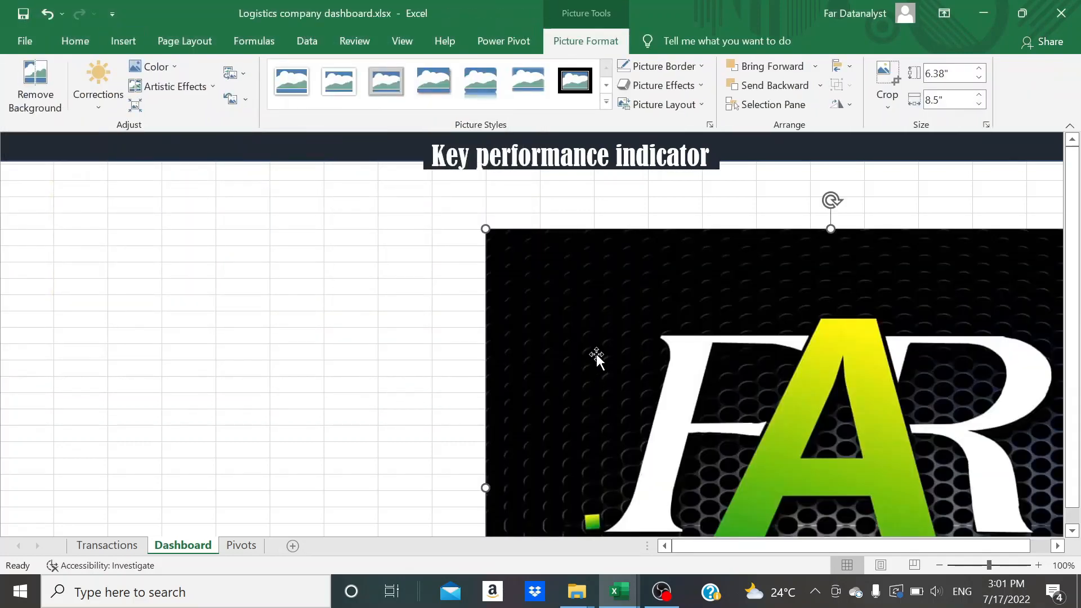
Shift the logo picture left on the sheet and set its size to 0.33" high and 0.43" wide
drag(541, 360, 252, 360)
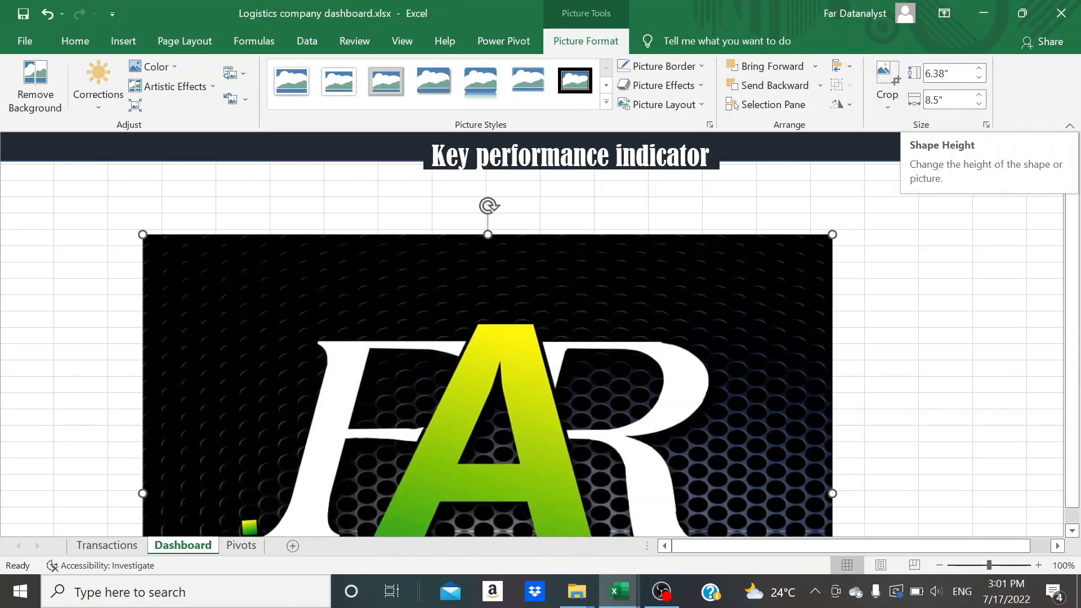
click(951, 74)
text(0.)
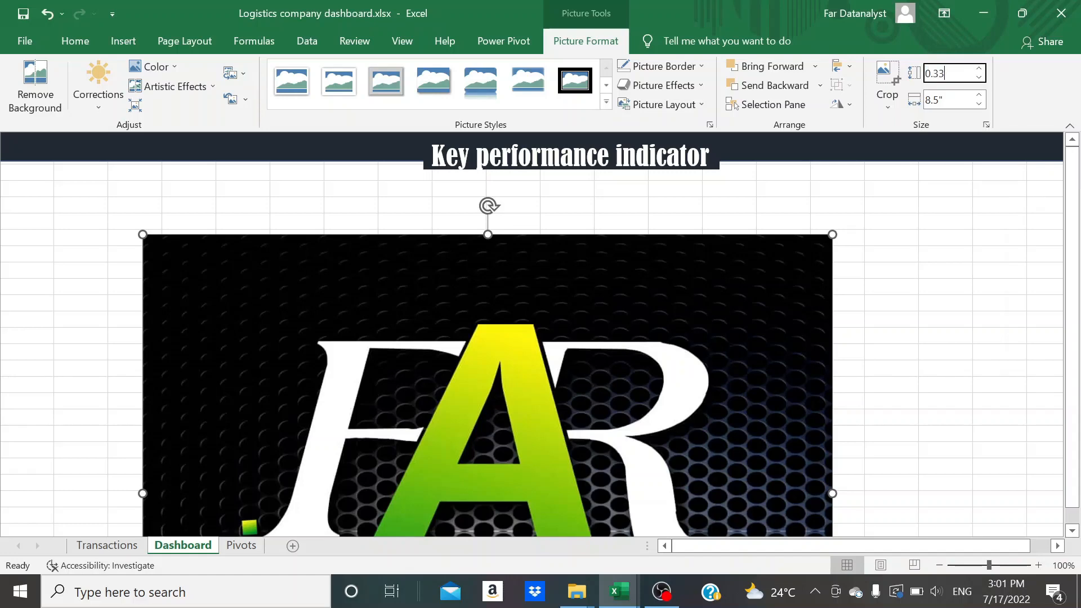
text(33)
key(Tab)
text(0)
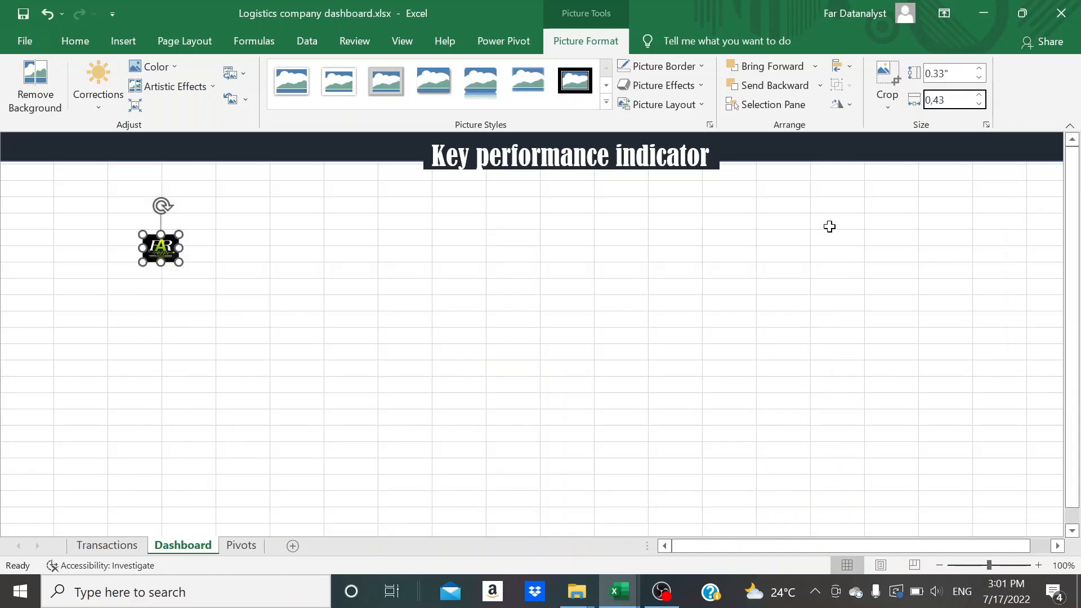
text(,43)
click(829, 227)
Place the small FAR logo on the dark banner near its right end
click(164, 256)
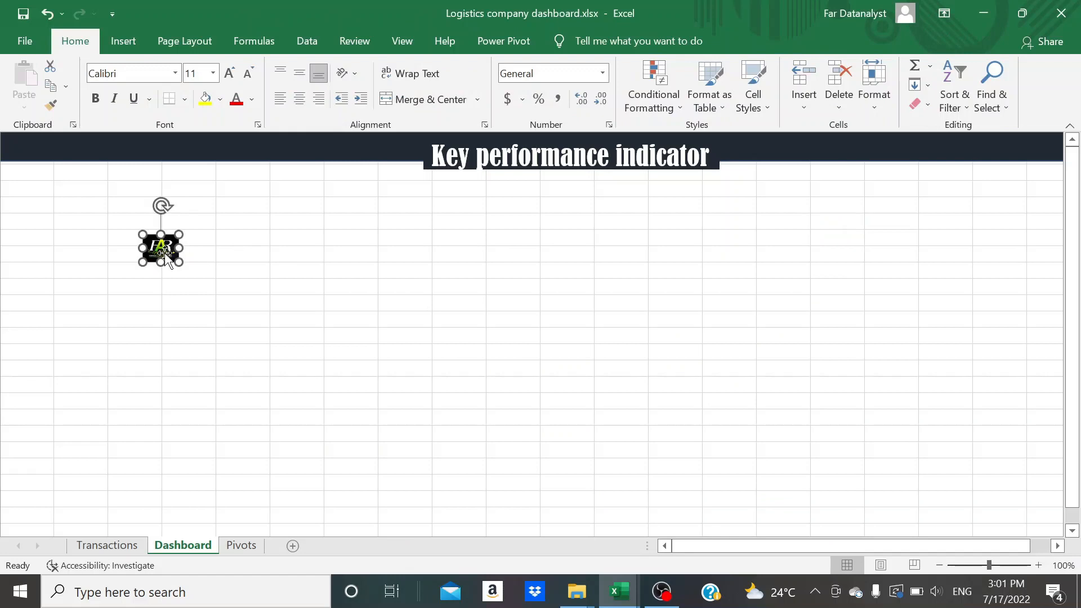
drag(162, 252, 920, 149)
click(729, 302)
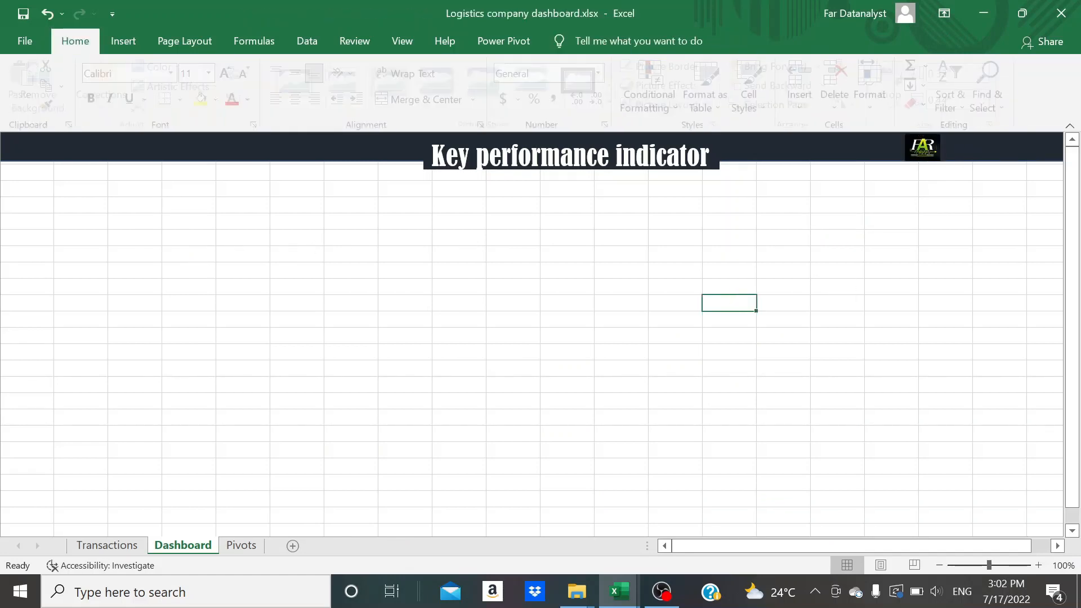
Insert a small text box beside the logo and move it onto the empty cells below the banner
click(127, 42)
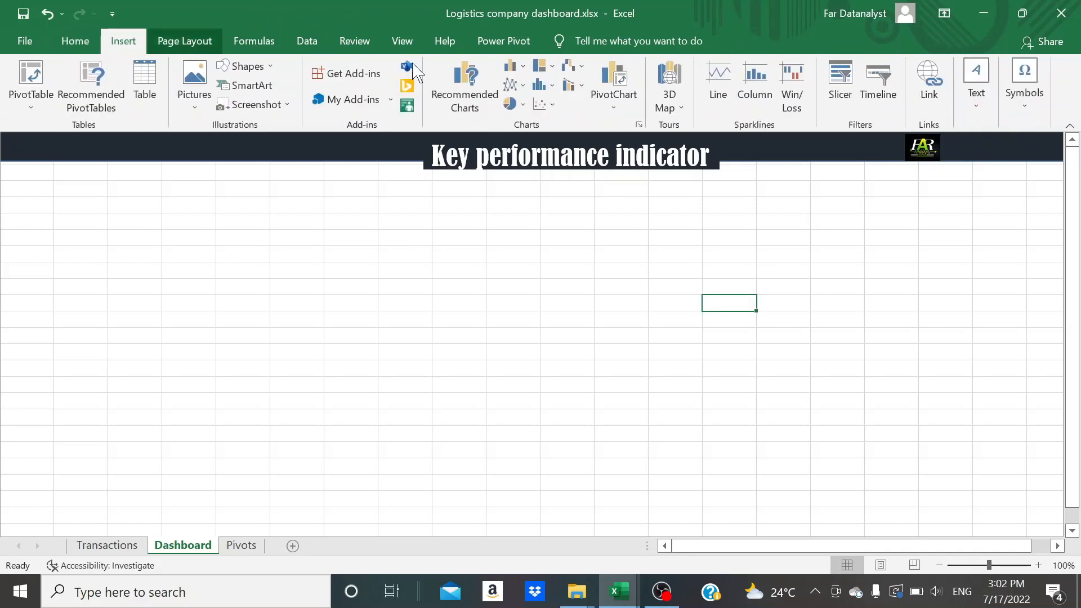
click(976, 85)
click(889, 161)
drag(949, 141, 1041, 163)
drag(987, 141, 815, 248)
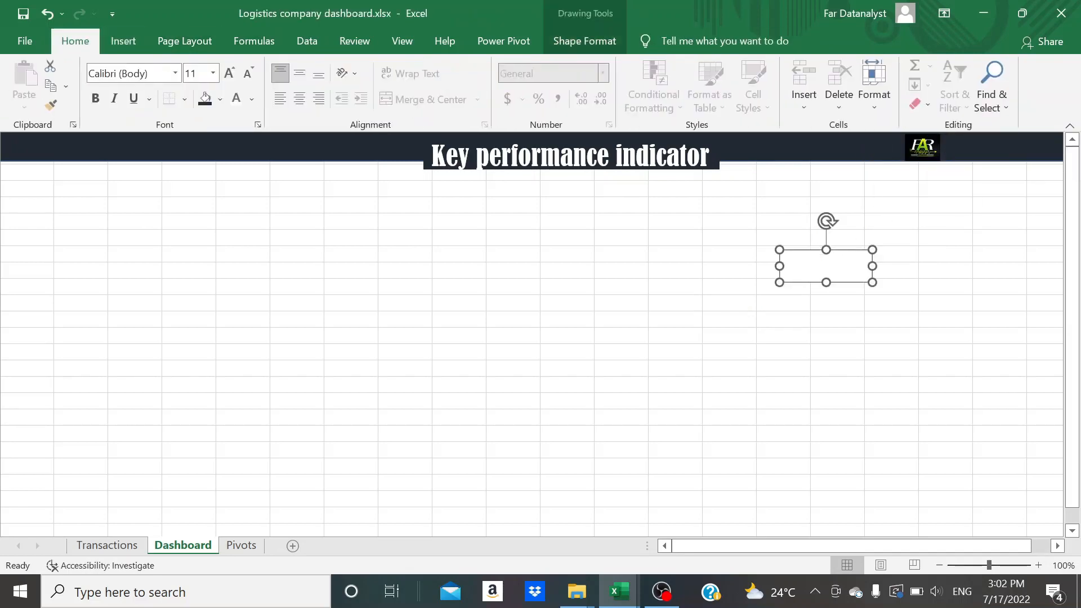
Enter "Forefront Logistics Company" in the new text box and resize it to about 1.99" wide and 0.3" high
text(Forefront Logistics Com)
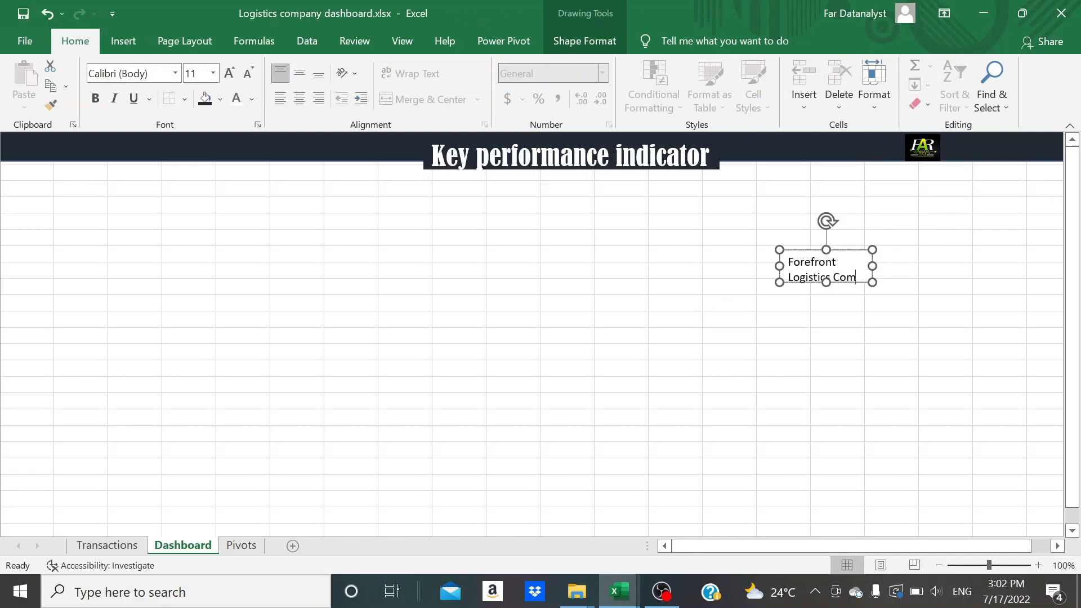
text(pany)
drag(871, 265, 988, 262)
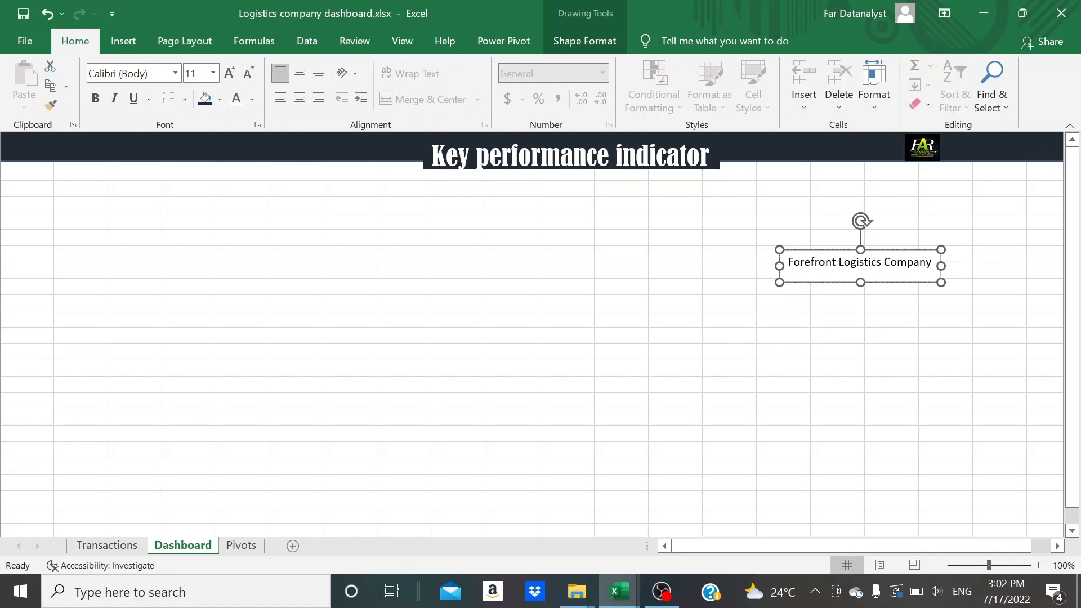
drag(860, 282, 860, 274)
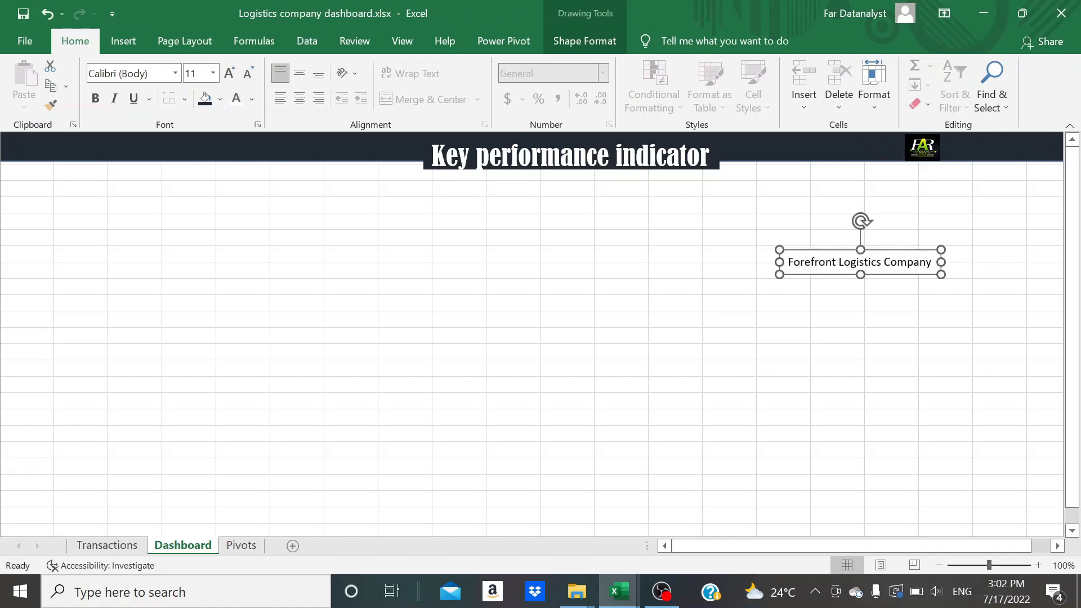
click(580, 38)
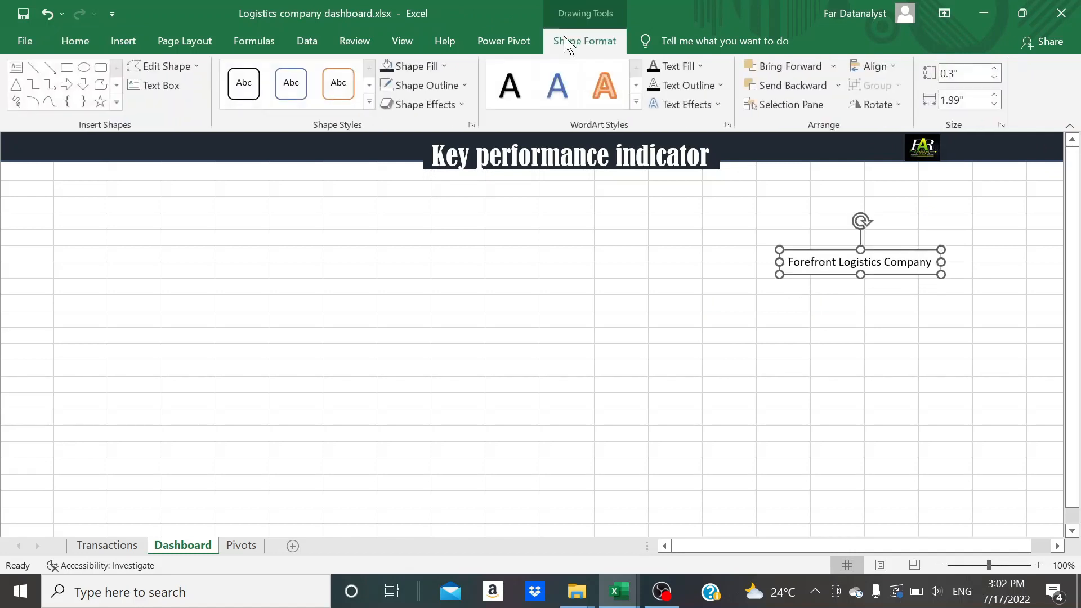
Remove the company-name text box's outline, fill it with the banner's dark color, and make its text white
click(465, 85)
click(406, 257)
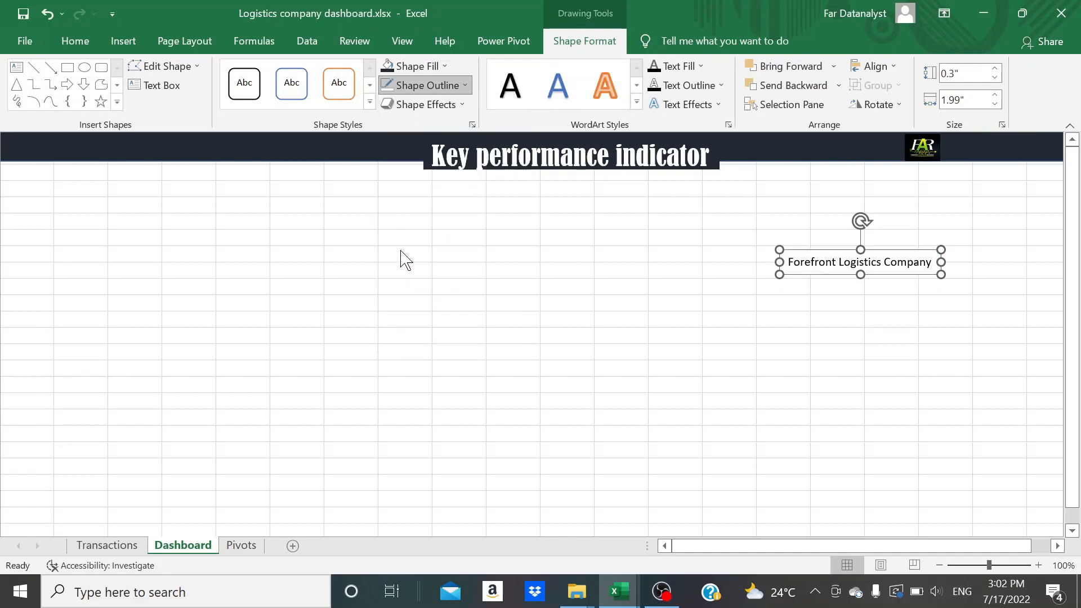
click(73, 42)
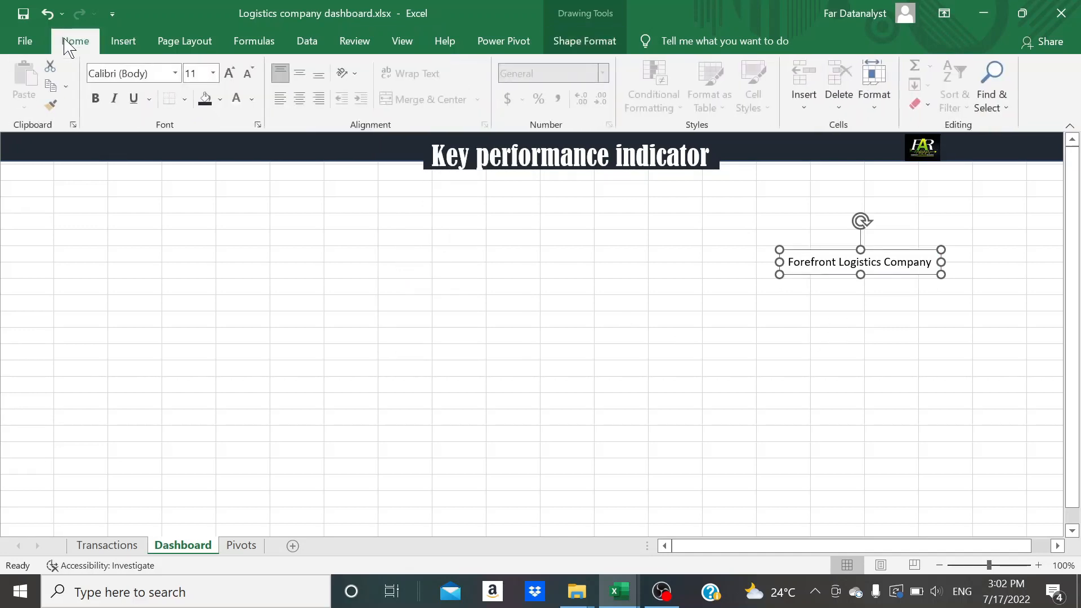
click(205, 99)
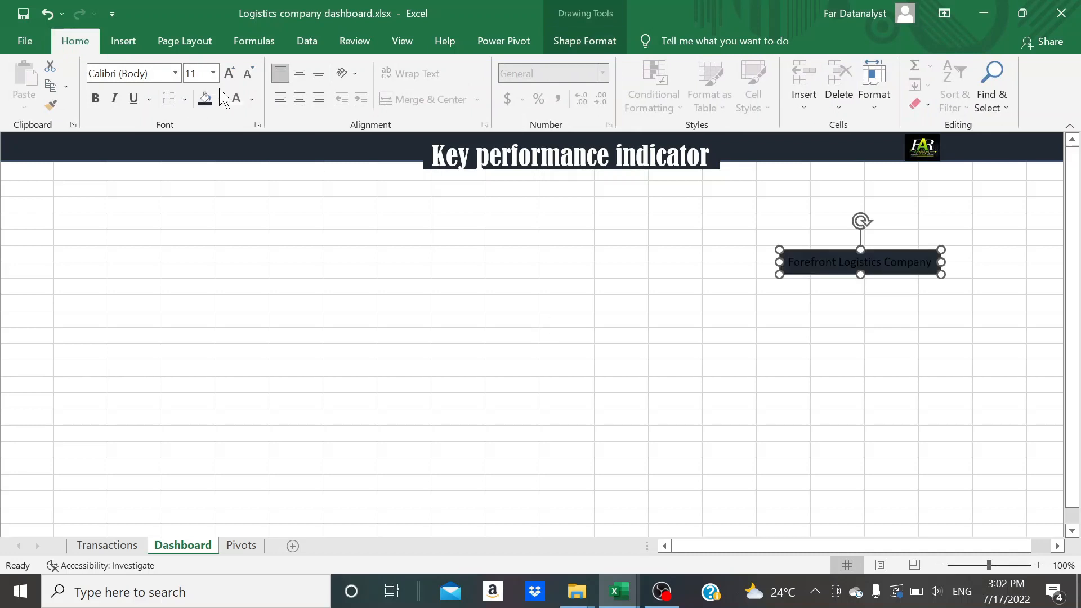
click(236, 100)
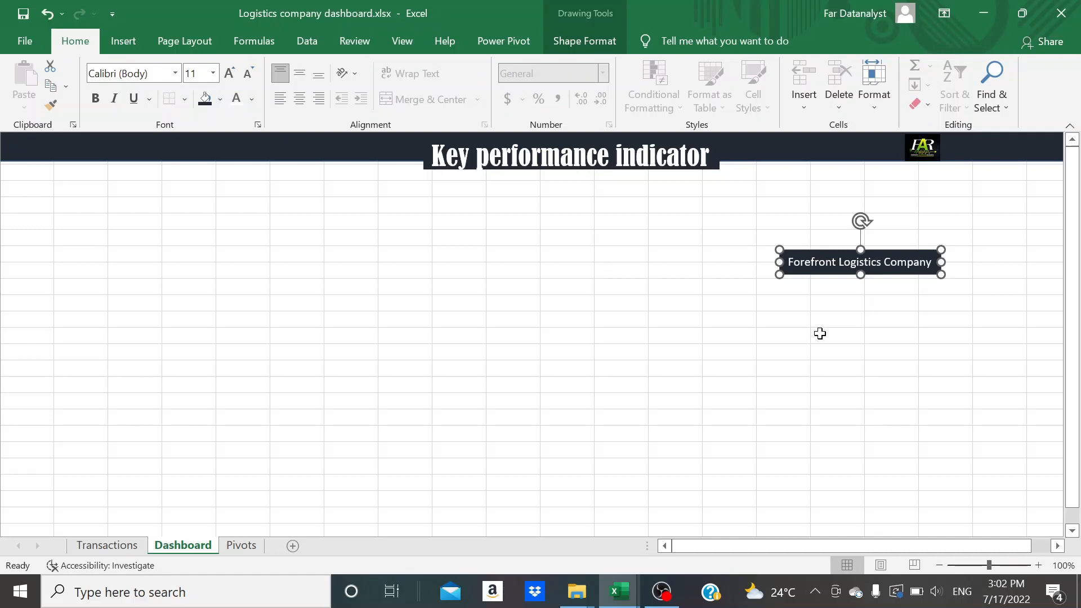
Move the company-name text box onto the banner just right of the logo and size it 0.35" high and 2.9" wide
drag(842, 251, 1004, 136)
scroll(844, 283, right, 3)
click(584, 44)
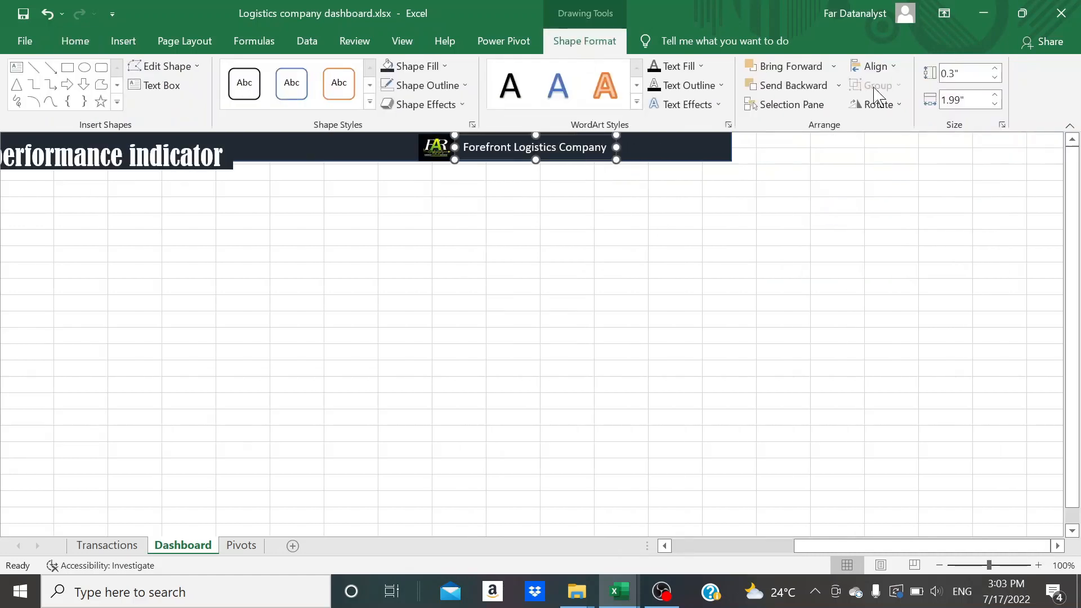
click(959, 73)
text(0.)
key(Tab)
key(BackSpace)
click(932, 232)
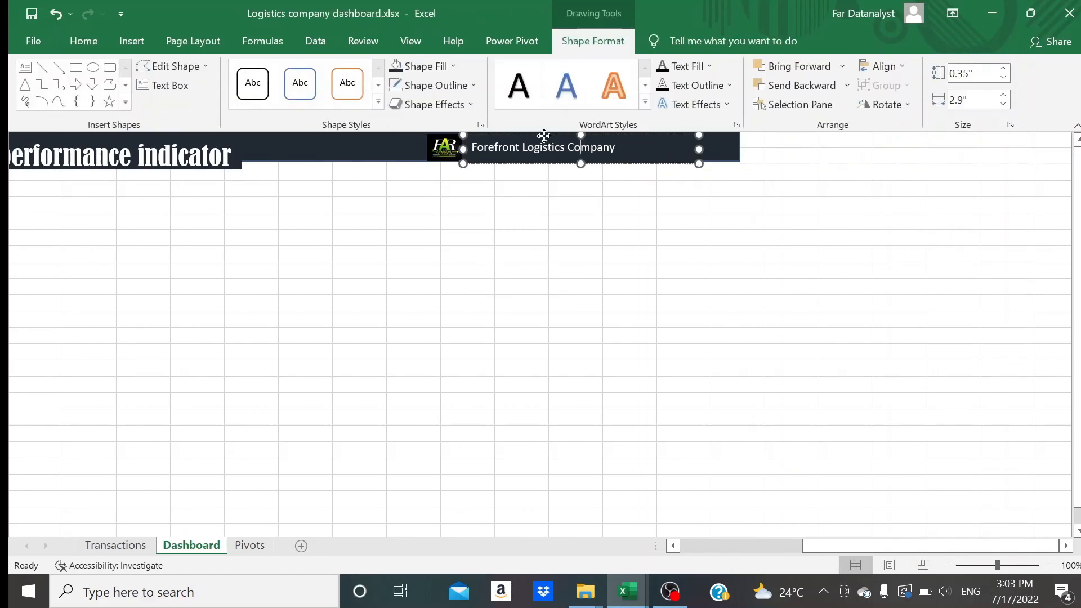
drag(544, 135, 579, 134)
Set the Dashboard sheet's zoom to a custom 87% so the whole banner fits
scroll(494, 237, left, 3)
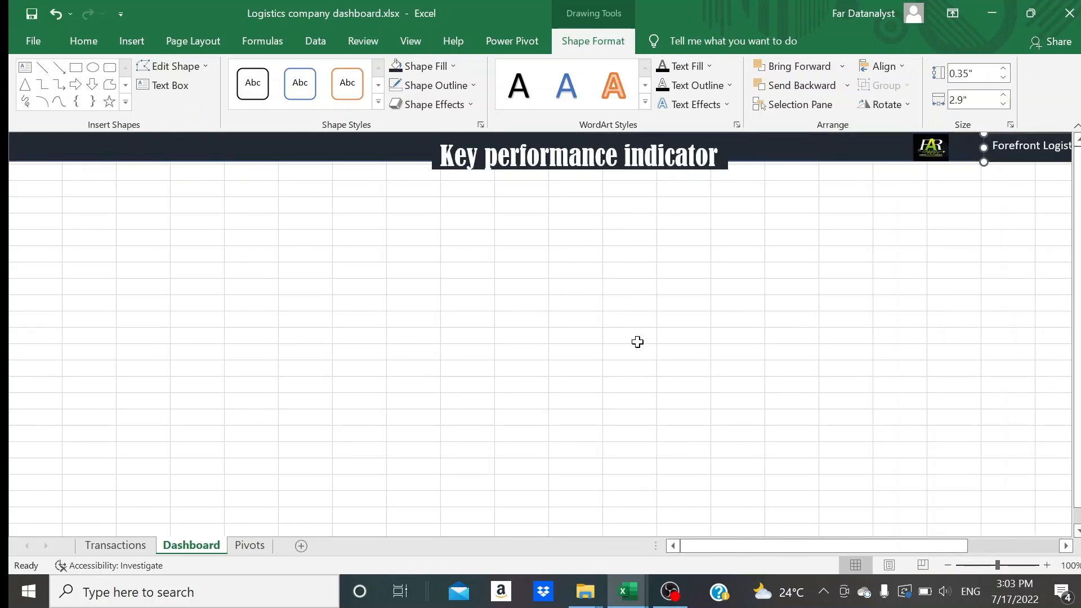
click(948, 565)
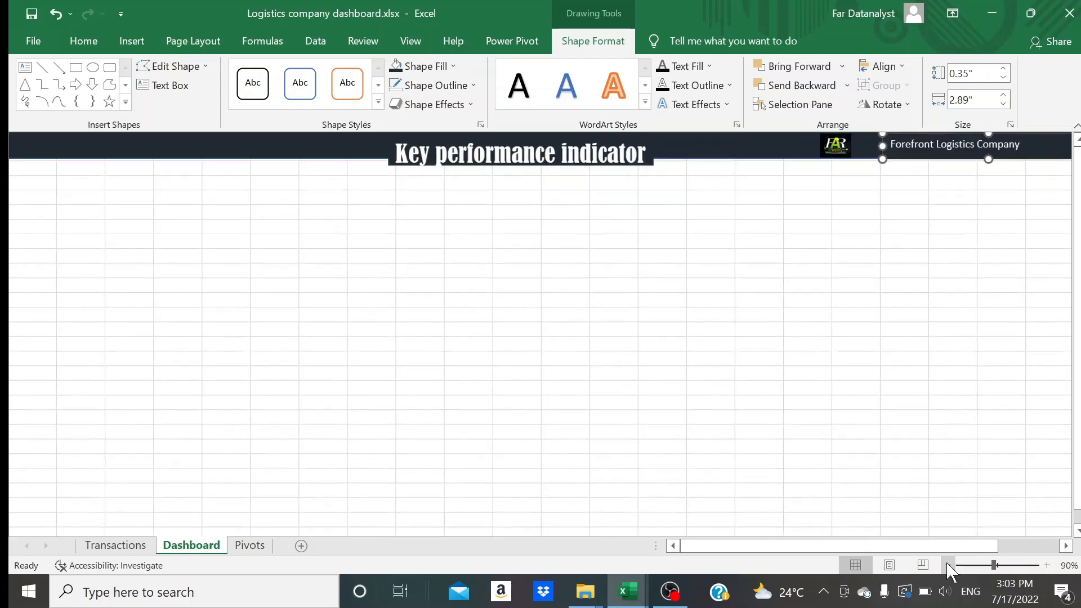
click(948, 565)
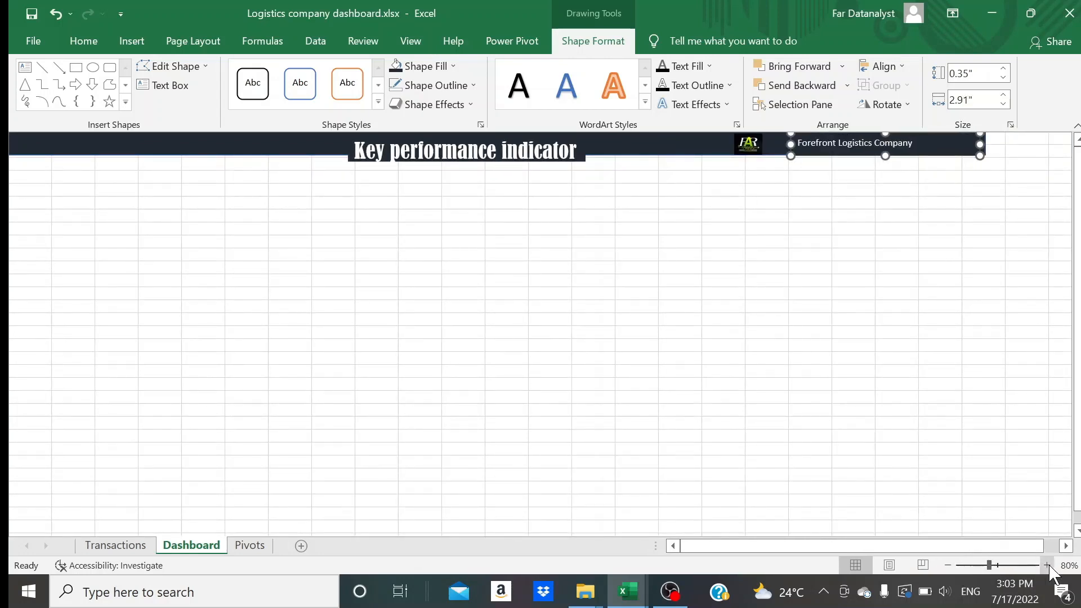
click(1068, 565)
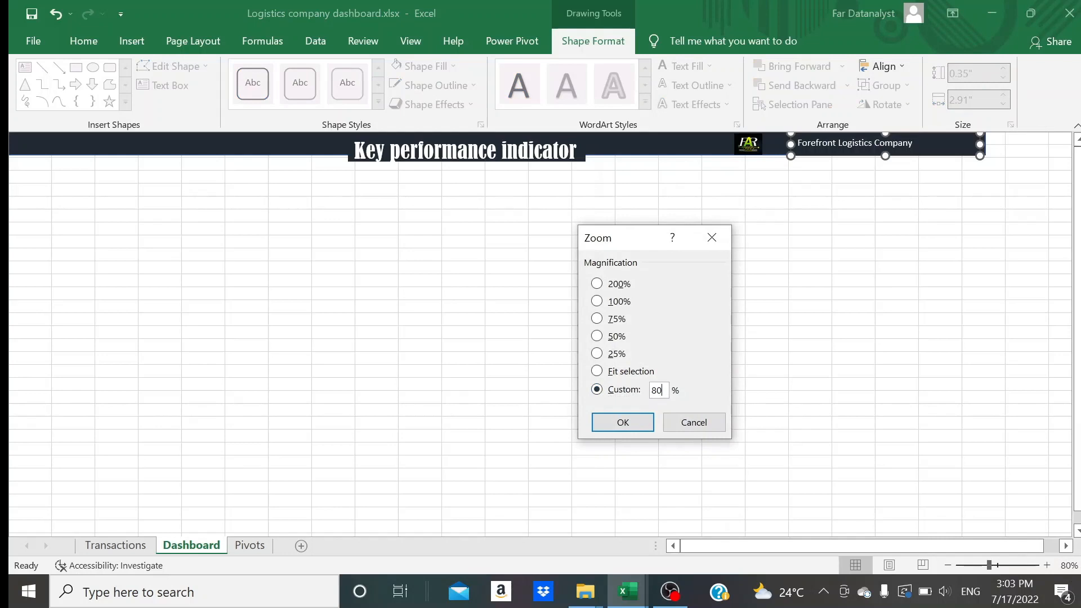
click(627, 427)
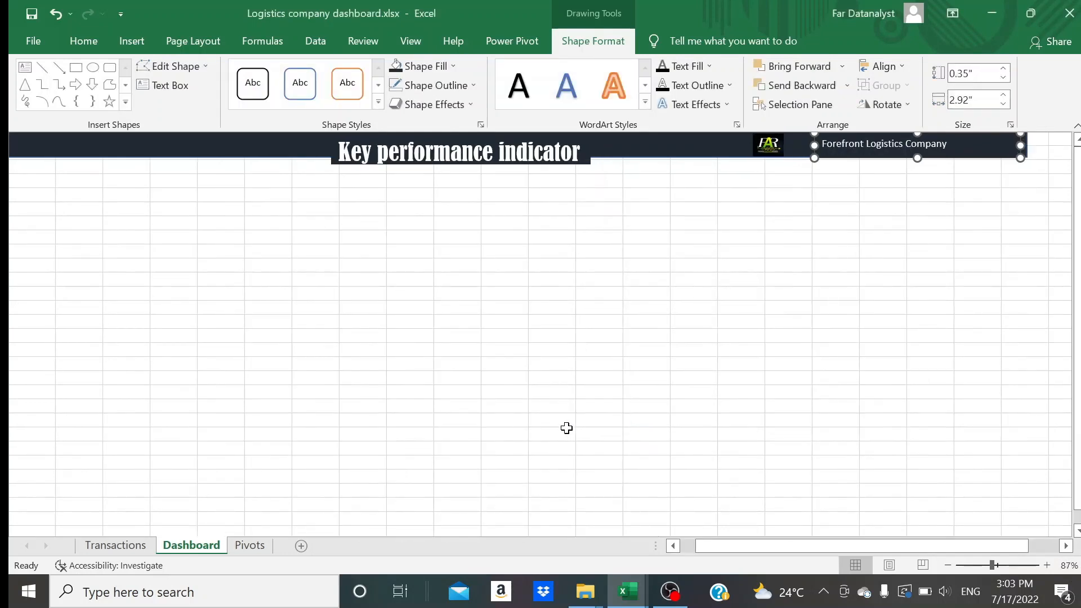
scroll(566, 427, left, 2)
click(375, 320)
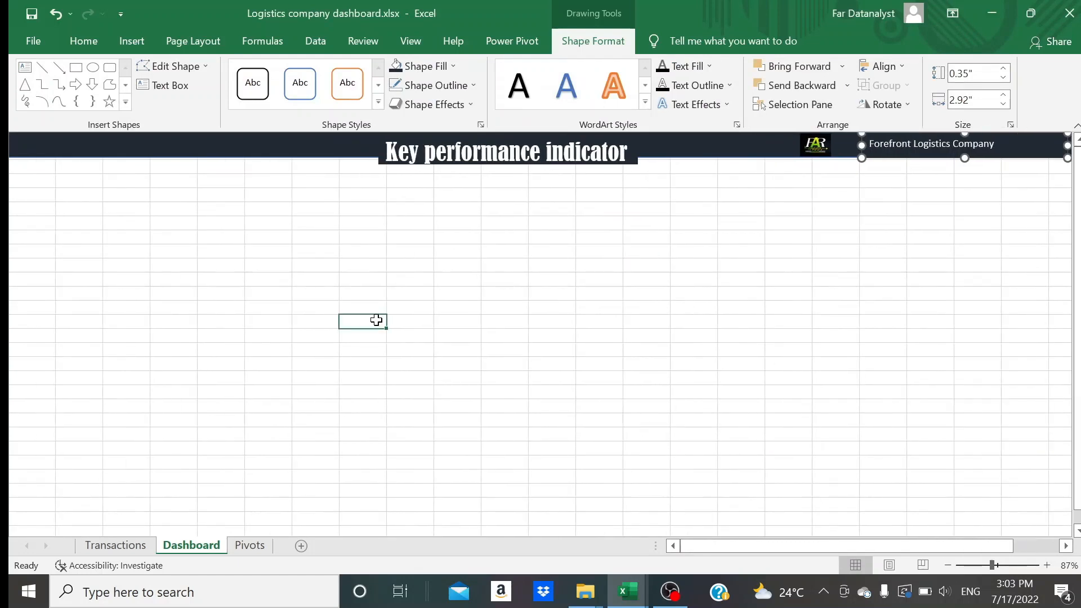
click(416, 259)
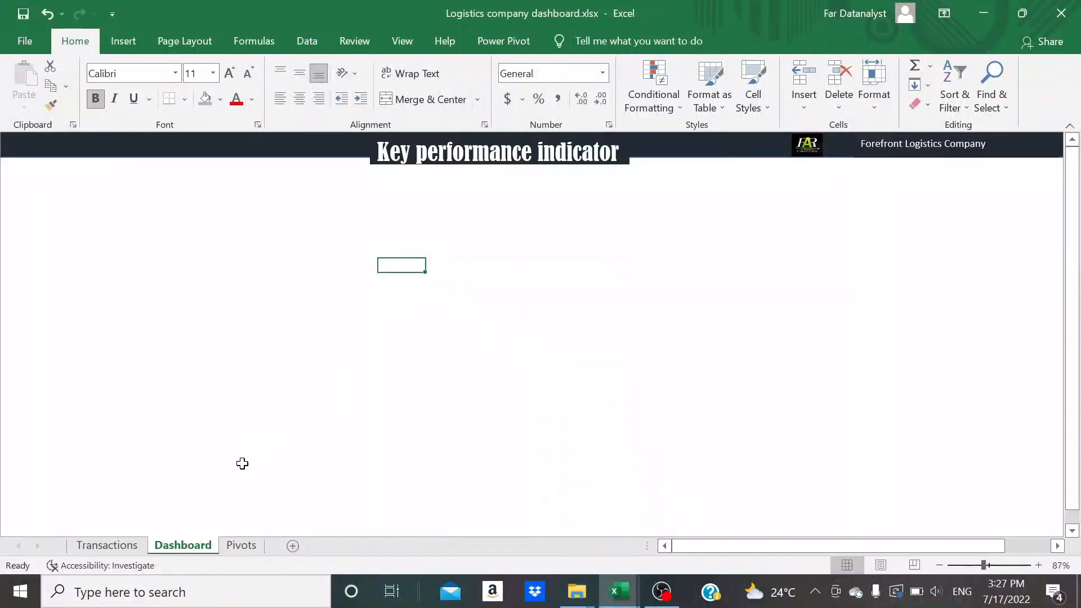
Go to the Pivots sheet, hide the PivotTable field list, and turn it back on for the empty PivotTable
click(241, 545)
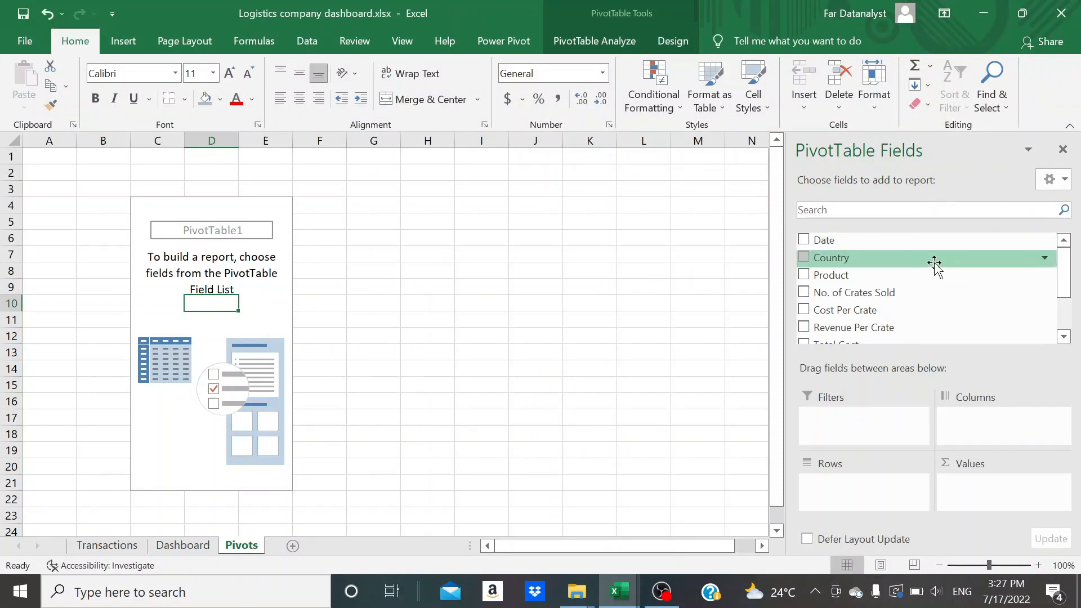
click(1062, 149)
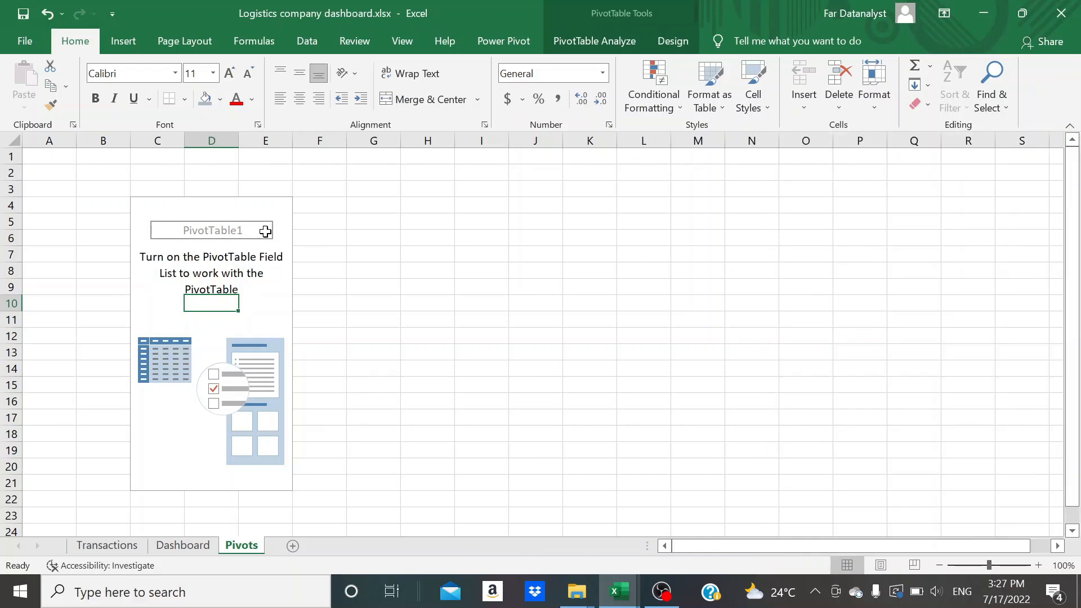
click(208, 285)
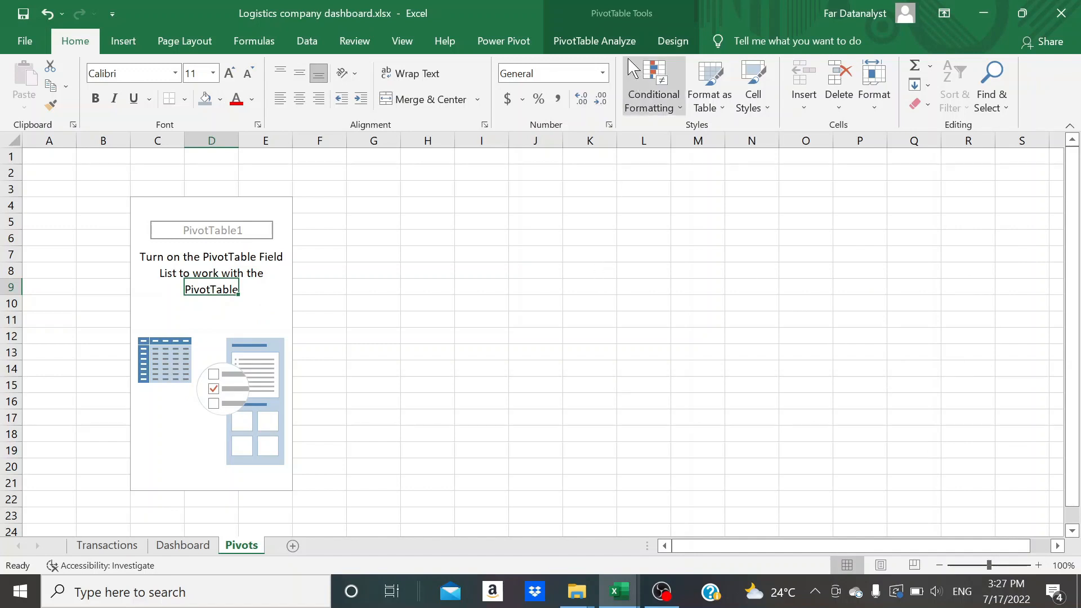
click(611, 45)
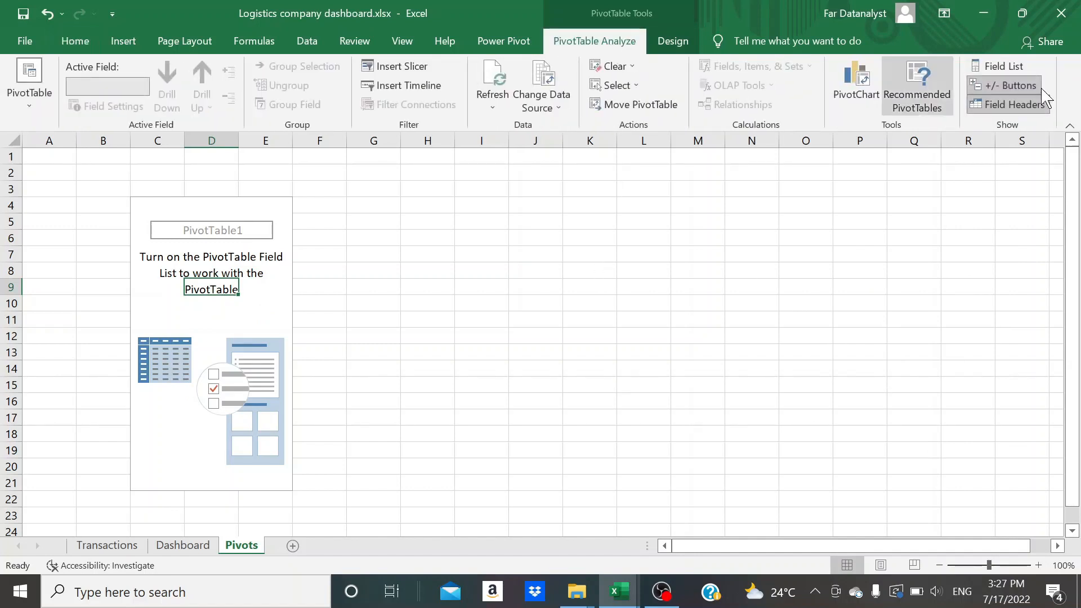
click(1014, 68)
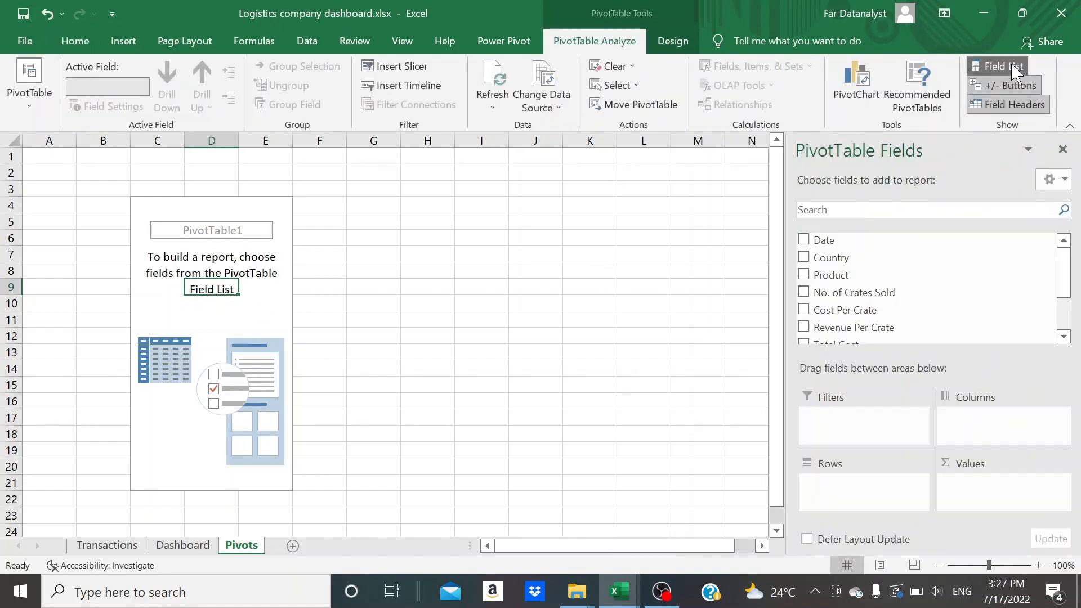
click(1013, 68)
click(1013, 67)
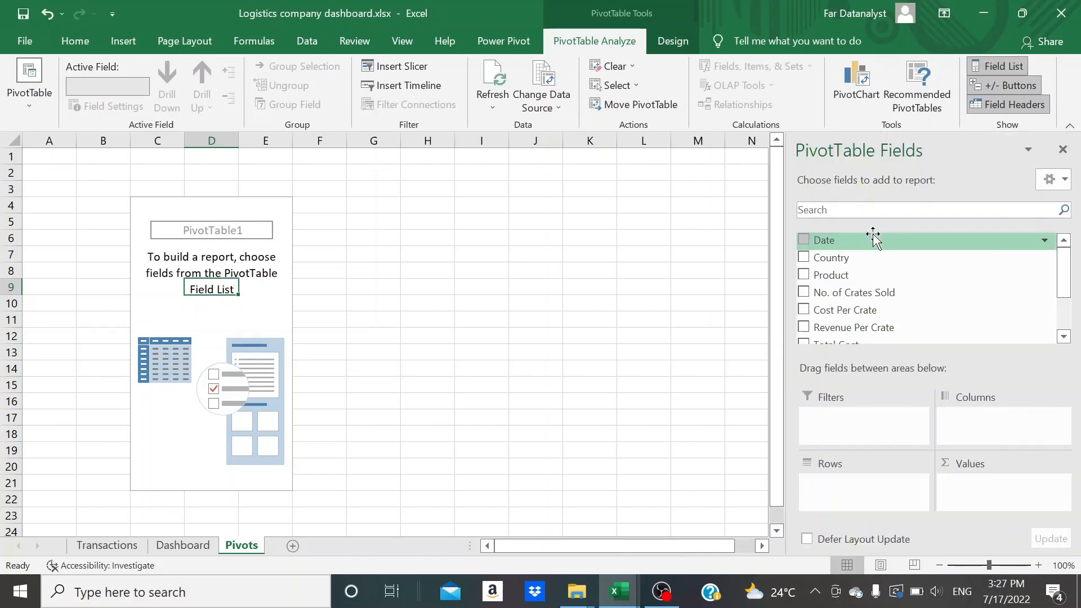
Add slicers for the Country and Product fields and place the Product slicer to the right of the Country slicer
right_click(833, 263)
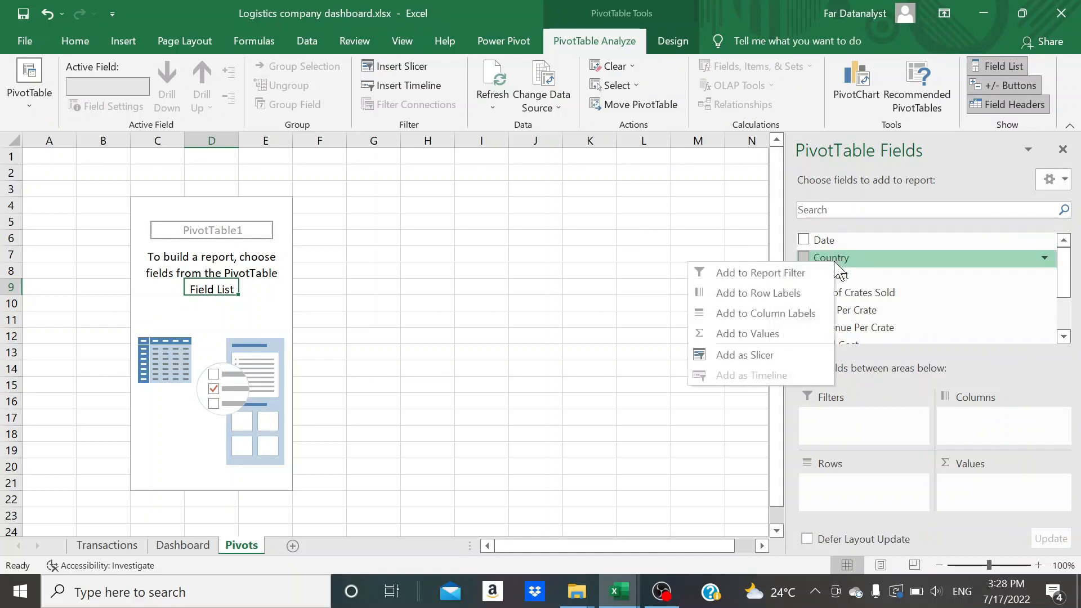
click(752, 353)
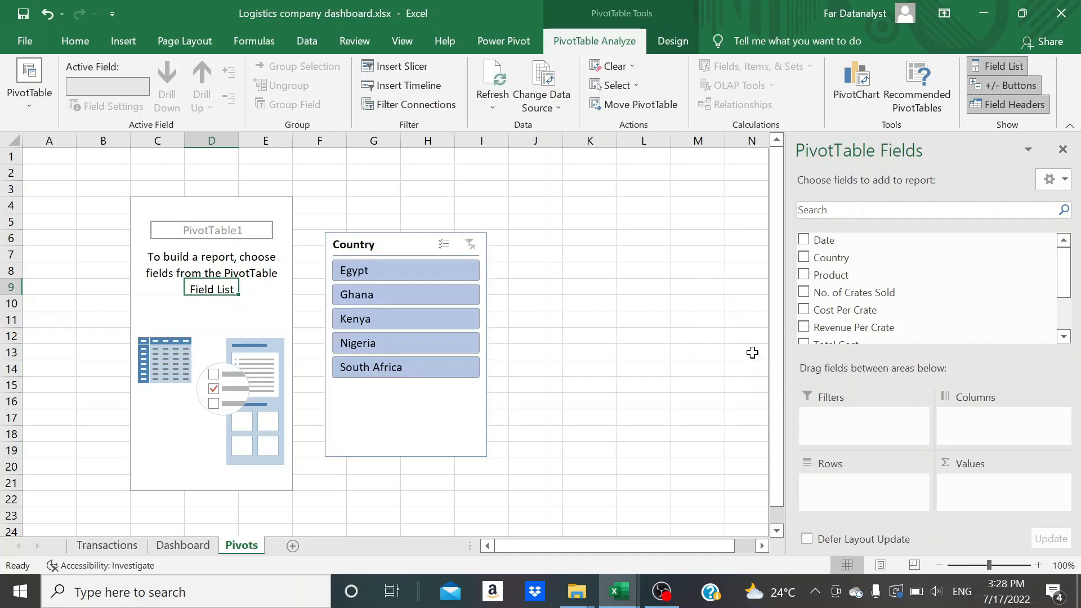
right_click(831, 279)
click(752, 375)
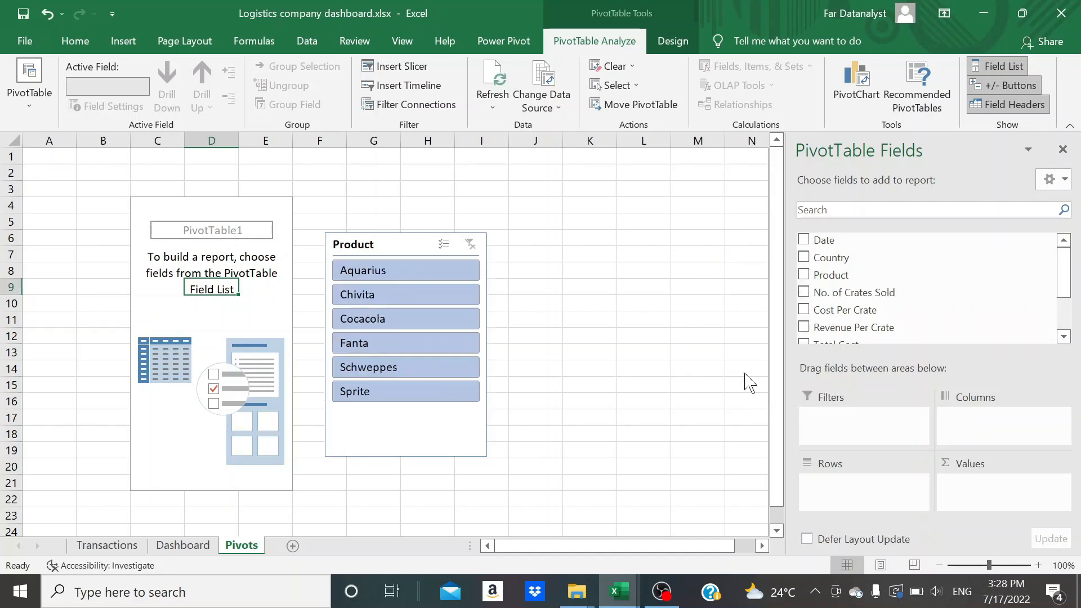
drag(482, 438, 647, 439)
Arrange the Country slicer's buttons in 5 columns and shorten the slicer to about 0.83" high
click(411, 420)
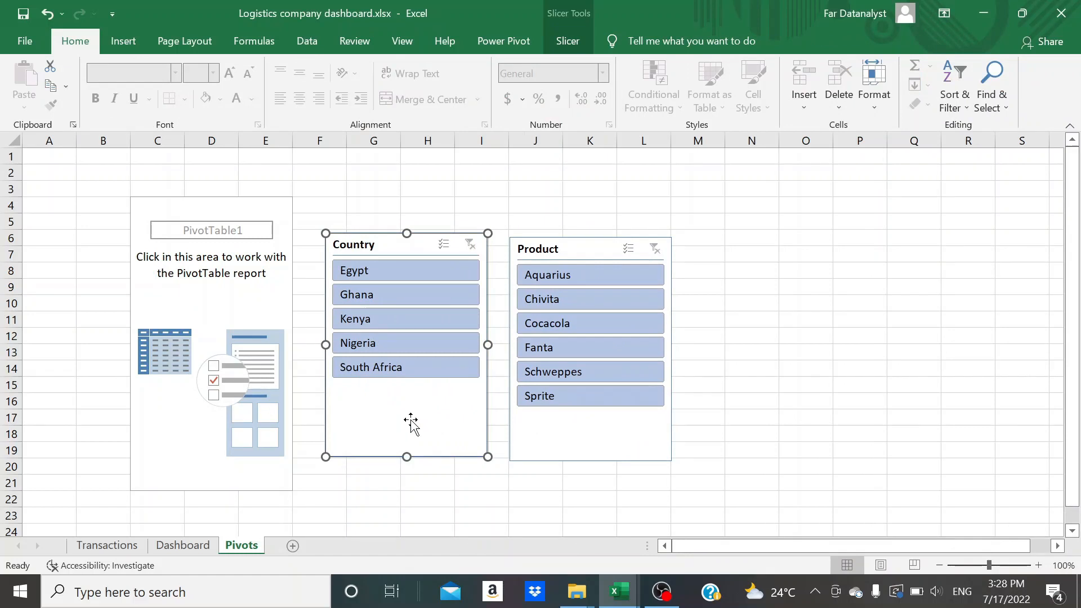
click(568, 43)
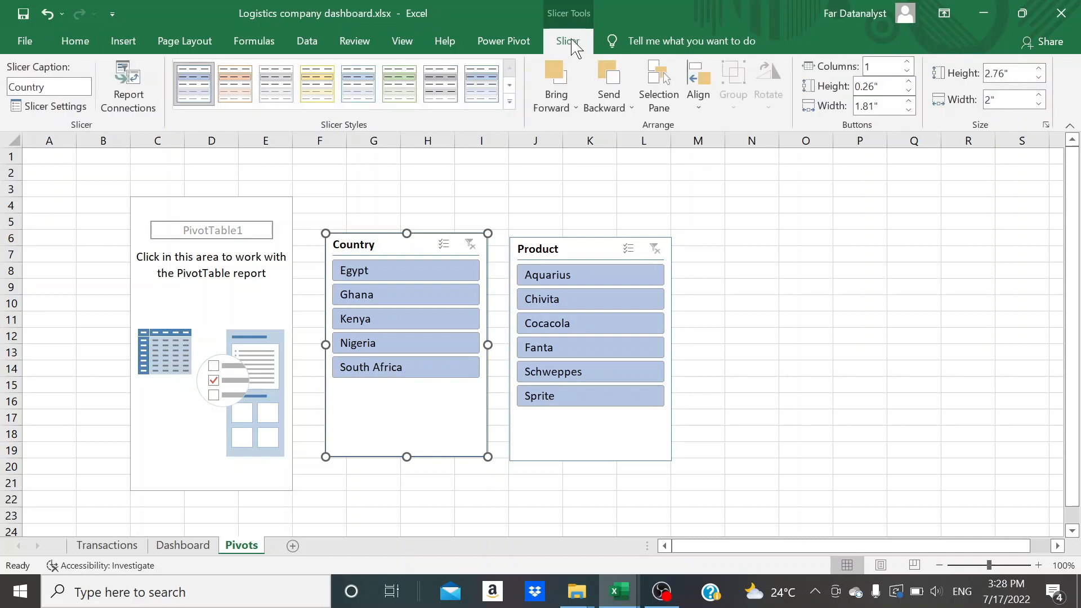
click(907, 63)
click(907, 62)
click(908, 63)
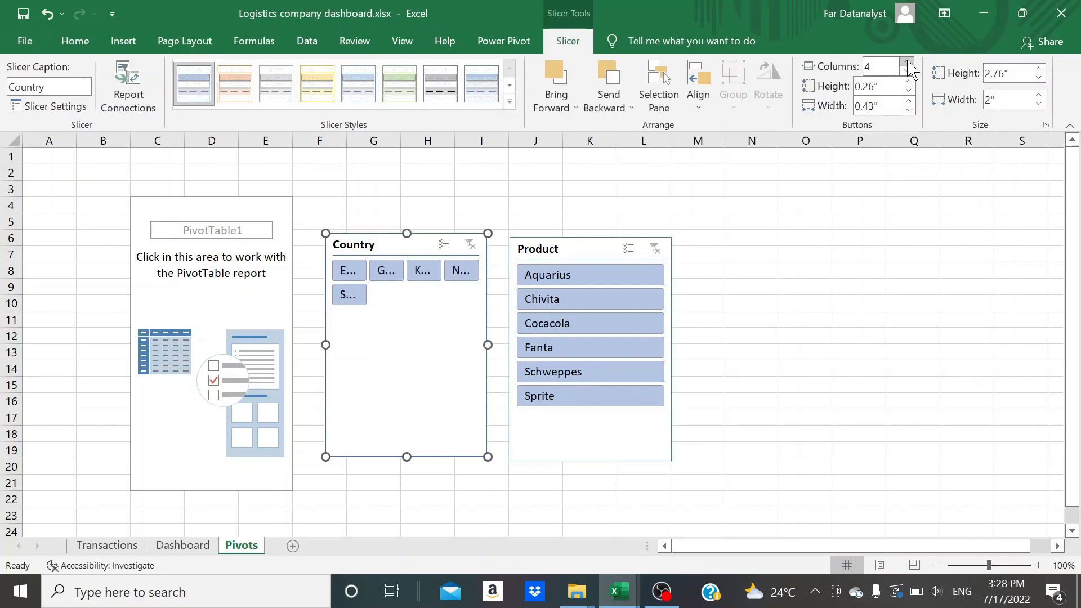
click(908, 63)
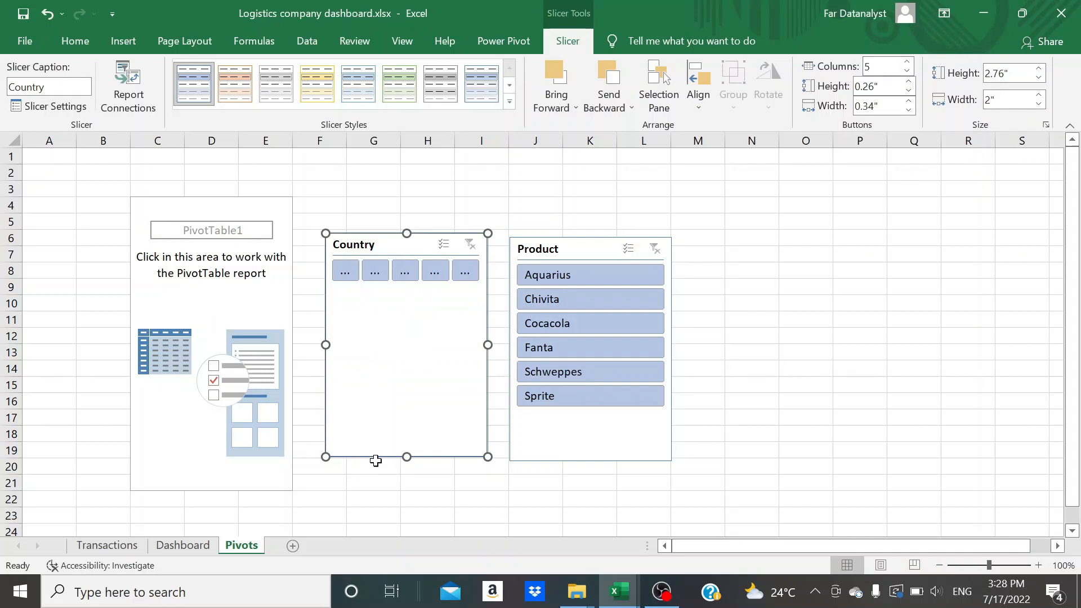
drag(406, 456, 410, 301)
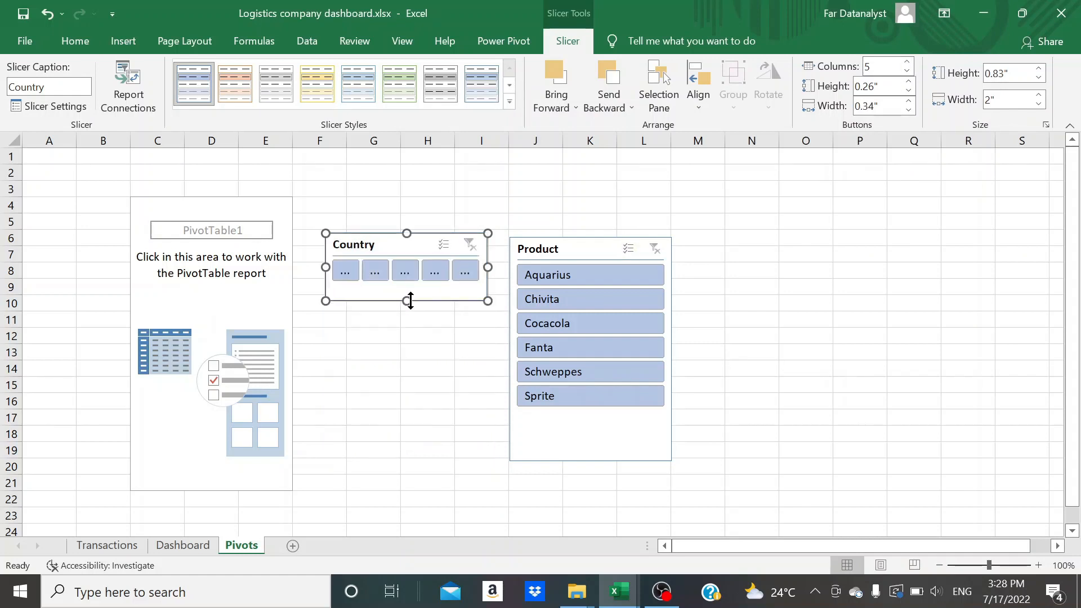
Configure the Country slicer to show no header and to hide items with no data
right_click(390, 248)
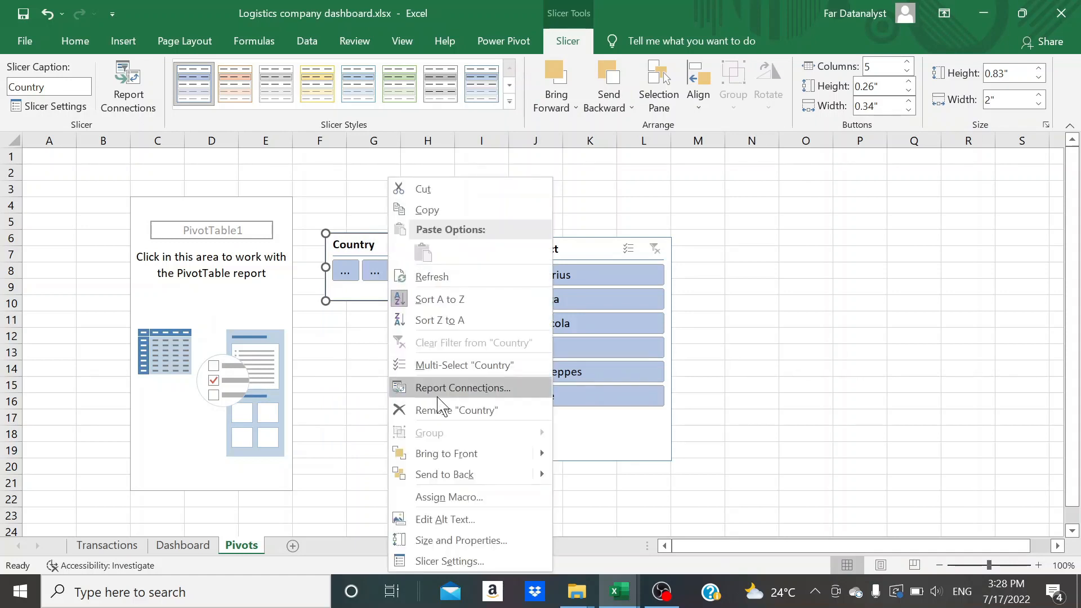
click(449, 562)
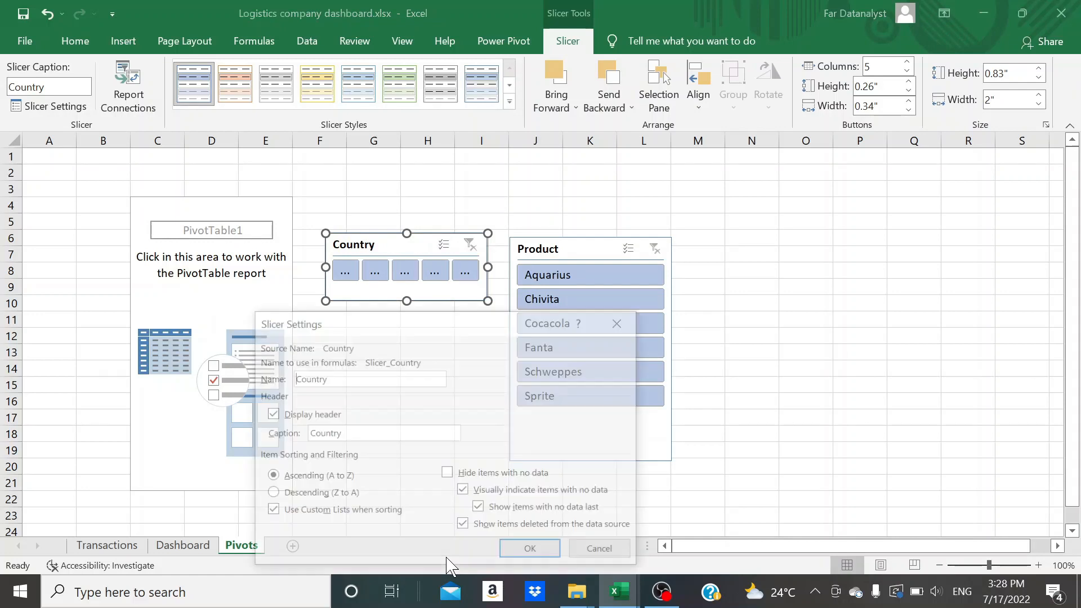
click(270, 414)
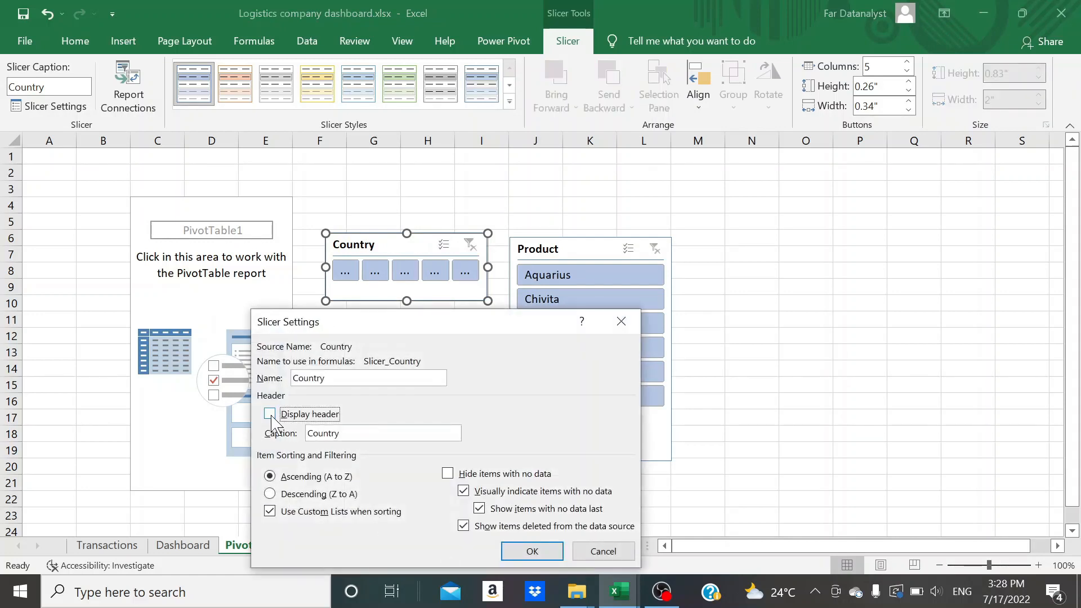
click(448, 473)
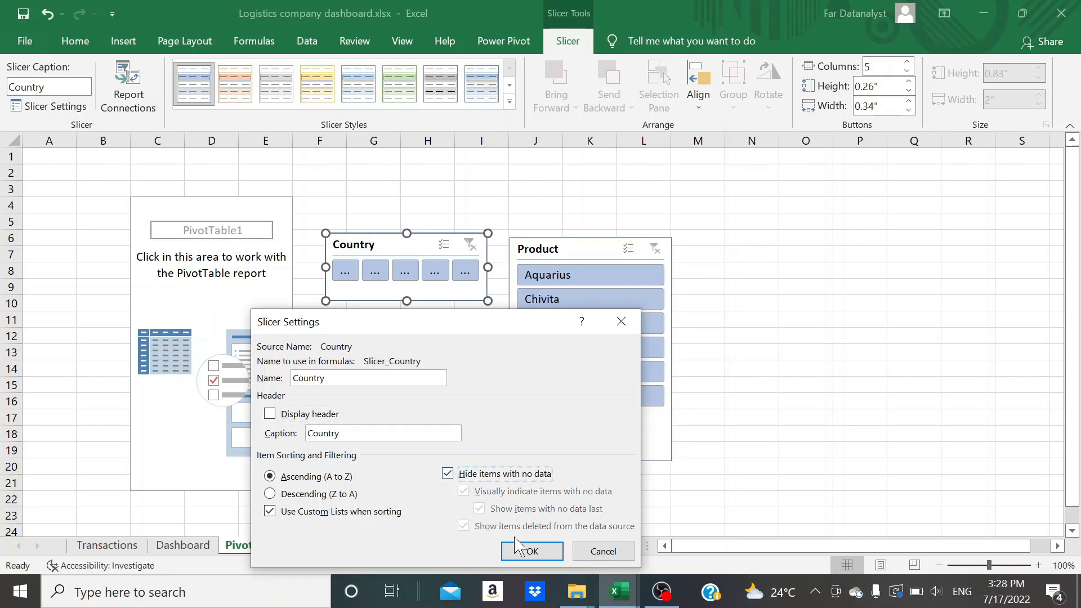
click(523, 550)
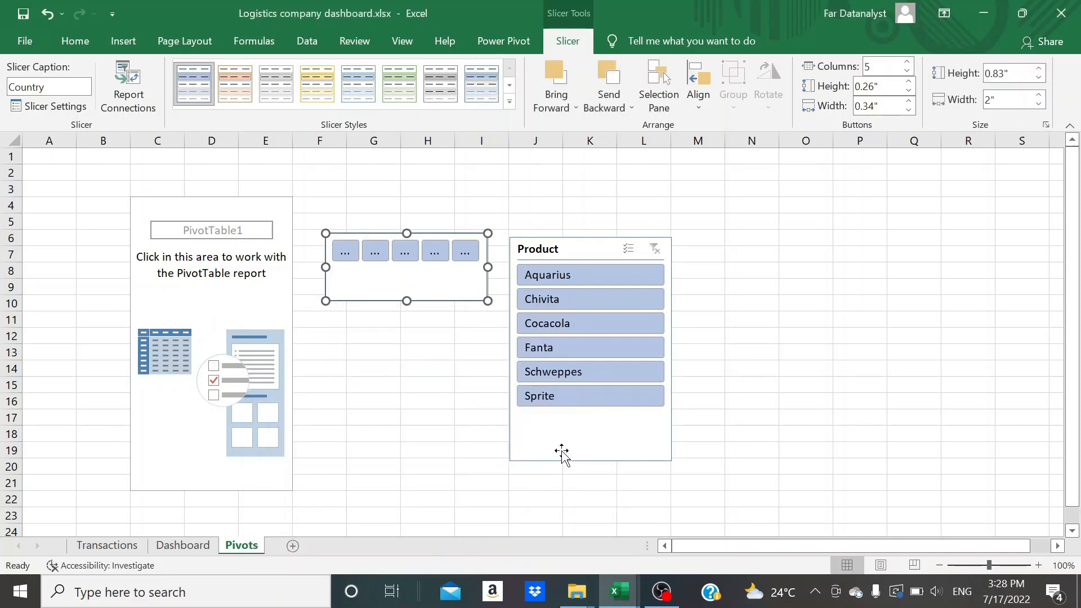
Arrange the Product slicer's buttons in 6 columns
click(561, 453)
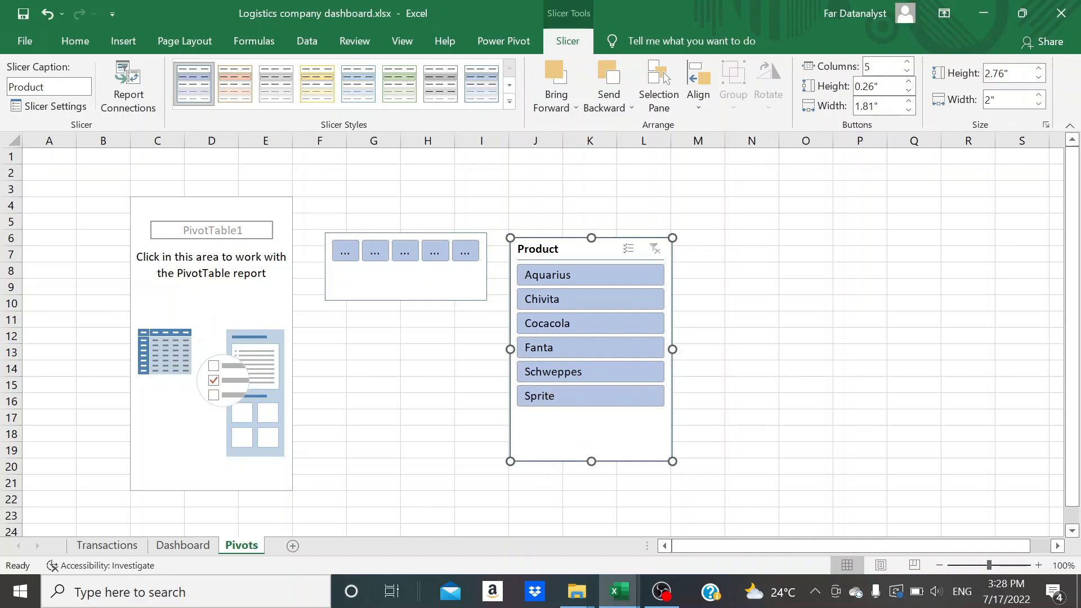
click(906, 62)
click(907, 62)
click(906, 62)
click(907, 62)
click(907, 62)
Configure the Product slicer to show no header and to hide items with no data
right_click(593, 333)
click(627, 561)
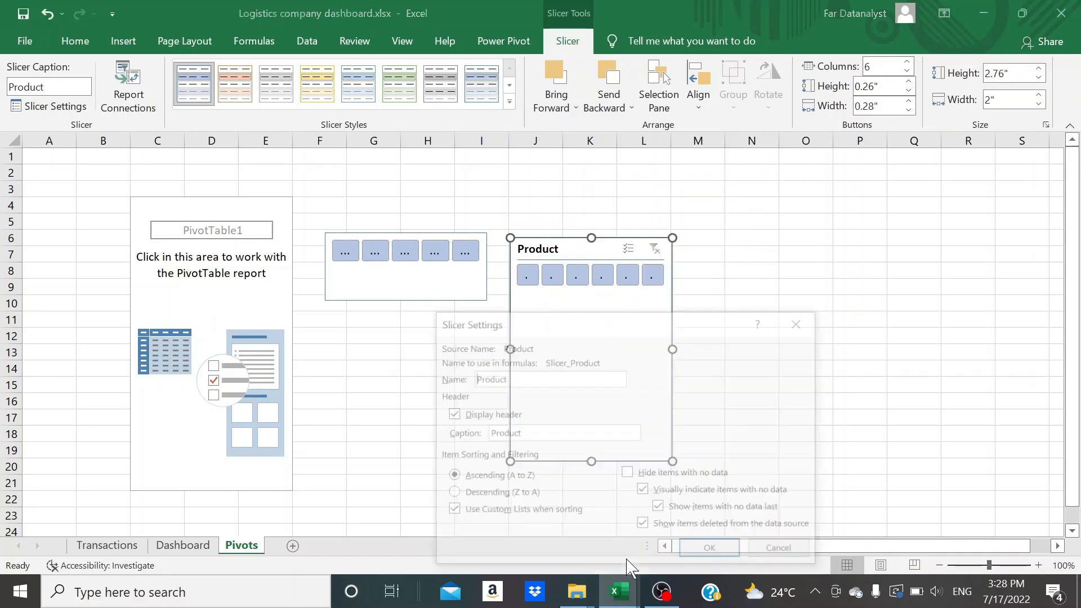
click(454, 414)
click(627, 472)
click(709, 547)
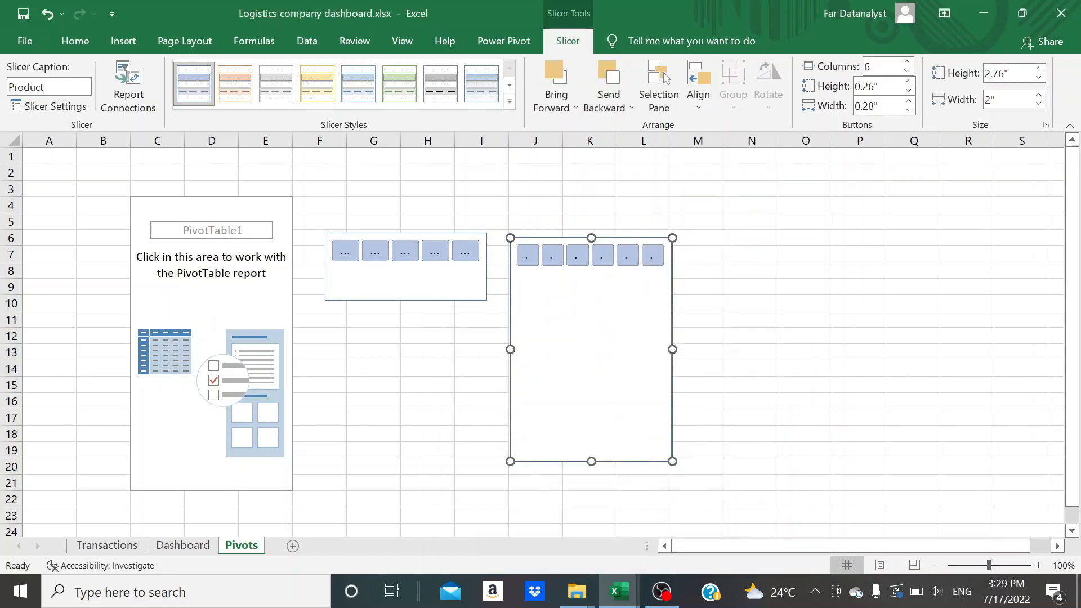
Resize the Product slicer to 0.45" high and 7.49" wide
double_click(1011, 73)
key(Tab)
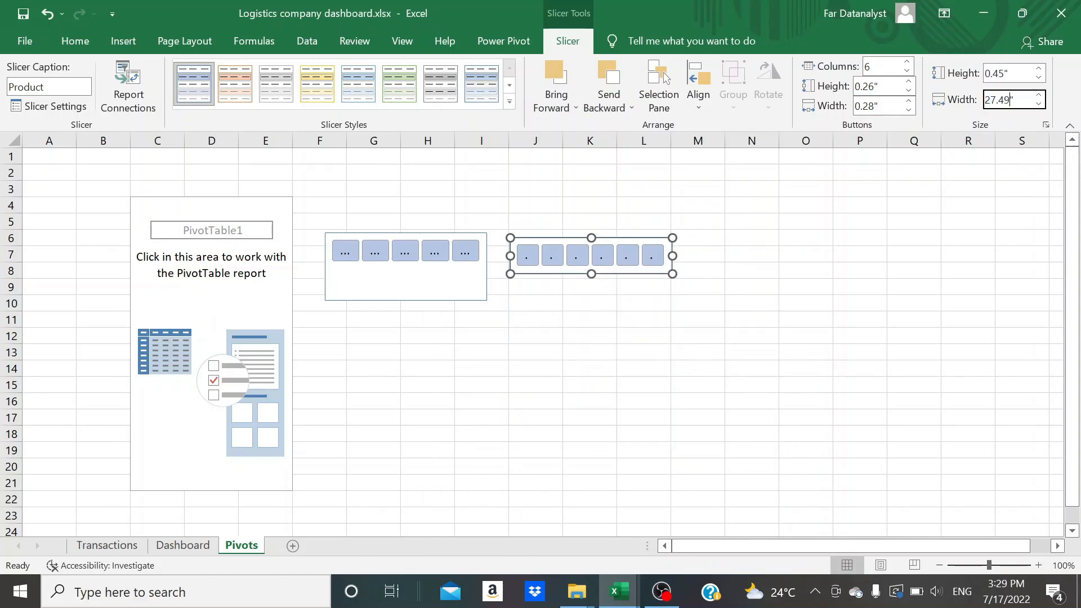
text(27.49)
click(839, 336)
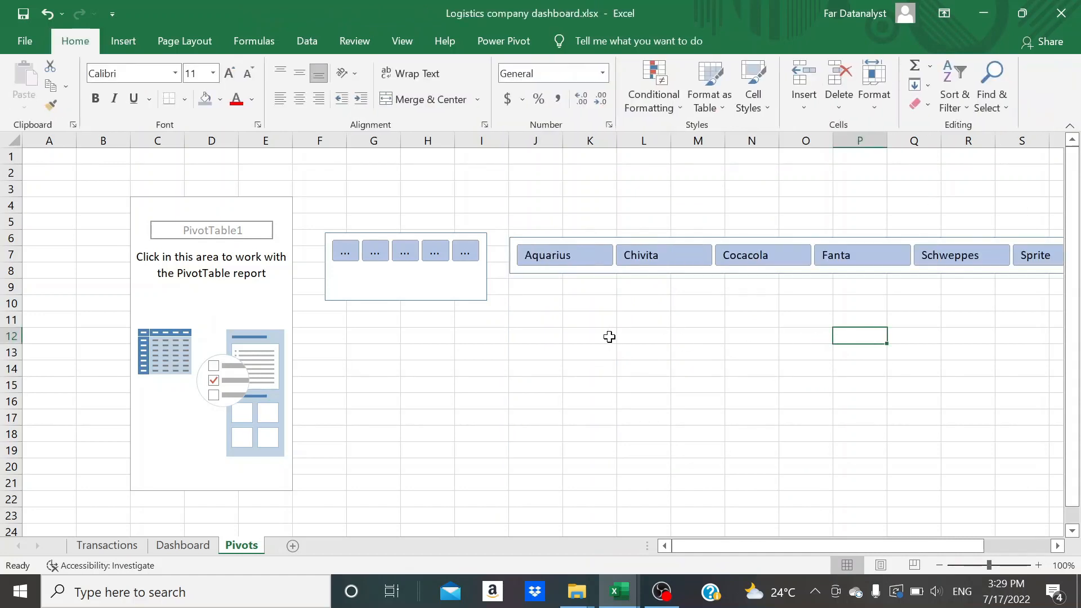
Resize the Country slicer to 0.45" high and 7.5" wide
click(471, 295)
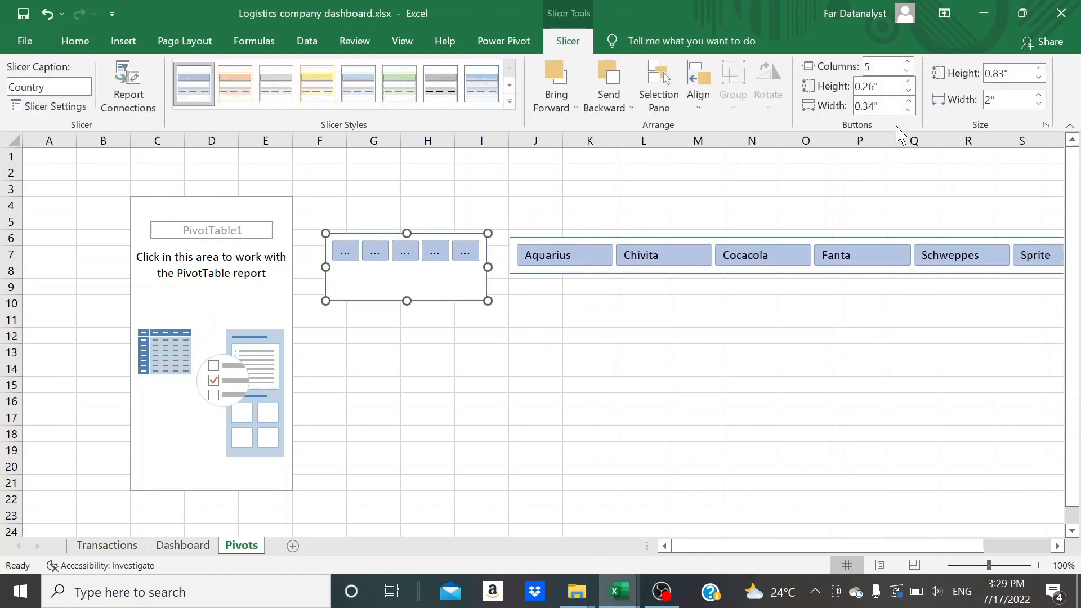
click(1005, 79)
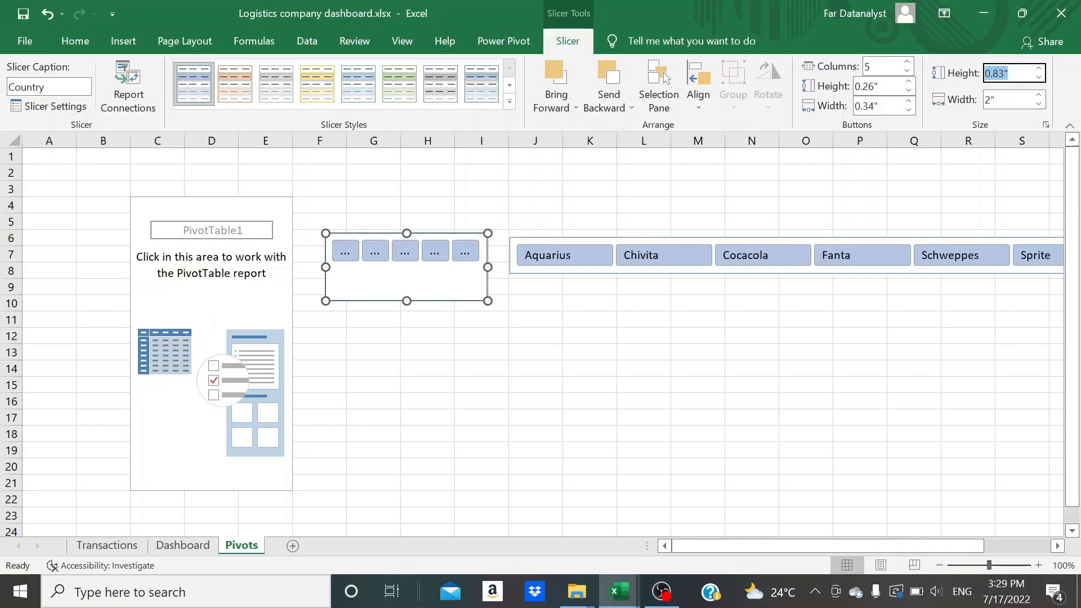
click(1006, 79)
key(Tab)
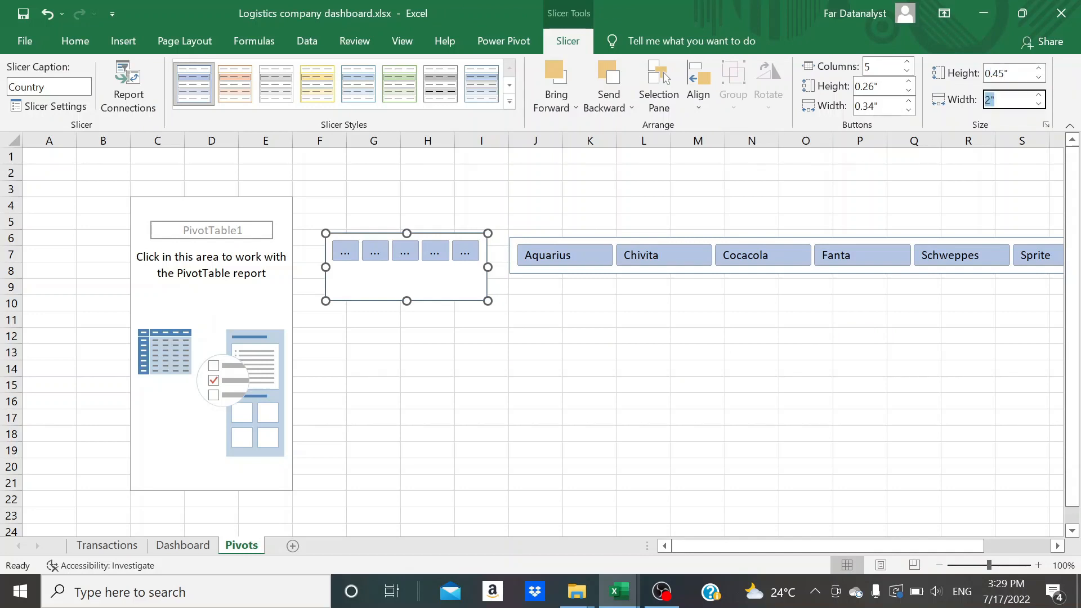
text(7)
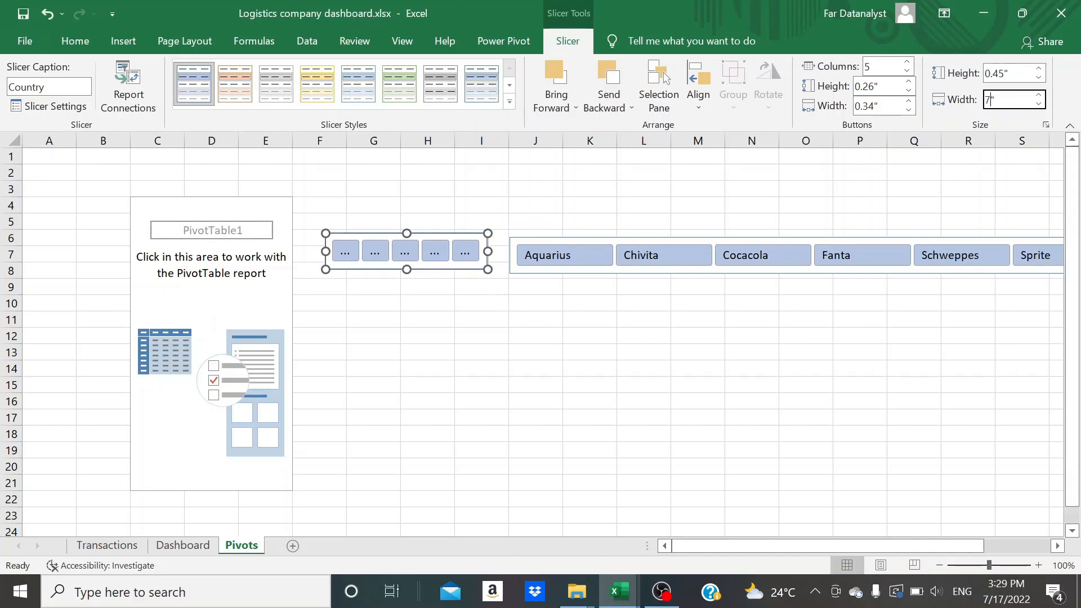
text(.5)
key(Return)
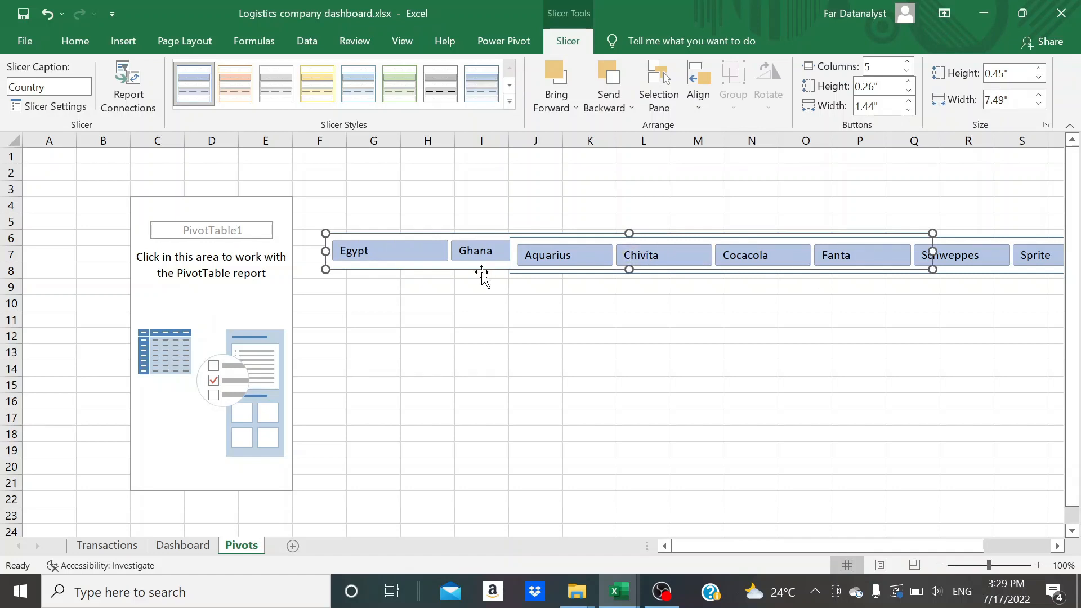
Separate the overlapping Country and Product slicers, then cut both from the Pivots sheet and paste them into the Dashboard sheet
drag(466, 265, 609, 333)
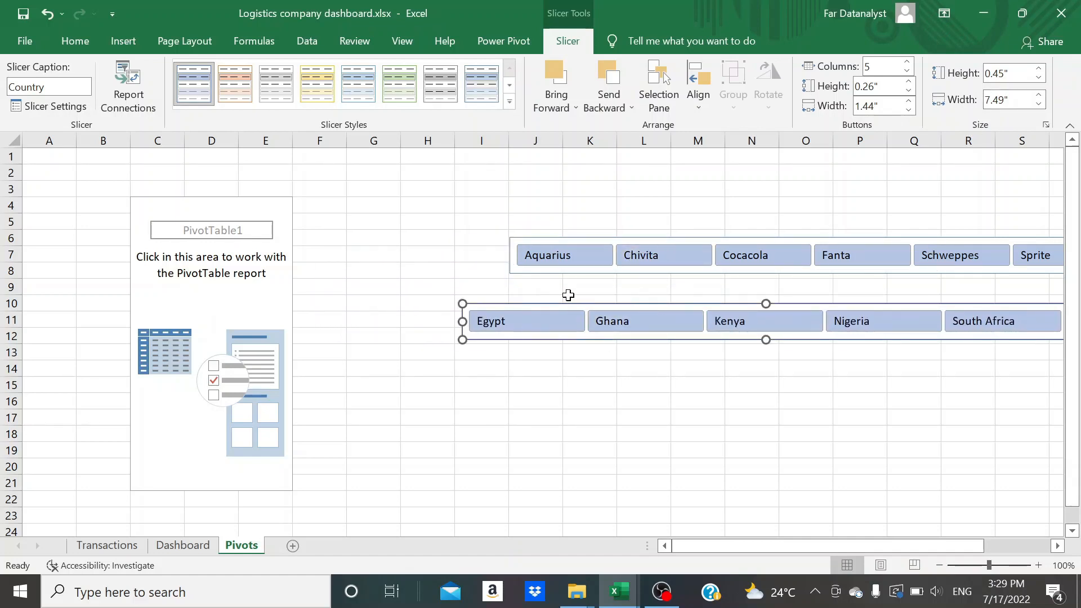
ctrl+click(552, 271)
key(ctrl+x)
click(192, 548)
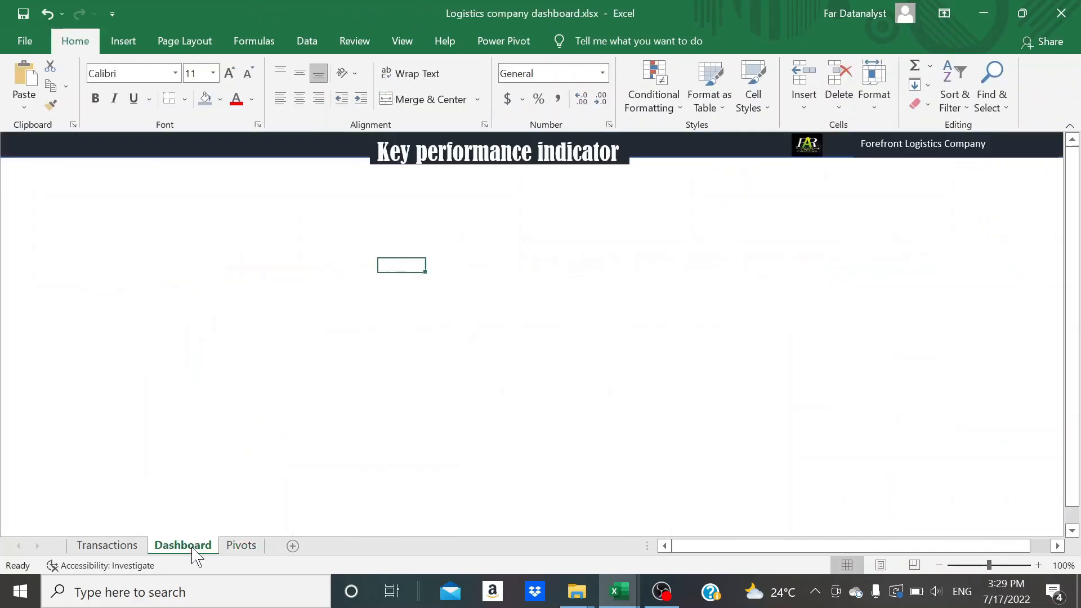
scroll(180, 260, down, 1)
key(ctrl+v)
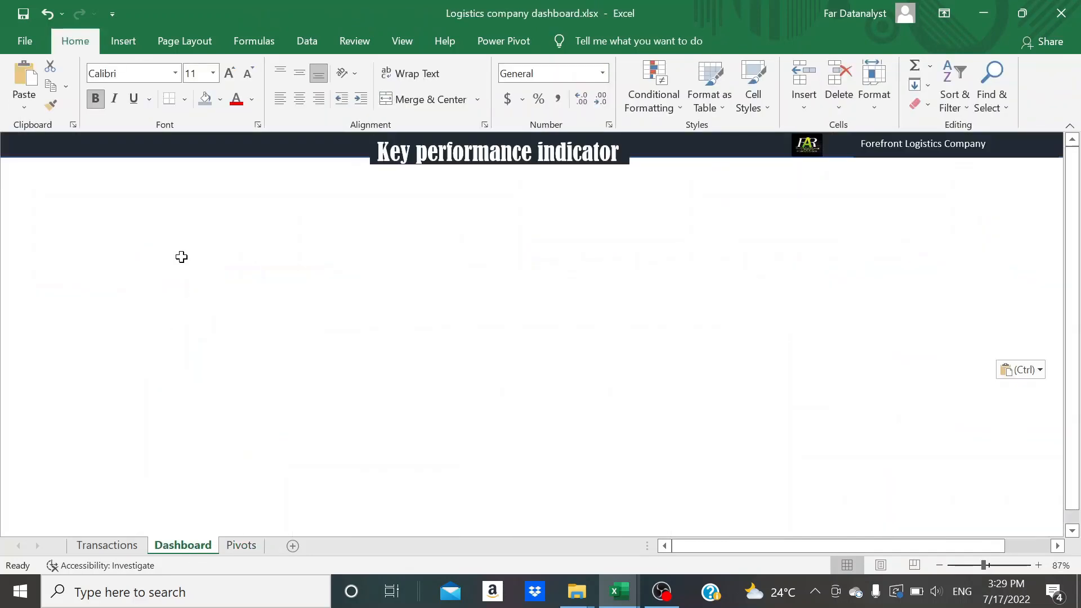
Place the Country and Product slicers side by side just below the title banner, Country first, and select both
click(181, 257)
drag(379, 328, 2, 171)
drag(452, 286, 575, 185)
ctrl+click(513, 184)
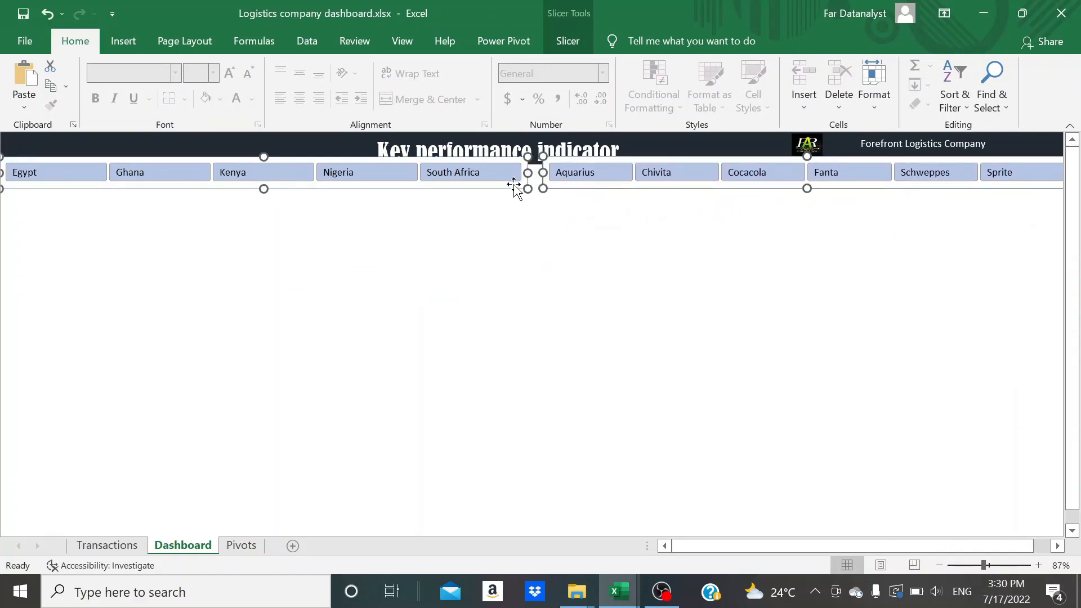
Align the two slicers by their bottom edges and group them
click(570, 43)
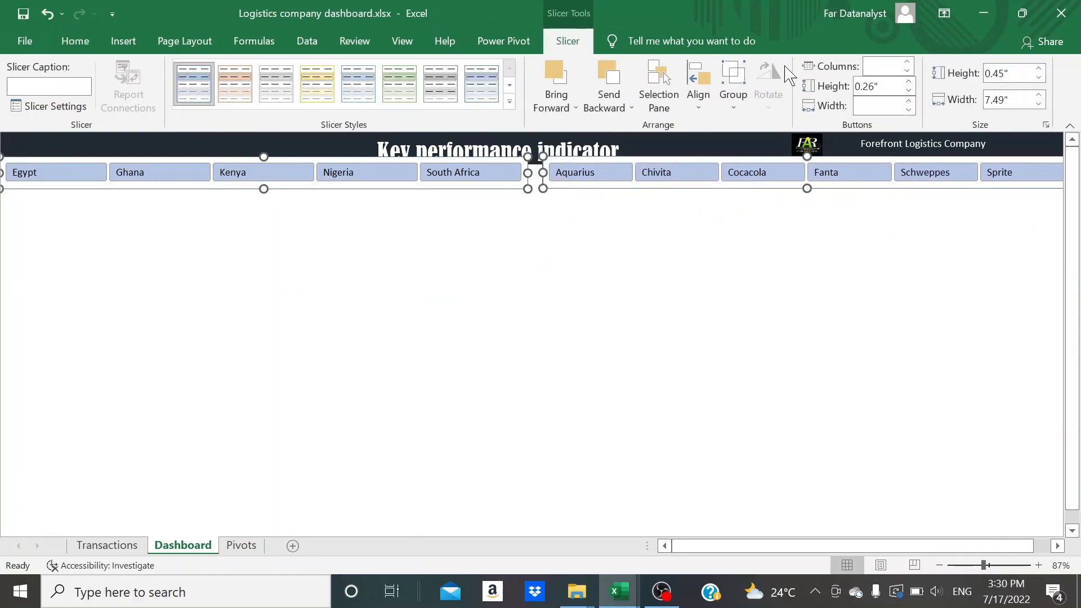
click(701, 97)
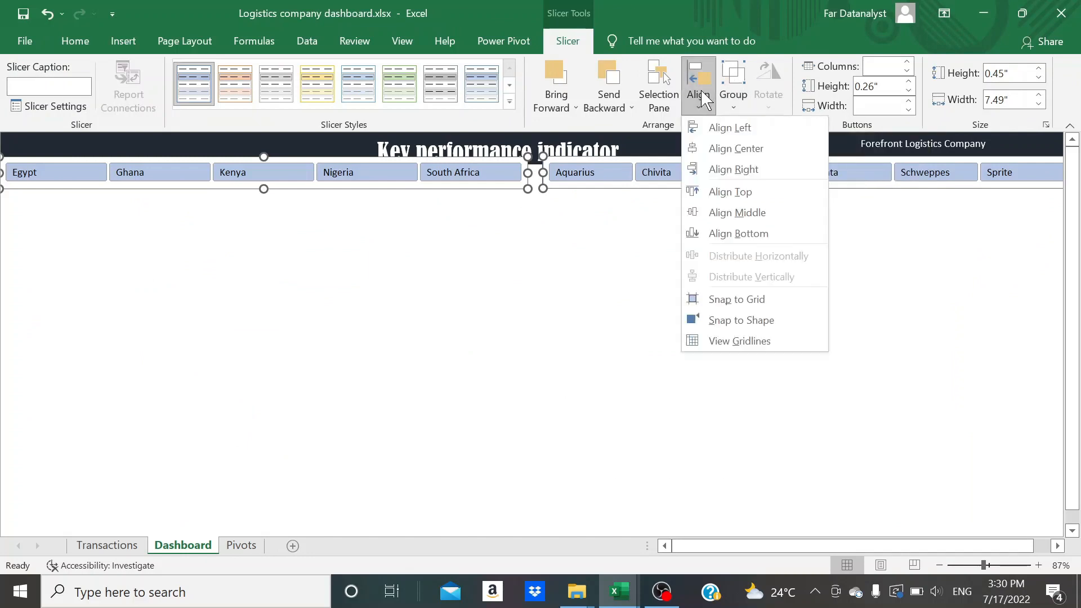
click(749, 235)
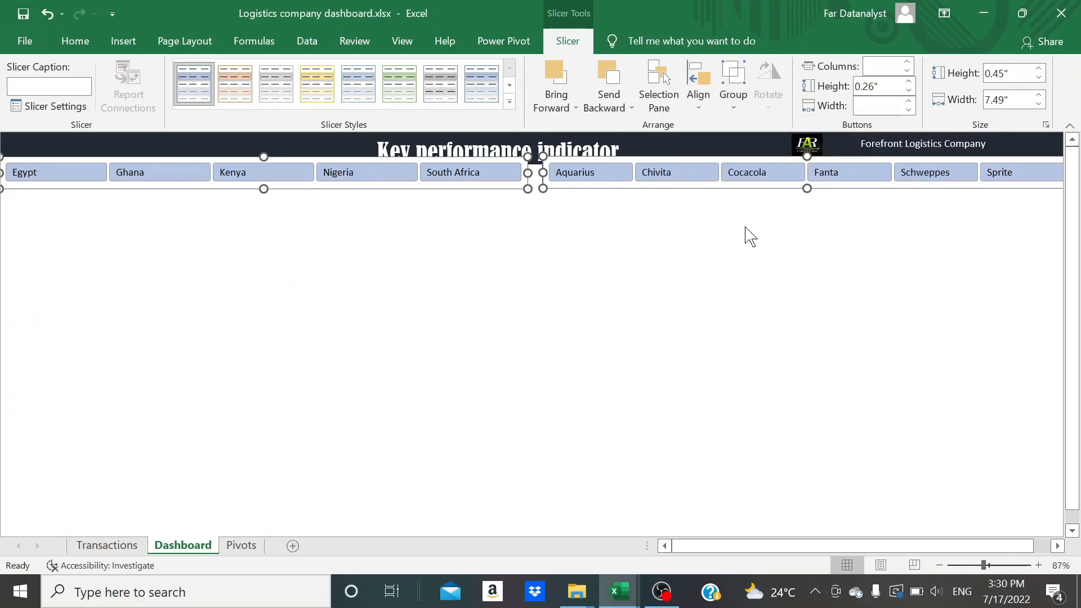
right_click(556, 187)
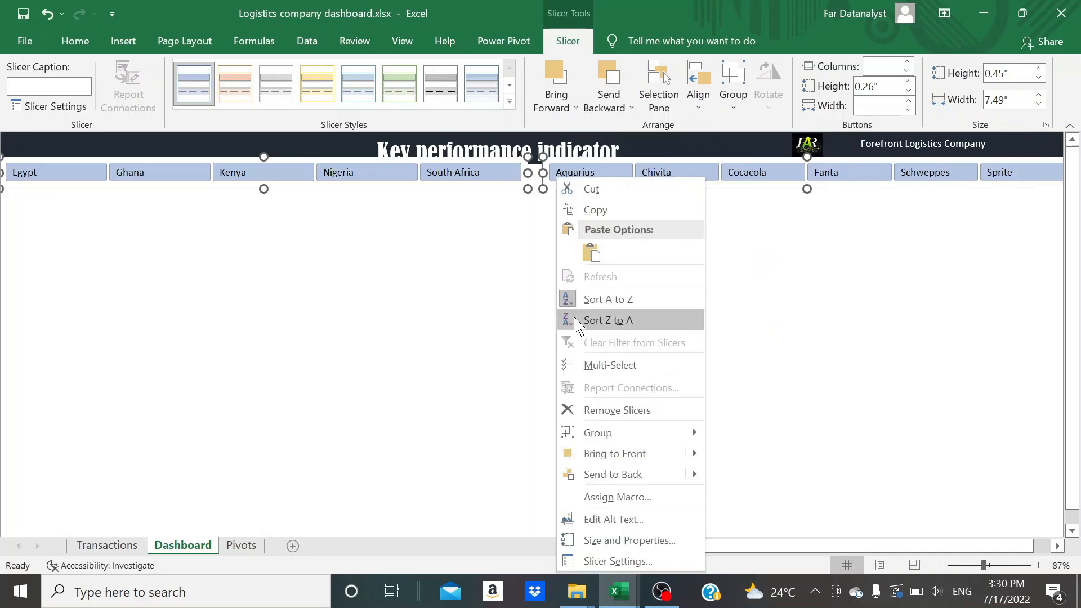
mouse_move(690, 434)
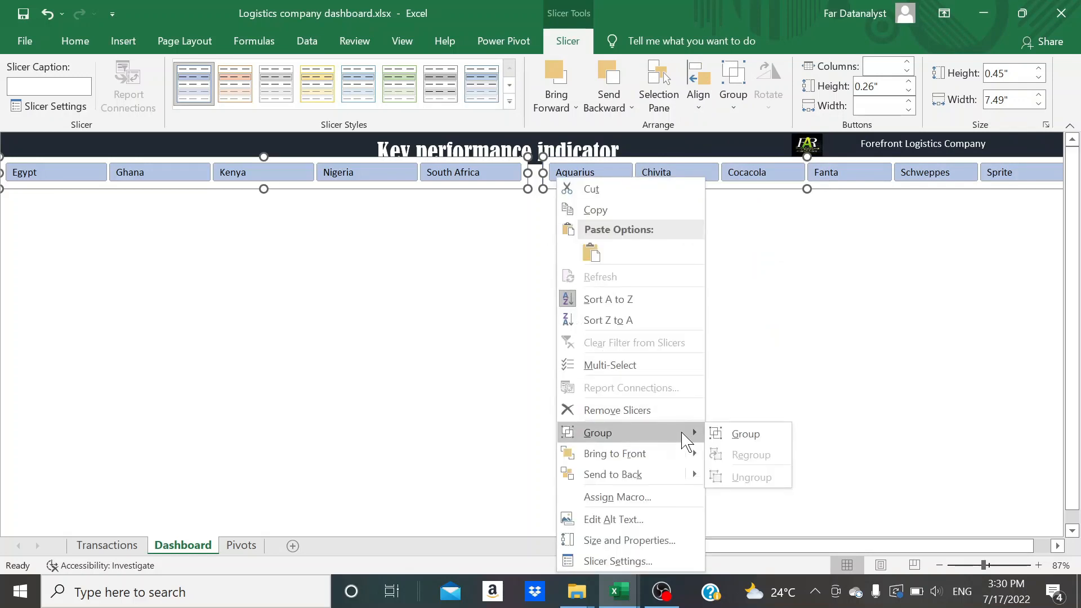
click(731, 434)
key(ctrl+z)
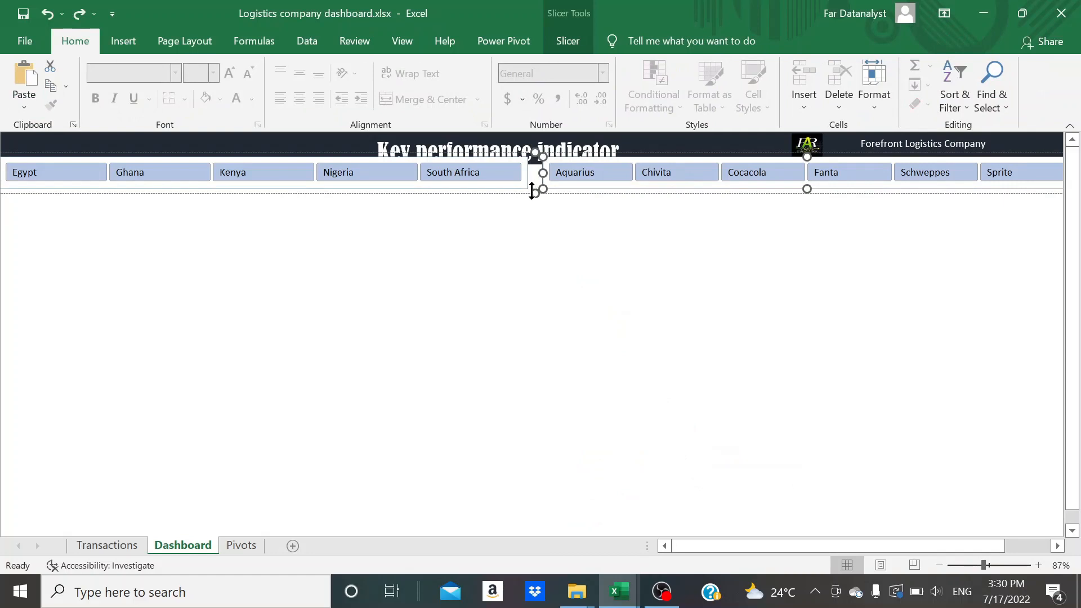
mouse_move(526, 194)
mouse_down()
mouse_move(522, 206)
mouse_move(523, 194)
mouse_up()
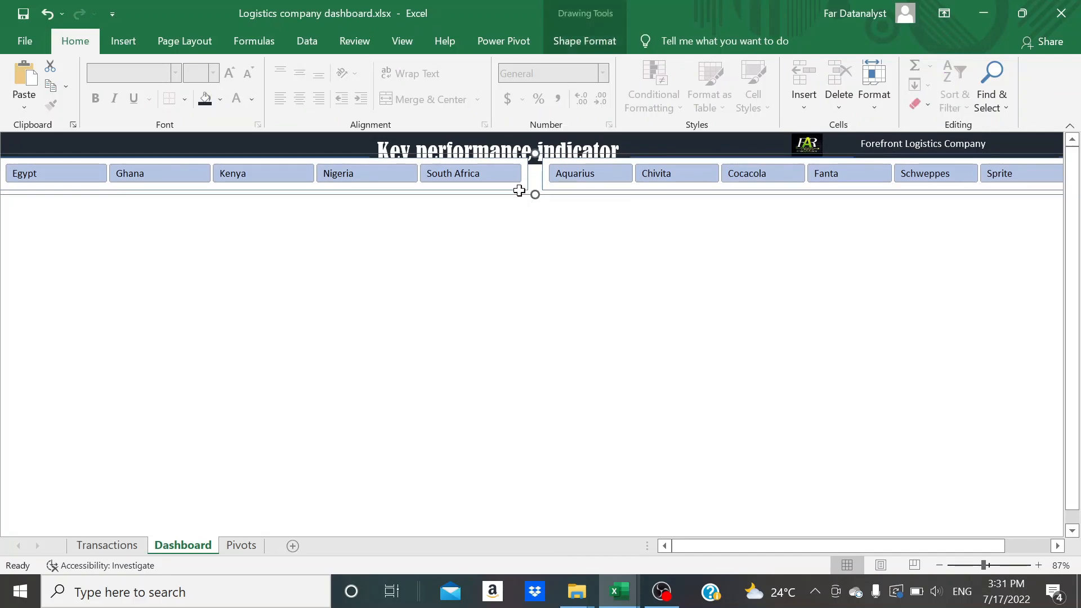
Send the grouped slicers to the back, behind the title banner
click(518, 189)
right_click(518, 188)
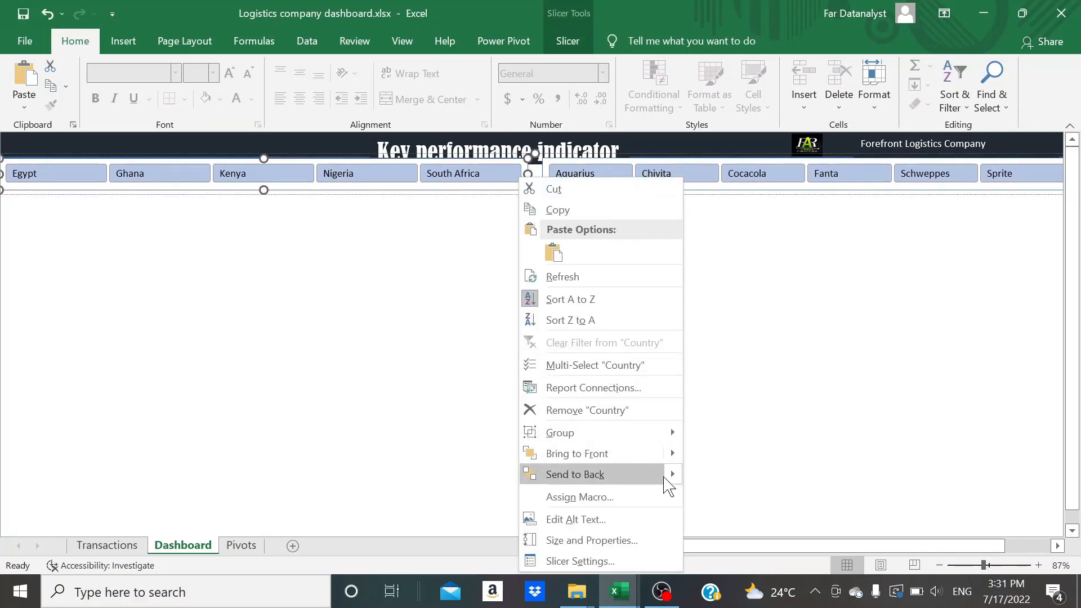
click(690, 478)
click(547, 291)
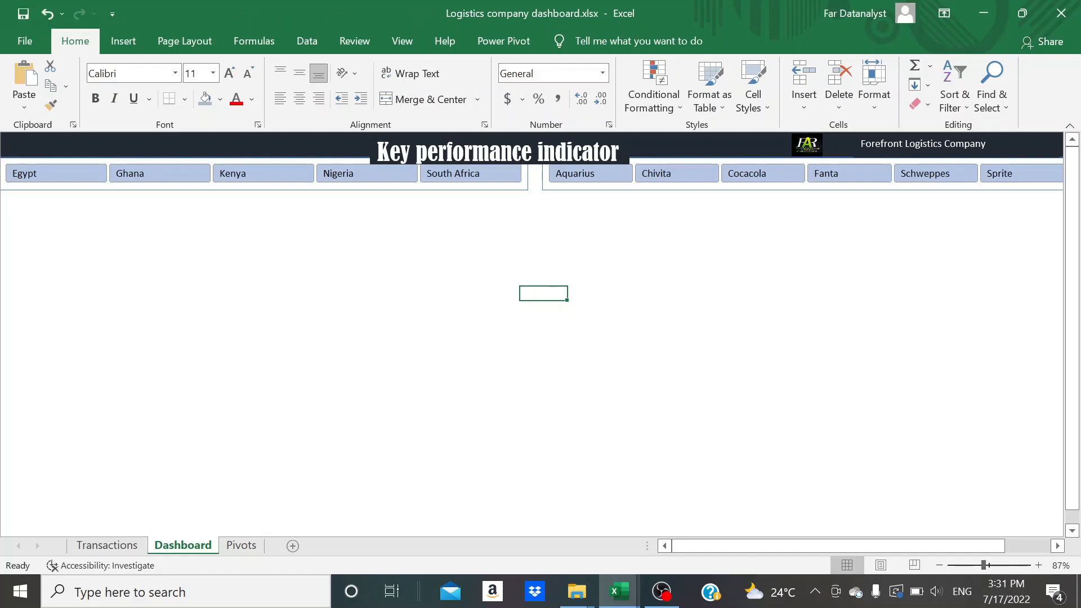
Nudge the slicer group slightly down, away from the title banner
click(279, 190)
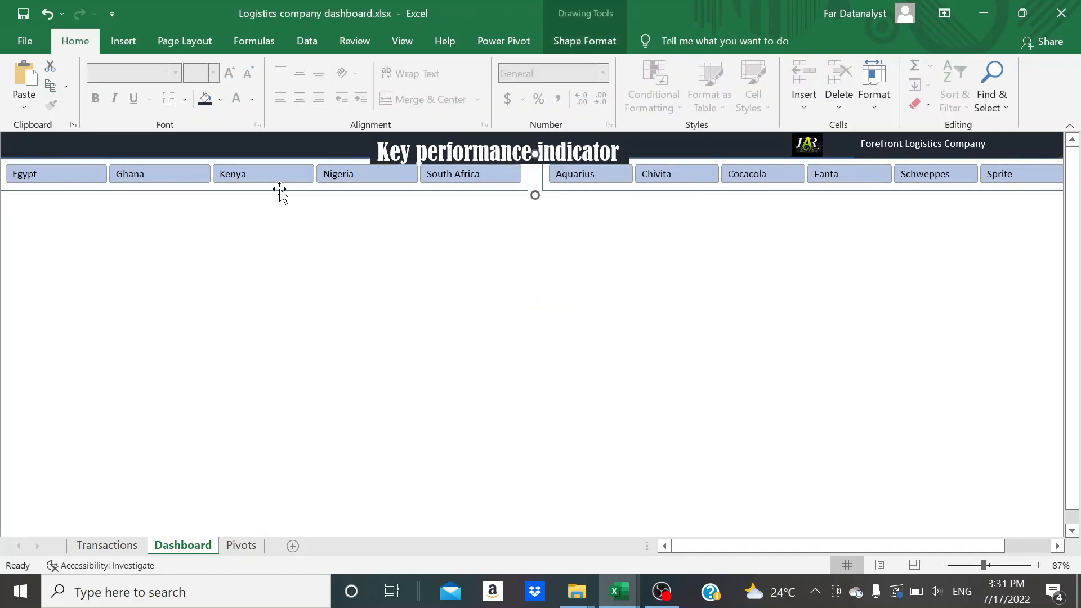
key(Down)
key(Down)
key(Down)
key(Down)
key(Down)
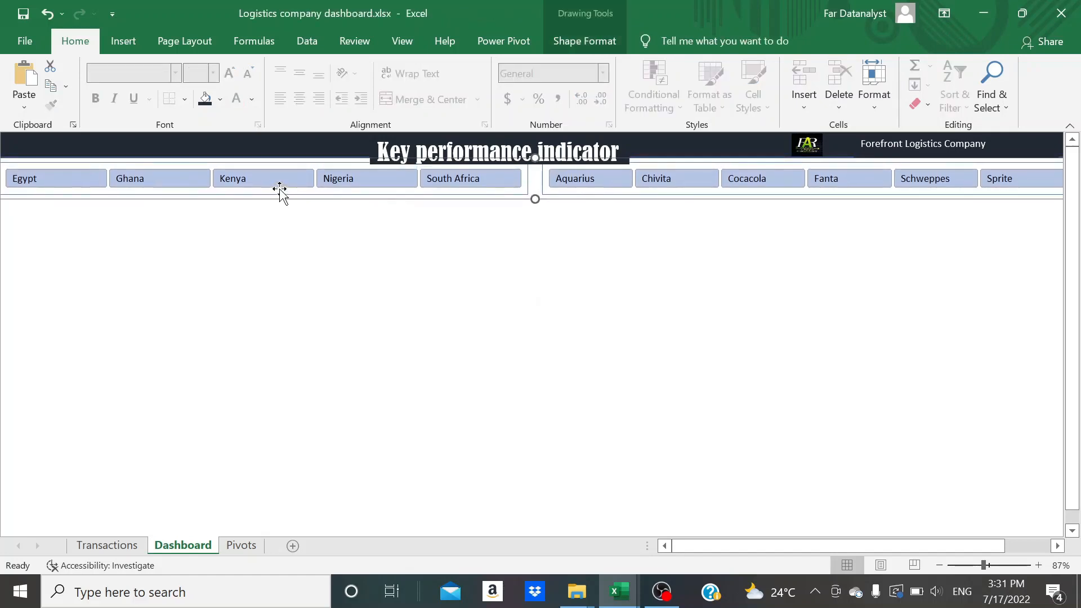
click(261, 221)
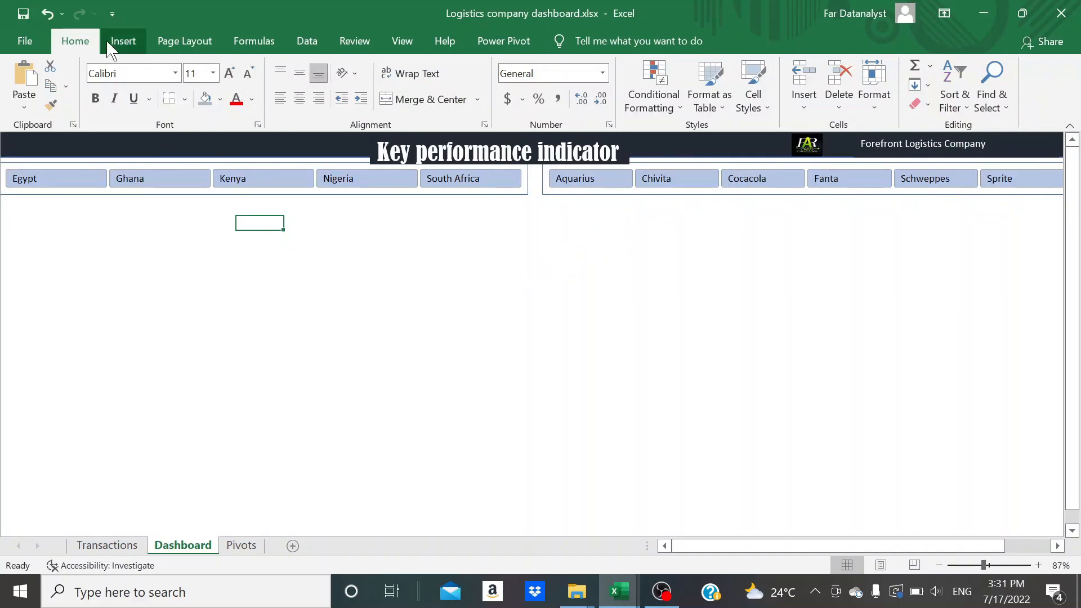
Draw a thin rectangle about 15.24" wide and 0.05" high across the dashboard below the slicers
click(119, 41)
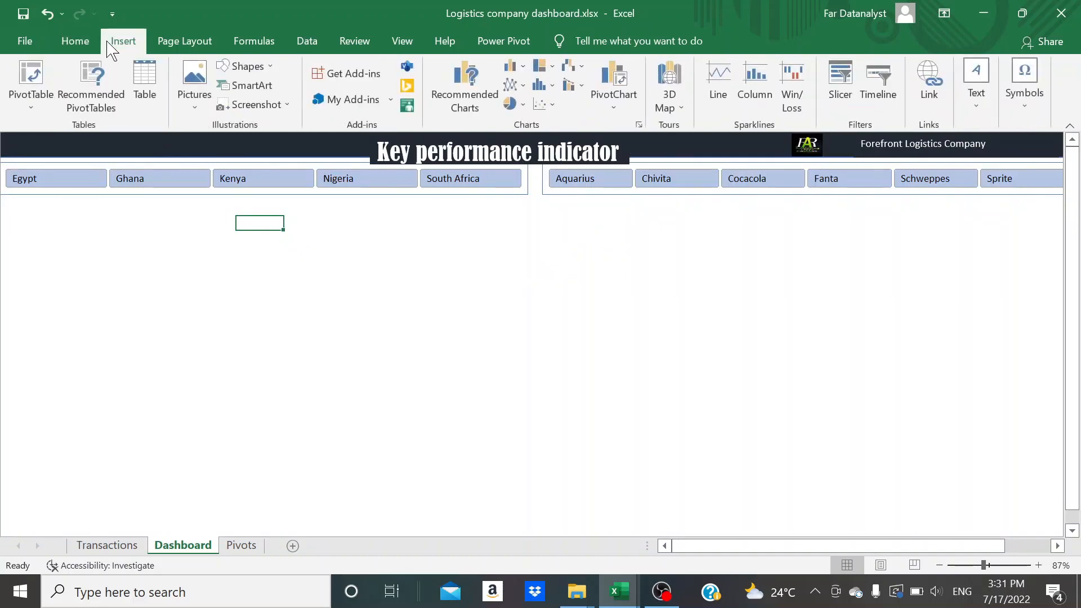
click(272, 69)
click(276, 108)
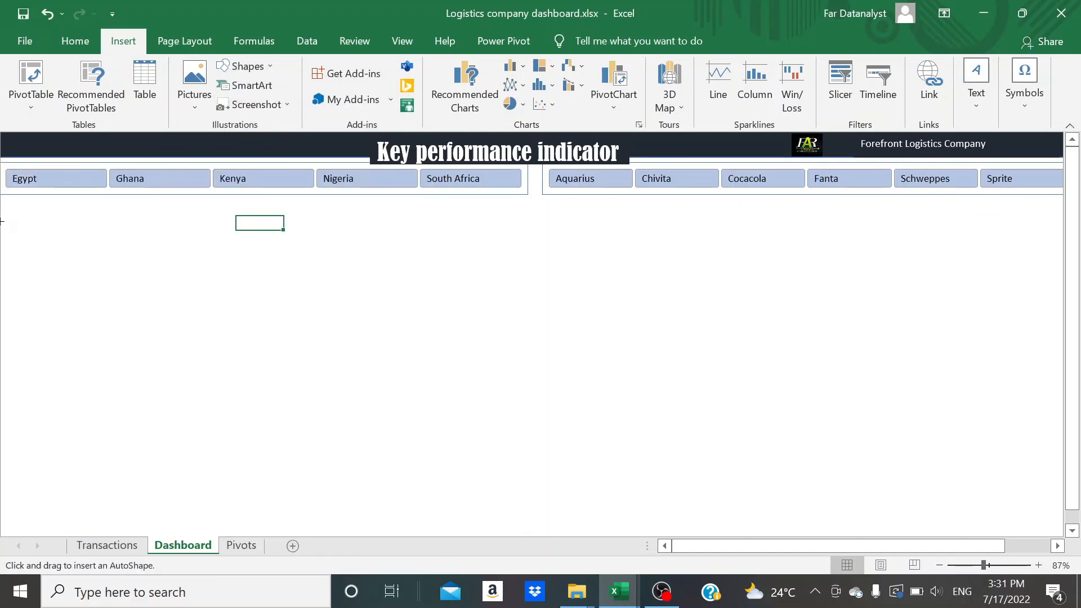
mouse_move(1, 222)
mouse_down()
mouse_move(1042, 214)
mouse_move(980, 220)
mouse_up()
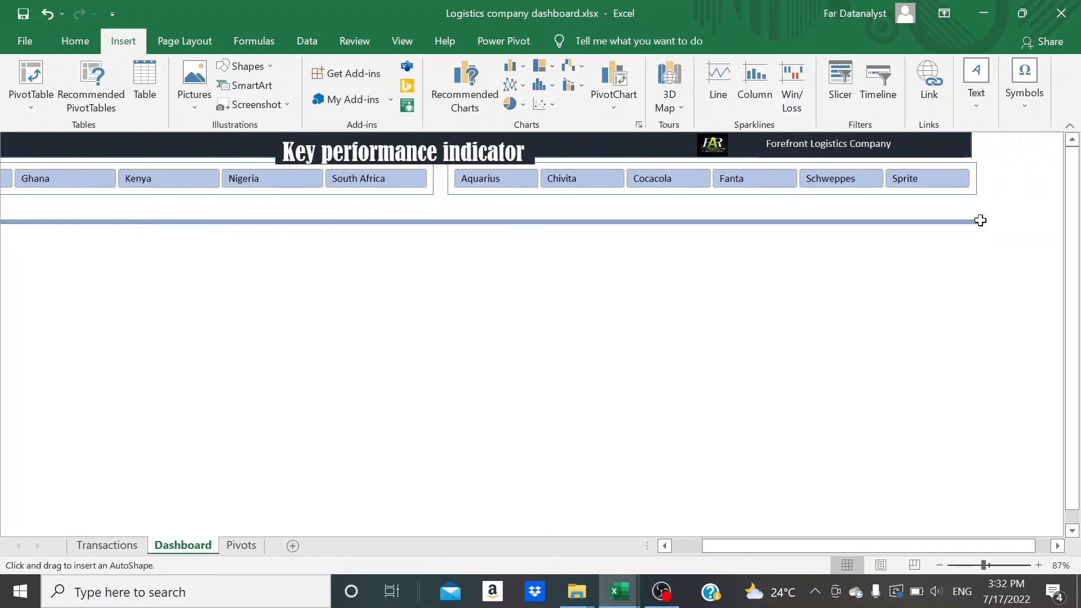
Move the thin rectangle to the banner's lower edge, flush with its left end, and make it about 0.06" high
drag(856, 221, 873, 162)
scroll(745, 307, left, 2)
scroll(745, 307, left, 1)
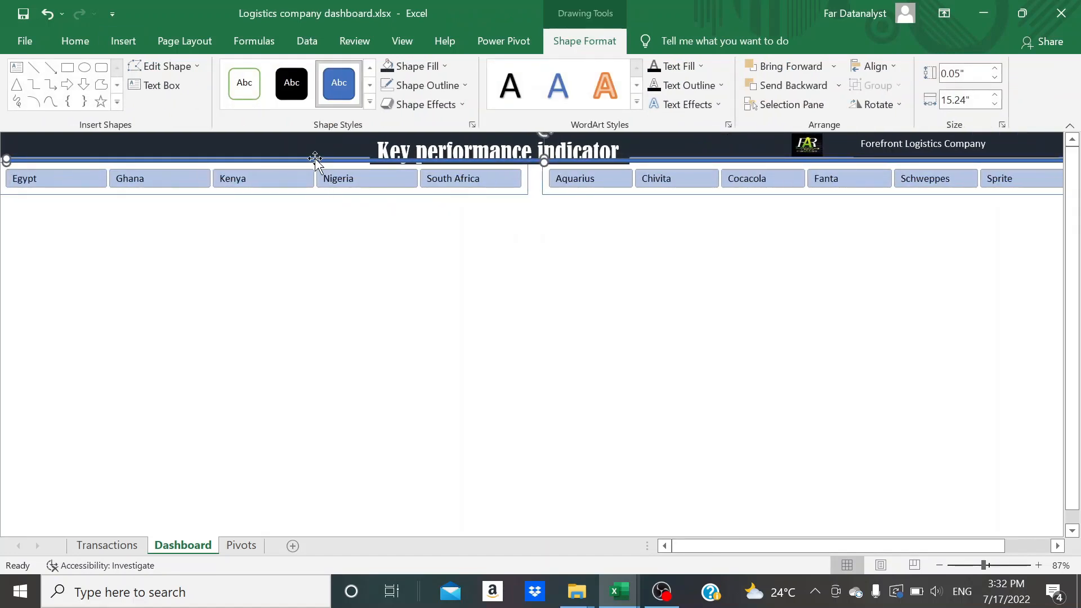
drag(536, 161, 524, 161)
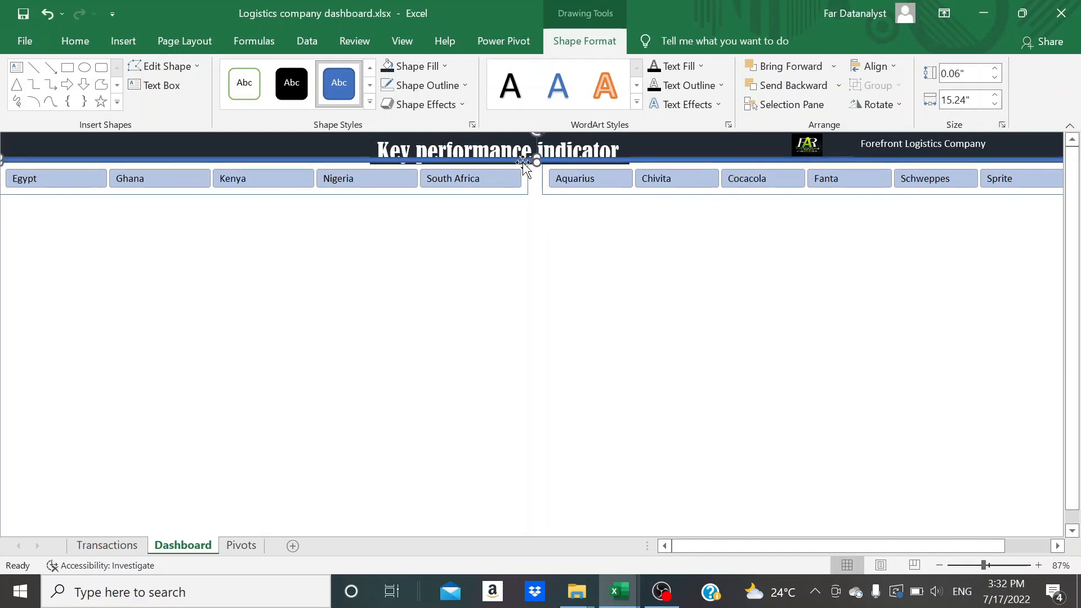
Send the thin blue rectangle to the back, behind the dashboard title
right_click(315, 159)
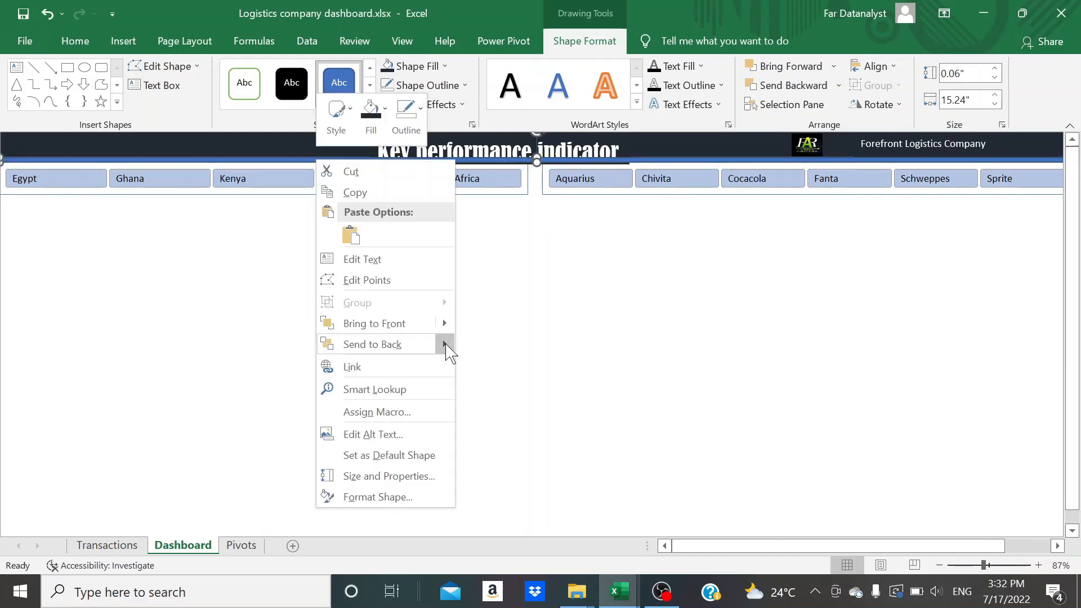
mouse_move(445, 344)
click(509, 345)
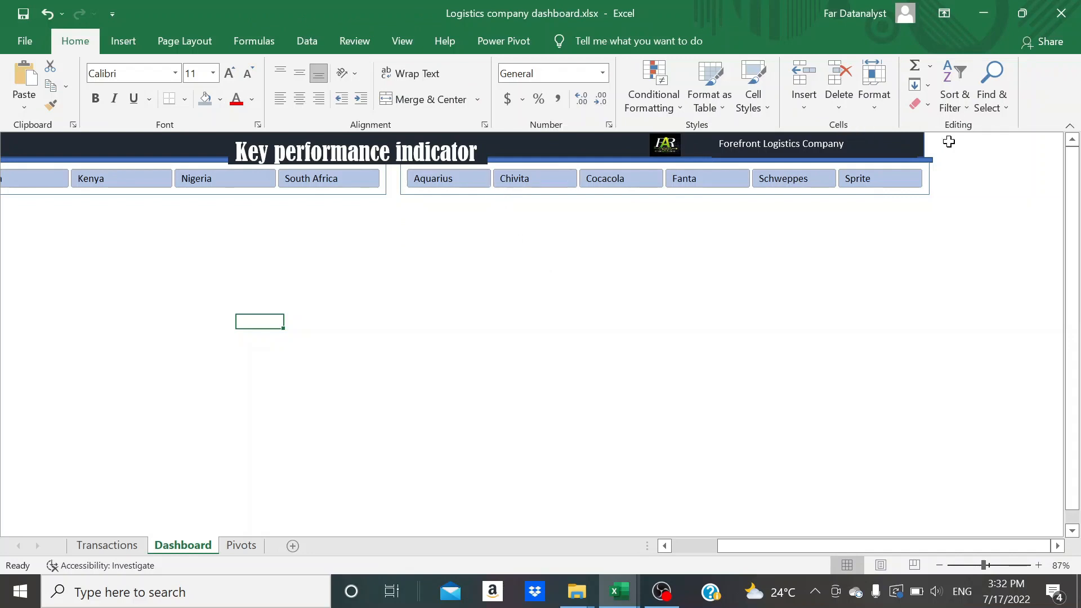
Narrow the slicer group and the thin blue bar to line up with the banner's right end
click(927, 178)
drag(928, 178, 924, 178)
click(909, 166)
click(898, 160)
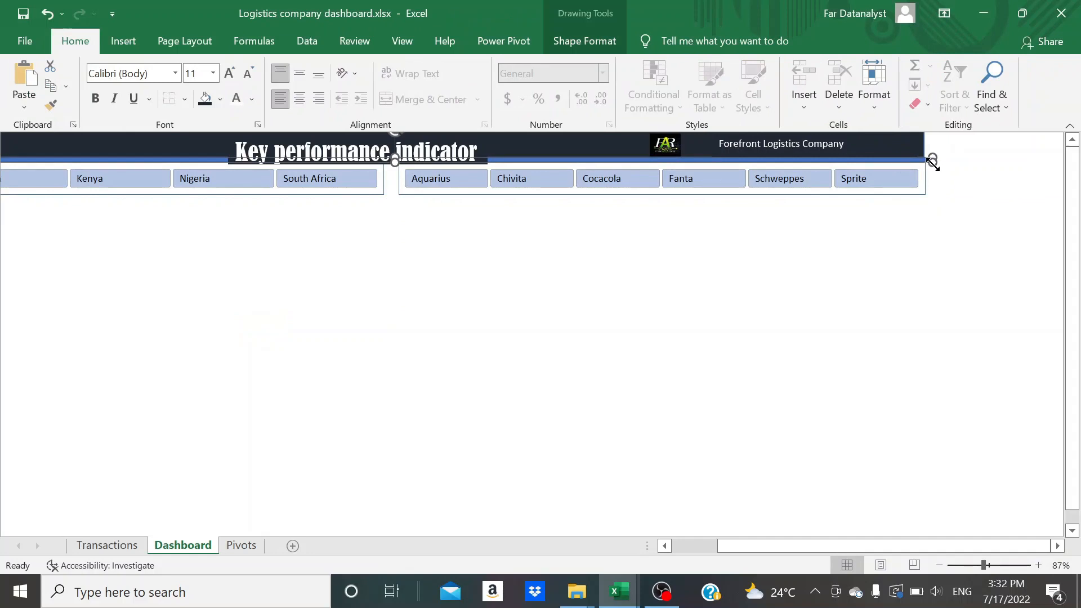
click(851, 283)
scroll(757, 311, left, 3)
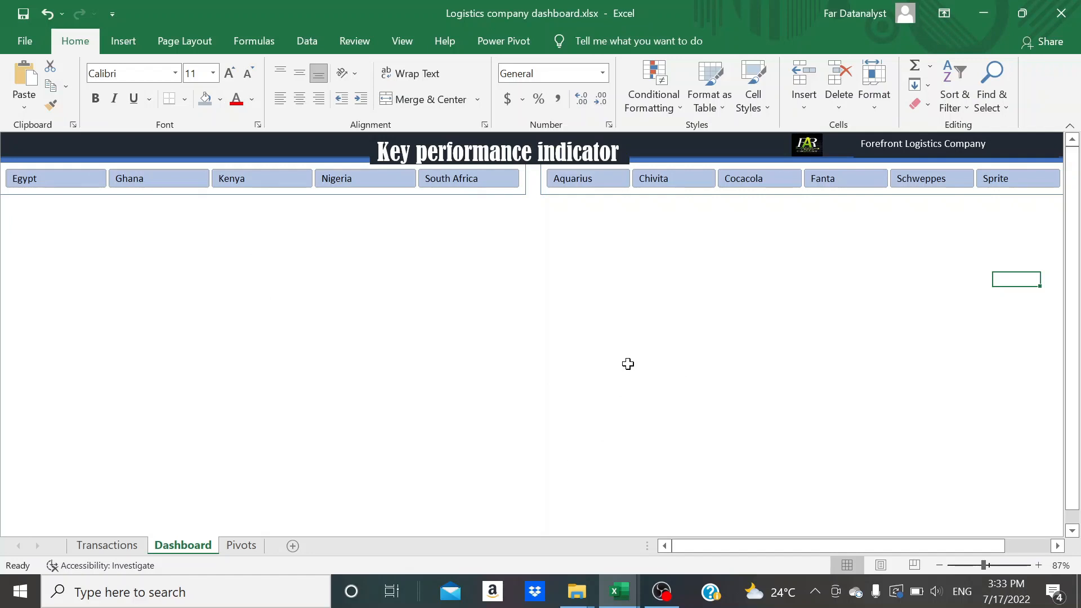
Fill all cells of the Dashboard sheet with Blue-Gray, Text 2, Lighter 60%
key(ctrl+a)
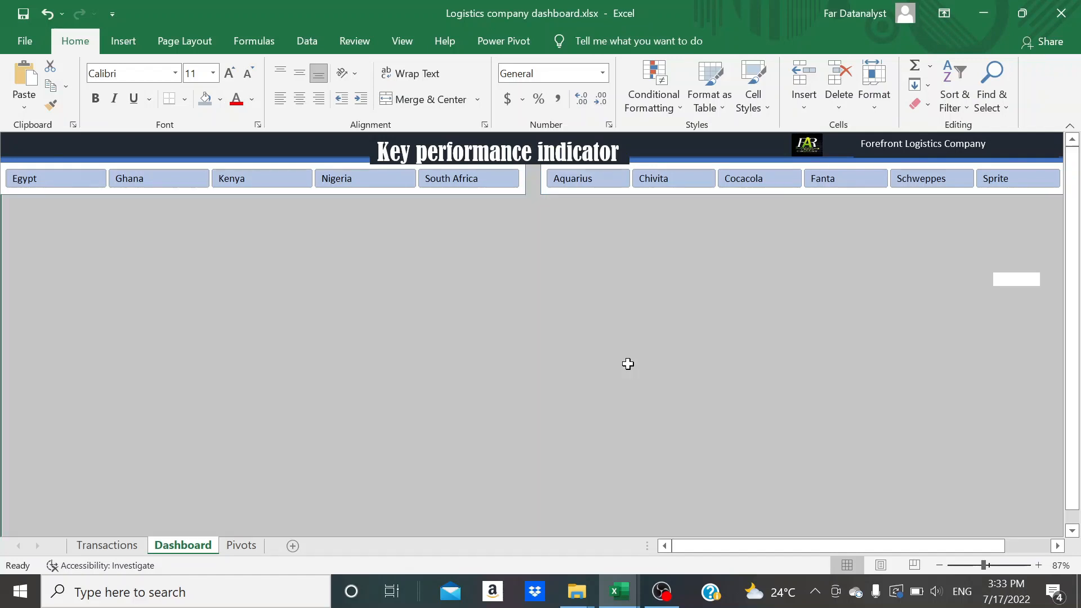
click(220, 99)
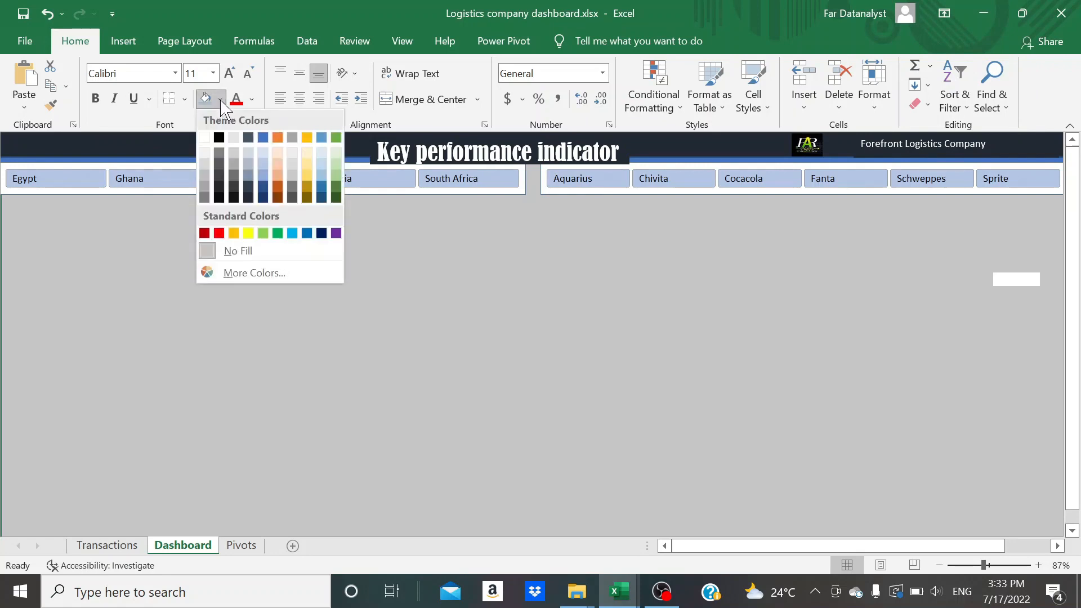
click(249, 168)
click(251, 291)
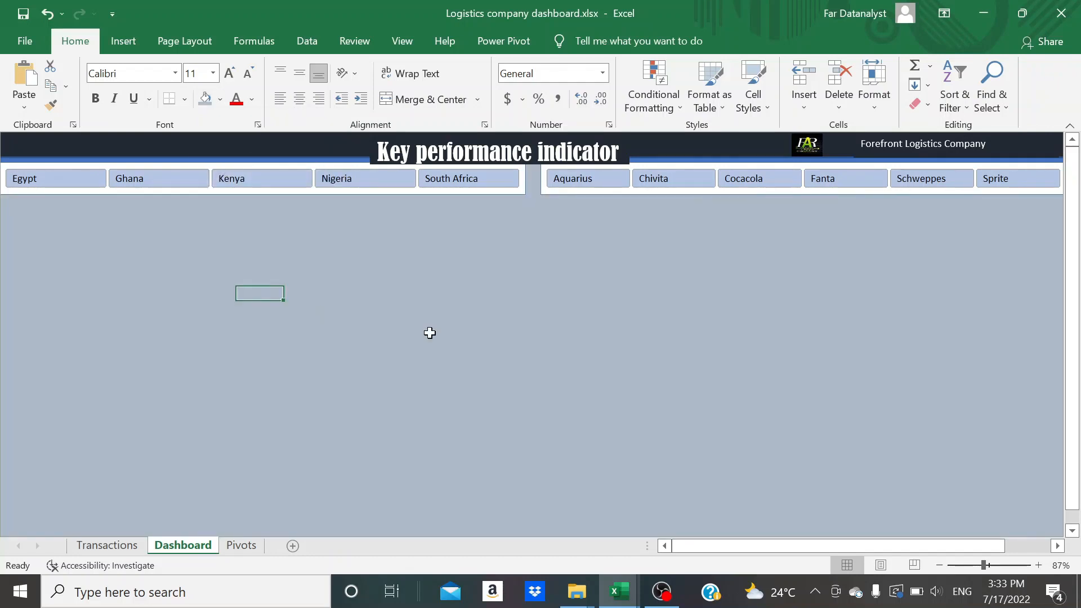
Try the light green and light blue preset slicer styles on the Country slicer
click(41, 227)
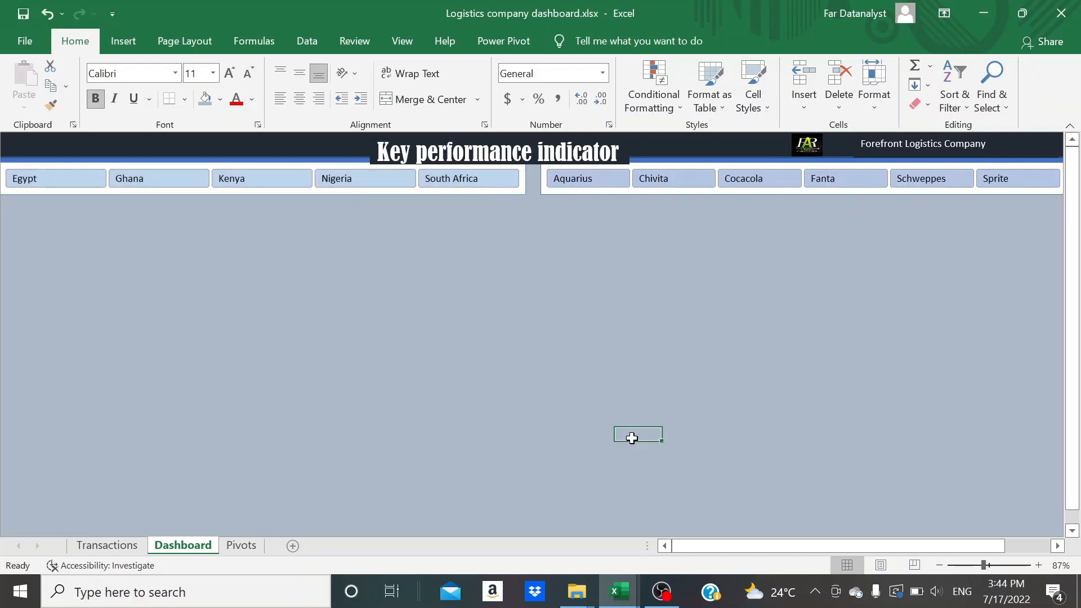
click(517, 192)
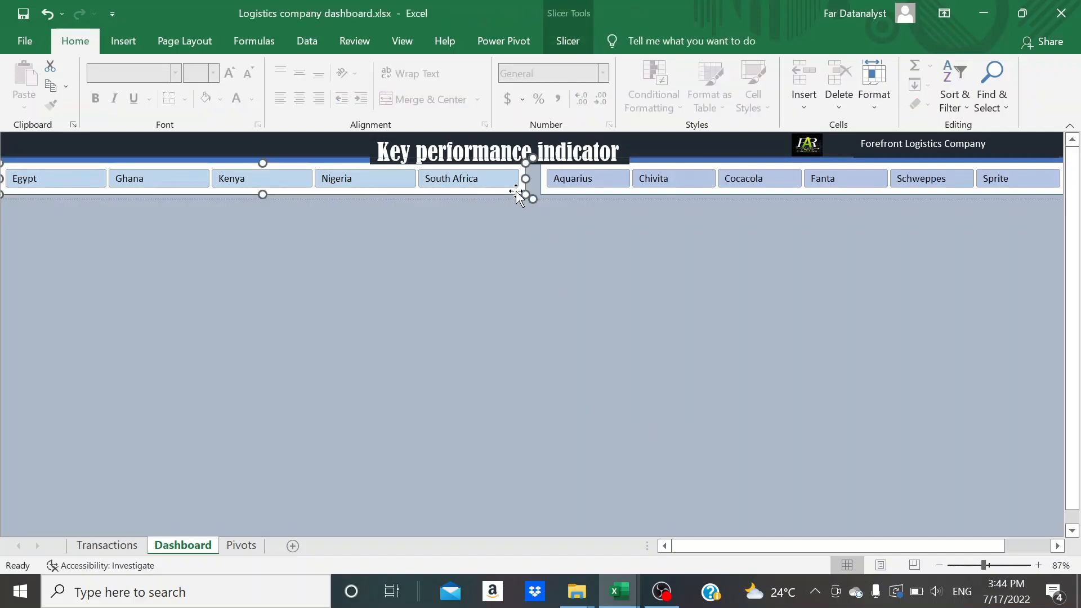
click(568, 41)
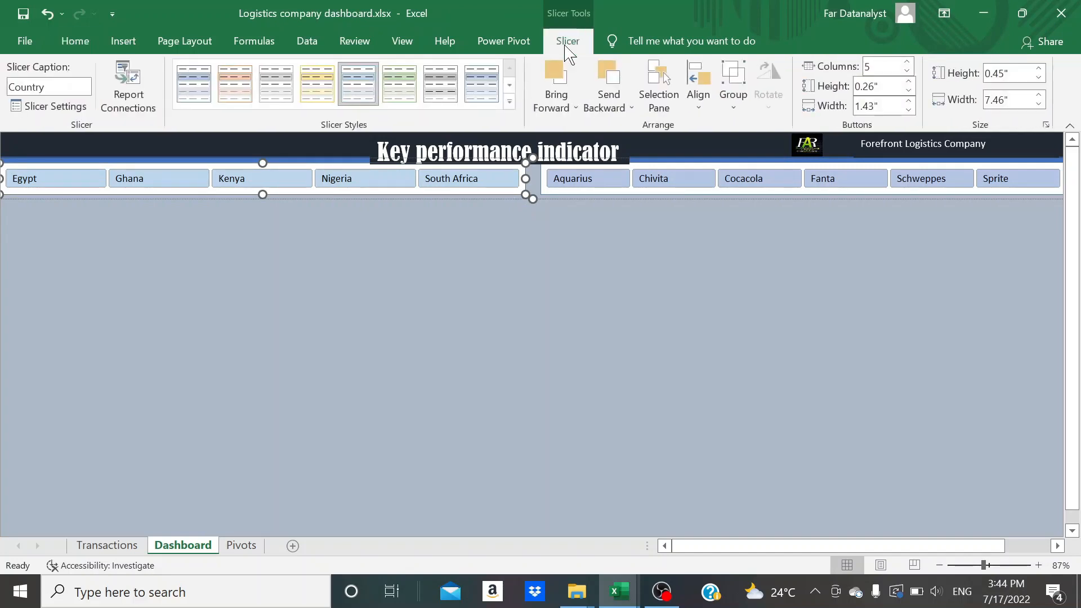
click(401, 100)
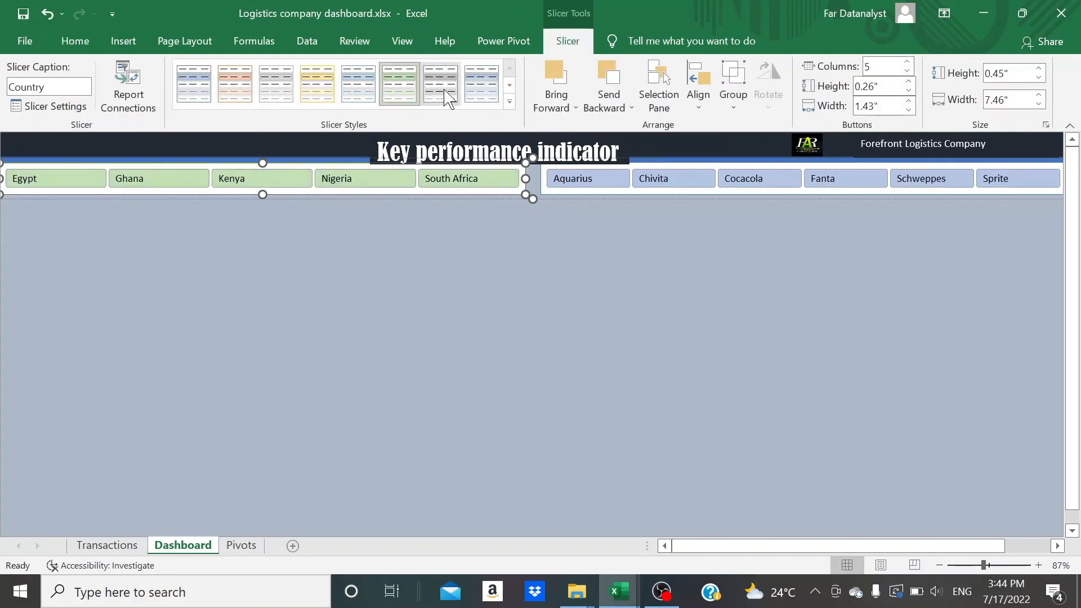
click(485, 93)
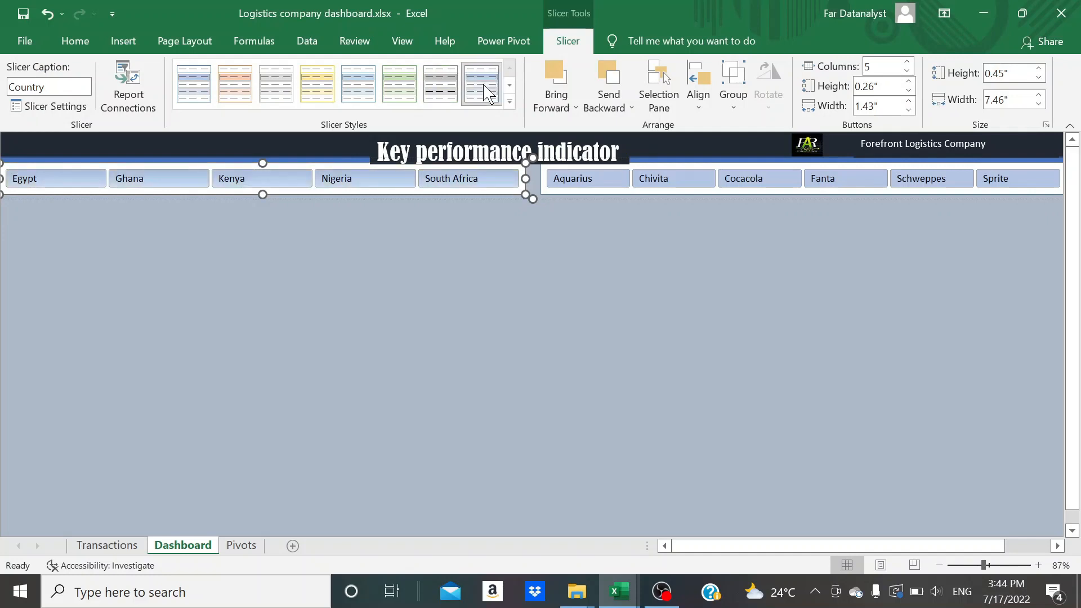
click(510, 101)
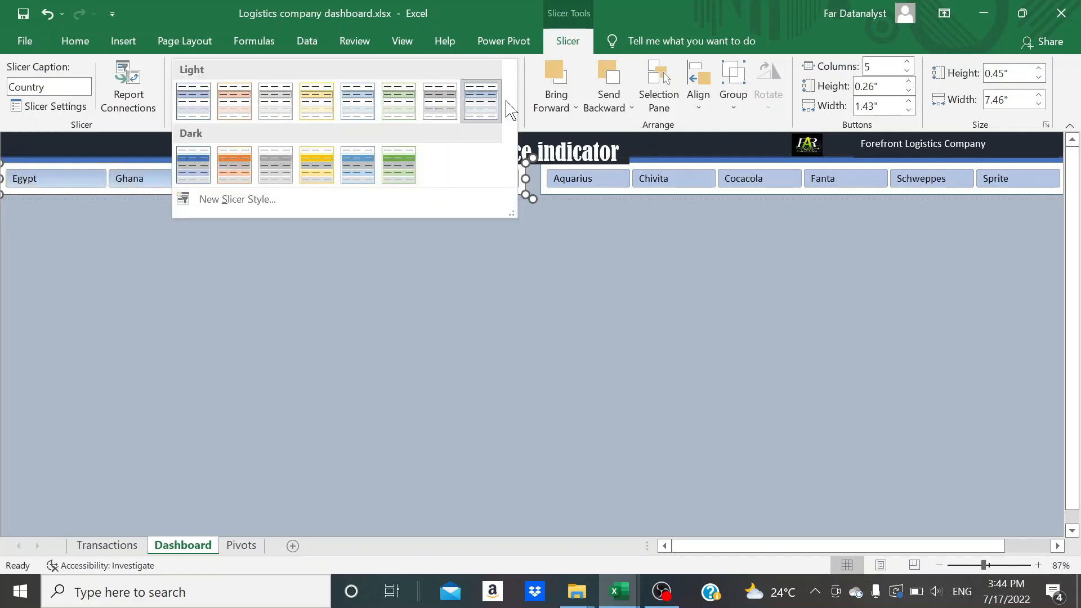
click(529, 113)
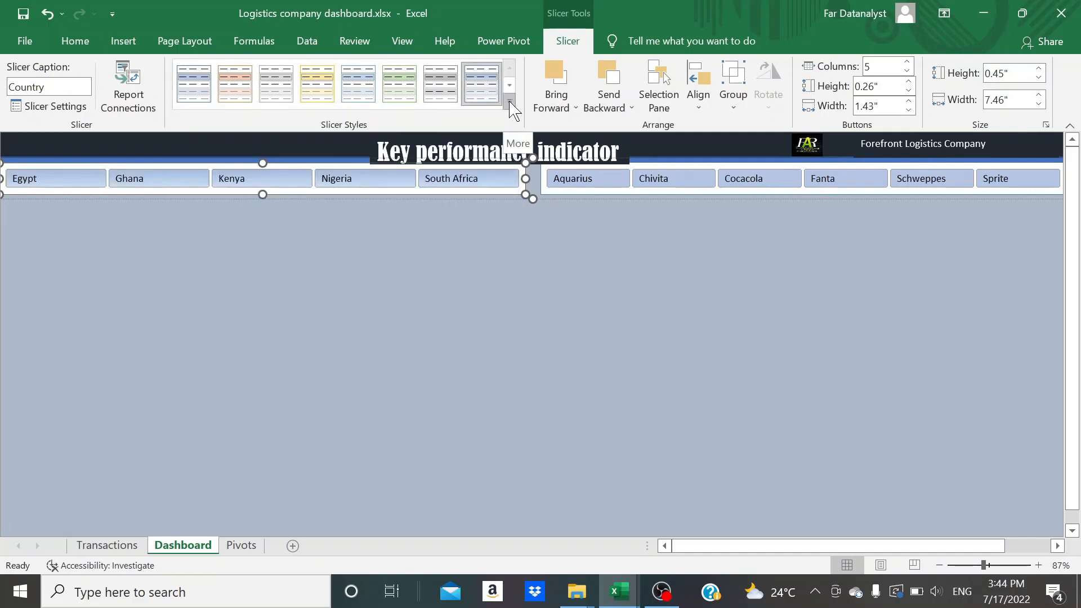
Start a new slicer style and format its Whole Slicer element with a dark blue-gray (Text 2, Darker 50%) fill and white font
click(509, 101)
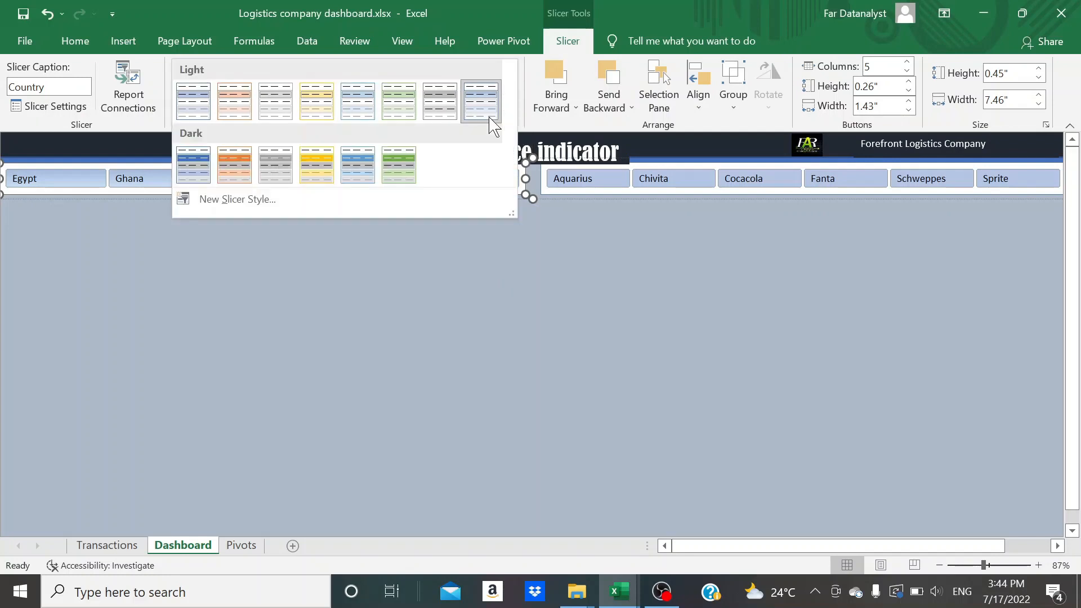
click(276, 200)
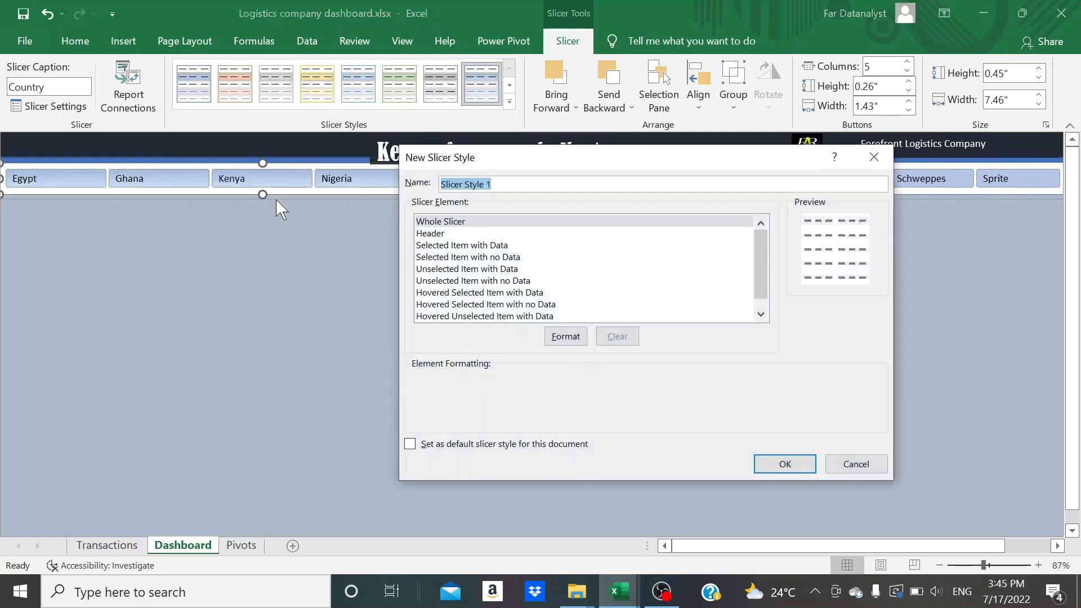
click(470, 223)
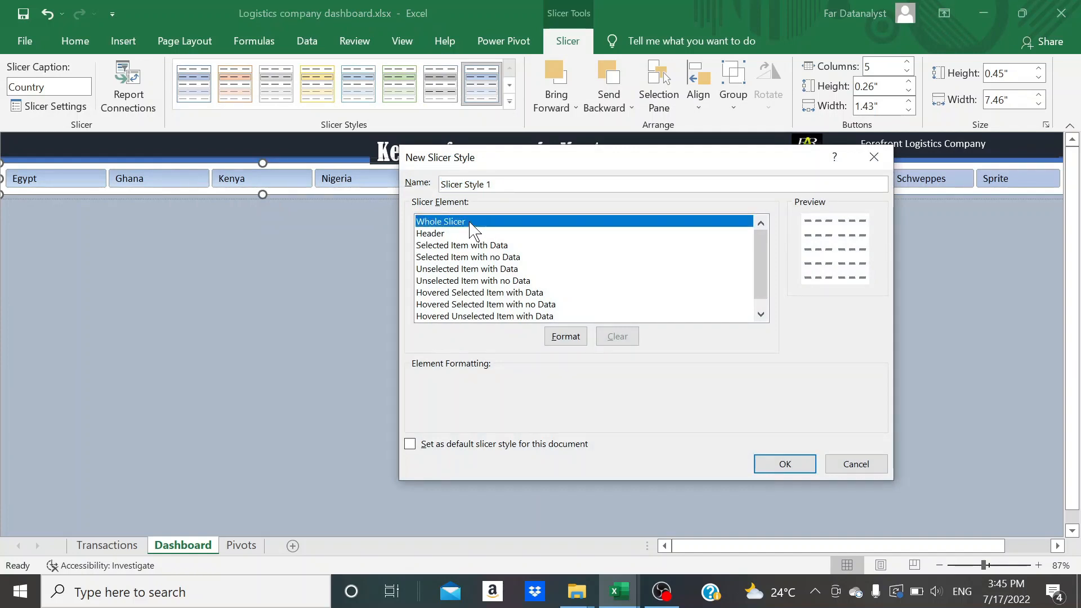
click(565, 337)
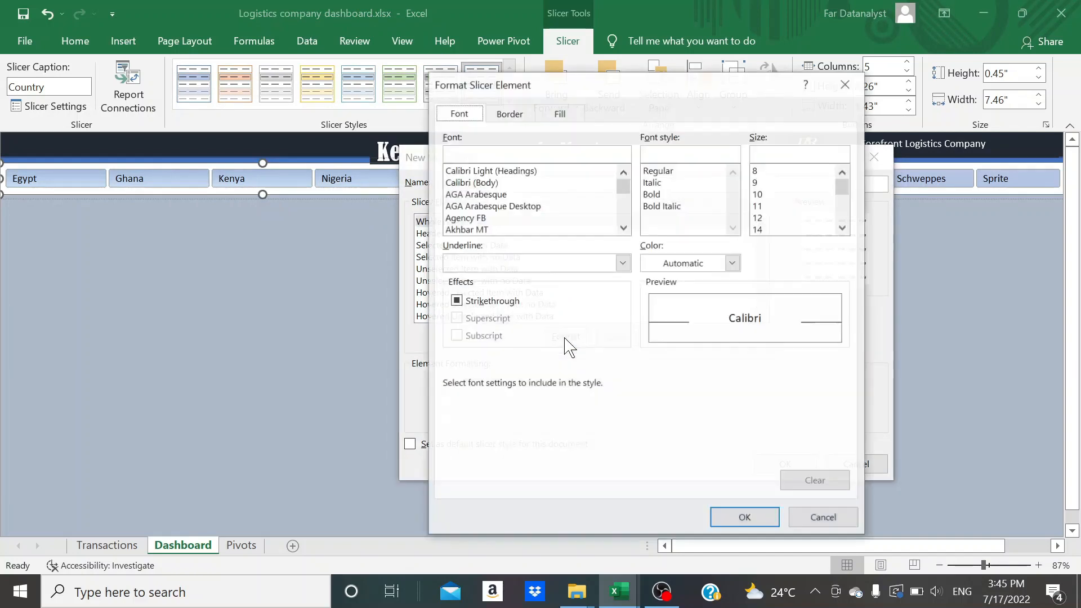
click(562, 114)
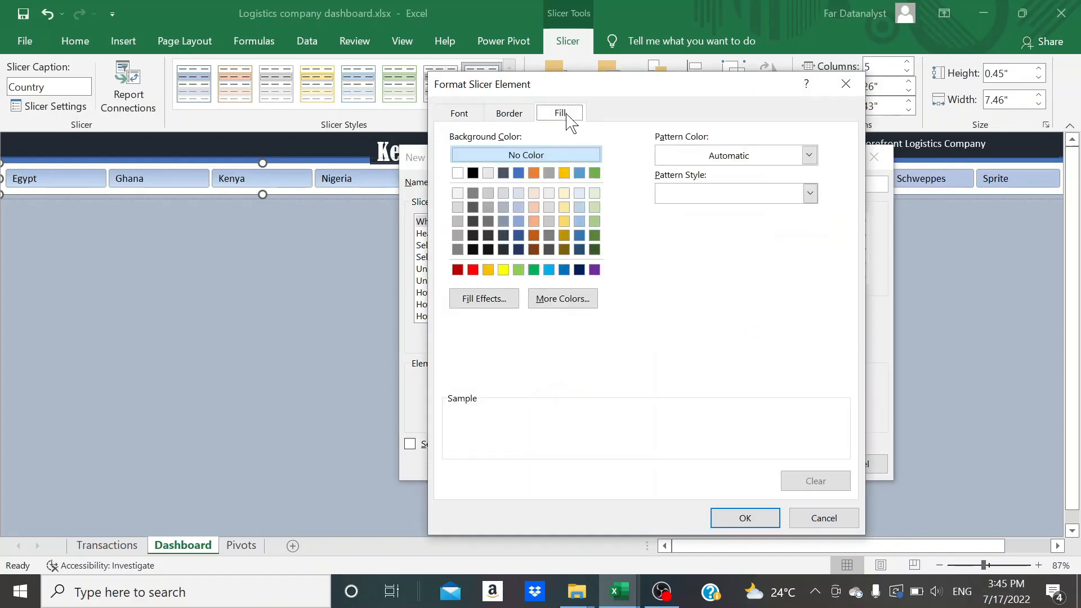
click(503, 250)
click(458, 115)
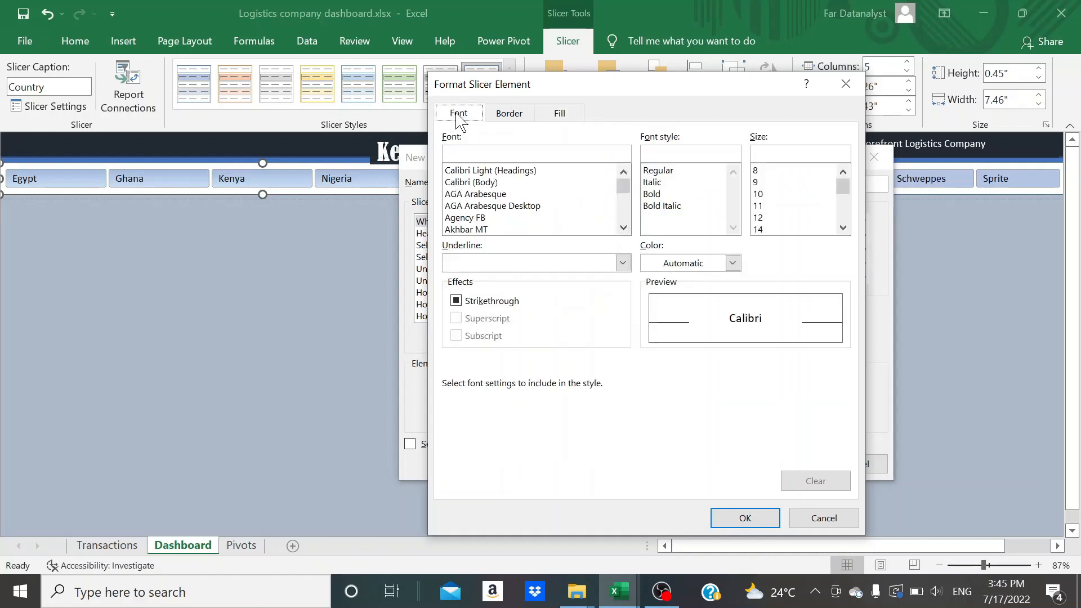
click(732, 262)
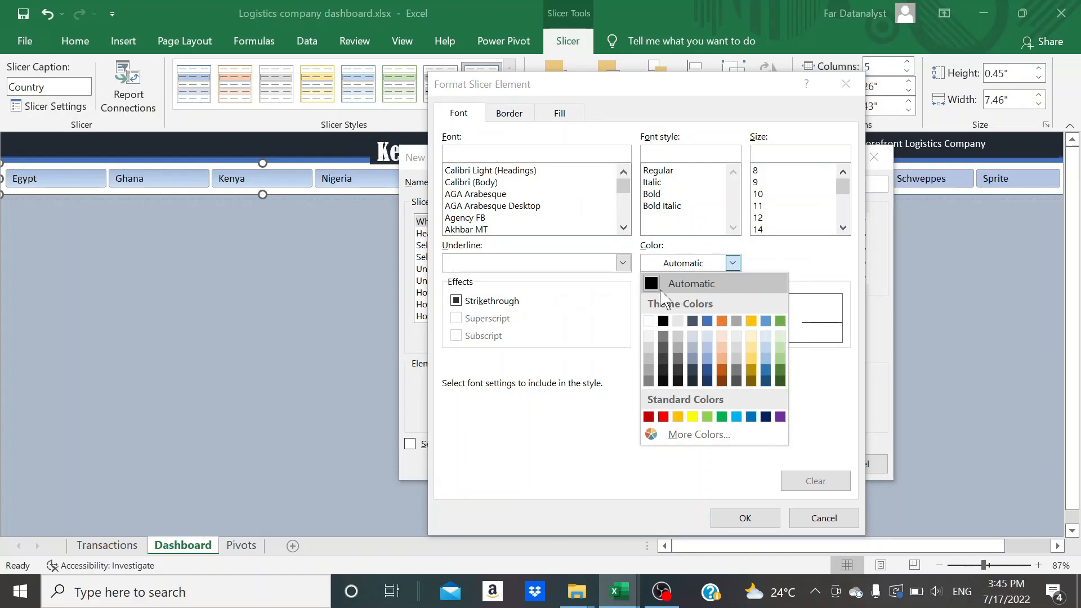
click(648, 321)
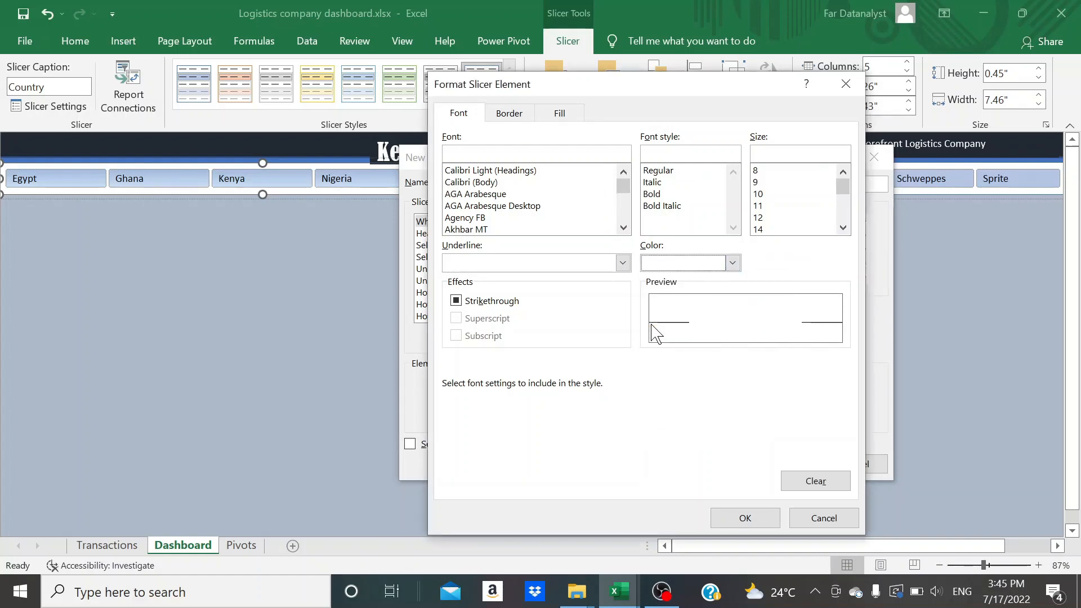
click(745, 518)
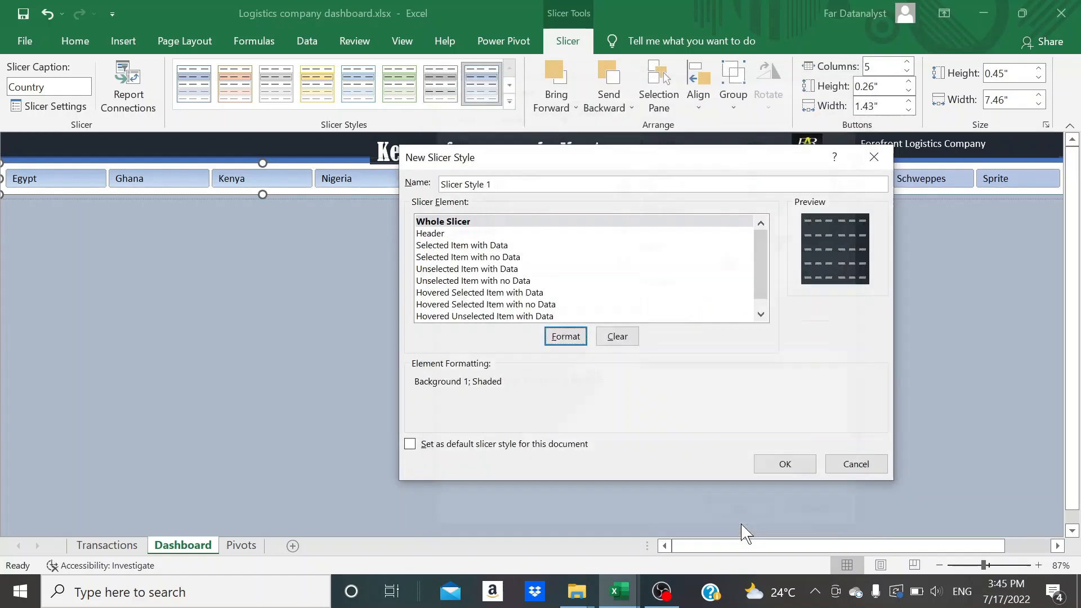
Format the new style's Selected Item with Data element with a white fill and dark blue-gray font (Text 2, Darker 50%)
click(474, 246)
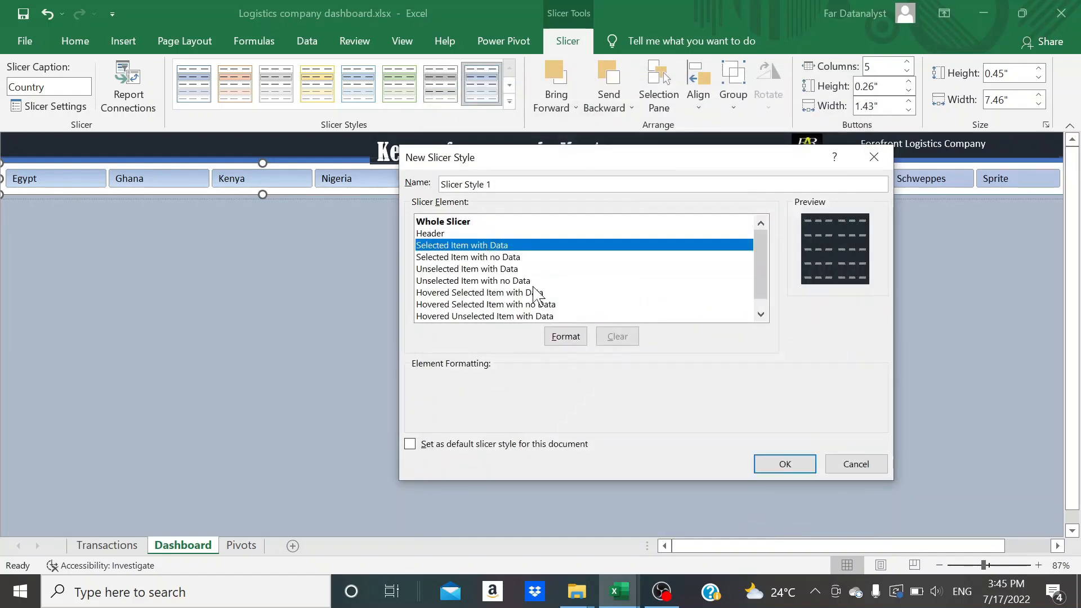
click(559, 337)
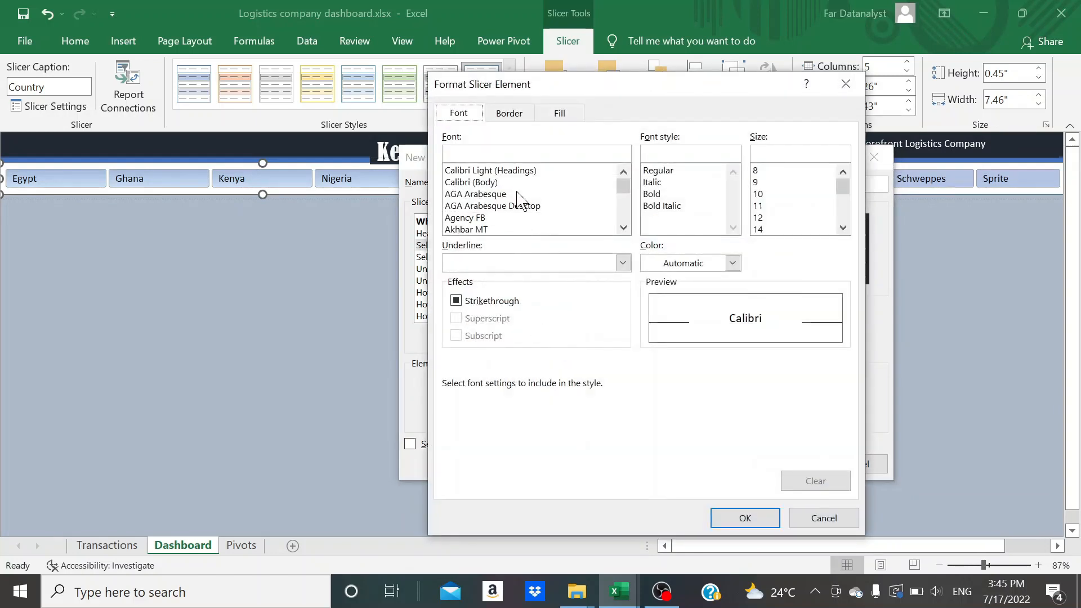
click(559, 115)
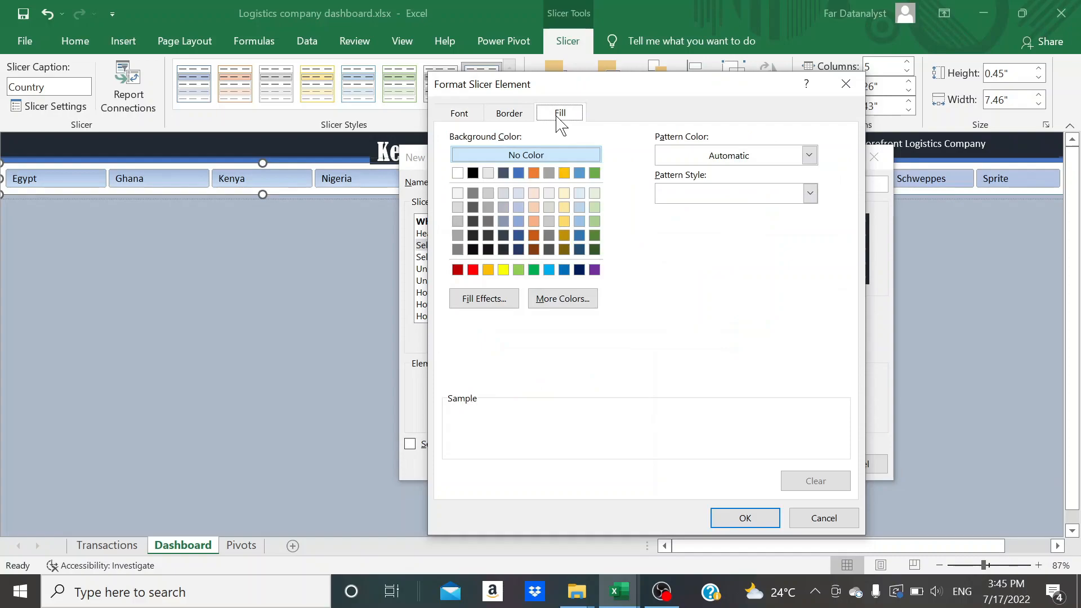
click(460, 173)
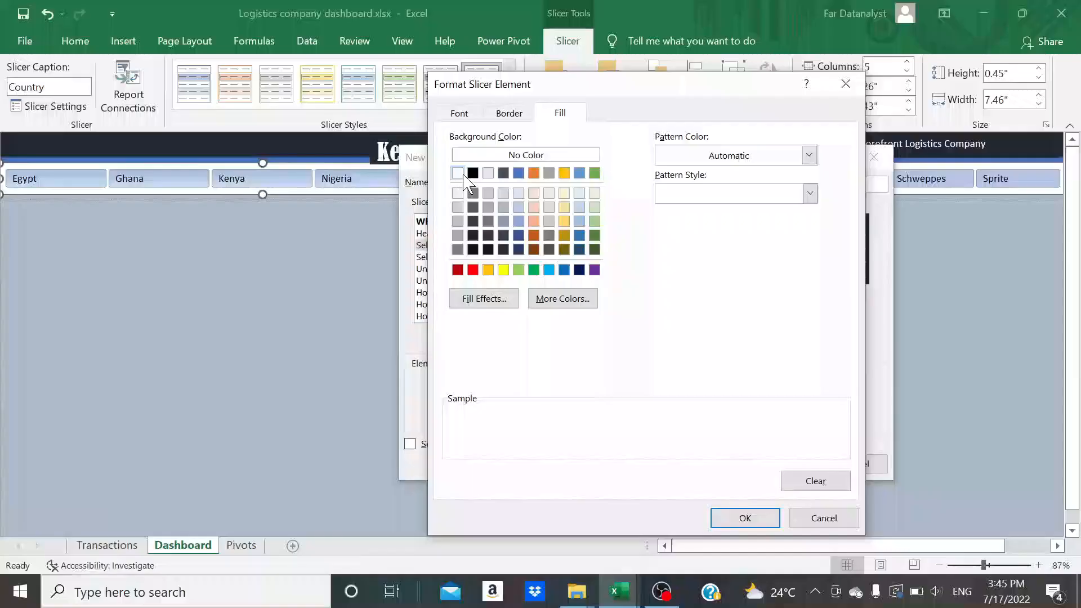
click(461, 115)
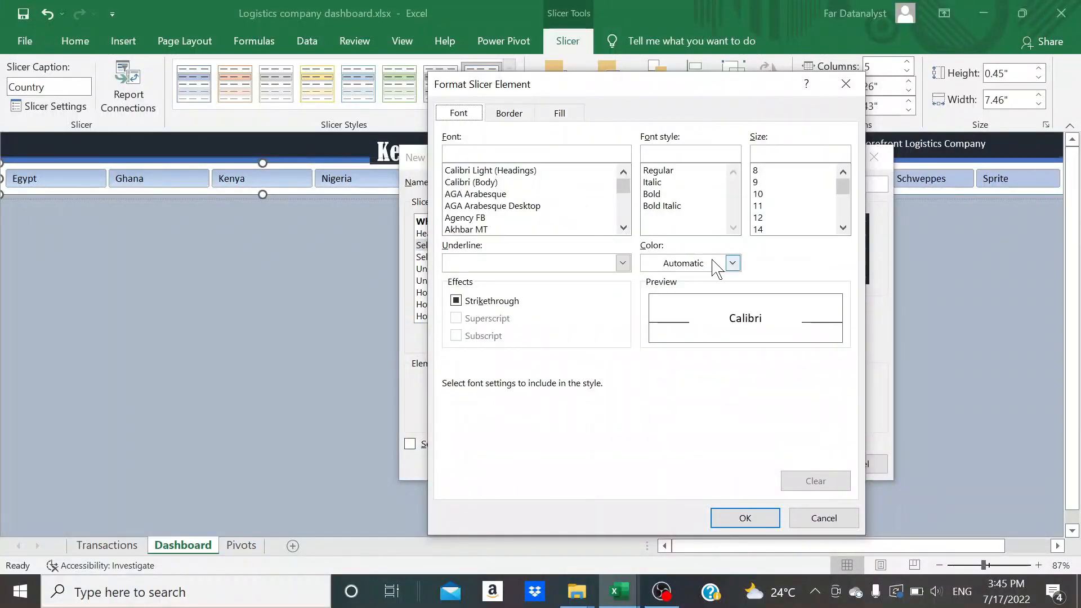
click(731, 263)
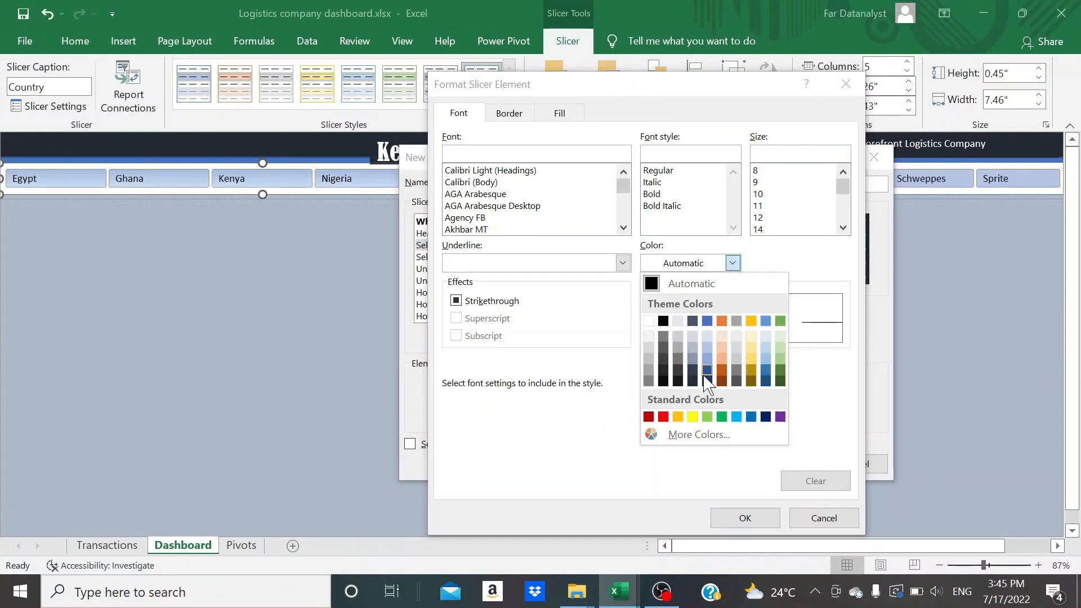
click(693, 380)
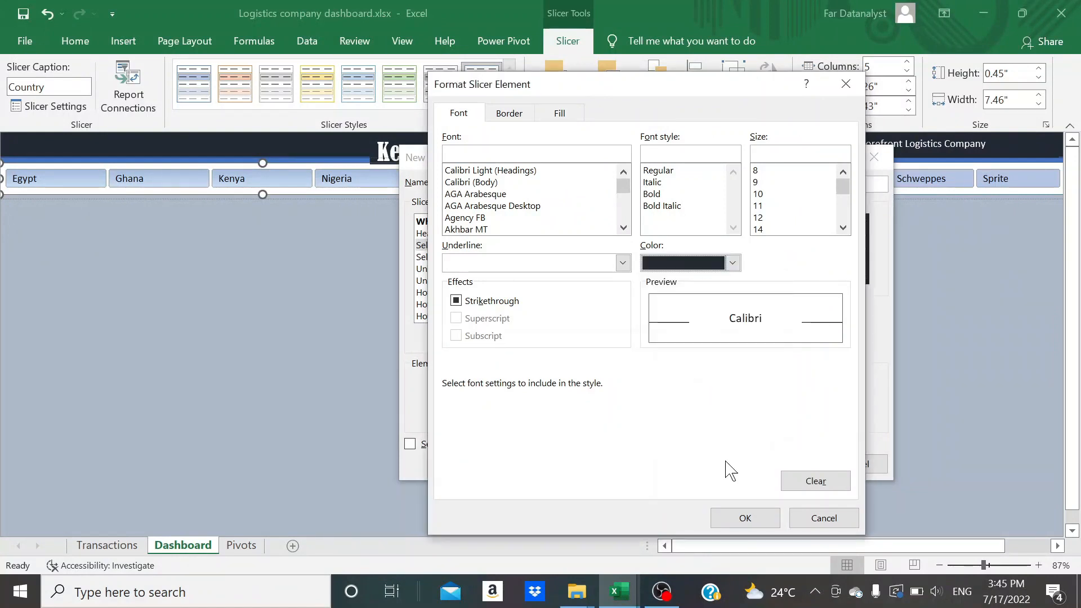
click(734, 518)
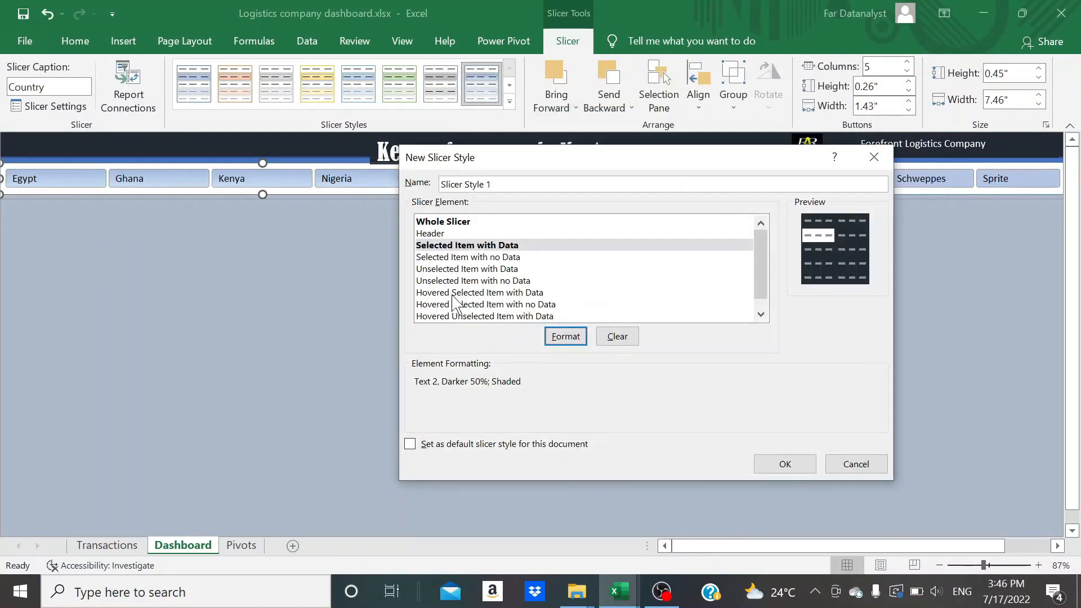
Give Unselected Item with Data a dark blue-gray fill and white font, and save the new slicer style
click(484, 269)
click(570, 340)
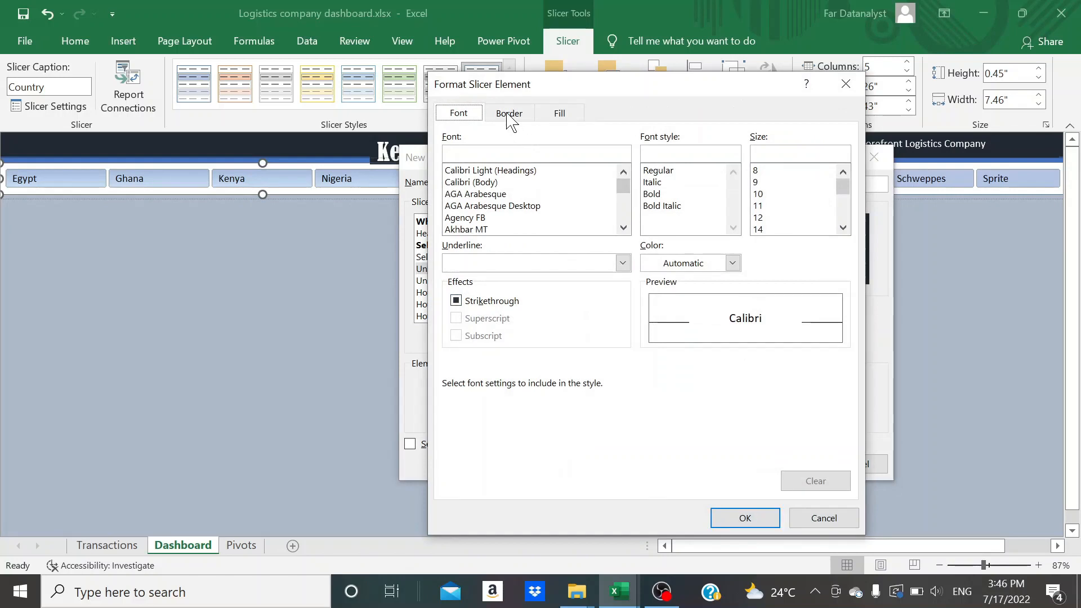
click(560, 114)
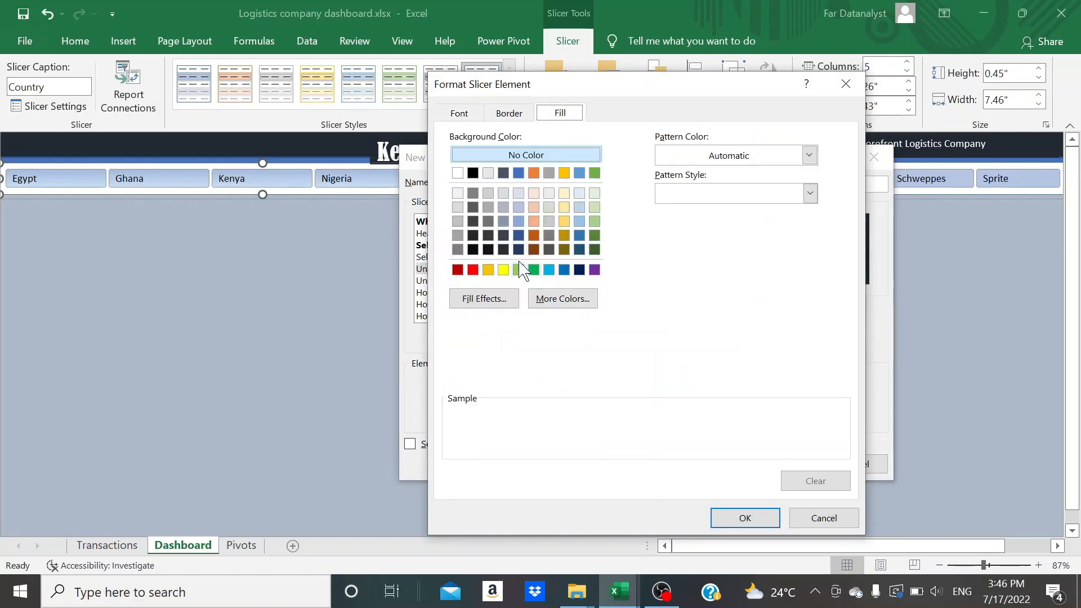
click(503, 249)
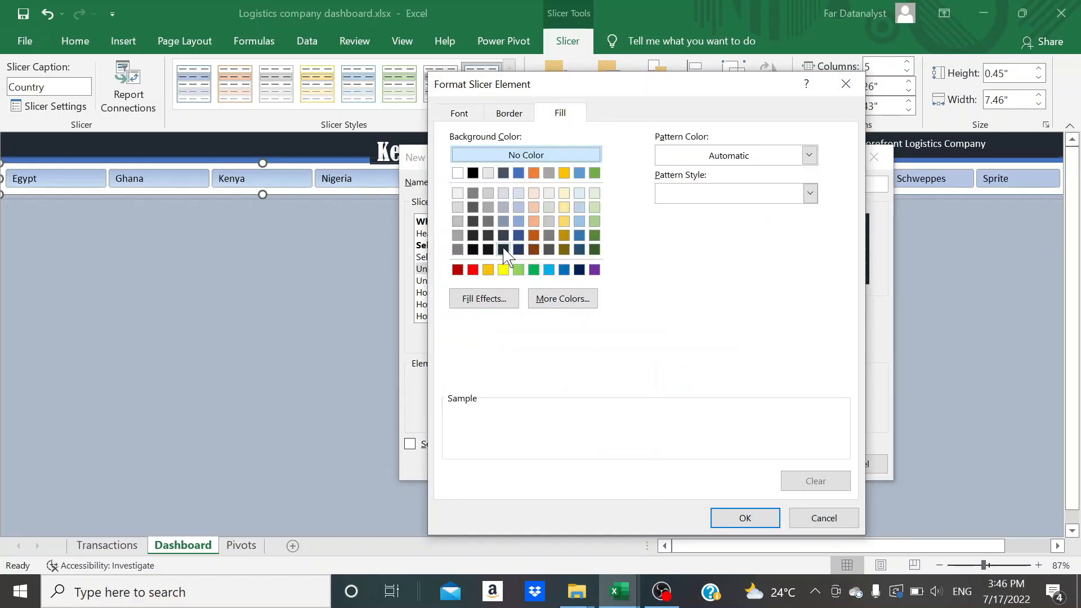
click(465, 115)
click(732, 263)
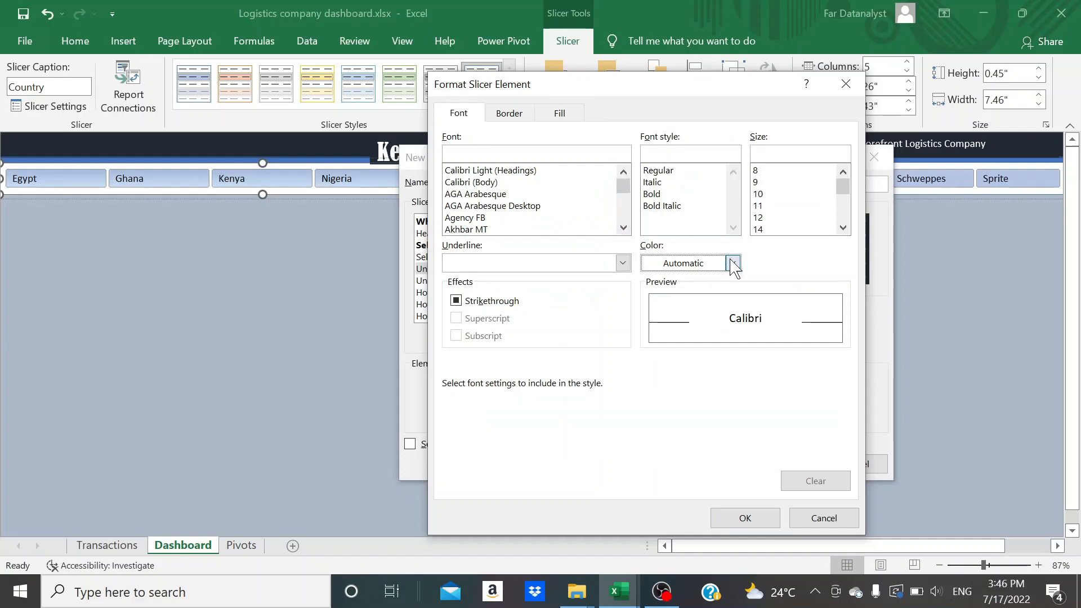
click(648, 321)
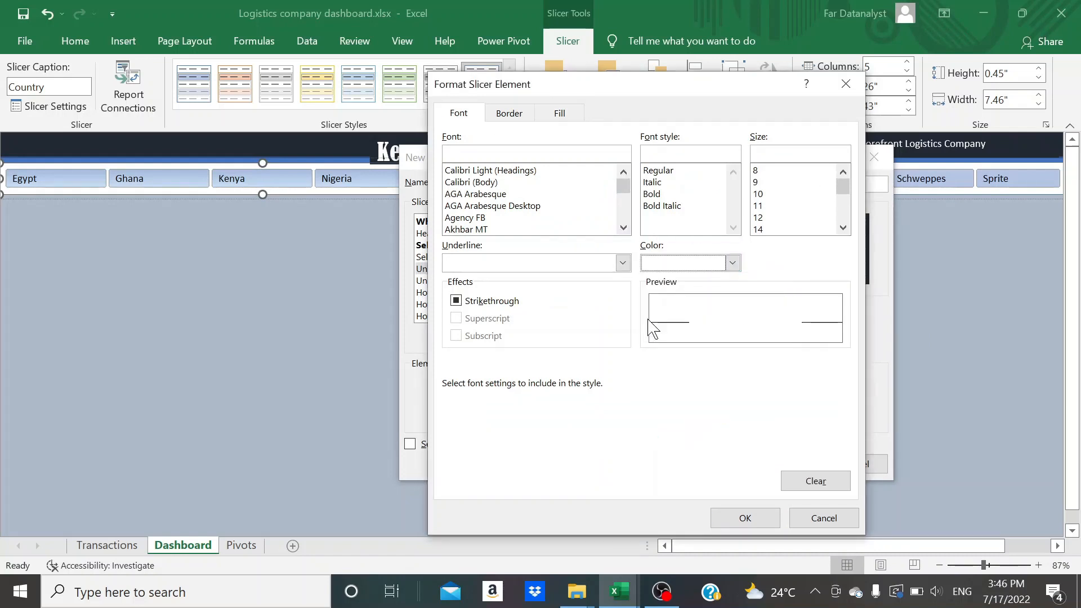
click(733, 517)
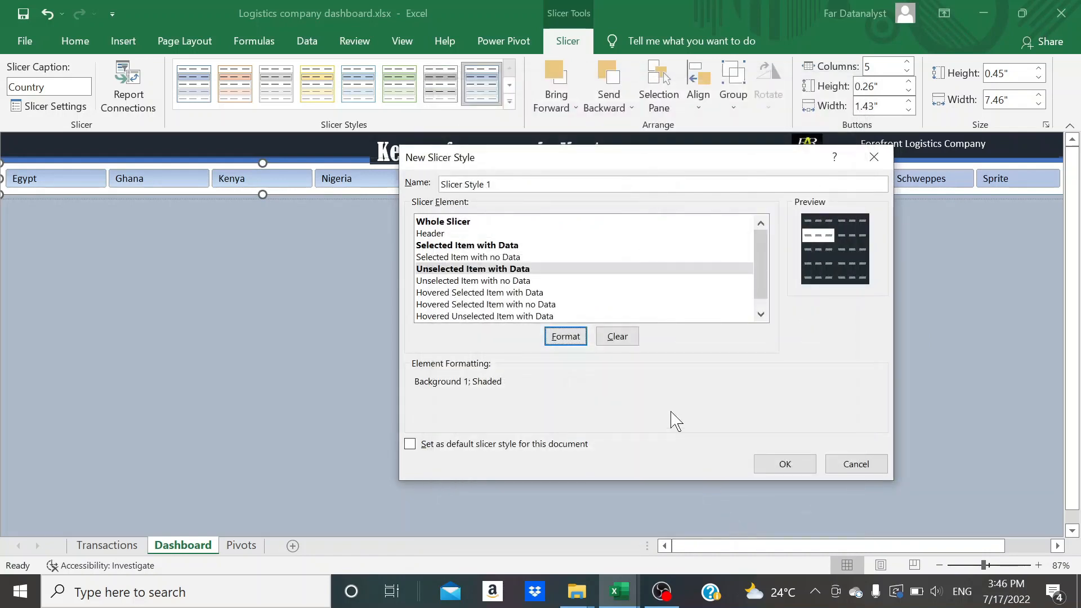
click(781, 463)
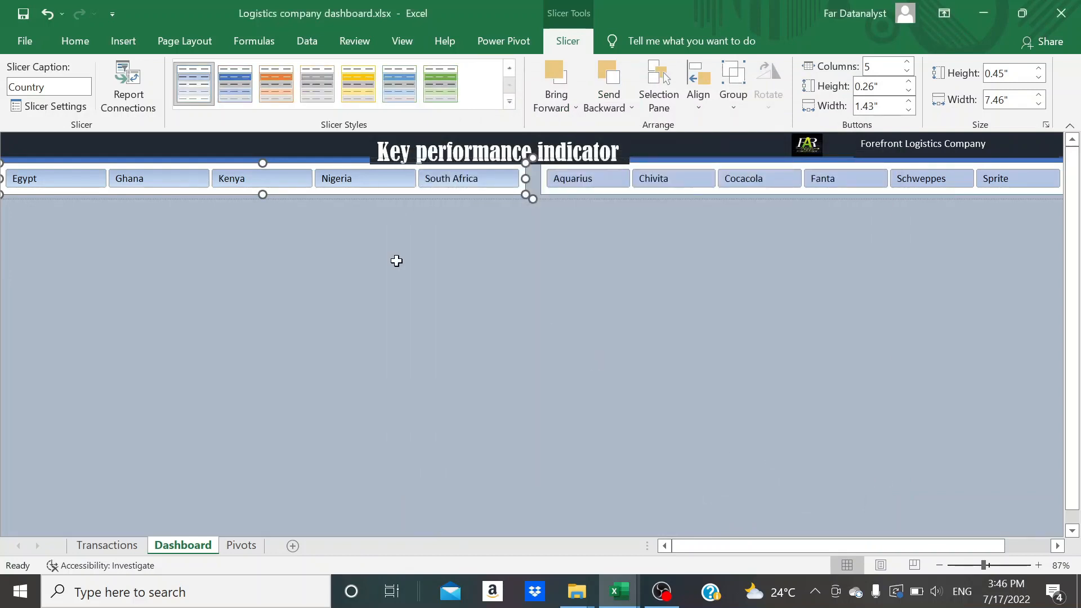
Apply the custom dark slicer style to both the Country and Product slicers
click(509, 68)
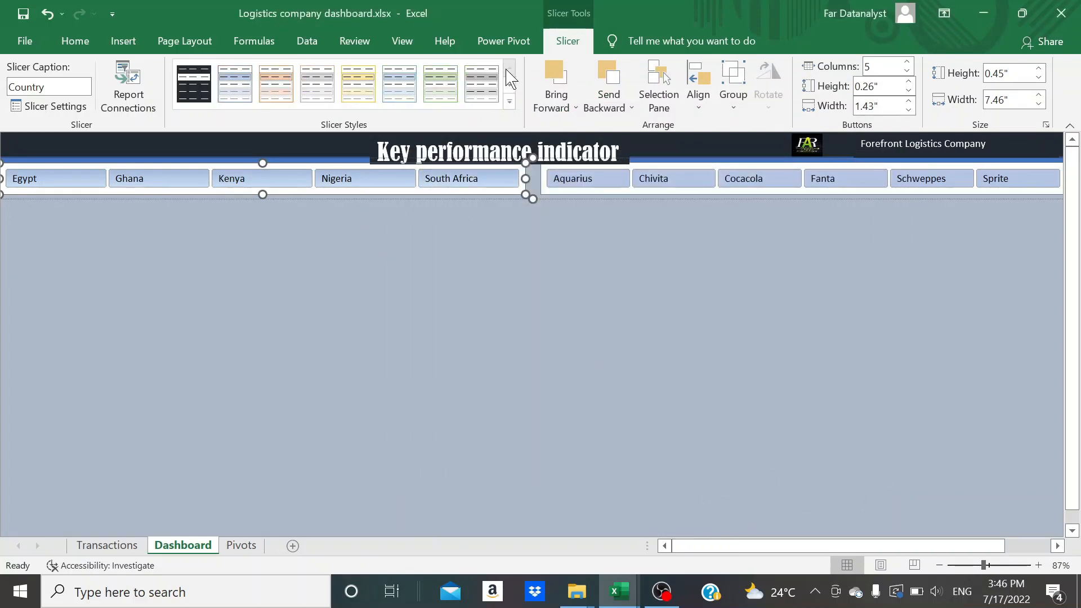
click(204, 96)
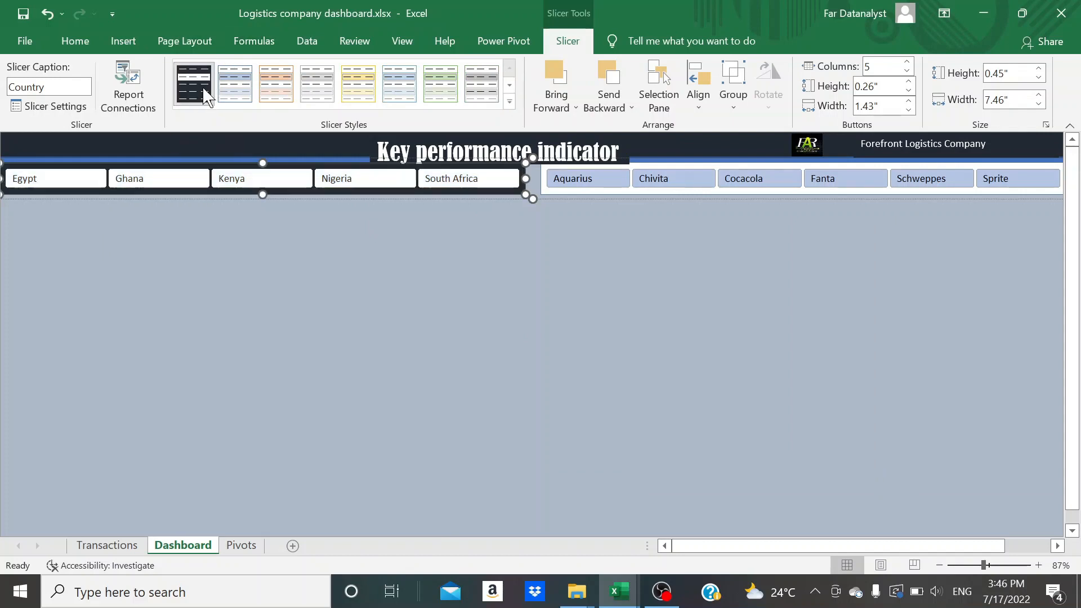
click(553, 198)
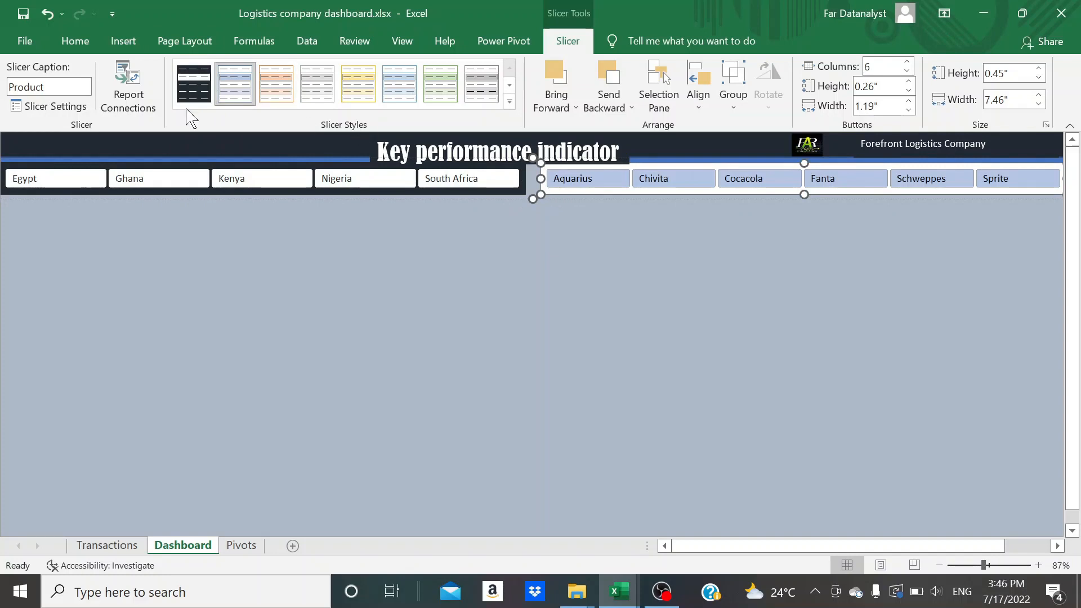
click(191, 90)
click(313, 294)
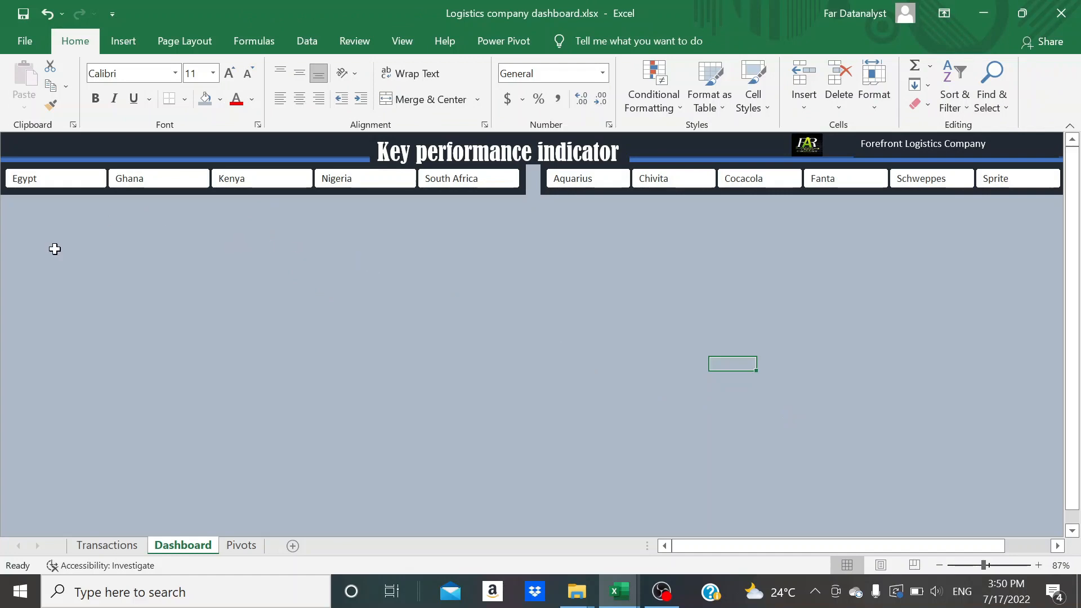
Draw a rounded rectangle about 1.87" high and 2.47" wide on the dashboard, just below the Country slicer
click(120, 37)
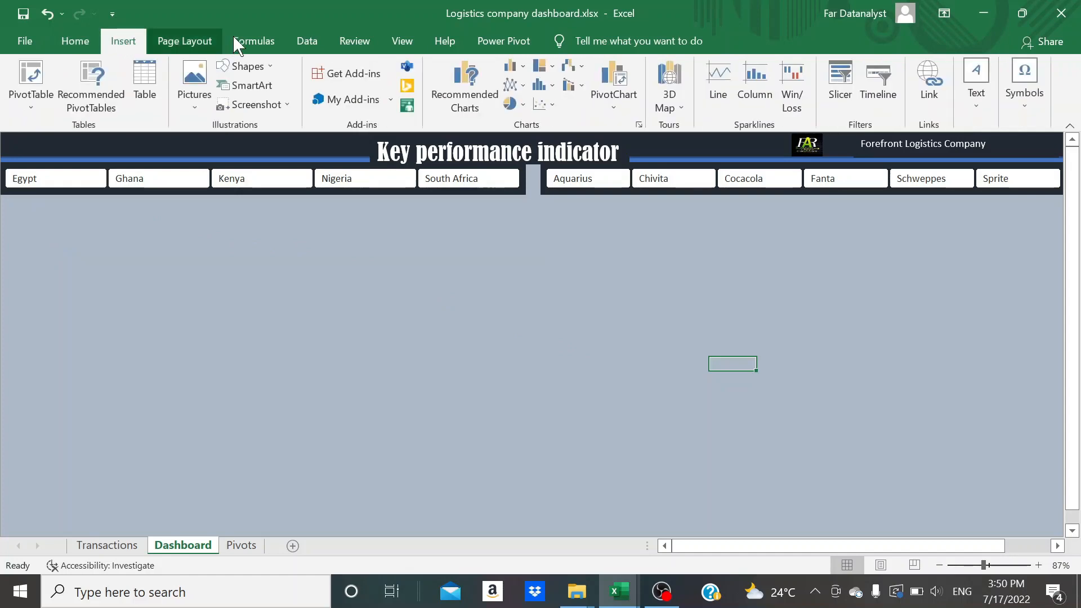
click(259, 66)
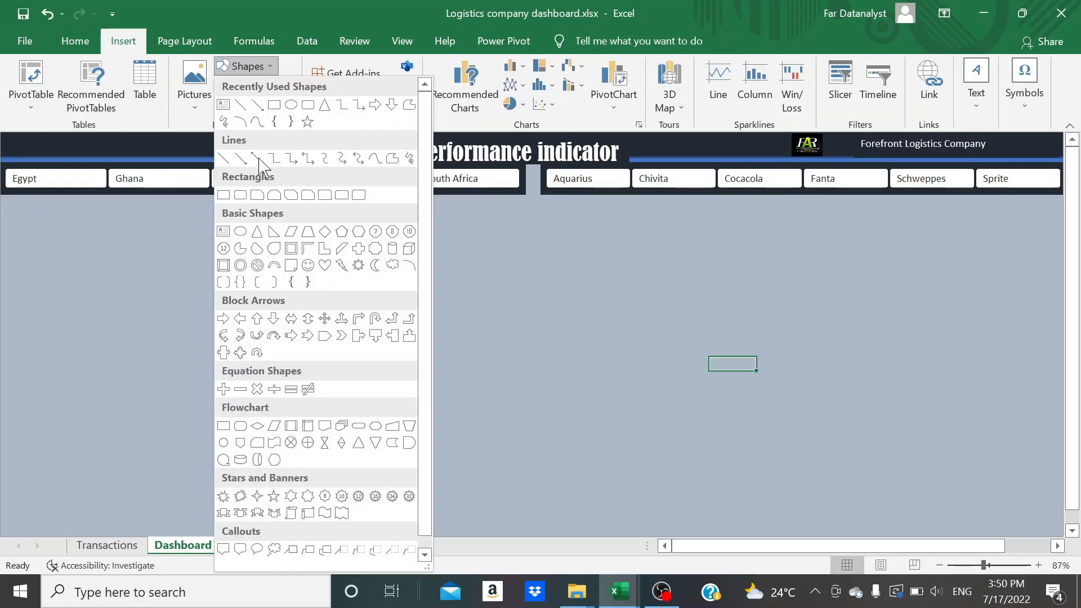
click(241, 197)
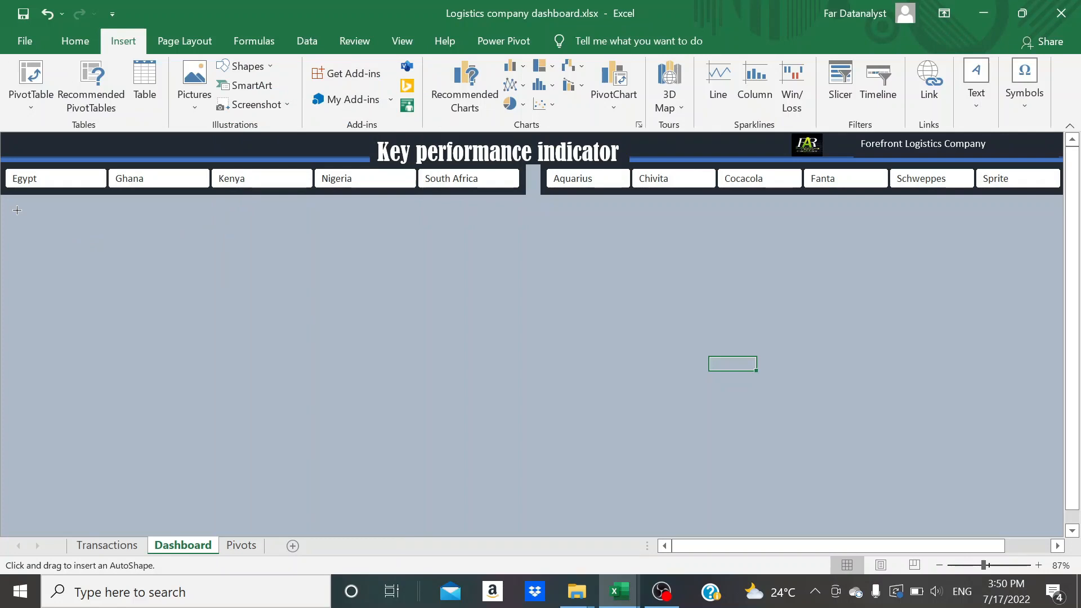
drag(17, 211, 191, 342)
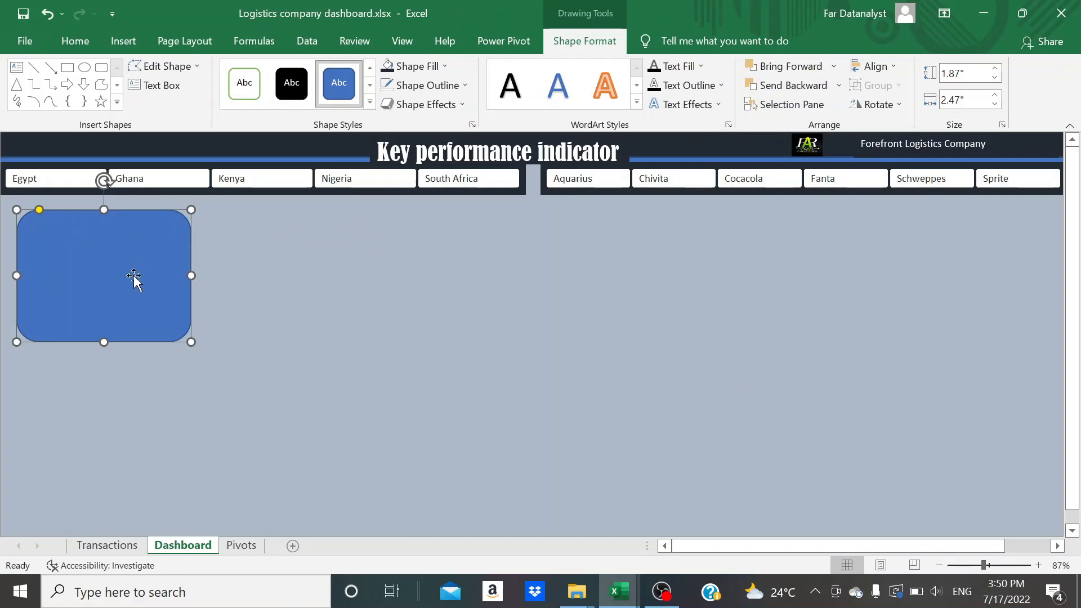
Paste copies of the rounded rectangle, delete a surplus one, and spread the remaining five across the upper middle and lower row
click(326, 278)
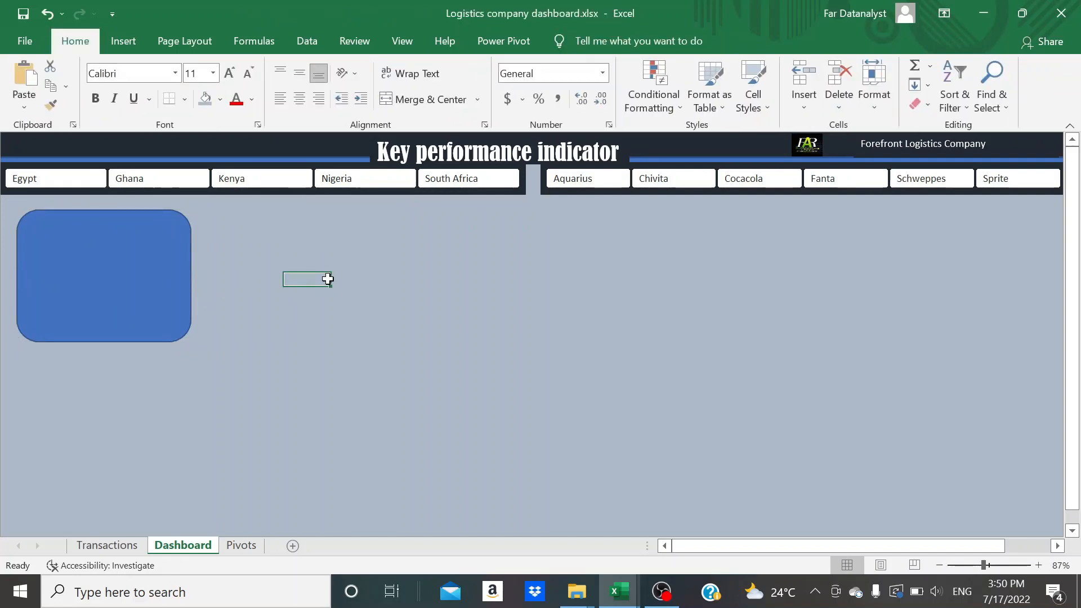
key(ctrl+v)
key(ctrl+v)
key(ctrl+v)
key(ctrl+v)
key(ctrl+v)
key(ctrl+v)
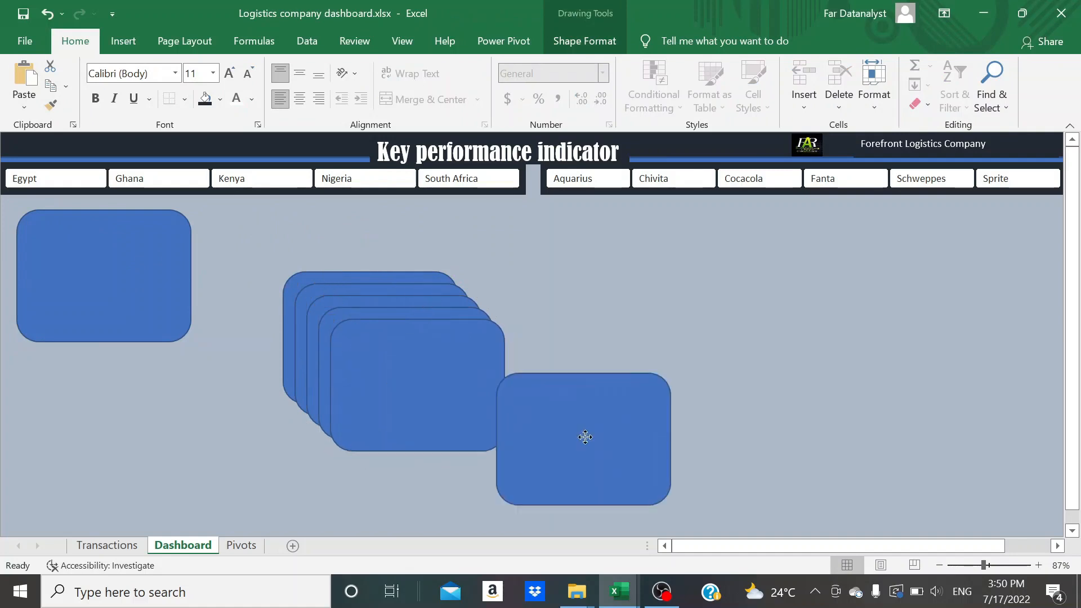
drag(340, 409, 257, 520)
drag(365, 357, 955, 484)
drag(775, 461, 631, 455)
click(452, 387)
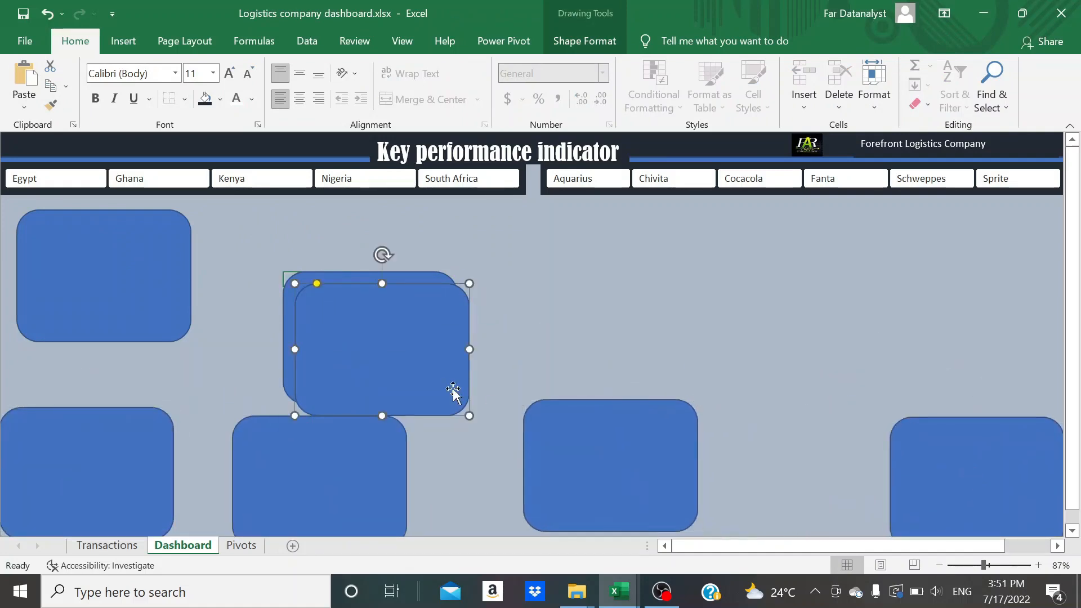
key(Delete)
drag(401, 365, 522, 319)
Remove the outline of the original rounded rectangle below the Country slicer
click(144, 286)
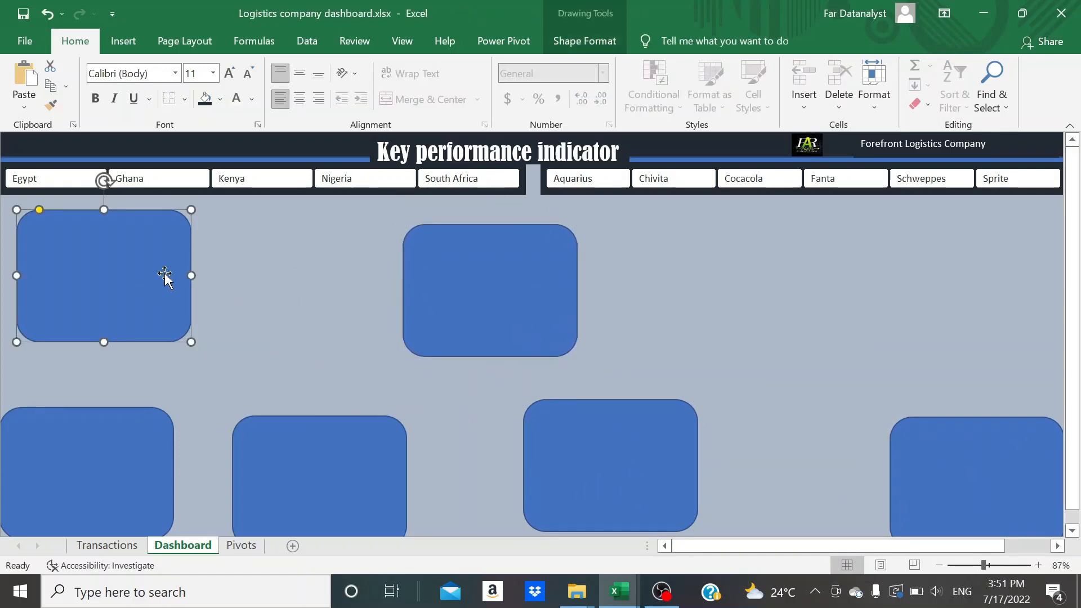
click(590, 45)
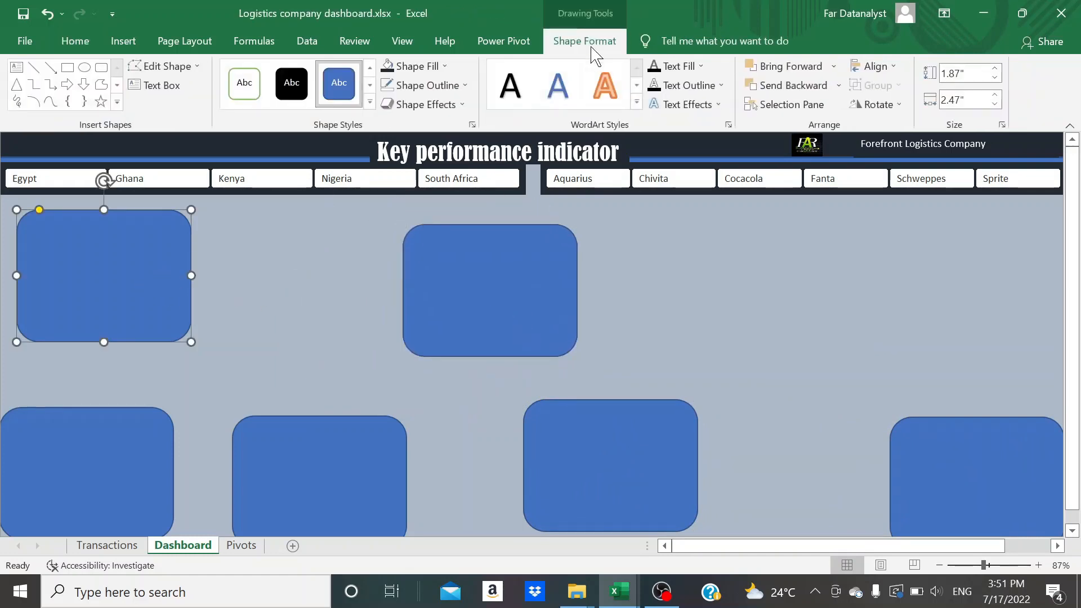
click(445, 85)
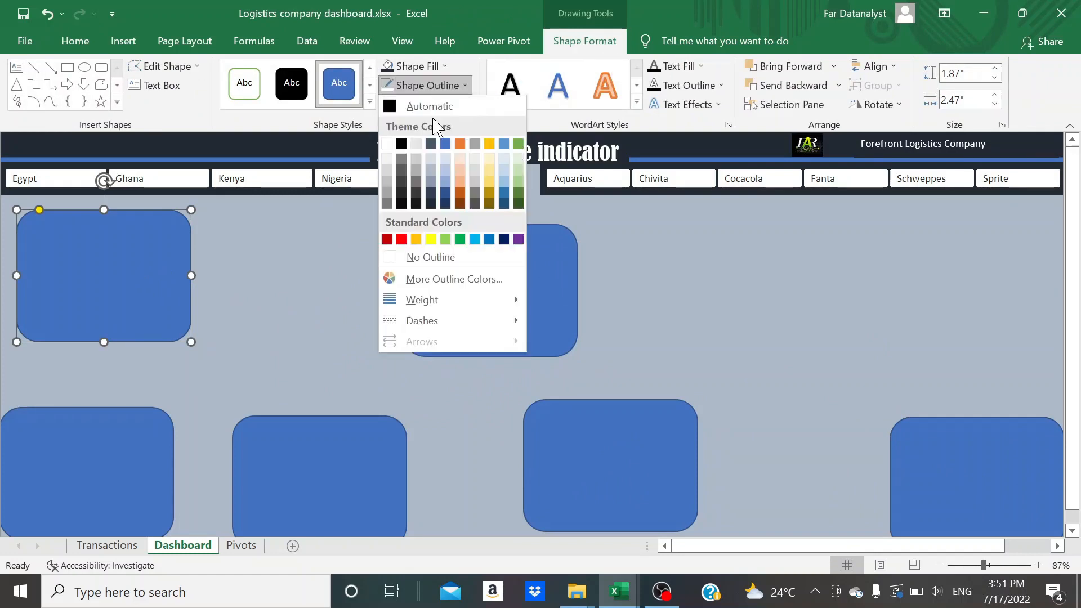
click(399, 262)
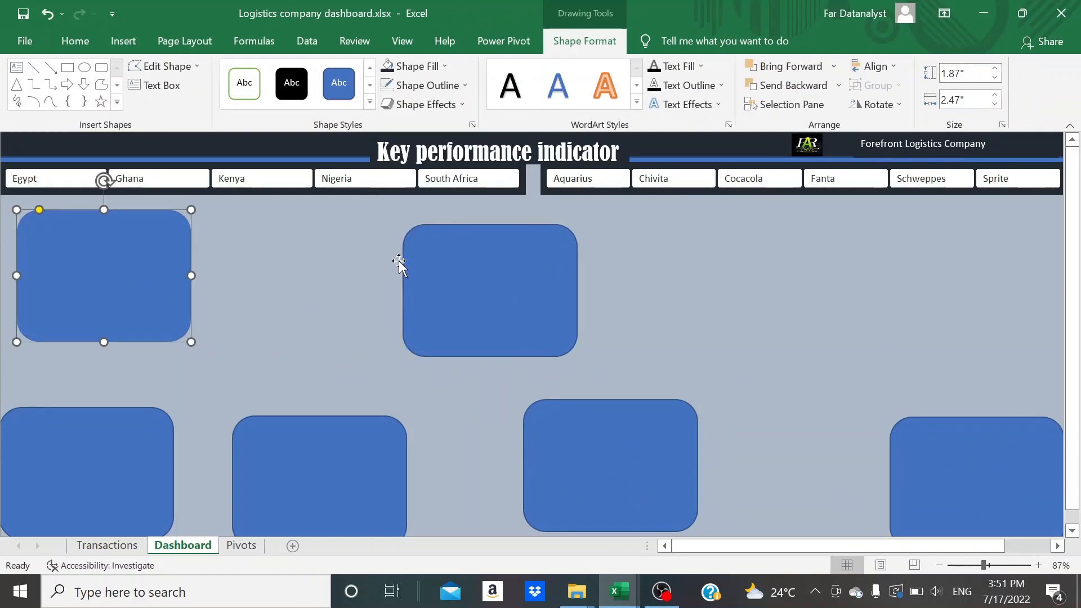
click(306, 295)
Resize the original rounded rectangle to 2.55" high and 2.39" wide
click(169, 316)
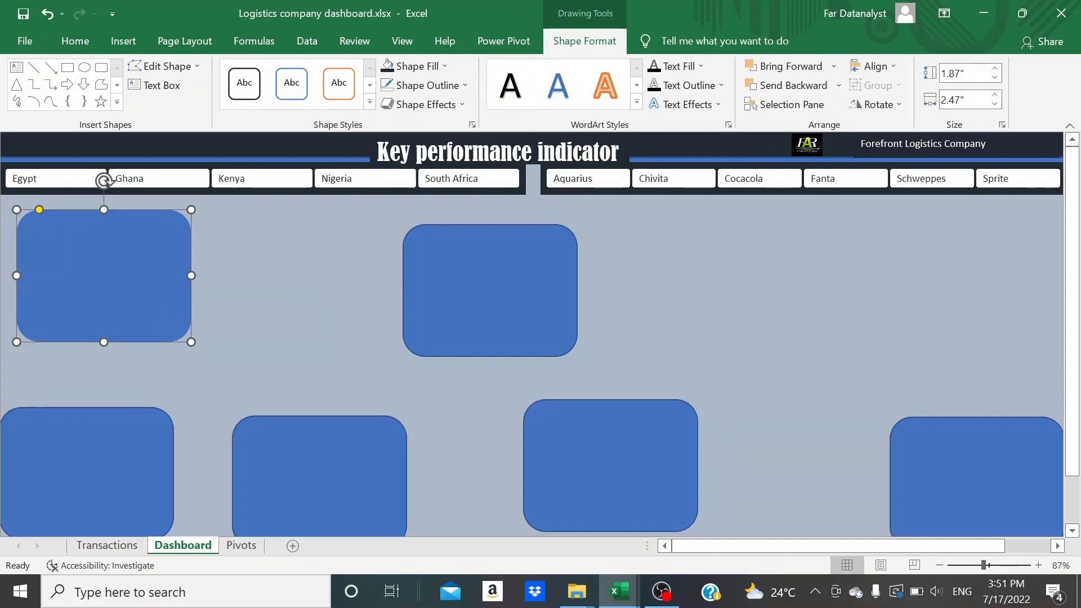
click(960, 78)
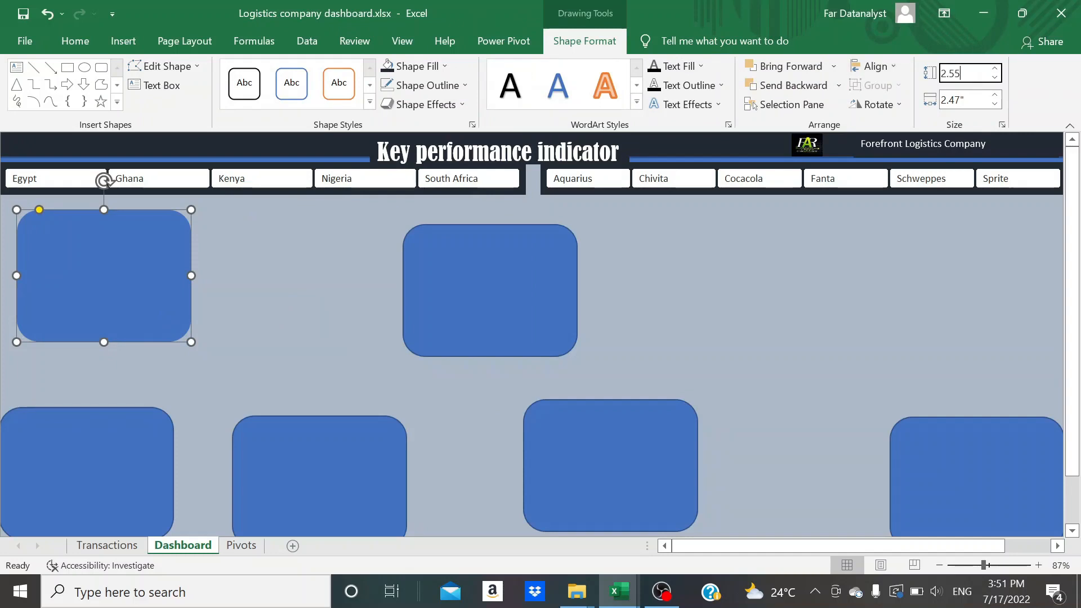
click(960, 100)
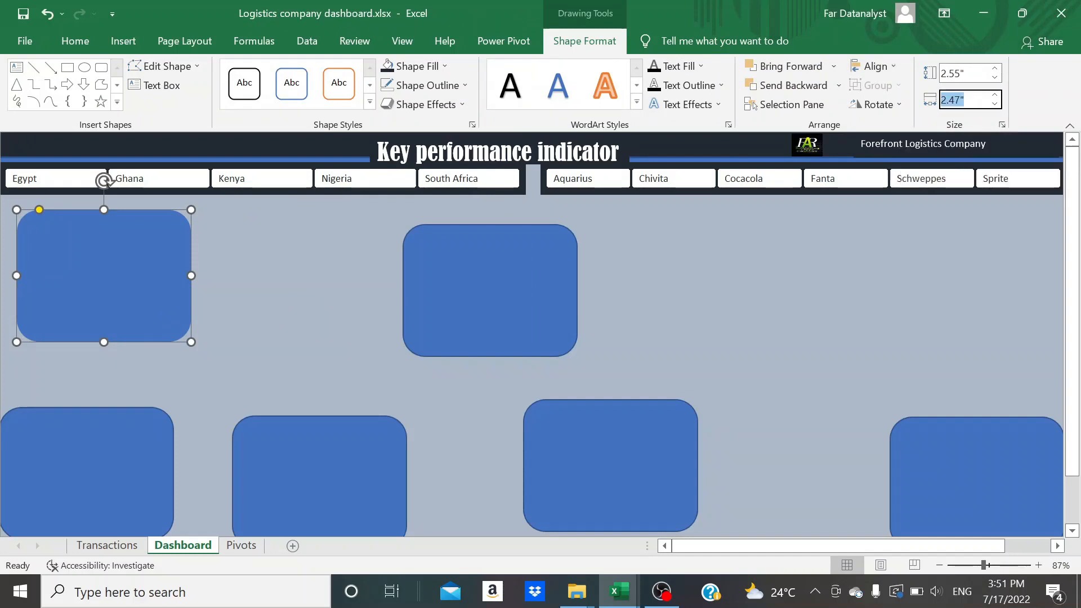
click(960, 100)
key(BackSpace)
key(BackSpace)
text(.38)
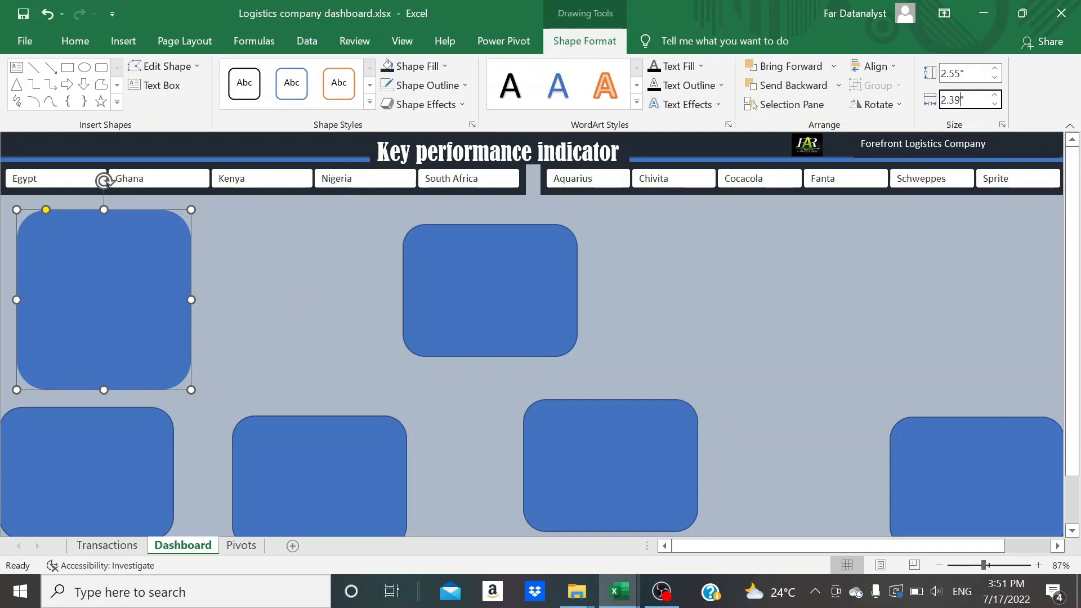
click(793, 307)
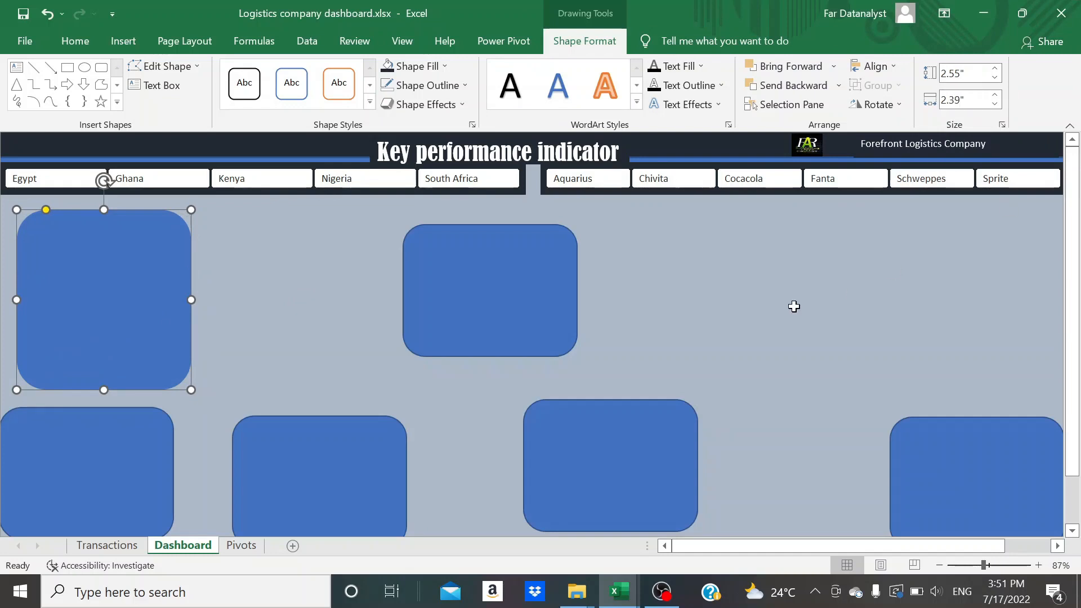
Move the upper middle rectangle closer to the original and resize it to 2.55" high and 12.18" wide
click(464, 324)
drag(458, 321, 273, 324)
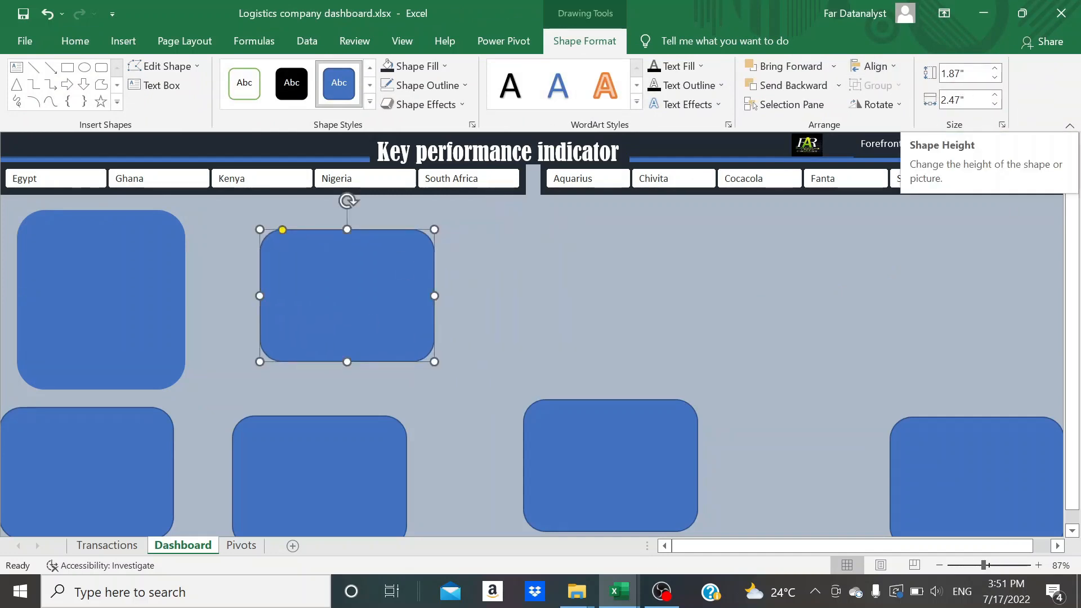
click(960, 73)
key(BackSpace)
key(BackSpace)
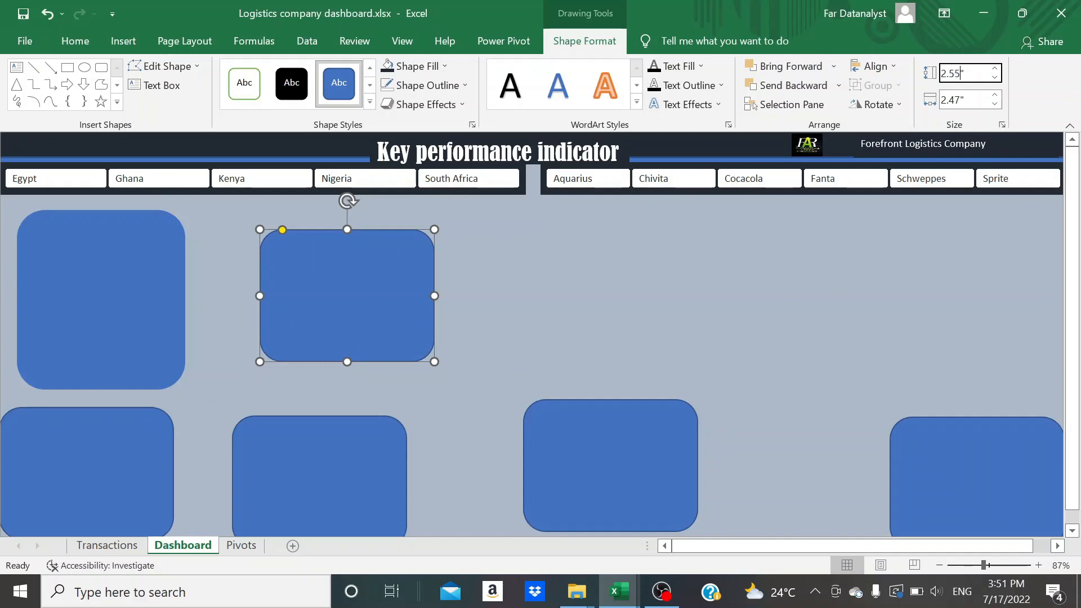
text(2.55)
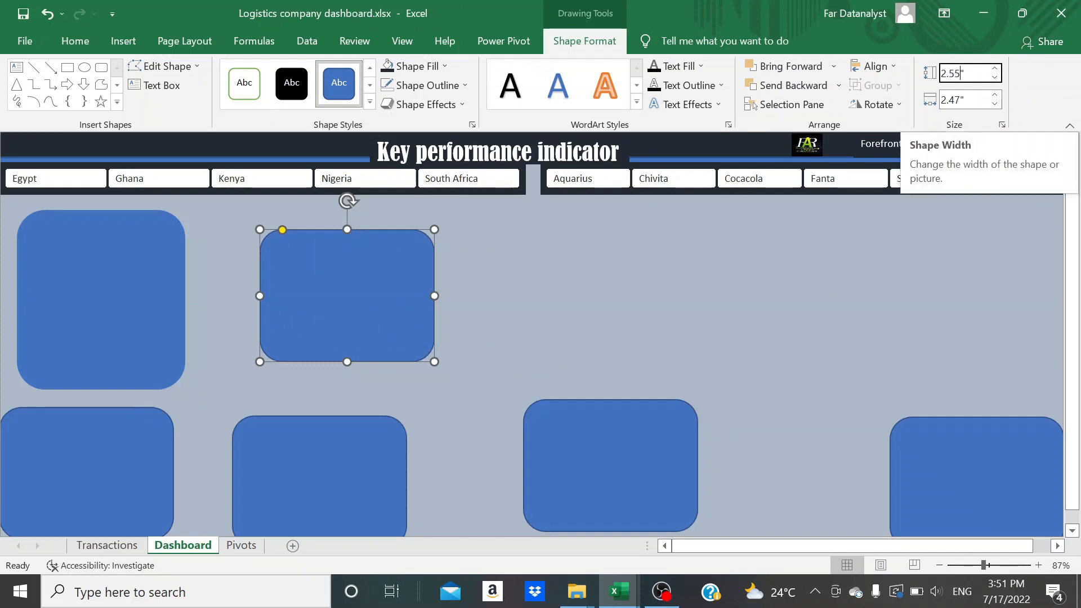
click(957, 99)
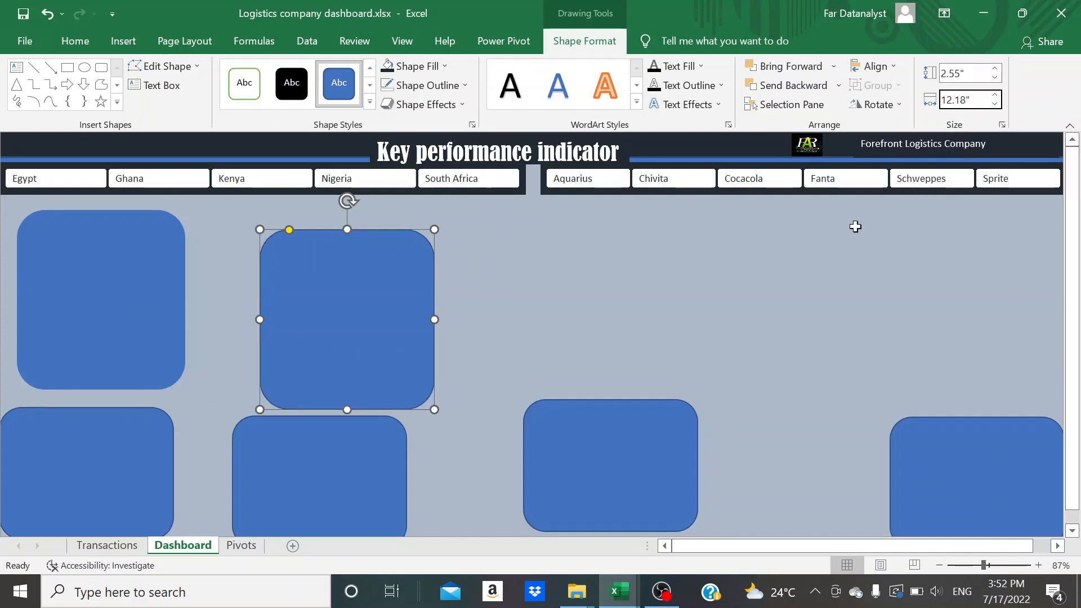
click(855, 226)
Position the wide and small rectangles side by side directly below the slicers and remove the wide rectangle's outline
drag(530, 347, 472, 320)
drag(142, 324, 128, 313)
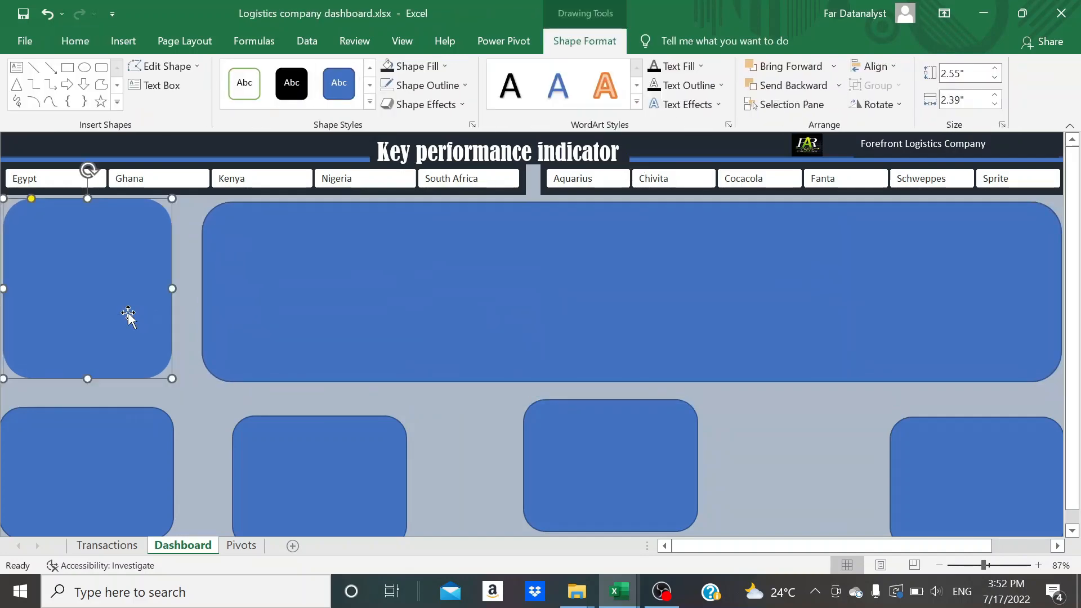
drag(336, 316, 335, 314)
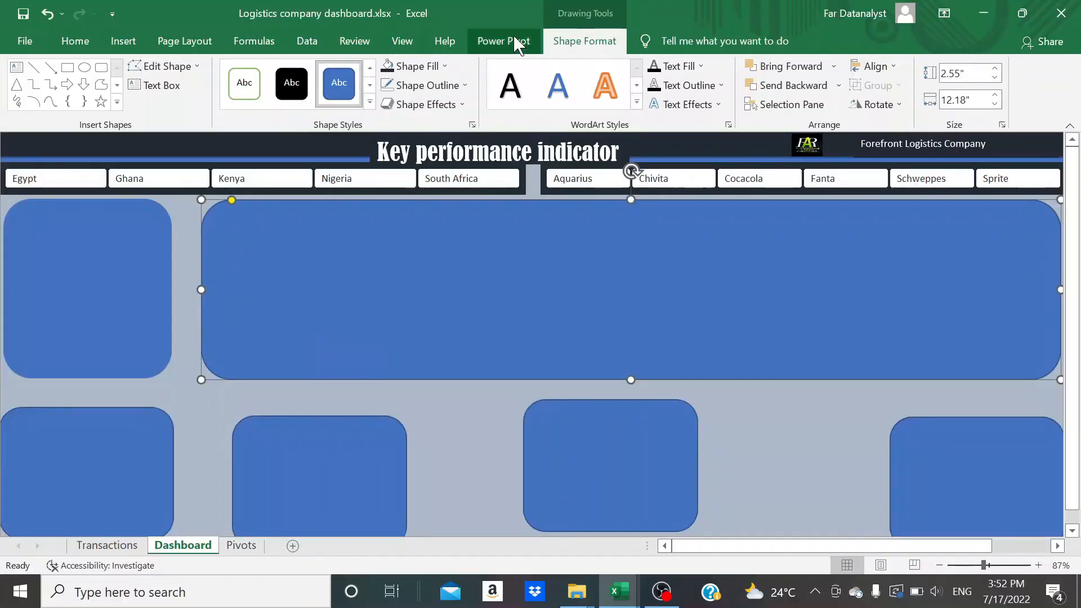
click(427, 85)
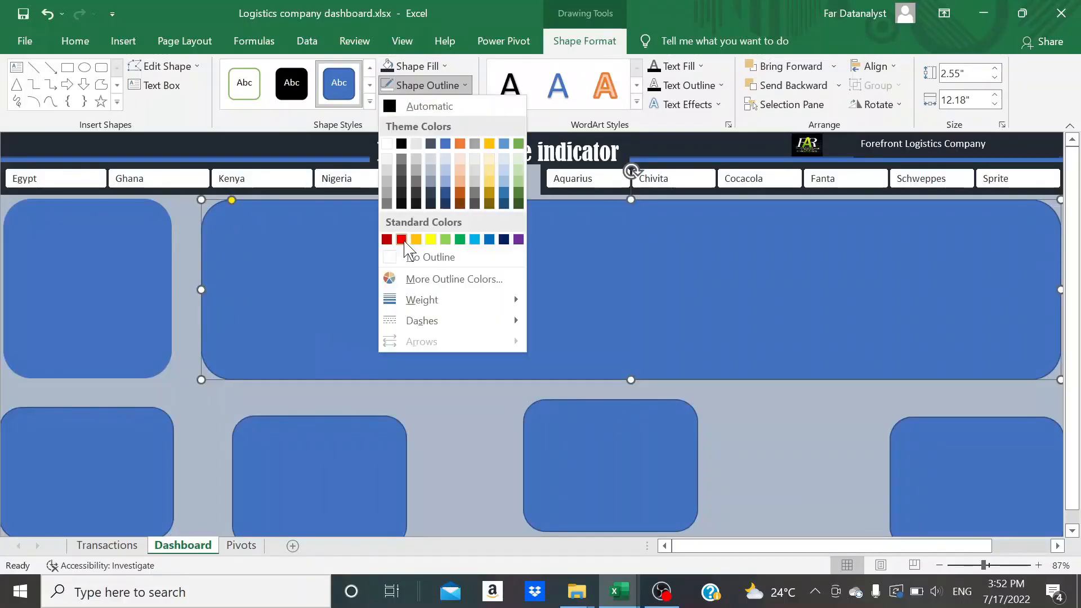
click(412, 256)
Resize the first rectangle of the lower row to 2.41" high and 3.51" wide
scroll(235, 398, down, 3)
click(130, 402)
scroll(130, 403, up, 3)
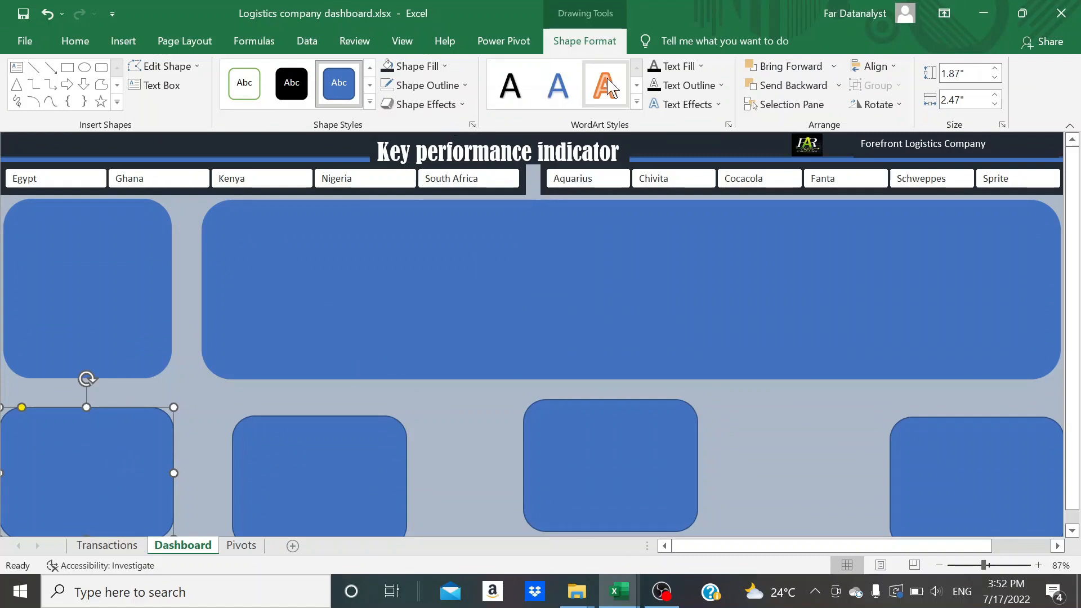
click(963, 73)
text(1)
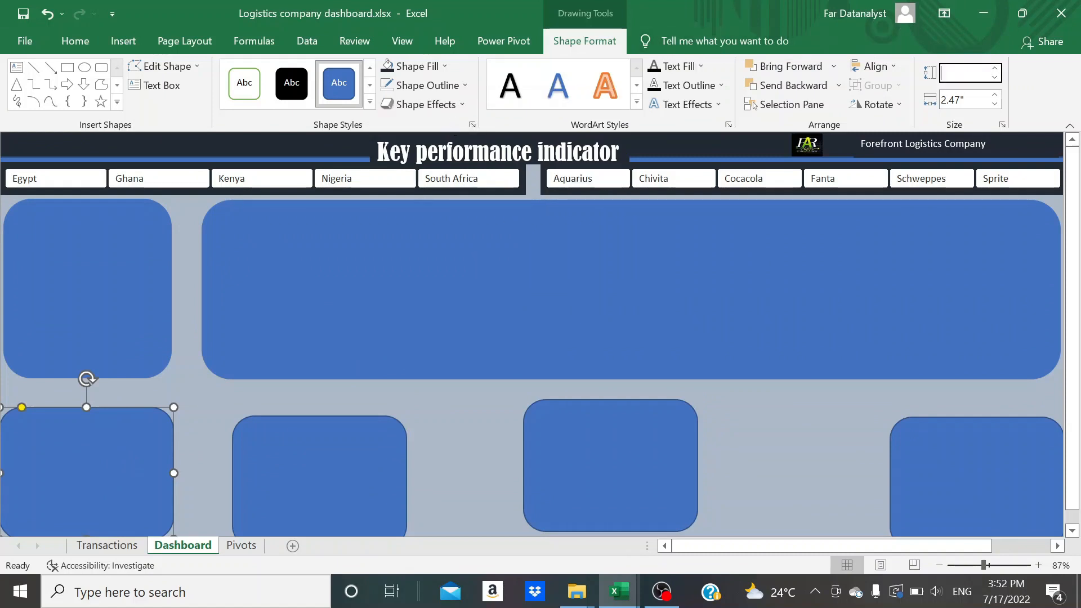
key(Tab)
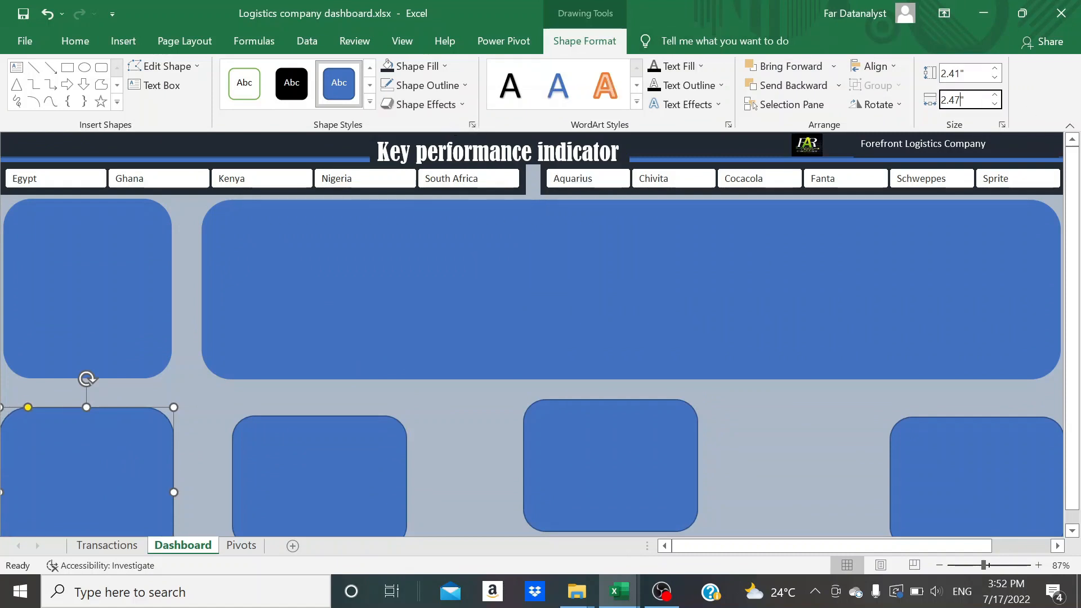
text(3.51)
click(865, 247)
Delete the other three smaller rectangles from the lower row
scroll(595, 400, down, 3)
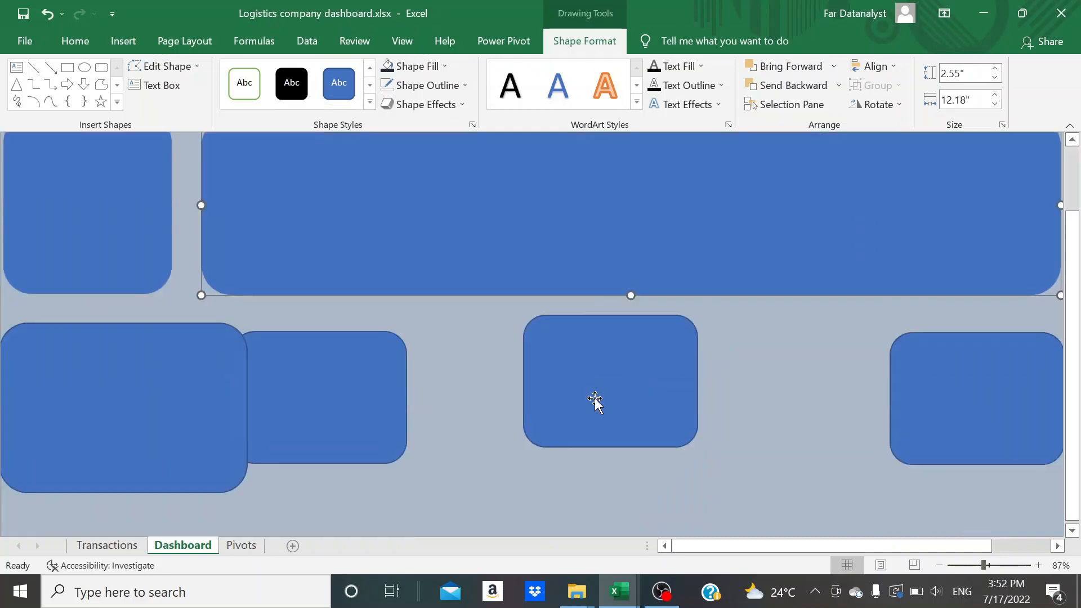
click(394, 436)
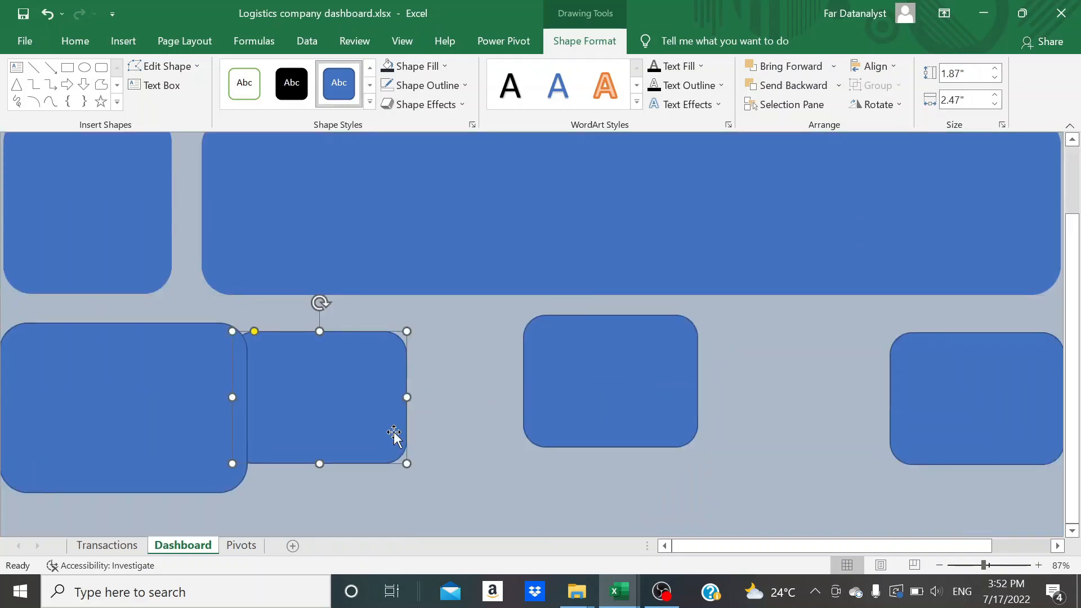
ctrl+click(600, 411)
ctrl+click(949, 431)
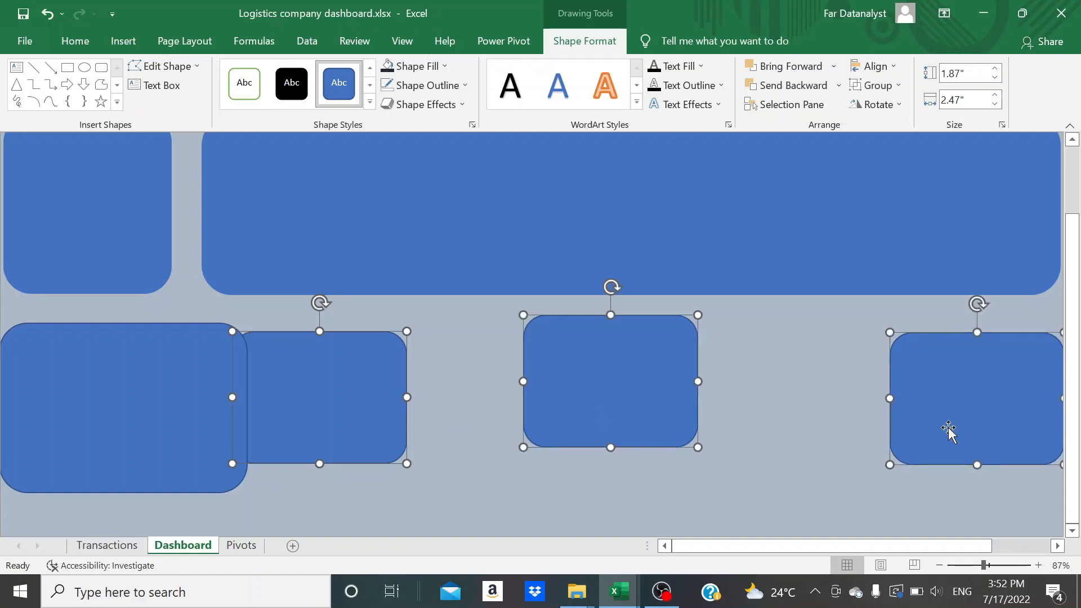
key(Delete)
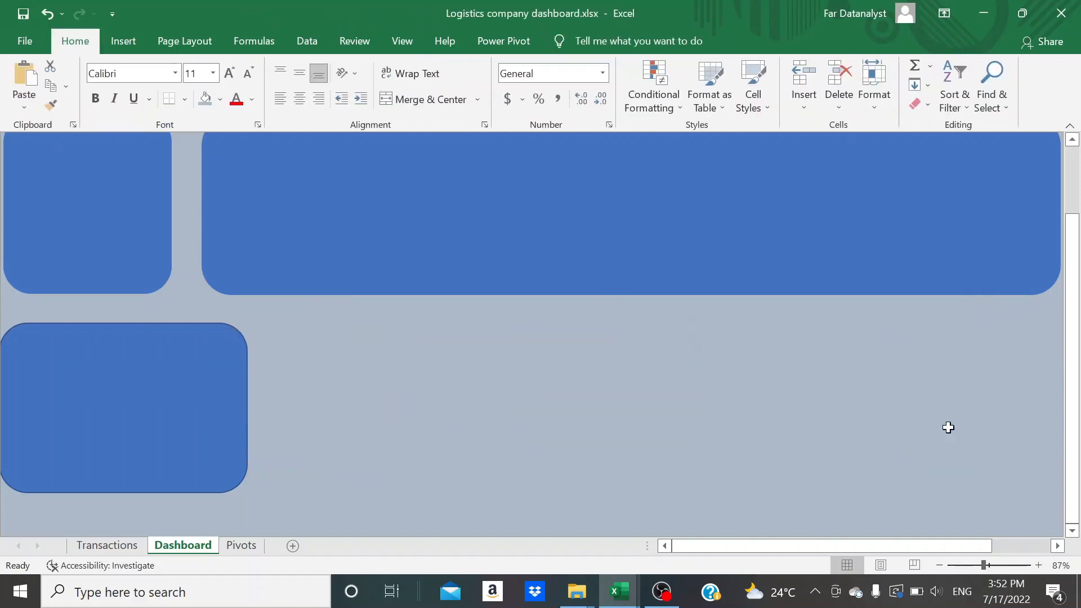
Make three copies of the resized lower rectangle and spread them beside it to form a row of four
click(202, 479)
key(ctrl+c)
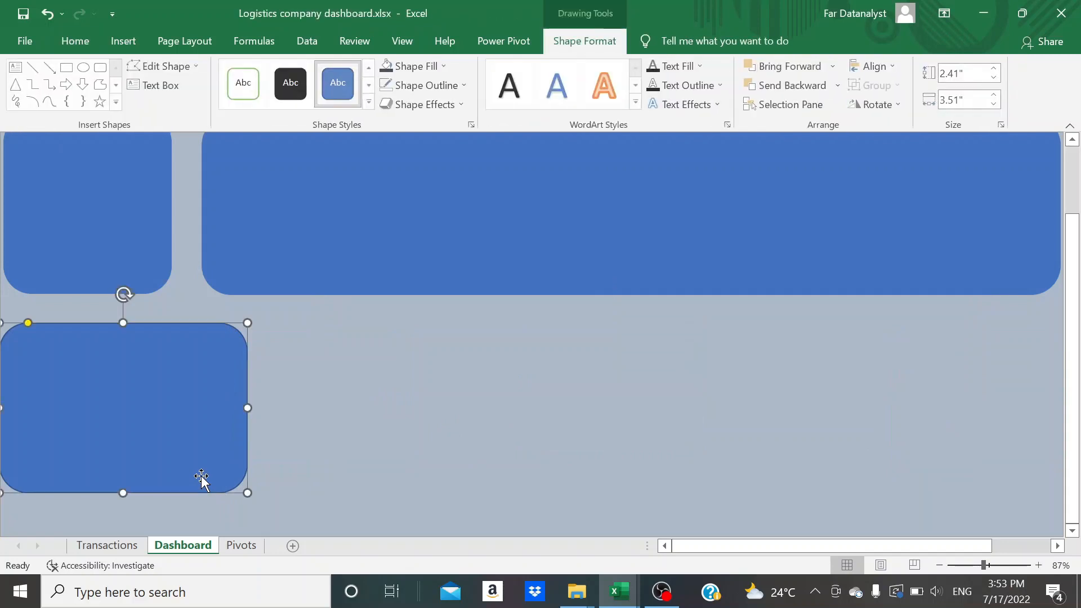
click(328, 352)
key(ctrl+v)
key(ctrl+v)
key(ctrl+v)
drag(433, 426, 936, 409)
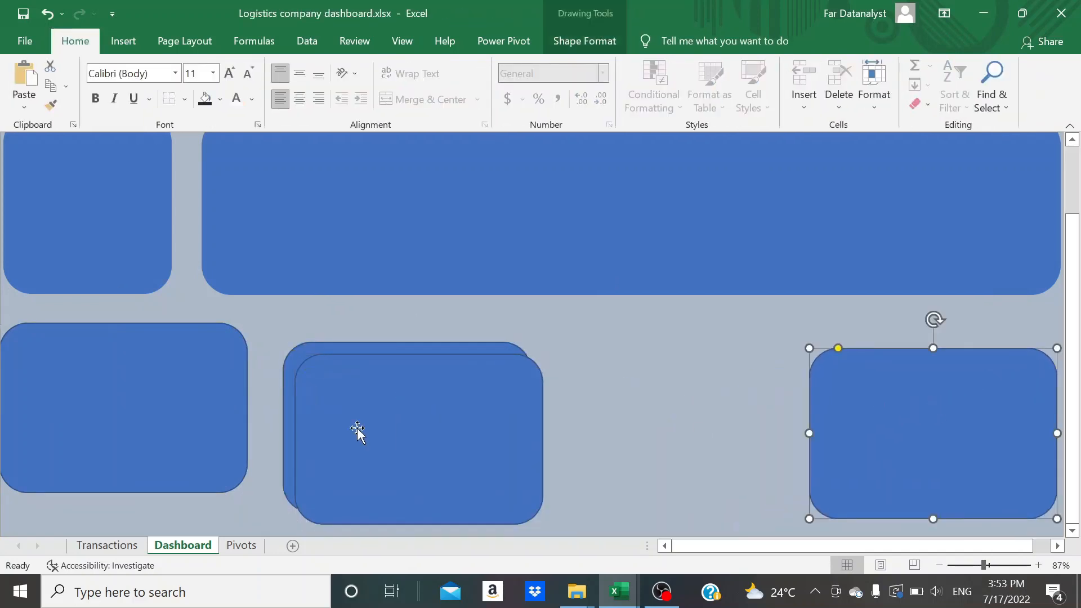
drag(357, 433, 609, 429)
drag(445, 429, 437, 434)
Collapse the ribbon and adjust the positions of the four lower rectangles into an approximately level row
scroll(543, 321, up, 3)
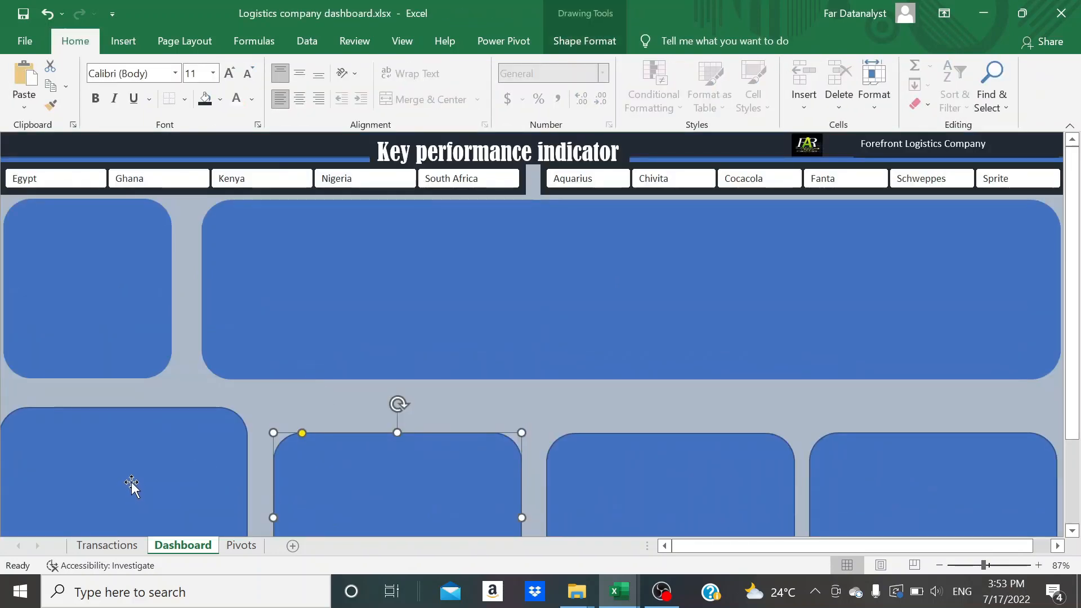
drag(133, 482, 133, 476)
double_click(90, 48)
drag(117, 367, 118, 404)
drag(373, 420, 379, 425)
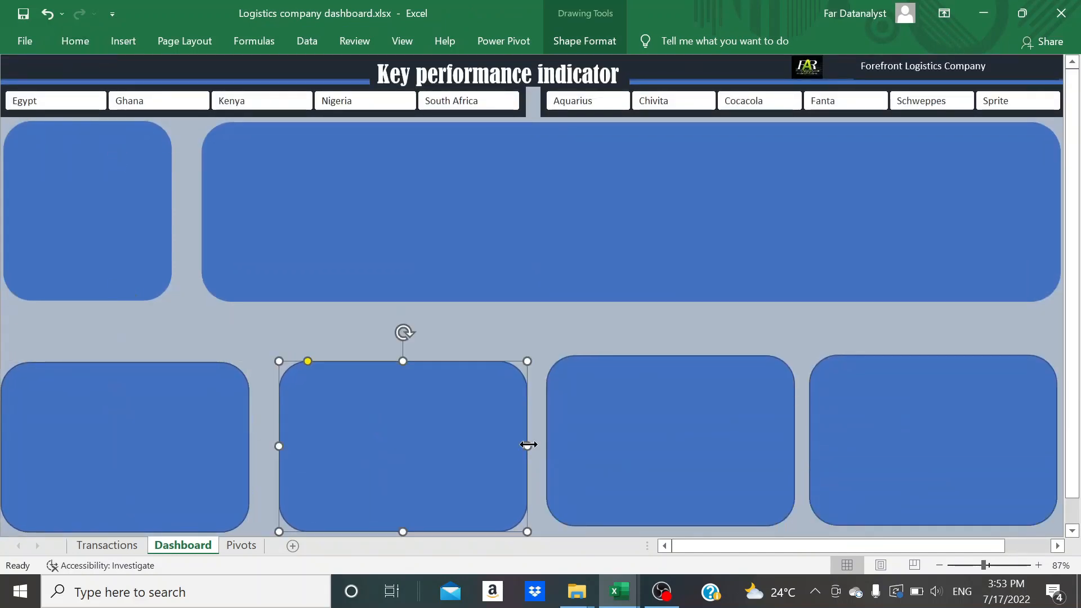
drag(651, 457, 651, 460)
drag(876, 428, 882, 432)
Shift the last lower rectangle slightly outward and align all four lower rectangles along their bottom edges
shift+click(782, 434)
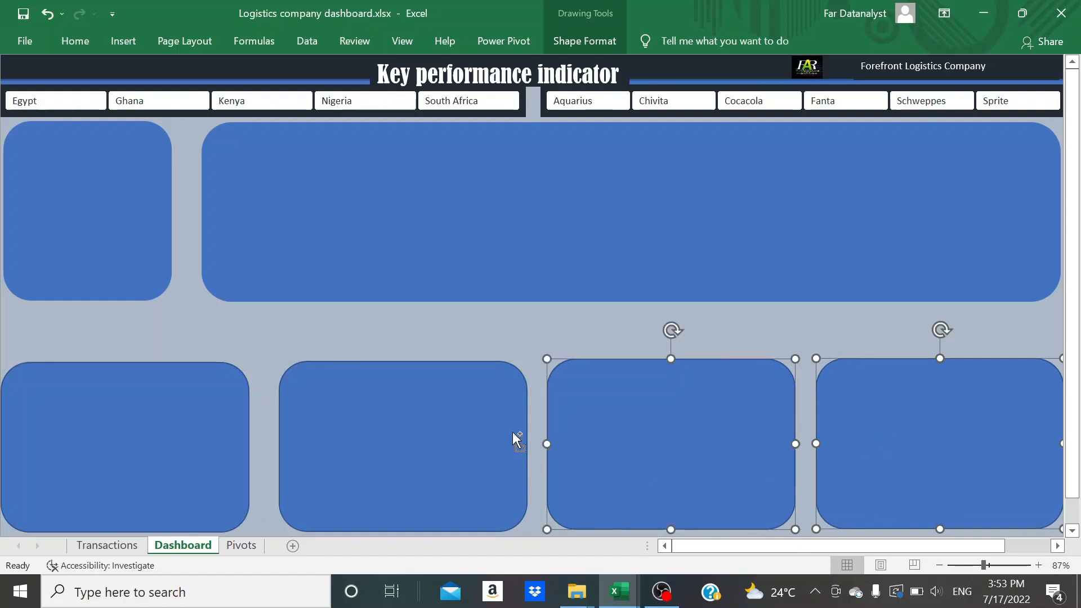
shift+click(509, 432)
shift+click(216, 465)
click(583, 45)
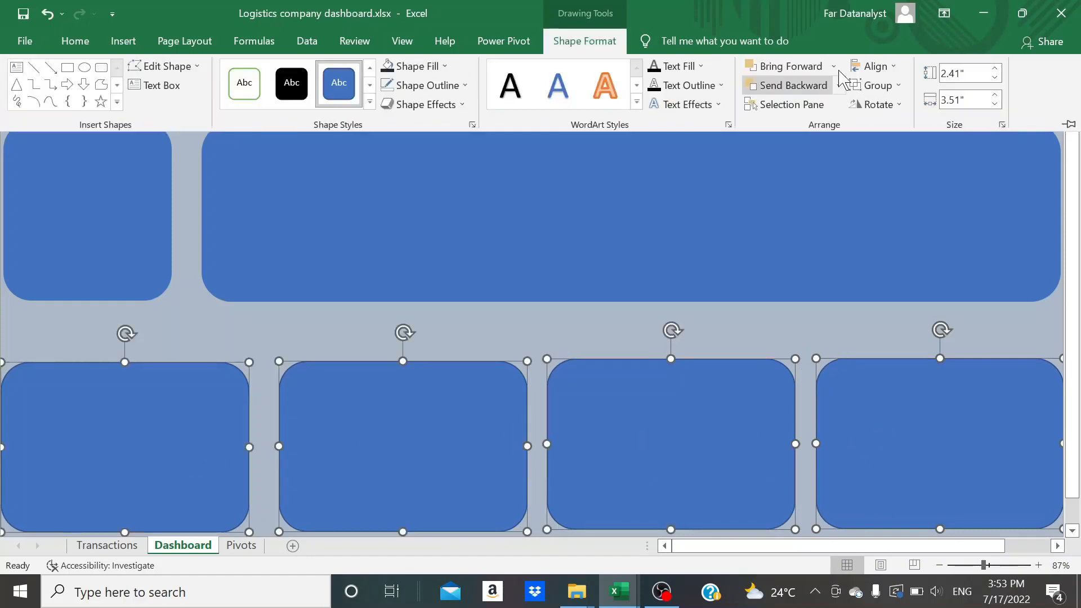
click(899, 71)
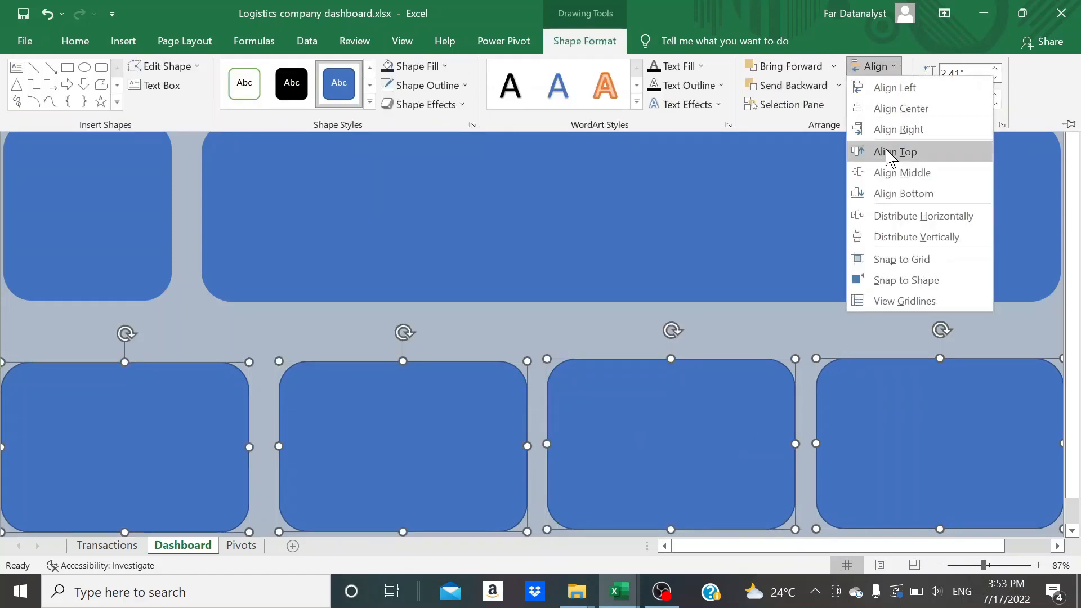
click(887, 189)
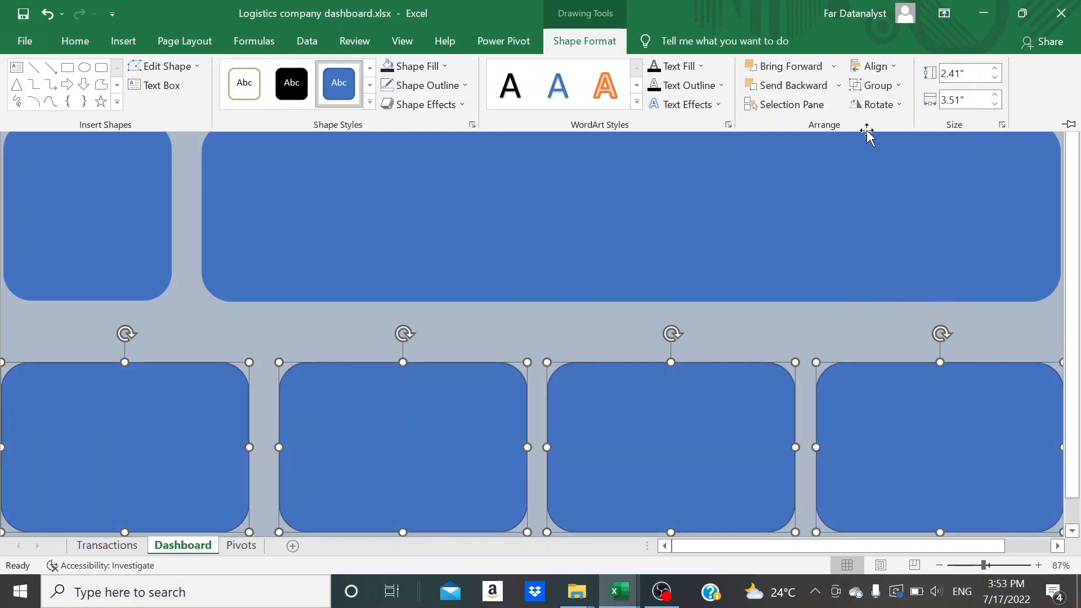
Distribute the four lower rectangles evenly, first horizontally and then vertically, and deselect them
click(874, 66)
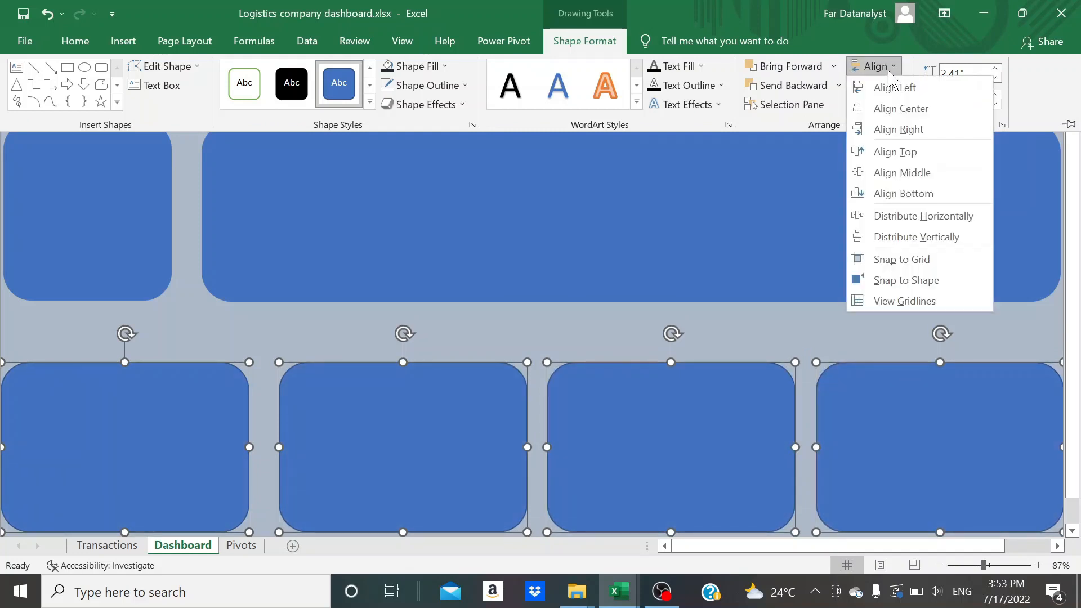
click(899, 217)
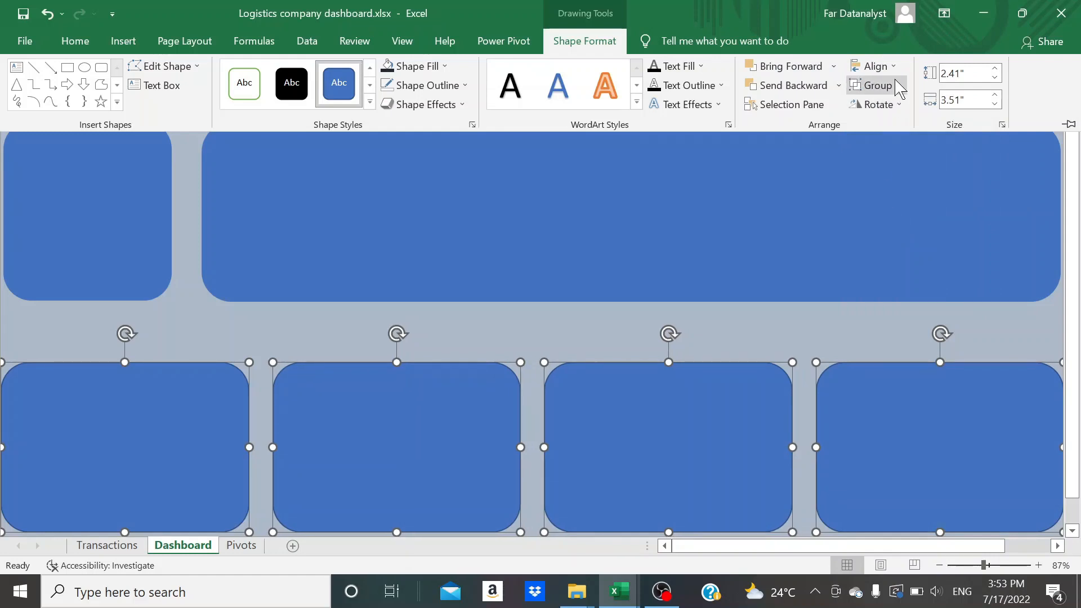
click(887, 67)
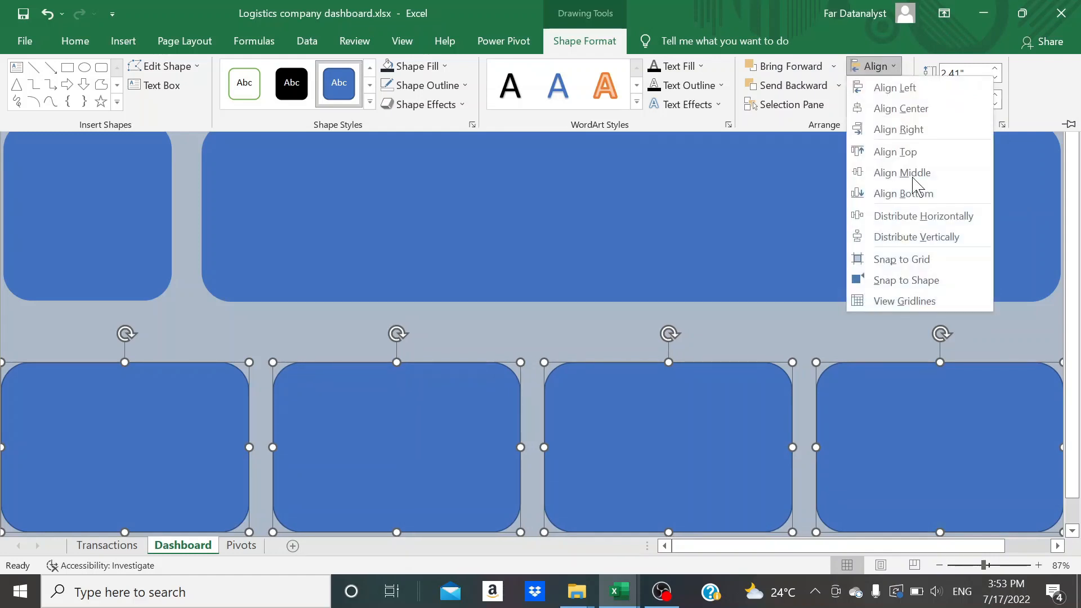
click(913, 236)
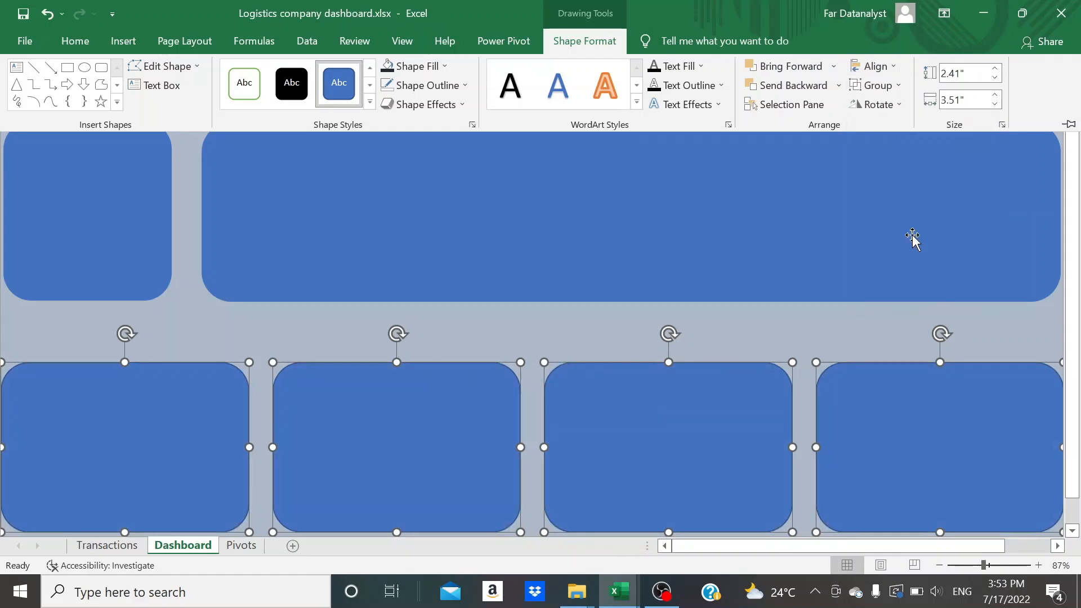
click(894, 85)
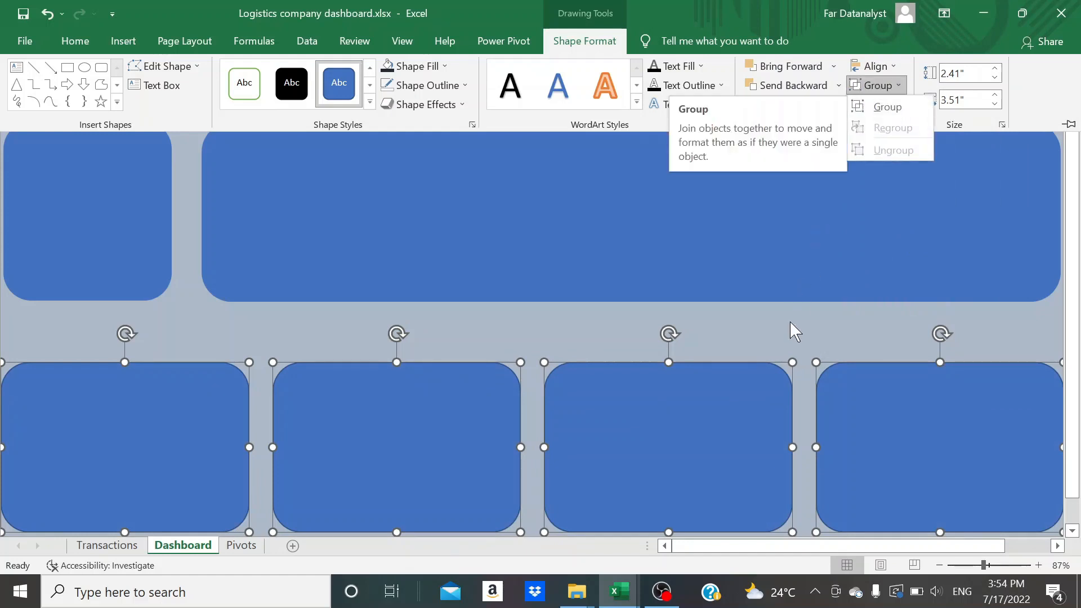
click(784, 336)
click(785, 337)
click(785, 337)
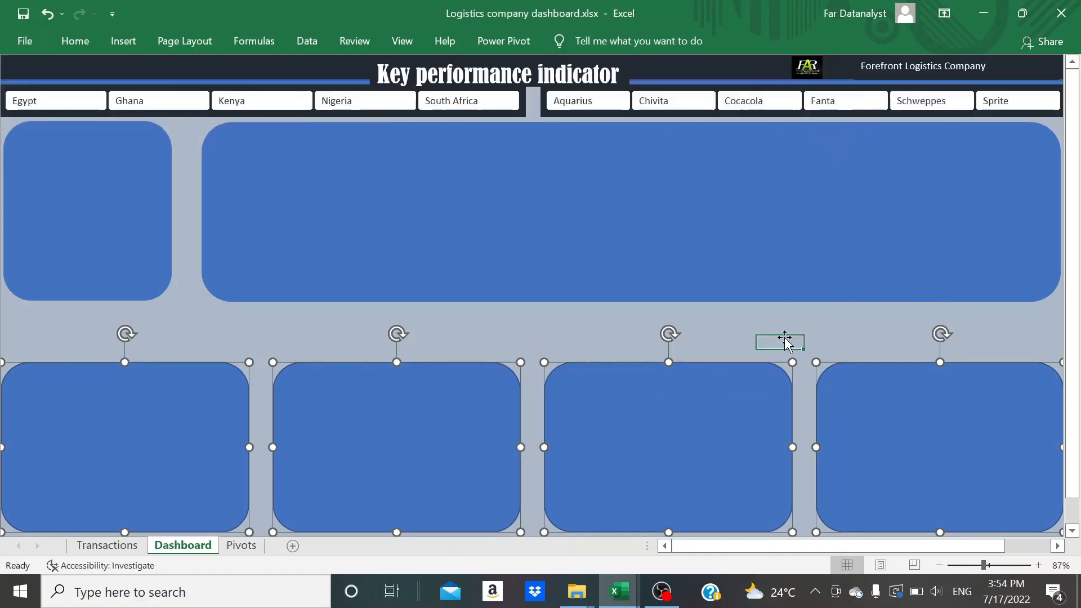
Remove the outline from all four rectangles in the lower row
scroll(519, 309, down, 1)
click(228, 385)
ctrl+click(417, 397)
ctrl+click(670, 411)
ctrl+click(876, 421)
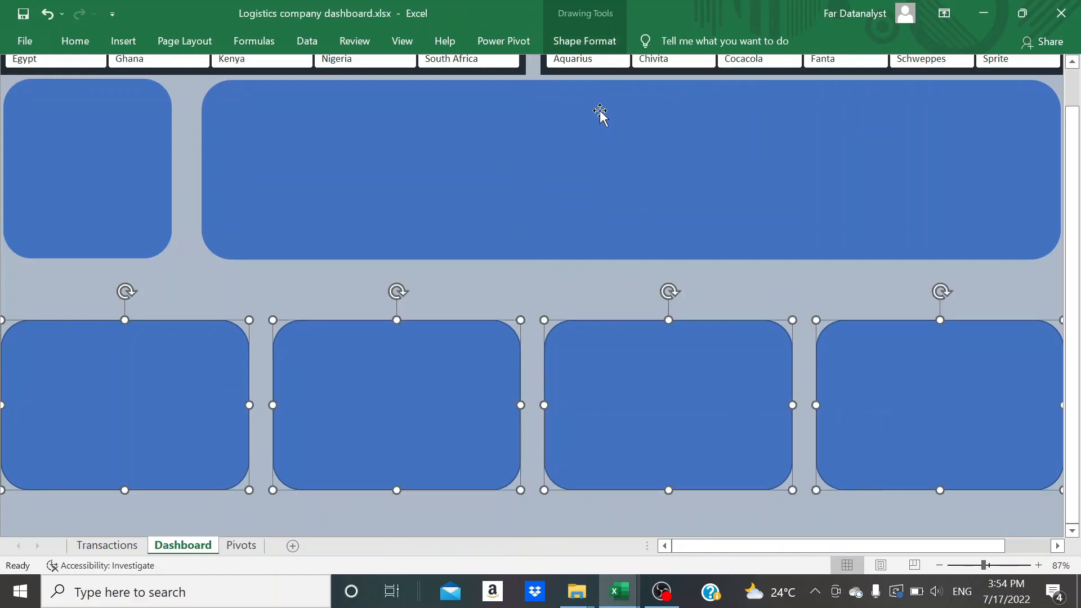
click(584, 41)
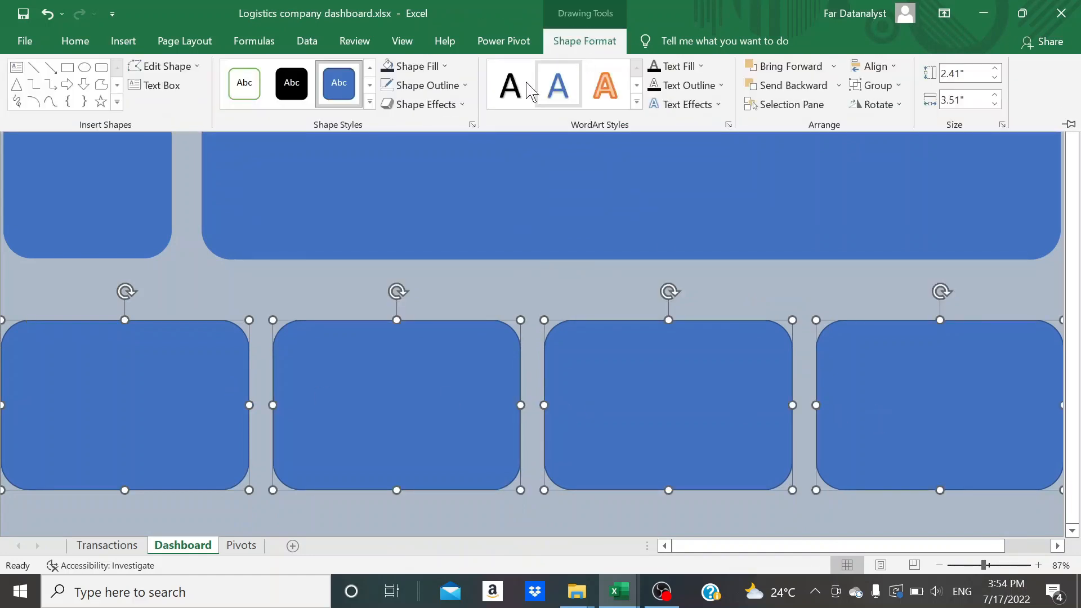
click(466, 90)
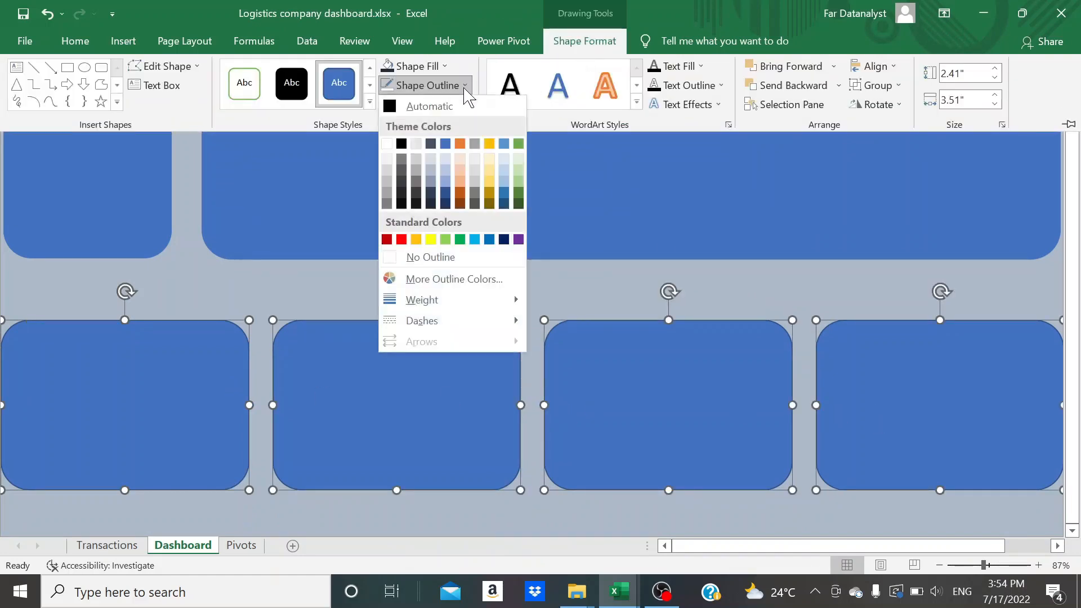
click(417, 260)
click(528, 280)
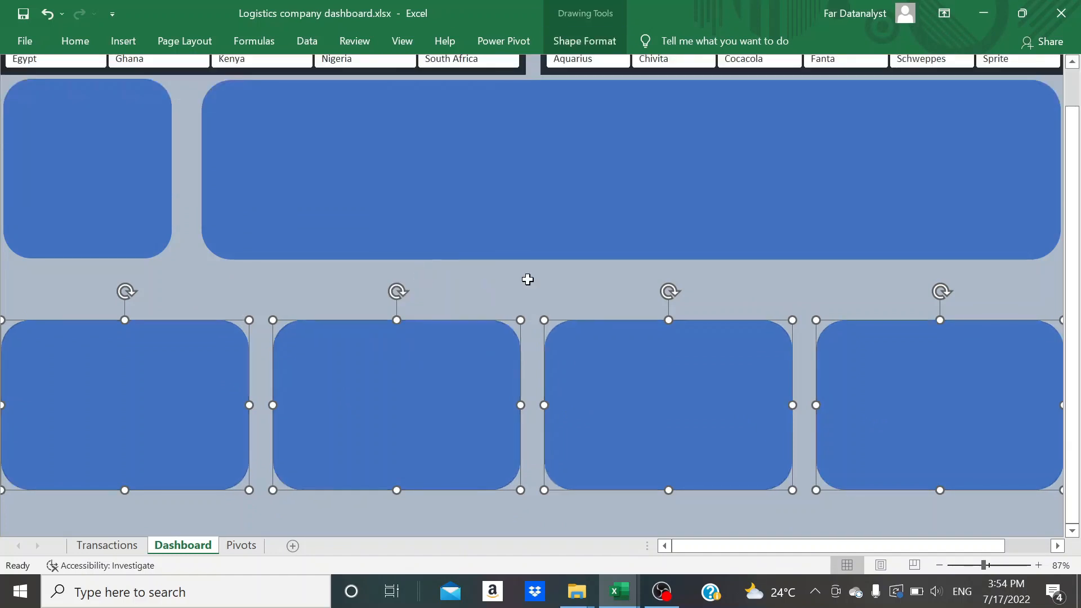
click(529, 284)
Apply the first outer shadow preset to all six dashboard rectangles and deselect them
scroll(528, 279, up, 1)
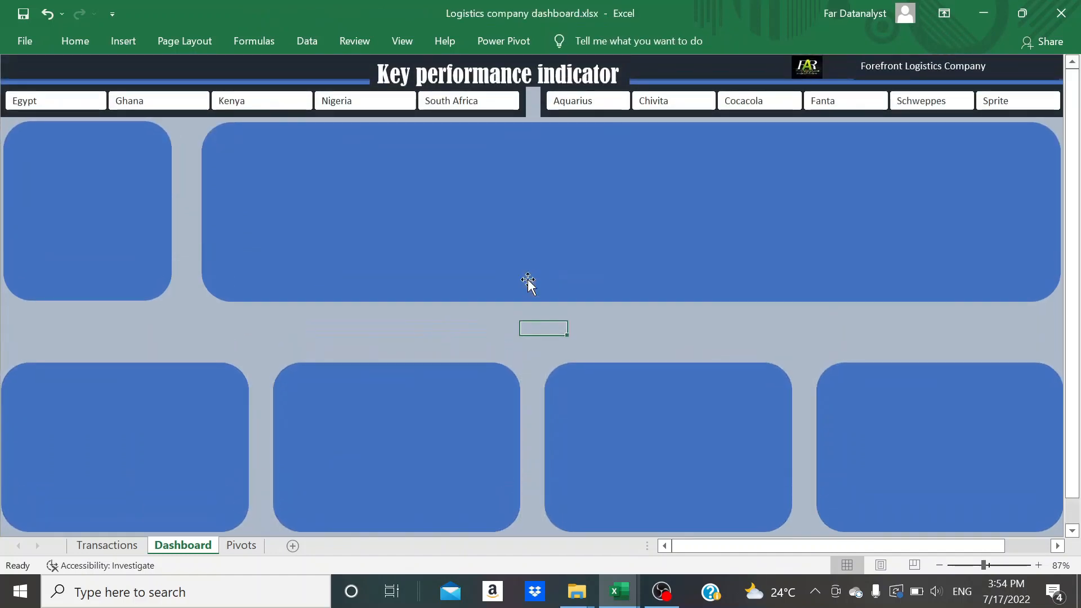
click(147, 247)
ctrl+click(253, 253)
ctrl+click(194, 434)
ctrl+click(346, 466)
ctrl+click(624, 450)
ctrl+click(887, 436)
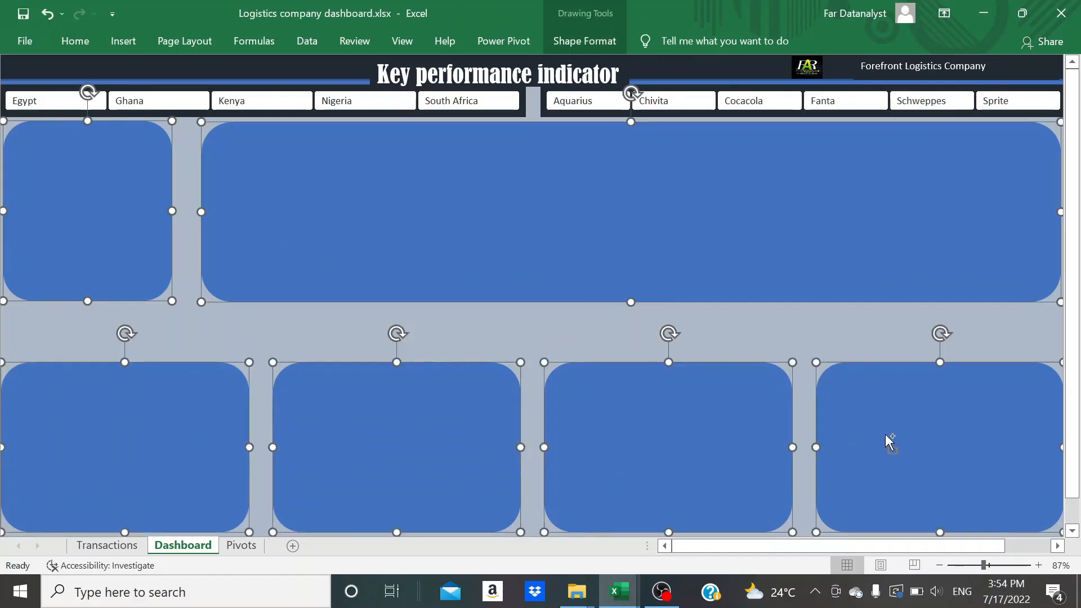
click(596, 37)
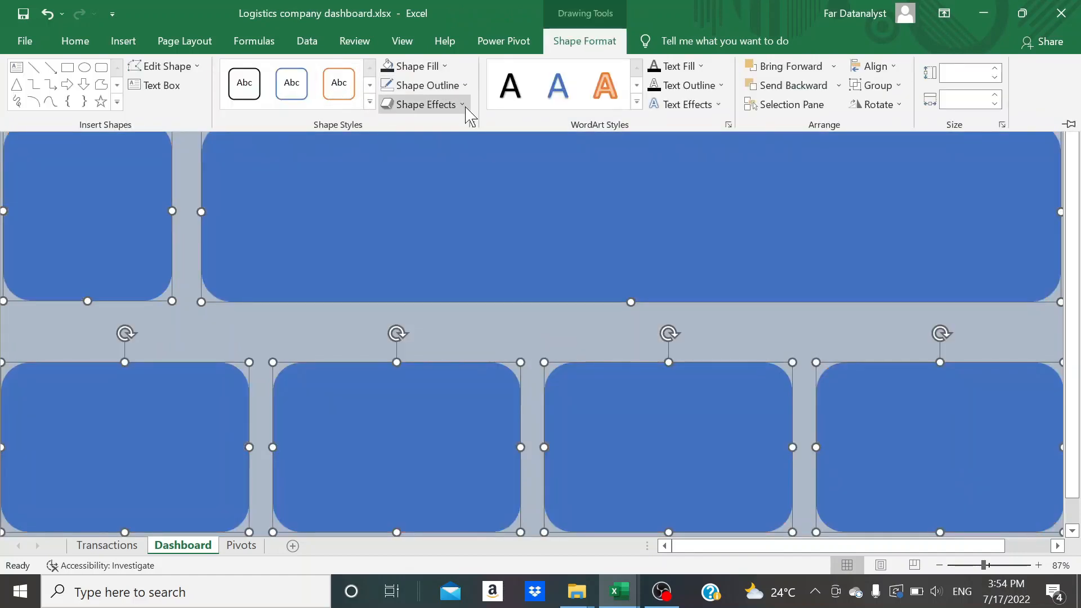
click(466, 108)
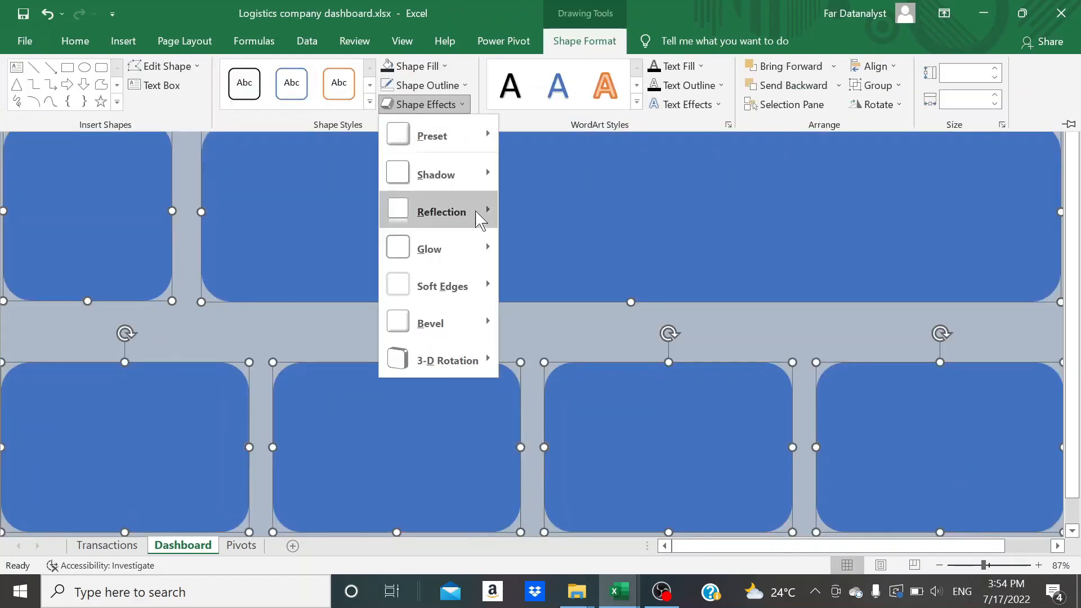
mouse_move(484, 175)
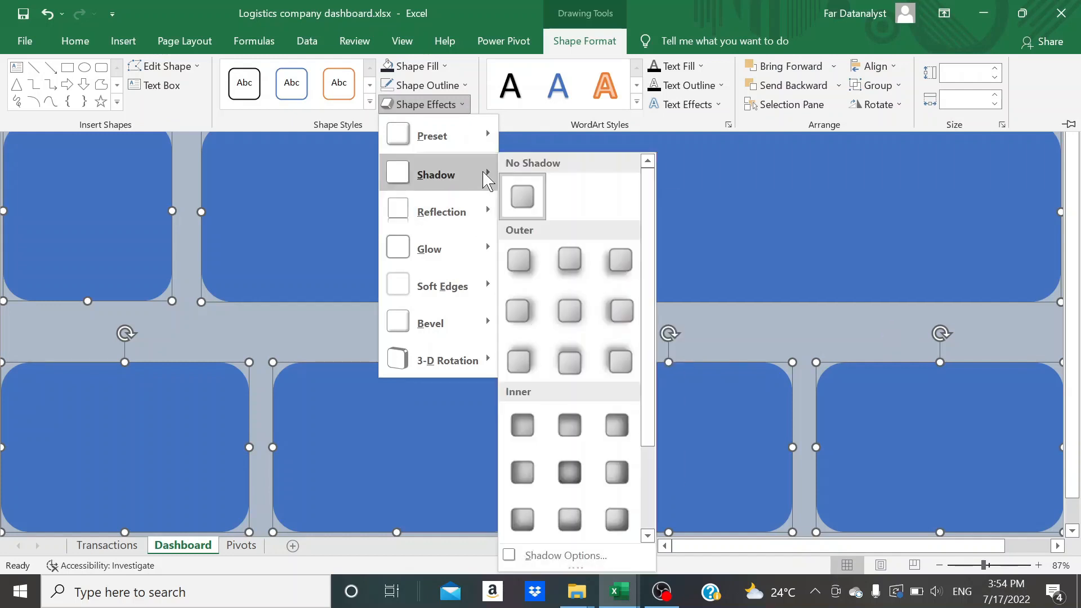
click(523, 258)
click(403, 333)
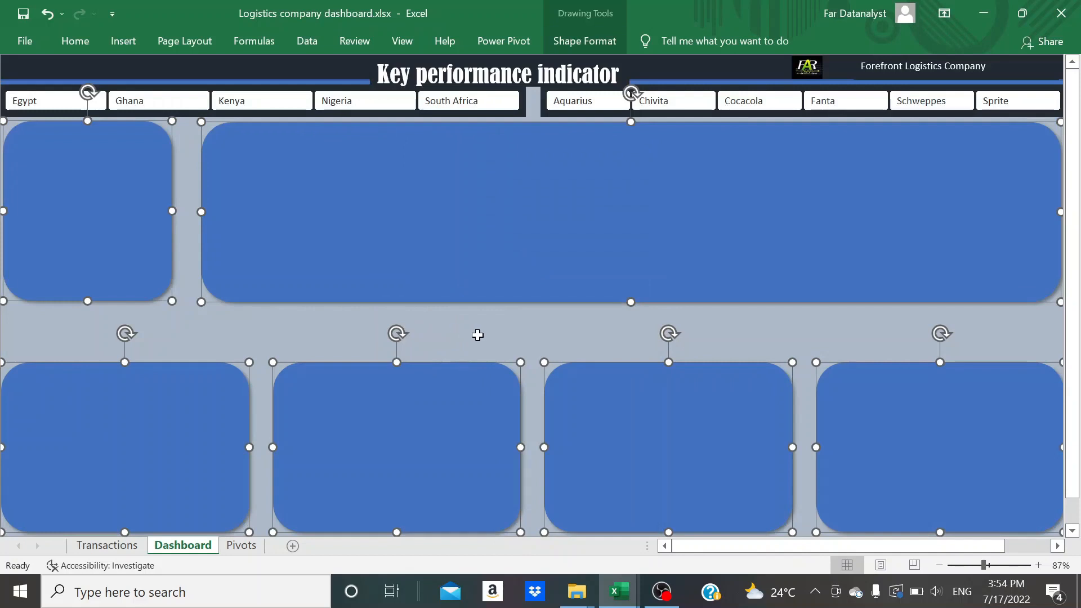
click(208, 337)
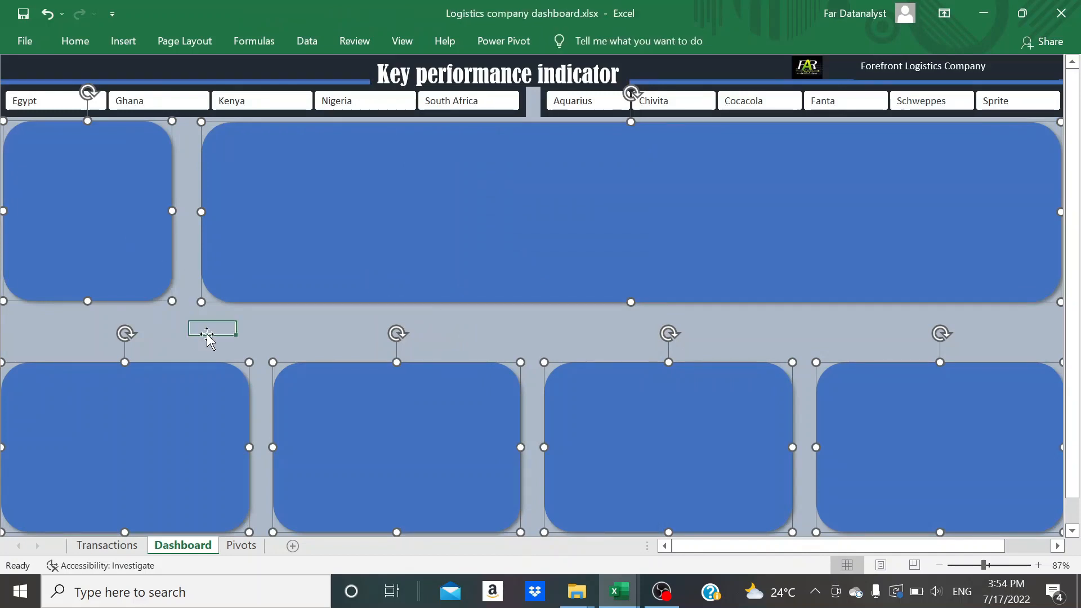
Fill the small upper rectangle and the first three lower rectangles with the lightest tint of the theme blue, and collapse the ribbon
click(119, 231)
ctrl+click(123, 399)
ctrl+click(388, 463)
ctrl+click(625, 470)
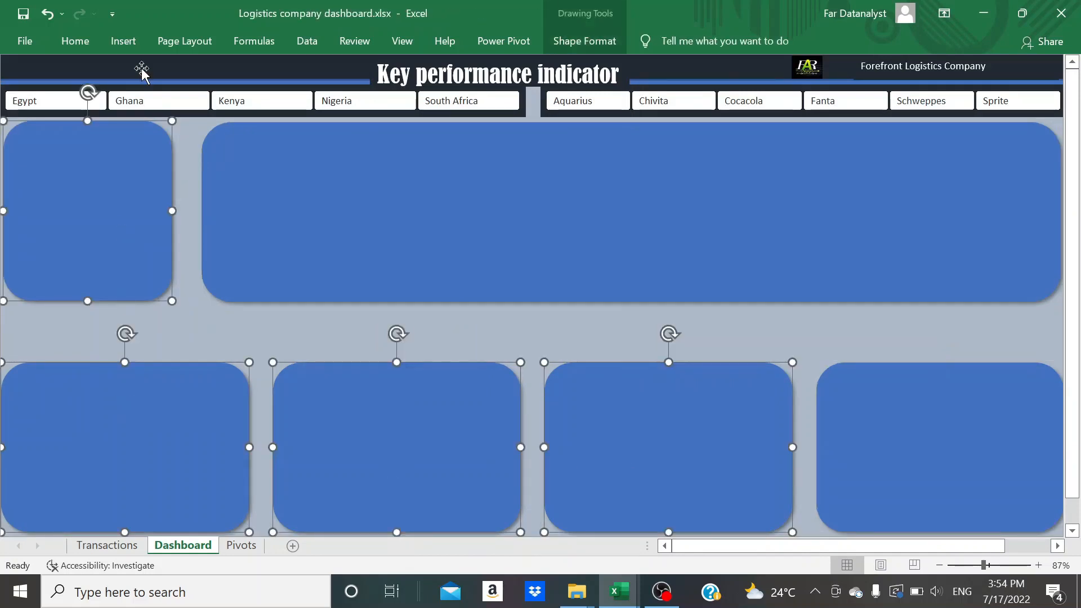
click(68, 43)
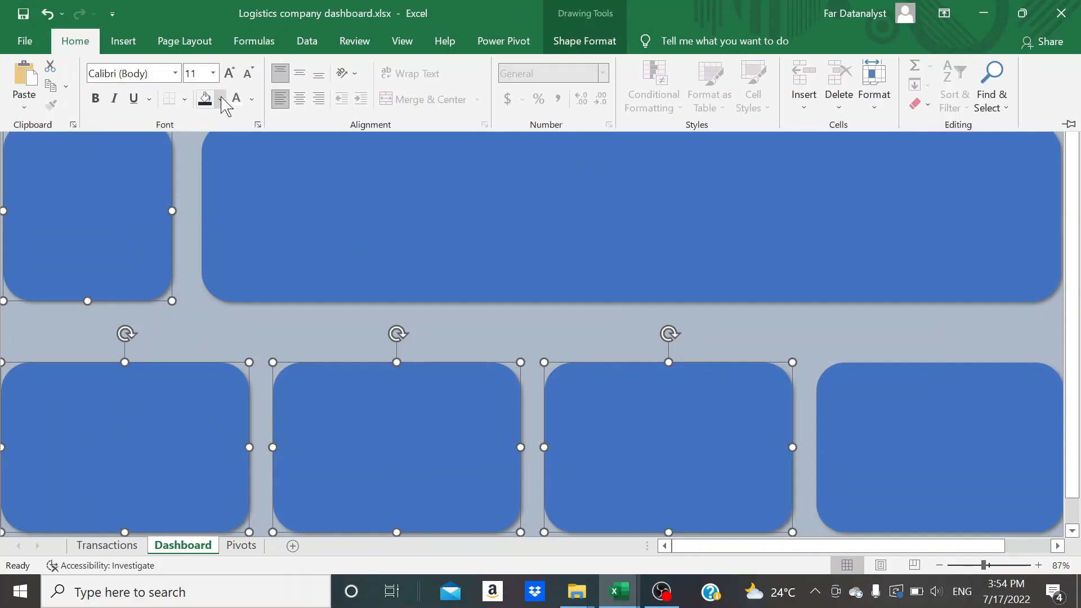
click(220, 99)
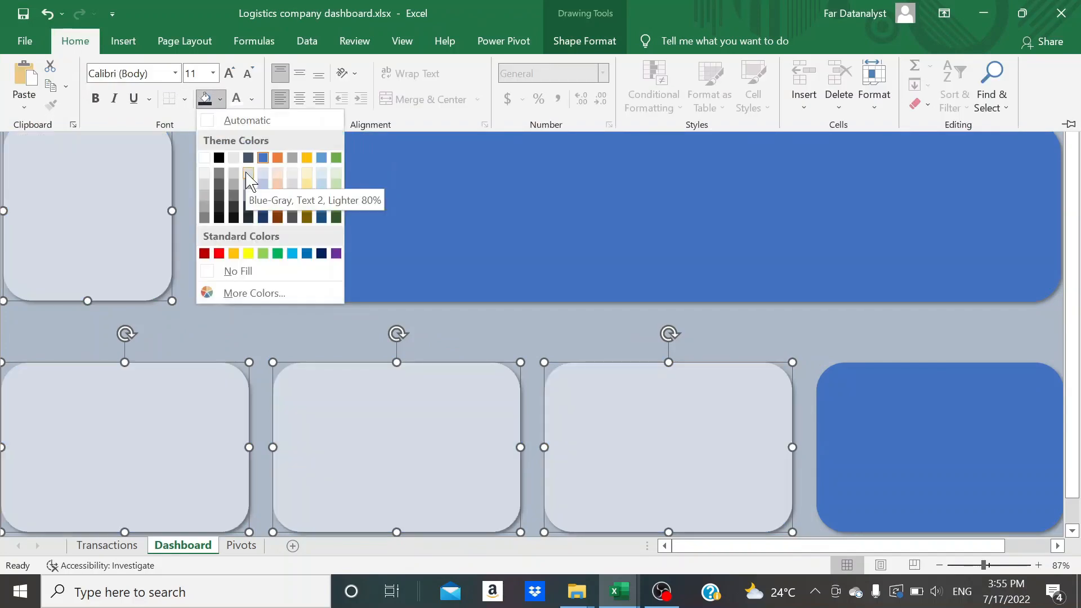
click(265, 173)
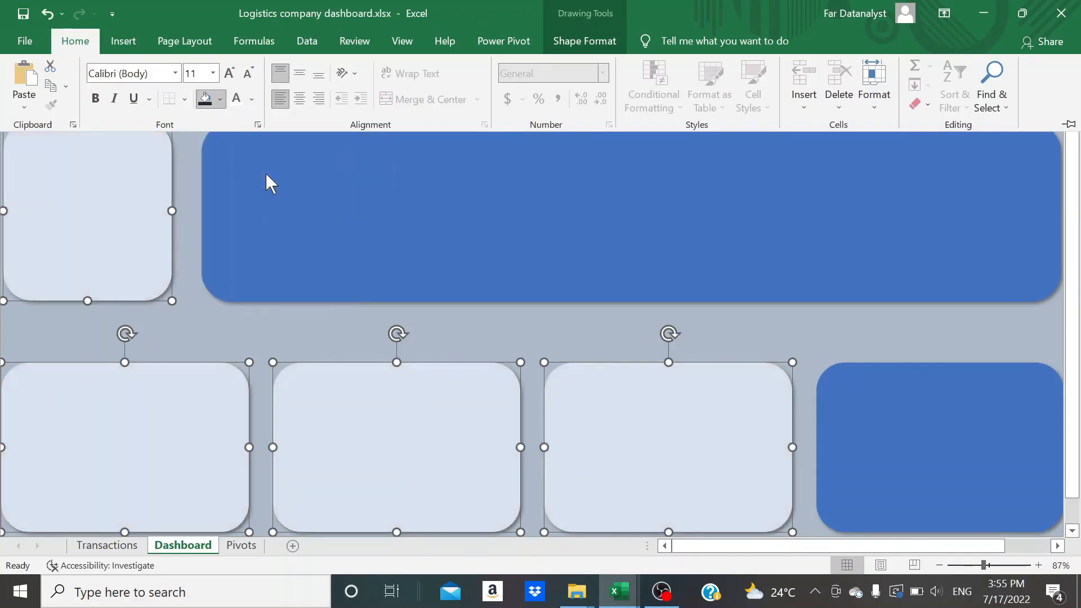
key(ctrl+F1)
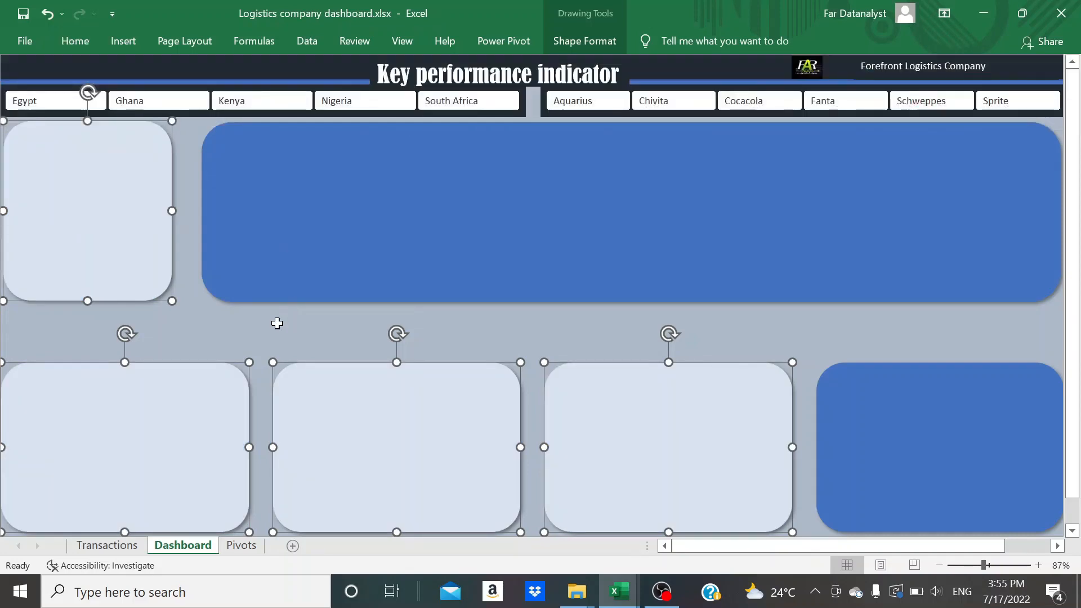
Fill the large upper rectangle and the last lower rectangle with a custom near-black navy colour entered as a hex code
click(859, 394)
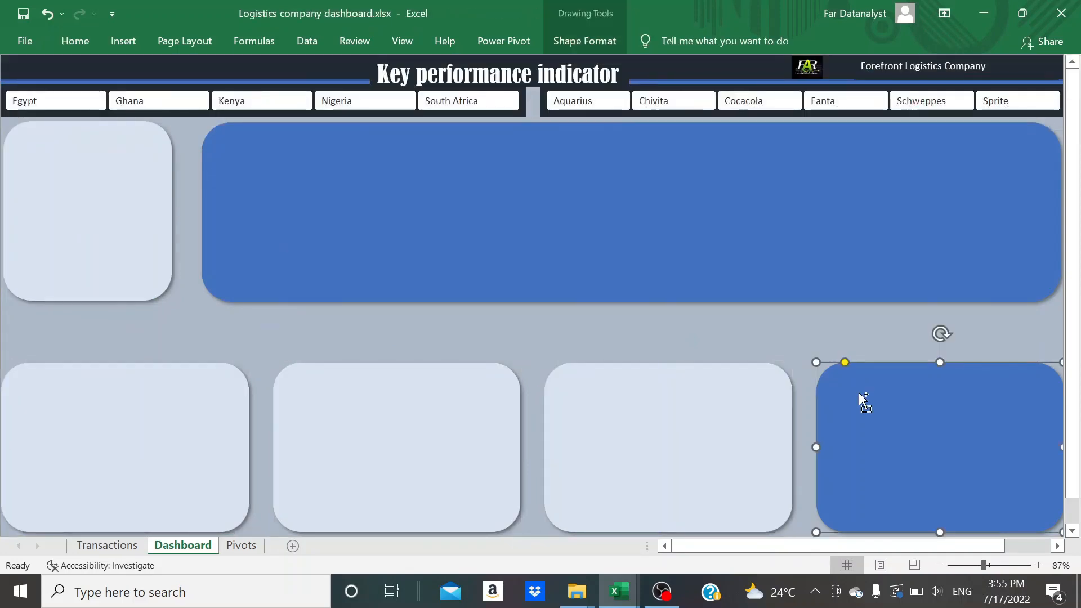
ctrl+click(782, 270)
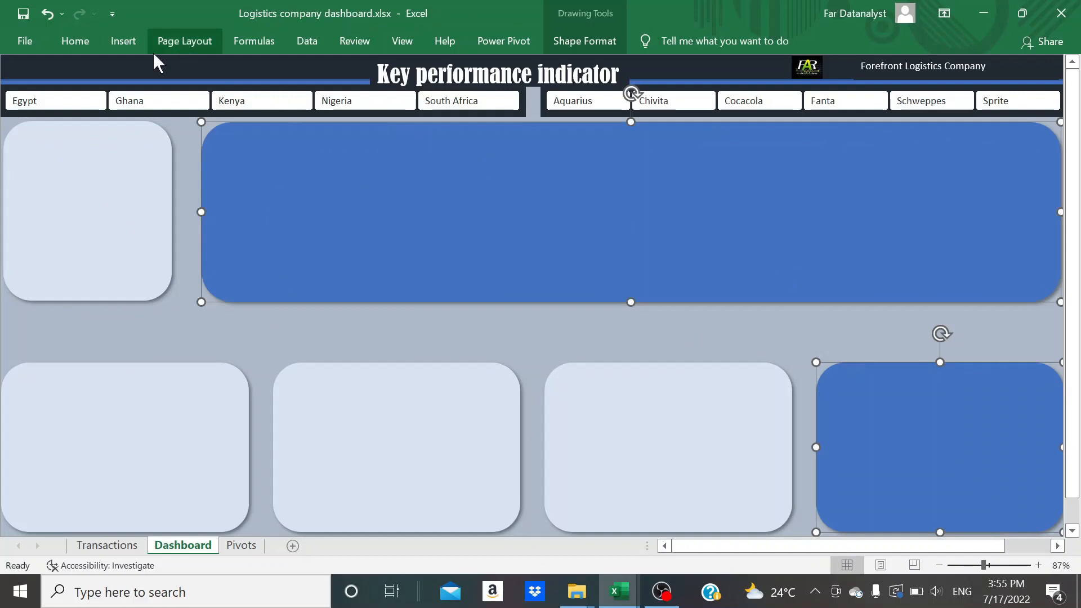
click(72, 40)
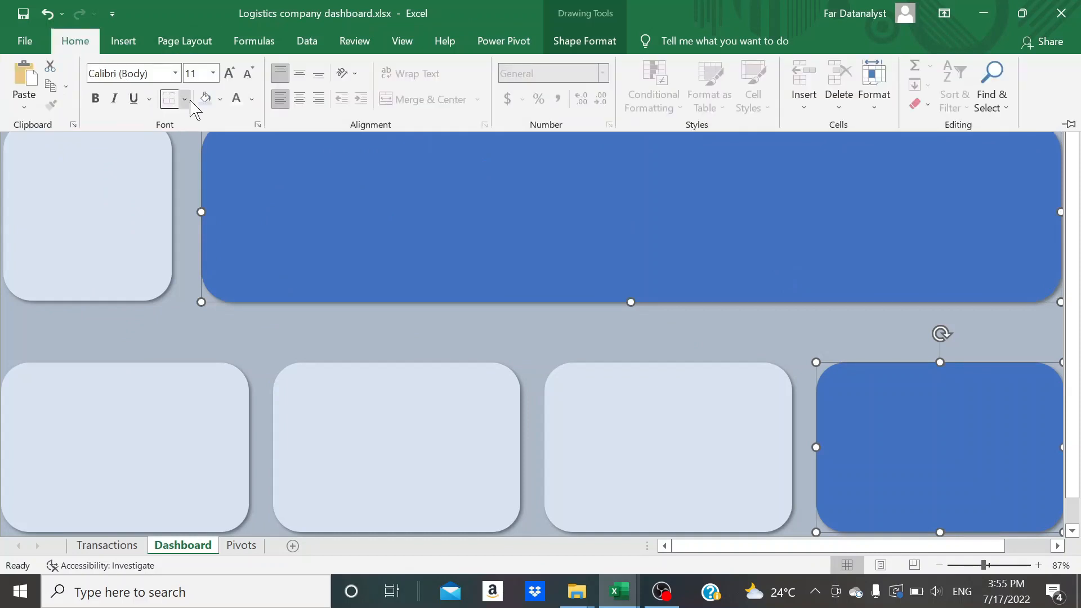
click(220, 99)
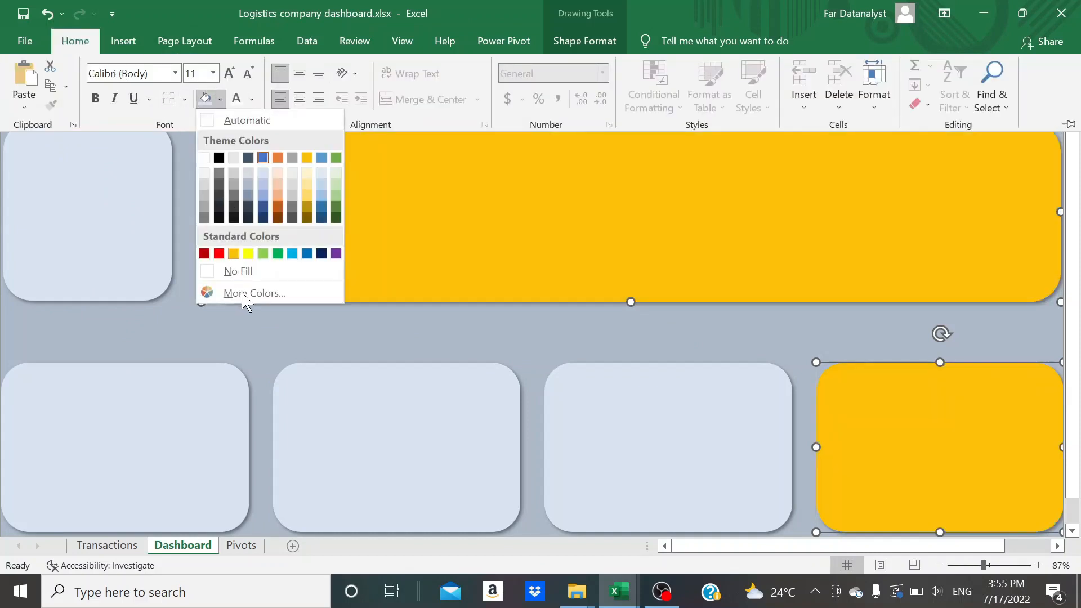
click(242, 293)
click(634, 396)
key(BackSpace)
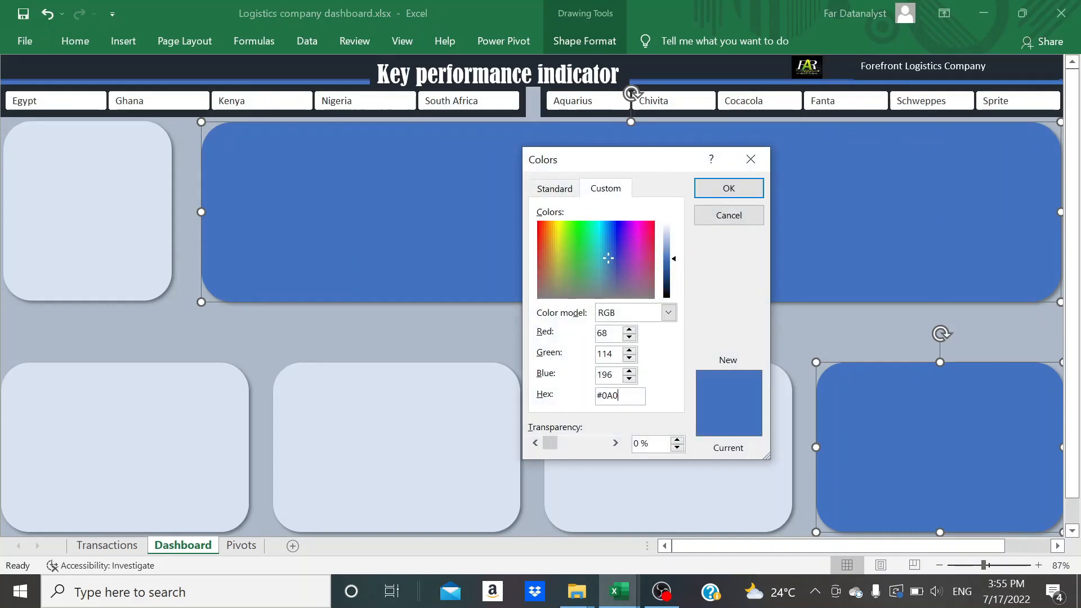
click(727, 188)
click(567, 345)
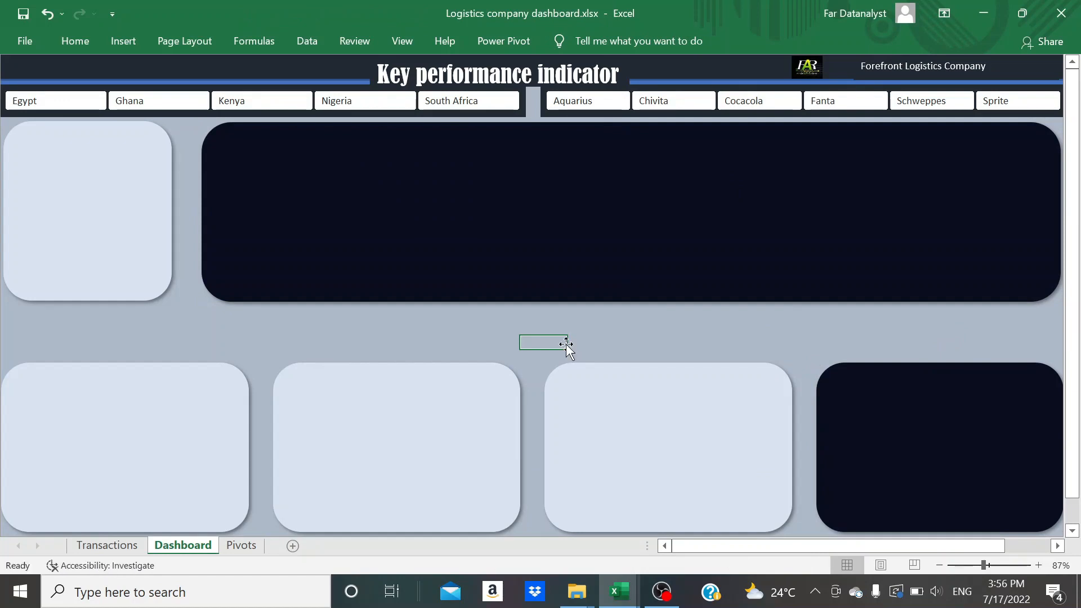
Move the small upper rectangle slightly down to line up with the large rectangle beside it
click(130, 266)
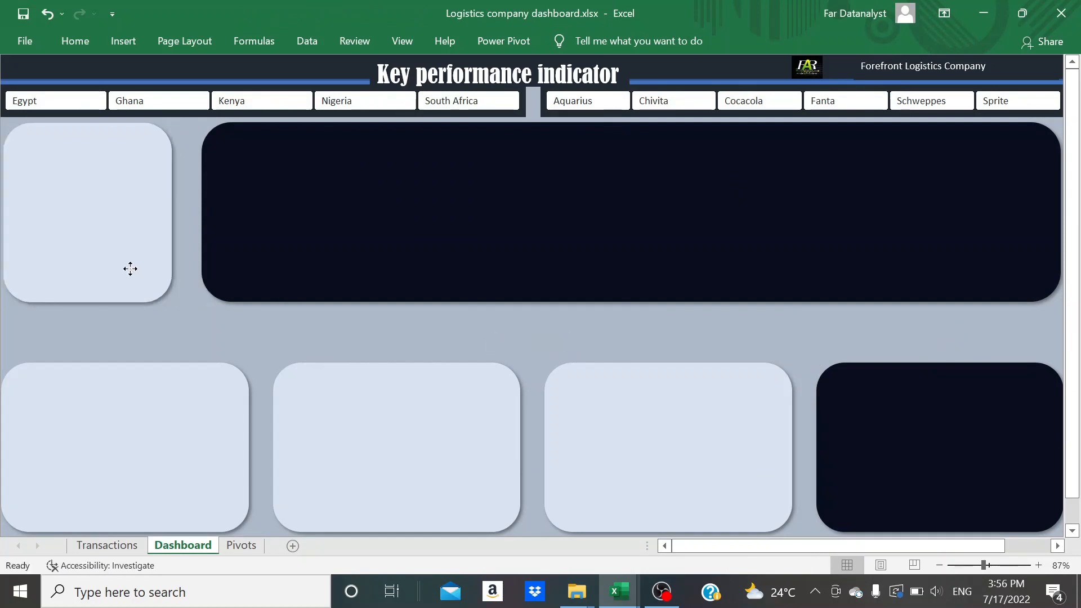
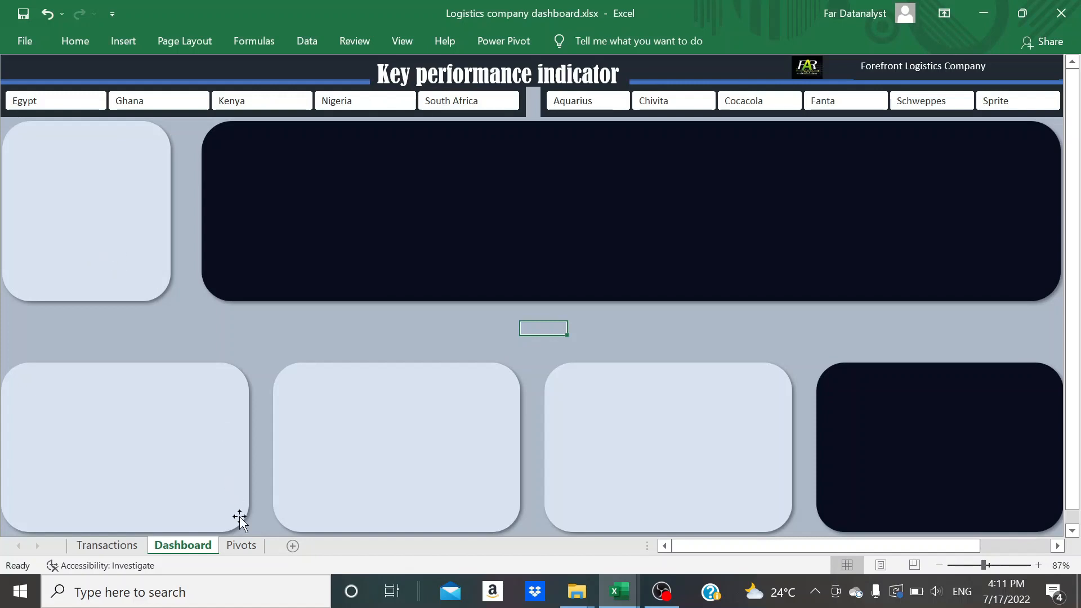
Build the empty PivotTable on the Pivots sheet with Country in the rows and the sum of Profit as values
click(241, 545)
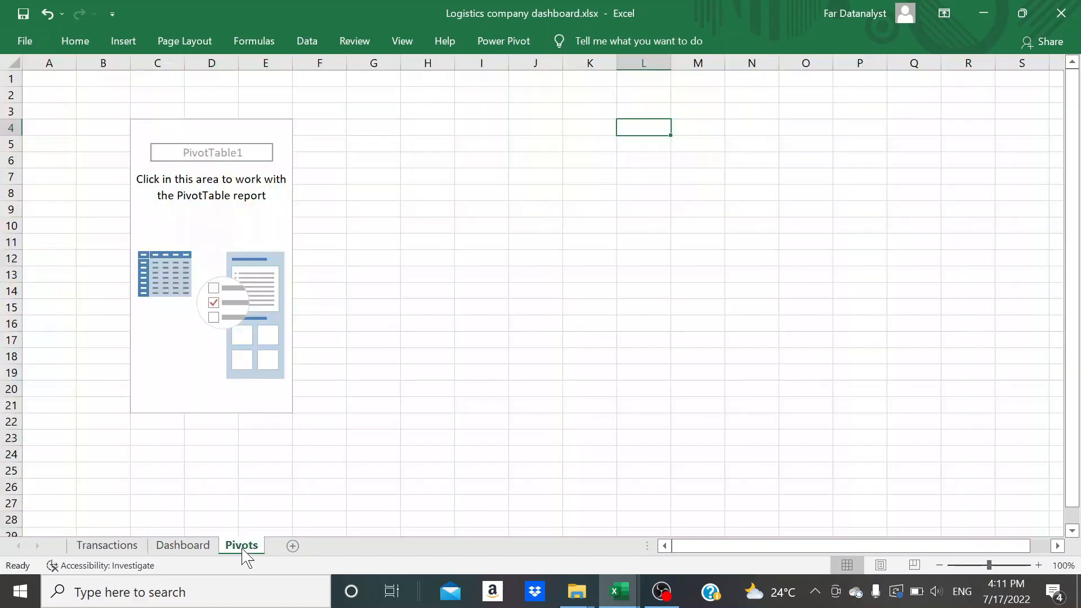
click(231, 209)
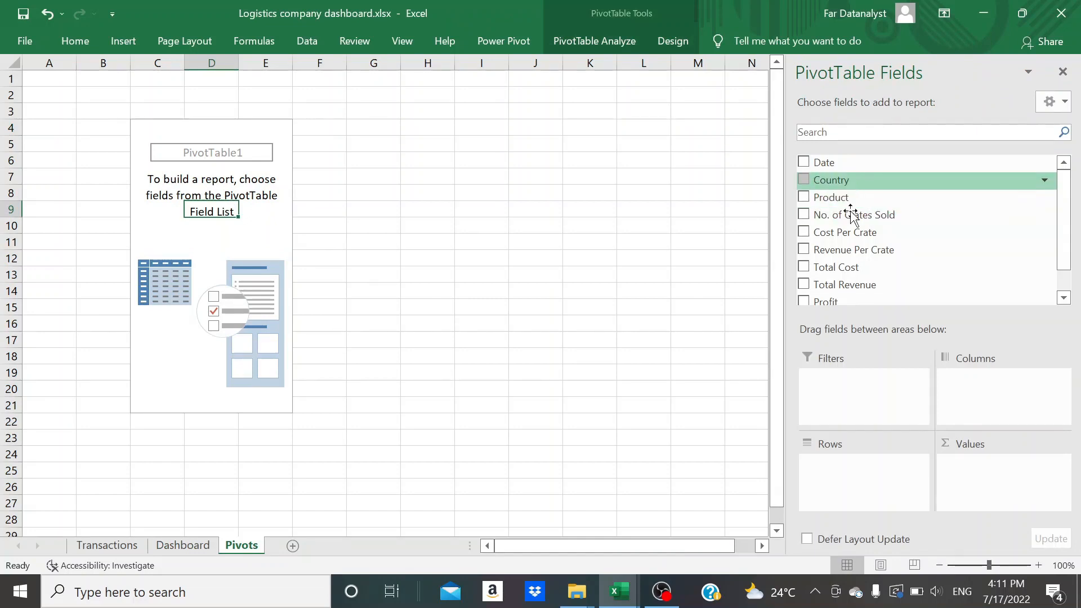
drag(851, 215, 838, 529)
drag(834, 489, 837, 495)
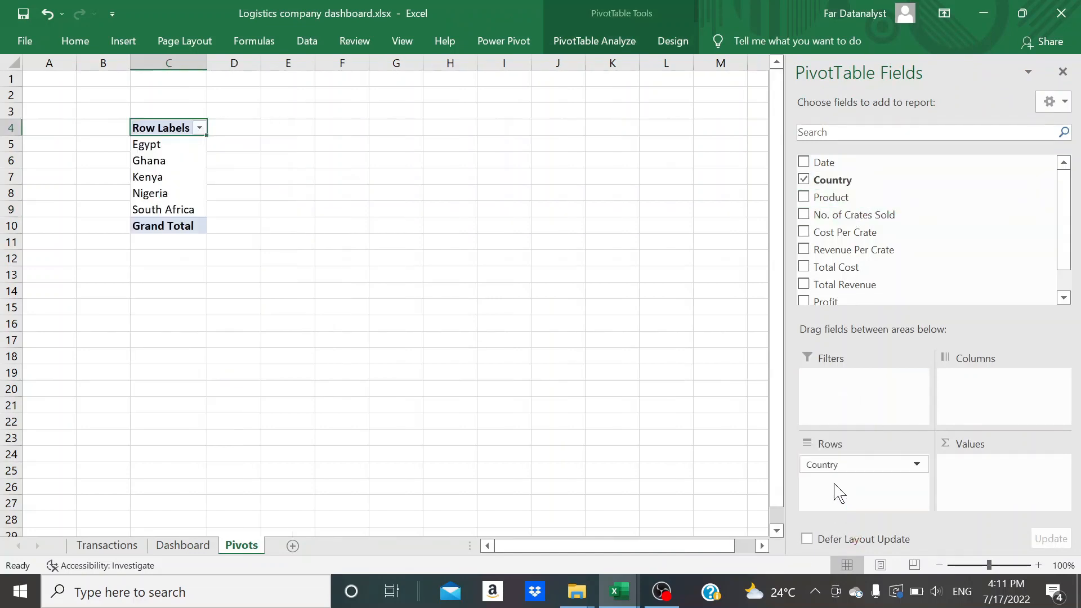
scroll(871, 276, down, 1)
drag(867, 276, 977, 505)
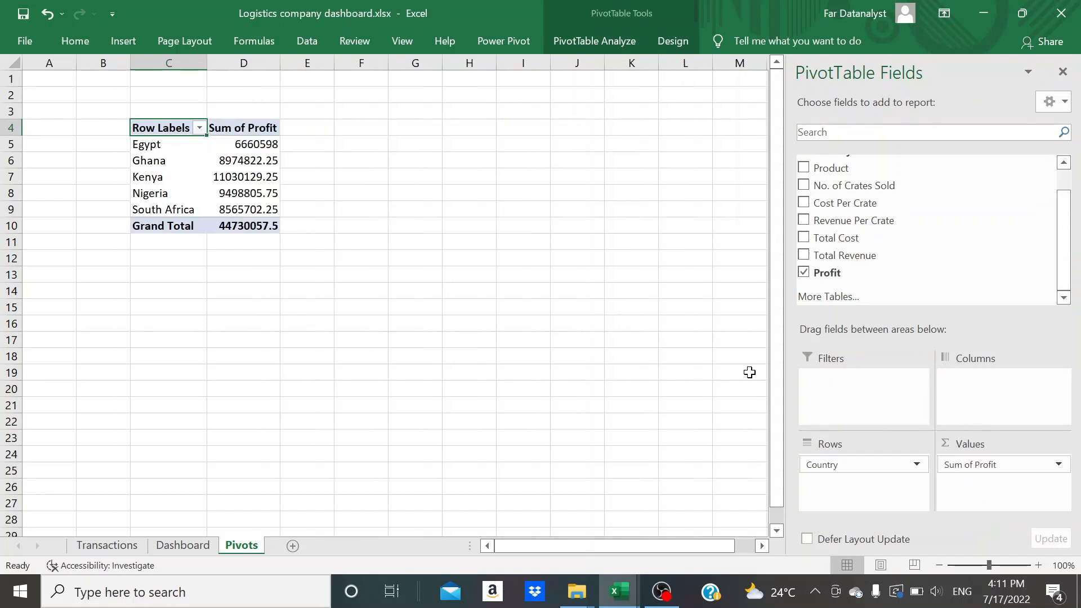
Show the PivotTable's Sum of Profit values as % of Column Total
click(254, 148)
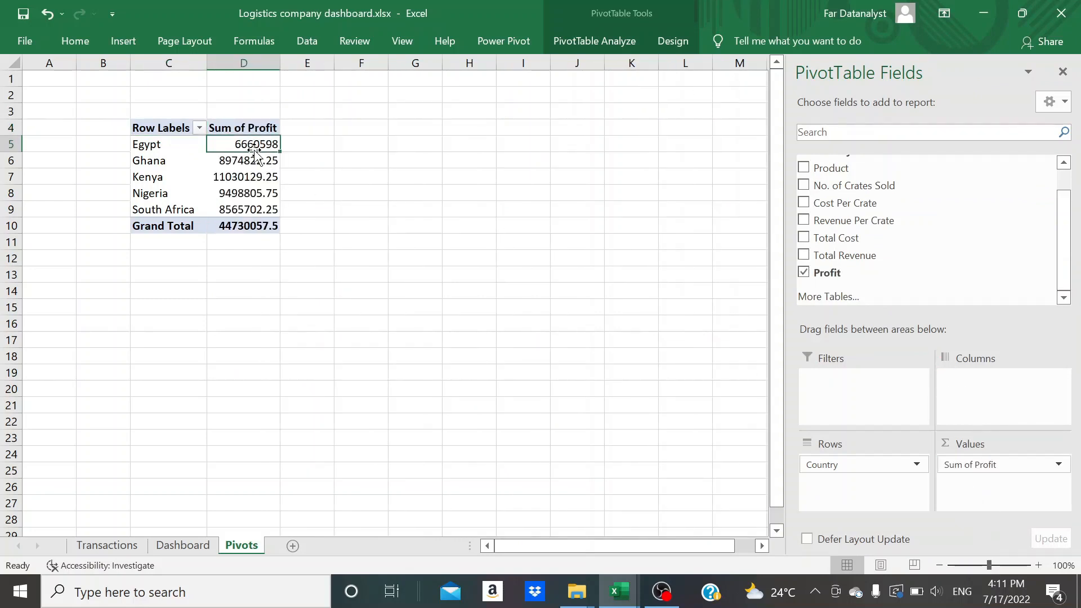
click(245, 124)
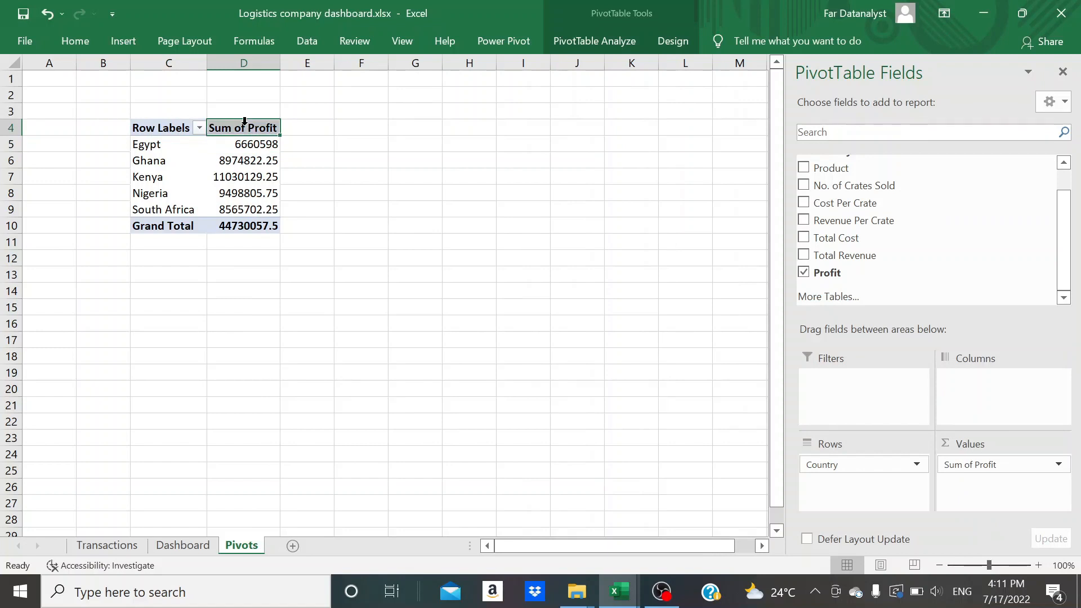
click(242, 147)
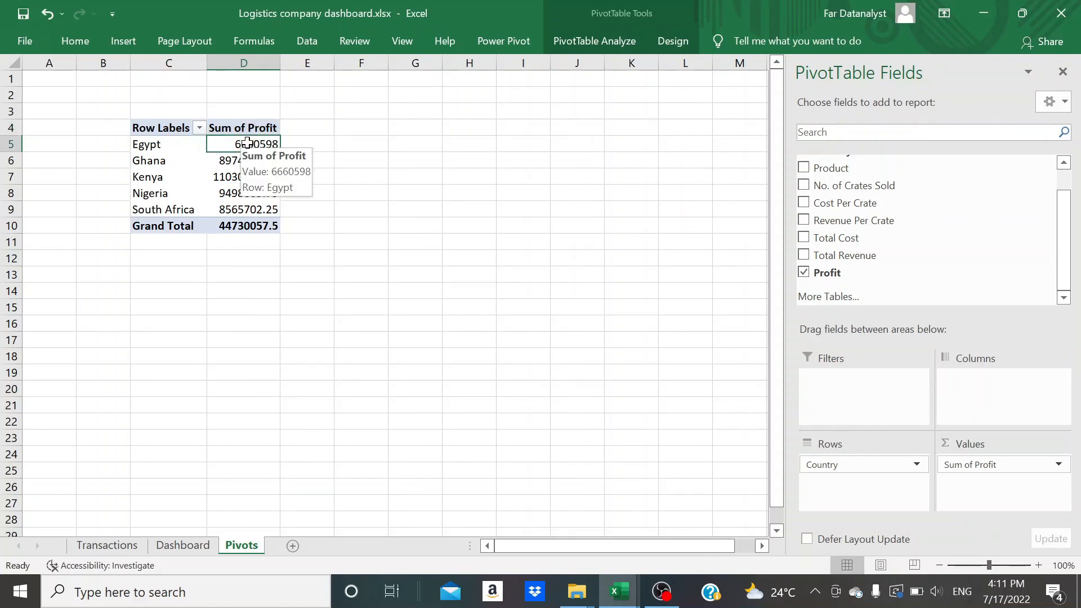
right_click(243, 142)
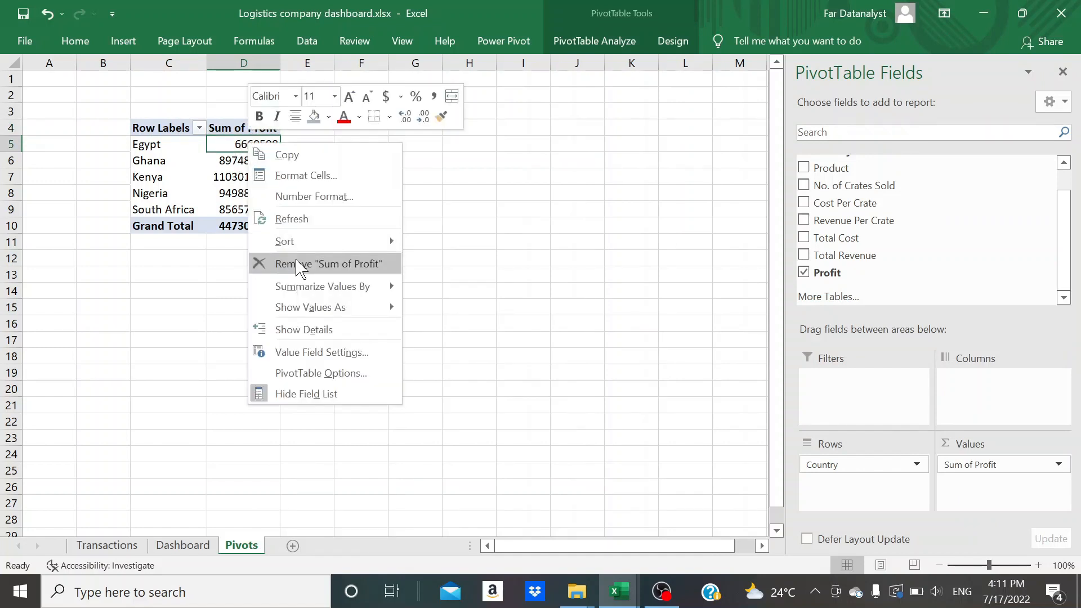
mouse_move(349, 307)
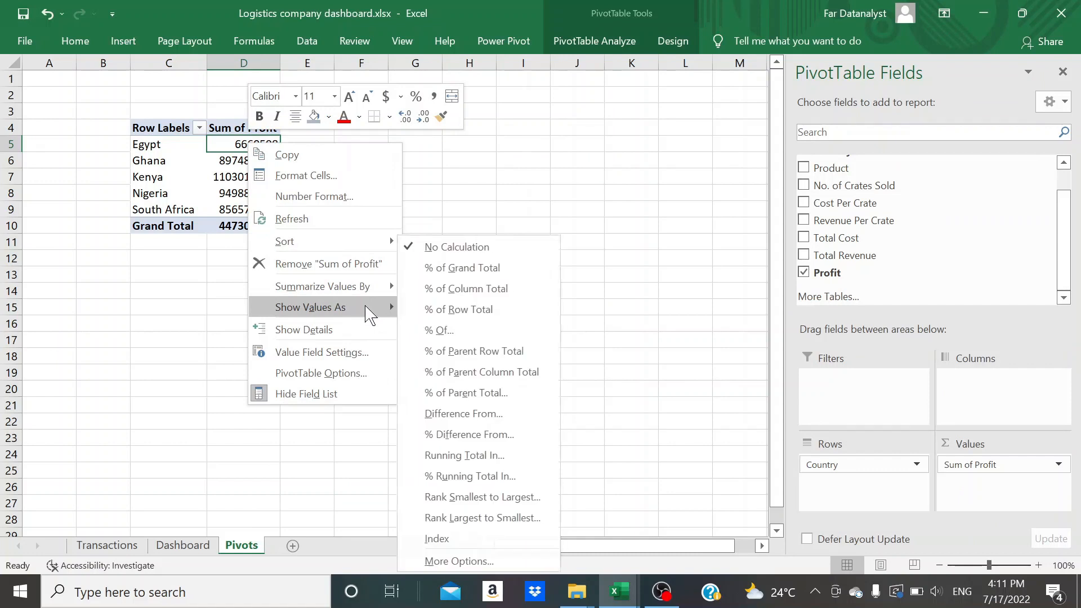
click(463, 291)
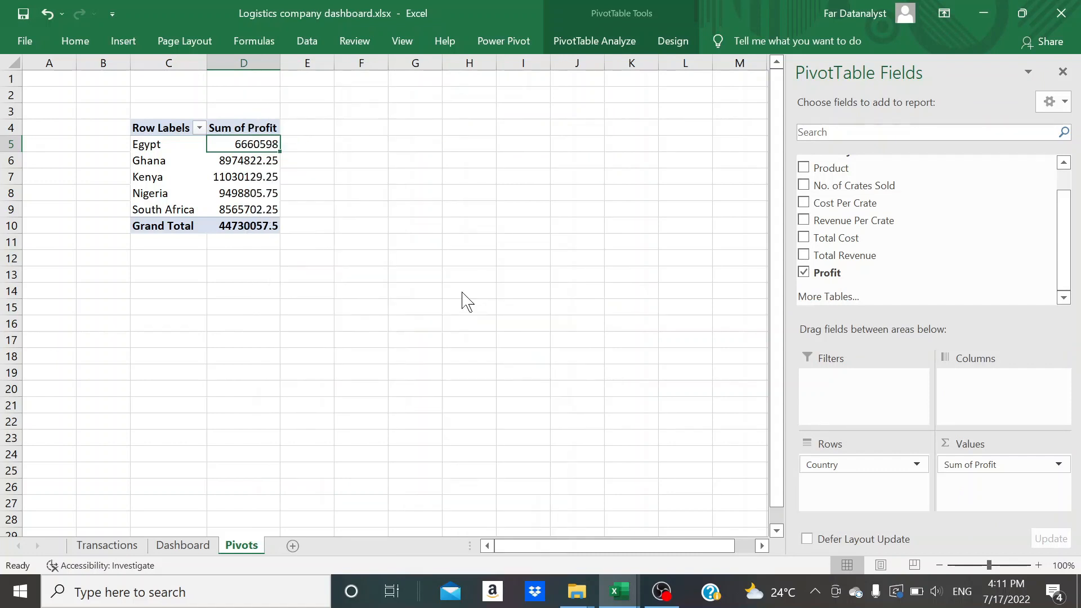
click(263, 206)
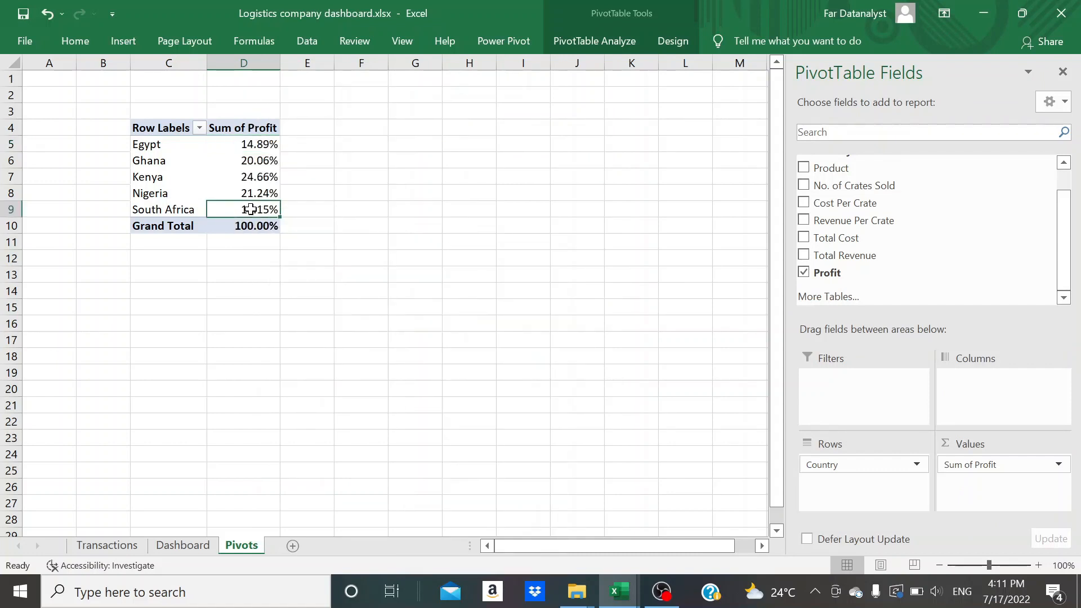
mouse_move(265, 210)
click(257, 177)
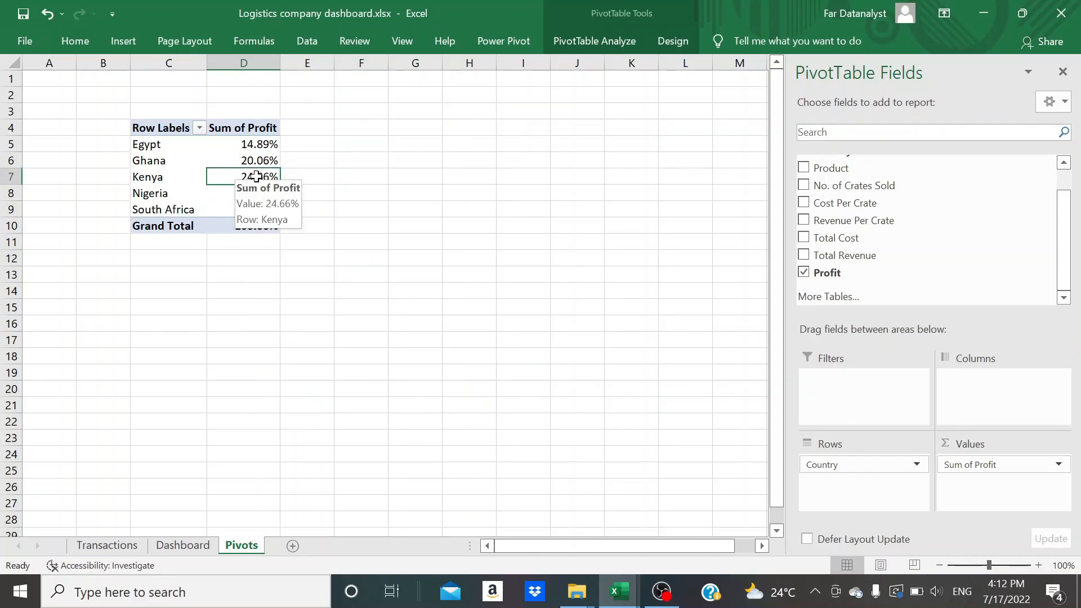
Insert a 2-D pie chart from the profit-by-country PivotTable
click(122, 39)
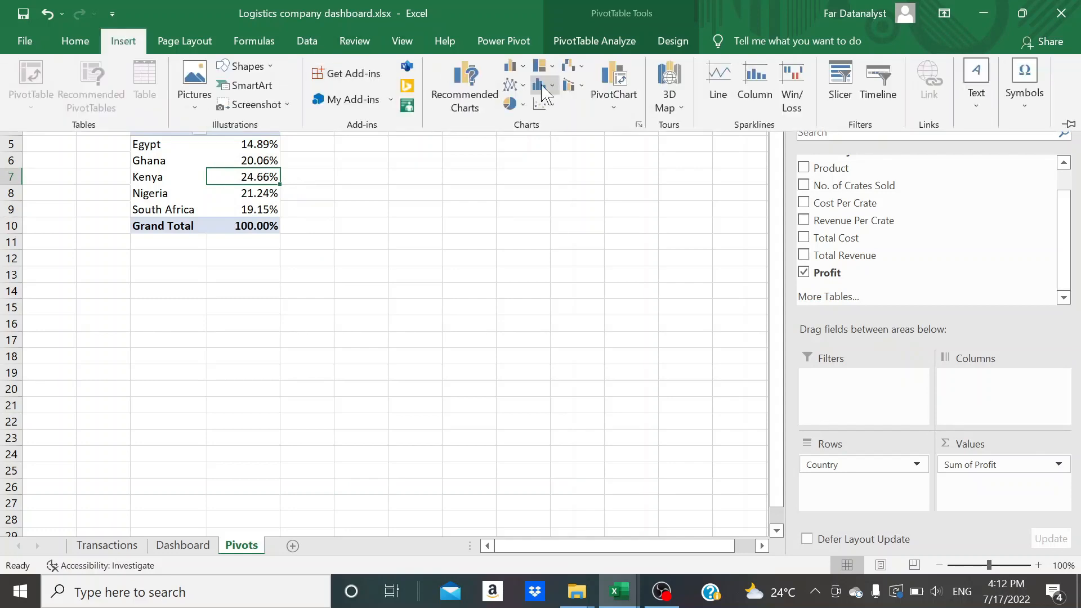
click(522, 104)
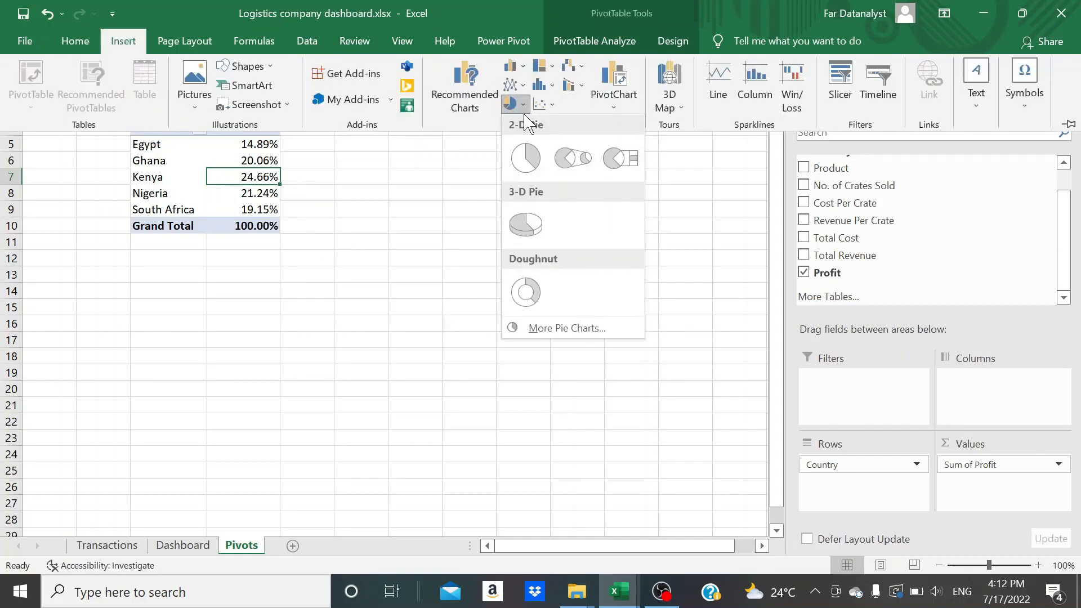
click(522, 164)
Remove the pie chart's legend and title, and hide its value field buttons
click(545, 338)
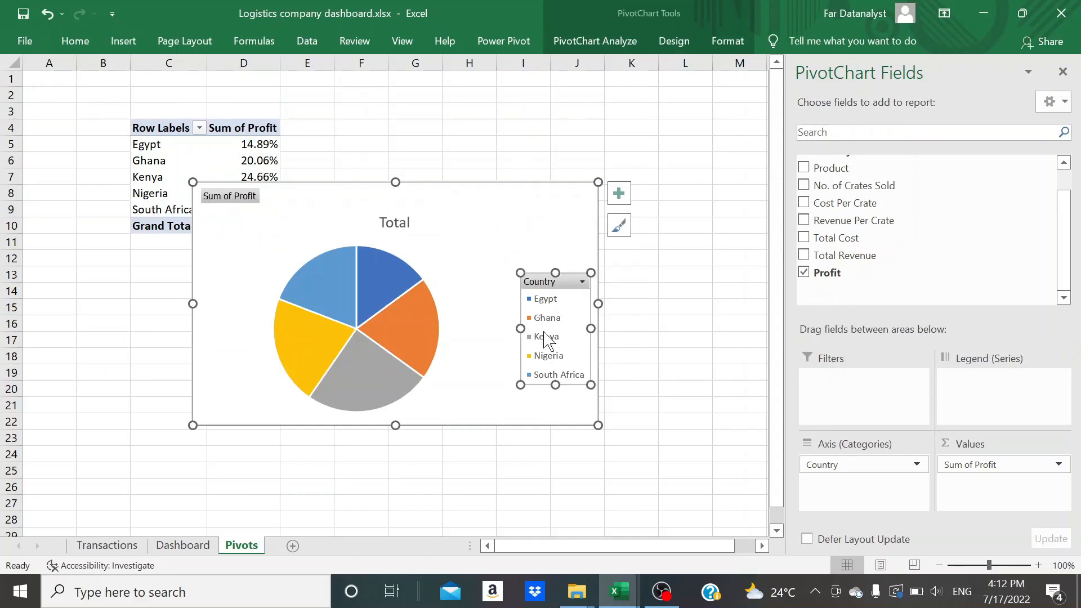
key(Delete)
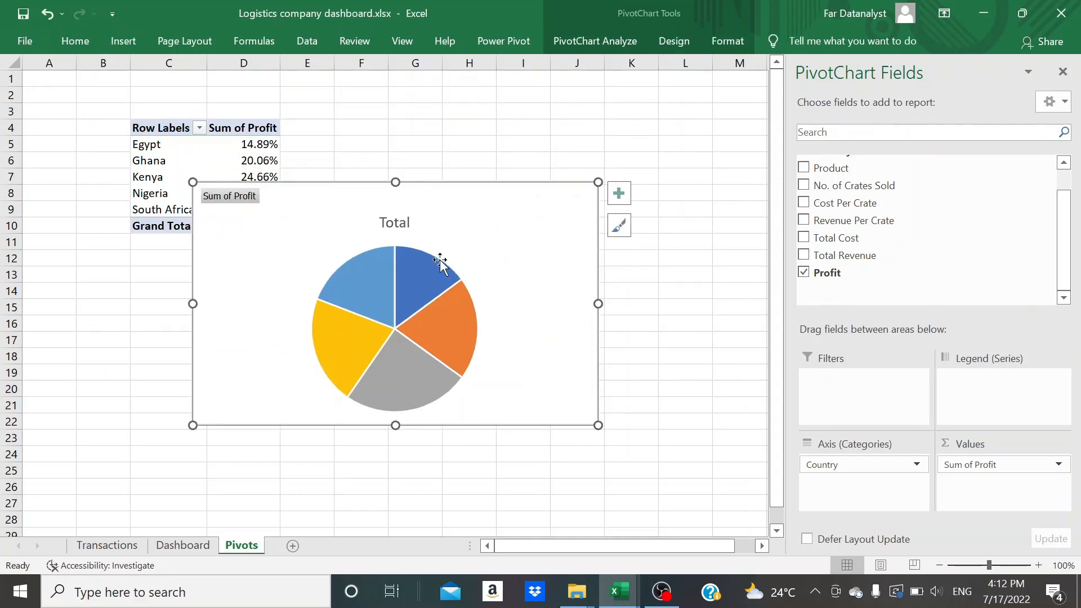
click(398, 226)
key(Delete)
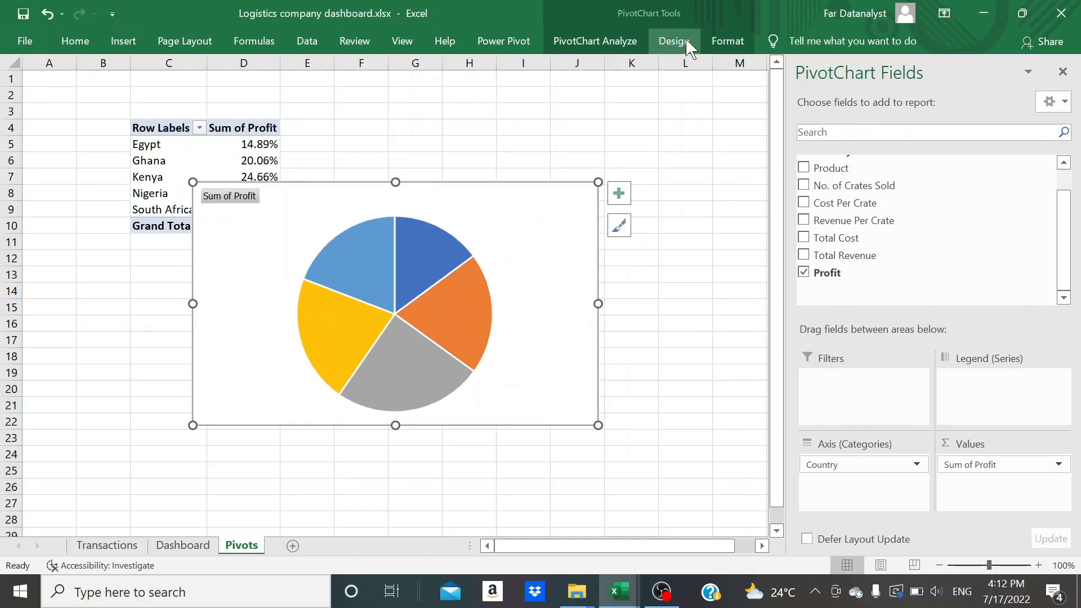
click(623, 48)
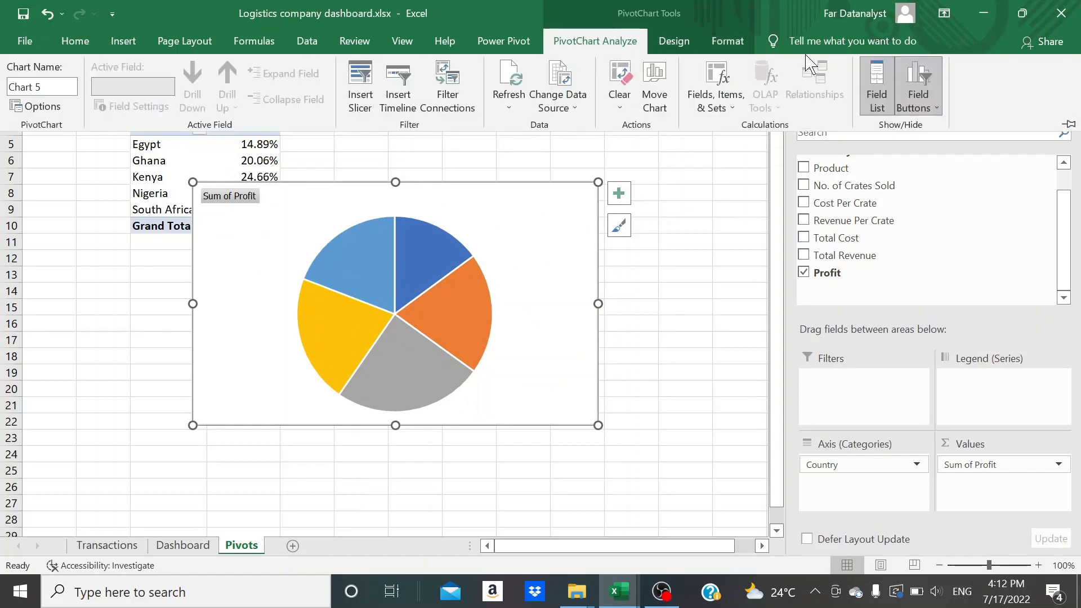
click(915, 110)
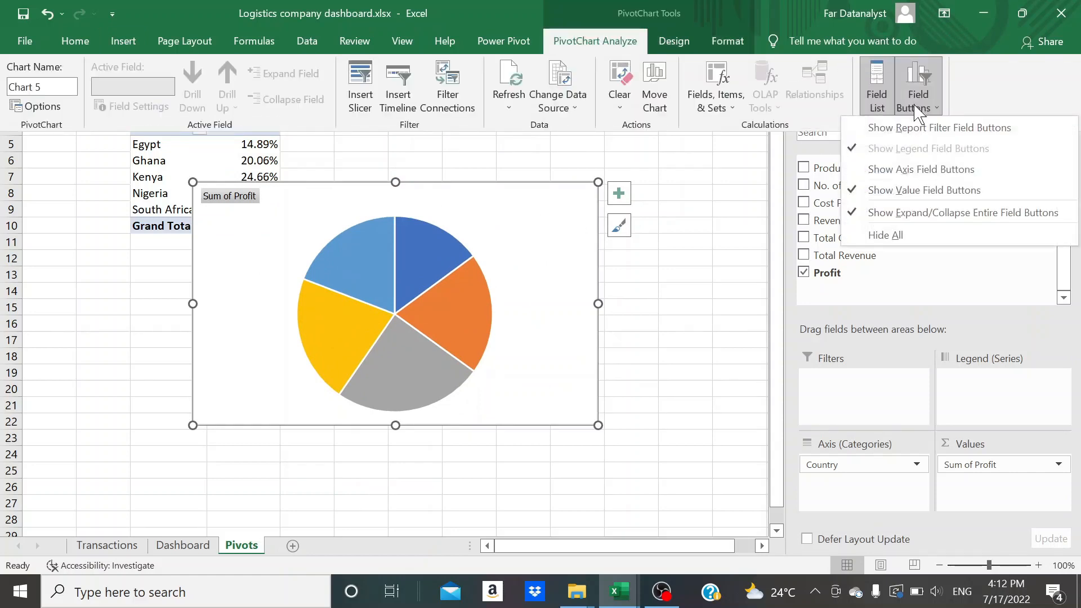
click(899, 188)
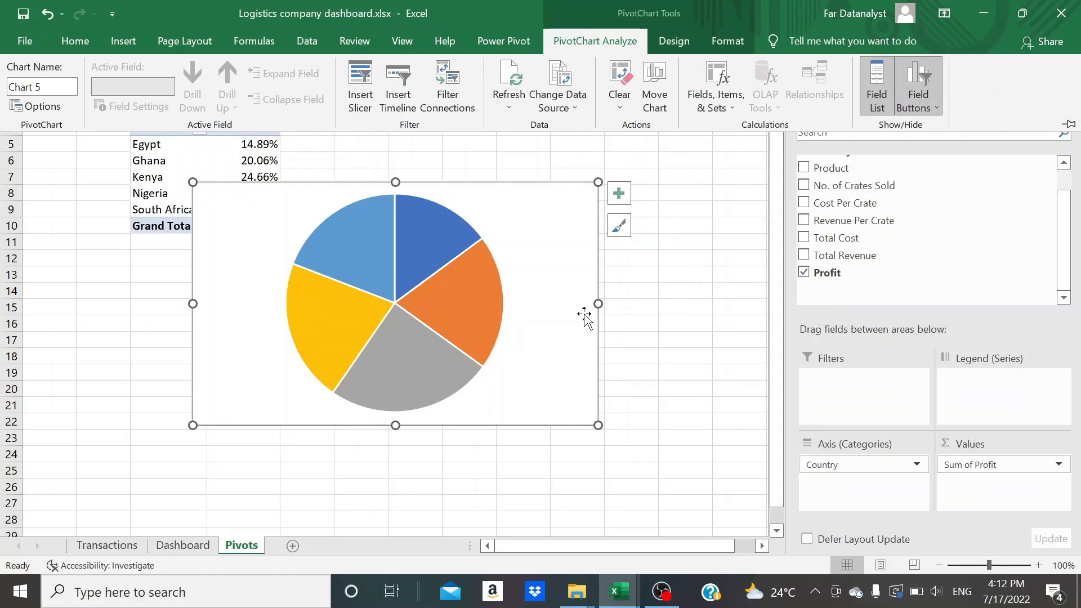
Transfer the pie chart from the Pivots sheet to the Dashboard sheet and close the PivotChart field list
key(Delete)
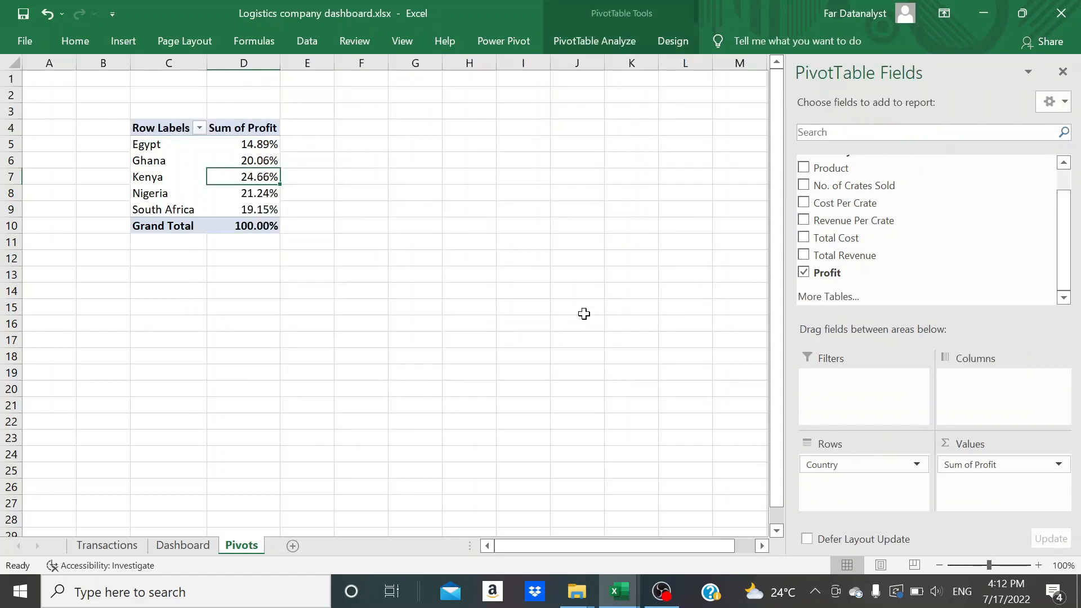
click(178, 547)
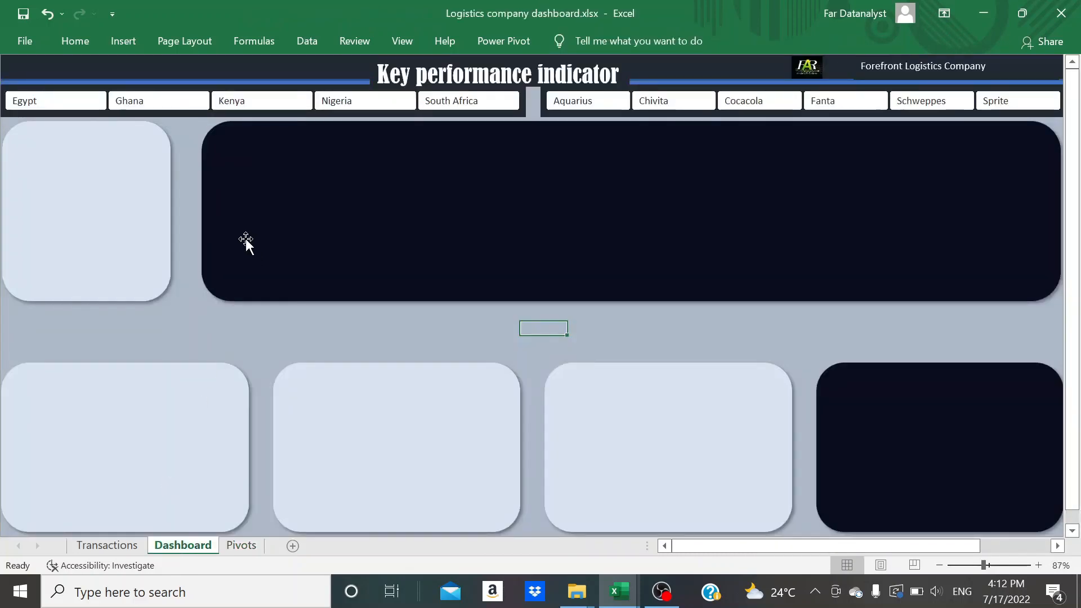
key(ctrl+v)
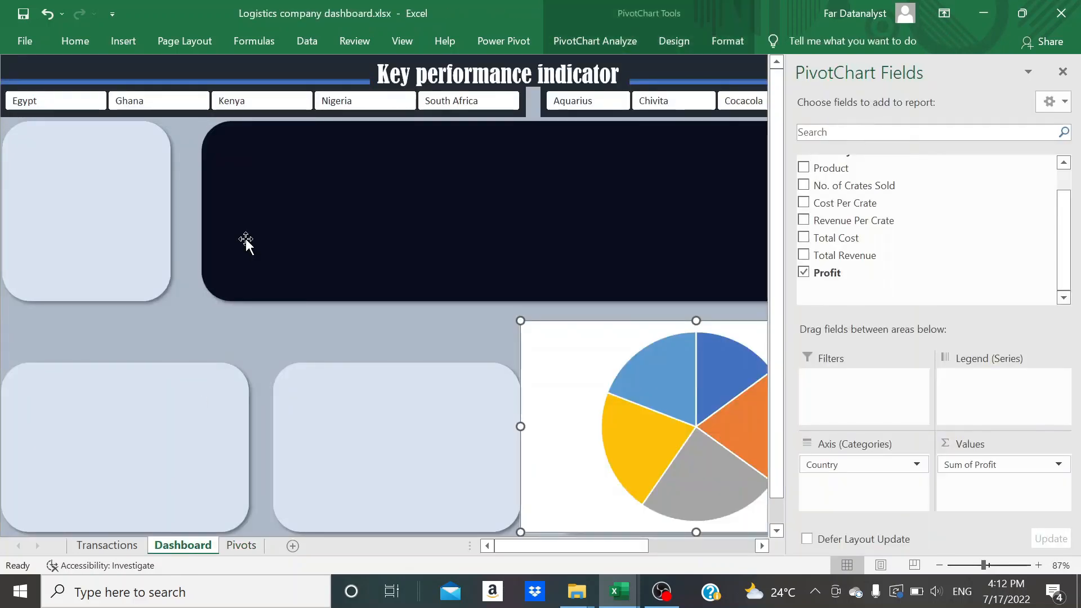
drag(535, 367, 311, 294)
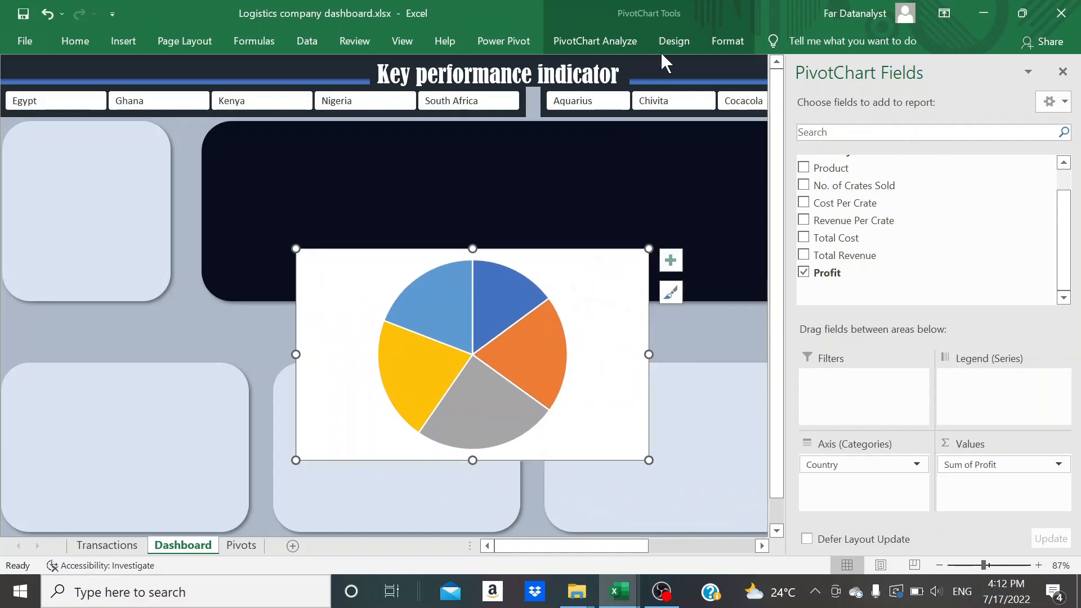
click(1062, 71)
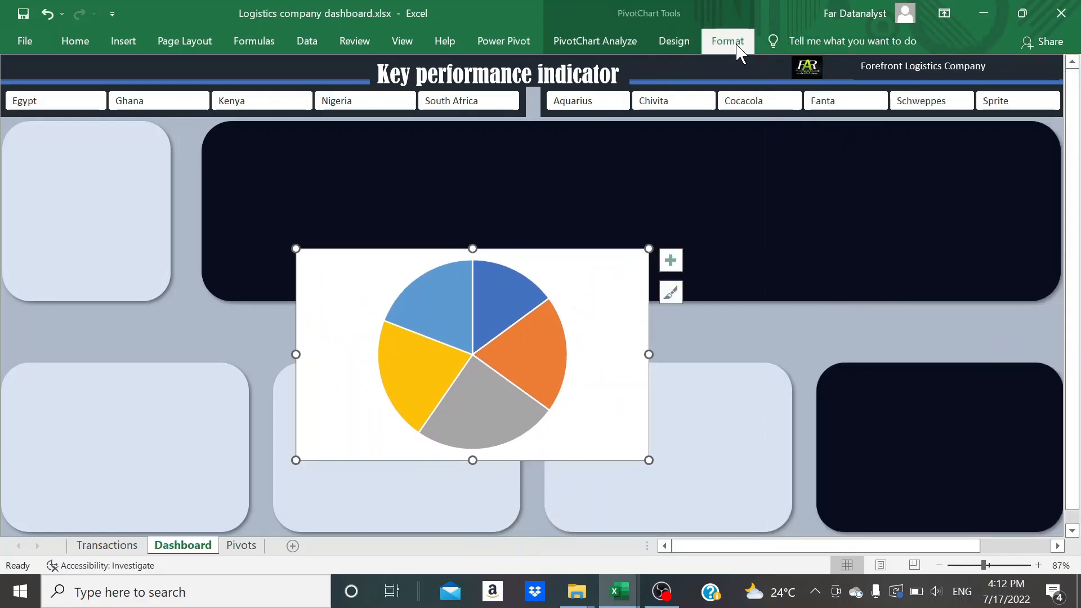
Resize the pie chart to 2.45" high and 2.19" wide, and place it over the small upper rectangle
click(731, 43)
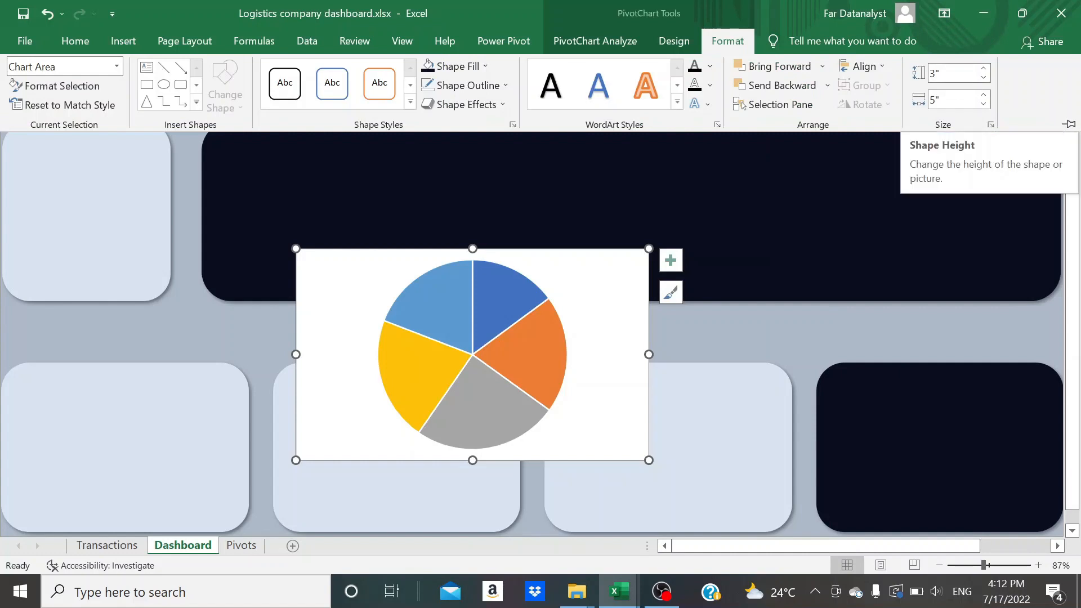
click(951, 73)
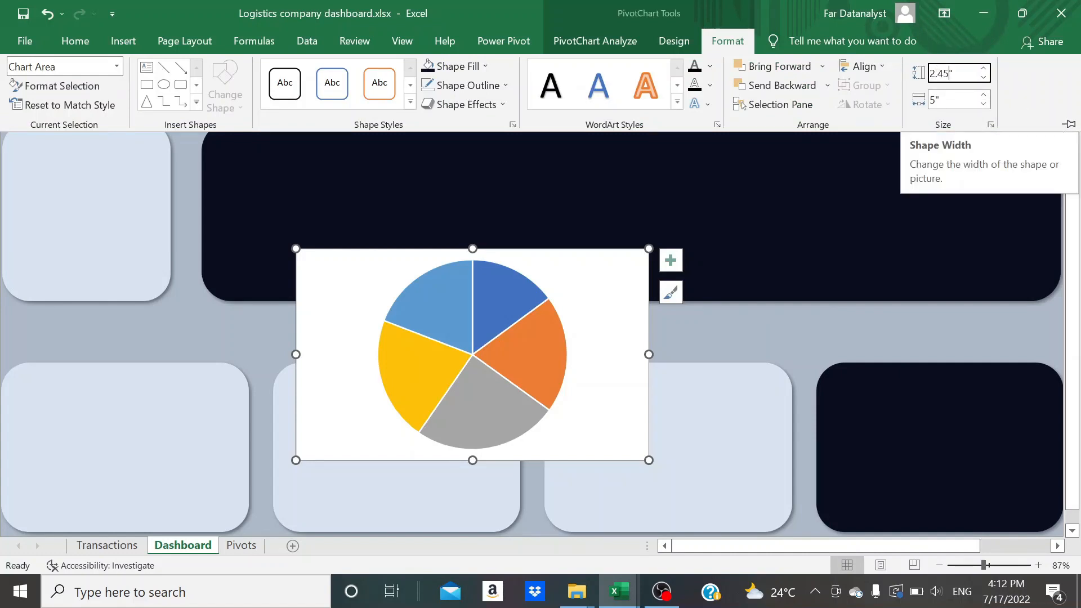
click(949, 100)
click(932, 100)
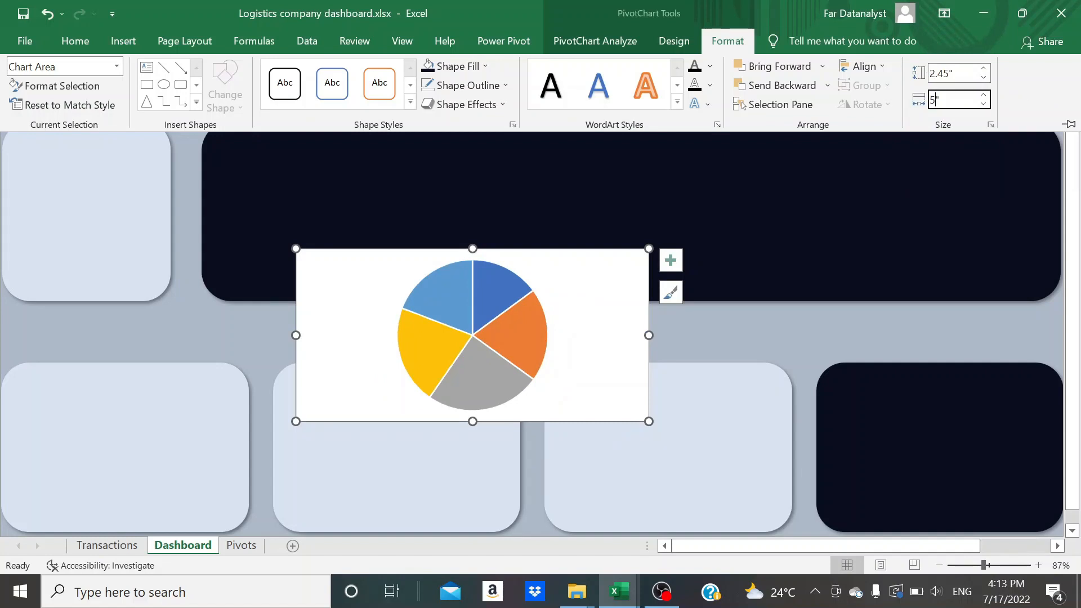
text(2.19)
key(Return)
drag(318, 395, 37, 285)
key(ctrl+z)
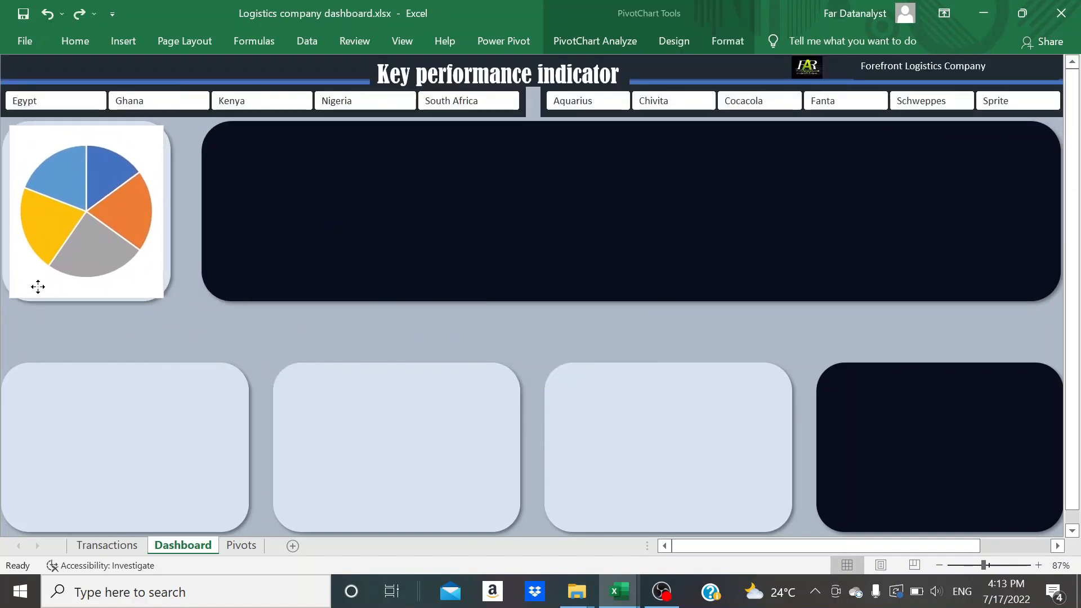
Reduce the corner rounding of the small upper rectangle behind the pie chart until its corners are nearly square
click(167, 273)
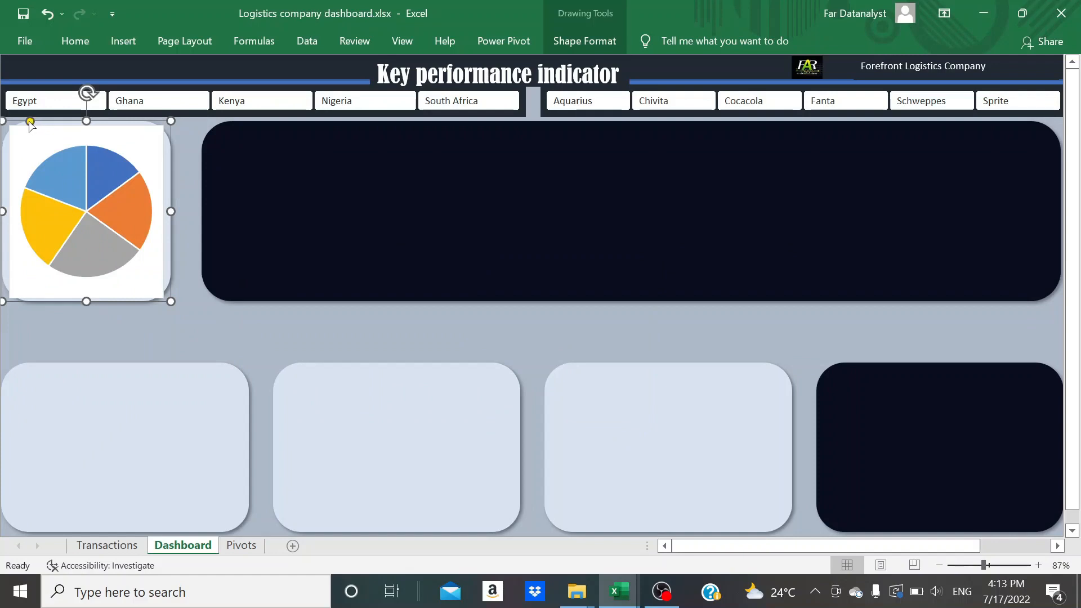
drag(29, 121, 8, 121)
click(183, 340)
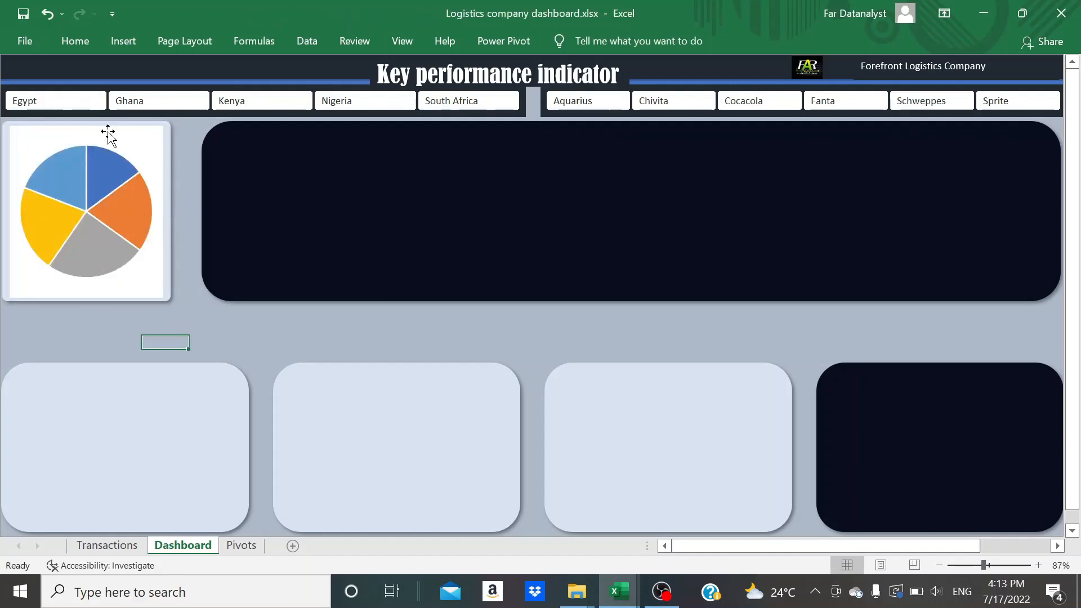
Fill the pie chart's background with the pale blue theme colour that matches the panel behind it
click(144, 148)
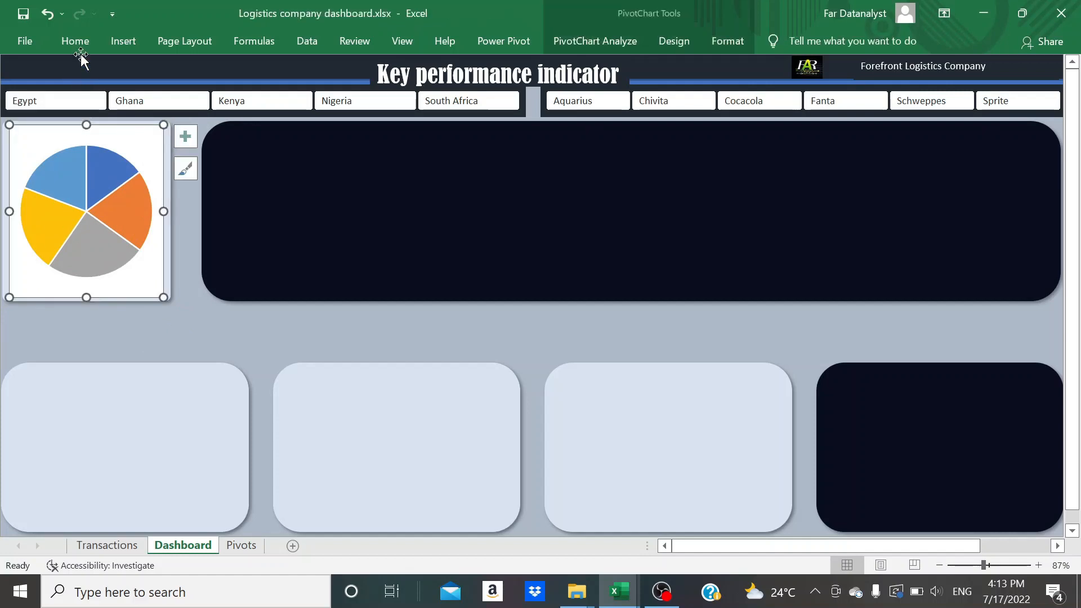
click(80, 42)
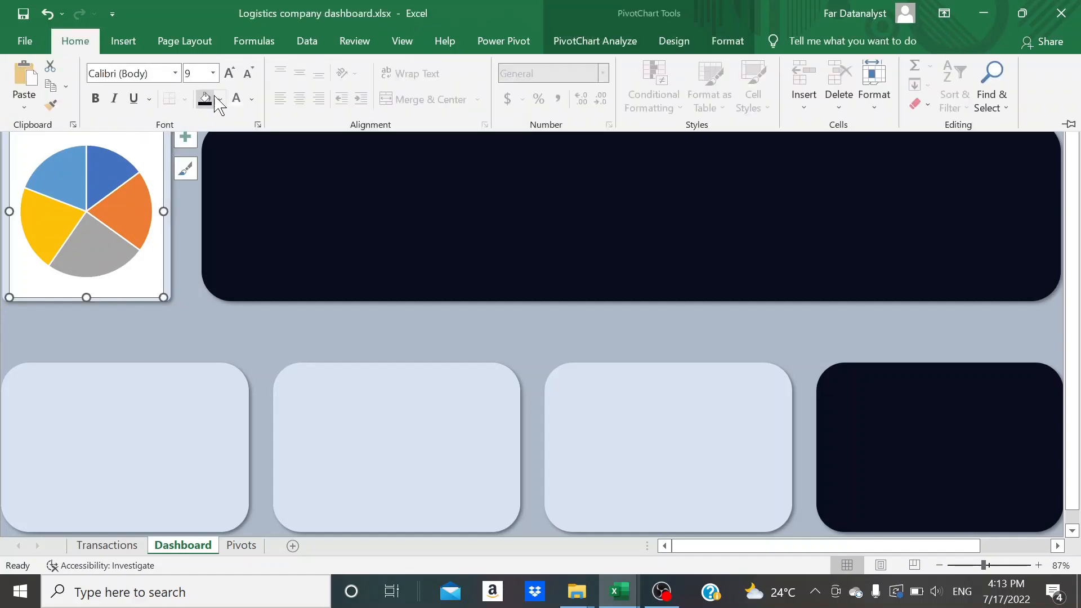
click(221, 102)
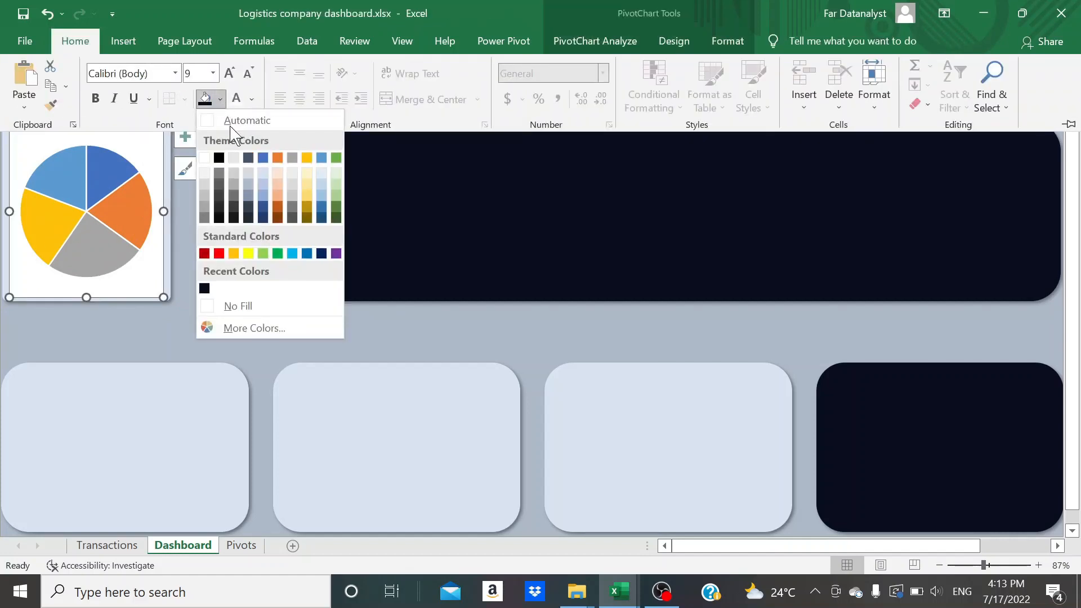
click(262, 173)
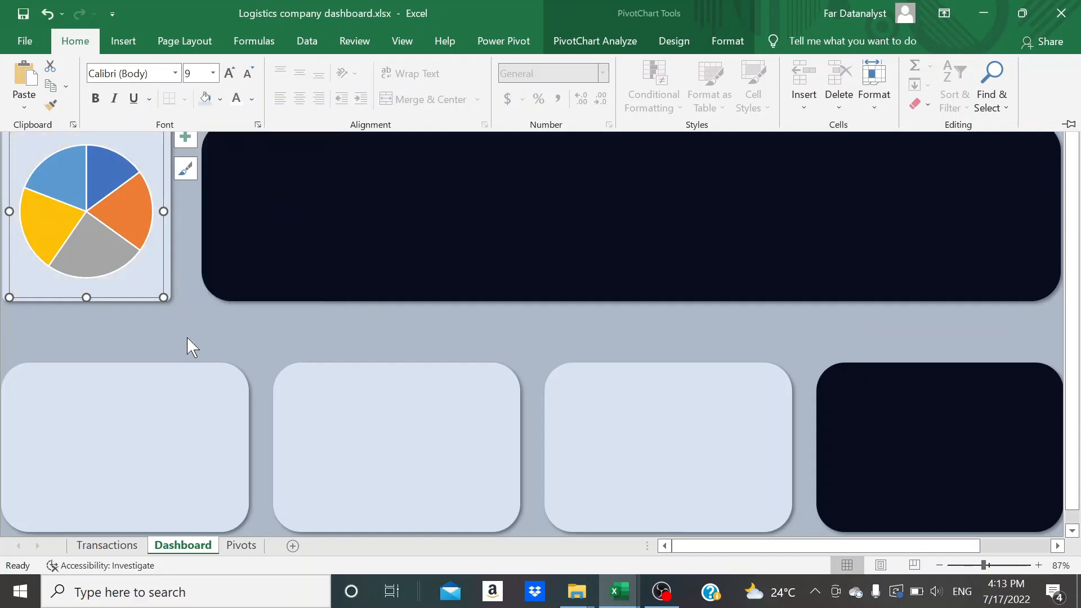
click(187, 336)
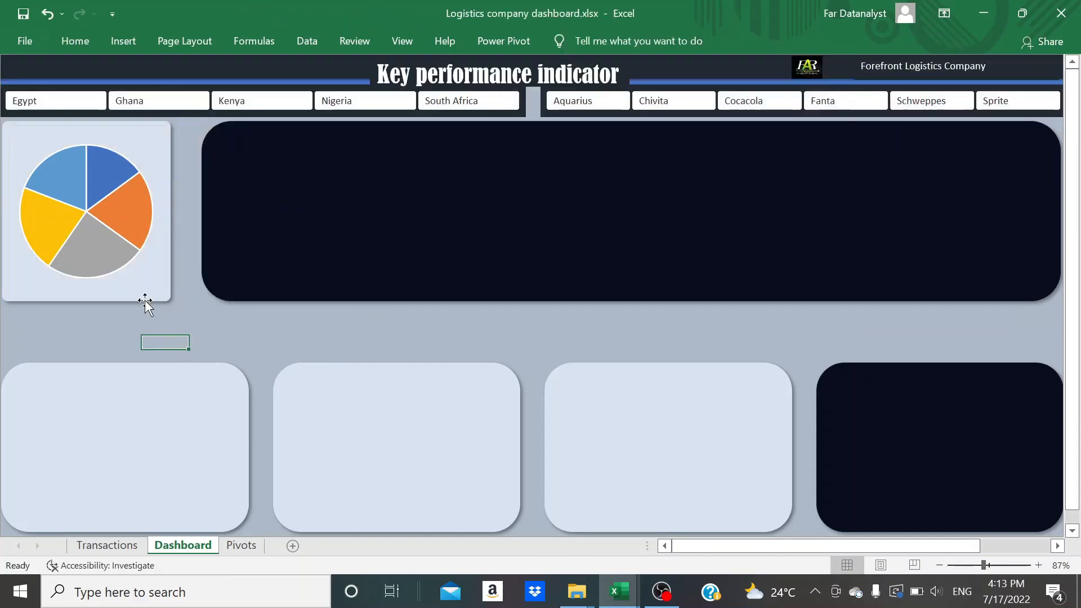
Add data labels to the pie chart that show both the category name and the value, and close the formatting pane
click(128, 283)
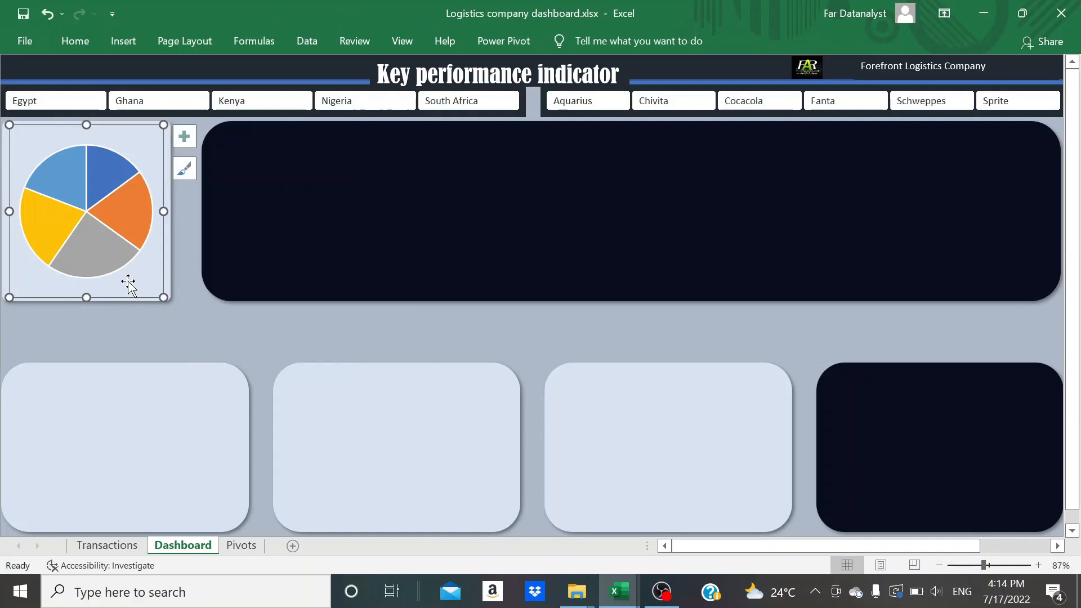
click(180, 143)
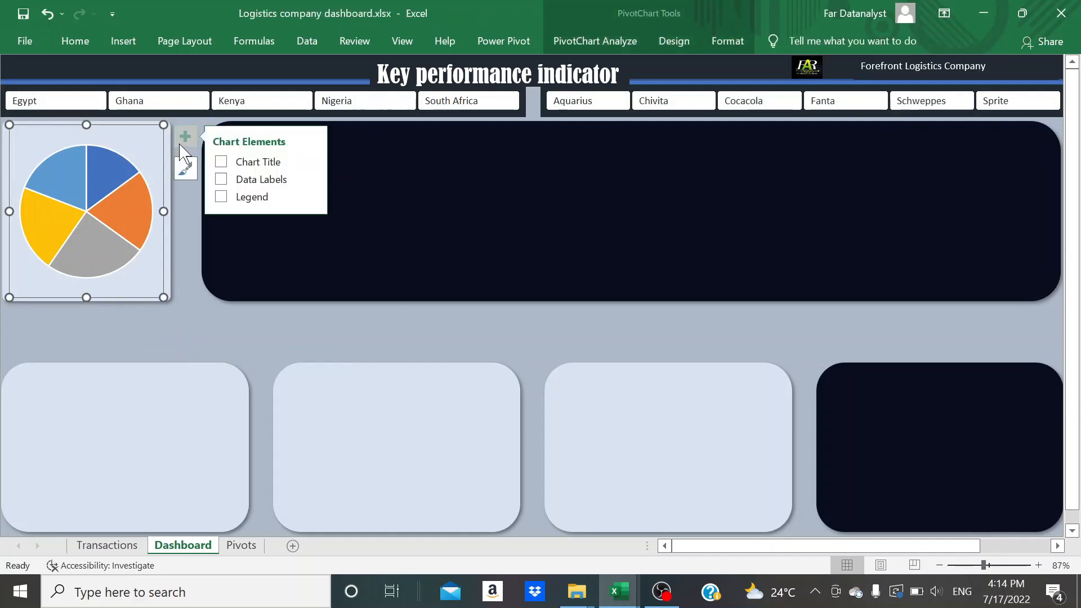
click(221, 180)
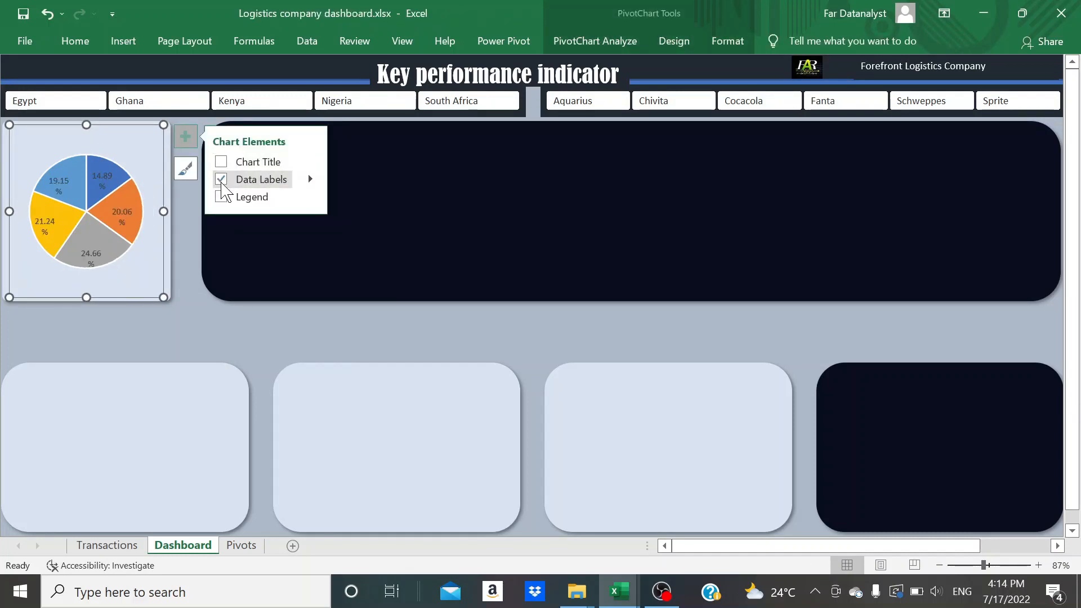
click(311, 179)
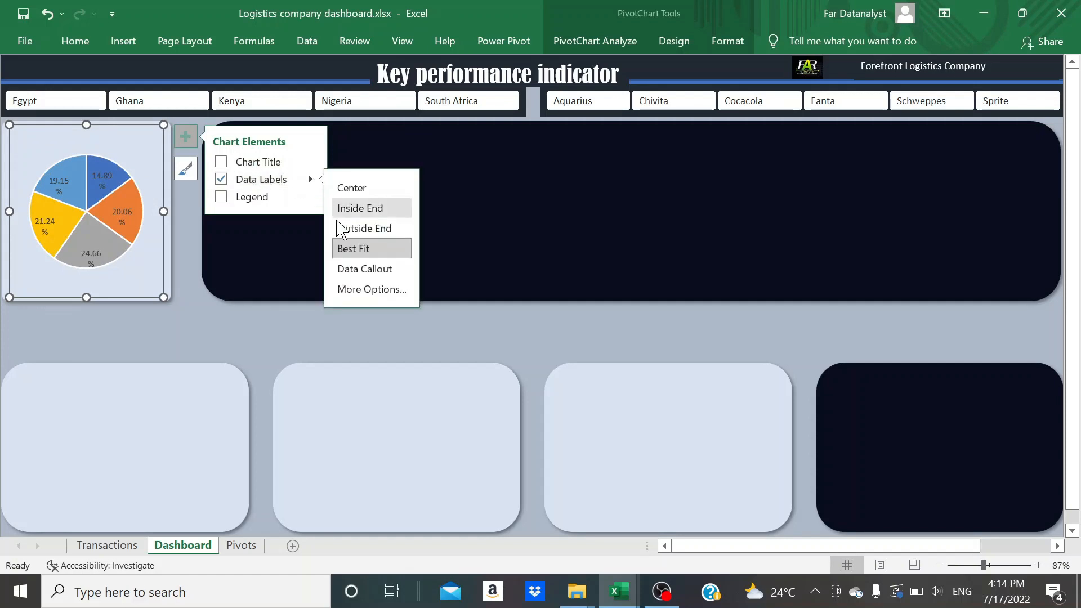
click(354, 291)
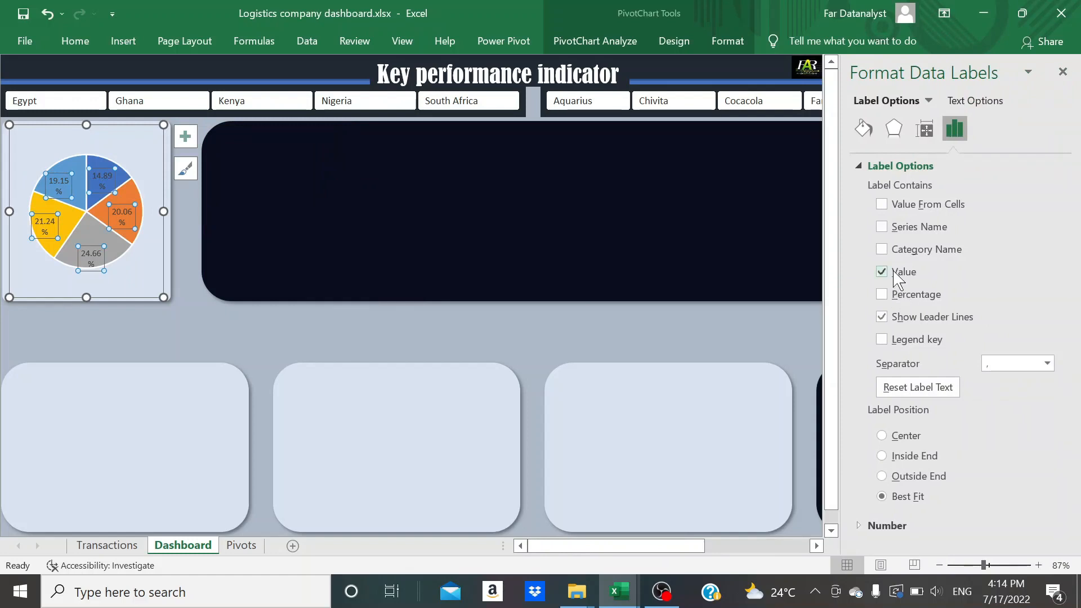
click(881, 250)
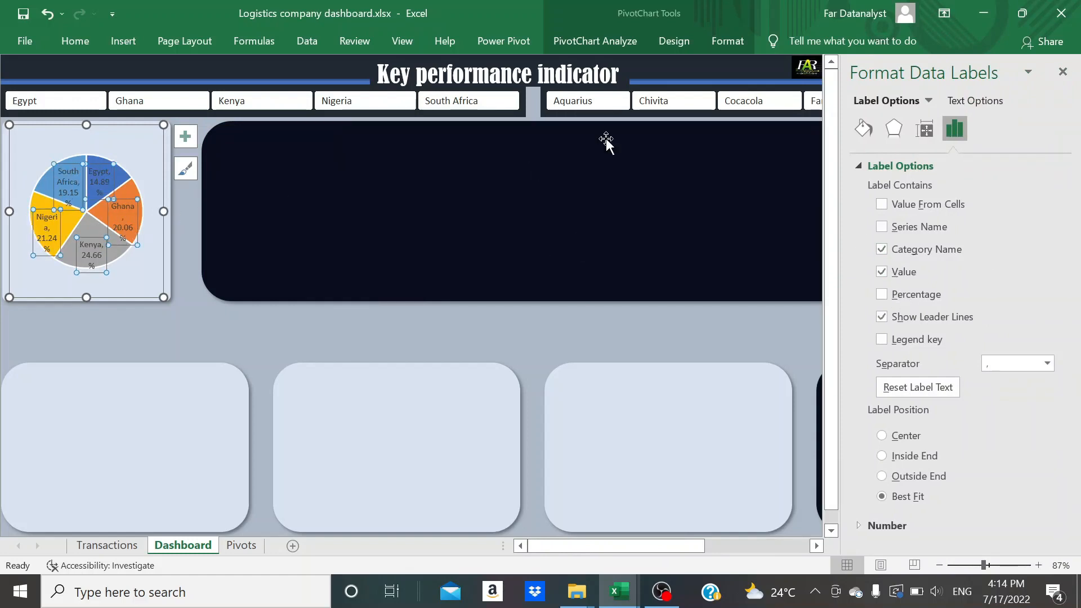
click(1062, 72)
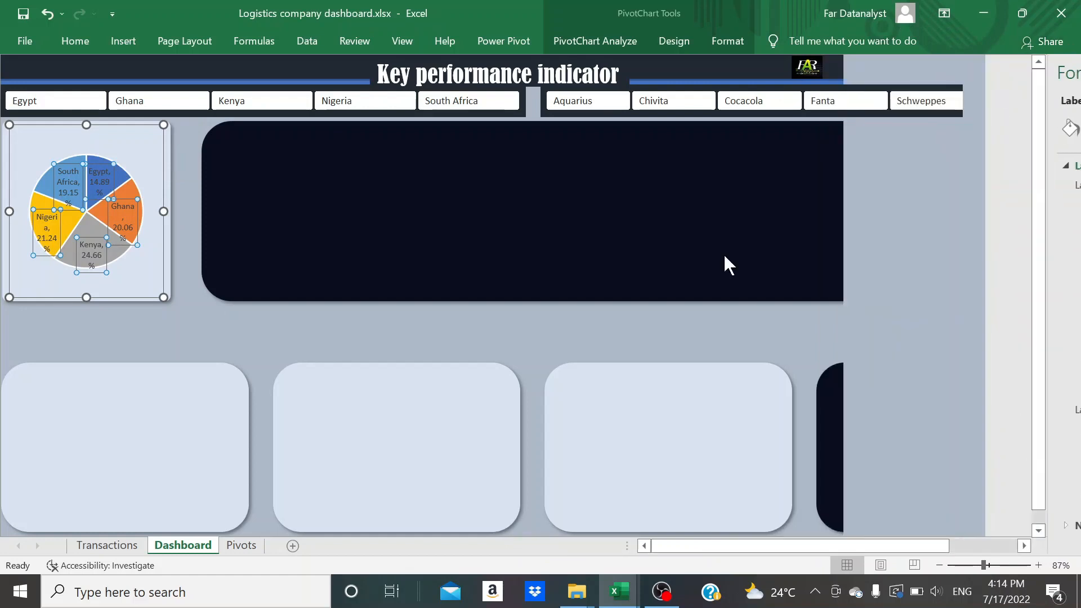
click(213, 314)
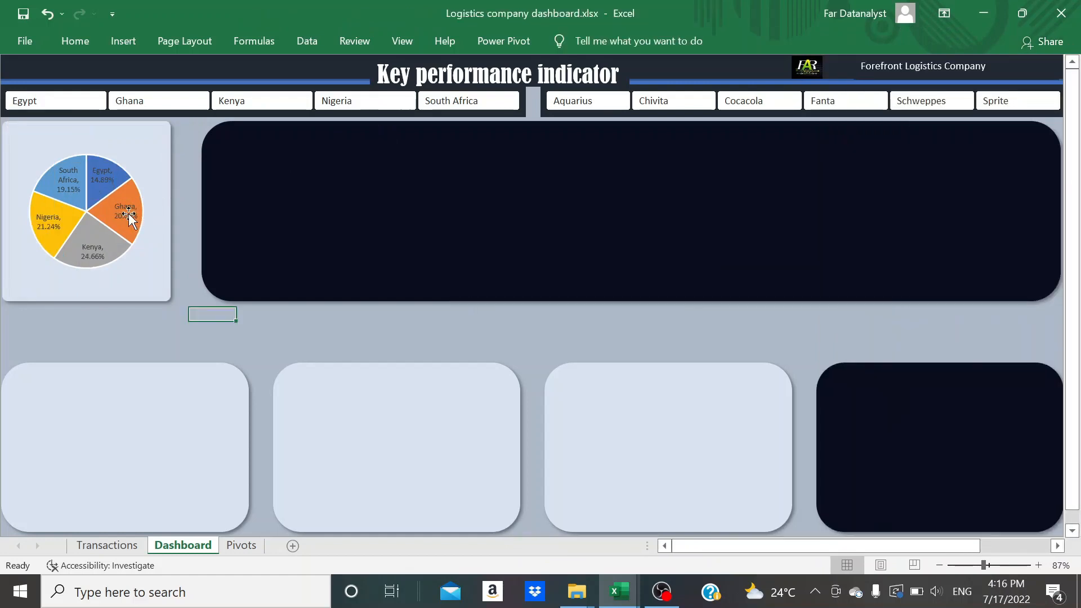
Make the pie chart's data labels bold at font size 8, and collapse the ribbon
click(128, 213)
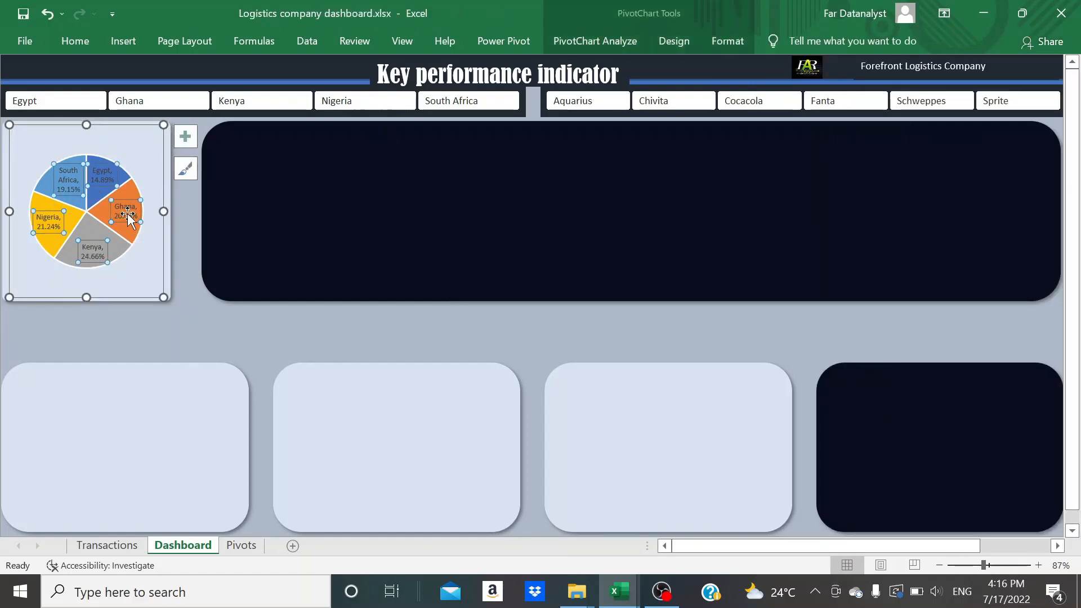
key(ctrl+b)
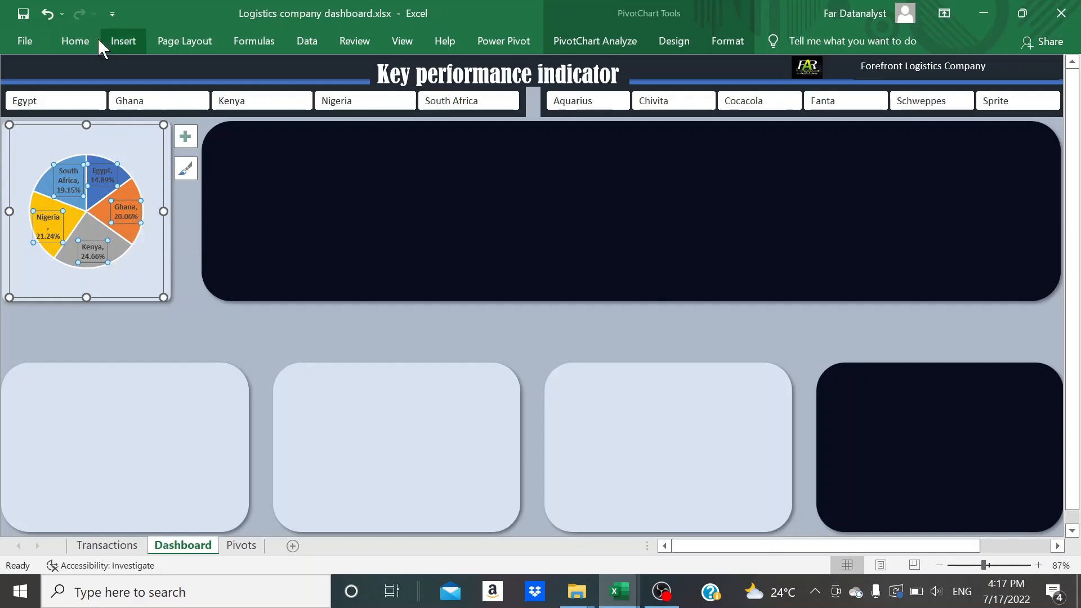
click(78, 41)
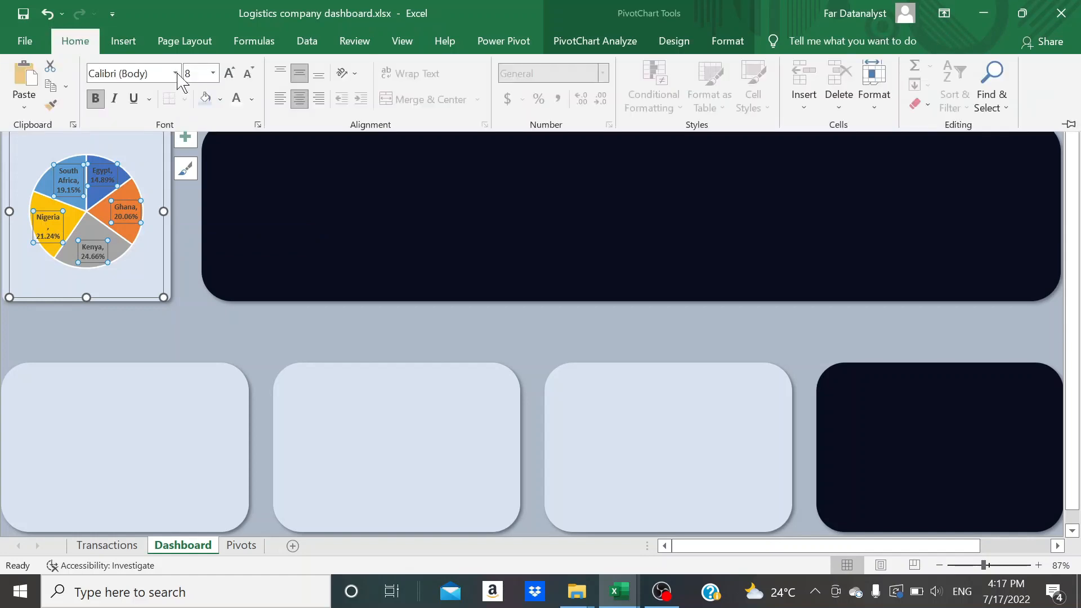
click(247, 74)
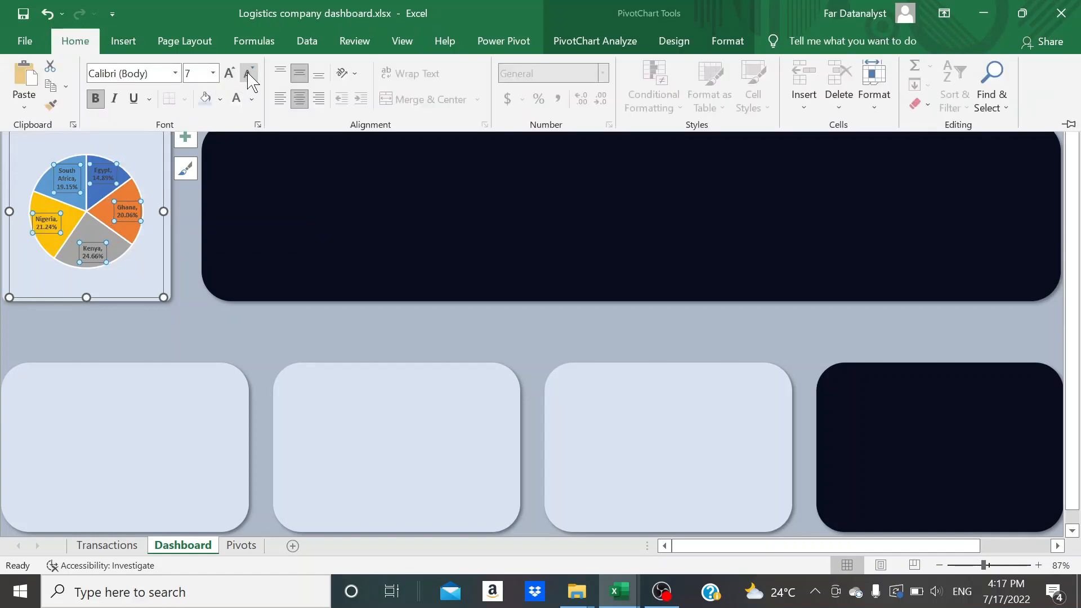
click(230, 74)
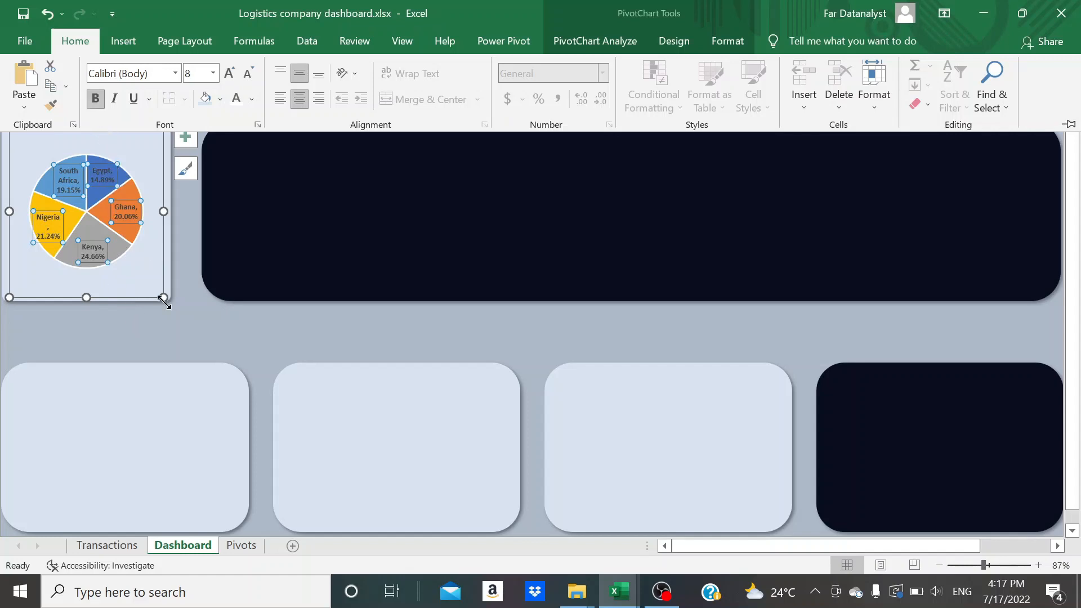
key(ctrl+F1)
Enlarge the pie chart's plot area so the pie spans almost the full width of the chart and sits centred
click(140, 165)
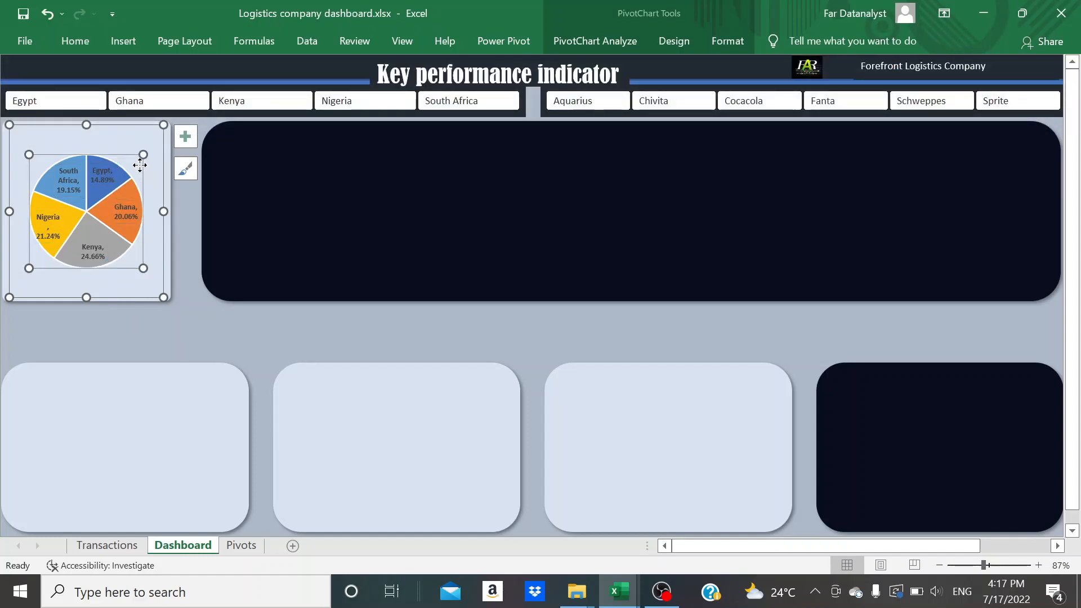
drag(144, 154, 157, 141)
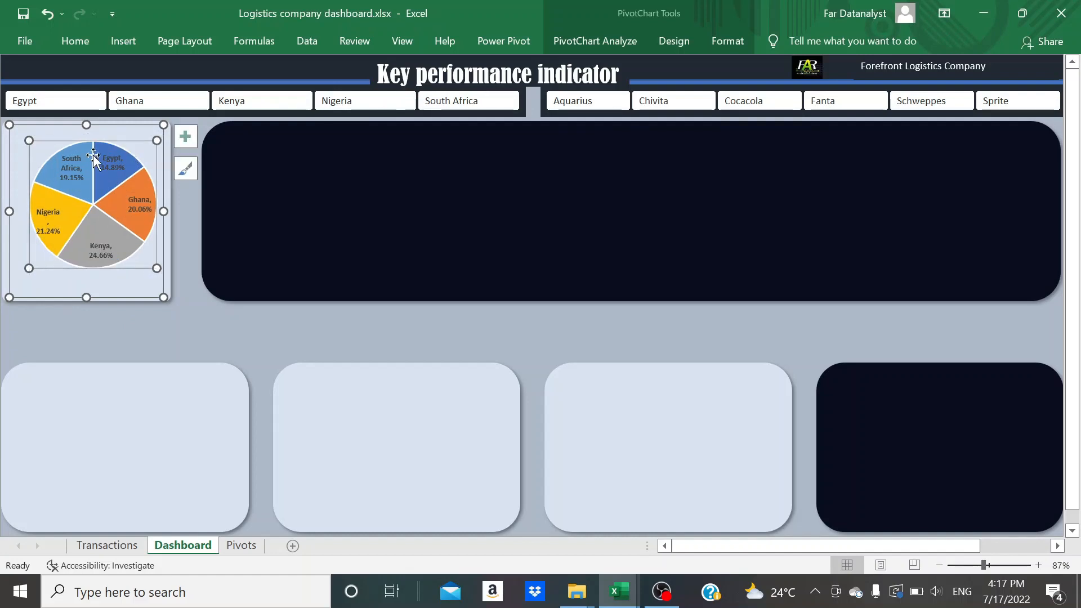
drag(31, 139, 17, 129)
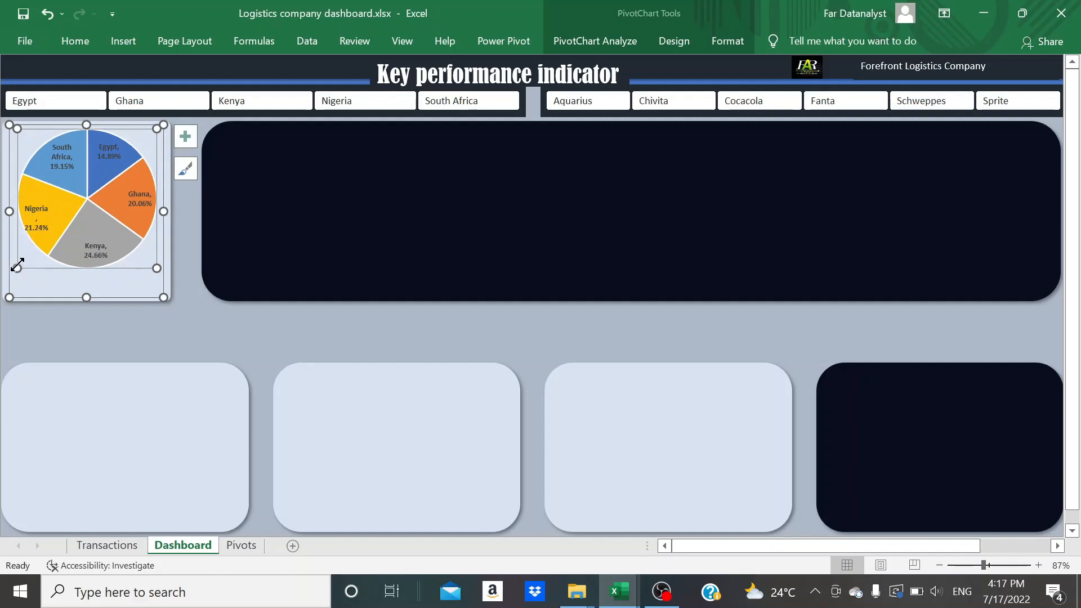
drag(21, 265, 26, 291)
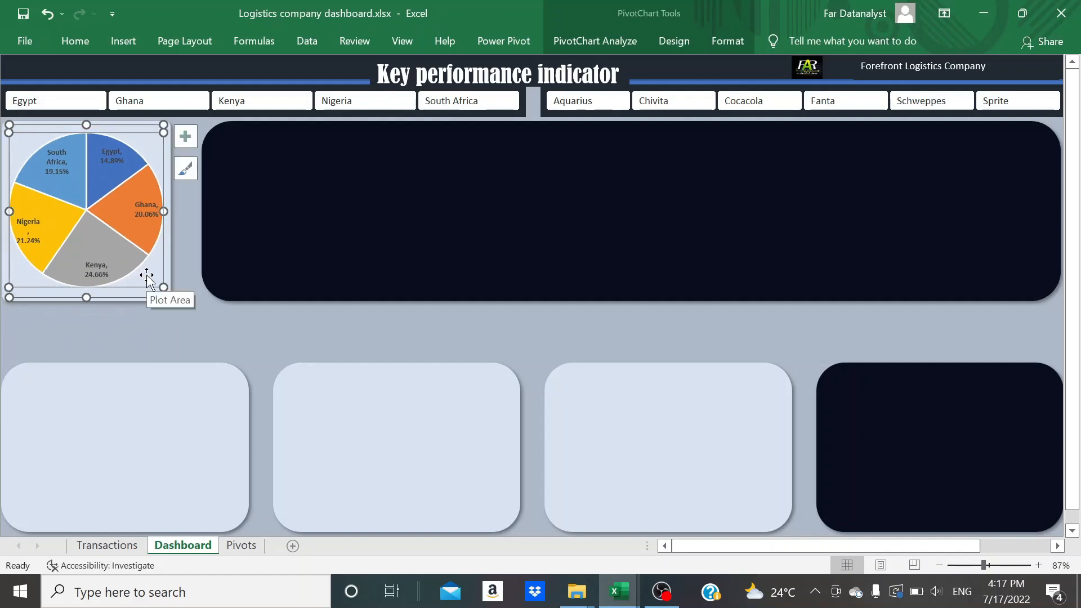
click(188, 333)
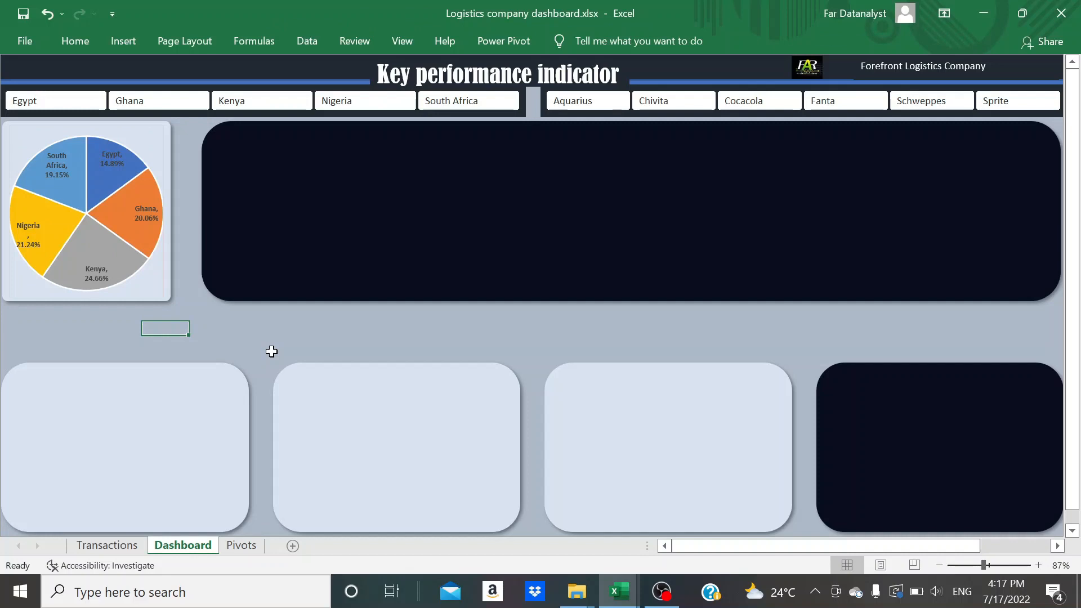
click(163, 295)
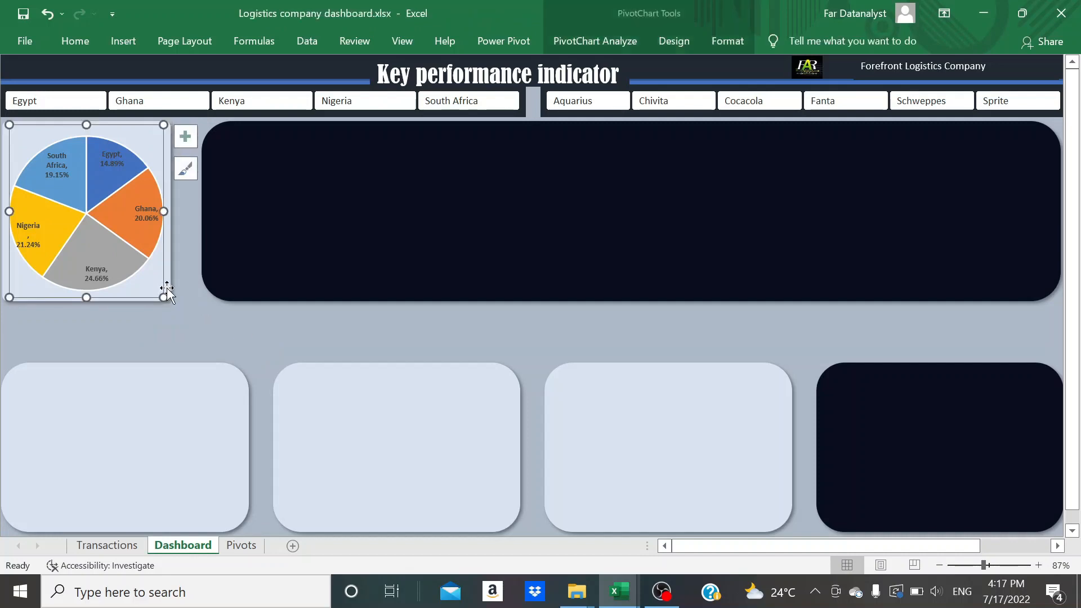
click(169, 288)
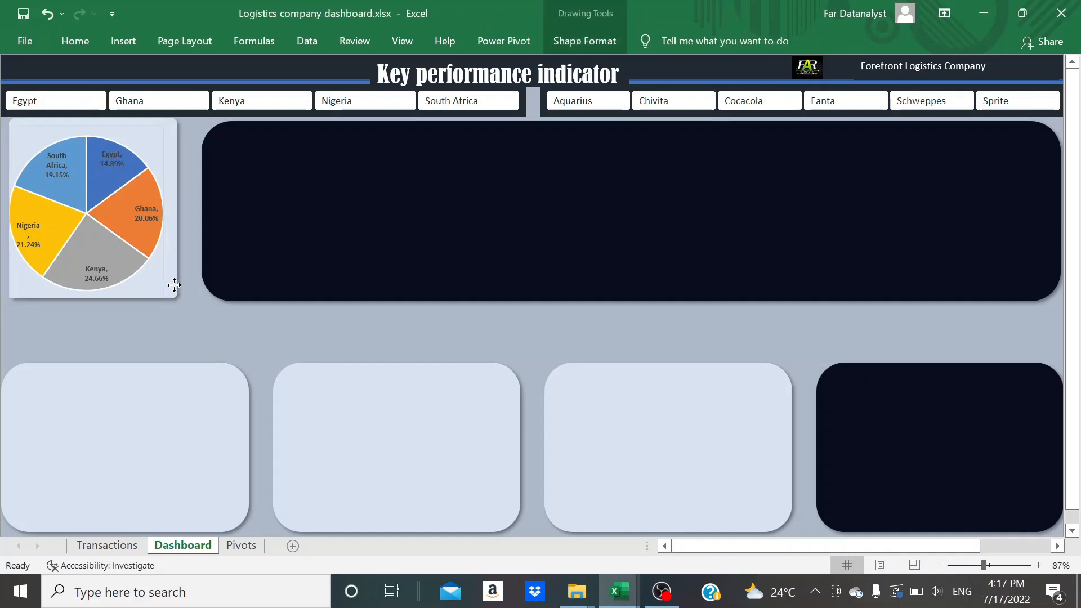
key(ctrl+z)
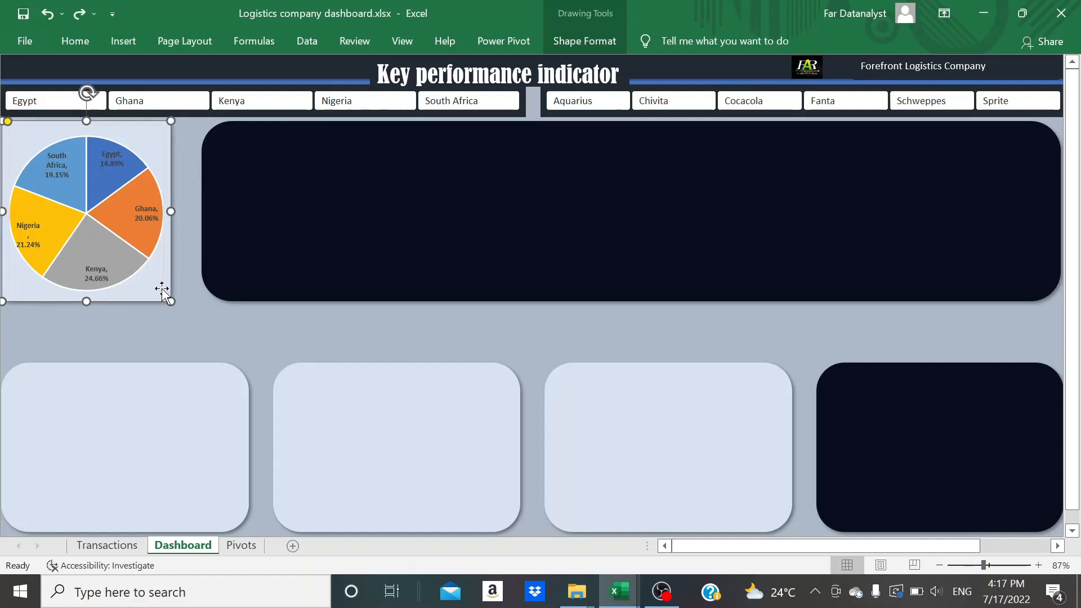
Group the pie chart with the pale blue panel behind it
click(153, 260)
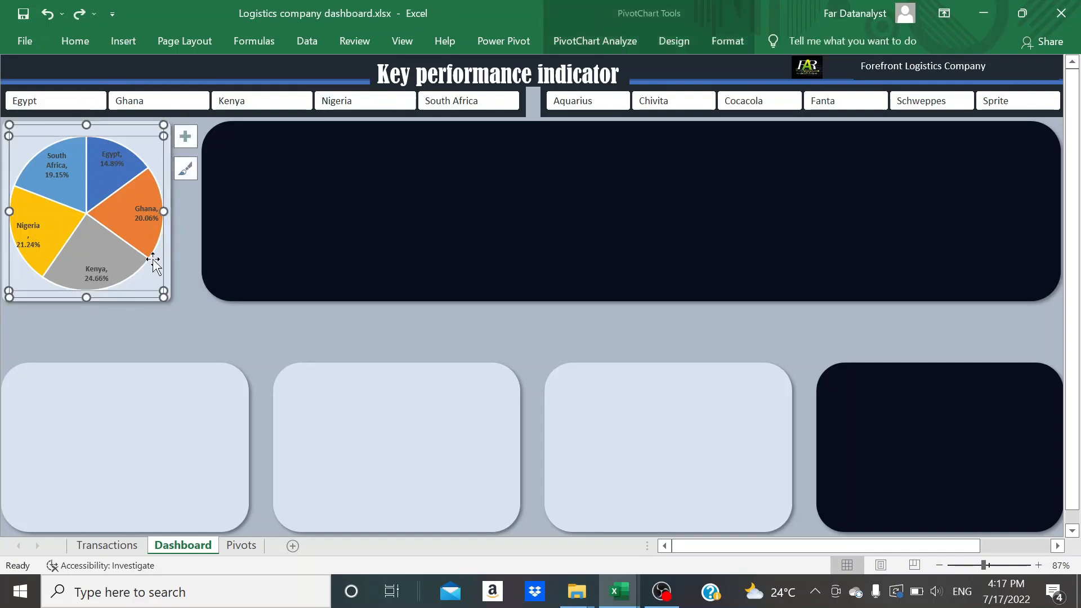
click(6, 253)
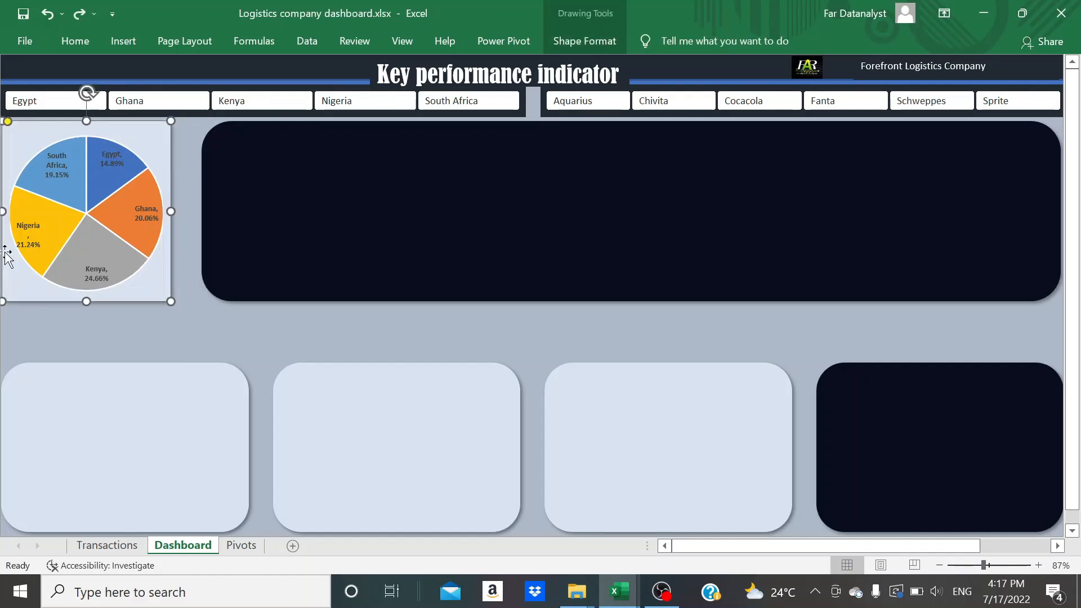
ctrl+click(25, 266)
right_click(26, 265)
mouse_move(125, 367)
click(205, 367)
click(153, 284)
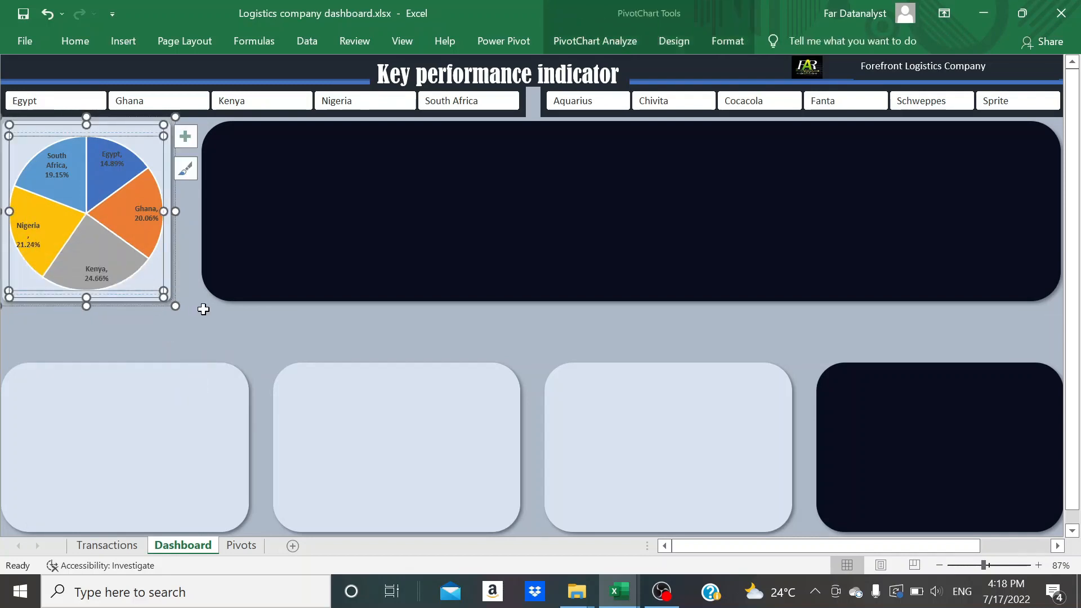
Nudge the grouped pie chart and panel slightly to the right, away from the sheet's edge
click(183, 304)
click(166, 297)
key(Right)
key(Right)
key(Right)
key(Right)
key(Right)
key(Right)
key(Right)
key(Right)
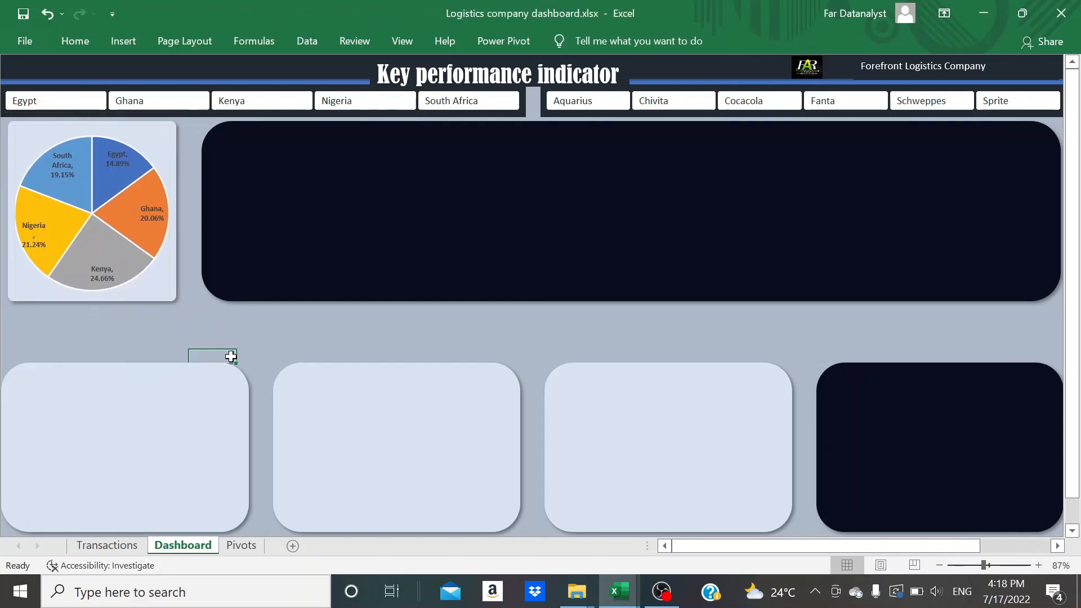
click(410, 338)
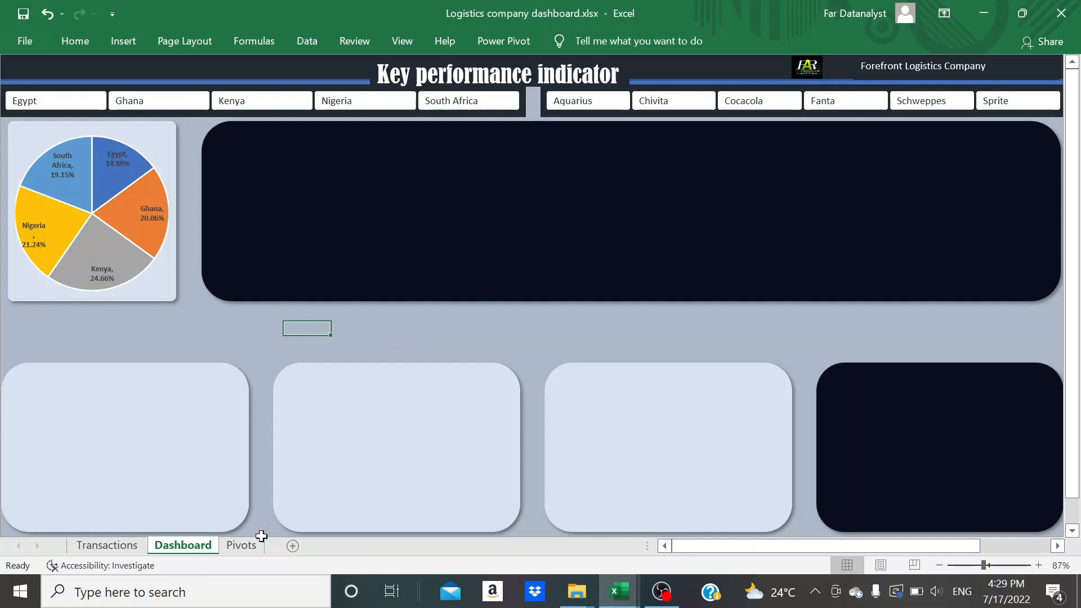
Duplicate the profit-by-country PivotTable on the Pivots sheet, copying C4:D10 to cell F4
click(250, 550)
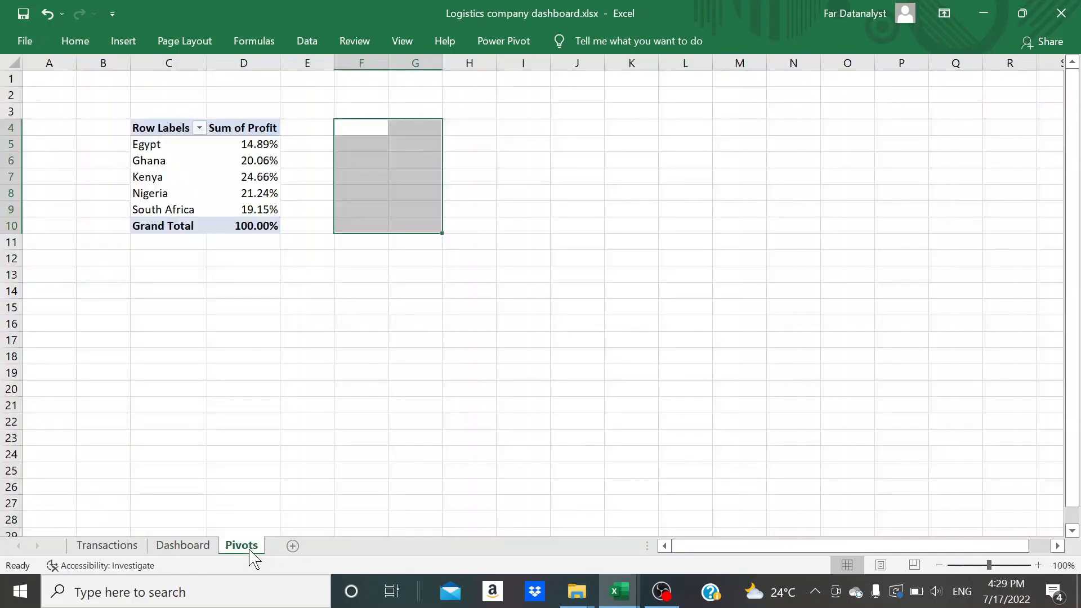
click(161, 128)
key(shift+Right)
key(shift+Down)
key(shift+Down)
key(shift+Down)
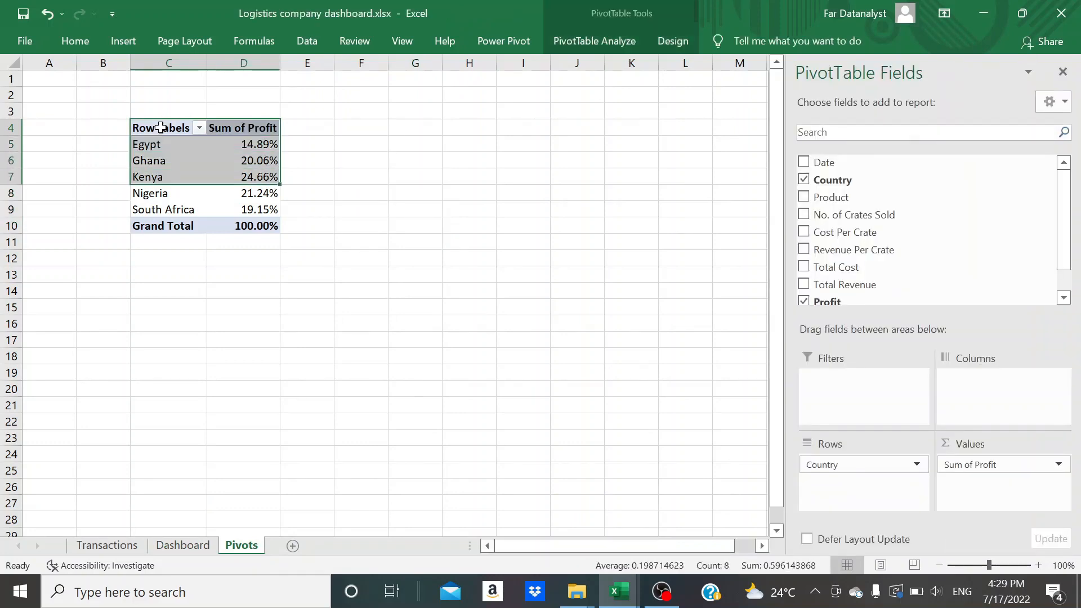
key(shift+Down)
key(shift+Down)
key(shift+Down)
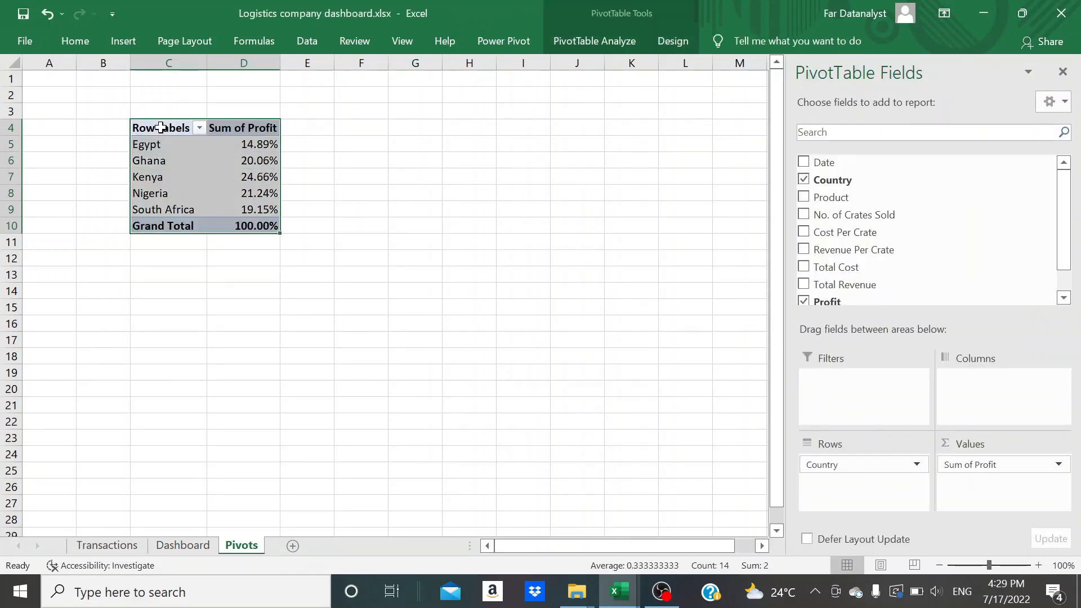
key(ctrl+c)
click(358, 128)
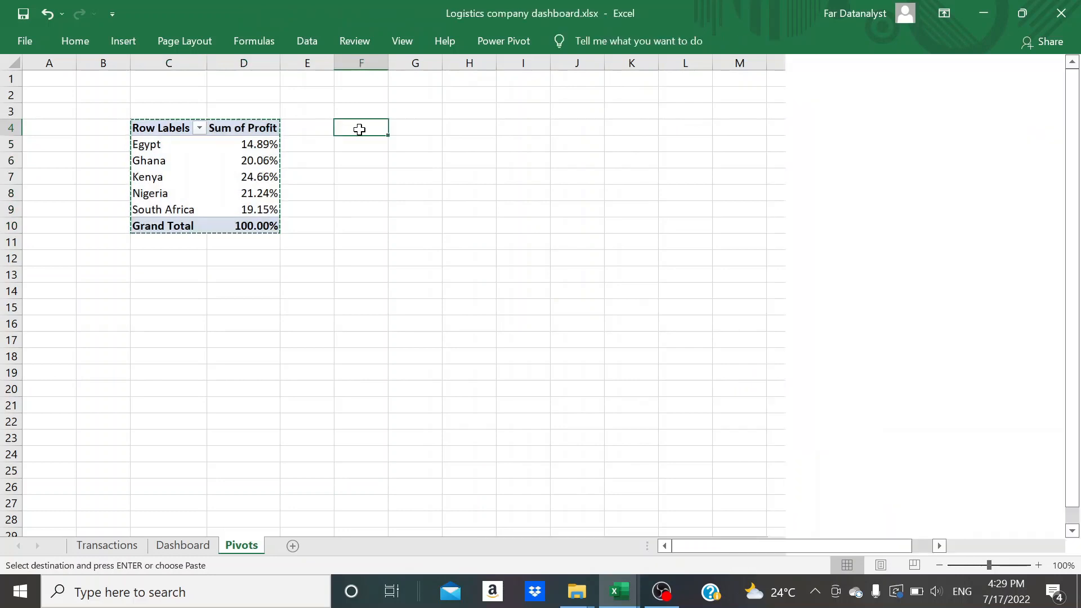
key(ctrl+v)
key(Escape)
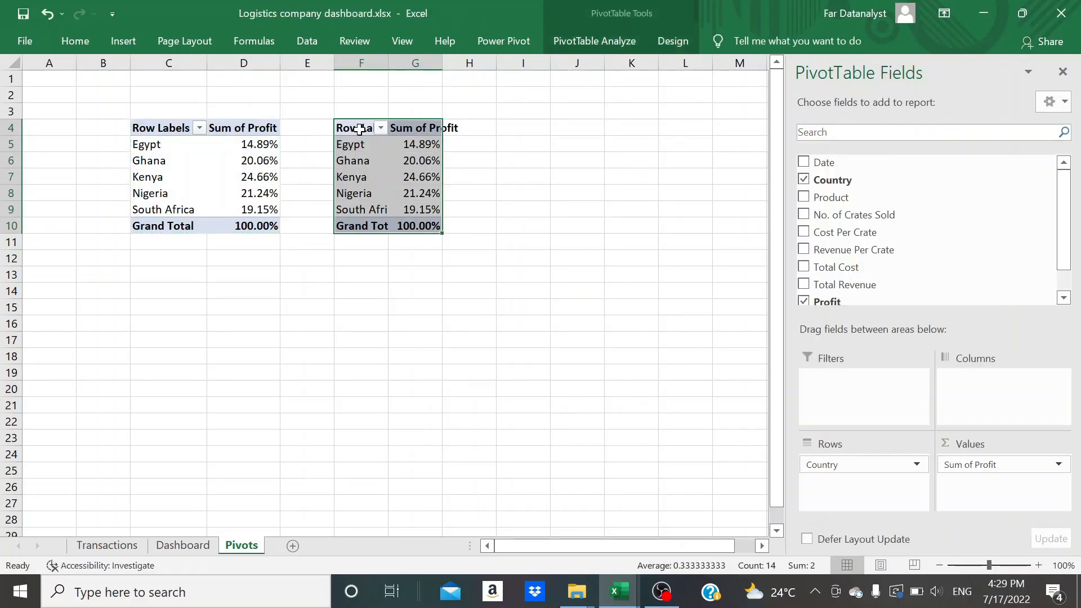
Replace Country with Date in the copied PivotTable's rows, grouping profit by years and quarters, and expand 2020
double_click(442, 62)
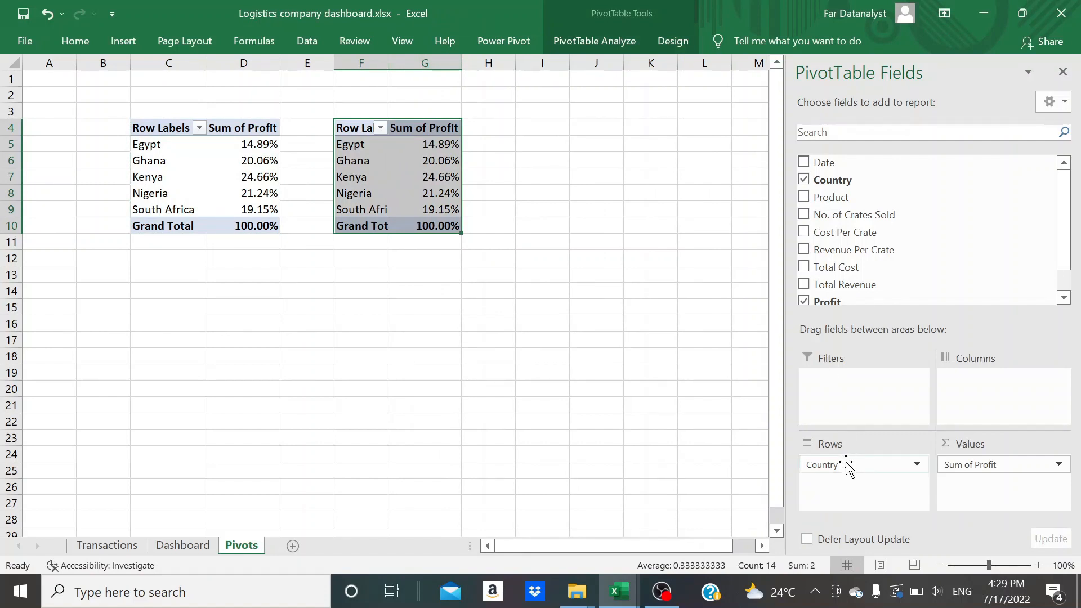
drag(846, 465, 574, 381)
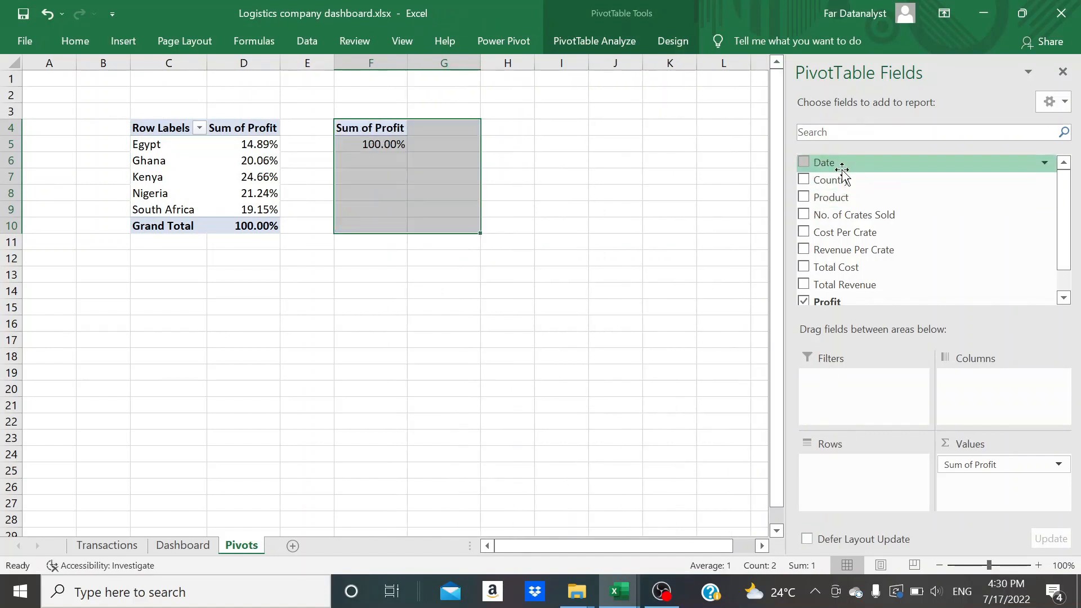
drag(836, 164, 698, 493)
click(340, 146)
click(341, 145)
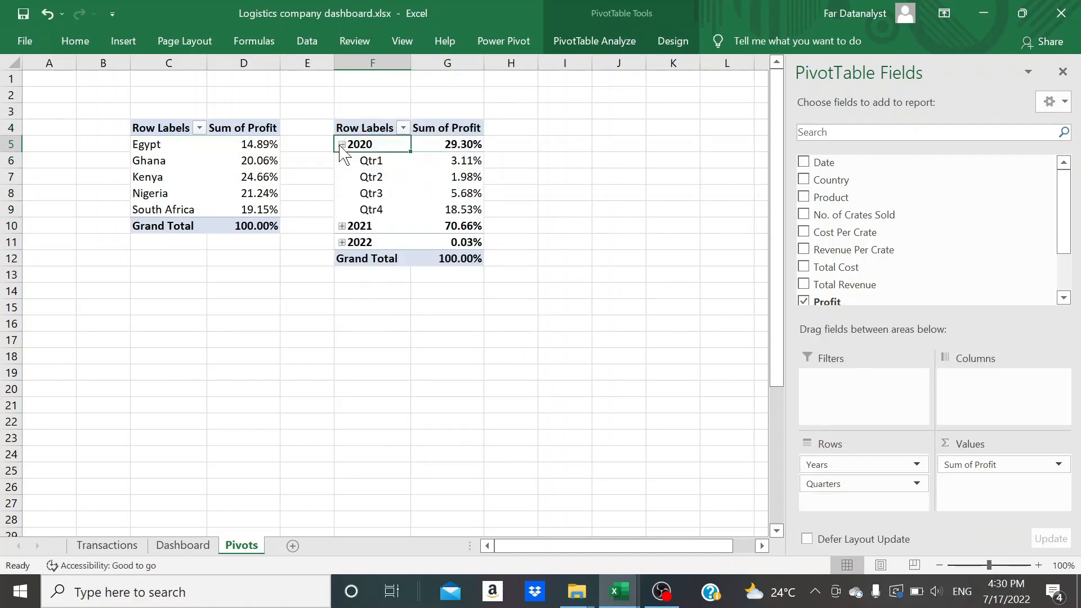
click(342, 226)
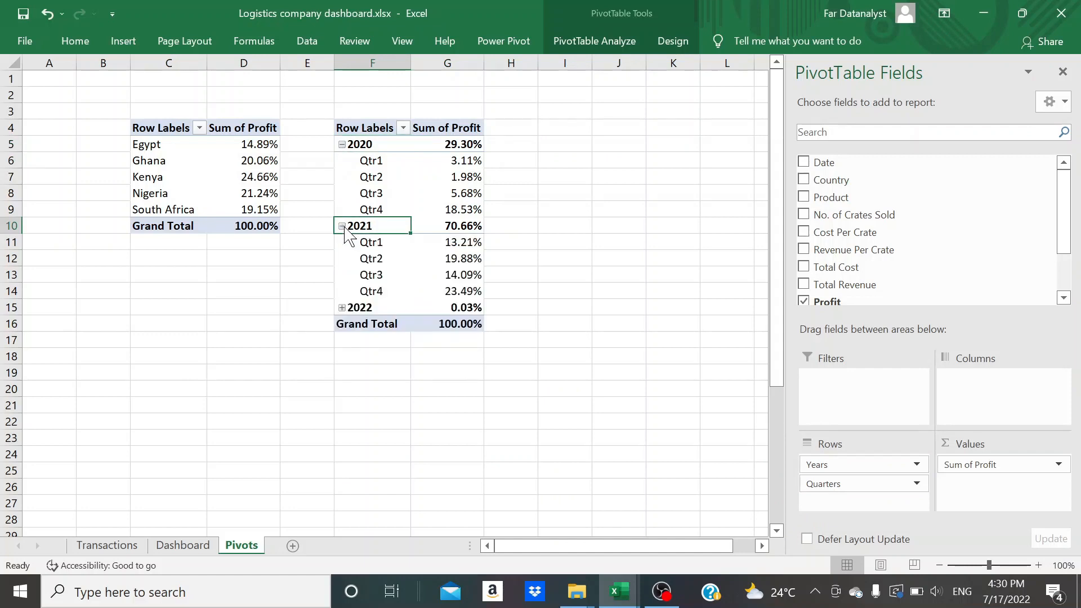
click(342, 226)
Show the second PivotTable's Sum of Profit values with No Calculation instead of as a percentage of the column total
click(462, 146)
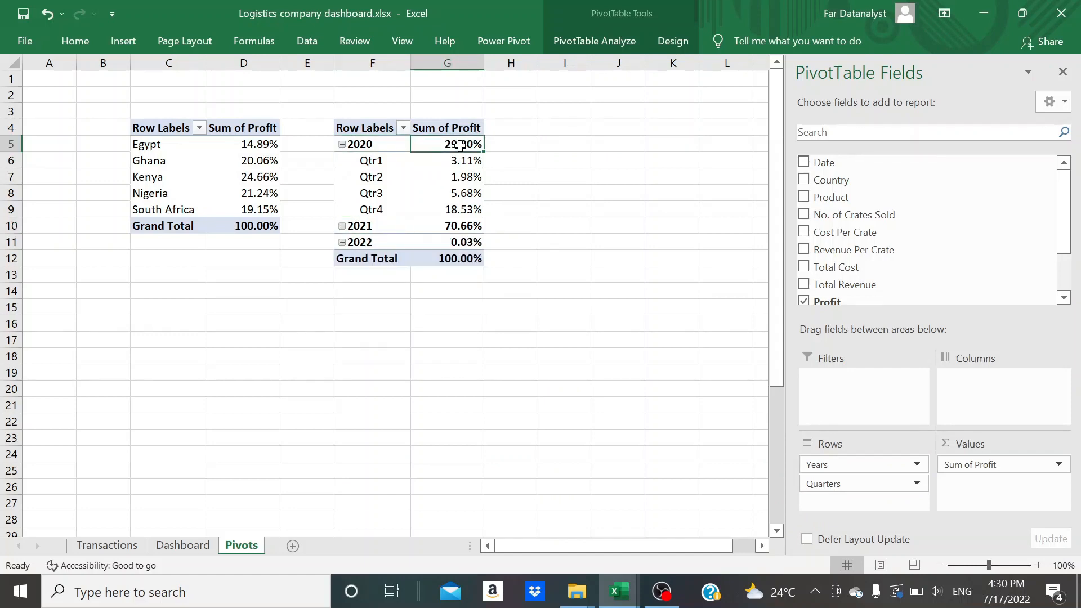
right_click(461, 146)
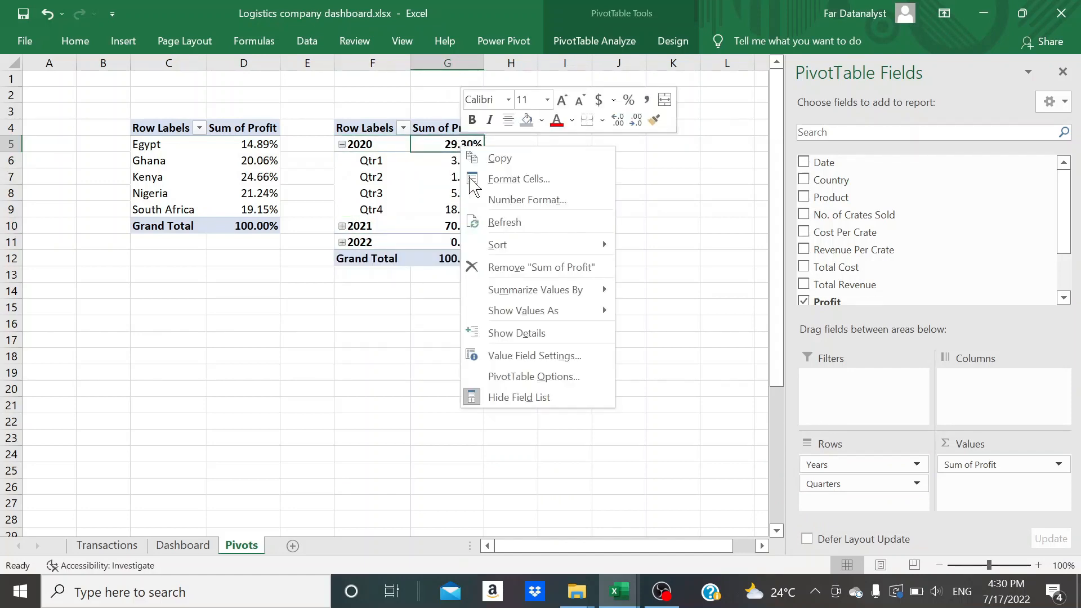
mouse_move(591, 314)
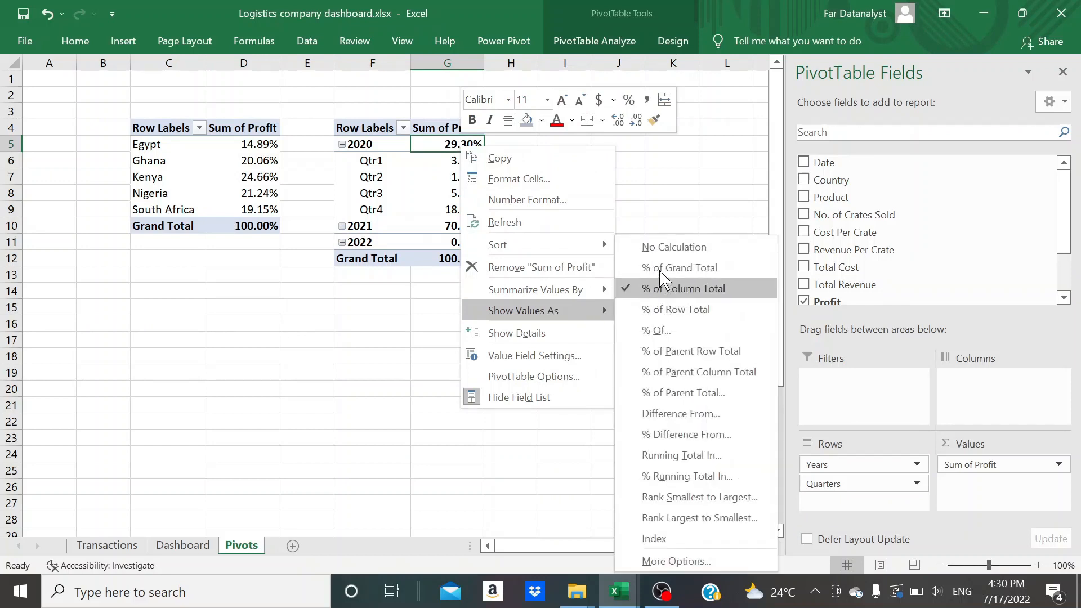
click(668, 247)
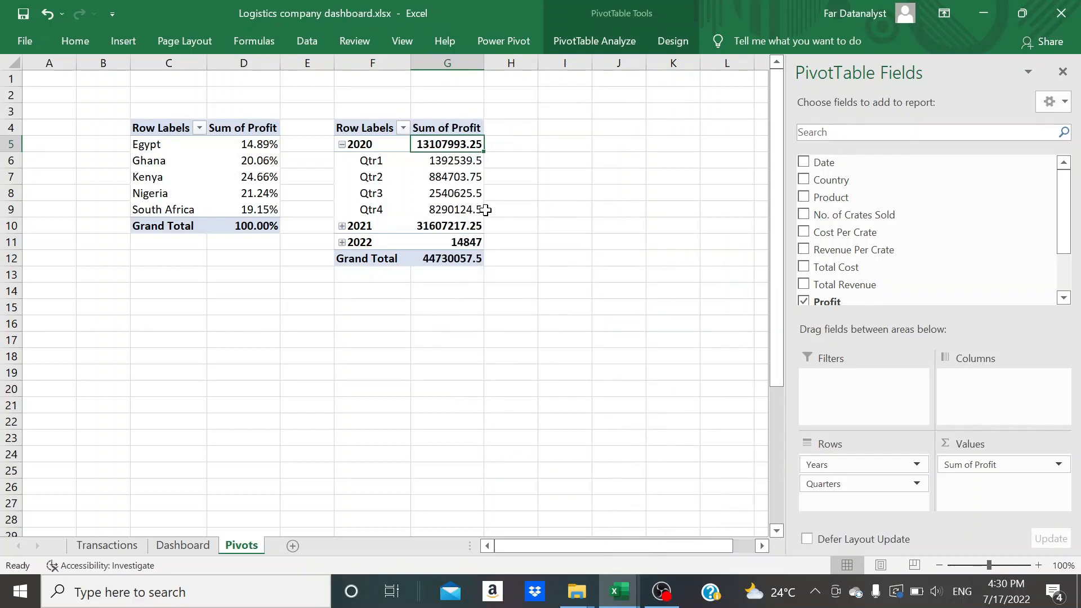
click(528, 222)
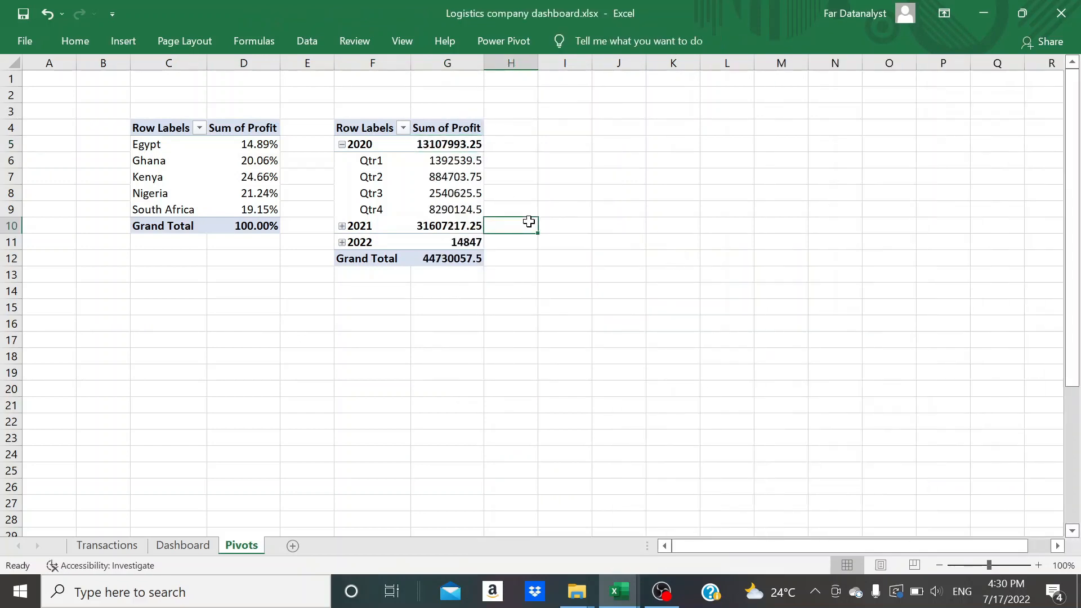
Expand 2021 and 2022 in the second PivotTable to list their quarters
click(362, 147)
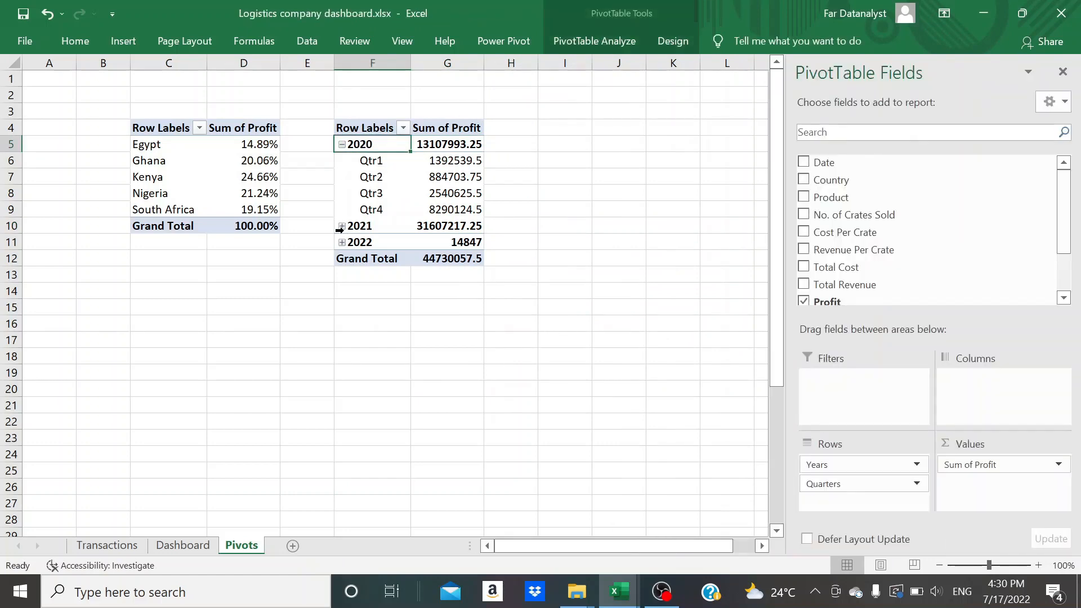
click(342, 226)
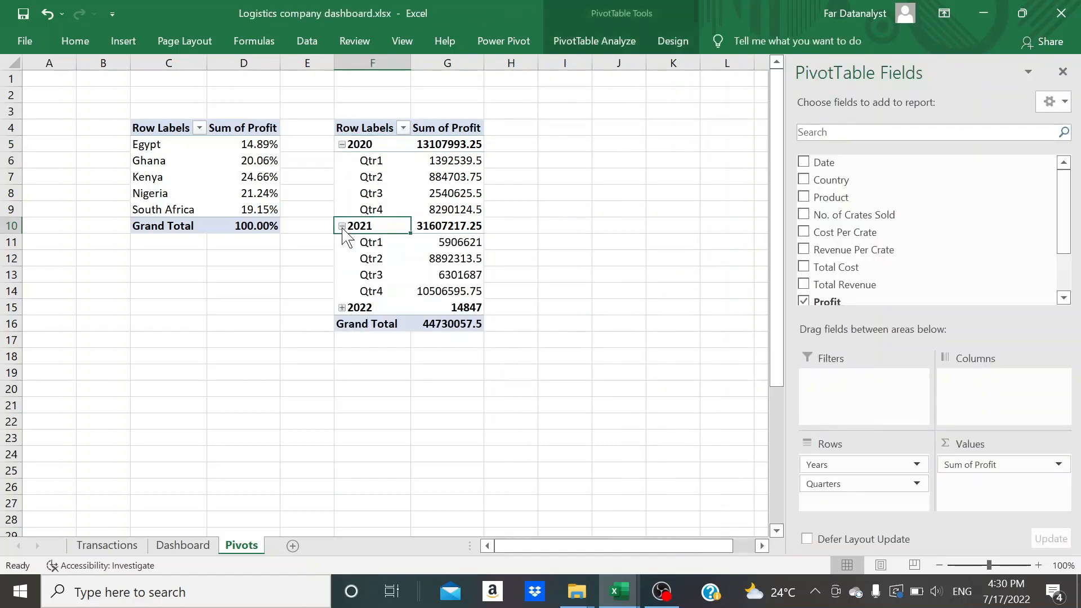
click(342, 308)
Insert a 2-D Line with Markers PivotChart from the yearly and quarterly profit PivotTable
click(374, 168)
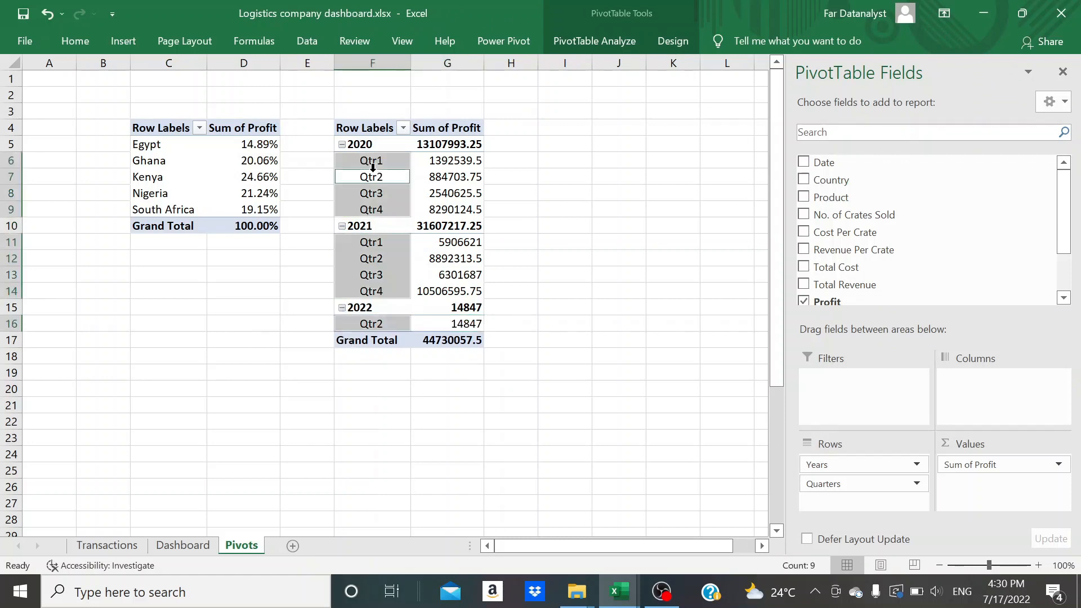
click(368, 179)
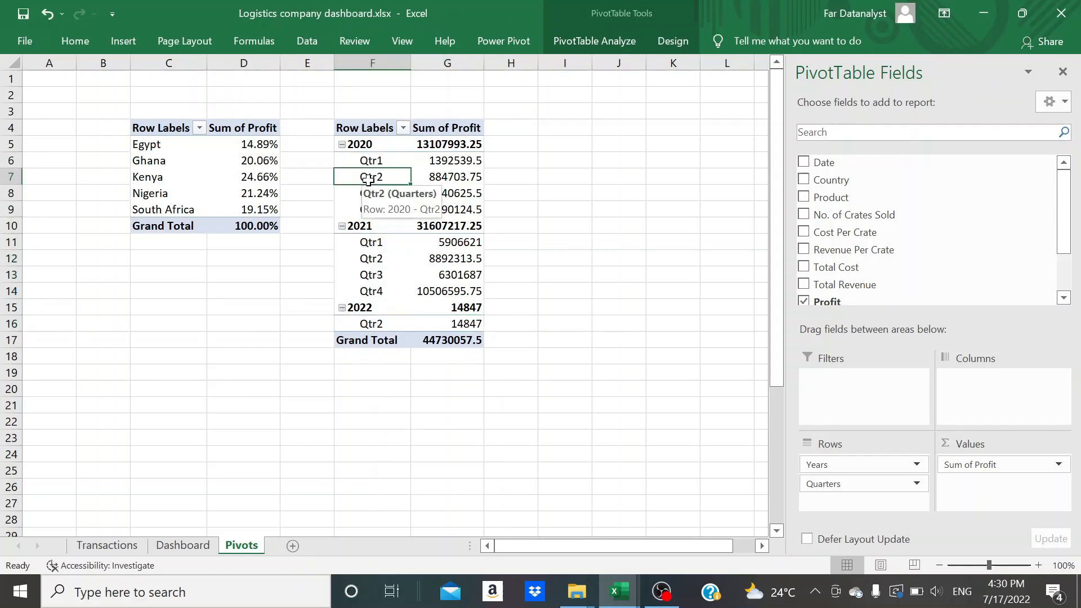
click(122, 43)
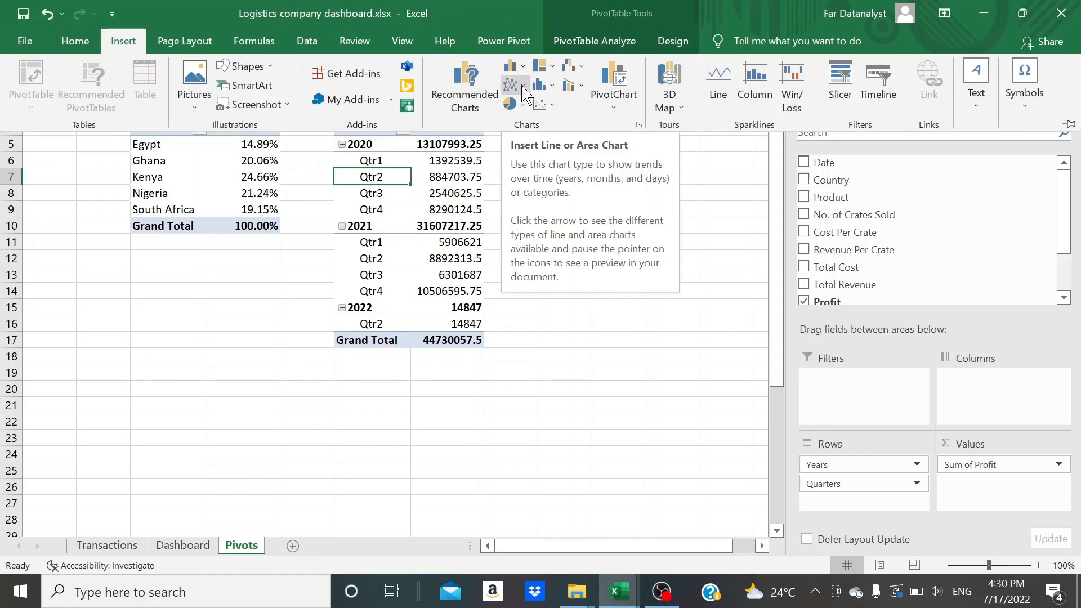
click(523, 87)
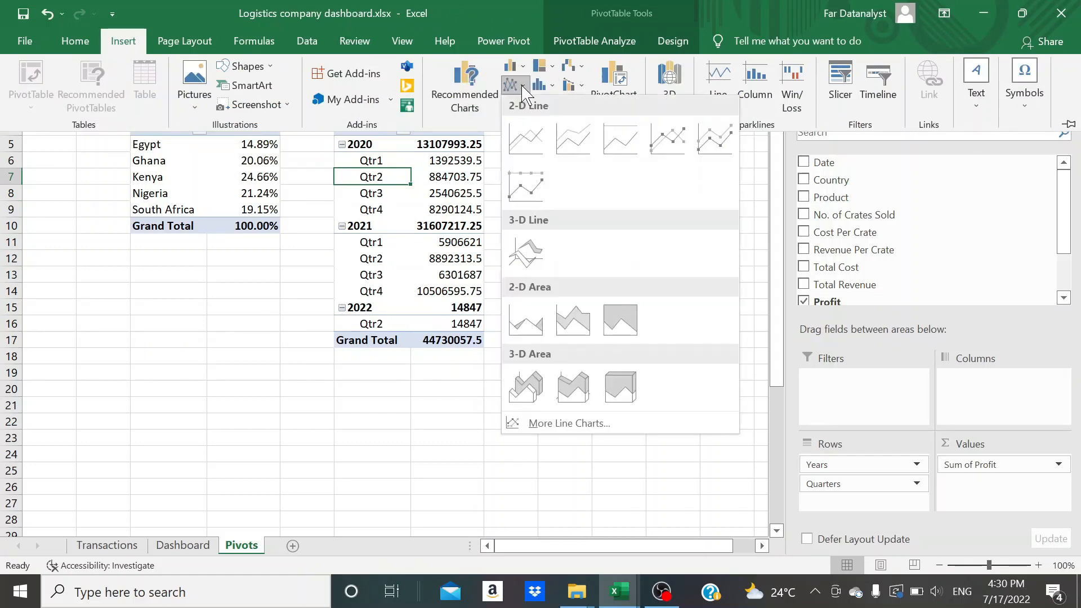
click(661, 145)
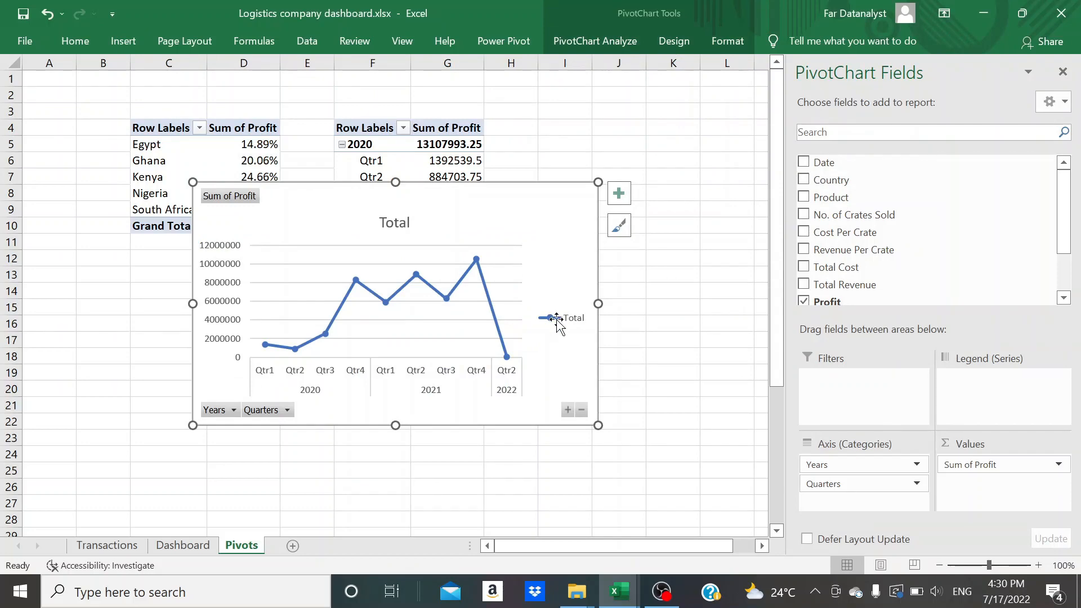
Remove the legend, the Total title and the gridlines from the line chart
click(558, 319)
key(Delete)
click(394, 223)
key(Delete)
click(314, 233)
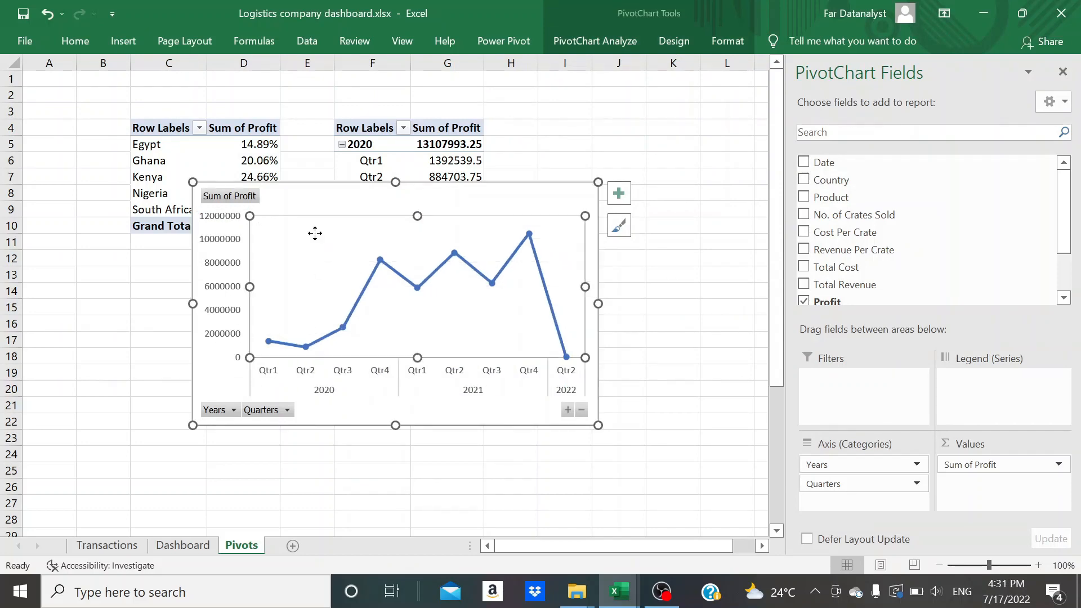
Shift the line chart sideways and hide its axis, value and expand/collapse field buttons
drag(315, 233, 397, 223)
click(595, 40)
click(918, 93)
click(921, 169)
click(917, 93)
click(906, 189)
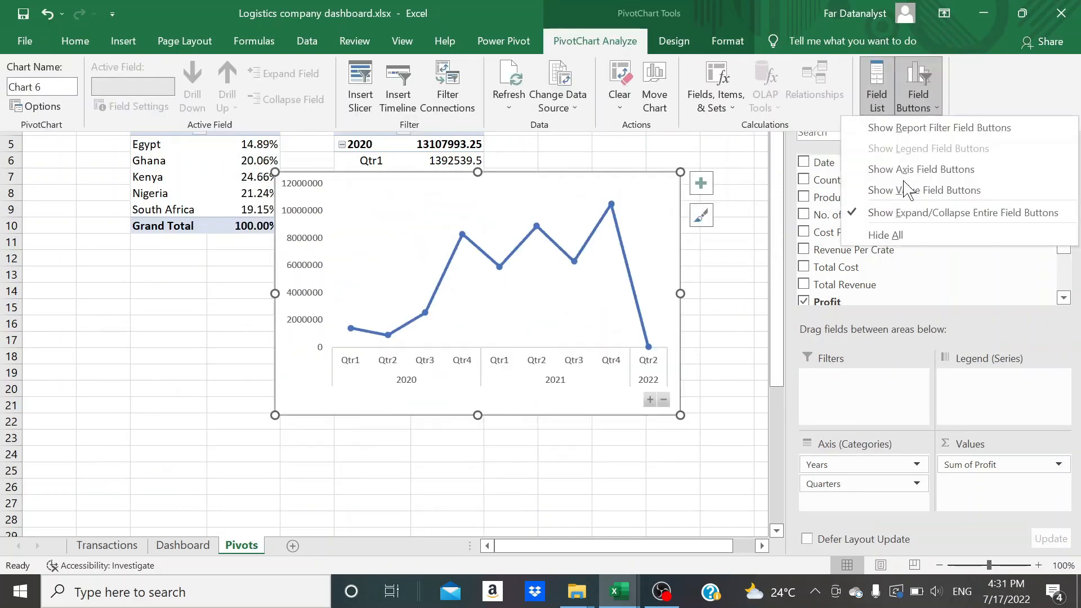
click(909, 212)
click(729, 324)
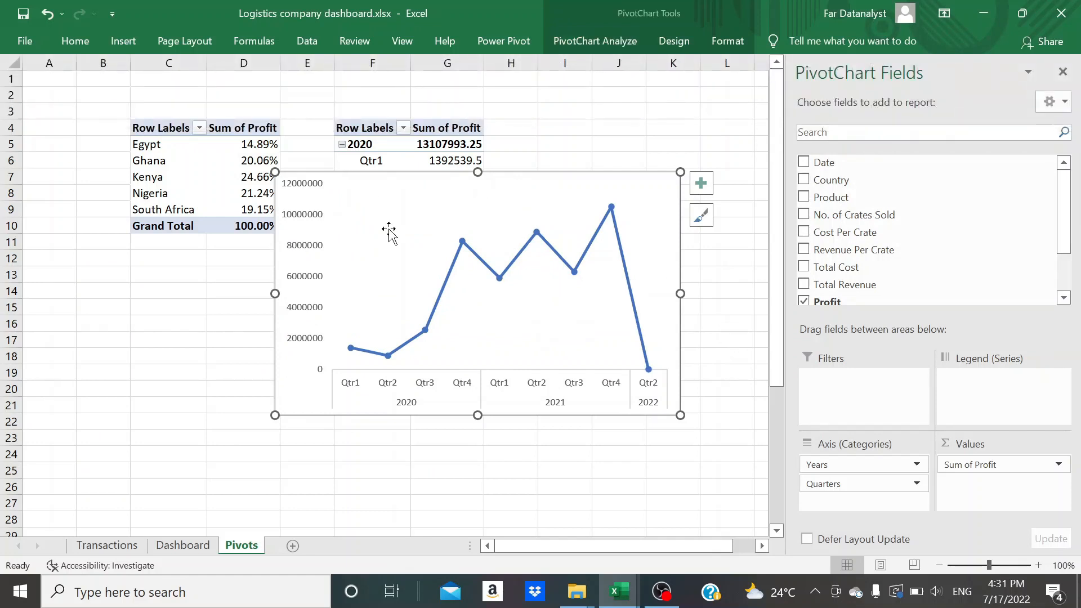
Move the line chart from the Pivots sheet to the Dashboard sheet, placing it over the left part of the wide dark panel
key(ctrl+x)
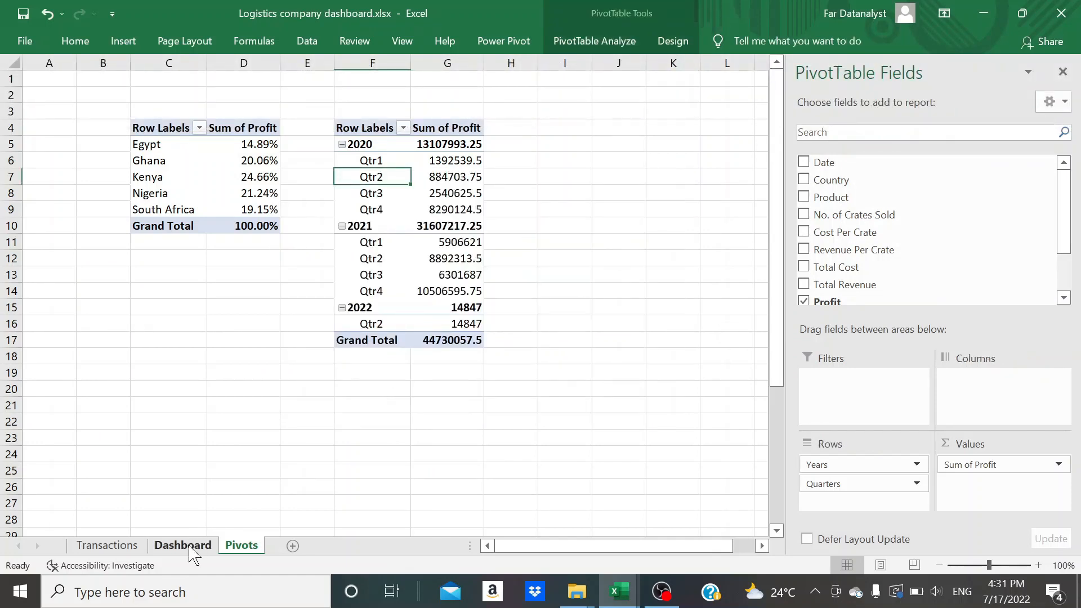
click(187, 549)
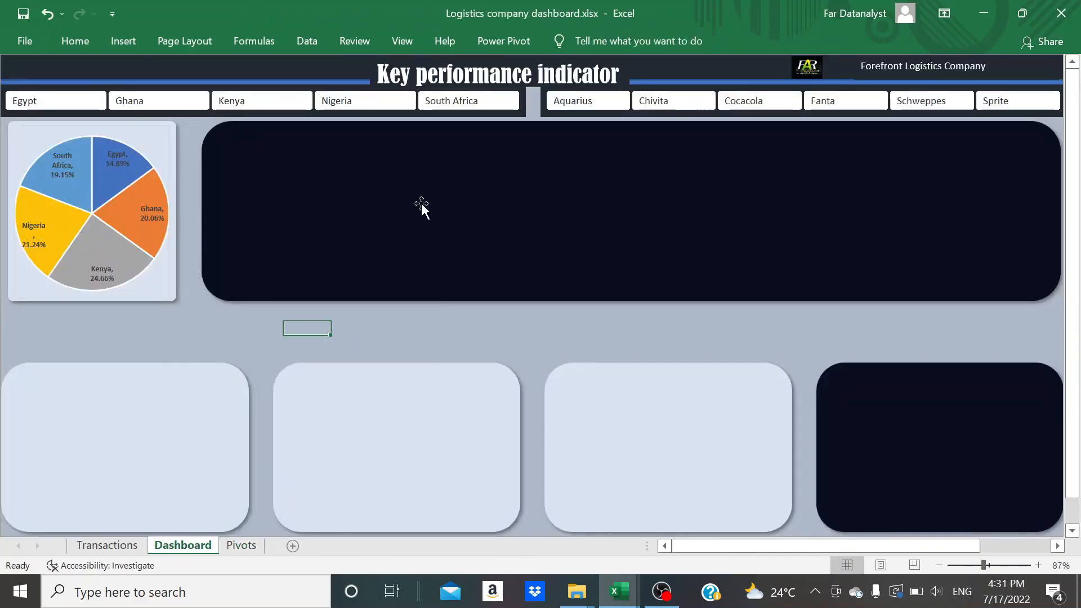
key(ctrl+v)
drag(381, 339, 342, 152)
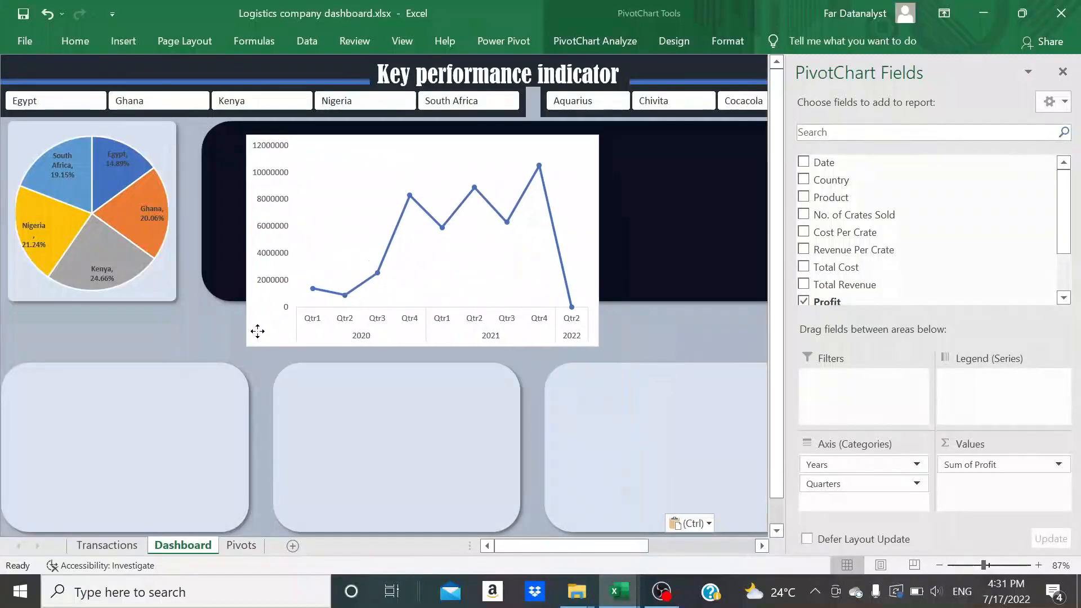
drag(257, 331, 238, 327)
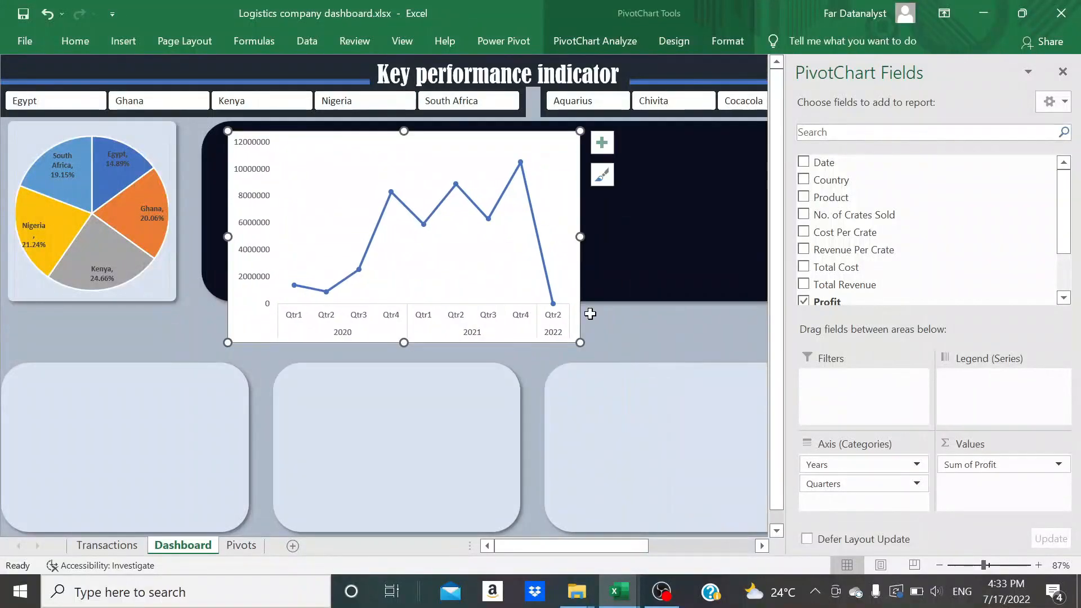
Resize the line chart to 2.42" high and 4.61" wide, and nudge it up to sit inside the dark panel
click(1063, 72)
click(727, 41)
click(951, 73)
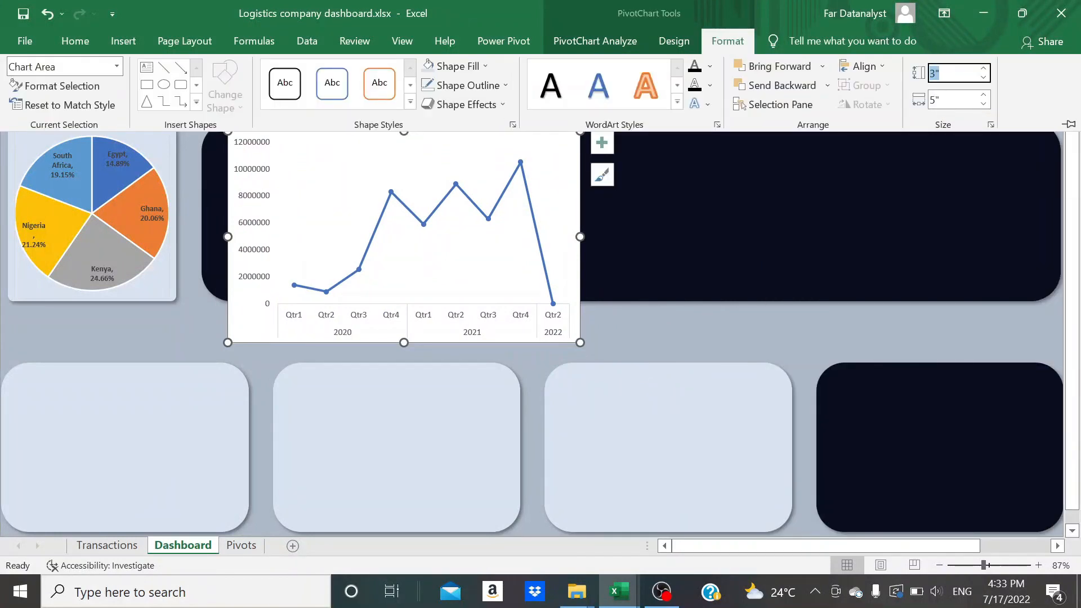
key(Return)
click(951, 100)
text(4.61)
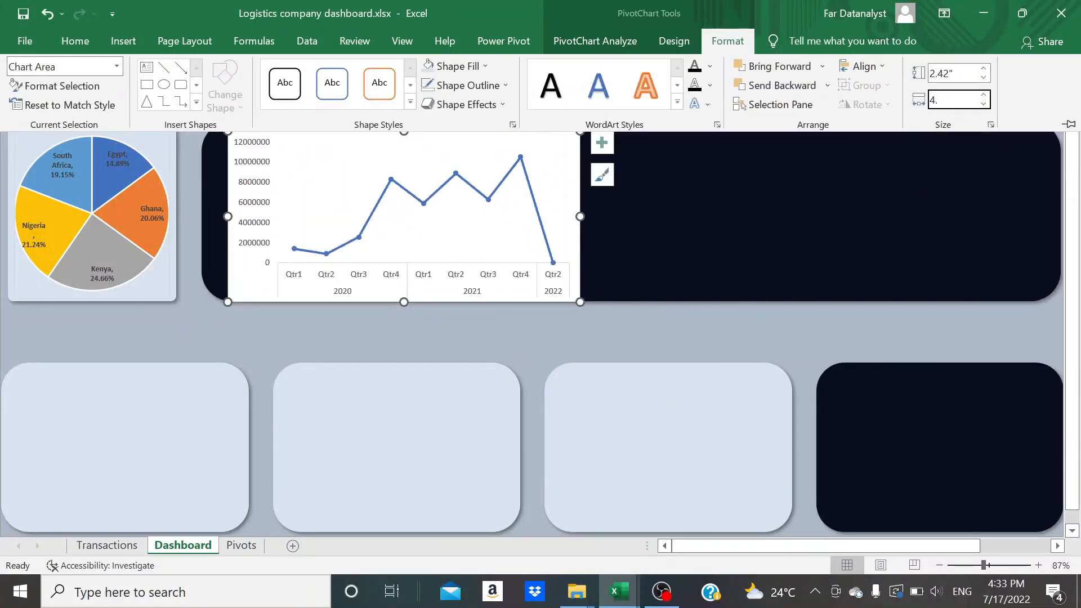
key(Return)
key(ctrl+F1)
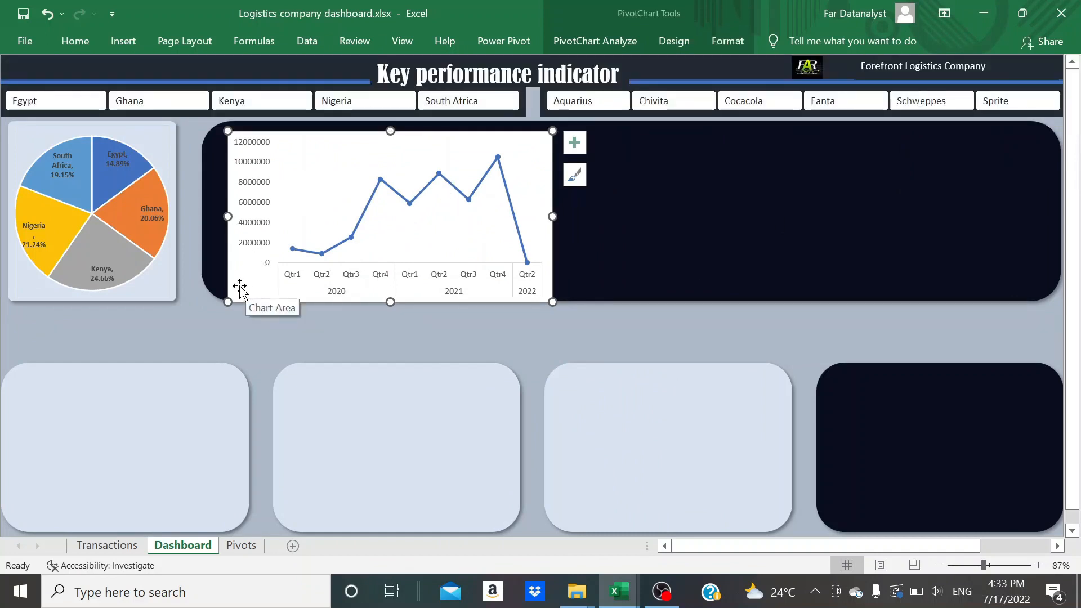
drag(239, 285, 240, 278)
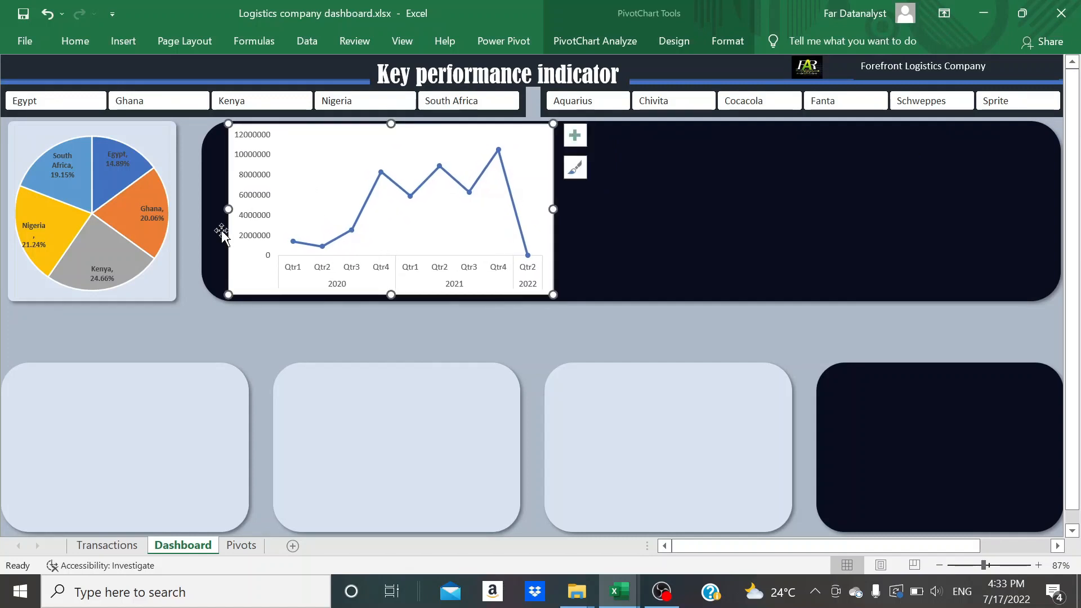
Fill the line chart's background with the recently used dark navy to match the panel behind it
click(89, 42)
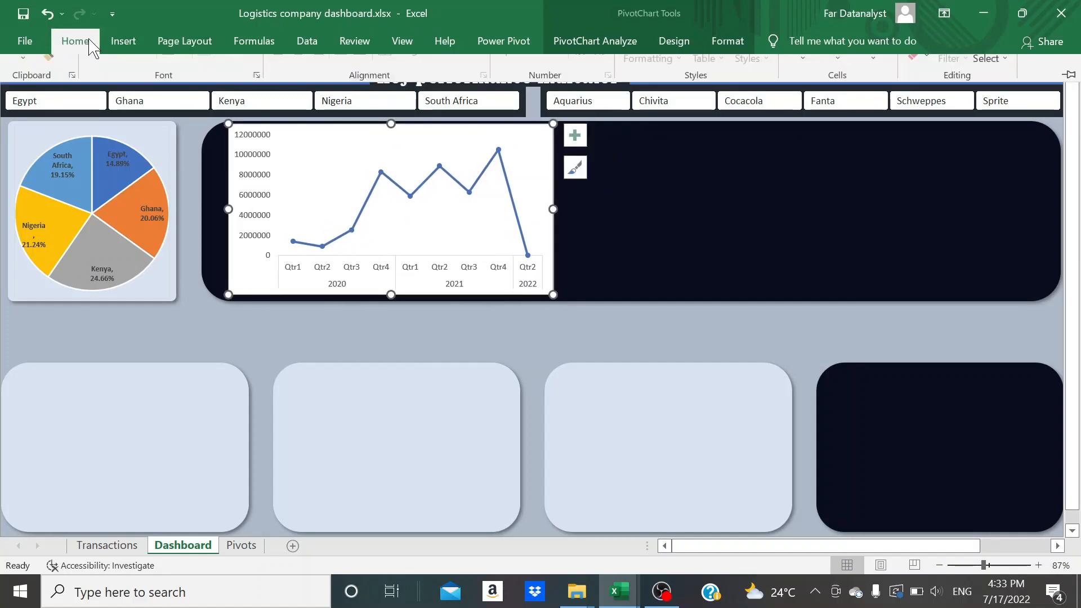
click(221, 99)
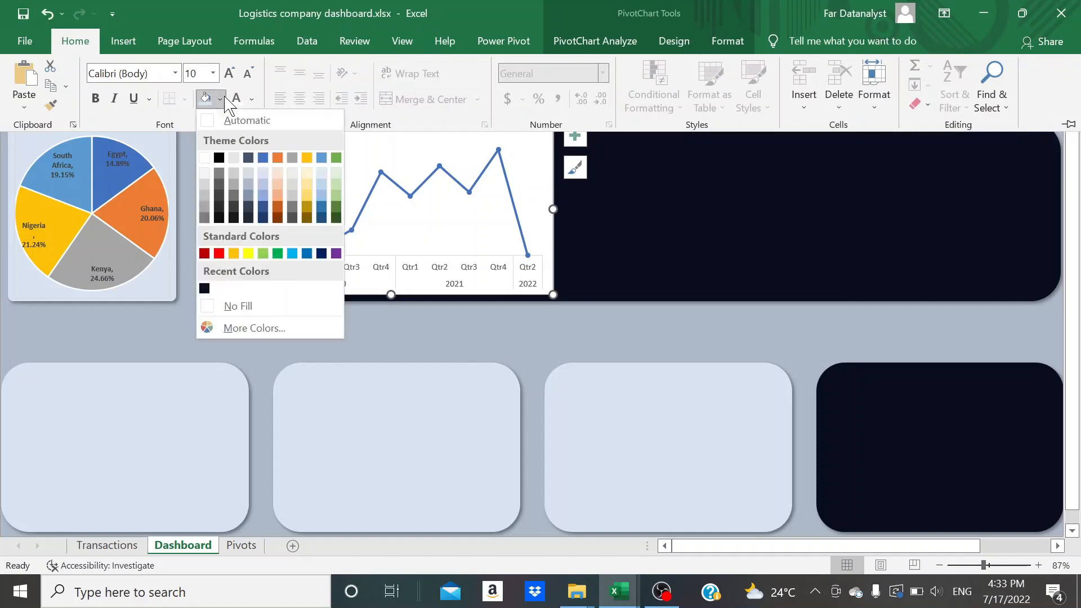
click(204, 289)
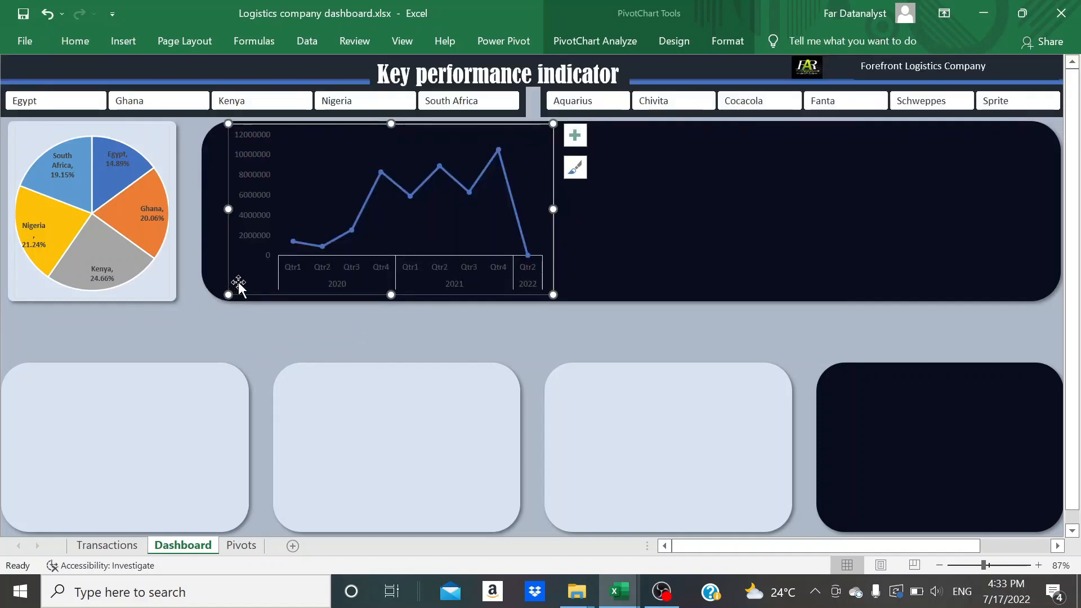
Remove the outline around the line chart's area
click(730, 205)
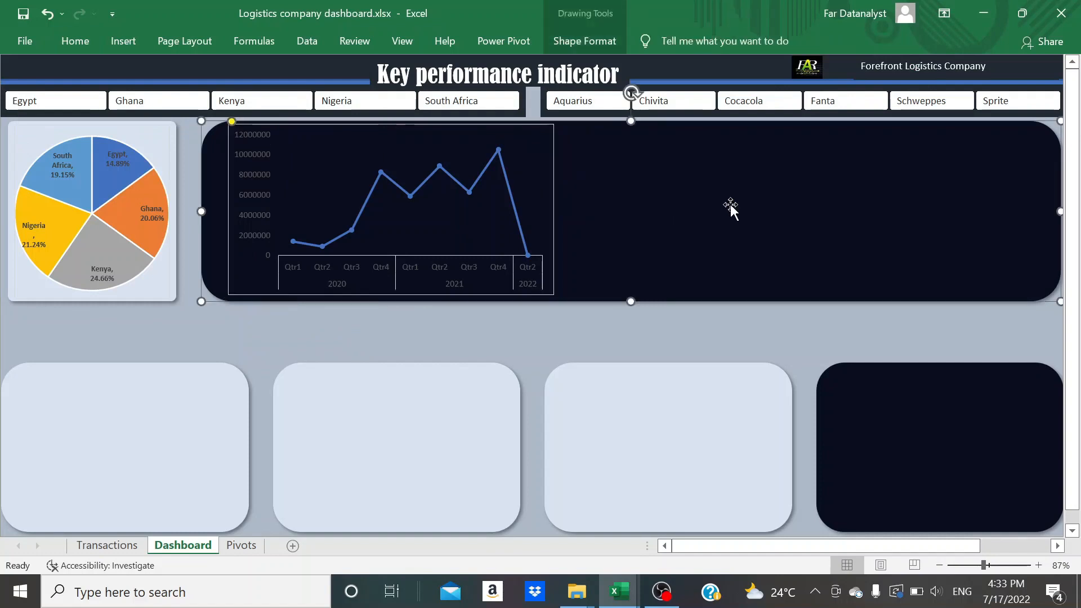
click(237, 289)
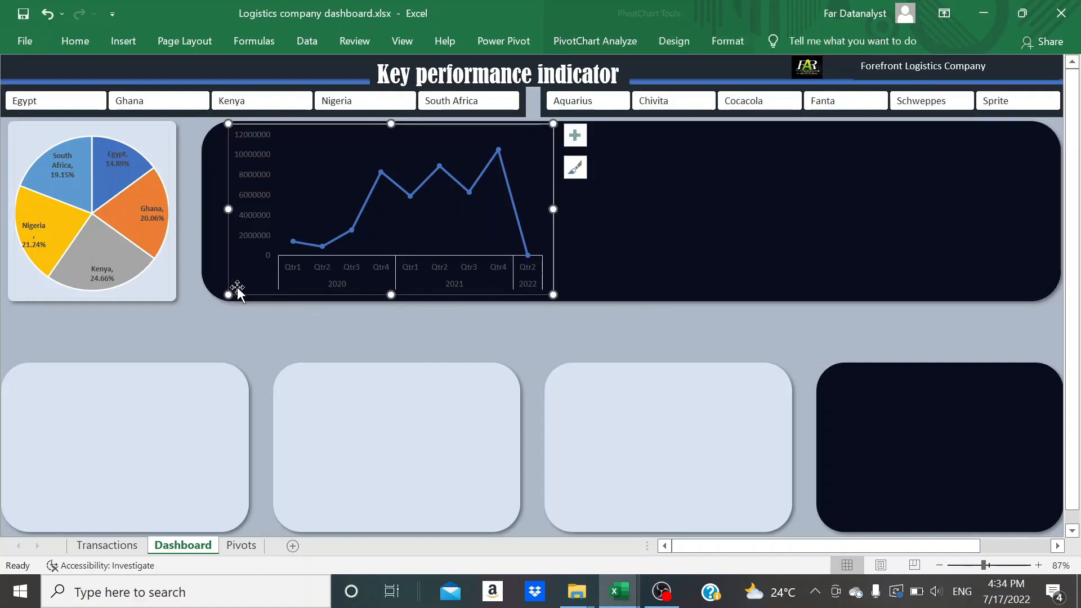
click(716, 43)
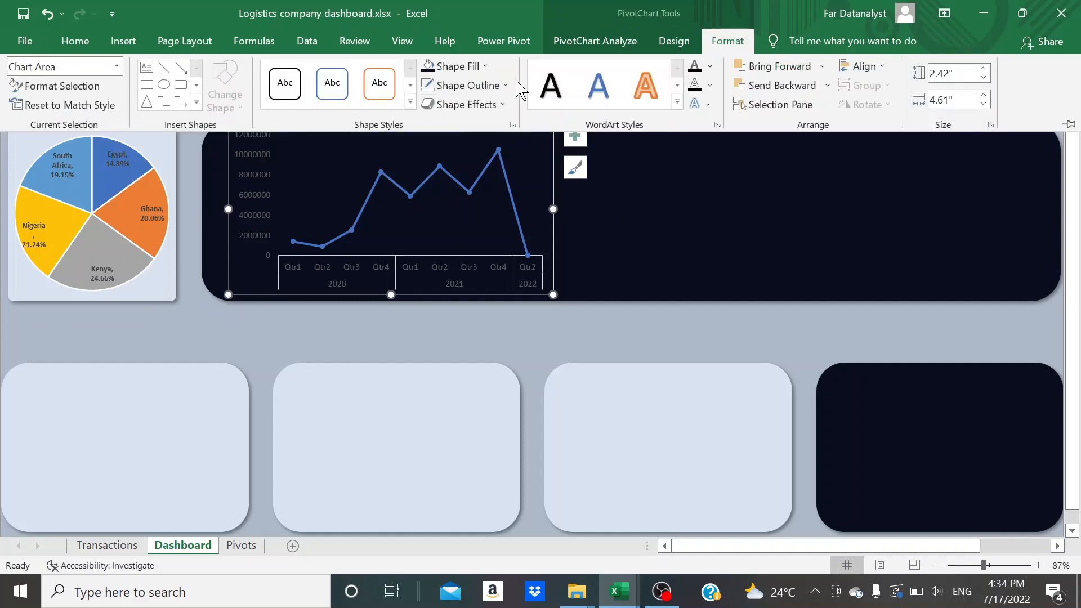
click(507, 86)
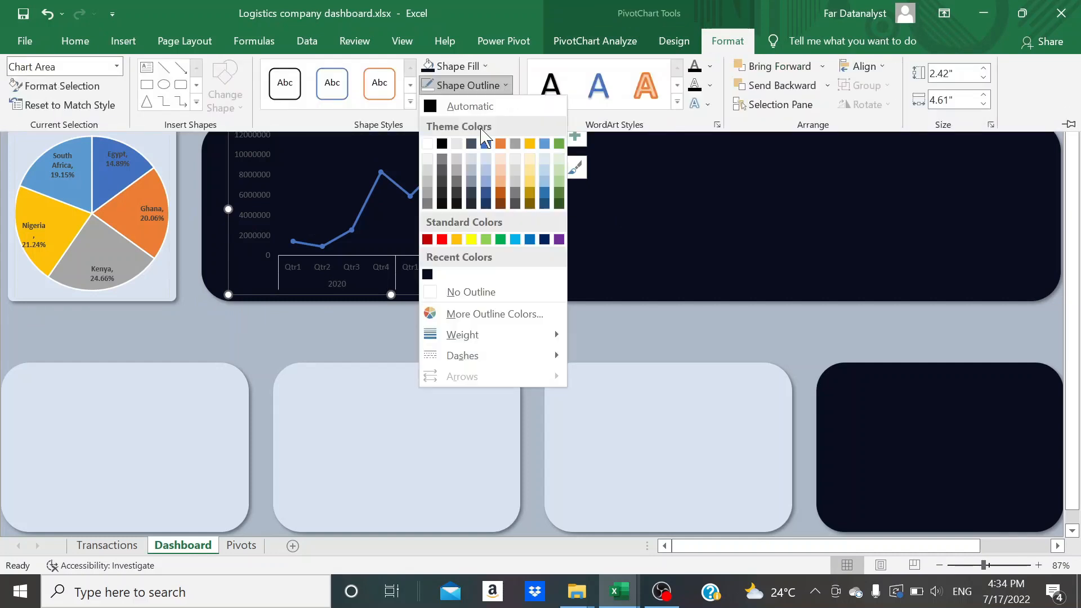
click(426, 293)
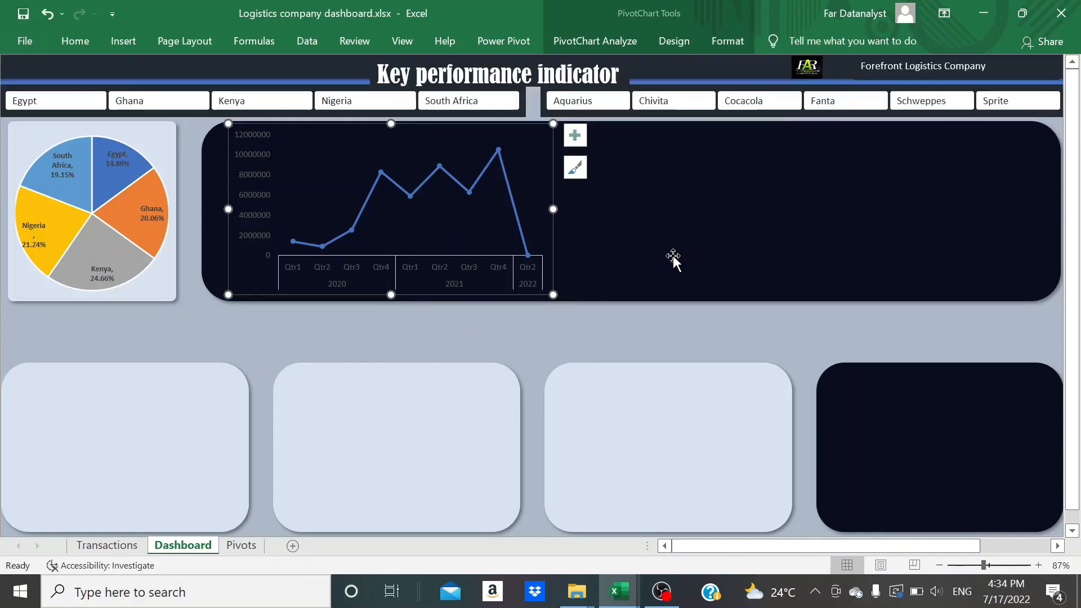
Set the text of the line chart's vertical and horizontal axis labels to white
click(566, 345)
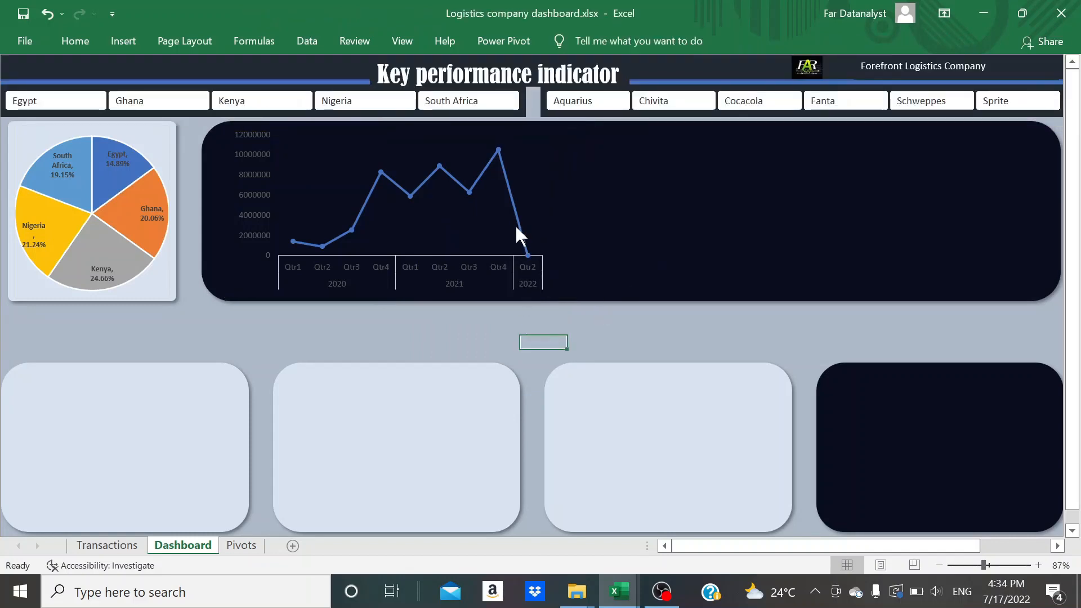
click(262, 207)
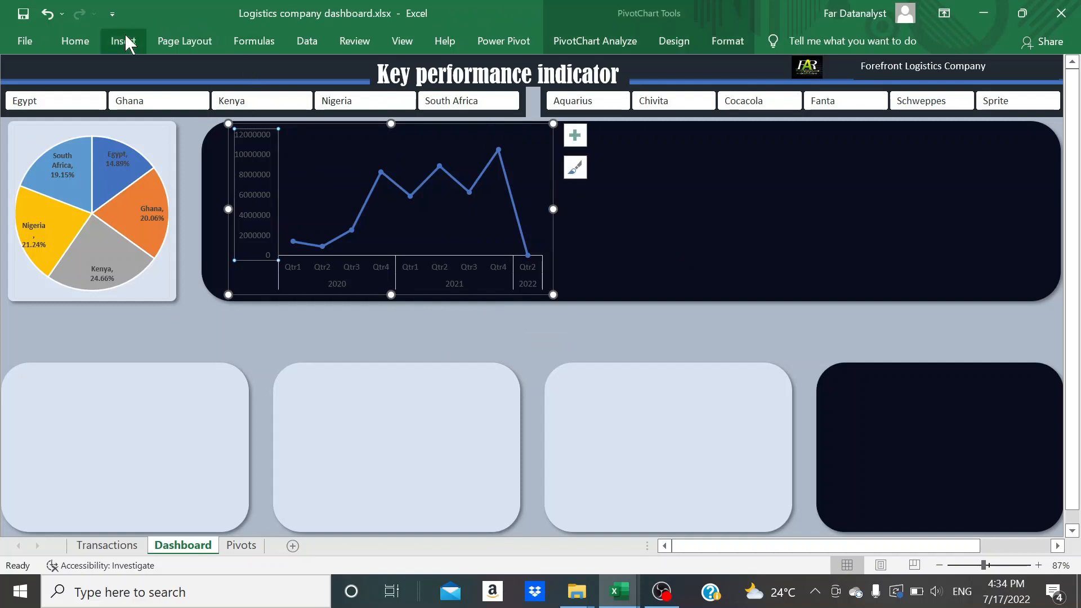
click(82, 42)
click(336, 275)
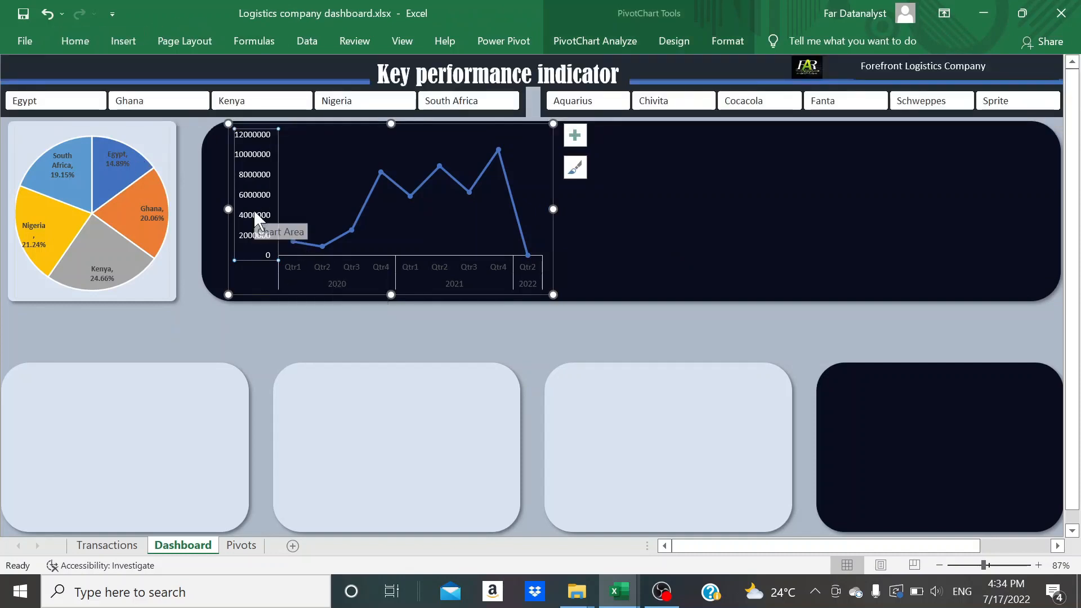
click(73, 41)
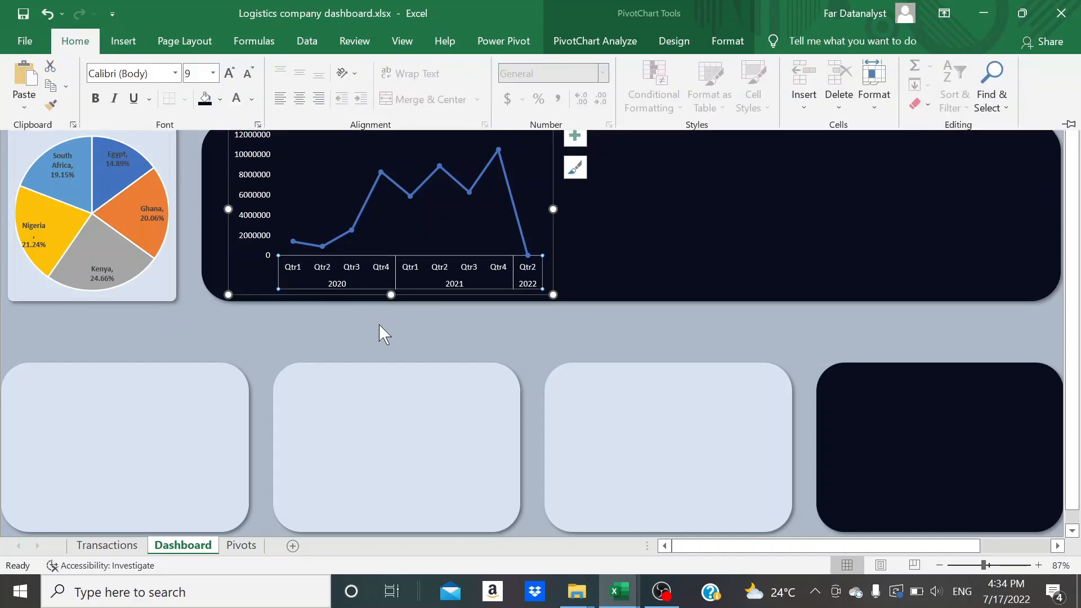
Recolour the line chart's data series line to the standard orange-gold colour
click(385, 191)
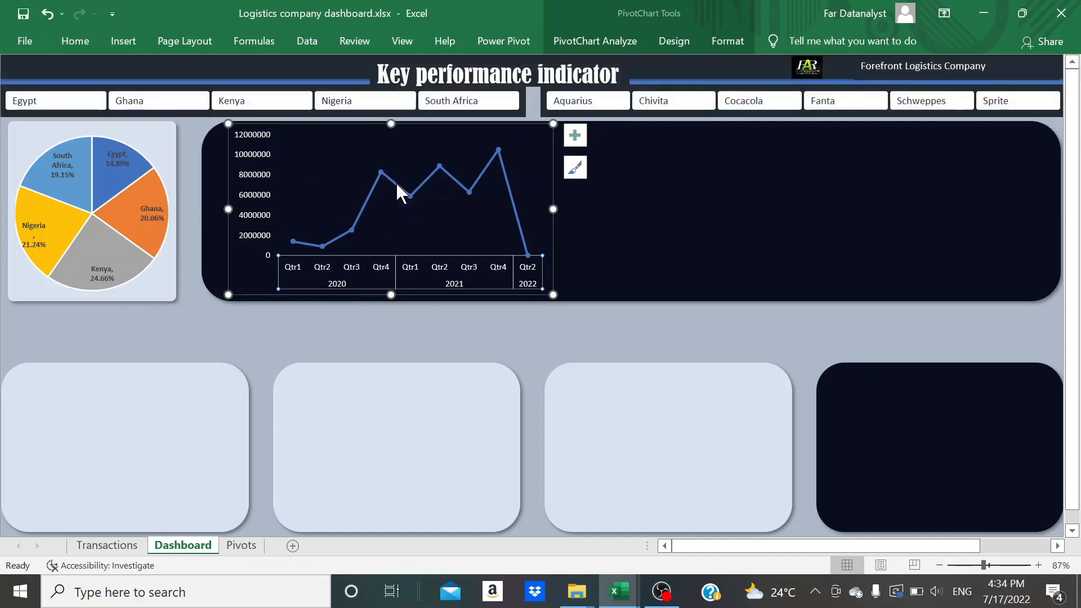
click(396, 182)
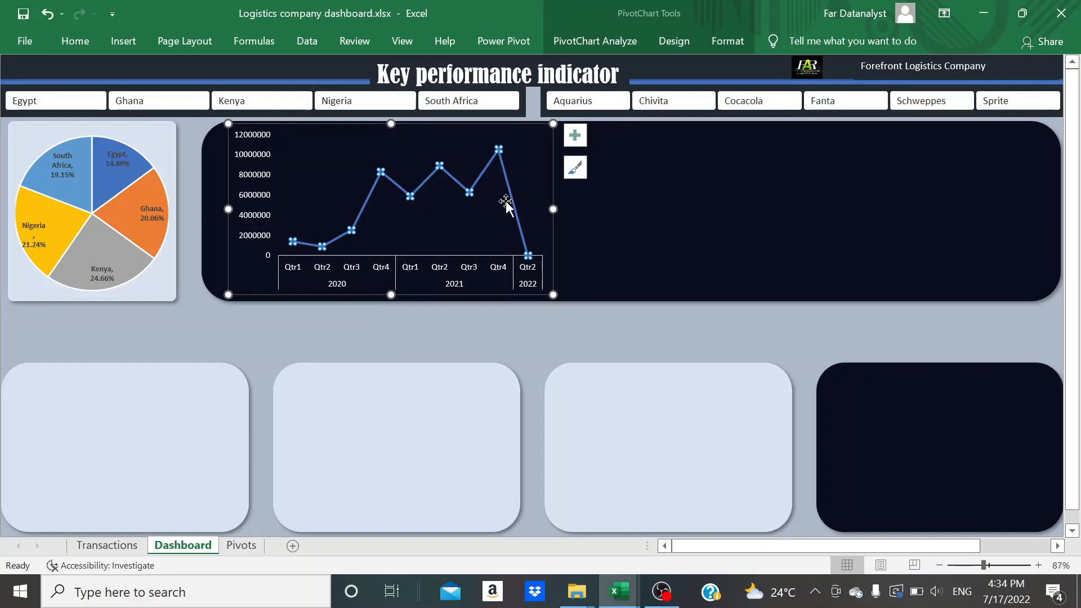
click(728, 42)
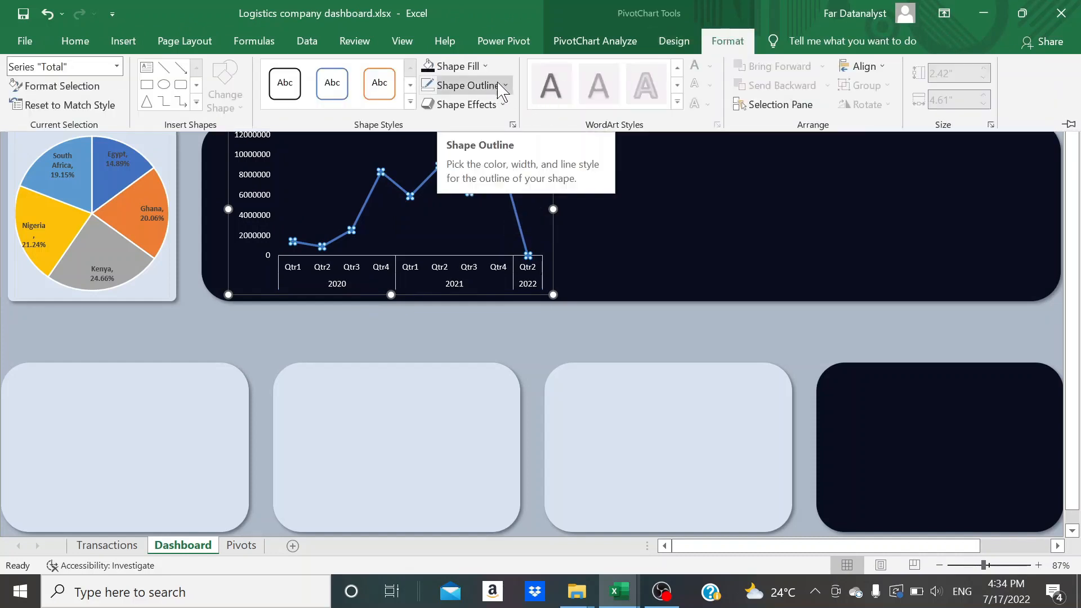
click(504, 85)
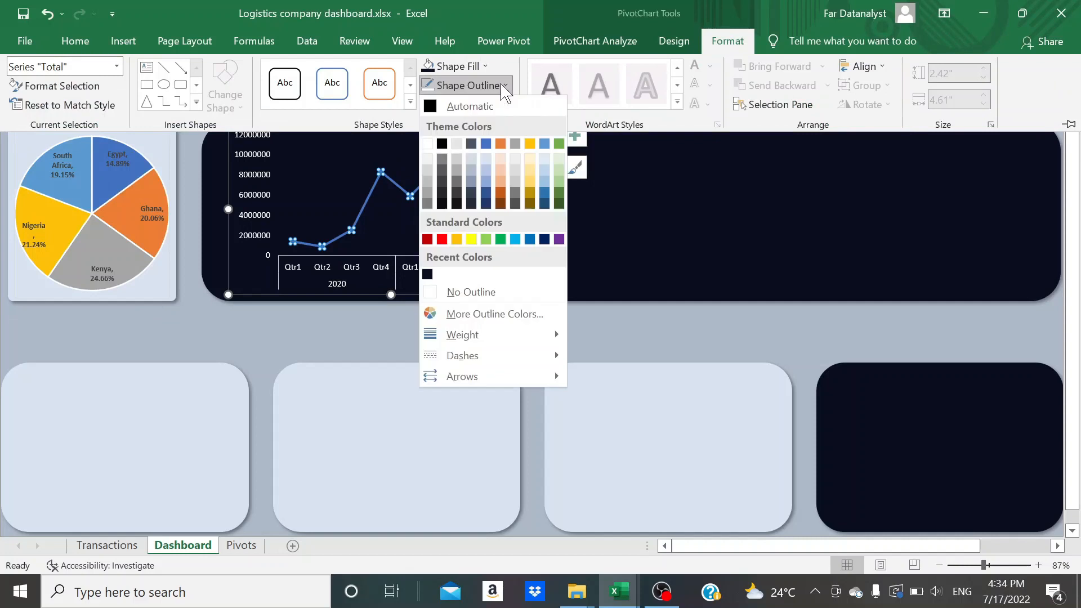
click(457, 239)
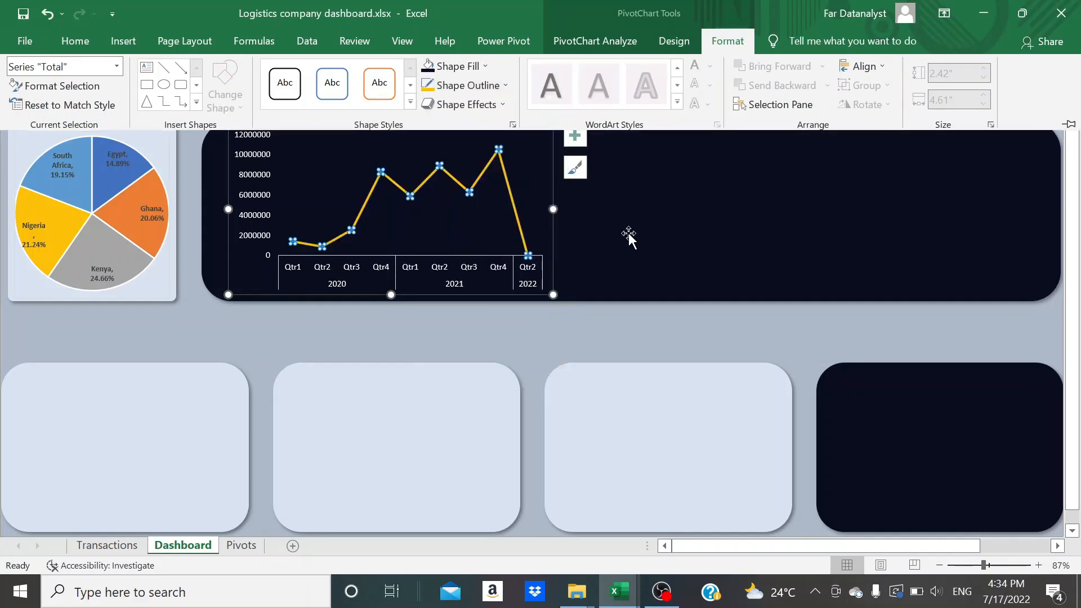
click(628, 232)
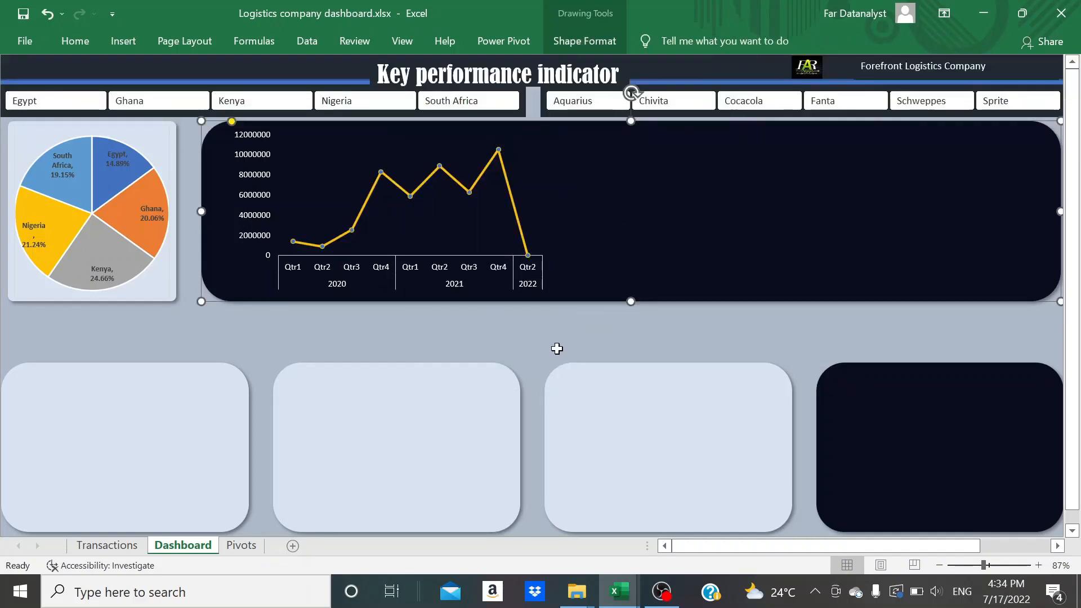
Add data labels to the line chart in the wide dark panel
click(447, 209)
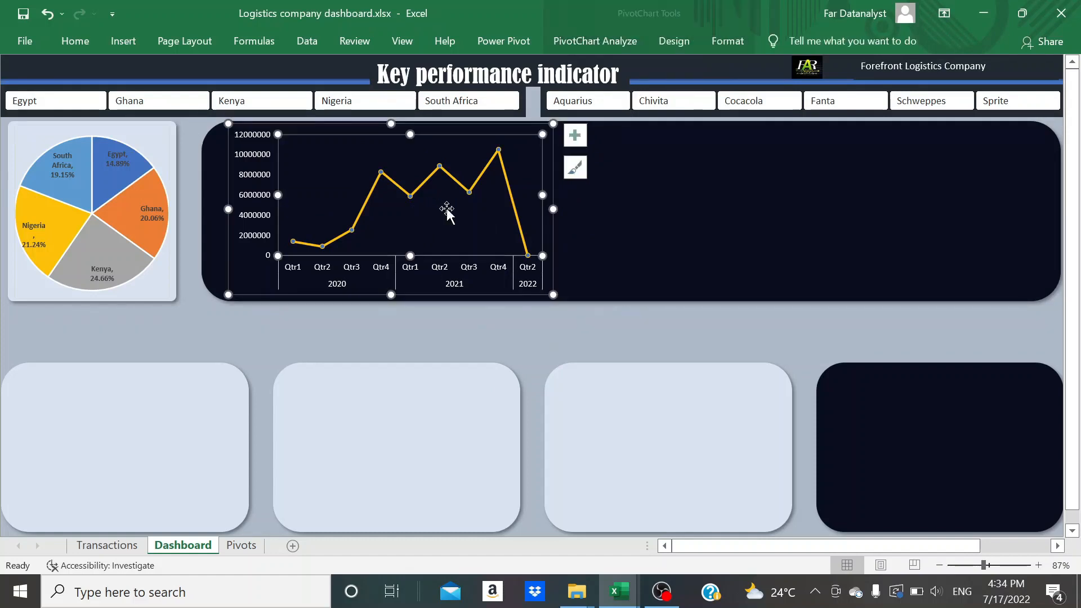
click(574, 136)
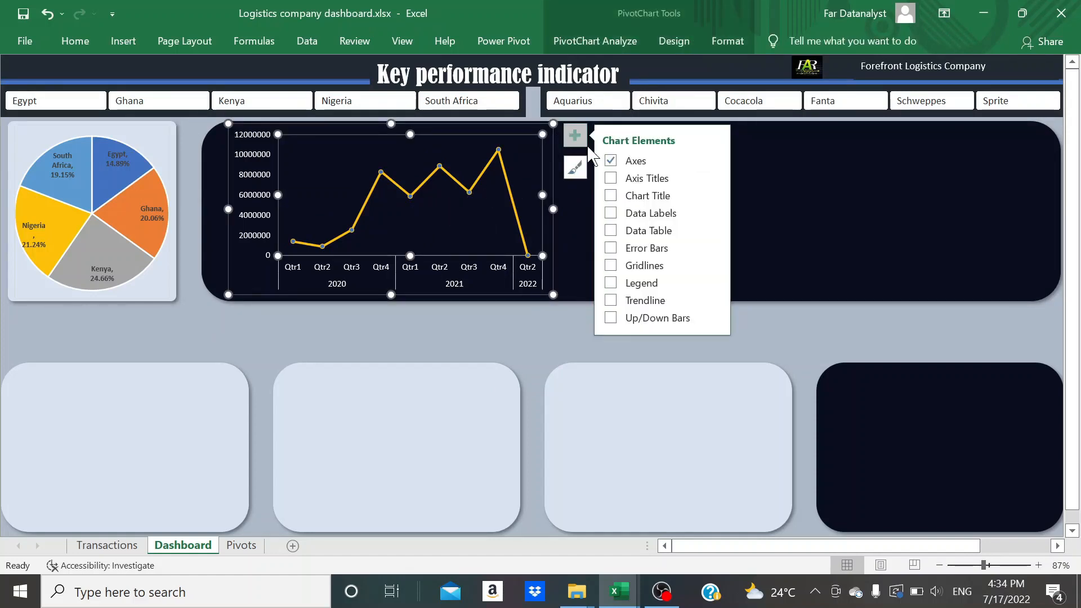
click(620, 213)
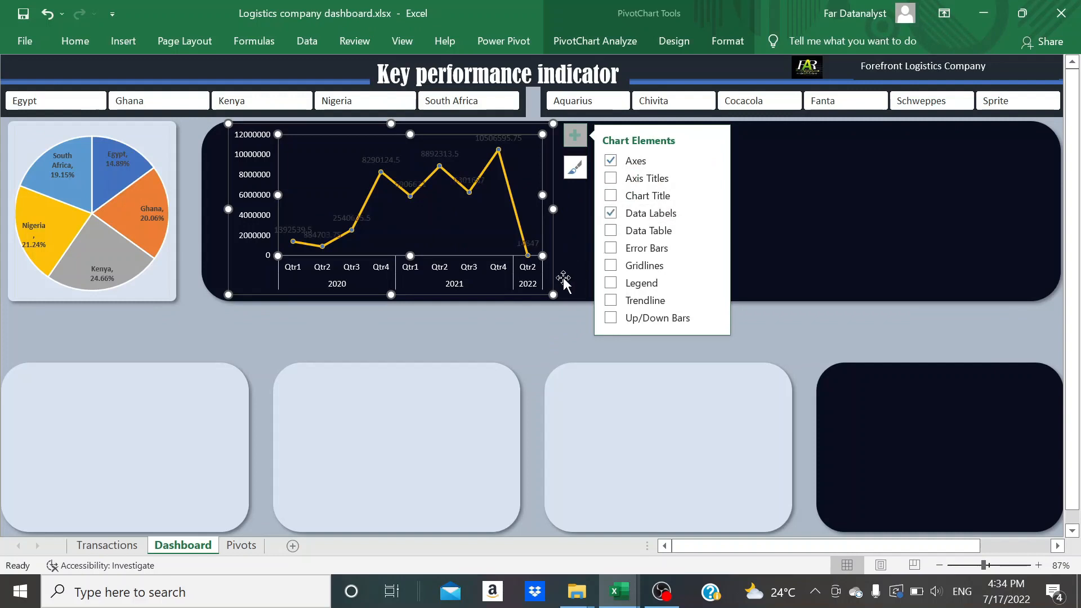
click(507, 318)
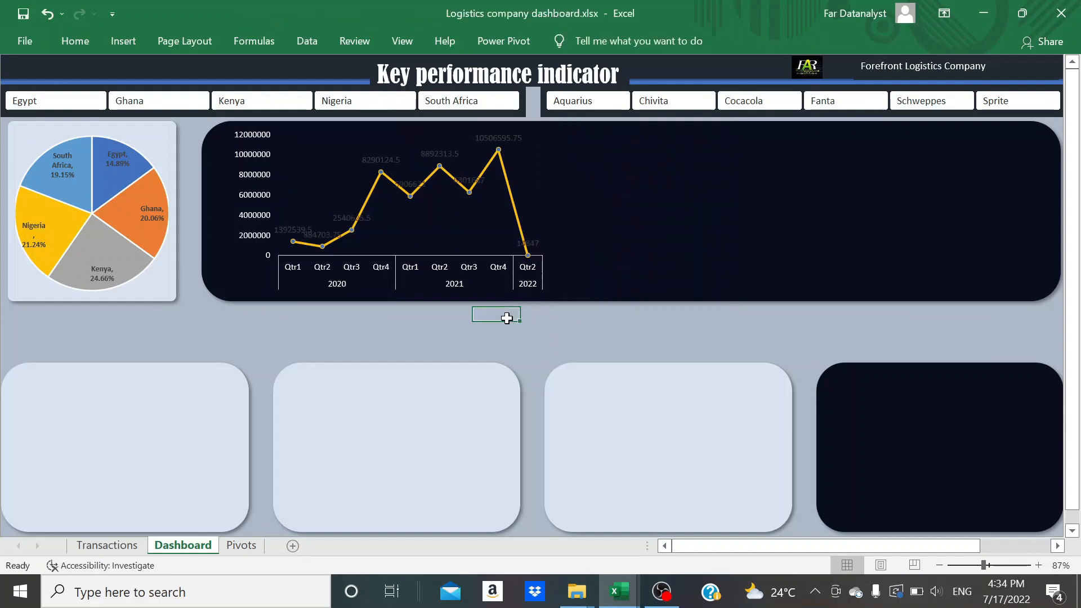
Set the font colour of the line chart's data labels to white
click(430, 161)
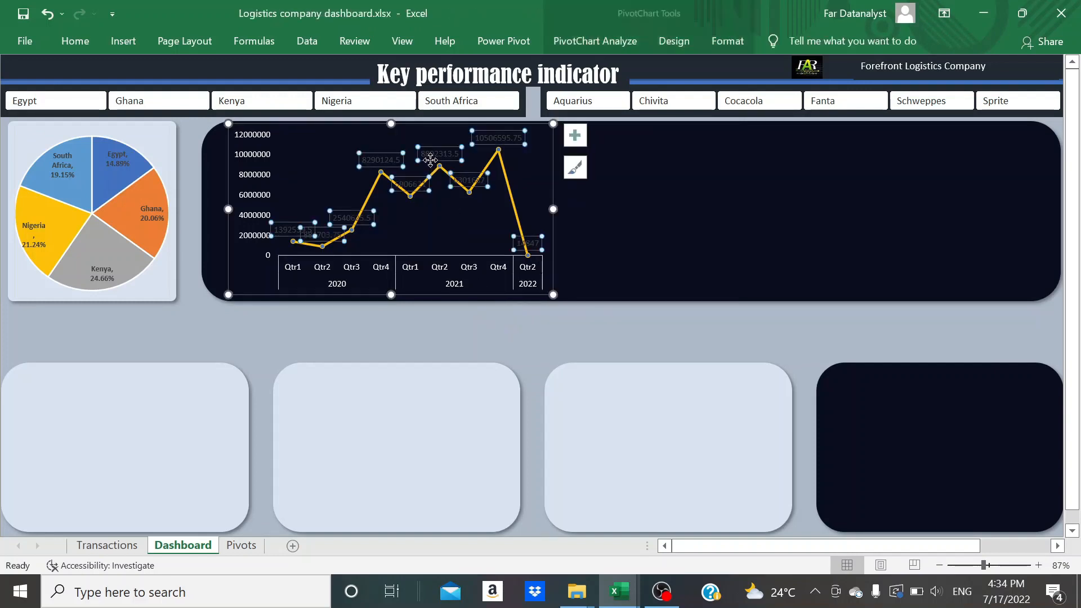
click(76, 41)
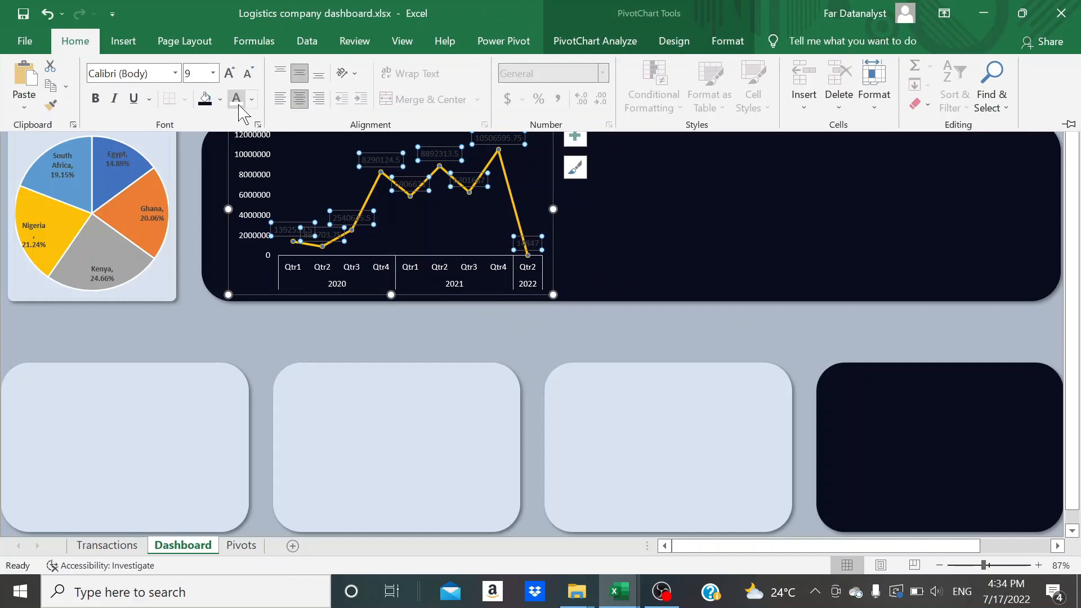
click(238, 100)
click(518, 326)
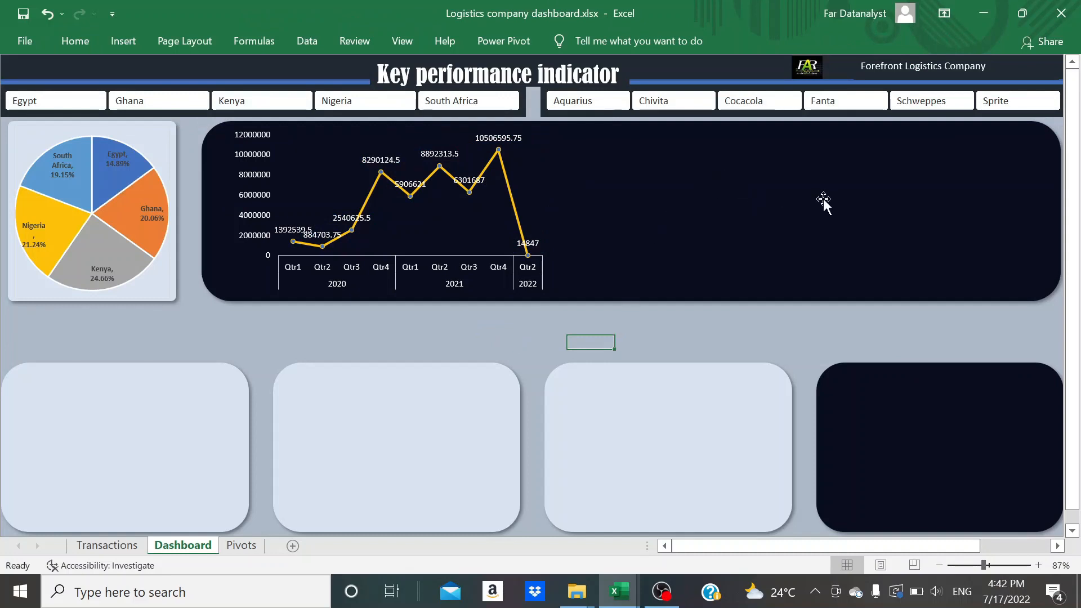
Copy the country profit PivotTable on the Pivots sheet and paste the copy at cell I4
click(849, 198)
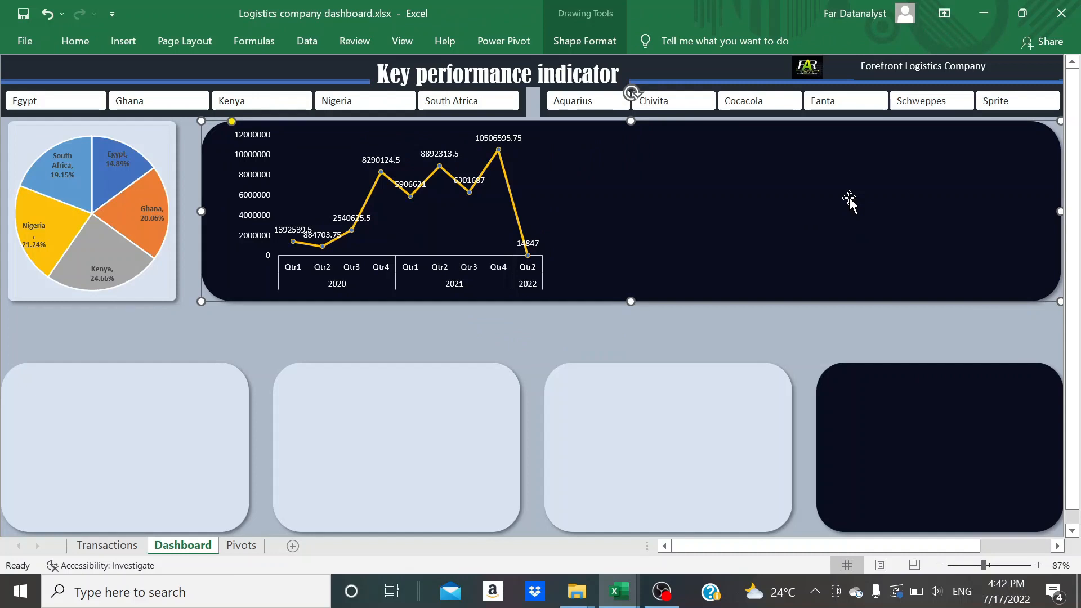
click(241, 545)
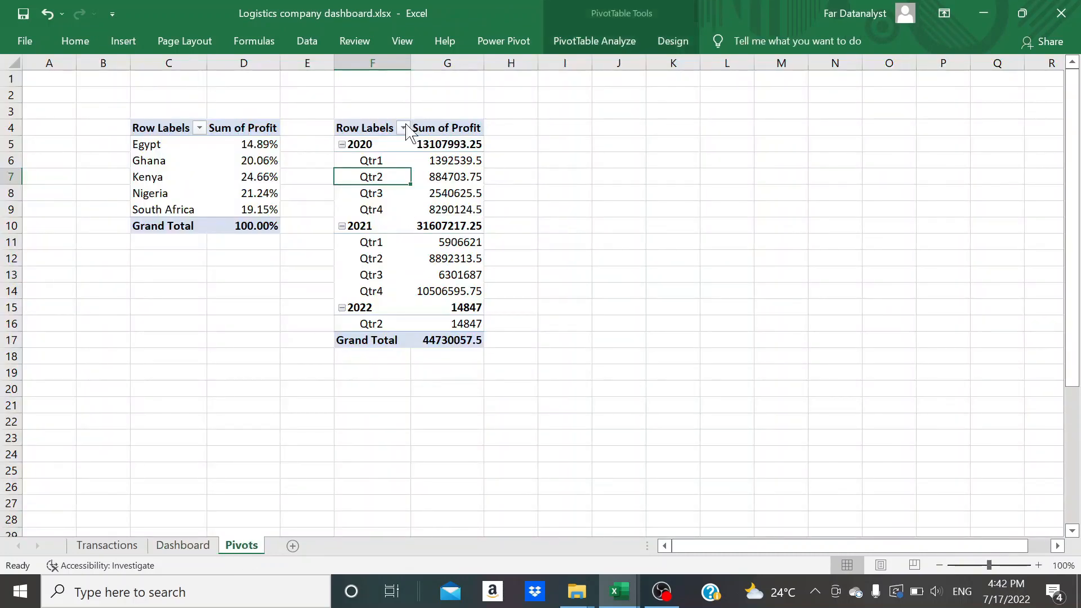
click(177, 129)
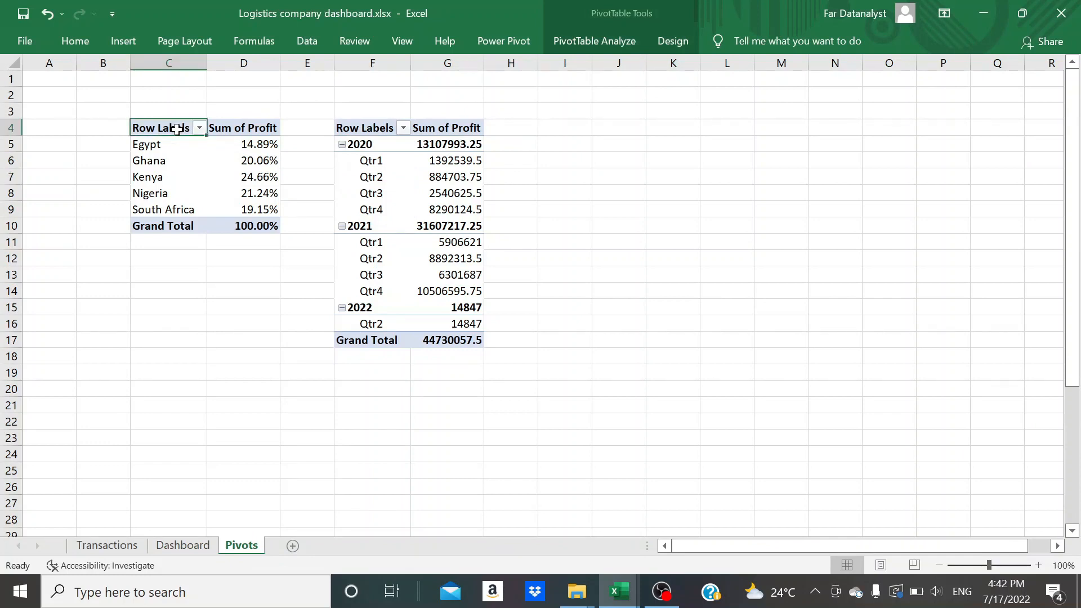
key(shift+Right)
key(shift+Down)
key(shift+Down)
key(shift+Down)
key(shift+Down)
key(shift+Down)
key(shift+Down)
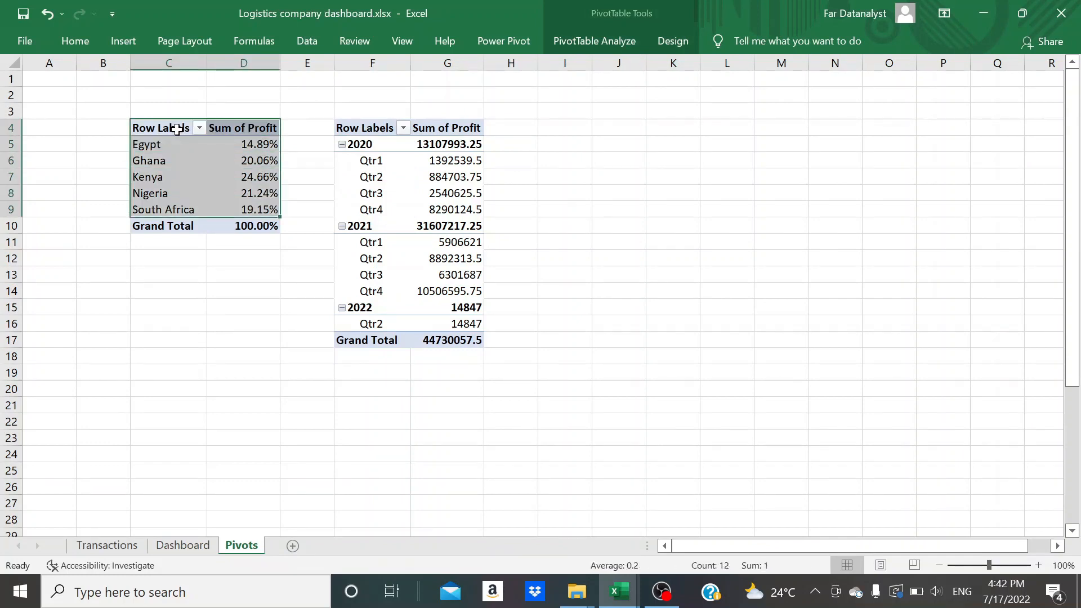
key(ctrl+c)
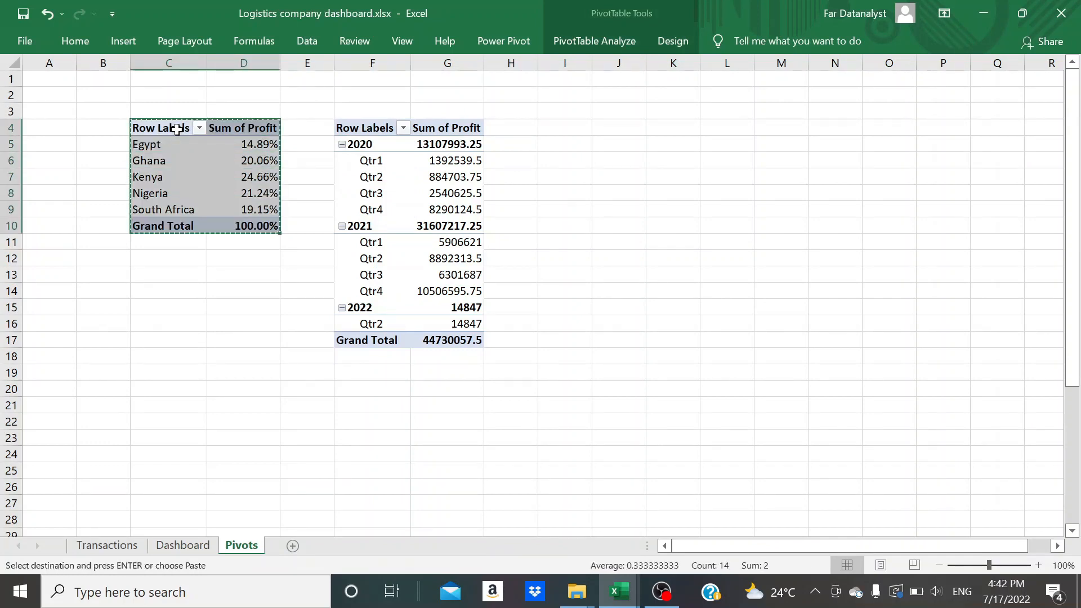
click(574, 134)
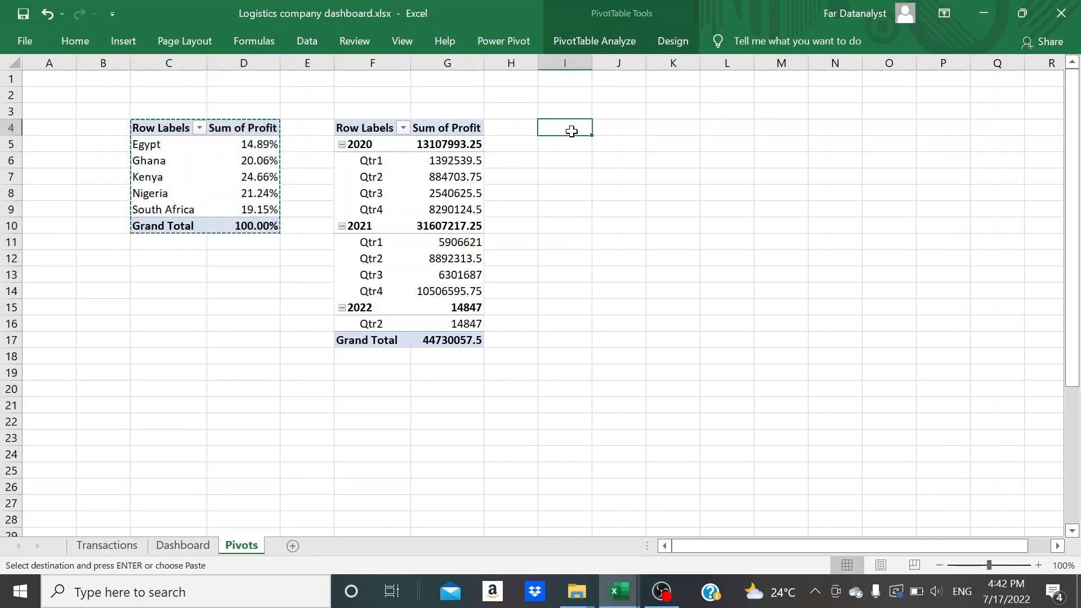
key(ctrl+v)
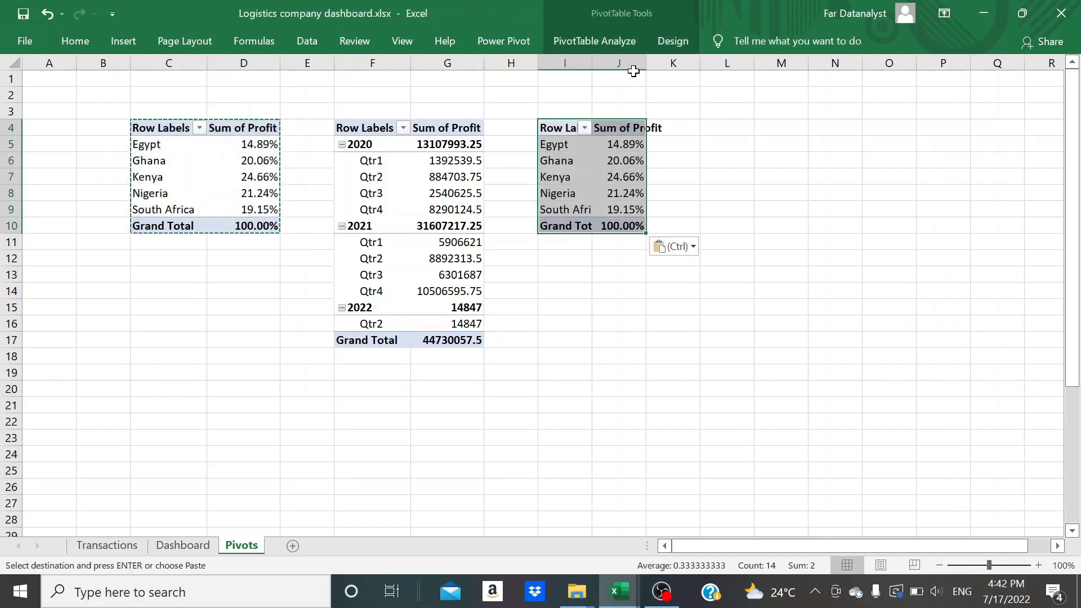
Show the field list for the pasted PivotTable and autofit the widths of columns I and J
click(619, 42)
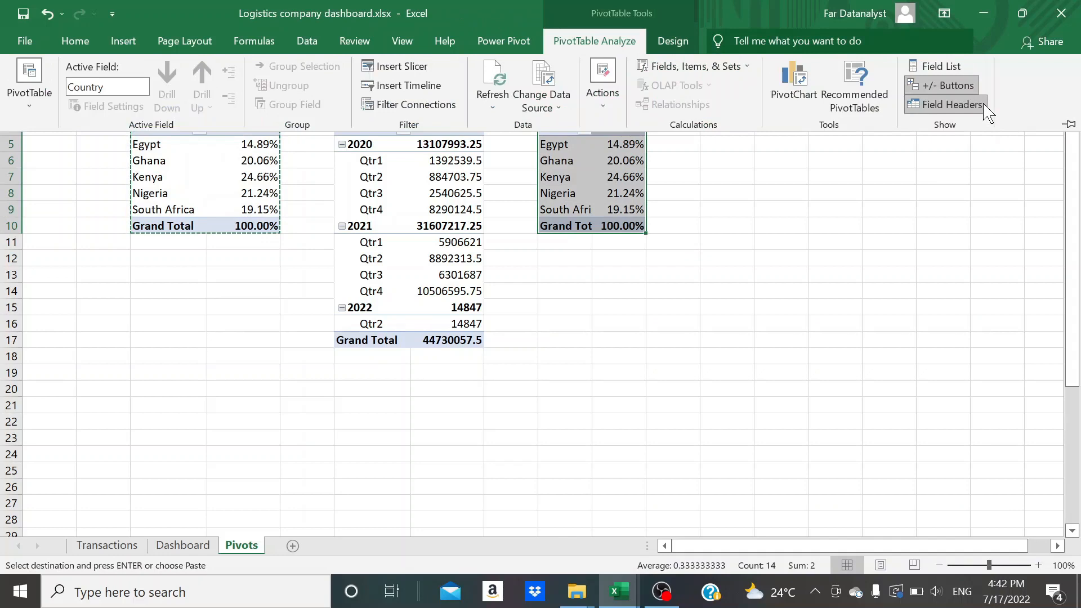
click(941, 66)
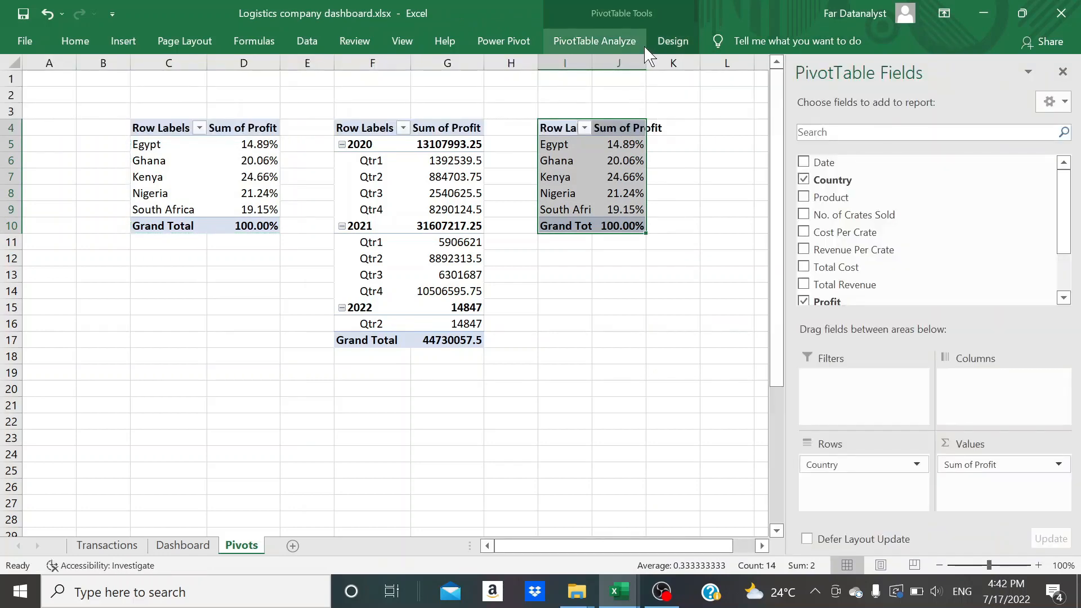
double_click(645, 61)
double_click(592, 60)
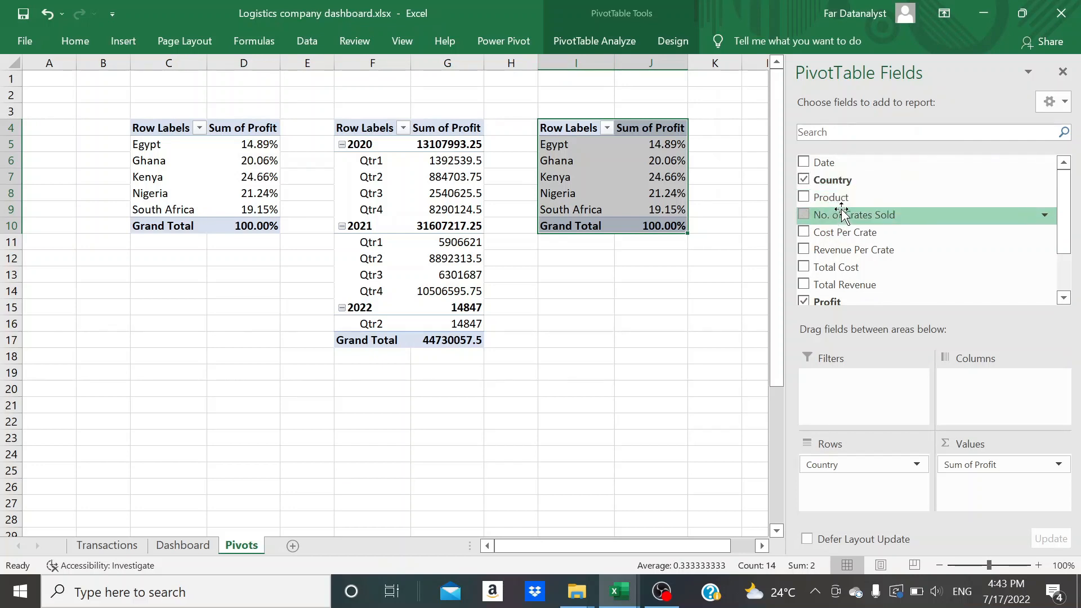
Configure the pasted PivotTable with Product below Country in the rows, Profit as a filter, and Total Cost in place of Profit as the values
drag(839, 198, 836, 499)
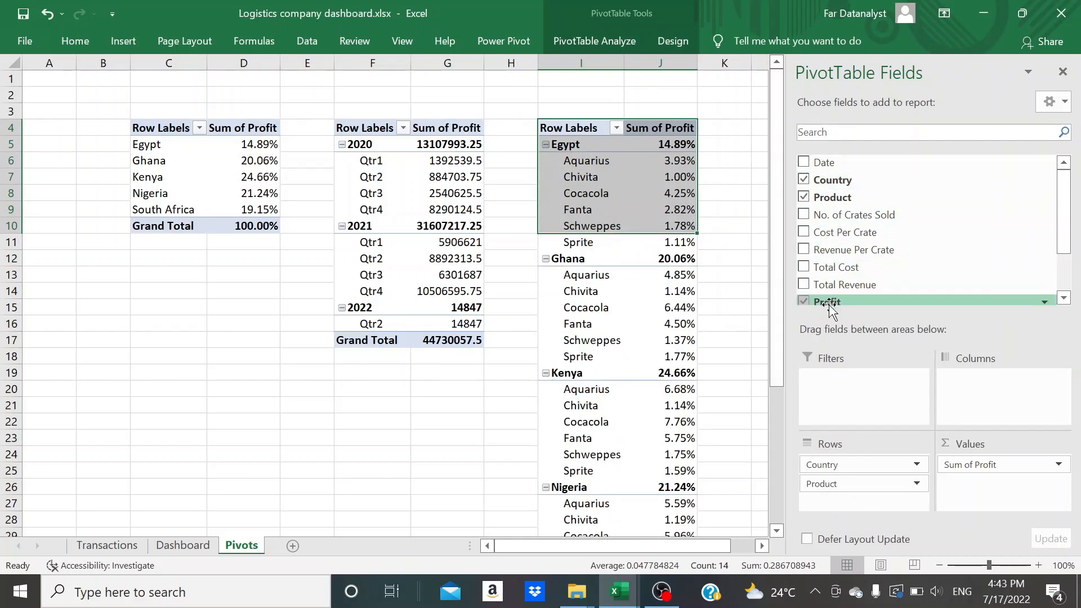
drag(828, 304, 849, 383)
drag(989, 464, 751, 360)
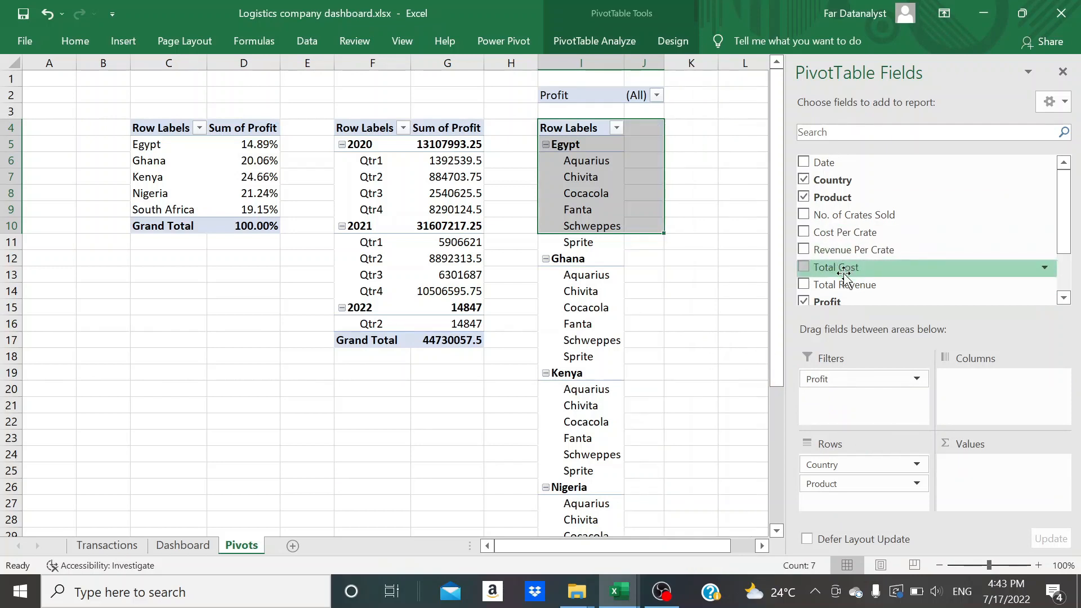
drag(844, 274, 977, 521)
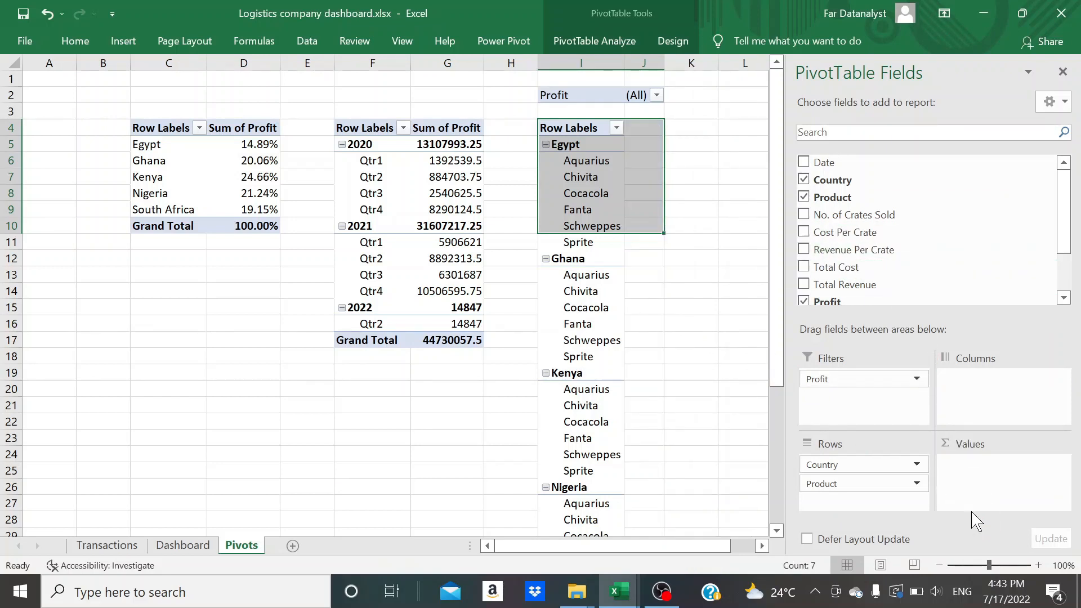
drag(908, 267, 967, 466)
Remove the Profit filter from the PivotTable of total cost by country and product
scroll(673, 389, down, 2)
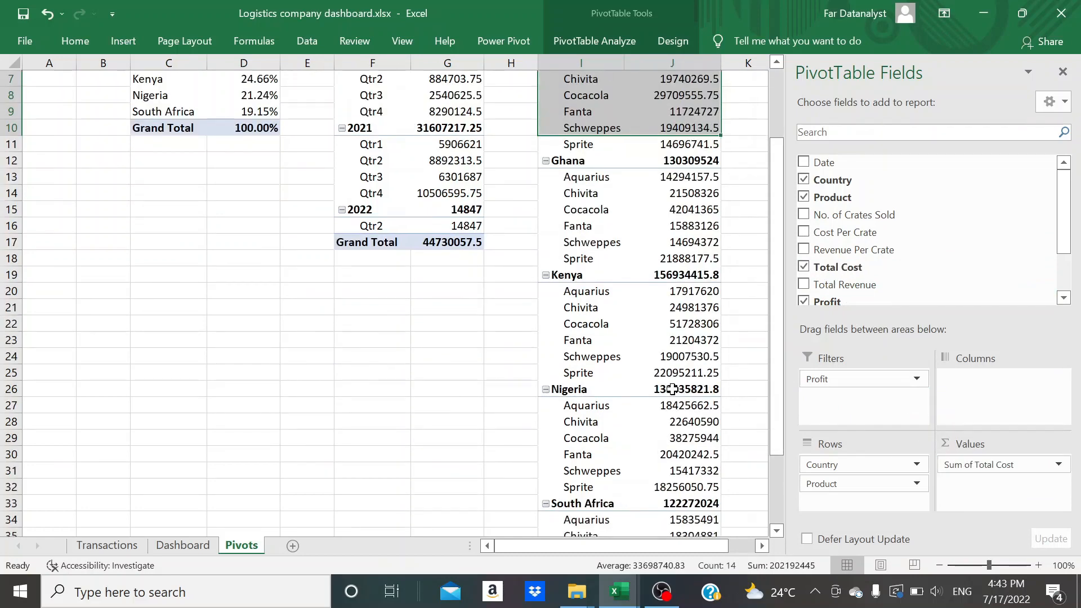
scroll(608, 152, down, 2)
scroll(609, 152, up, 4)
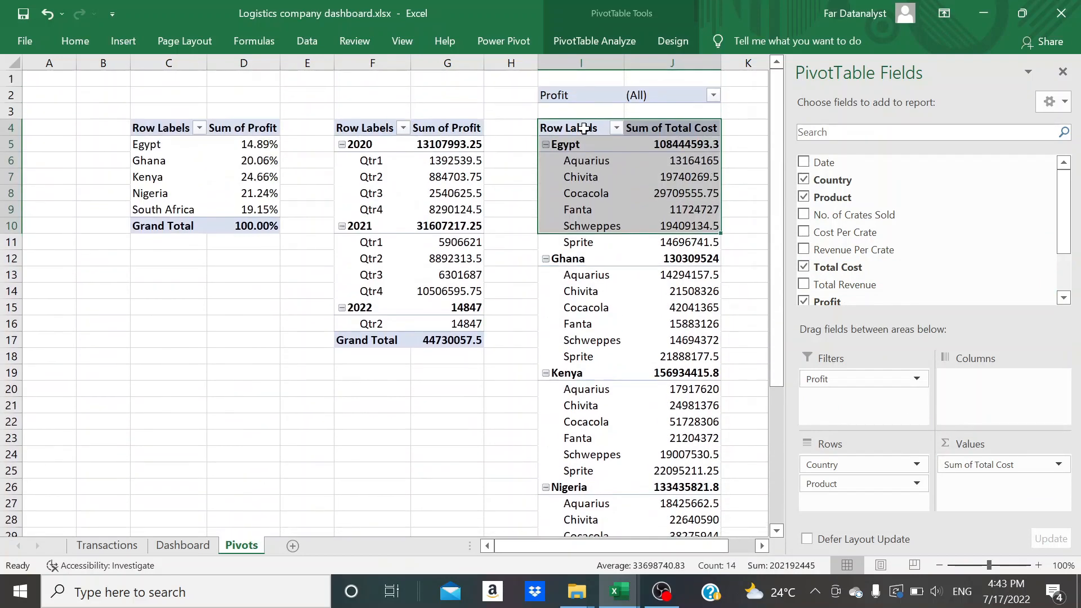
click(576, 173)
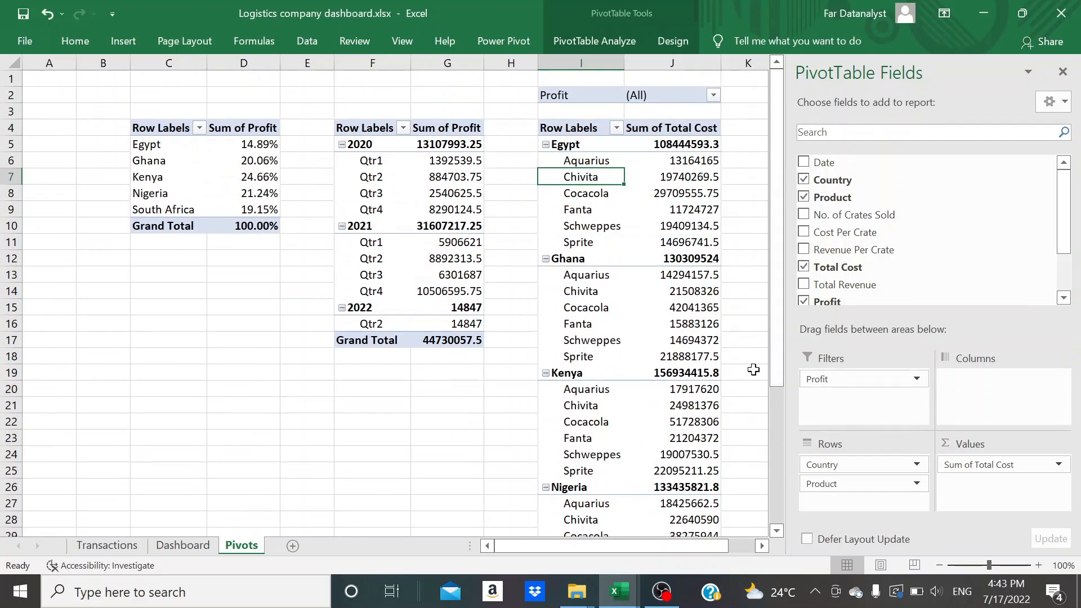
drag(819, 379, 749, 358)
Insert a 2-D clustered column PivotChart from the PivotTable of total cost by country and product
click(581, 229)
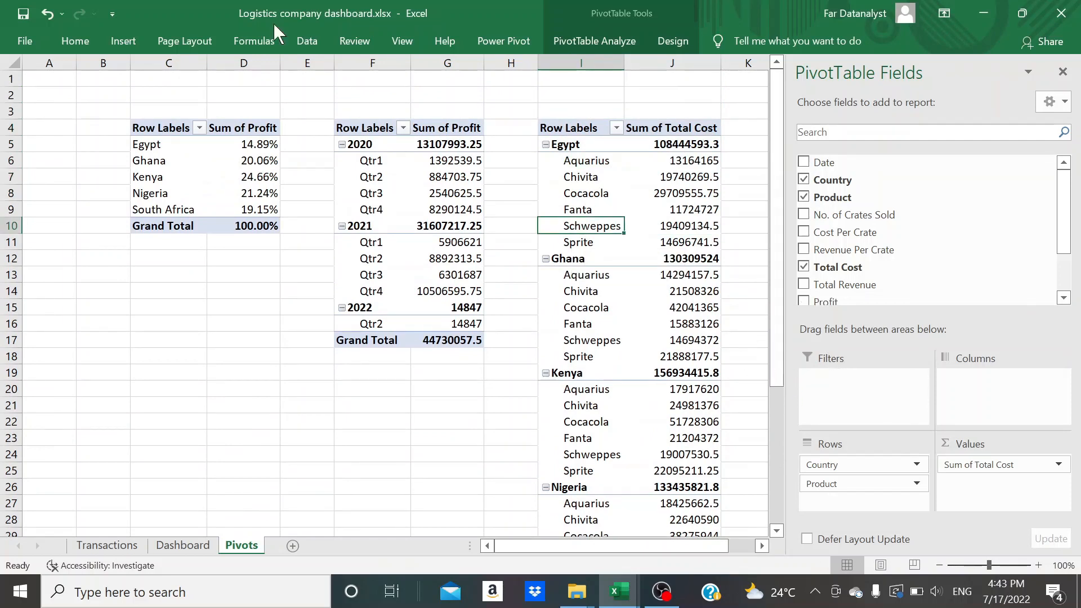
click(118, 41)
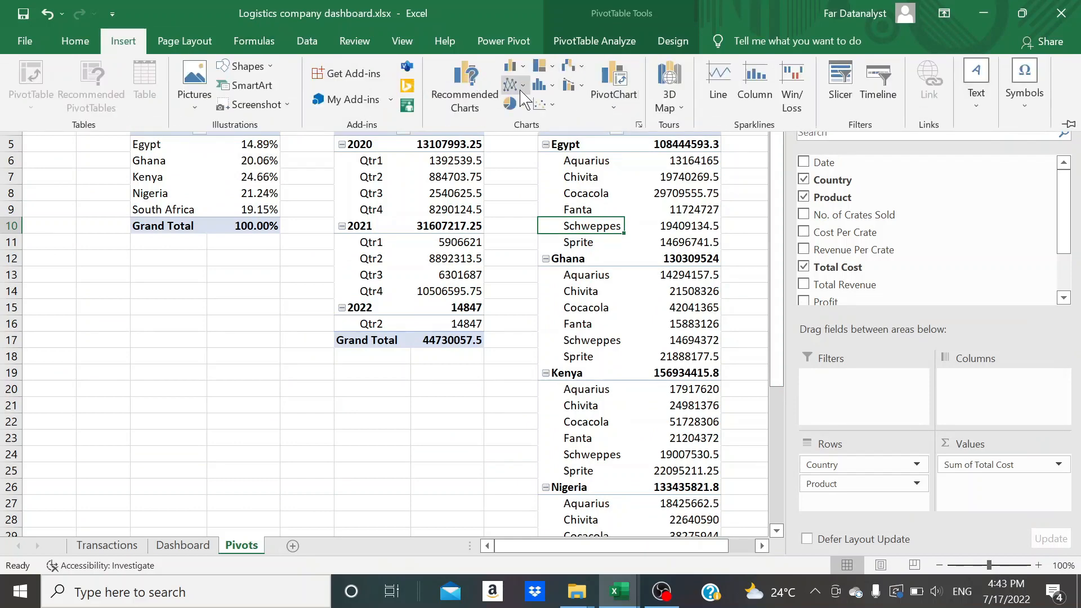
click(515, 66)
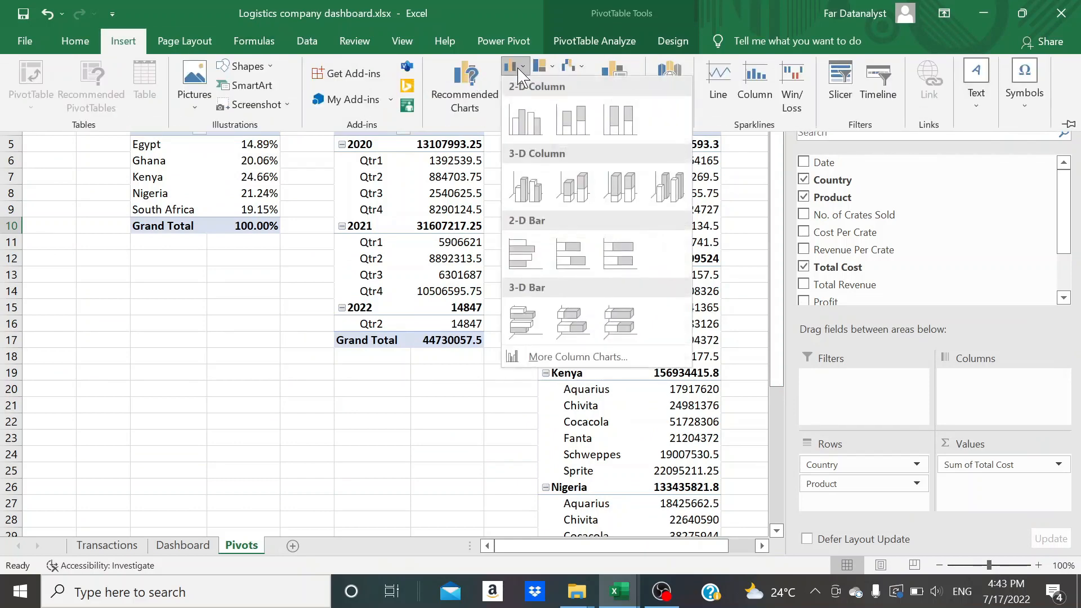
click(526, 120)
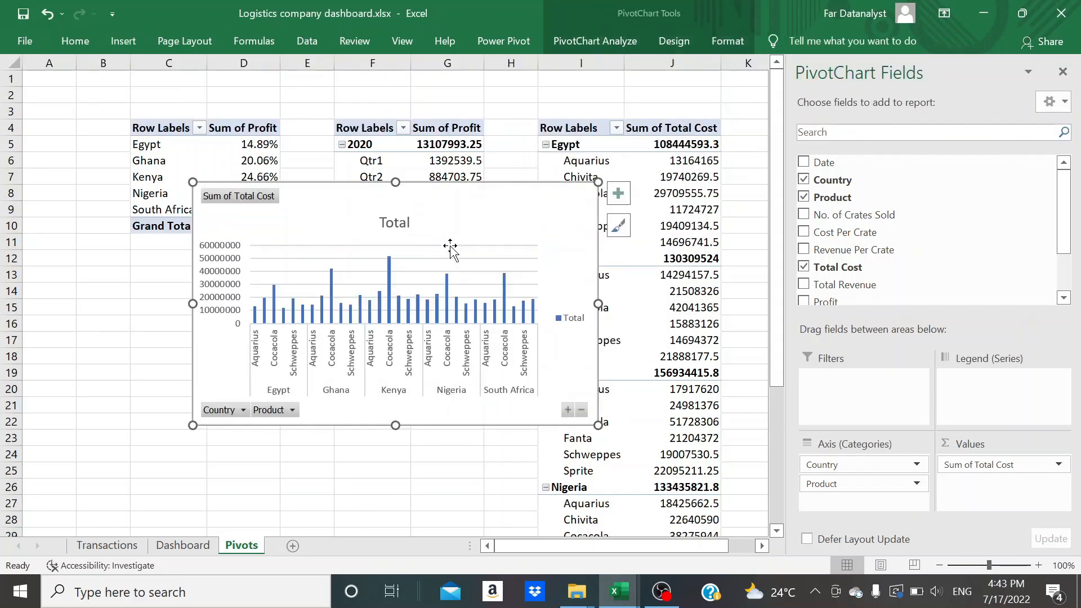
Delete the title, legend and gridlines from the total cost column chart
click(406, 224)
key(Delete)
click(572, 318)
key(Delete)
click(457, 234)
key(Delete)
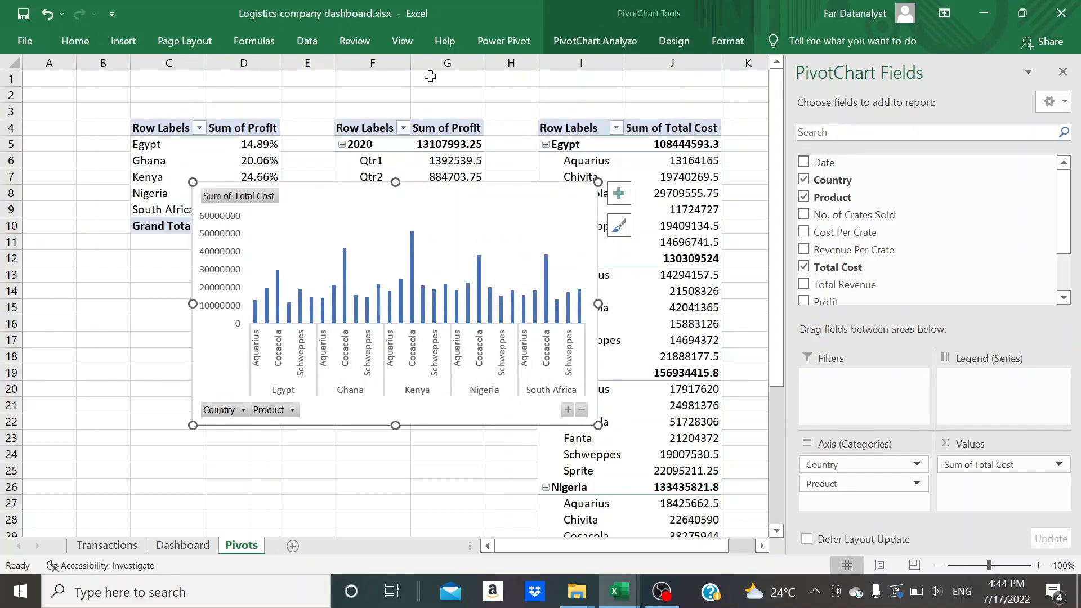
Hide all field buttons on the total cost column chart
click(595, 41)
click(918, 102)
click(878, 177)
click(917, 107)
click(901, 192)
click(917, 107)
click(906, 213)
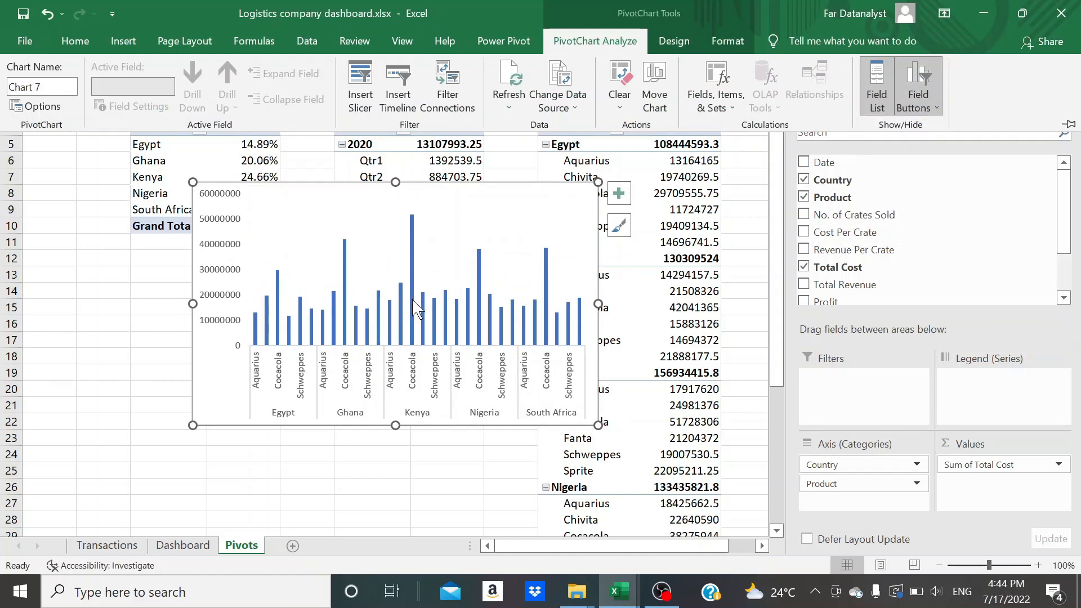
Cut the total cost column chart, paste it on the Dashboard sheet and close the field list
key(Delete)
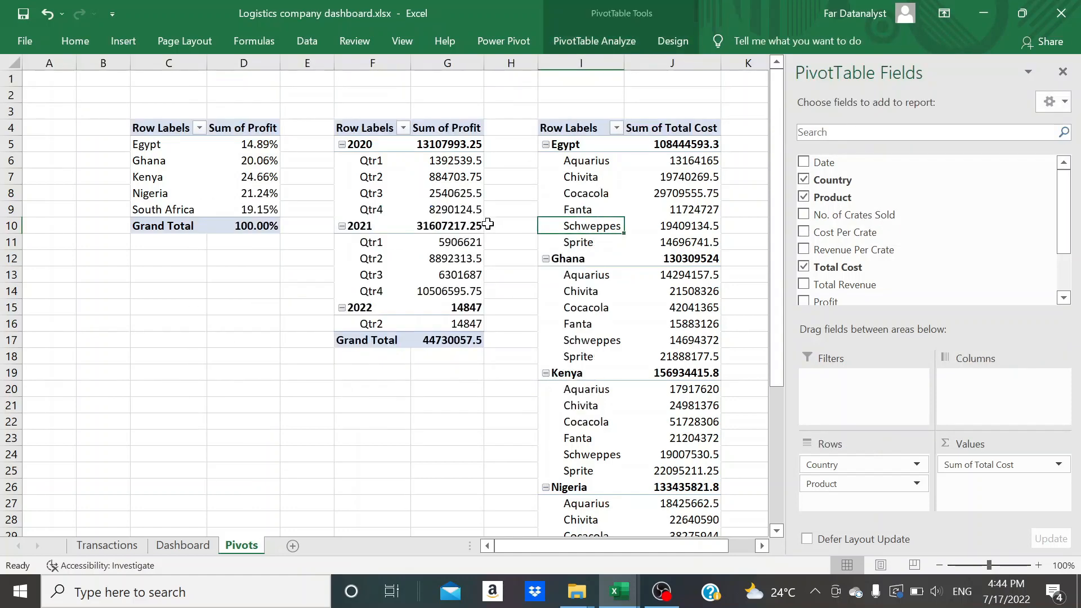
click(186, 545)
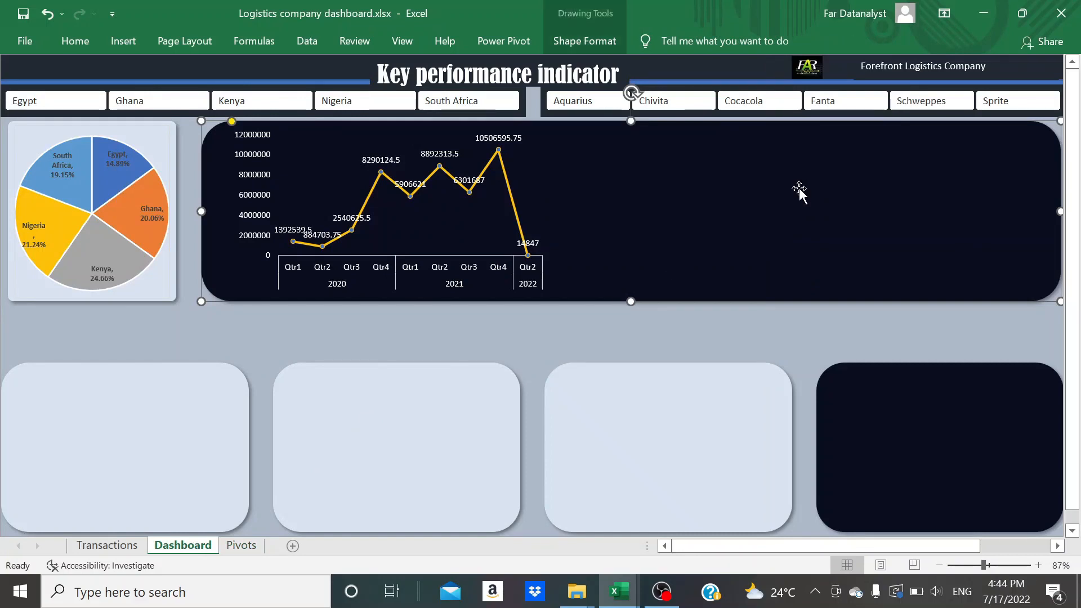
key(ctrl+v)
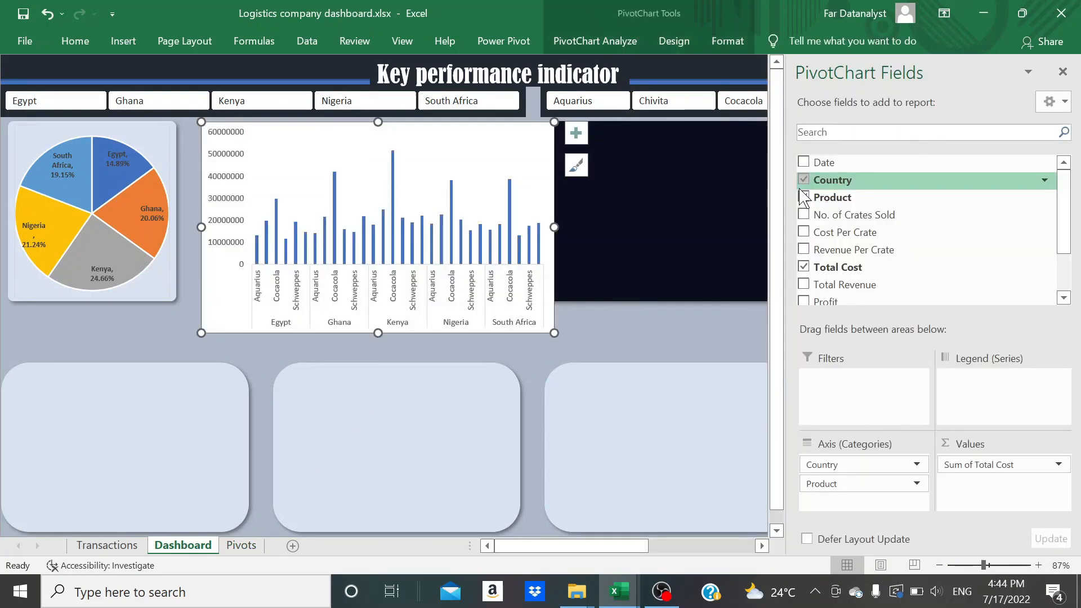
click(1062, 72)
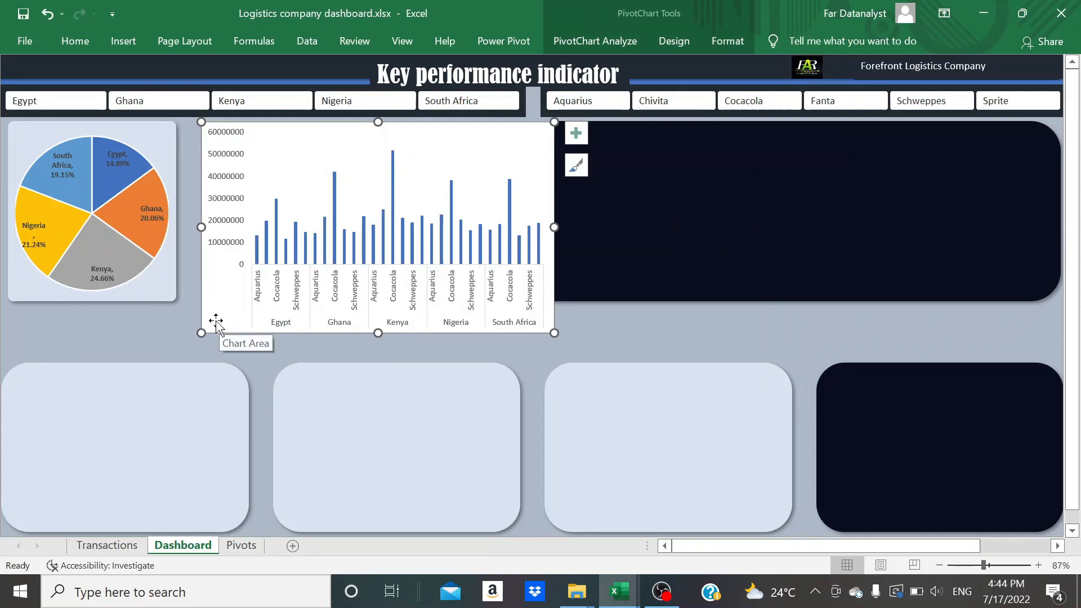
Size the column chart to 2.36" high and 6.7" wide and place it beside the line chart in the wide dark panel
drag(215, 320, 660, 324)
click(728, 40)
click(952, 74)
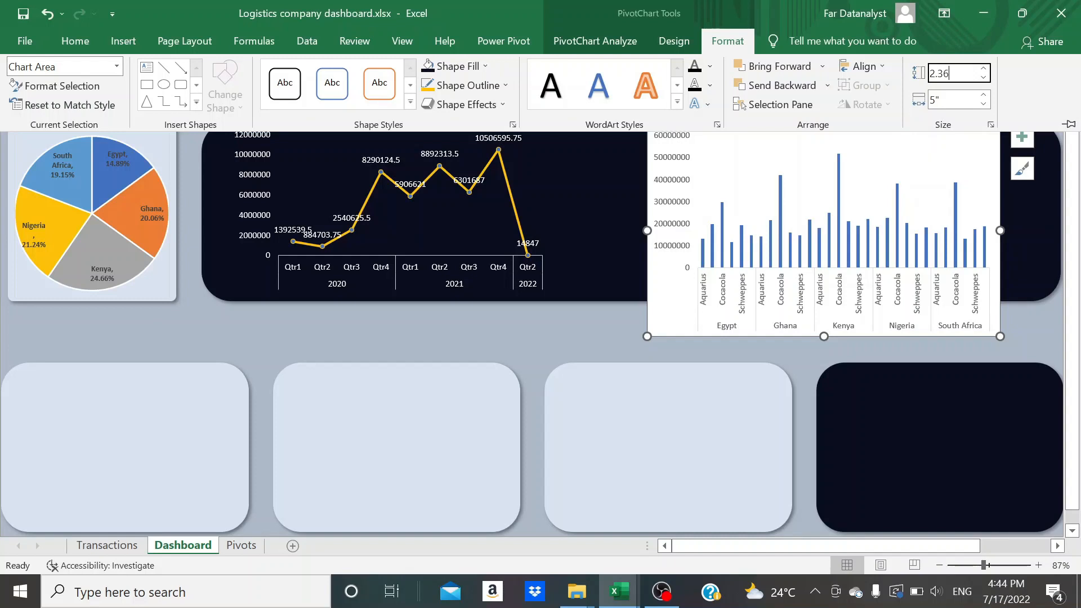
text(2.36)
key(Tab)
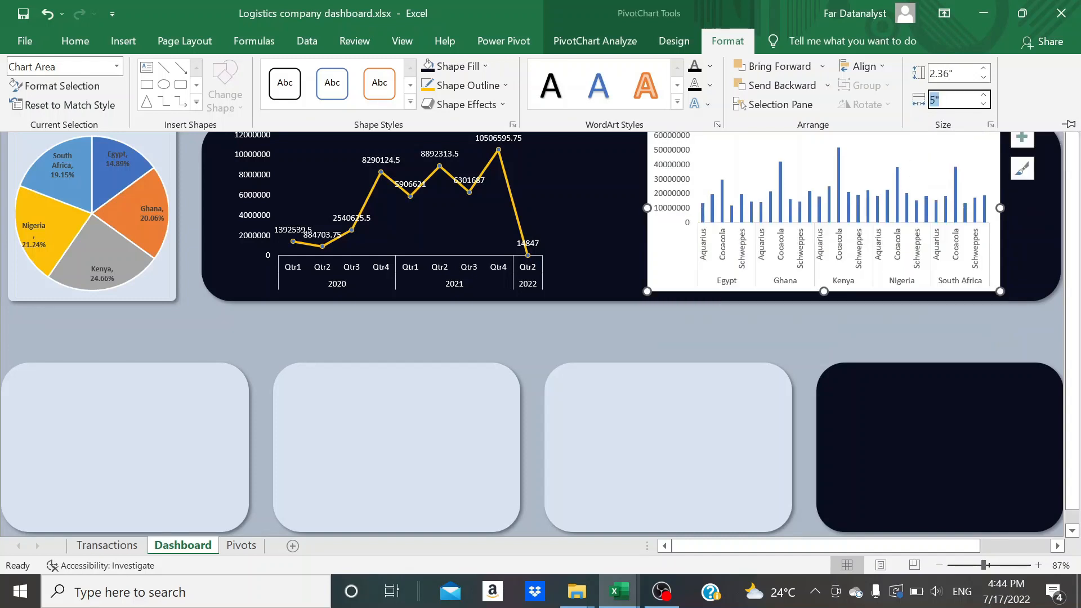
text(2)
key(Return)
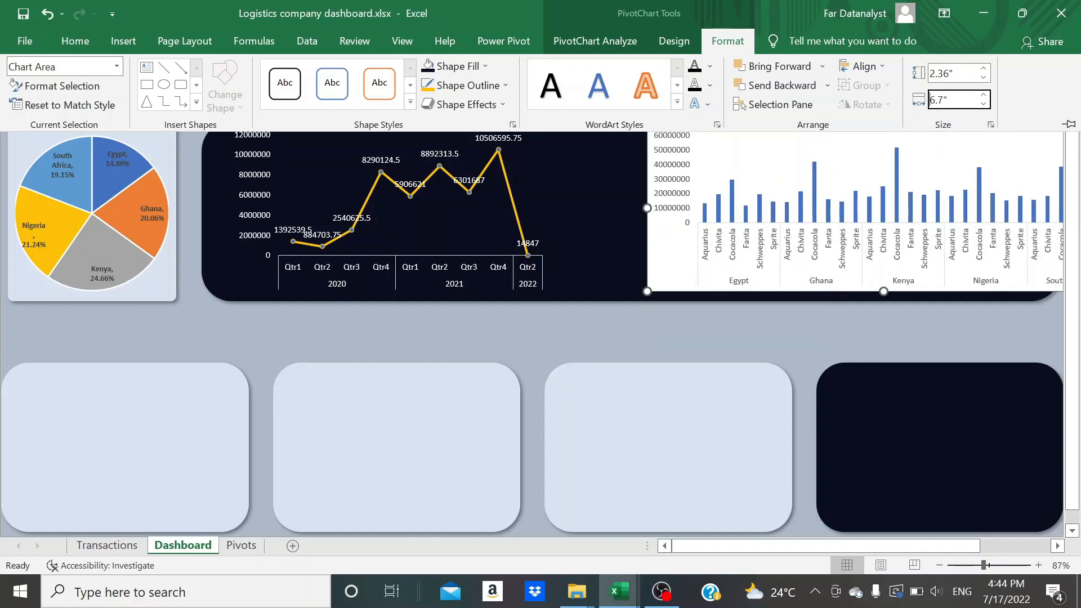
key(ctrl+F1)
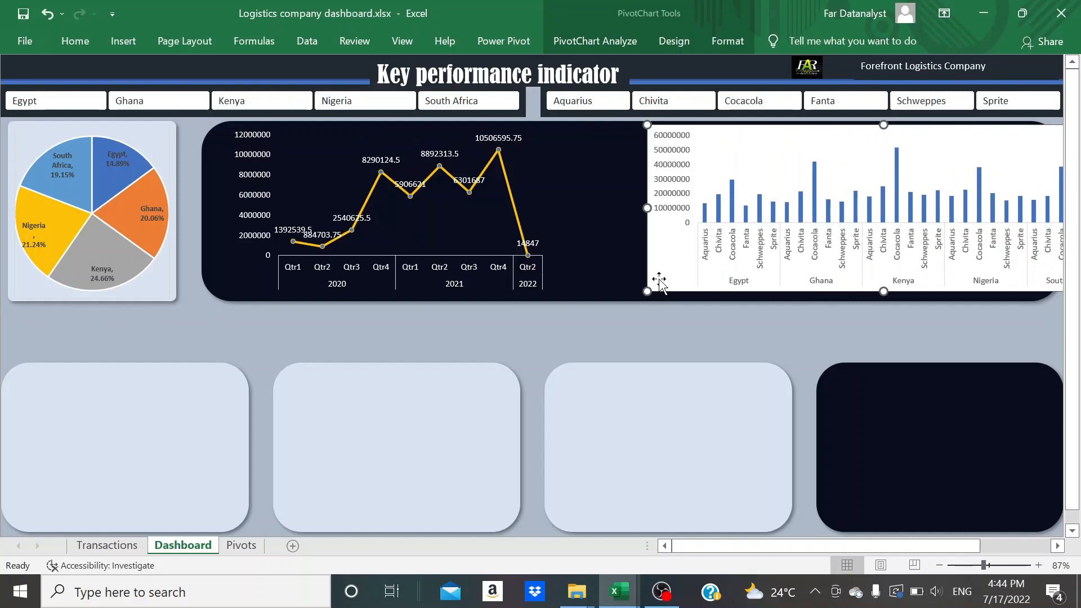
drag(658, 279, 579, 279)
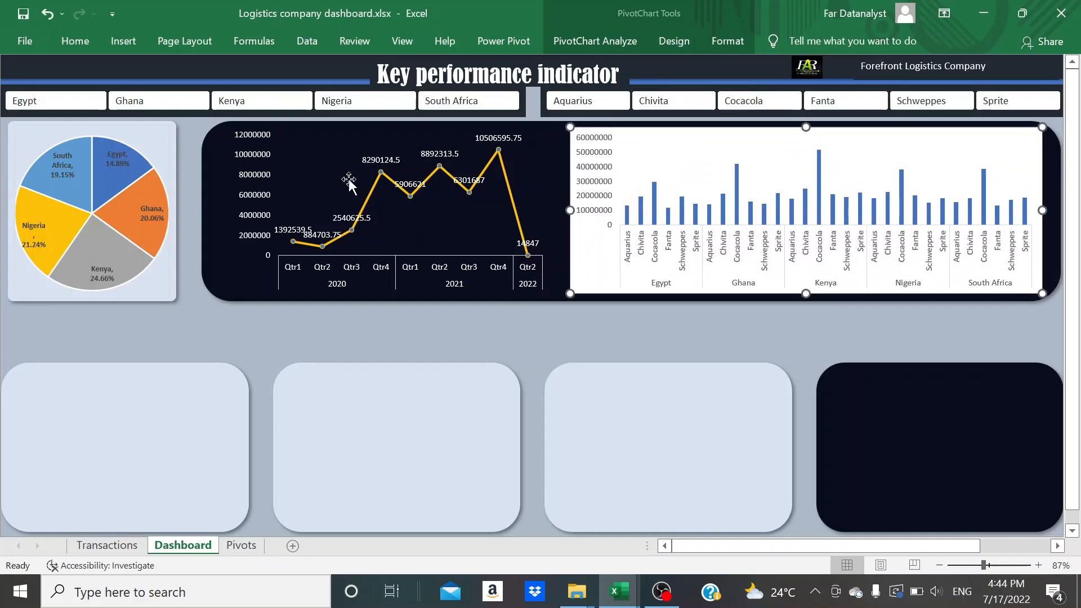
Fill the column chart with the recent dark navy colour of the panel and remove its outline
click(75, 44)
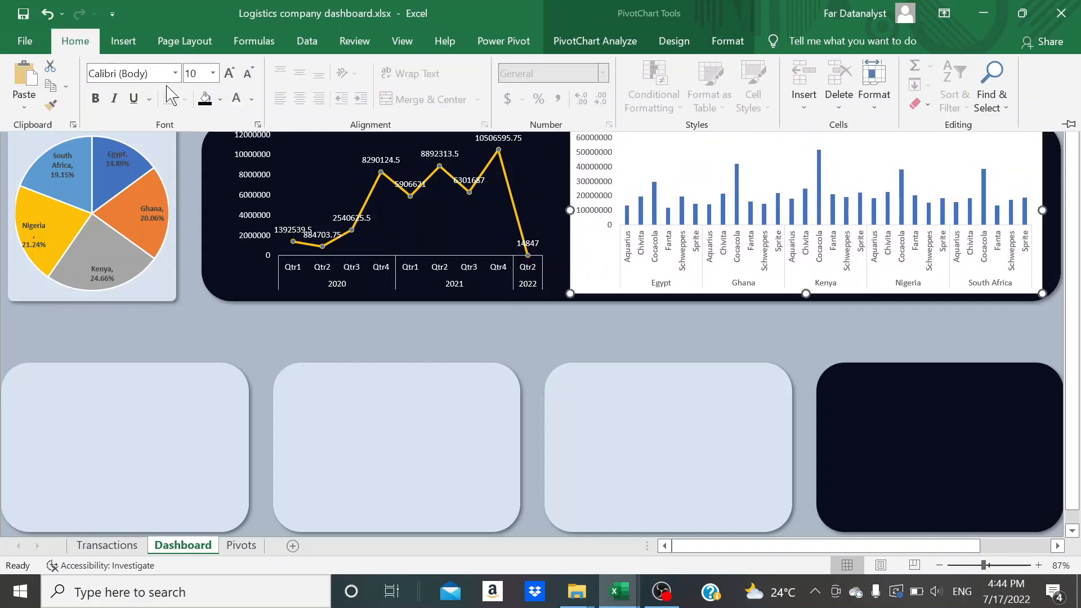
click(220, 100)
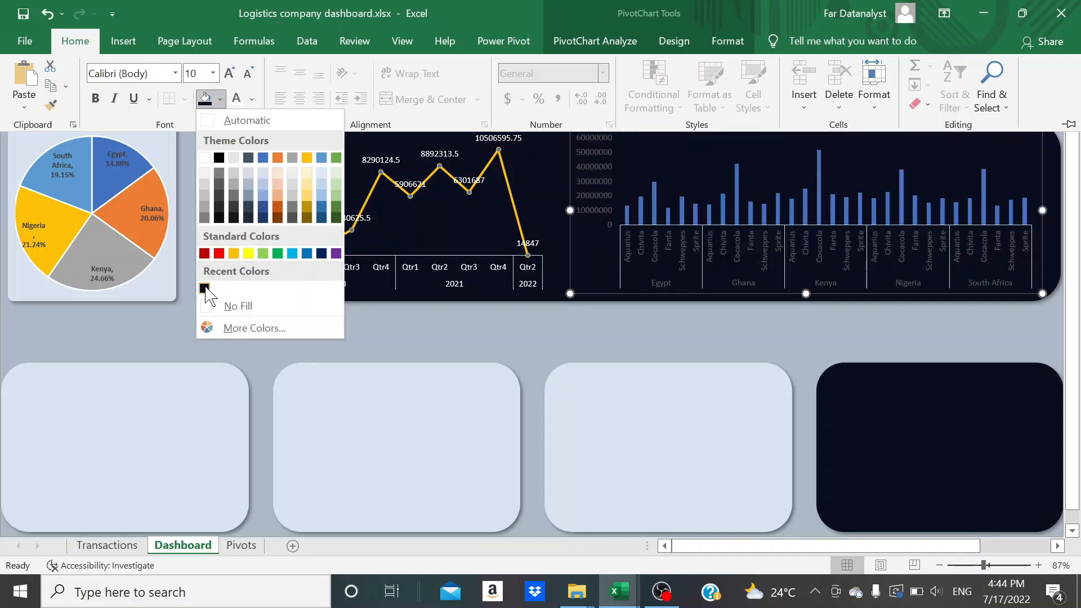
click(205, 288)
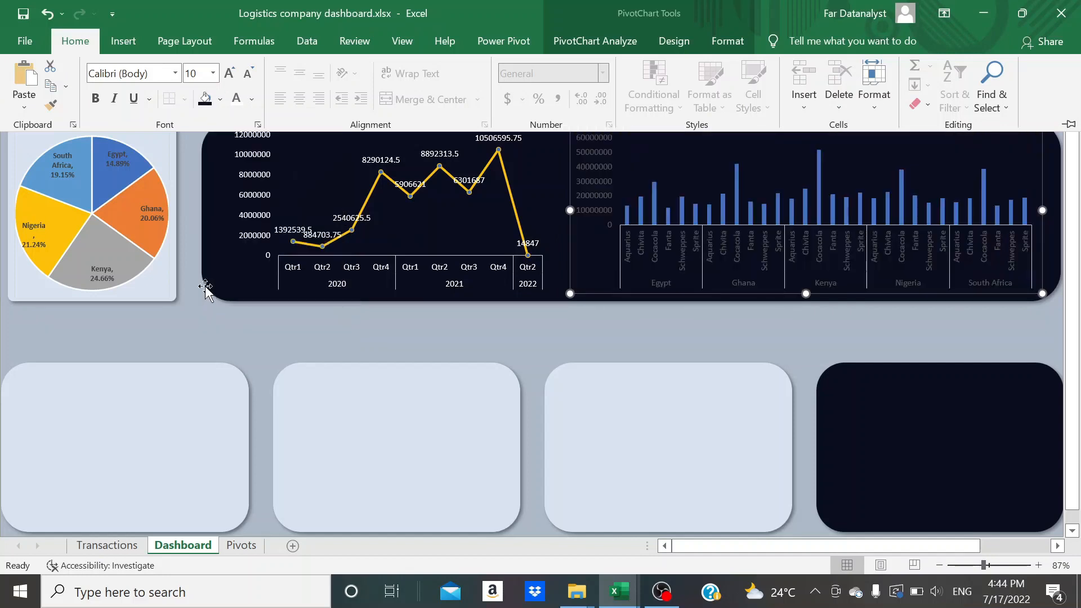
click(727, 41)
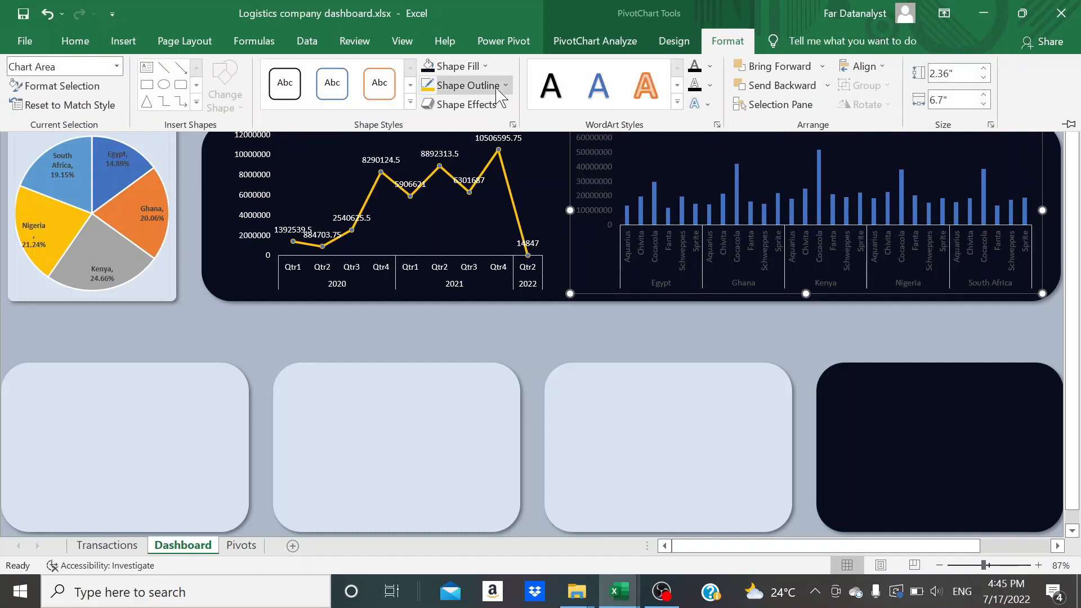
click(503, 85)
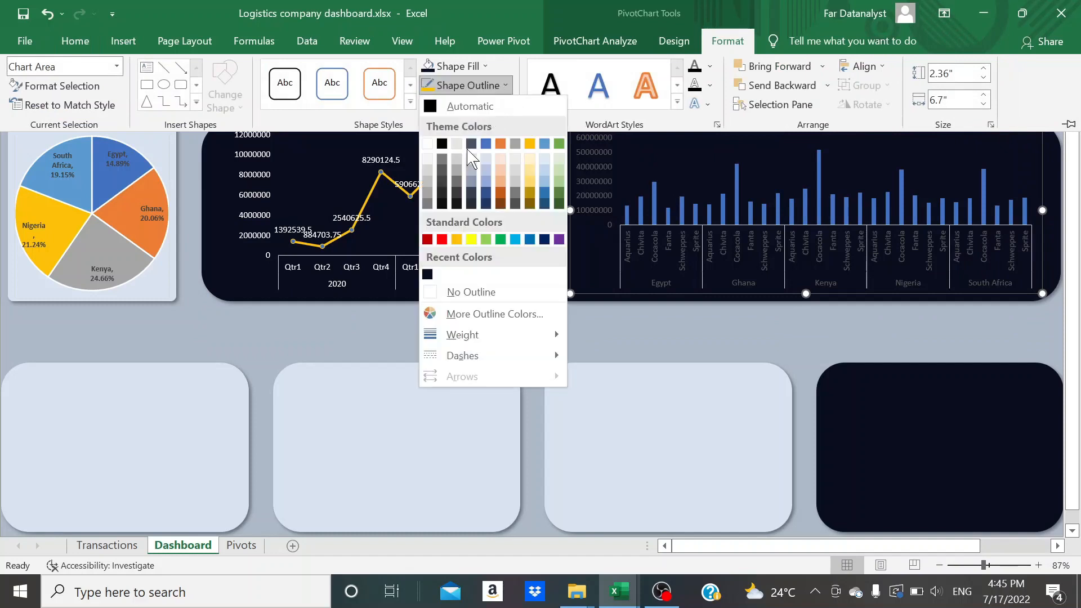
click(447, 292)
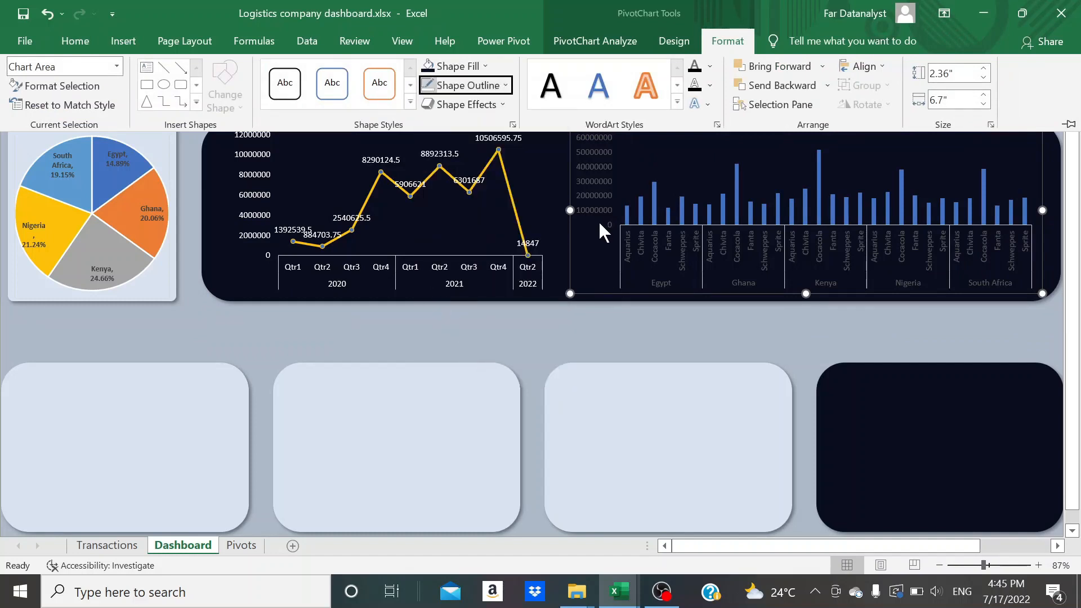
key(ctrl+F1)
Set the font colour of the column chart's vertical and horizontal axis labels to white
click(592, 193)
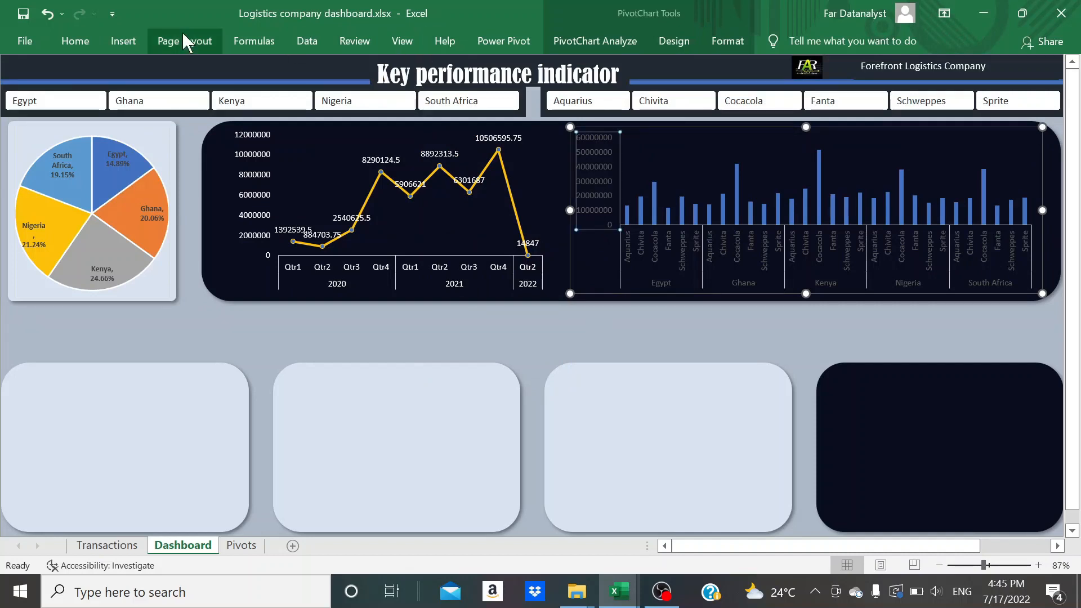
click(119, 41)
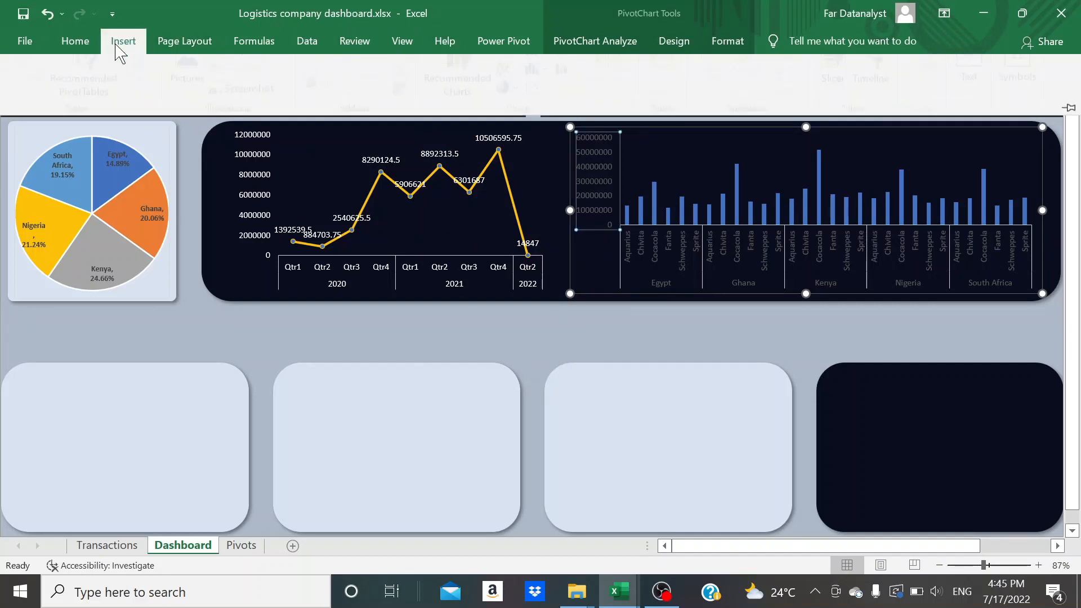
click(74, 43)
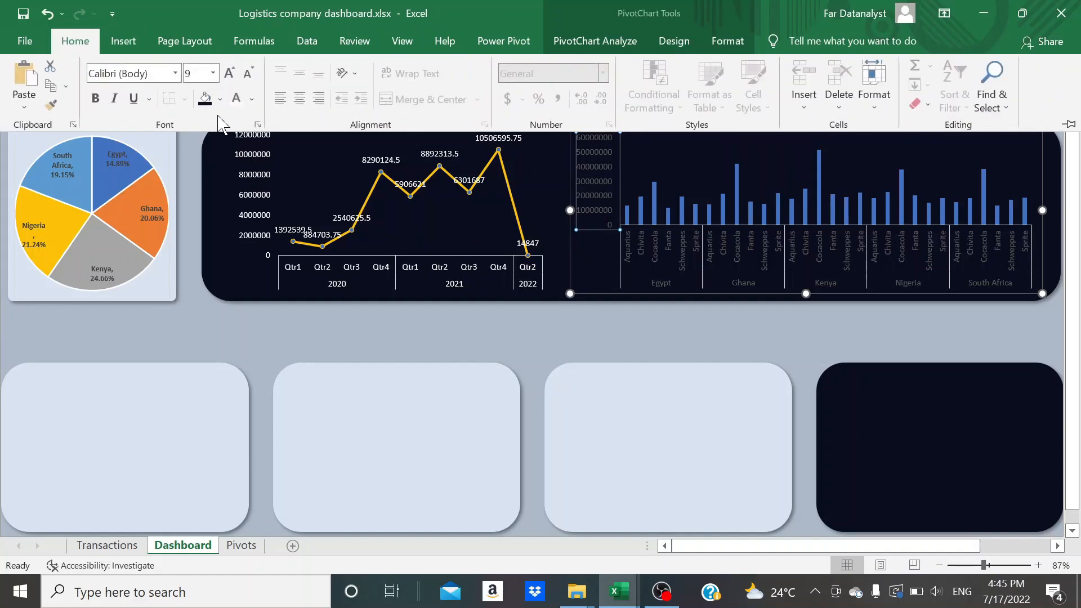
click(687, 247)
click(75, 40)
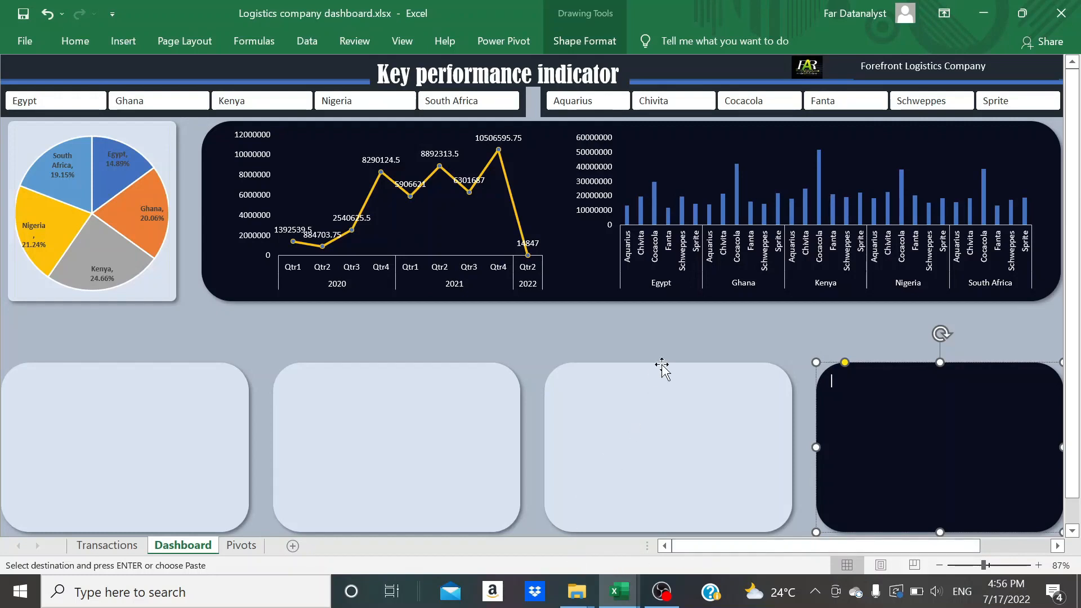
Paste the copied country profit PivotTable at cell L4 on the Pivots sheet and widen columns L and M to fit
click(637, 343)
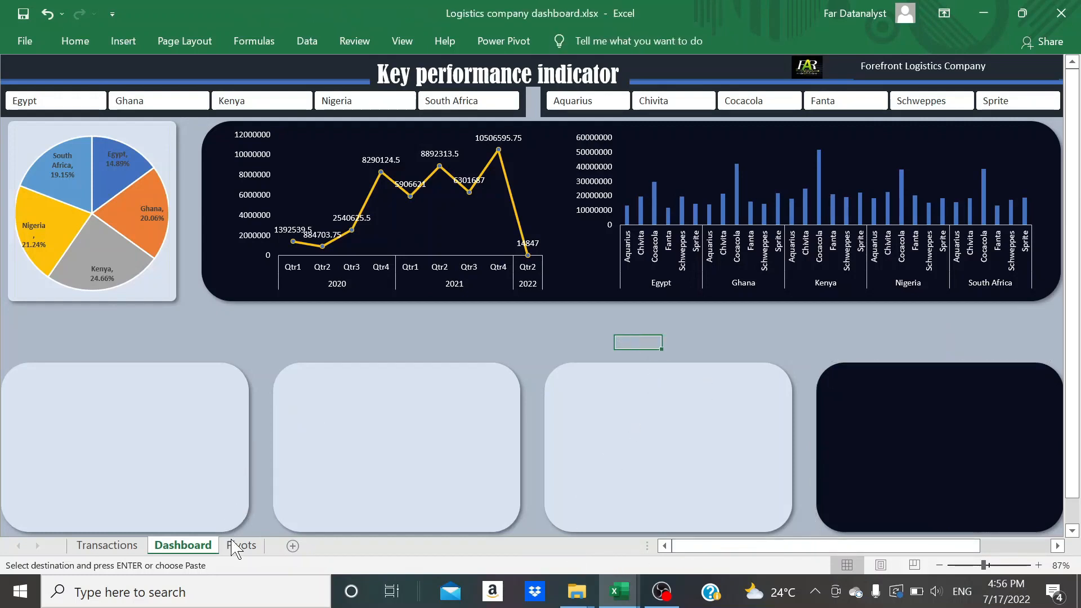
click(241, 544)
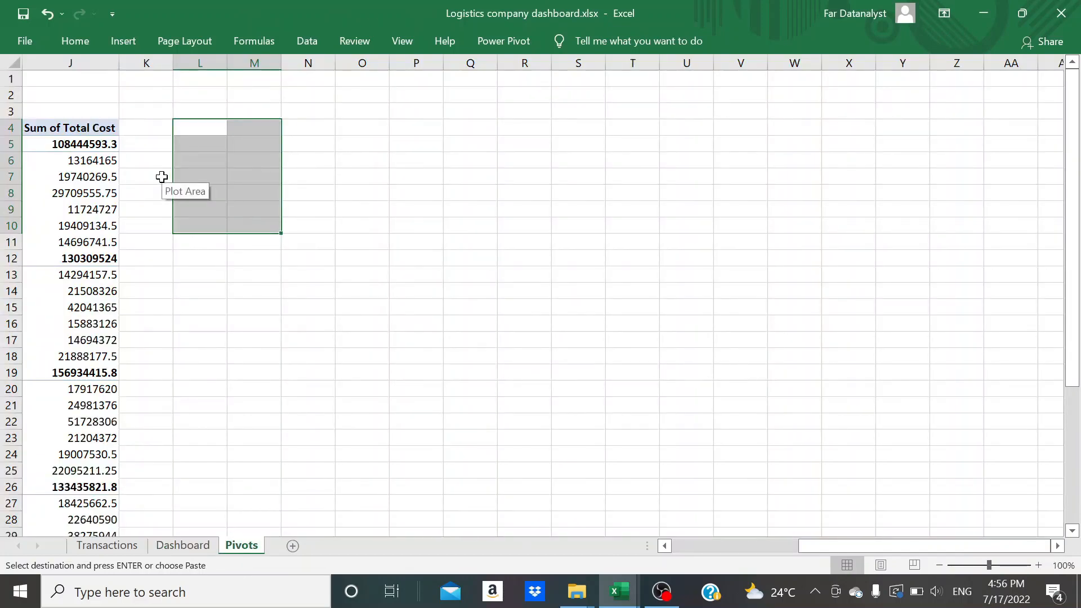
scroll(161, 176, left, 3)
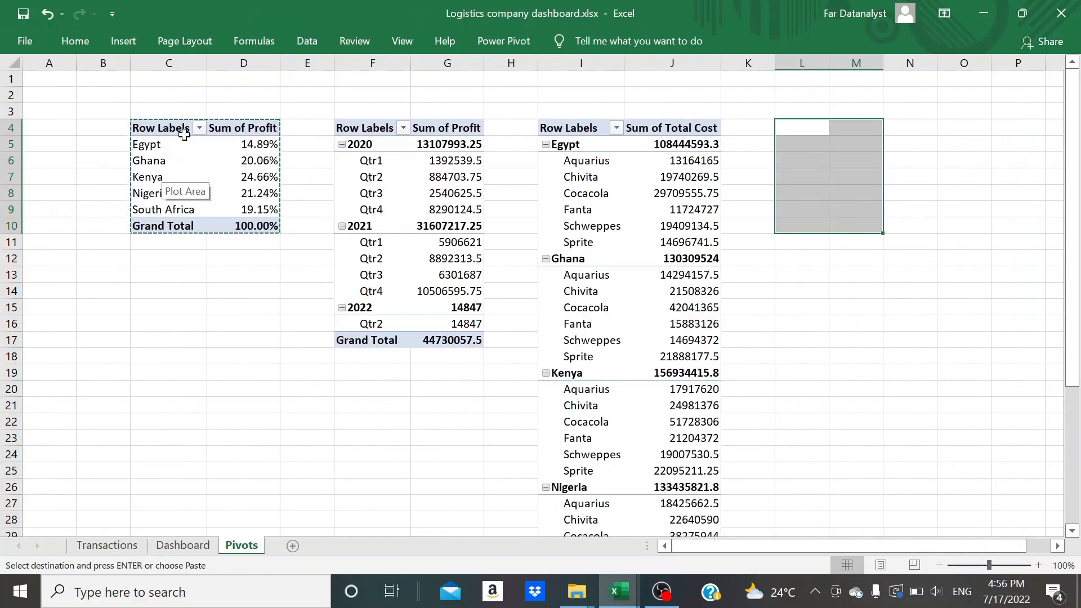
click(809, 135)
key(ctrl+v)
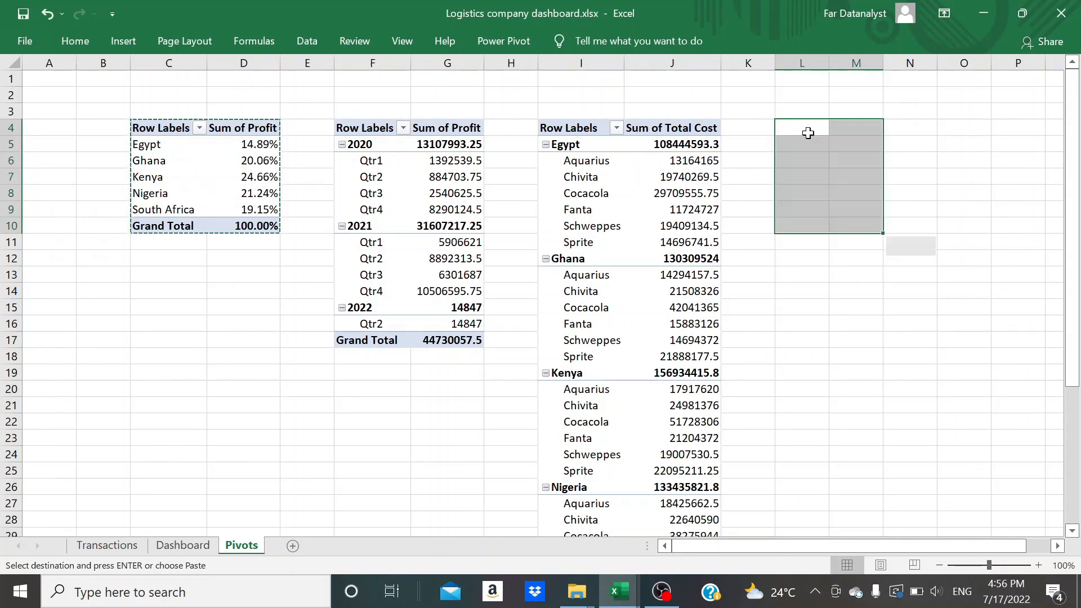
double_click(884, 64)
drag(827, 62, 850, 57)
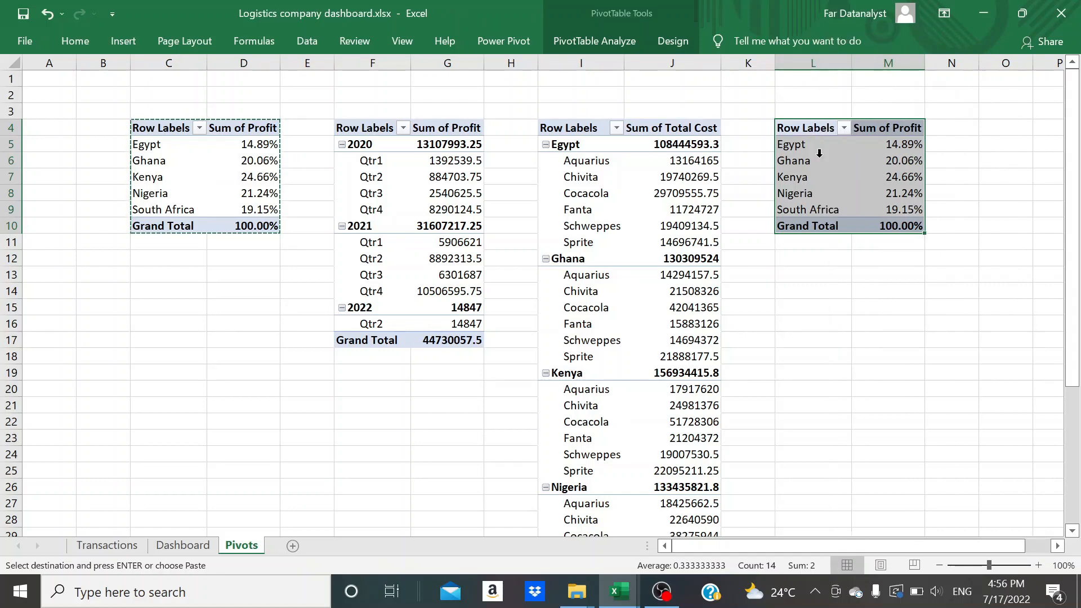
Show the field list for the PivotTable at L4 and replace Country with Product in its rows
click(819, 163)
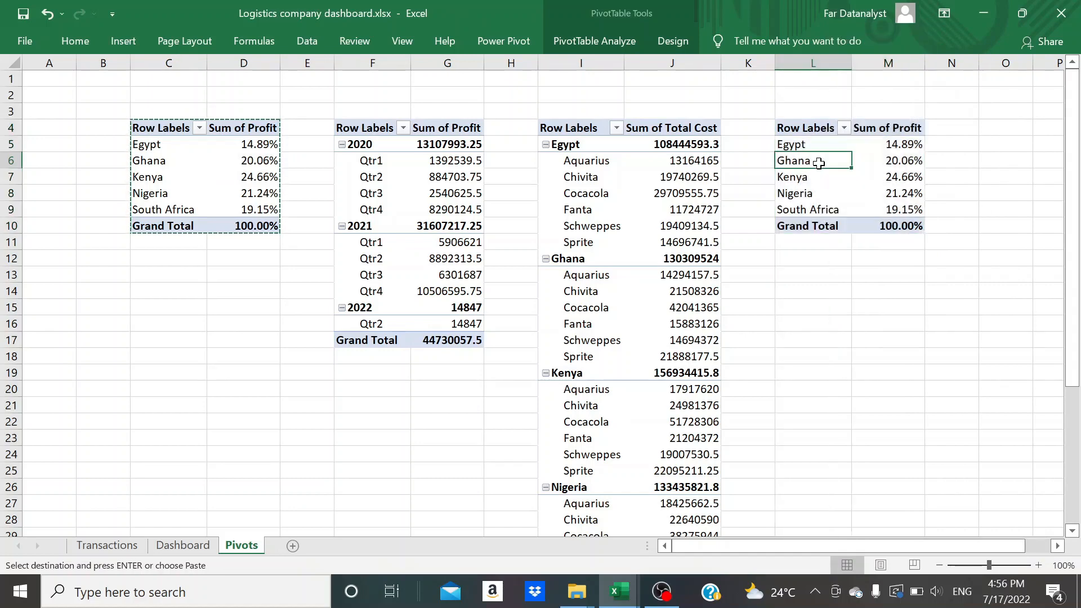
click(599, 37)
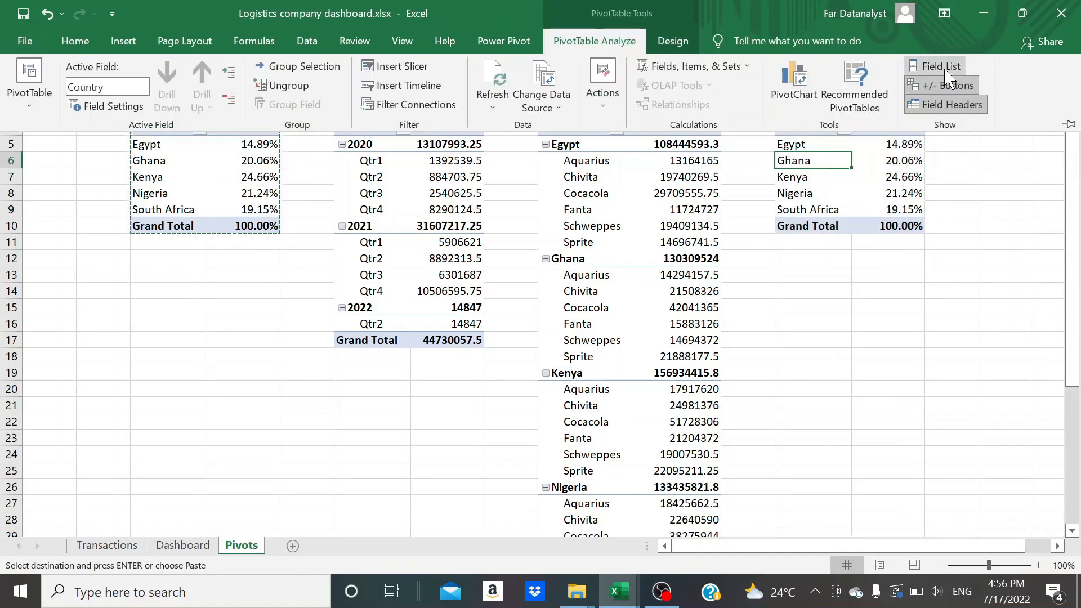
click(930, 66)
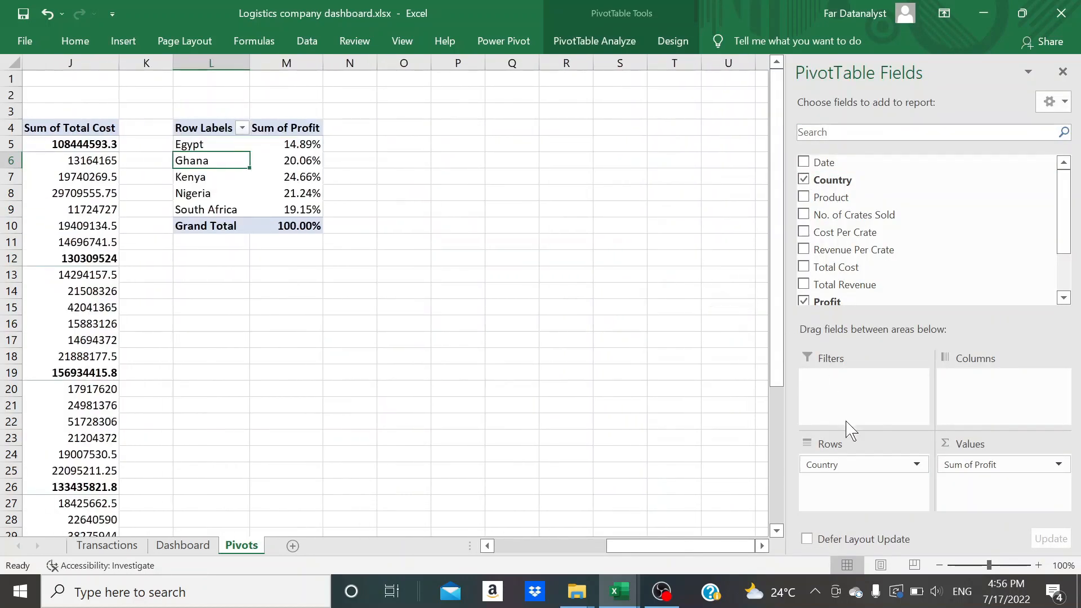
drag(820, 465, 650, 374)
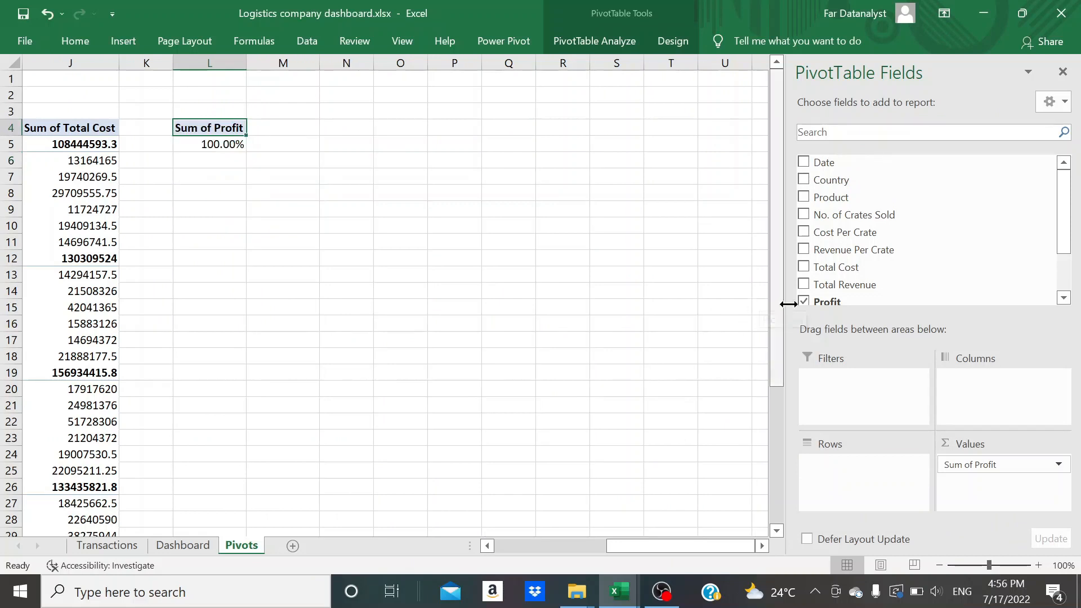
drag(837, 205, 832, 480)
click(300, 161)
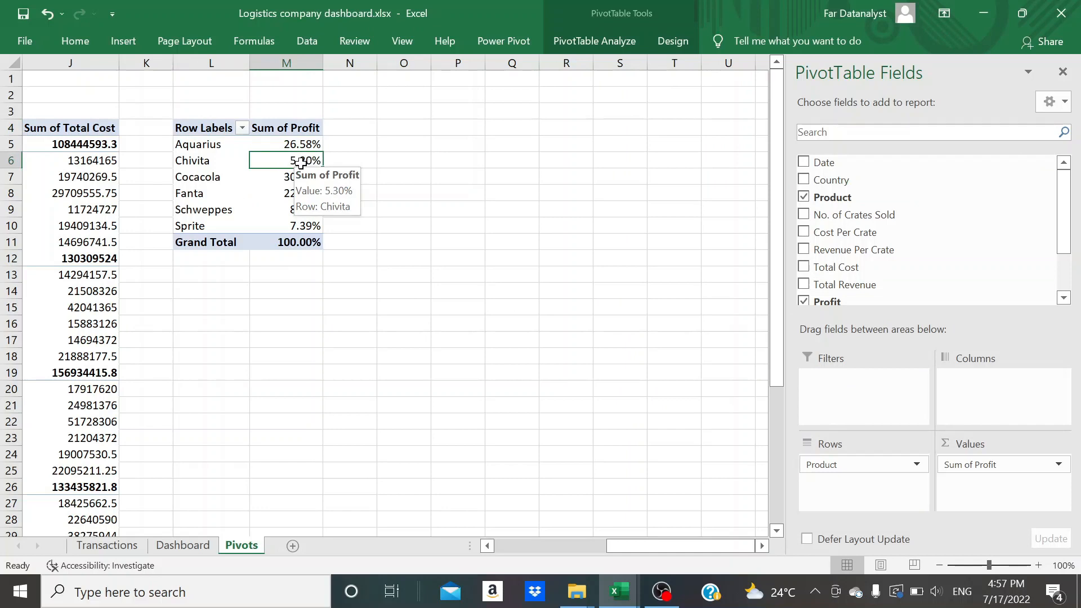
Show the Sum of Profit values in the product PivotTable at L4 with No Calculation instead of percentages
right_click(298, 161)
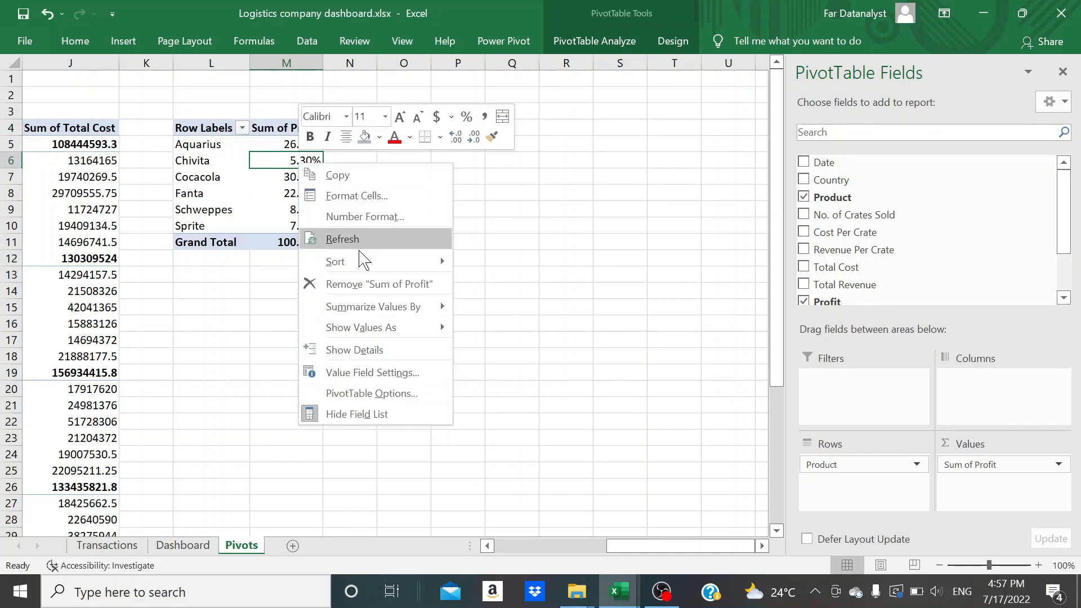
mouse_move(417, 337)
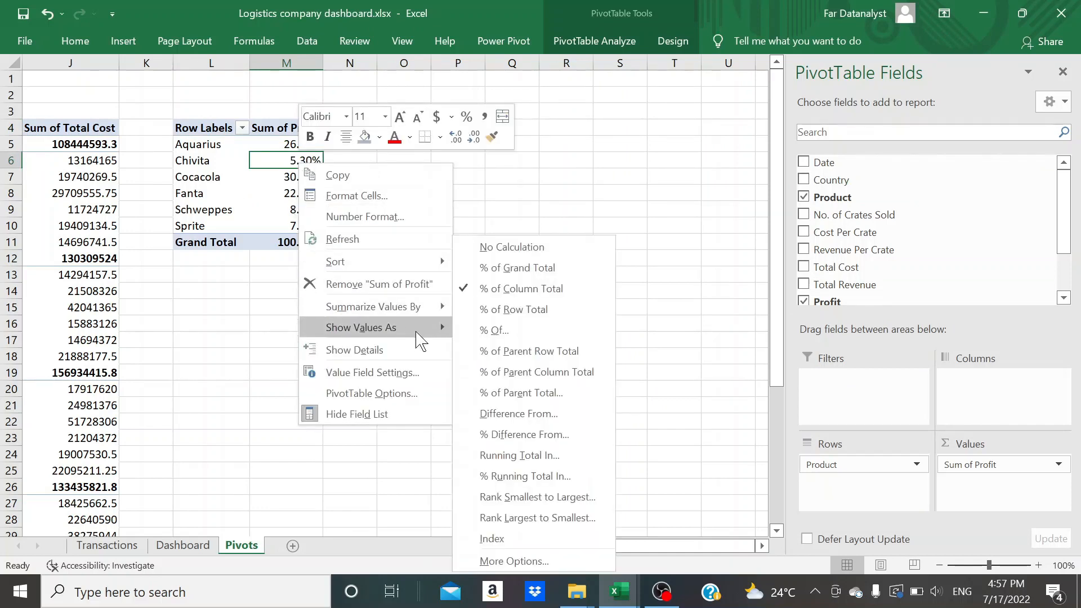
click(526, 252)
Insert a 2-D clustered column PivotChart from the product profit PivotTable
click(290, 193)
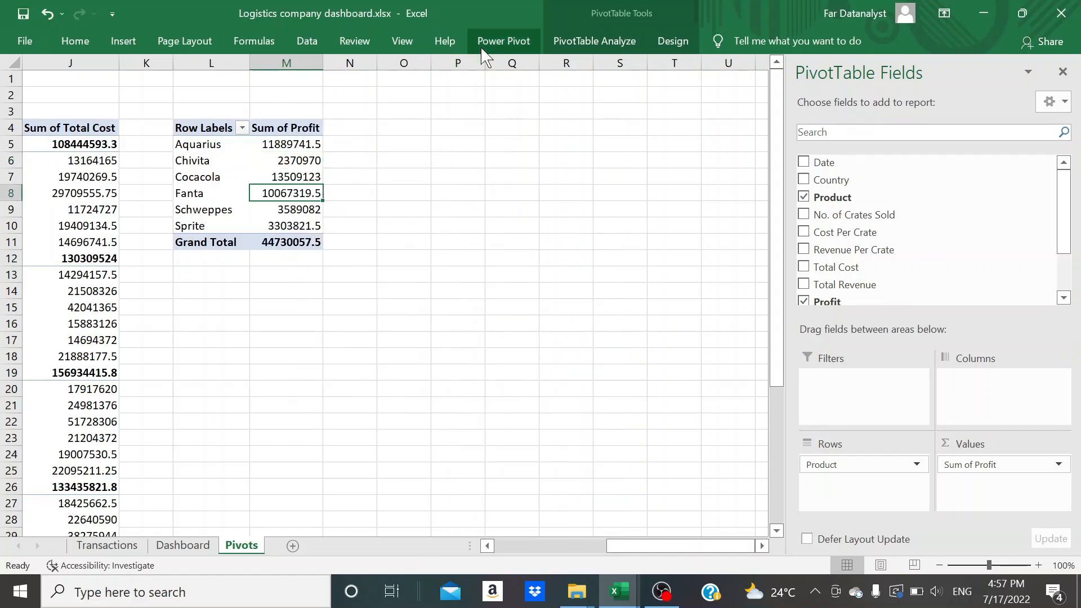
click(124, 44)
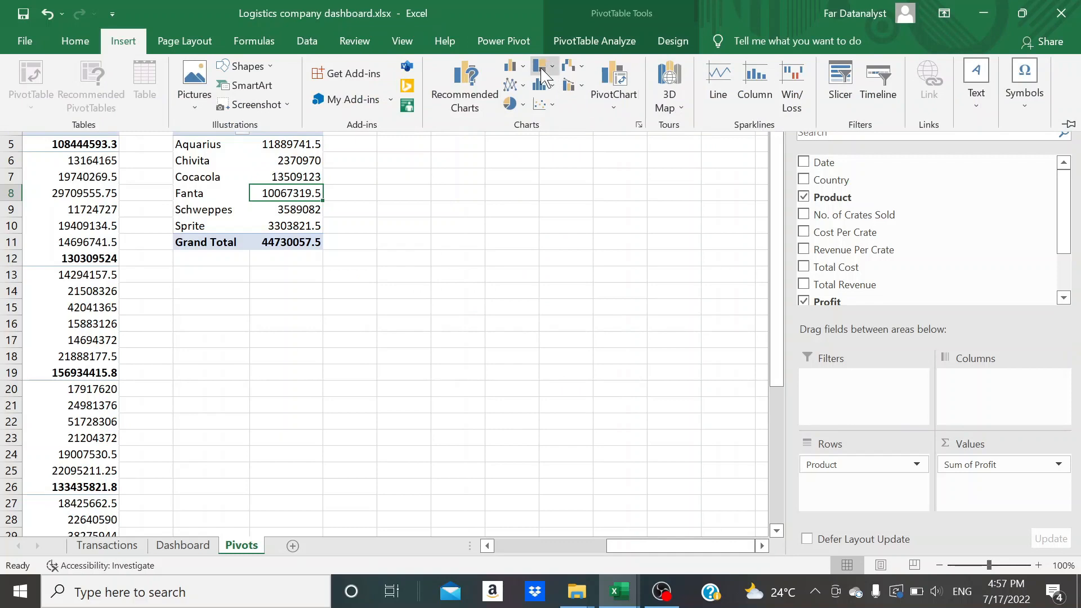
click(512, 66)
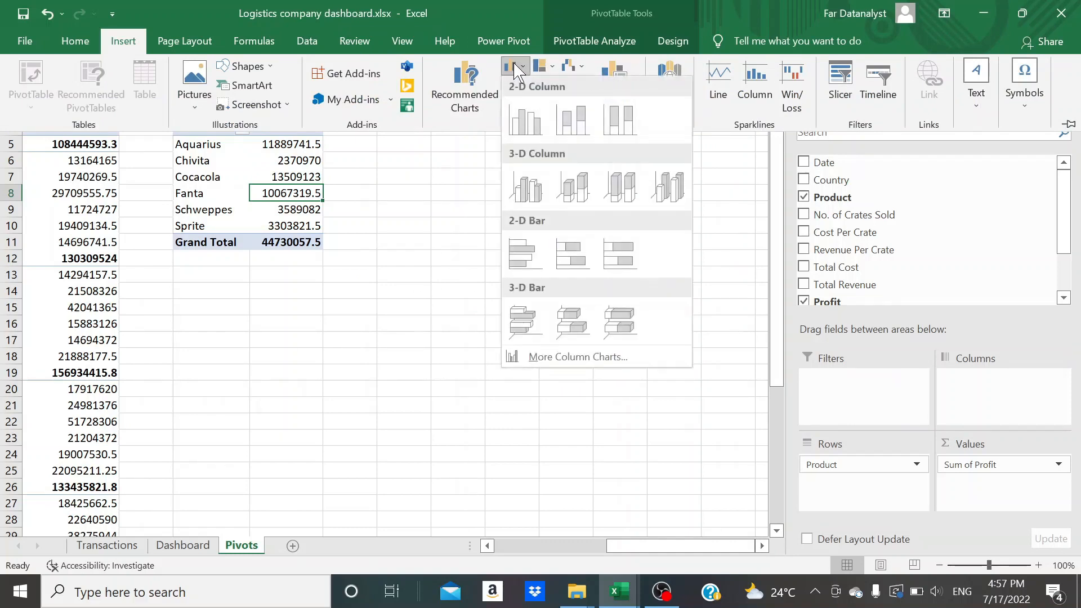
click(526, 124)
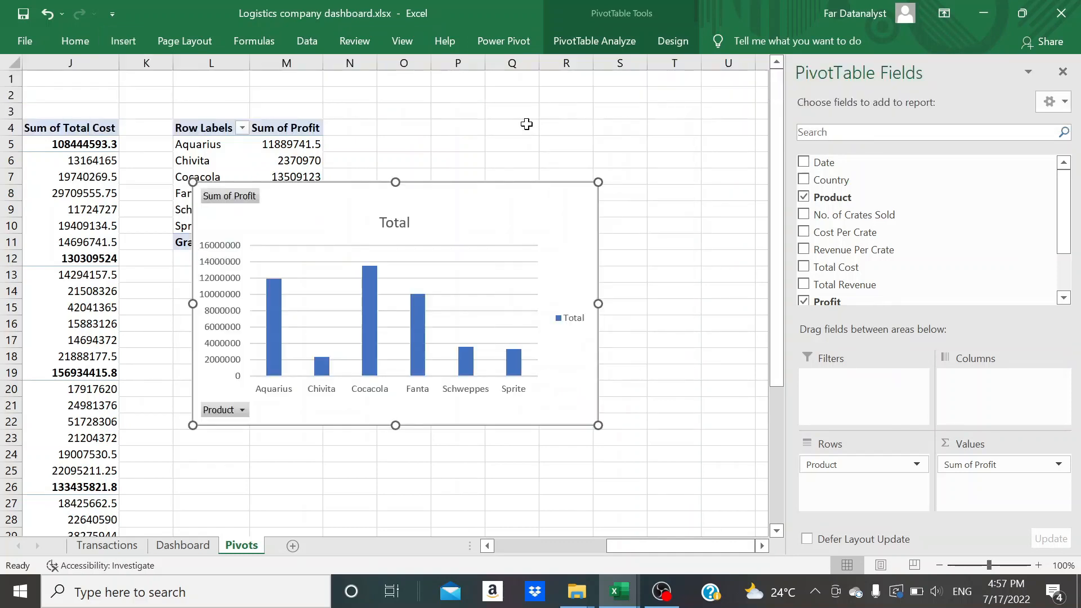
Remove the title, legend, gridlines and vertical axis from the product profit chart
click(396, 221)
key(Delete)
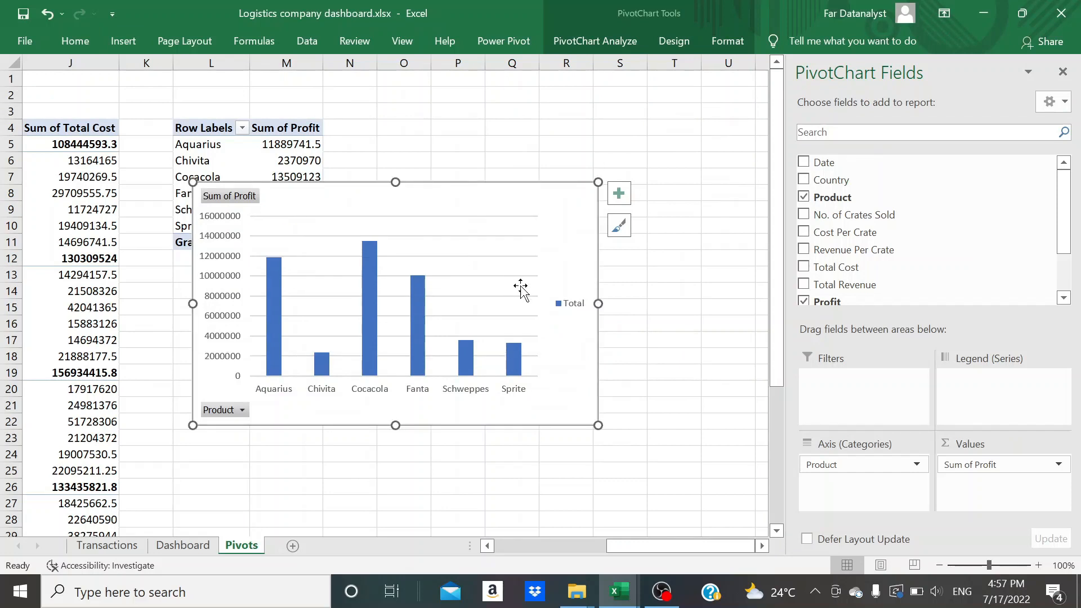
click(561, 304)
key(Delete)
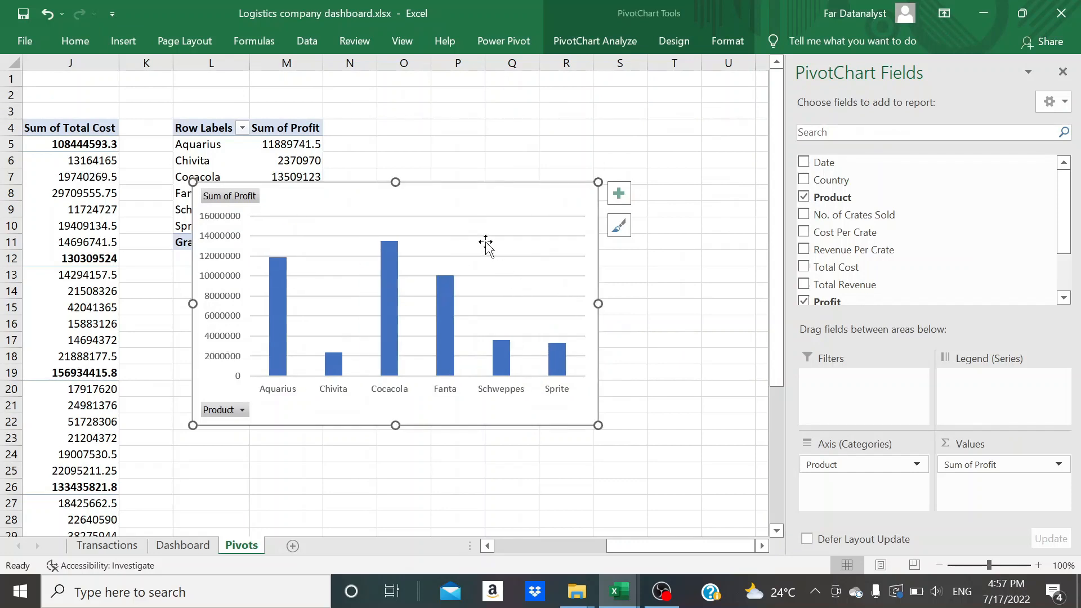
click(486, 236)
key(Delete)
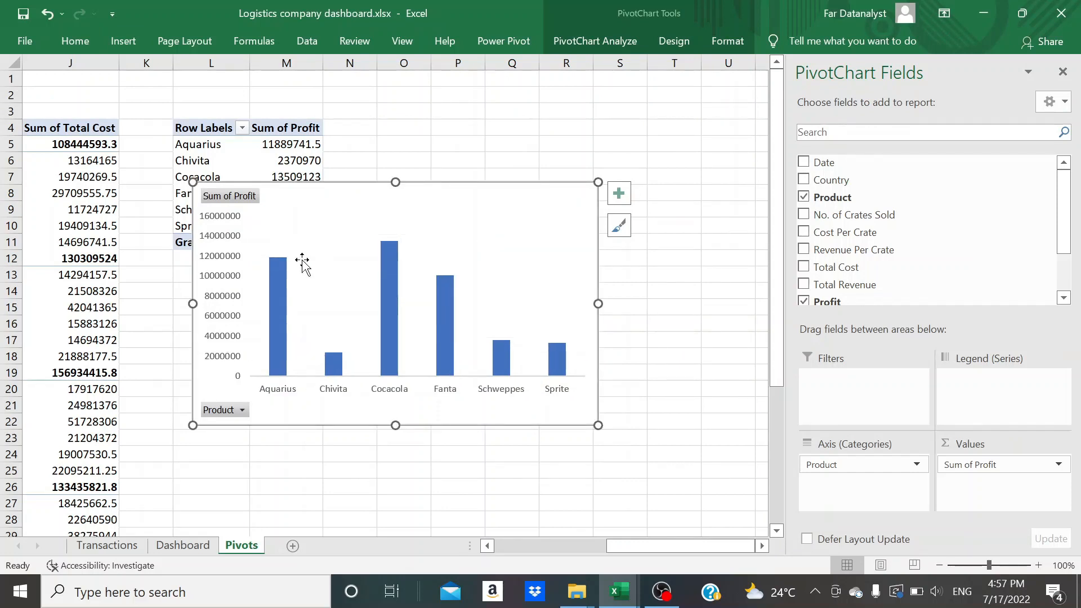
click(223, 304)
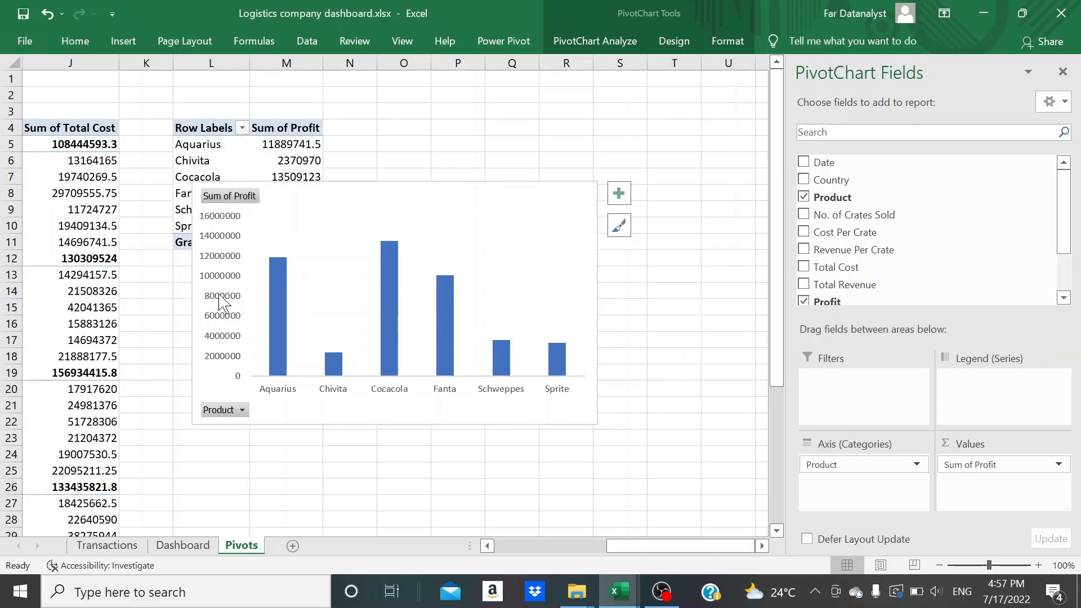
key(Delete)
Set the product profit chart's height to 2.28 inches and reduce its width
click(727, 41)
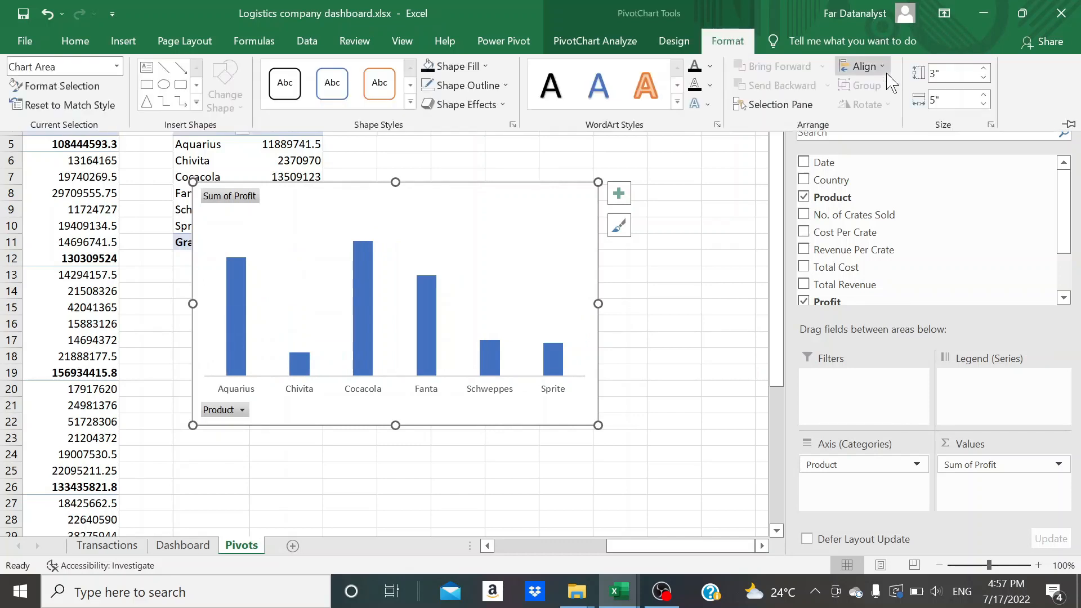
click(951, 72)
text(2.28)
click(951, 99)
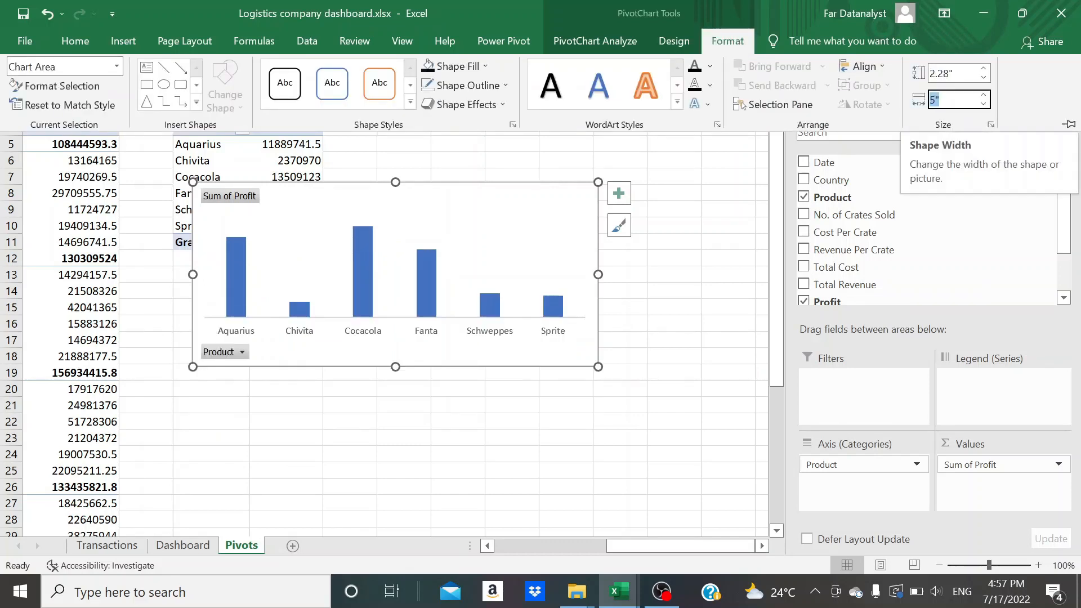
text(3.38)
key(Return)
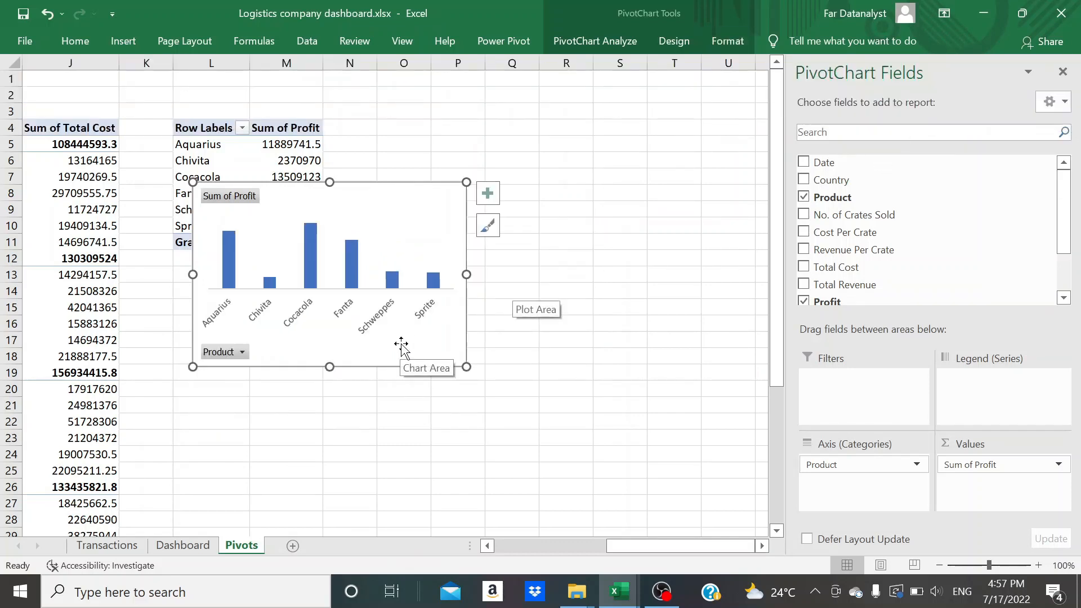
Cut the product profit chart from the Pivots sheet, paste it on the Dashboard sheet and close the field list
key(ctrl+x)
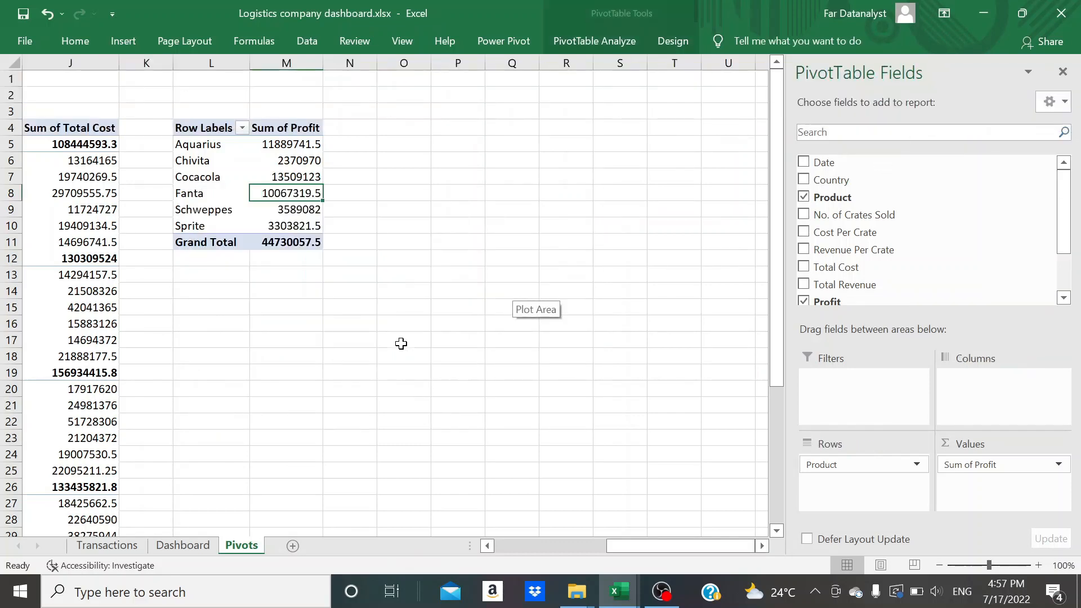
click(183, 544)
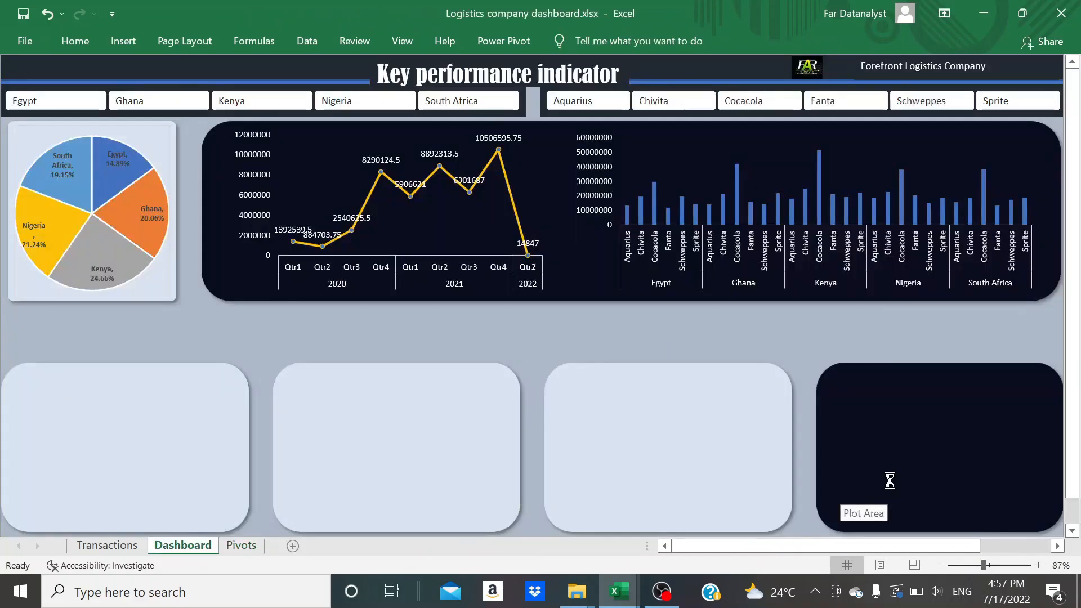
key(ctrl+v)
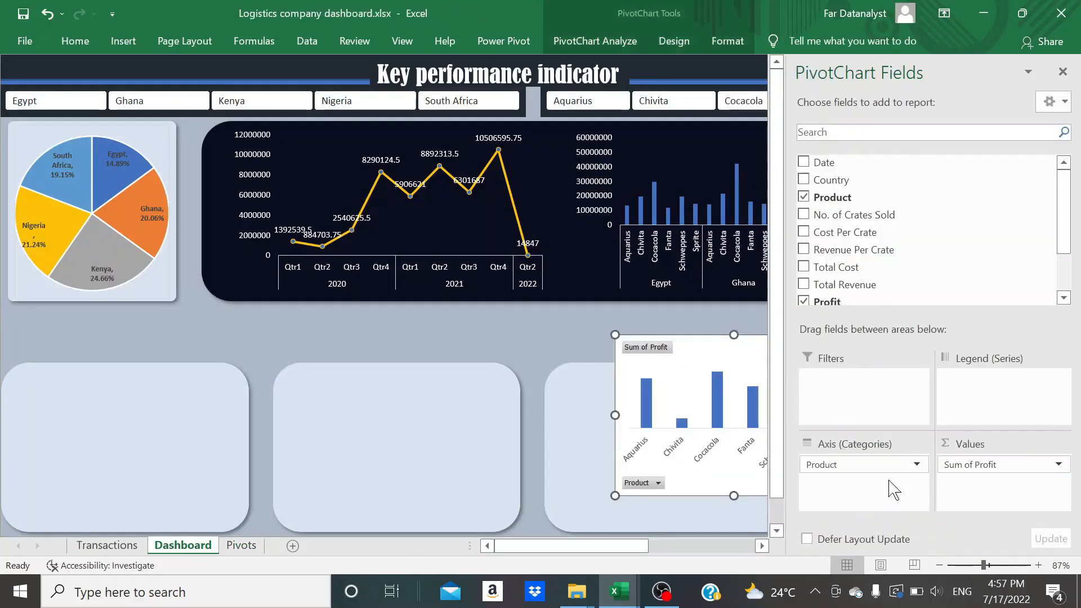
click(1062, 72)
Hide the value and axis field buttons on the product profit chart
click(618, 43)
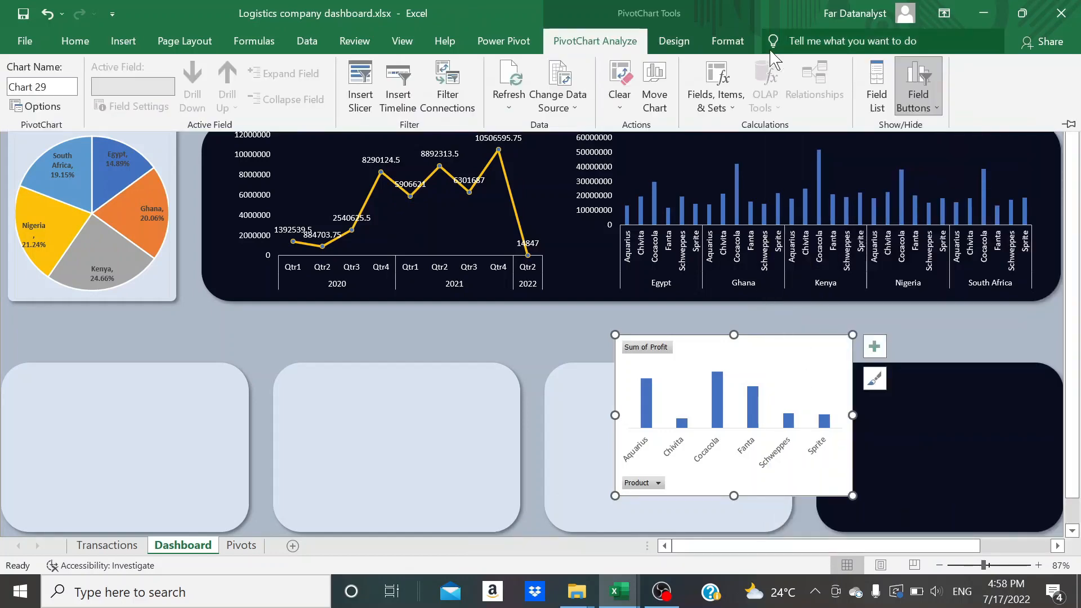
click(916, 99)
click(892, 213)
click(907, 105)
click(914, 127)
click(910, 108)
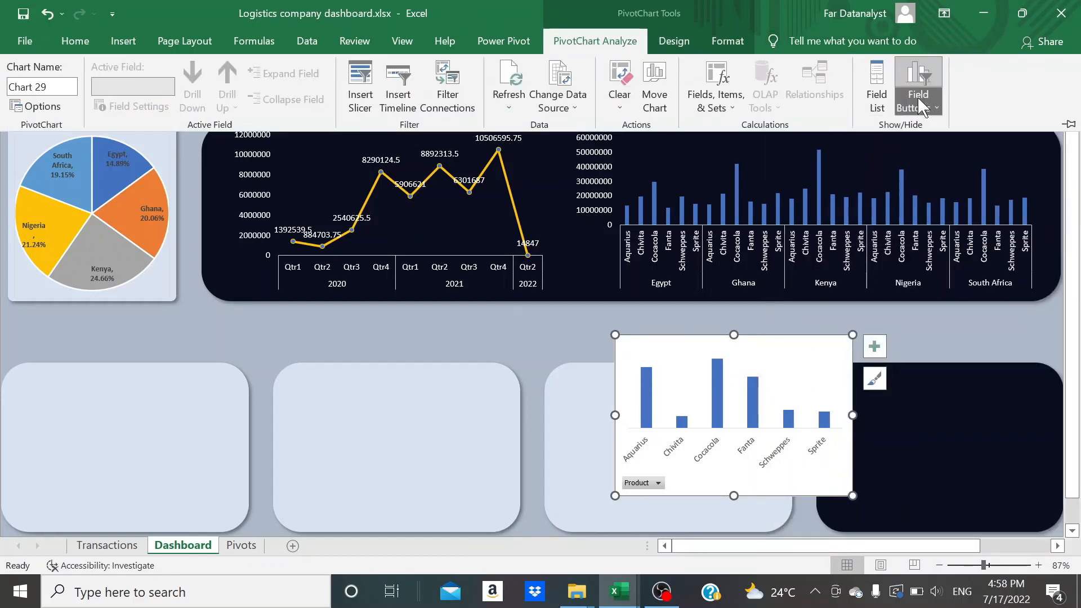
click(915, 107)
click(886, 174)
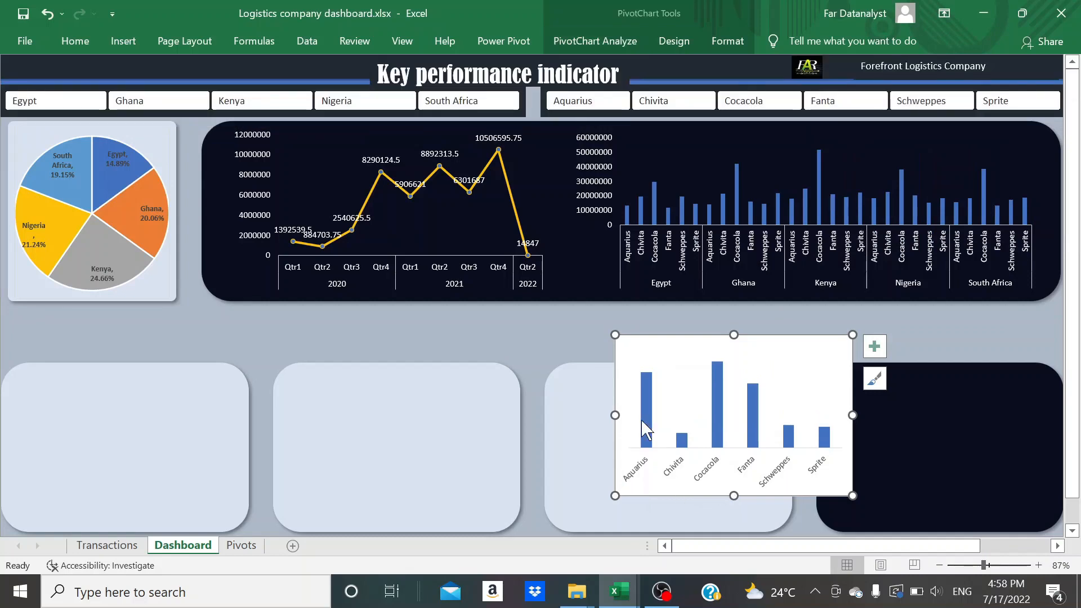
Move the product profit chart onto the empty dark navy panel and narrow it to about 3.07 inches to fit inside
drag(623, 488, 835, 494)
scroll(835, 494, up, 1)
drag(794, 546, 836, 546)
scroll(904, 394, down, 1)
drag(922, 421, 902, 421)
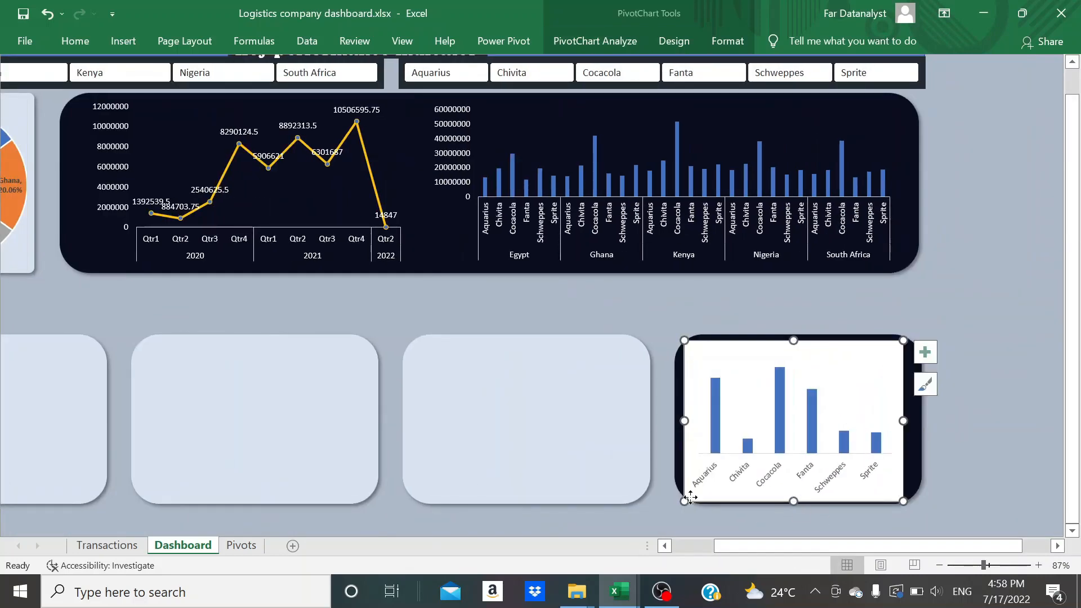
drag(692, 497, 698, 498)
drag(689, 421, 691, 421)
drag(700, 498, 700, 496)
click(681, 287)
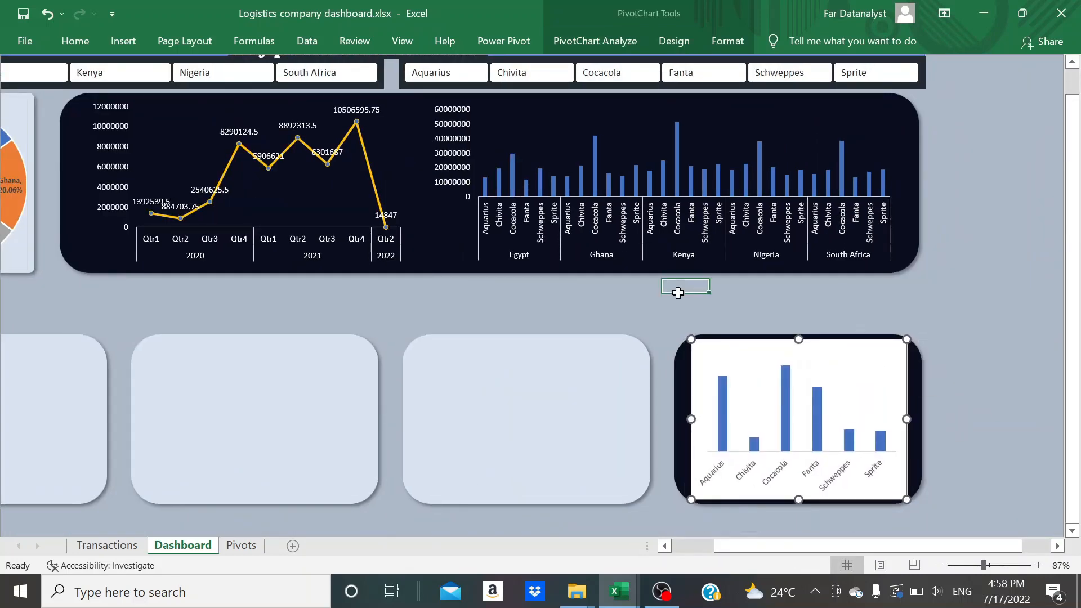
Fill the product profit chart with the recent dark navy colour and remove its outline
click(699, 358)
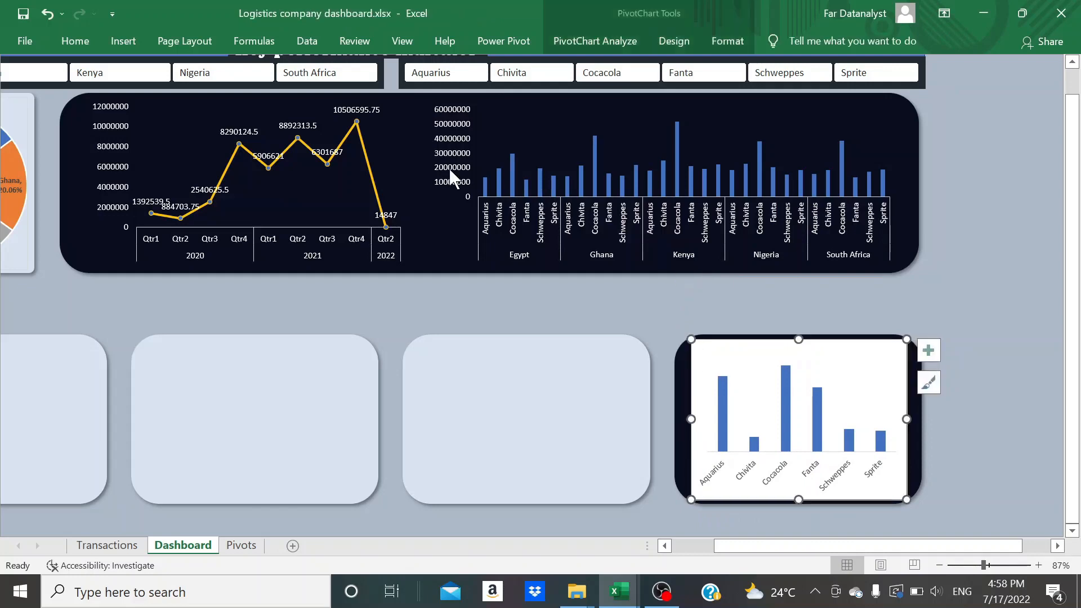
click(82, 44)
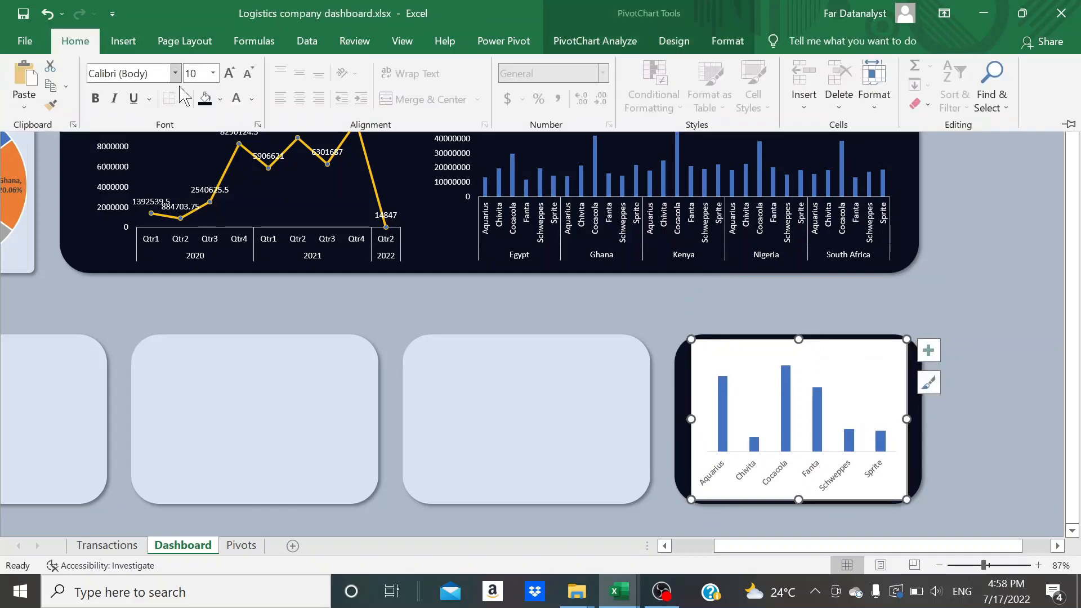
click(219, 101)
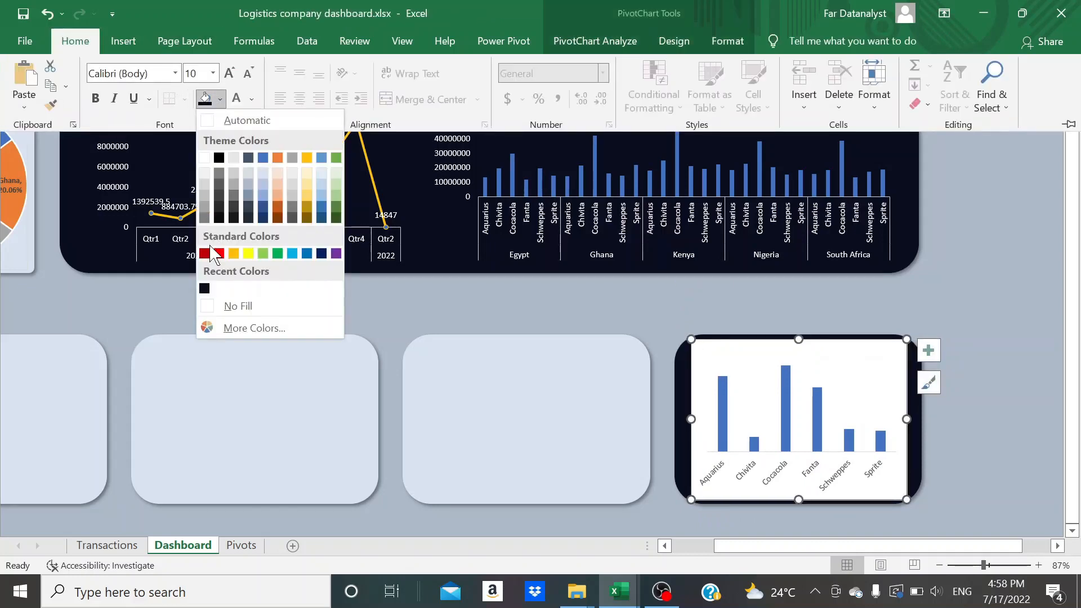
click(204, 289)
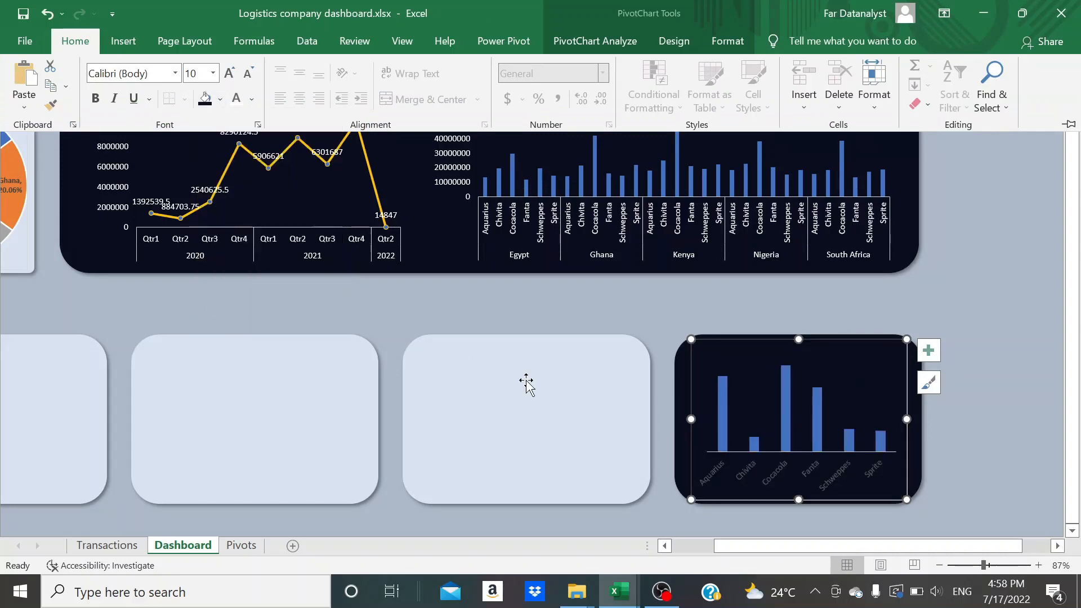
click(731, 42)
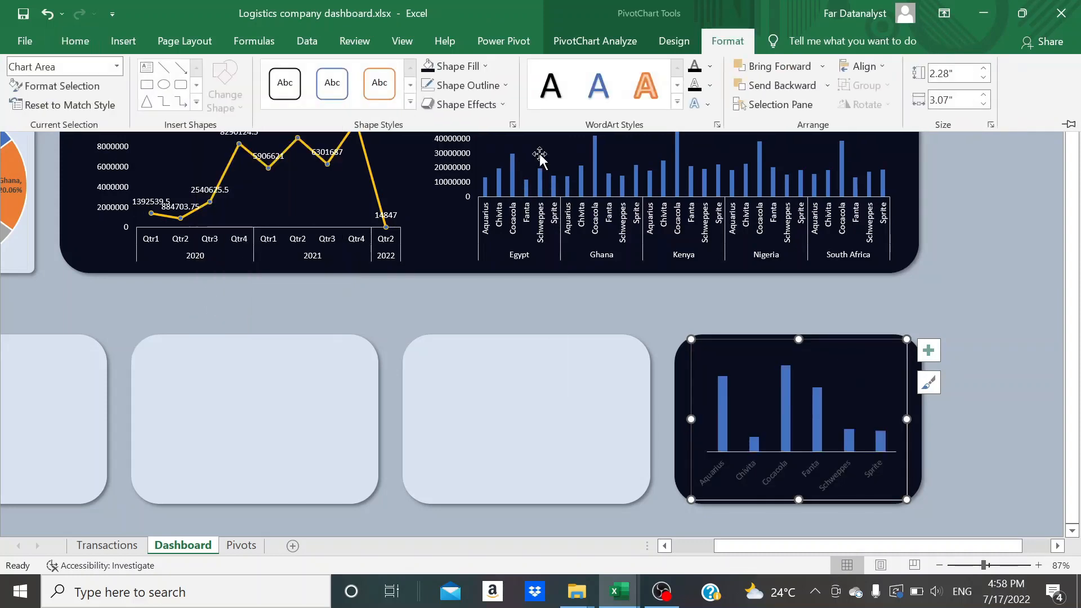
click(496, 85)
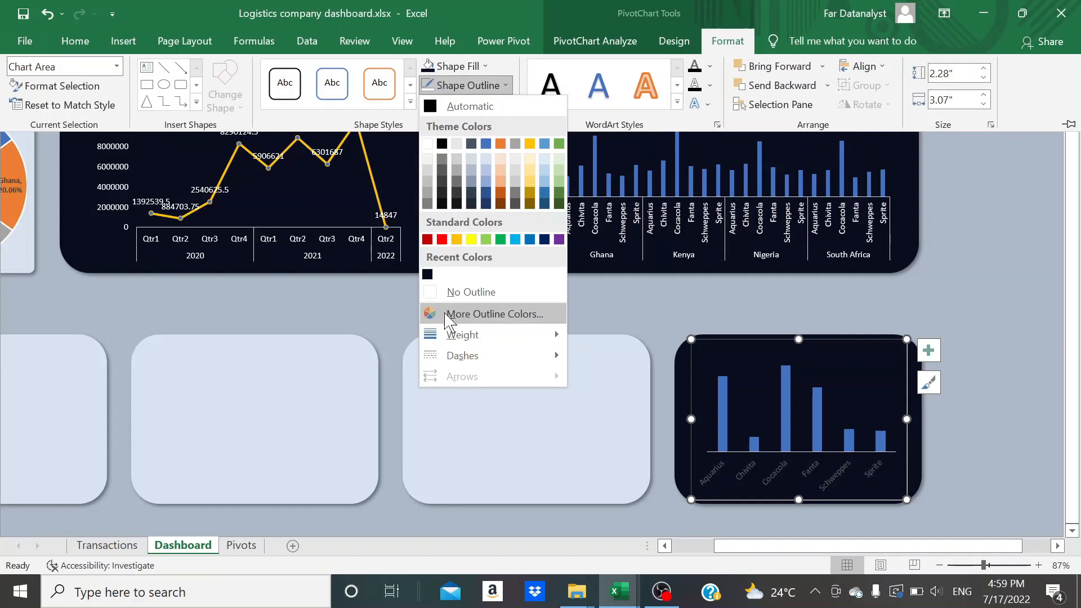
click(453, 292)
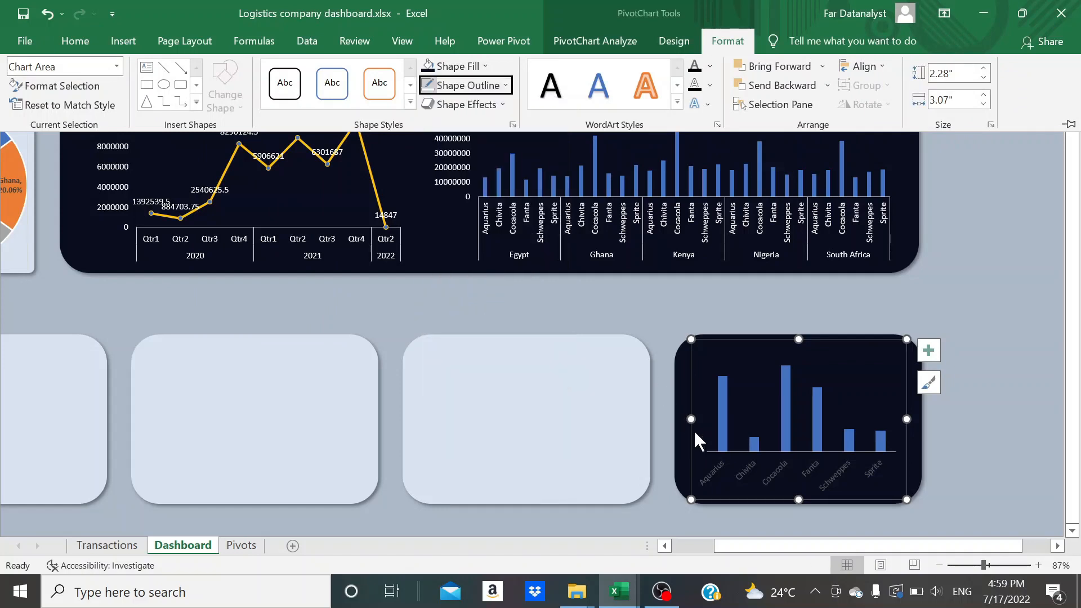
Set the font colour of the product profit chart's horizontal axis labels to white and deselect the chart
click(733, 463)
click(733, 464)
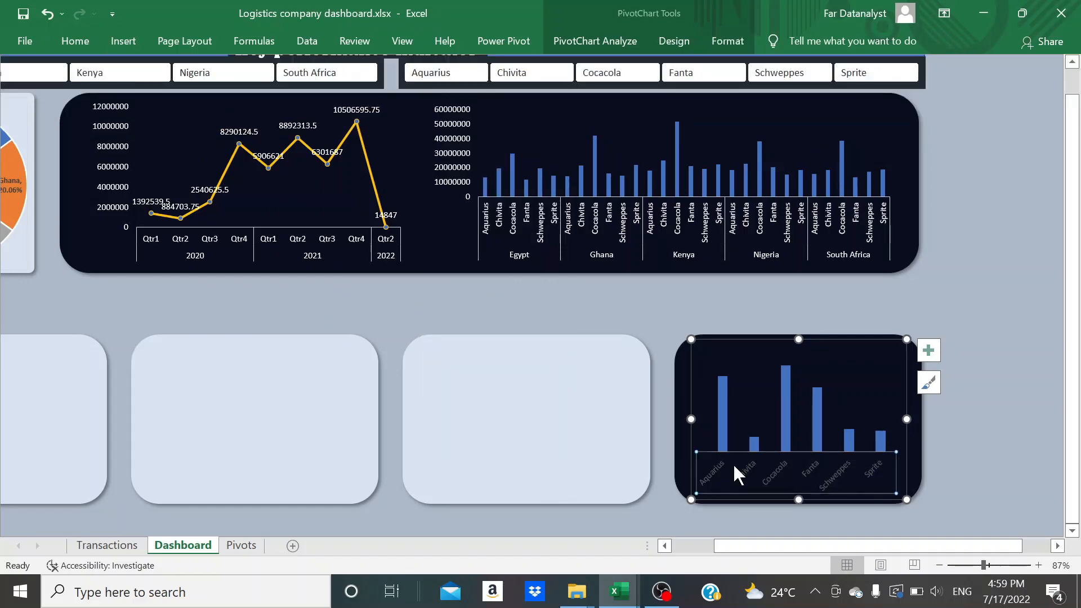
click(722, 42)
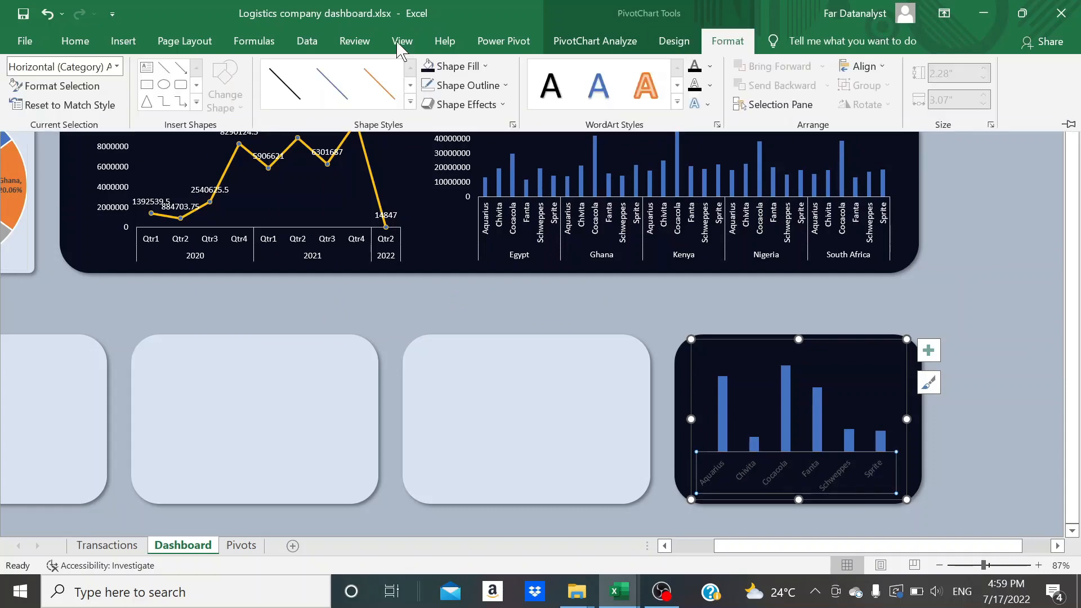
click(122, 43)
click(77, 38)
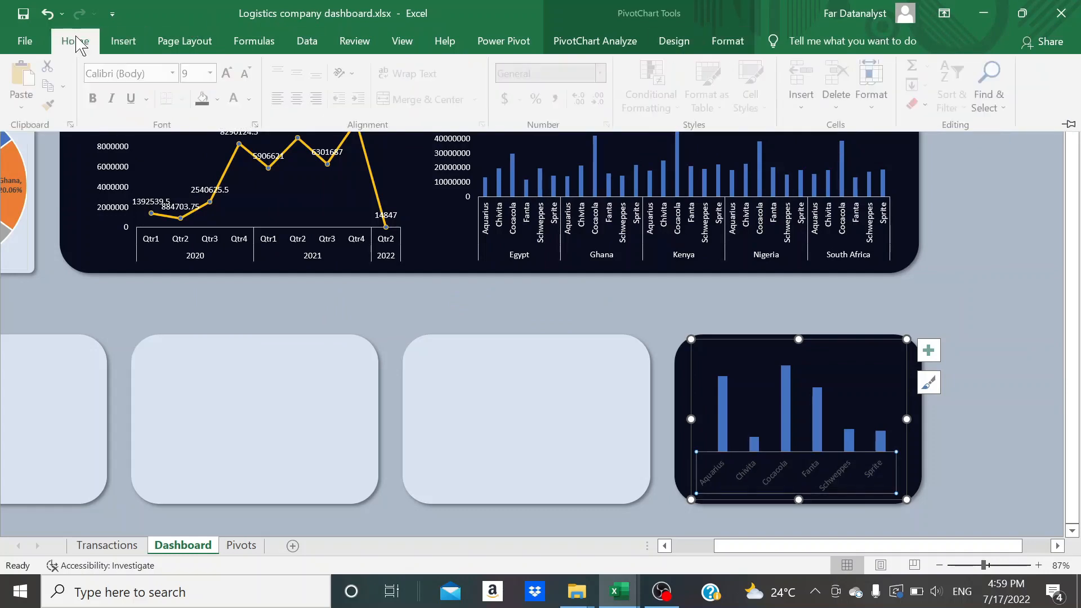
click(236, 100)
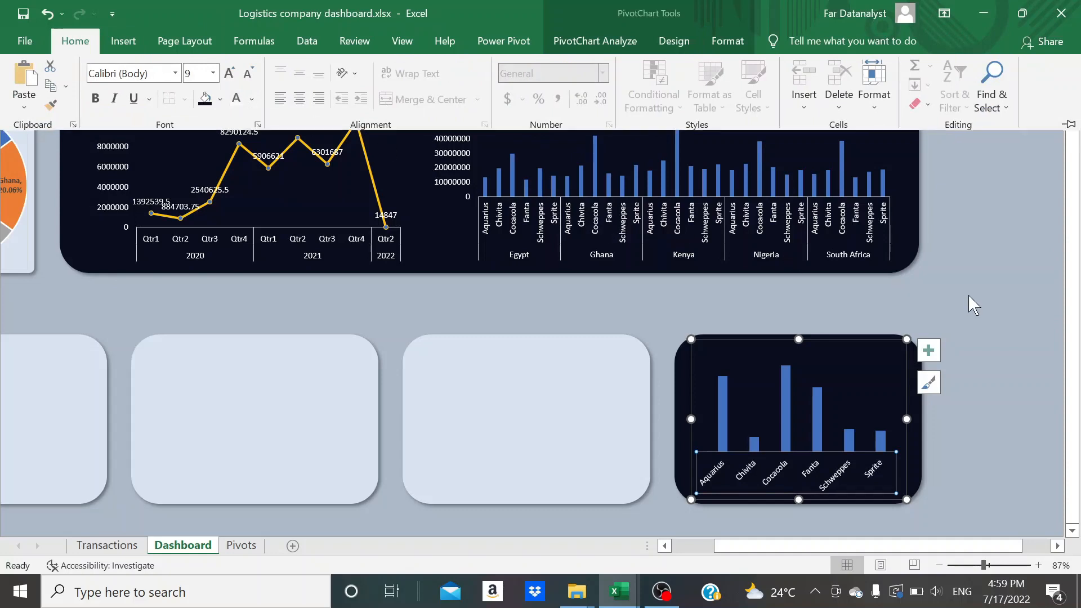
click(969, 298)
click(968, 298)
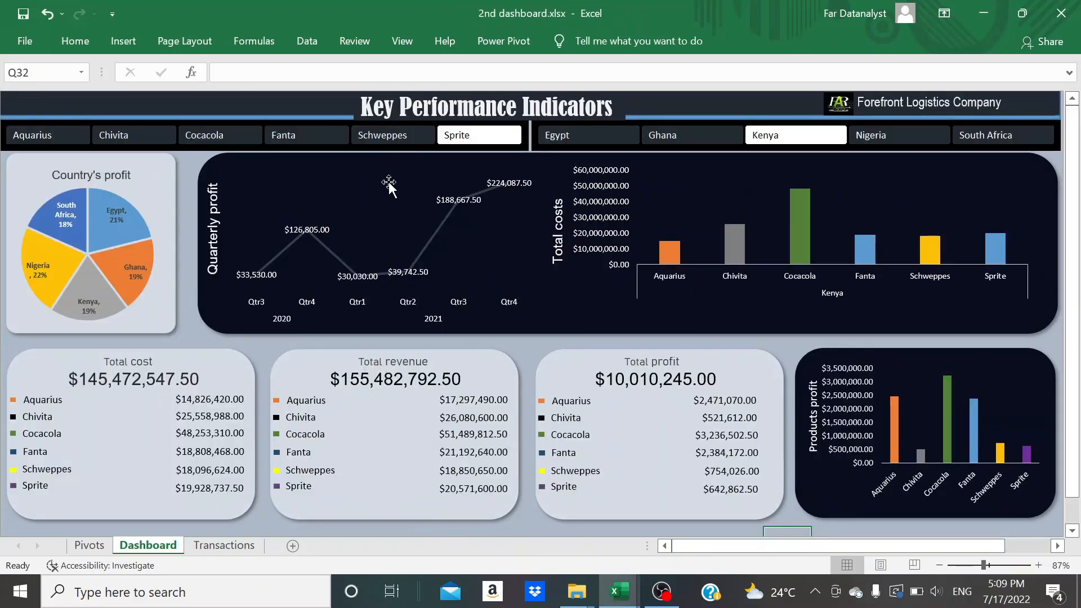
In the finished 2nd dashboard.xlsx workbook, try the slicers by selecting the product Schweppes and the country Ghana
click(385, 137)
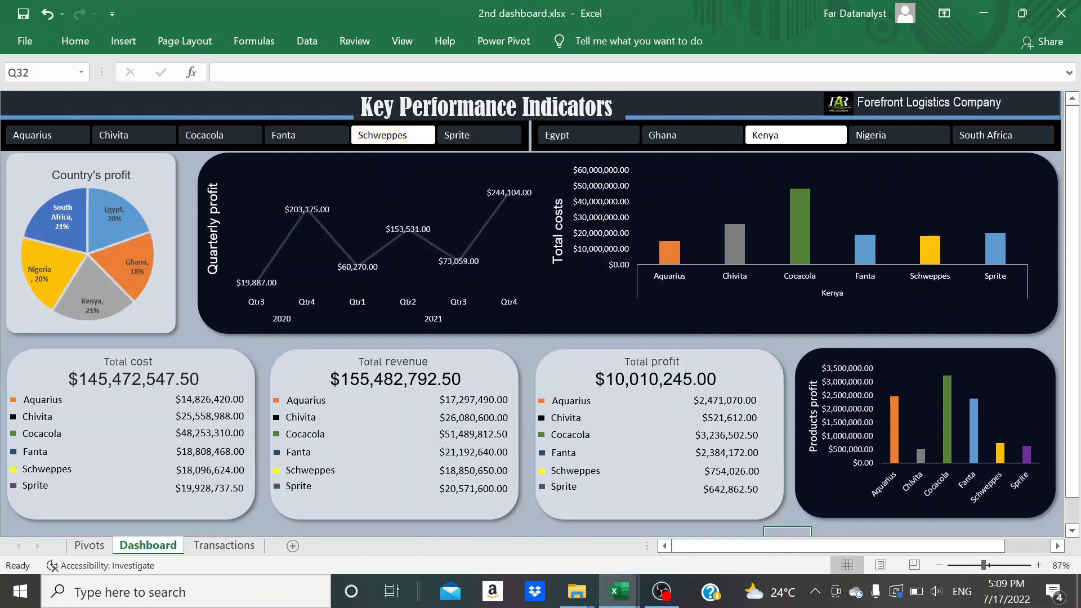
click(662, 138)
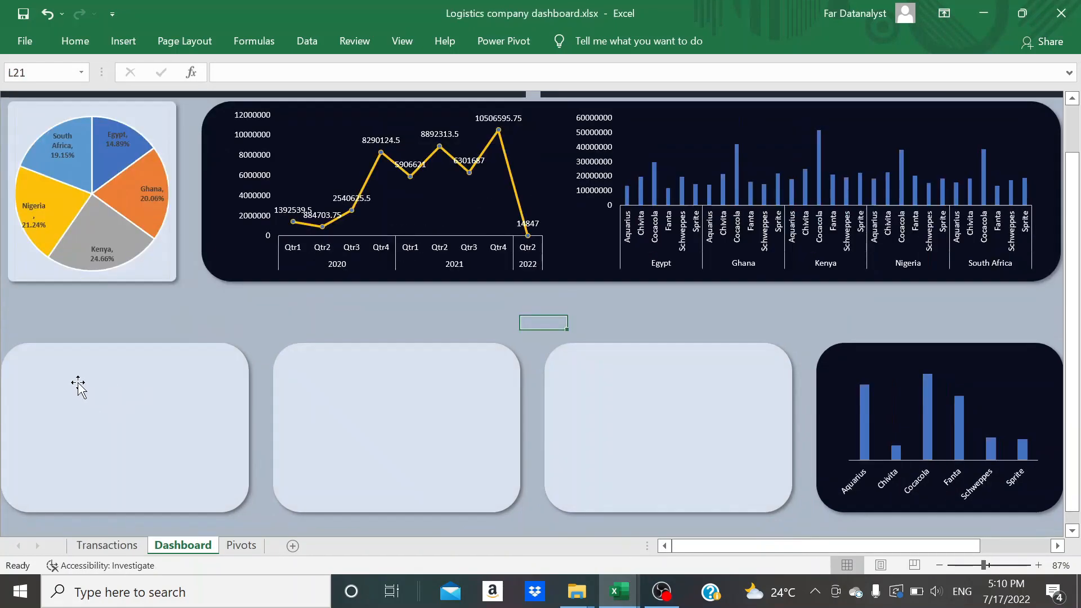
Draw a text box about 1.84 inches wide and 0.3 inches high in the first light blue panel of the lower row
click(78, 387)
click(358, 386)
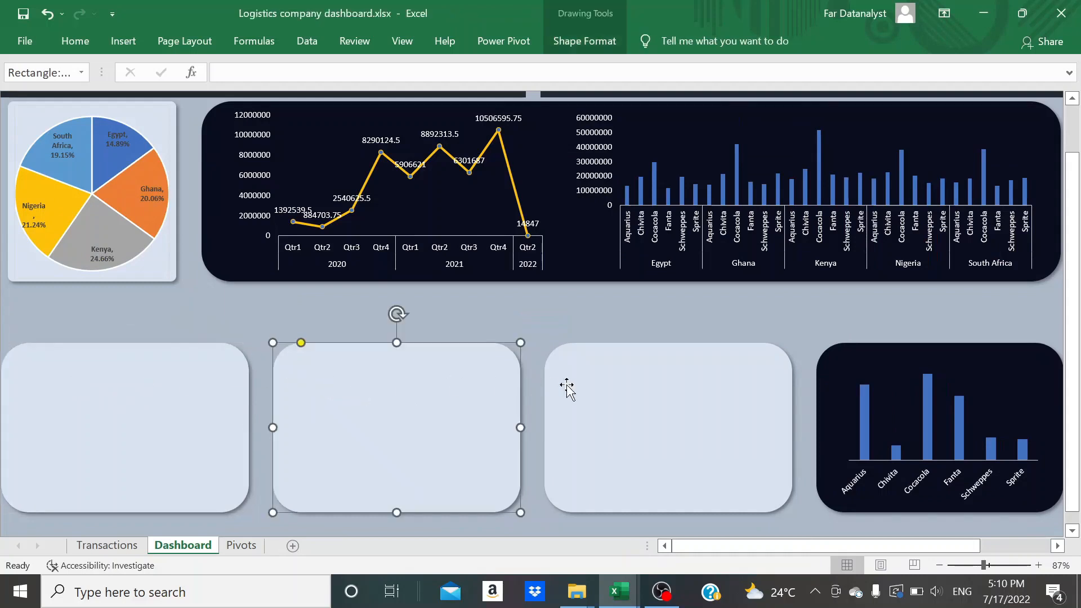
click(599, 386)
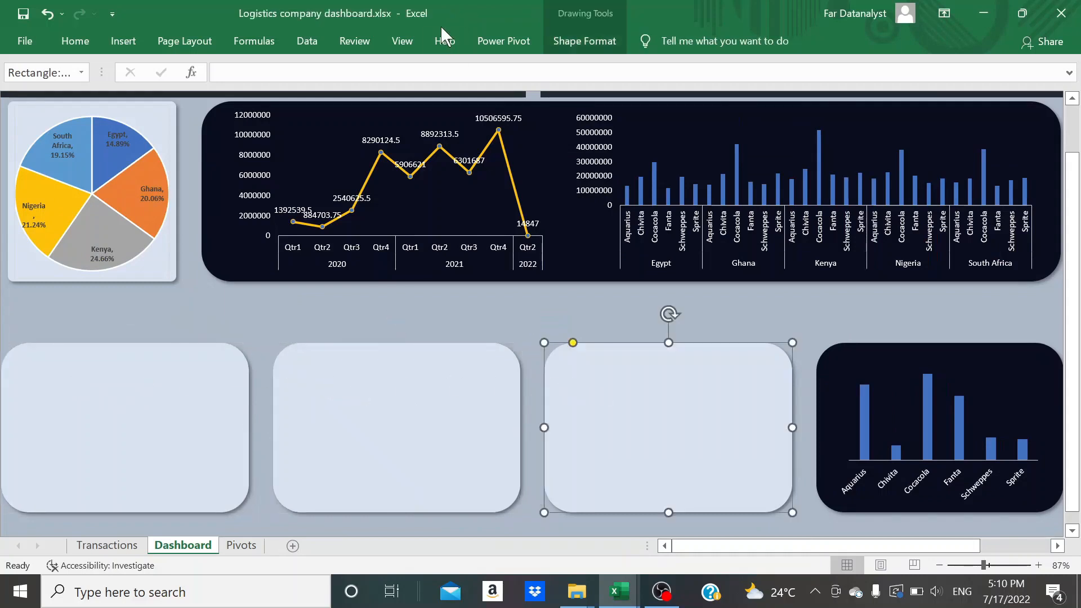
click(124, 44)
click(886, 161)
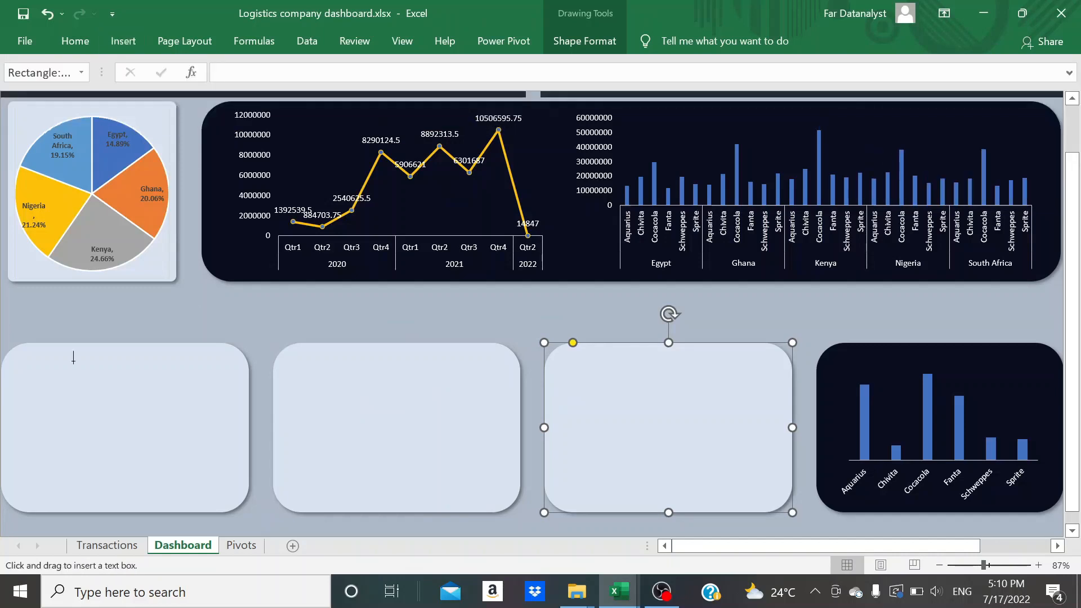
drag(30, 374, 160, 396)
Set the new text box's height to 0.43 inches and width to 2.1 inches, and deselect it
click(590, 50)
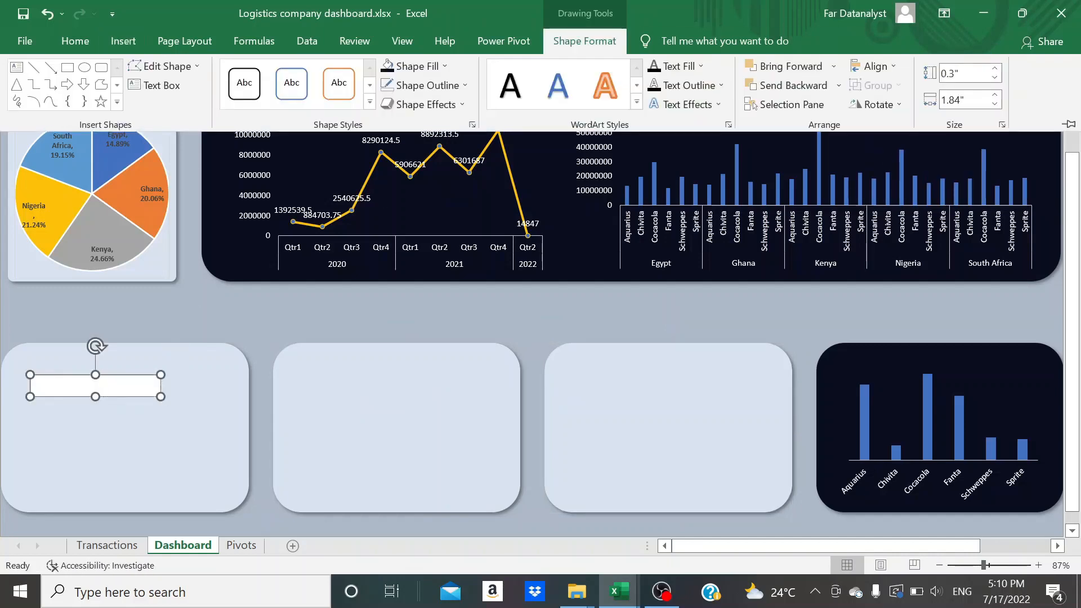
double_click(963, 73)
text(0.43)
key(Tab)
text(2)
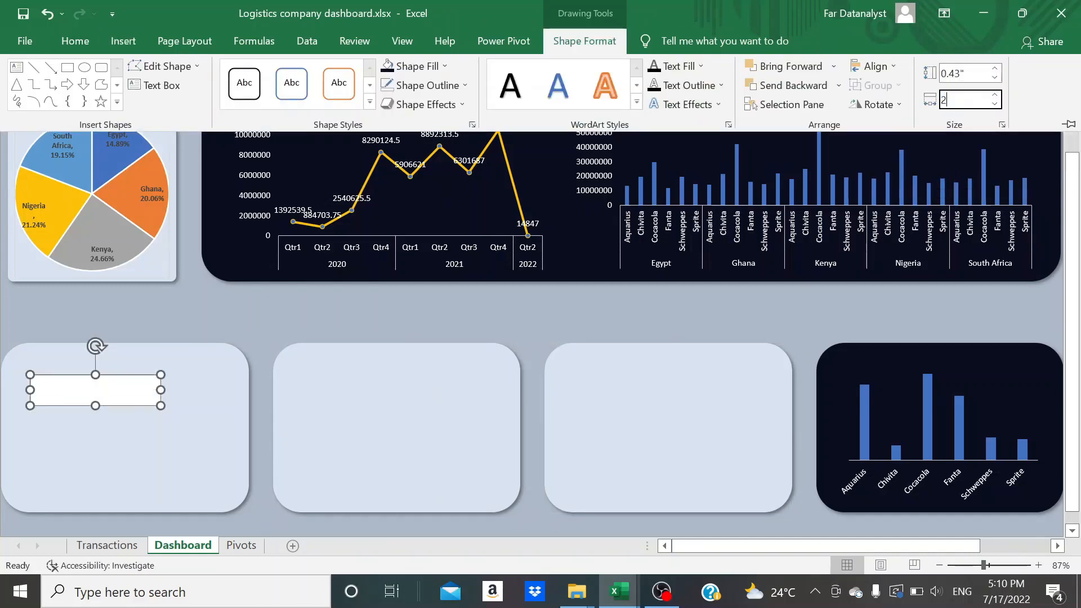
key(Return)
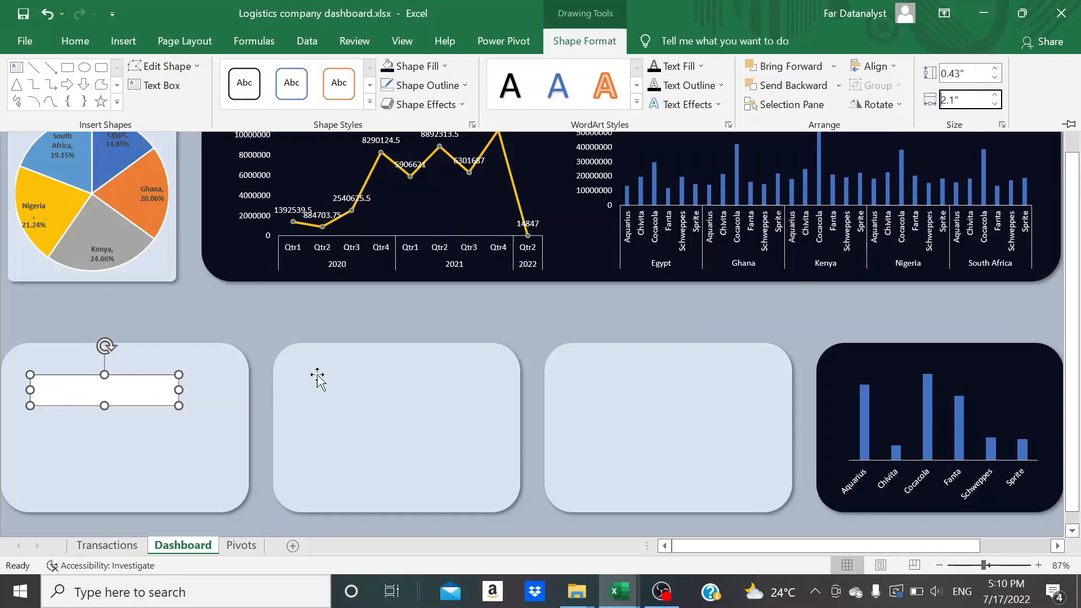
scroll(101, 403, up, 2)
click(250, 370)
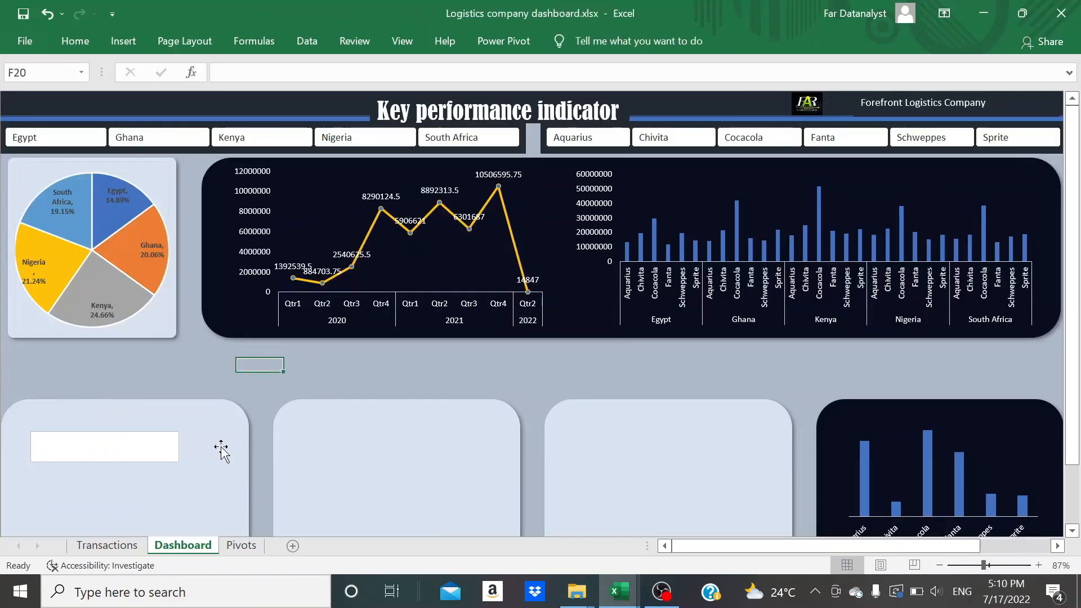
Copy the whole PivotTable of profit by country, C4:D10, from the Pivots sheet
click(241, 546)
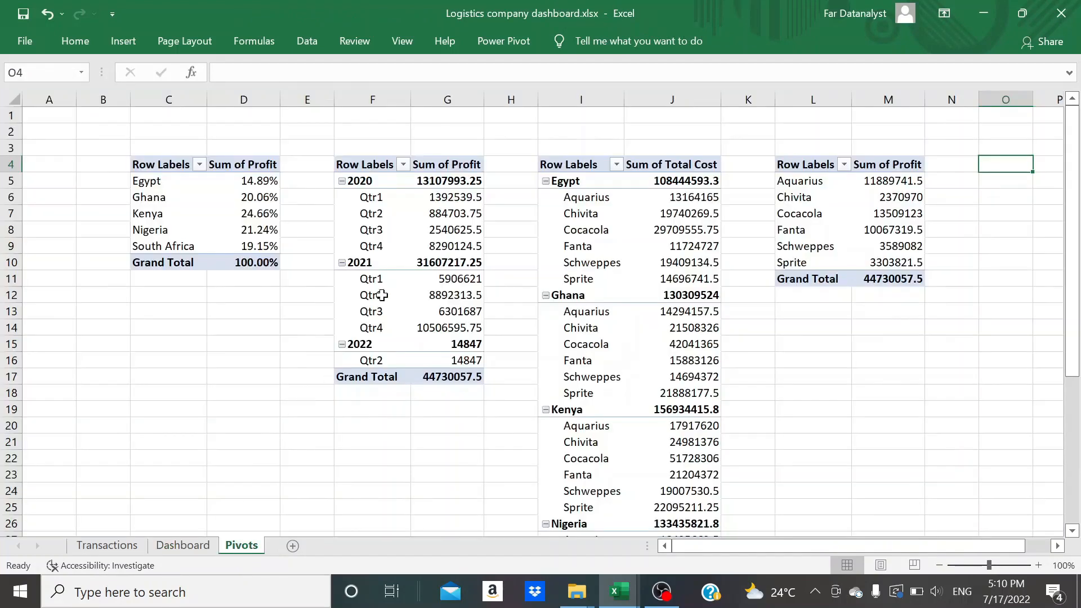
click(160, 167)
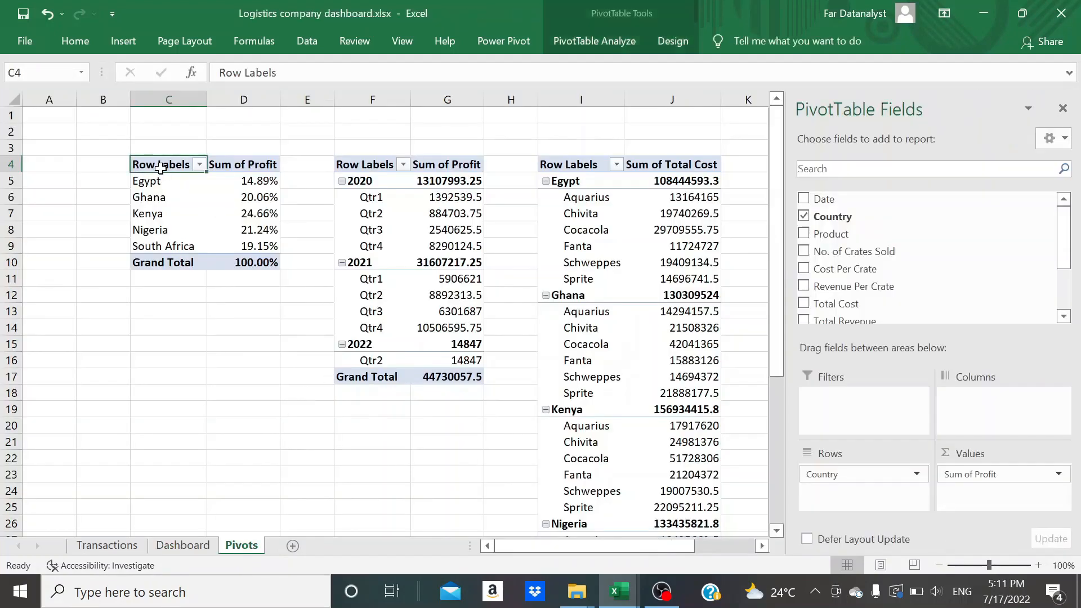
key(shift+Right)
key(shift+Down)
key(shift+Down)
key(shift+Down)
key(shift+Down)
key(shift+Down)
key(shift+Down)
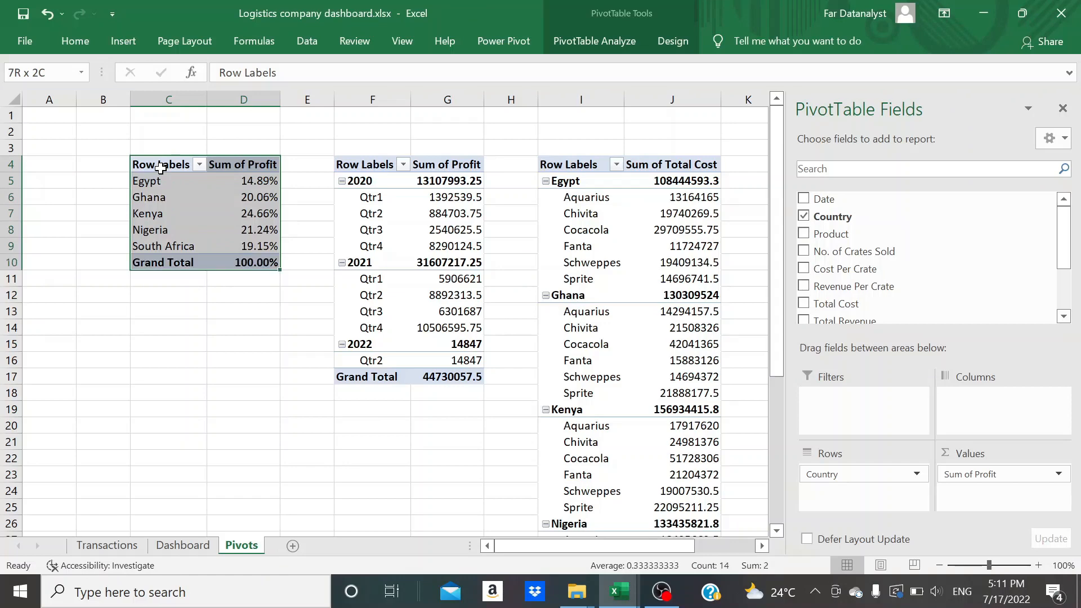
key(ctrl+c)
Paste the PivotTable copy at cell O4 and autofit the widths of columns O and P
scroll(161, 169, right, 5)
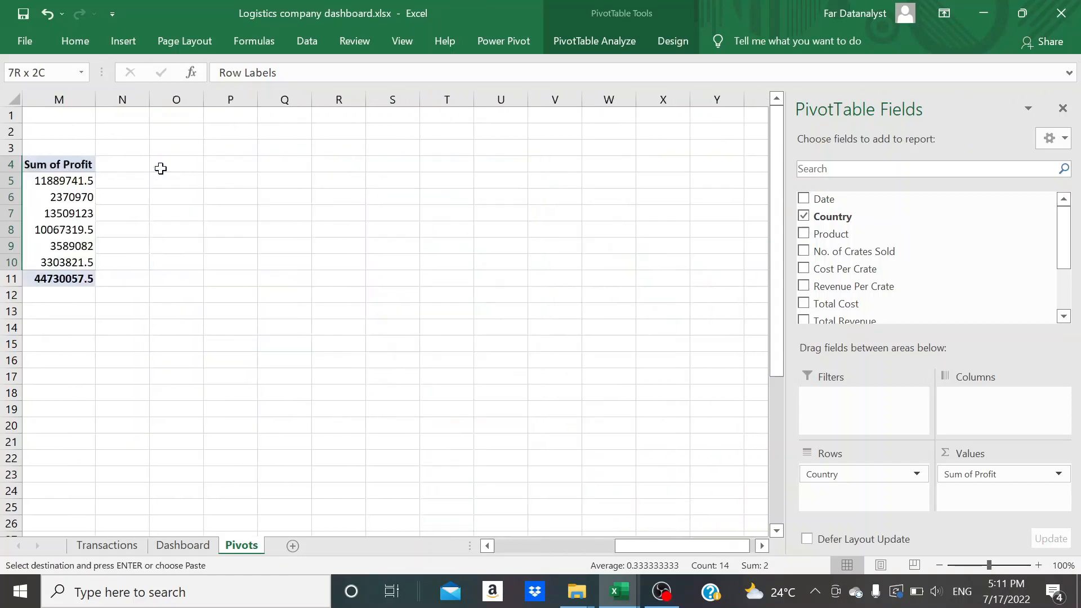
click(197, 165)
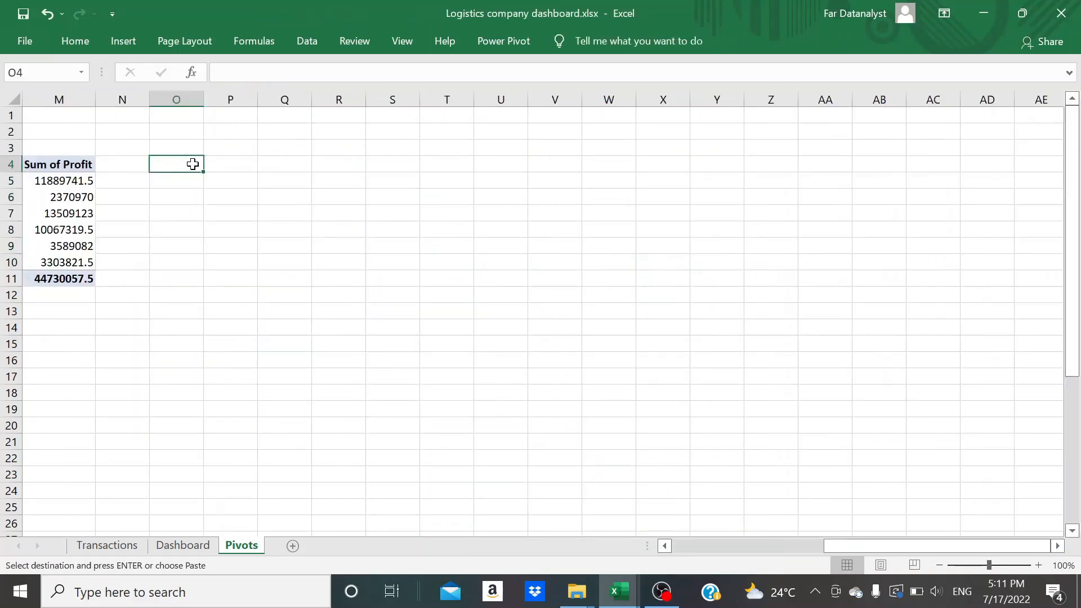
key(ctrl+v)
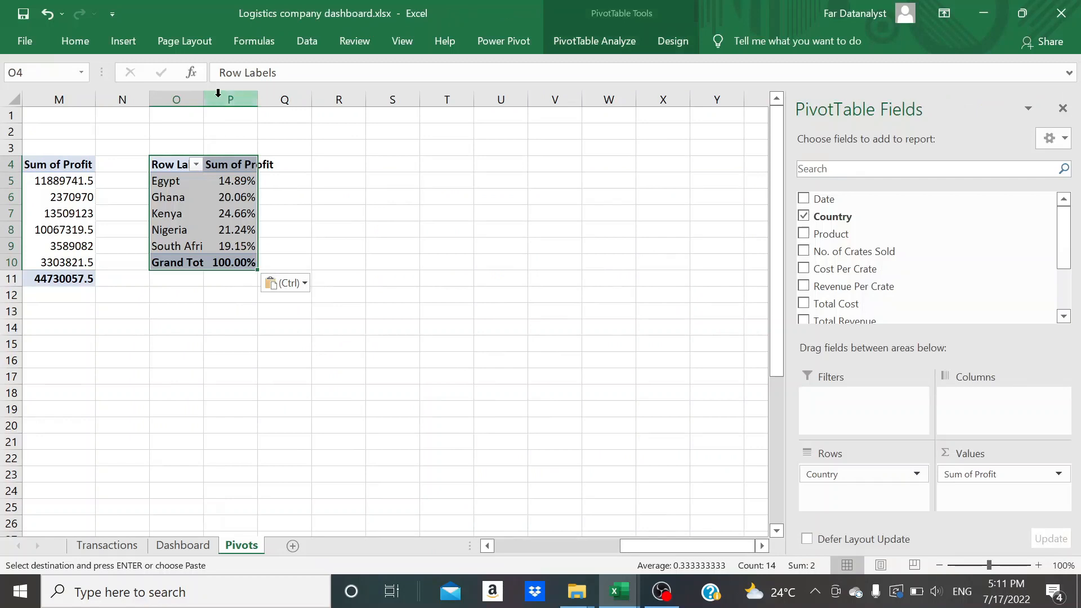
double_click(257, 99)
double_click(203, 98)
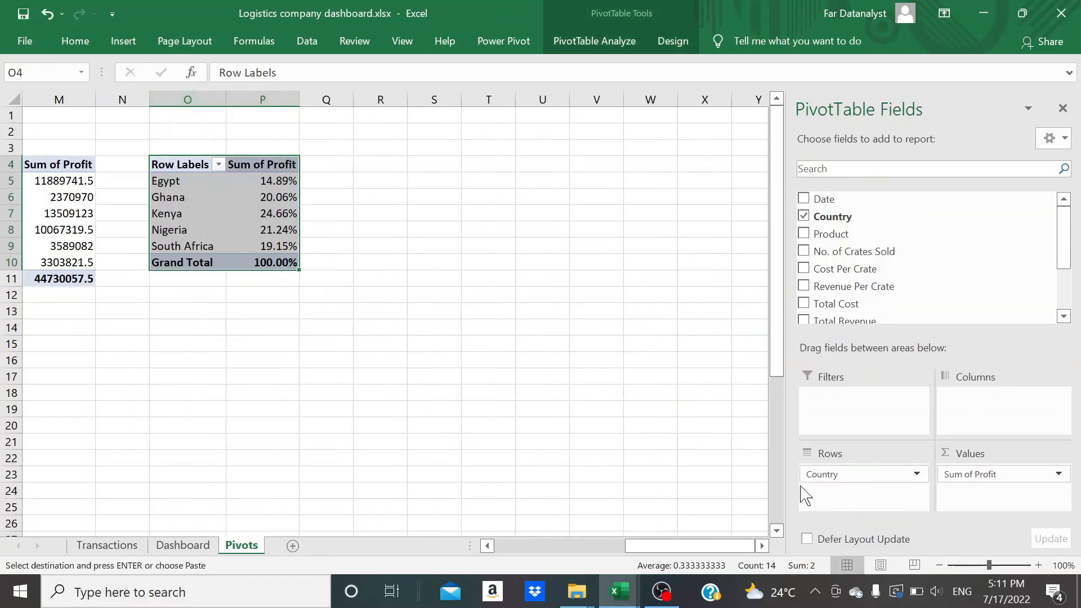
Replace the pasted PivotTable's Country and Sum of Profit fields with Total Cost, Total Revenue and Profit as values
drag(833, 475, 738, 437)
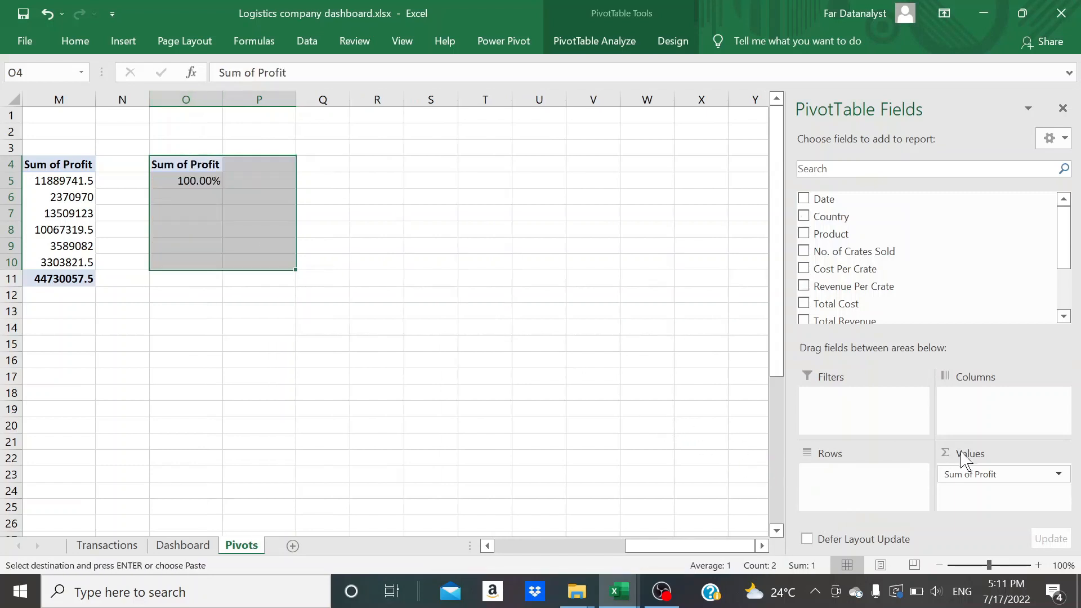
drag(953, 475, 608, 404)
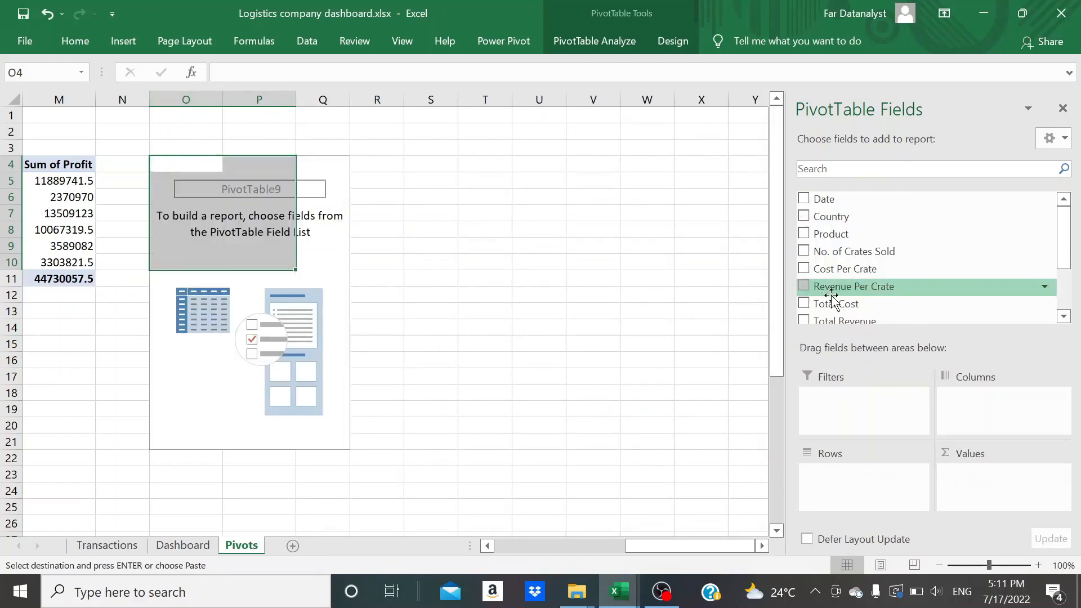
drag(836, 303, 982, 484)
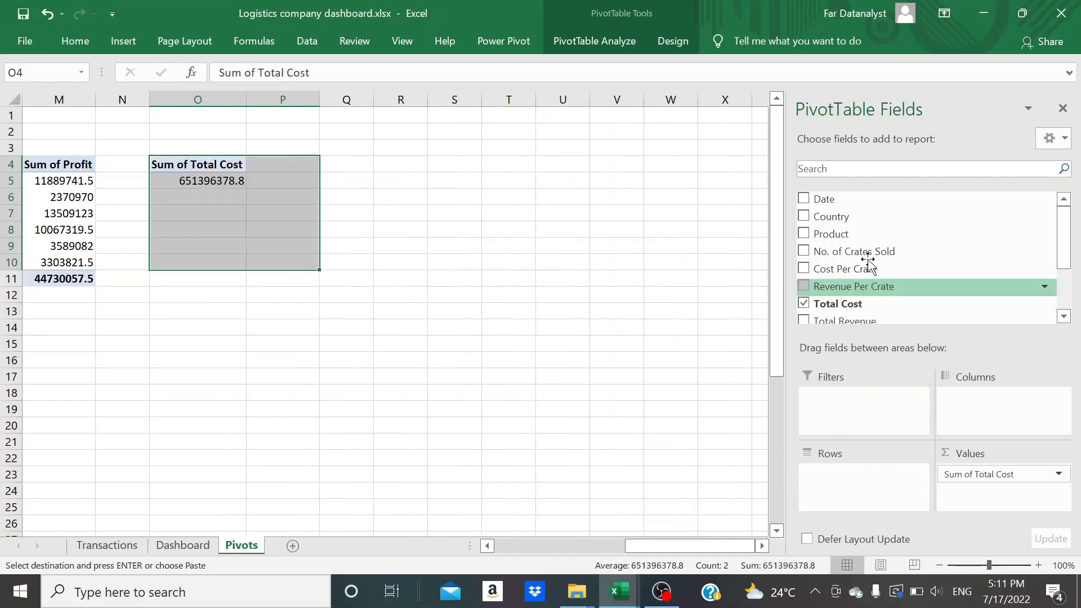
scroll(861, 261, down, 3)
drag(853, 241, 974, 494)
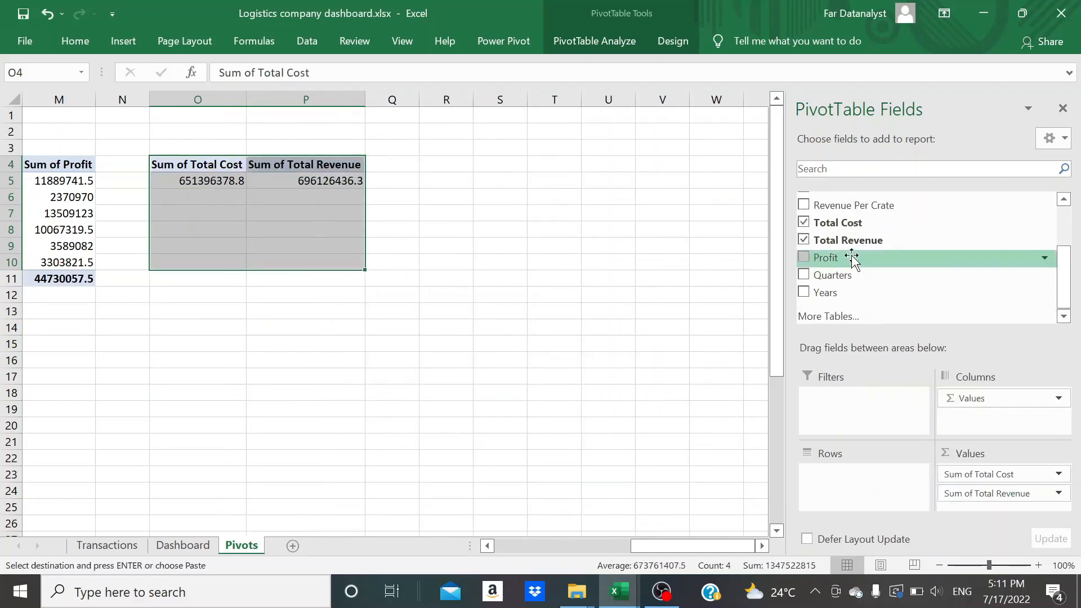
drag(816, 257, 974, 507)
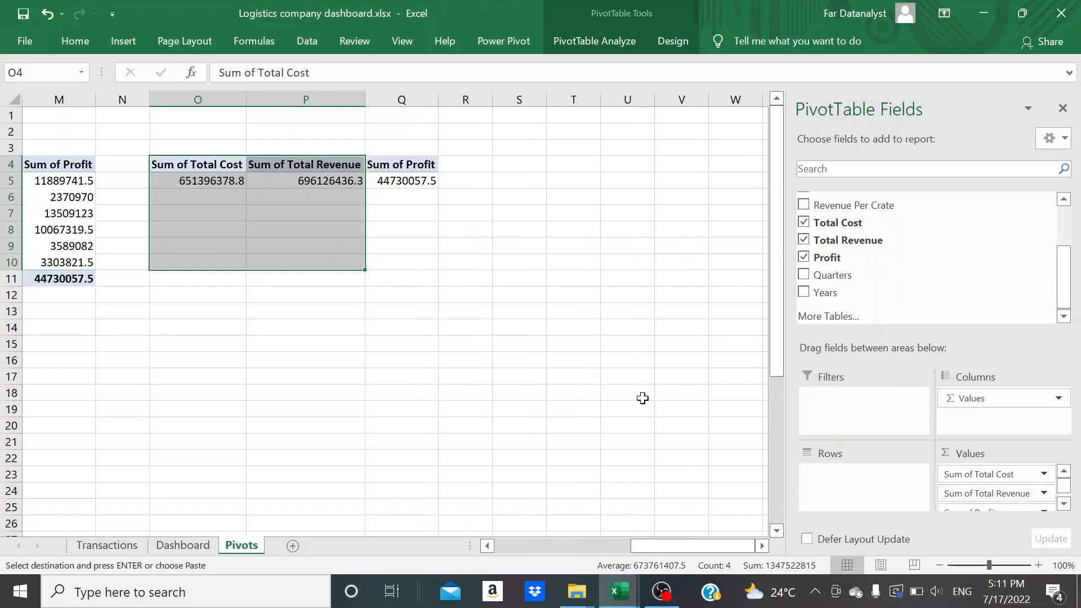
Define the name Total_cost for cell O5, which holds the Sum of Total Cost
click(208, 188)
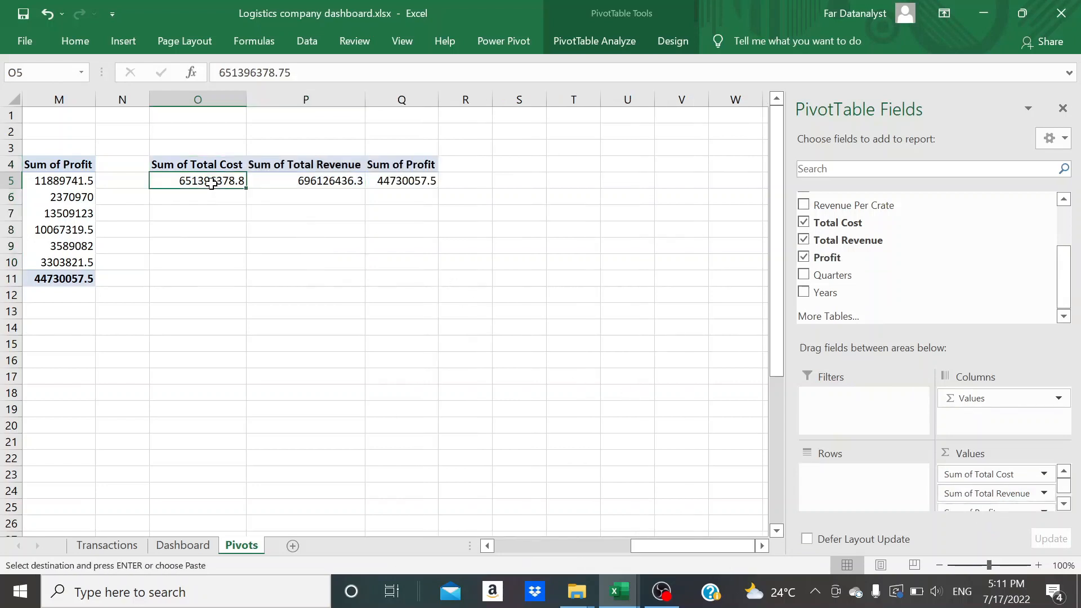
click(332, 182)
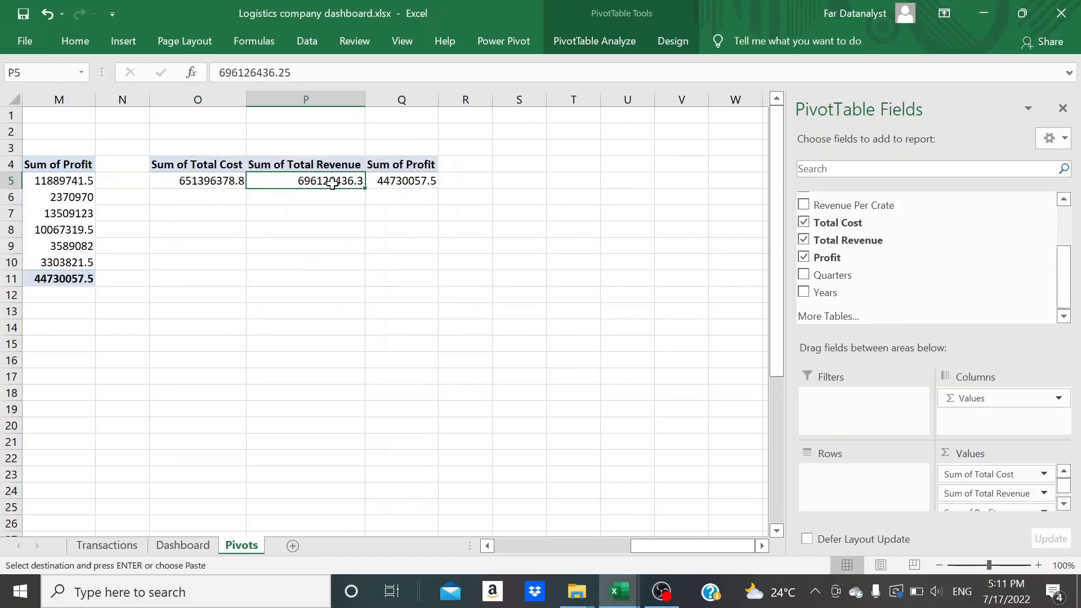
click(384, 181)
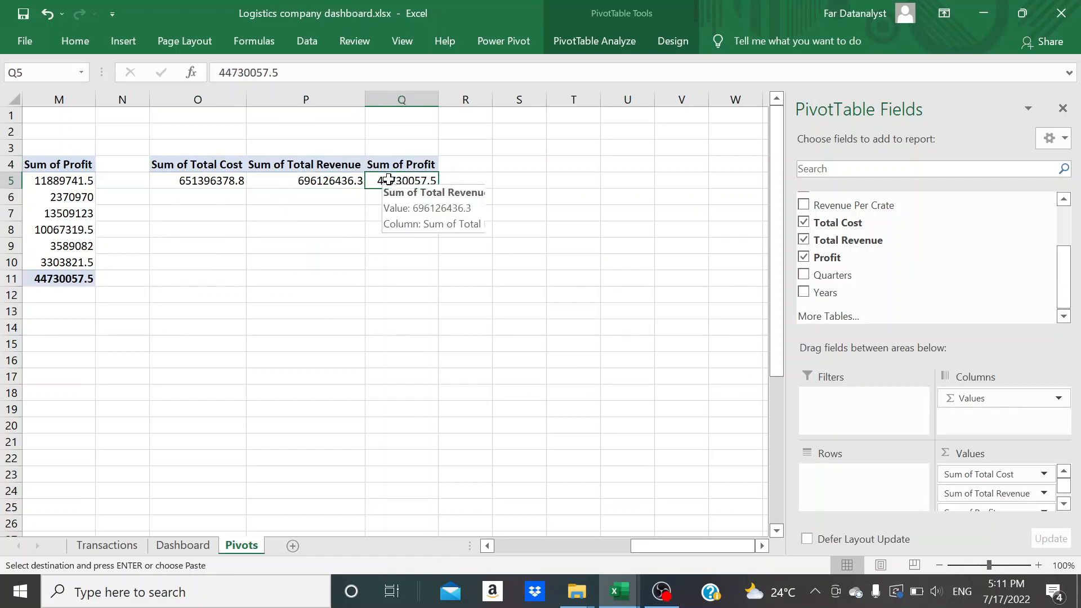
click(219, 180)
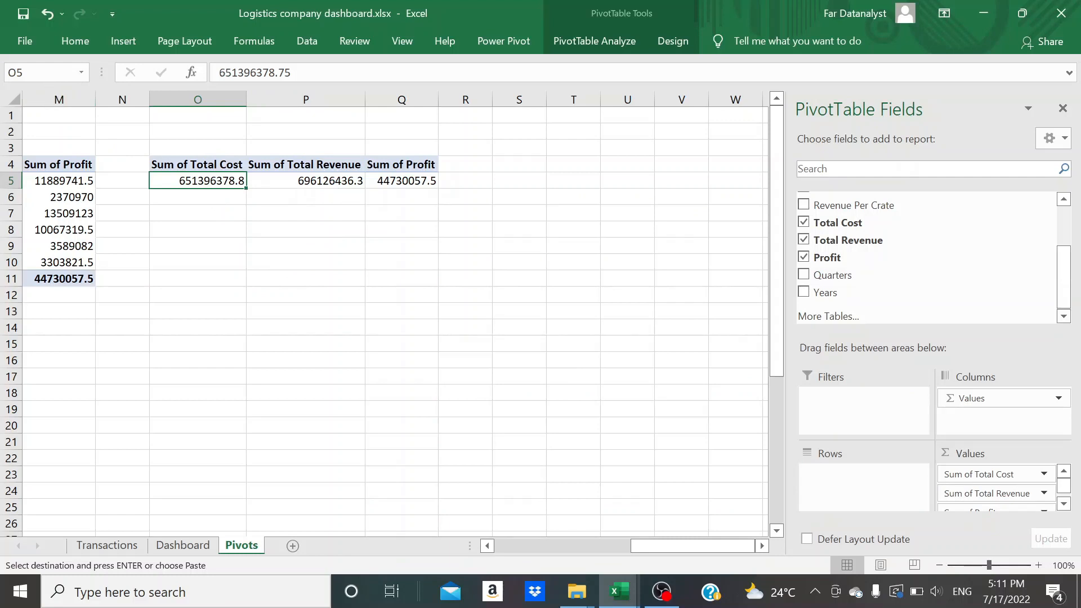
click(39, 72)
text(Total_r)
key(Return)
Define the name Total_revenue for cell P5, which holds the Sum of Total Revenue
click(292, 188)
click(39, 72)
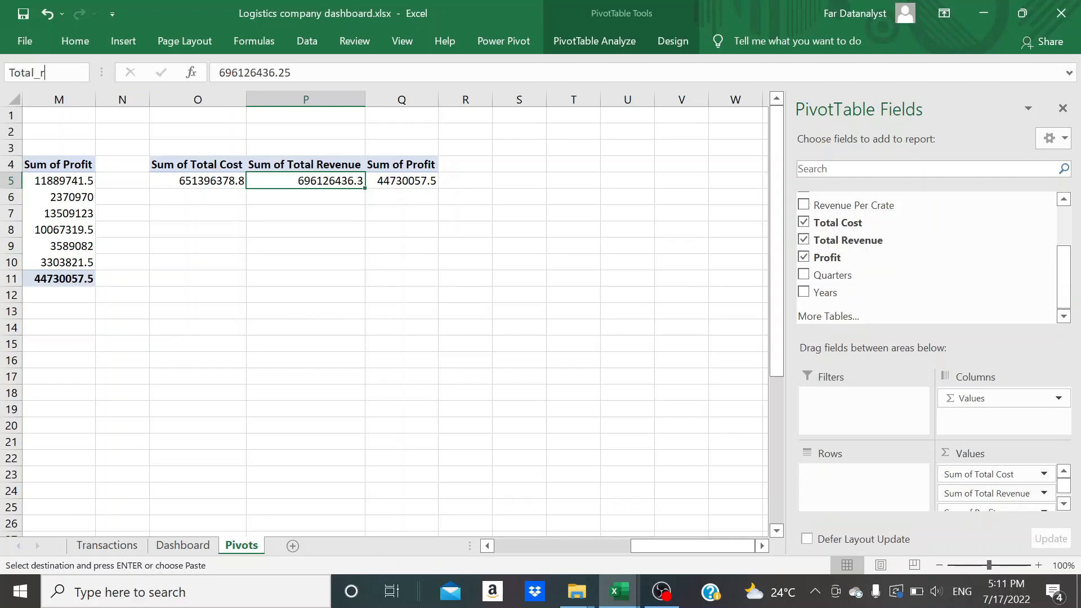
text(Total_revenue)
key(Return)
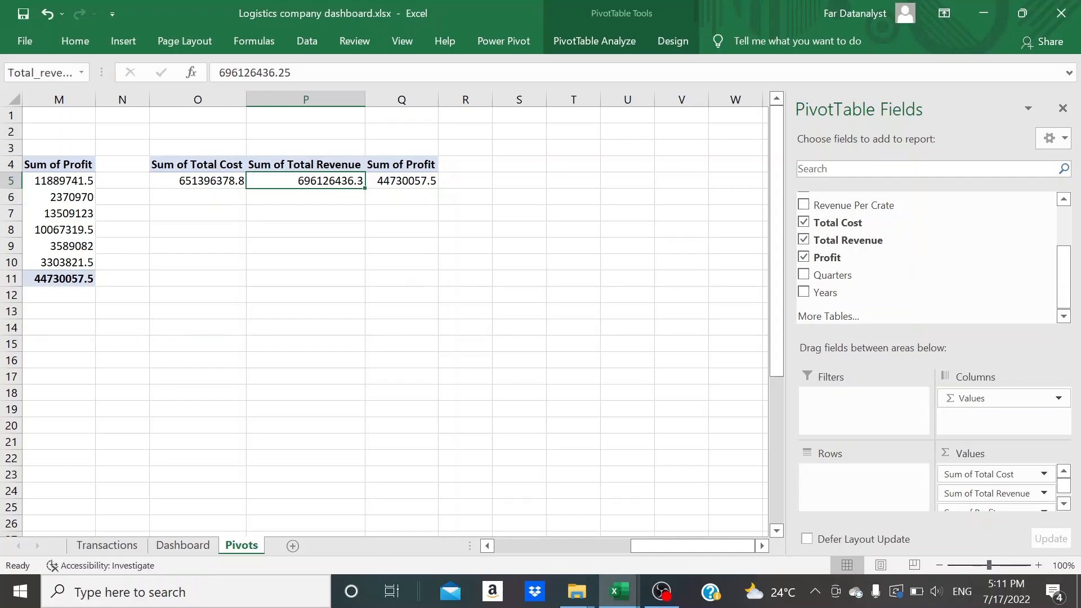
Define the name Total_profit for cell Q5, which holds the Sum of Profit
click(383, 179)
click(40, 72)
text(Total_p)
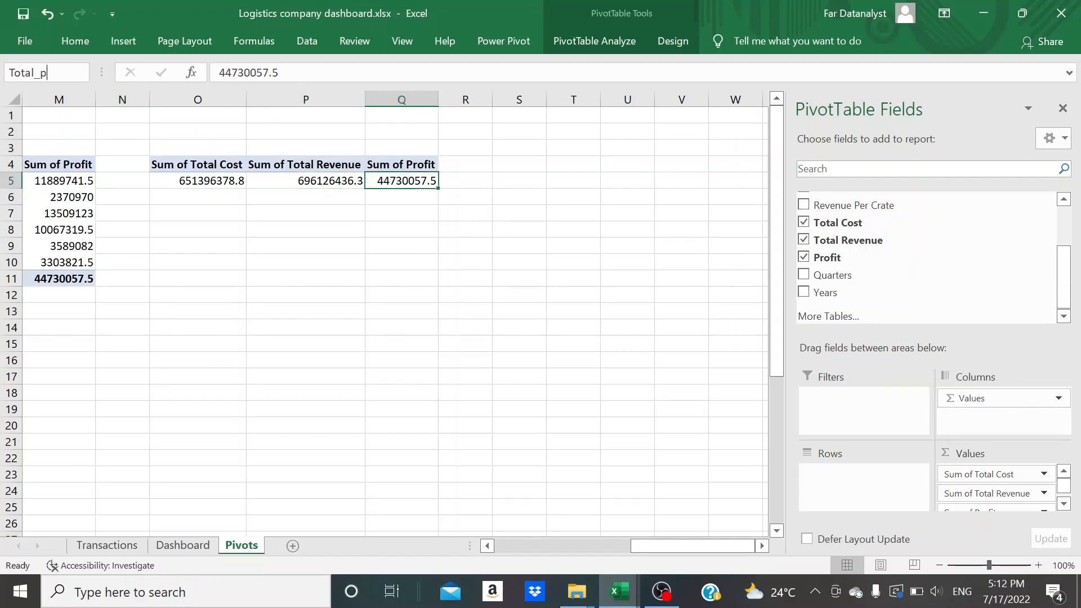
text(rofit)
key(Return)
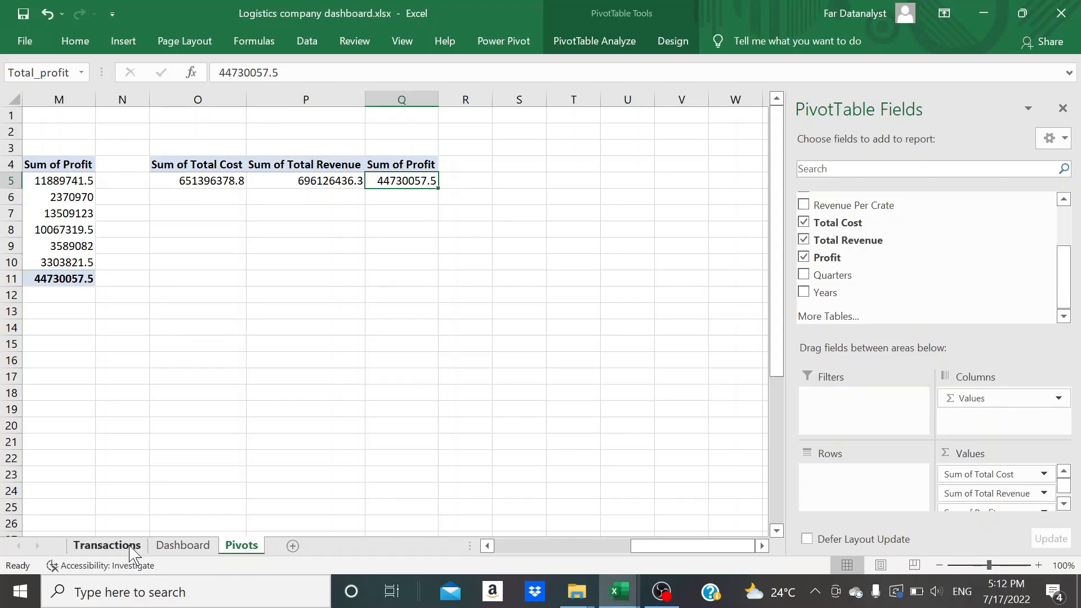
Link the empty text box on the Dashboard sheet to the total cost with the formula =Total_cost
click(179, 545)
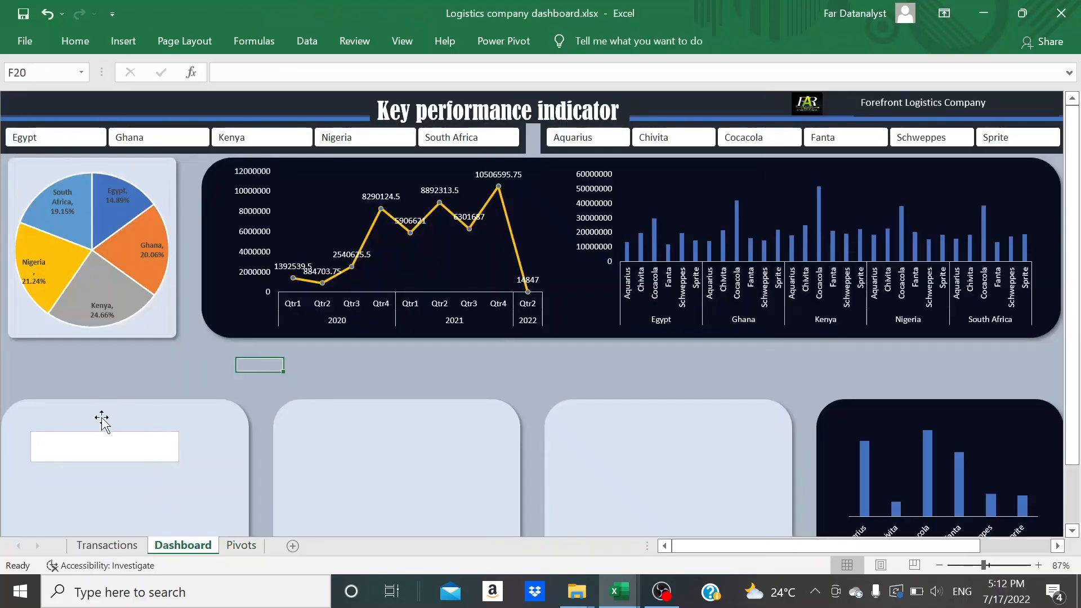
click(105, 446)
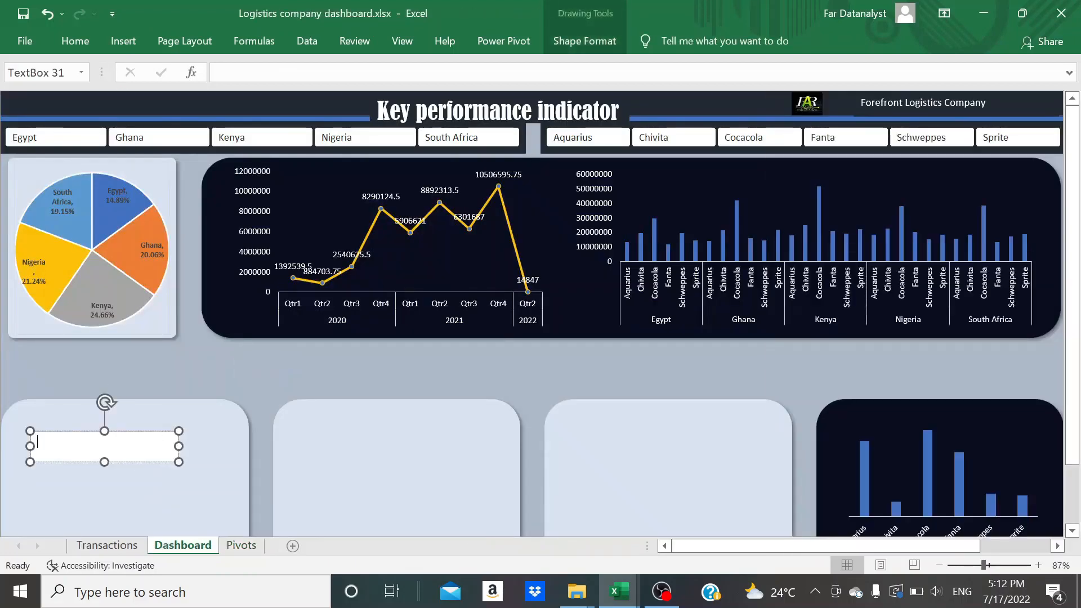
click(84, 431)
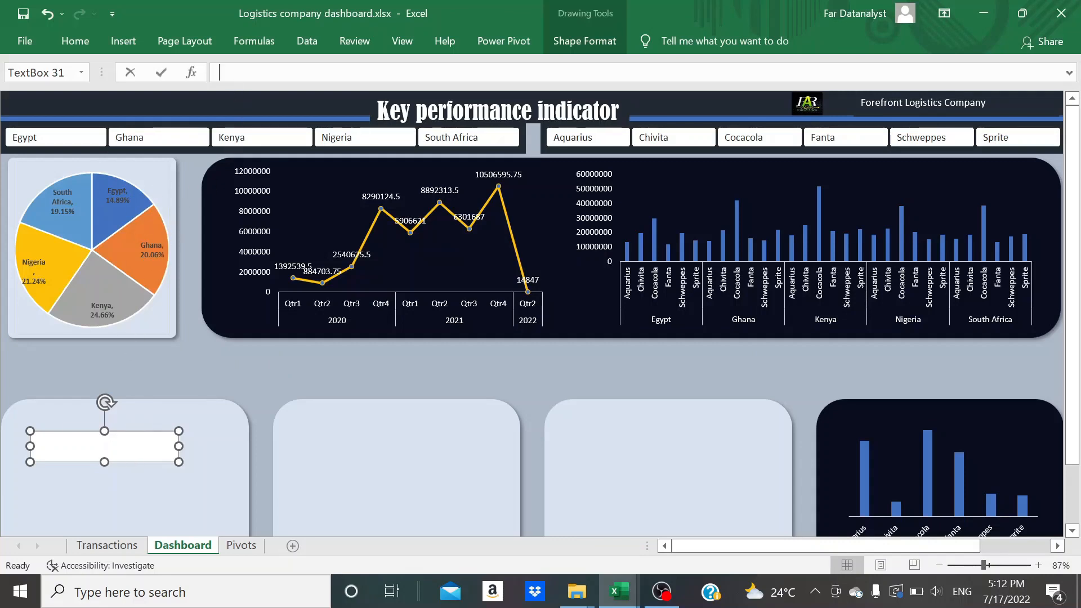
text(=)
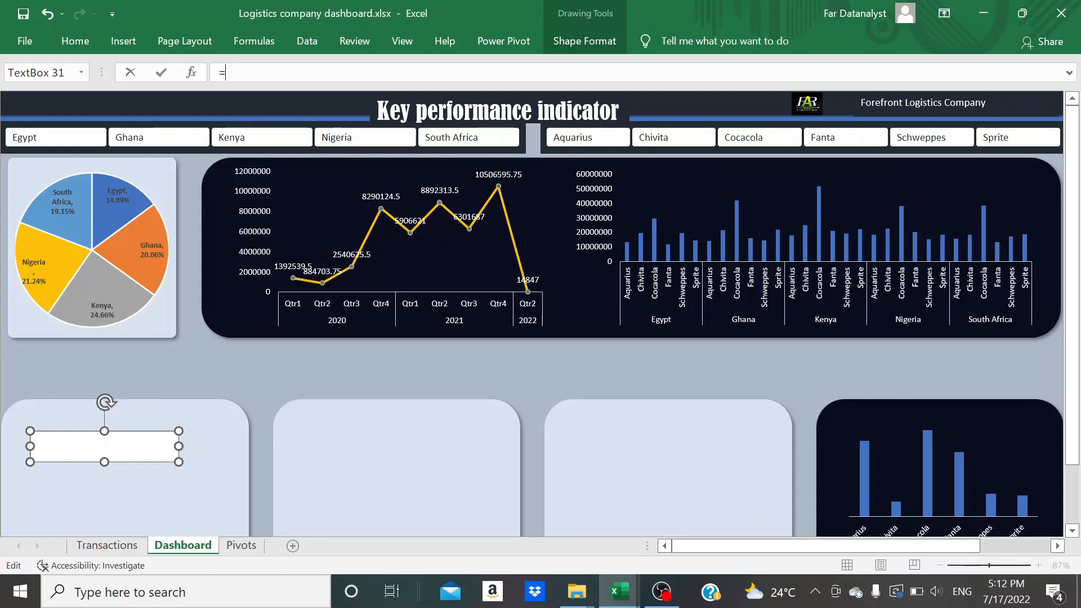
text(to)
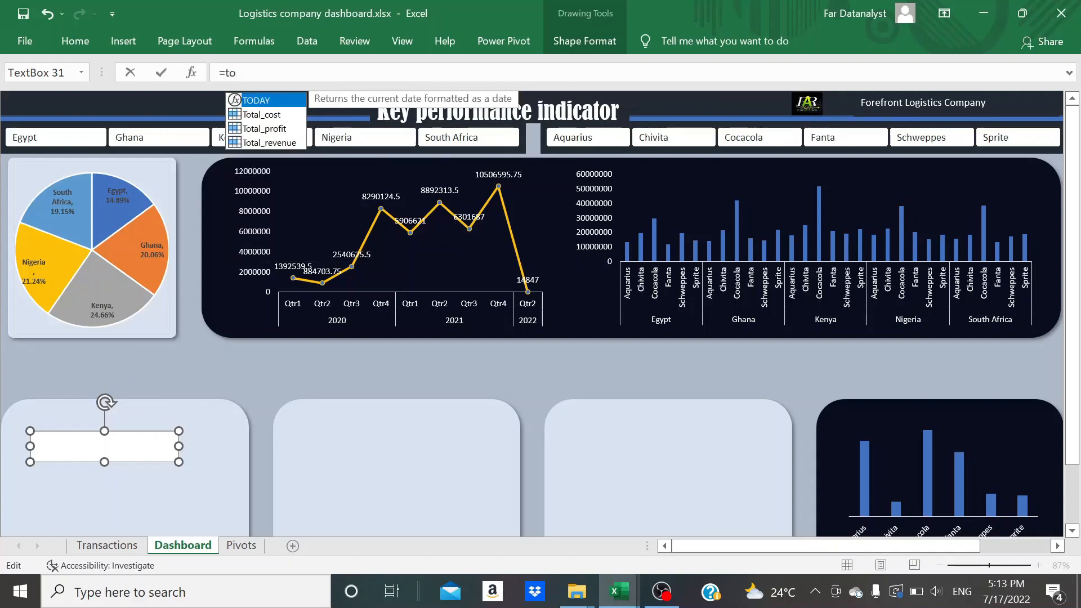
double_click(263, 114)
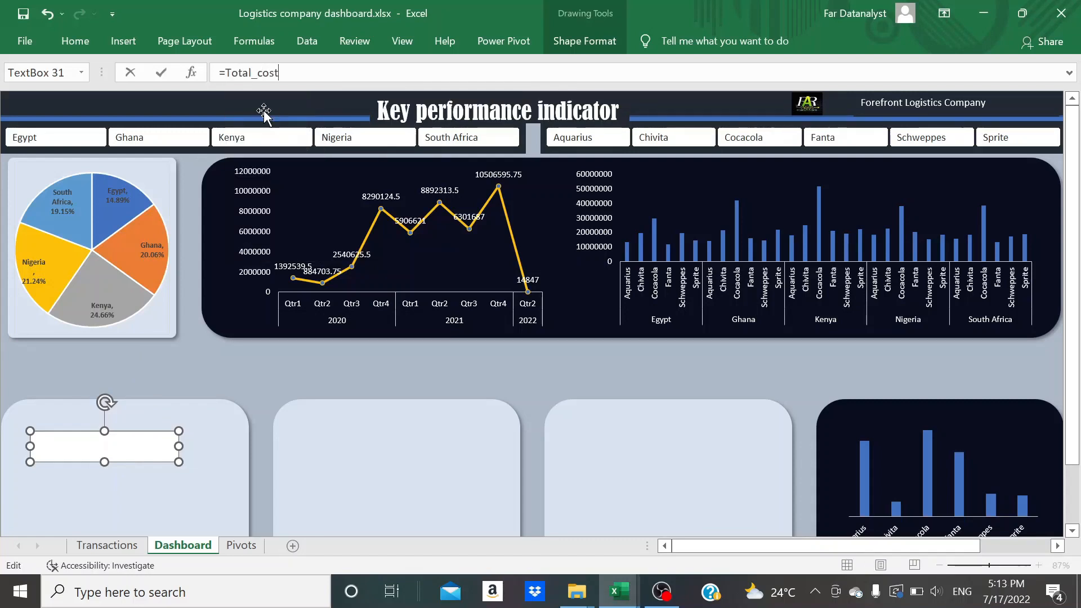
key(Return)
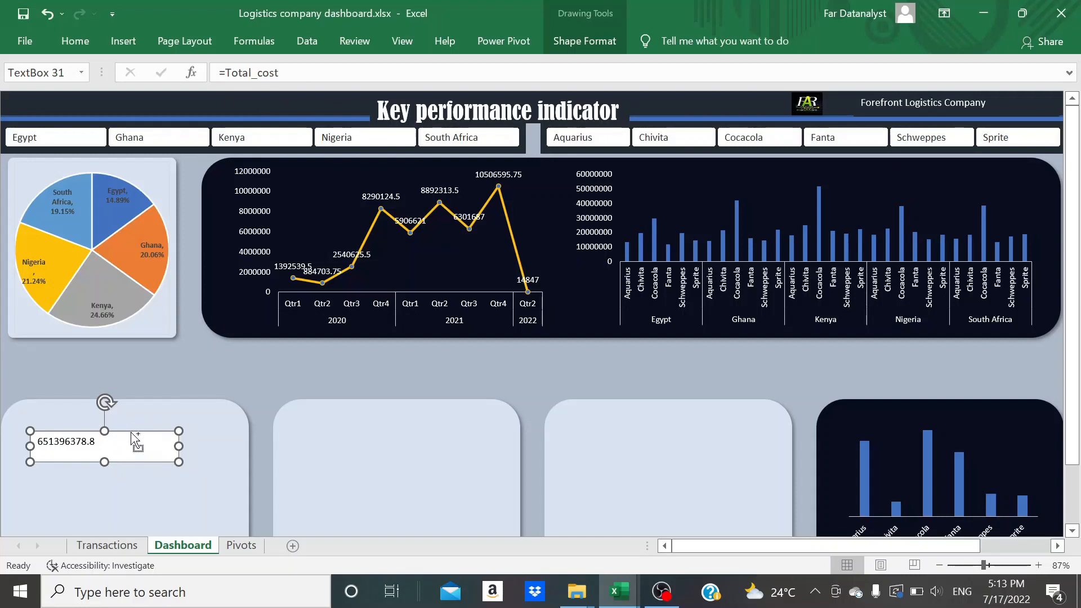
Copy the total cost text box and paste two duplicates of it onto the dashboard
key(ctrl+c)
click(463, 466)
key(ctrl+v)
click(681, 453)
key(ctrl+v)
Position the two duplicated text boxes near the upper part of the second and third light blue panels
click(339, 409)
drag(340, 401, 374, 441)
click(619, 417)
drag(580, 426, 629, 461)
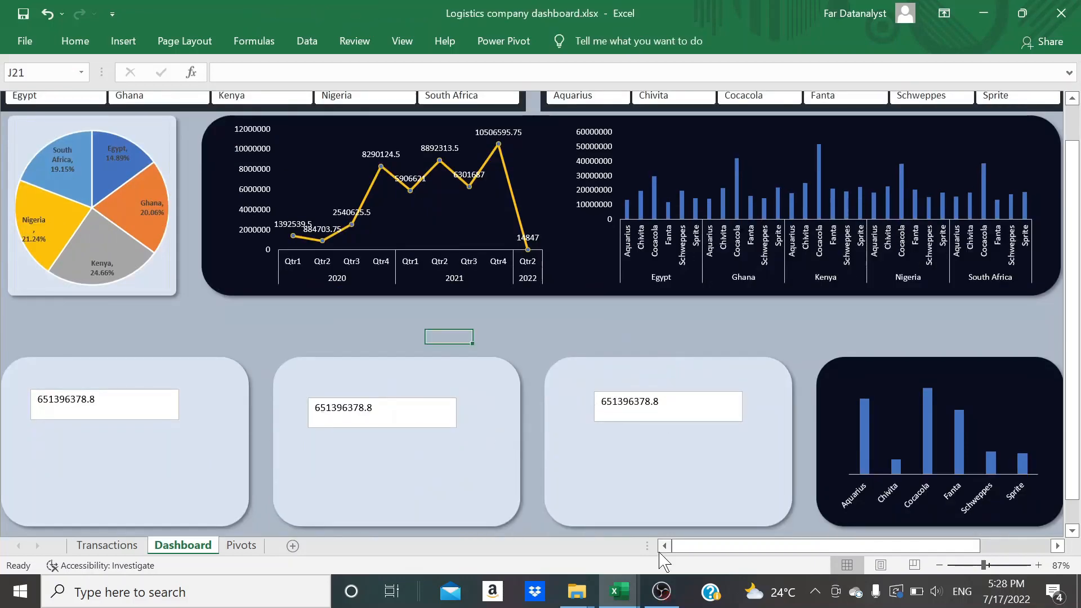
Link the text box in the second light blue panel to the total revenue with the formula =Total_revenue
click(382, 404)
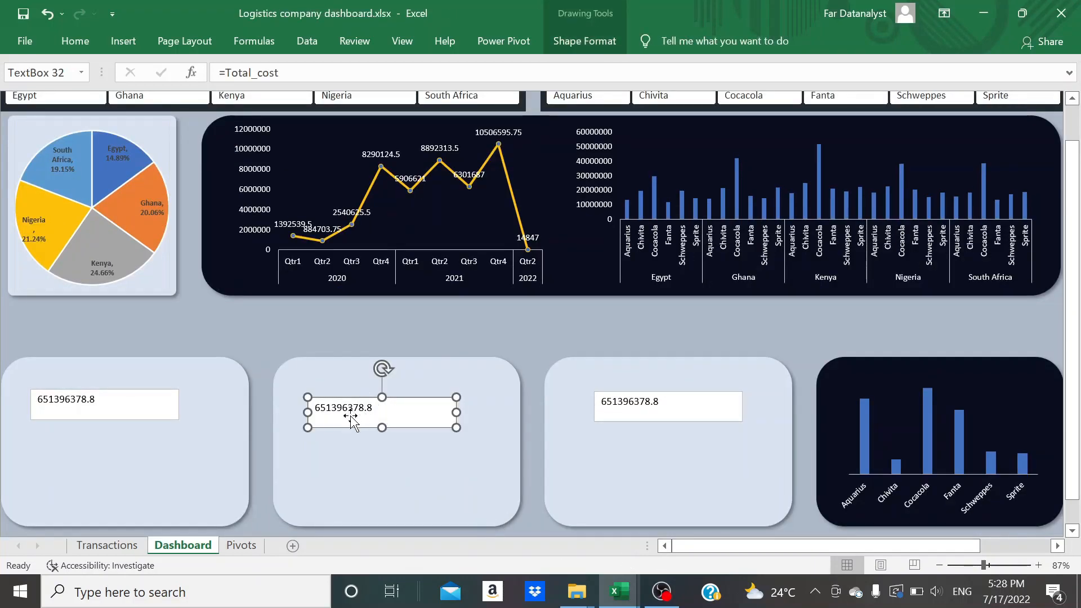
click(279, 72)
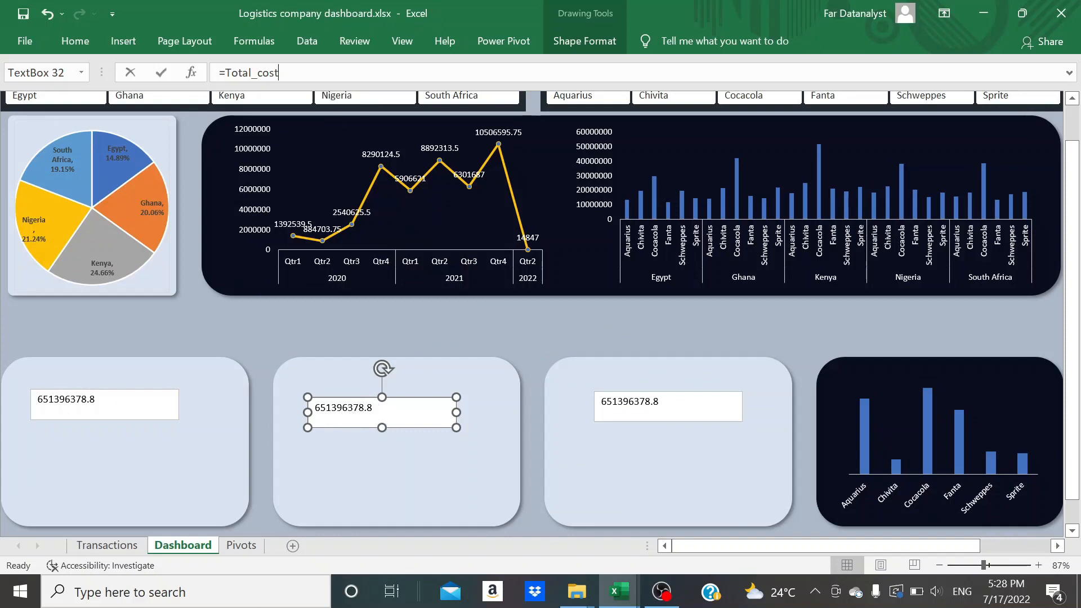
key(BackSpace)
key(BackSpace)
key(BackSpace)
key(BackSpace)
text(r)
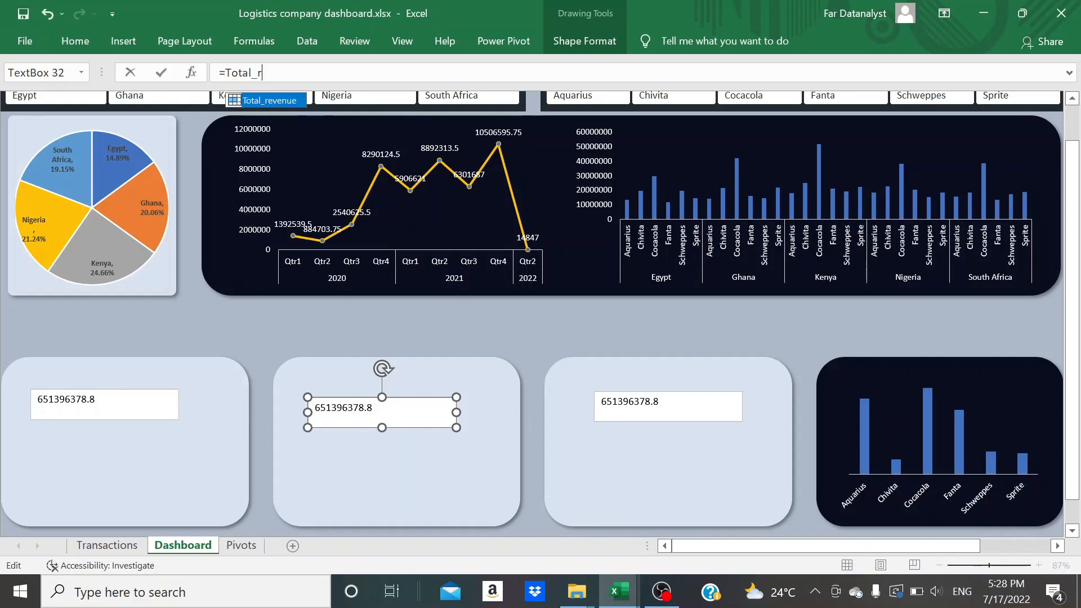
text(e)
double_click(276, 100)
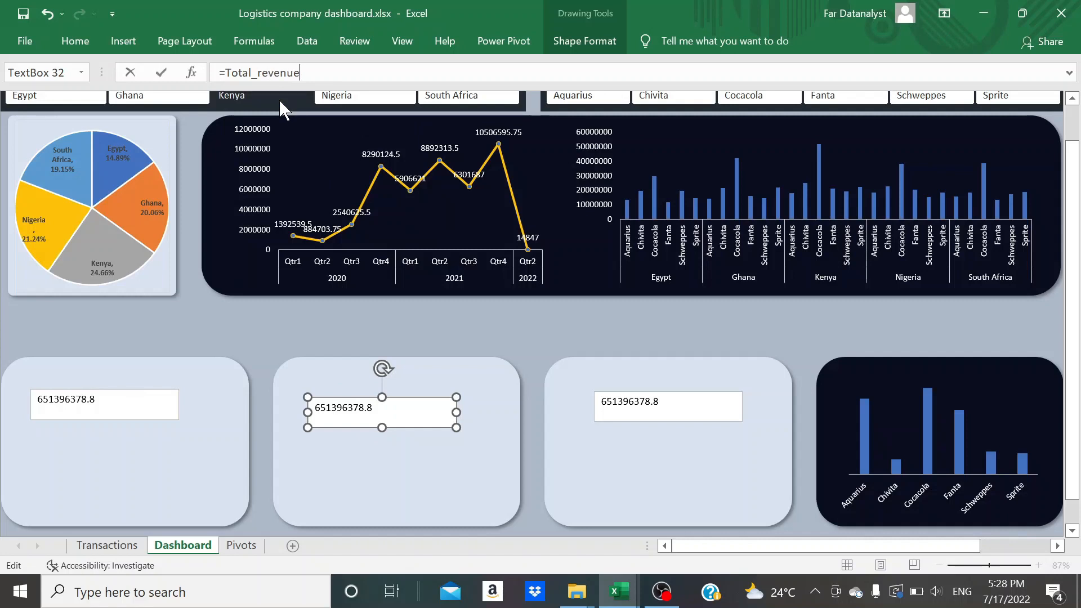
key(Return)
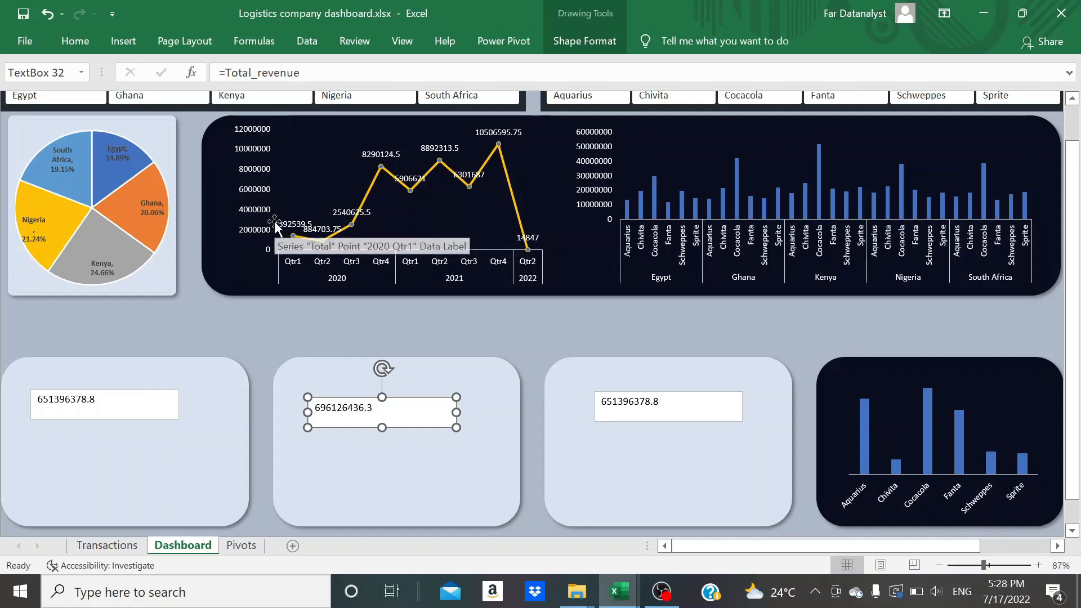
Link the text box in the third light blue panel to the total profit with the formula =Total_profit
click(653, 411)
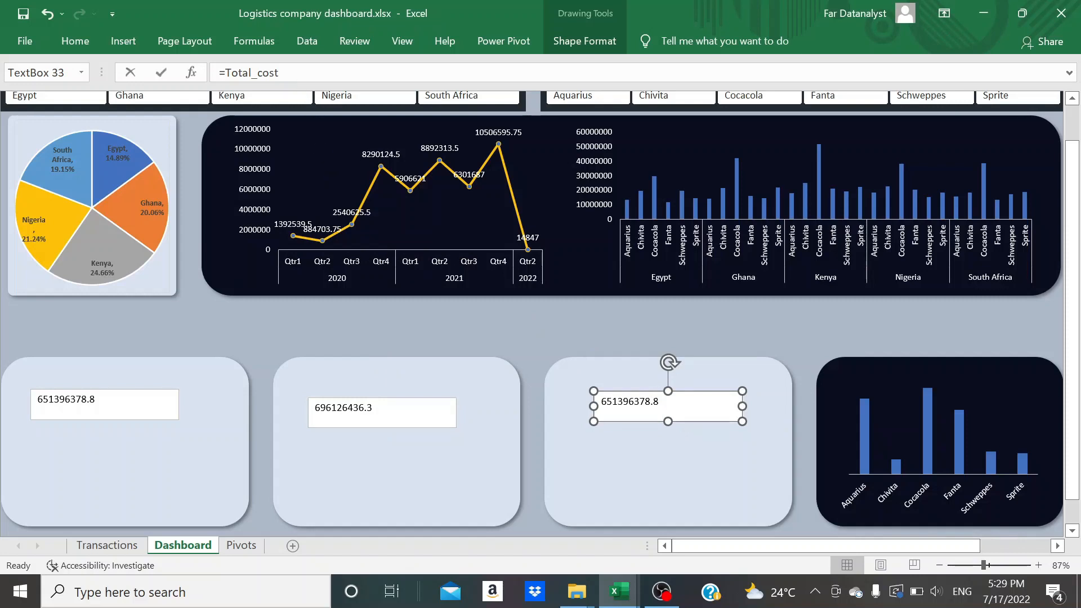
click(280, 72)
key(BackSpace)
key(BackSpace)
key(BackSpace)
key(BackSpace)
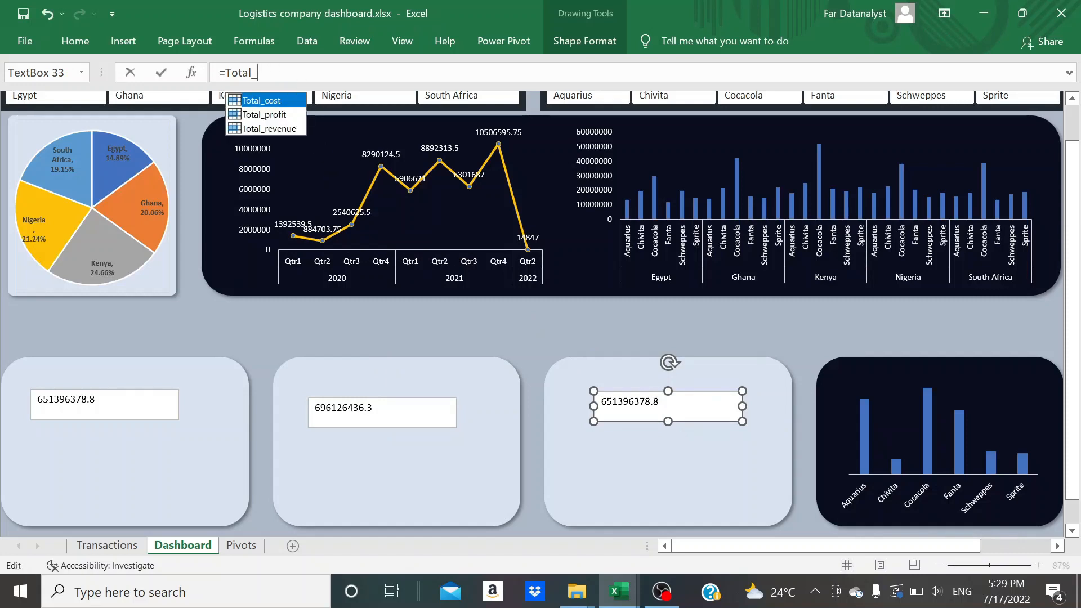
text(pr)
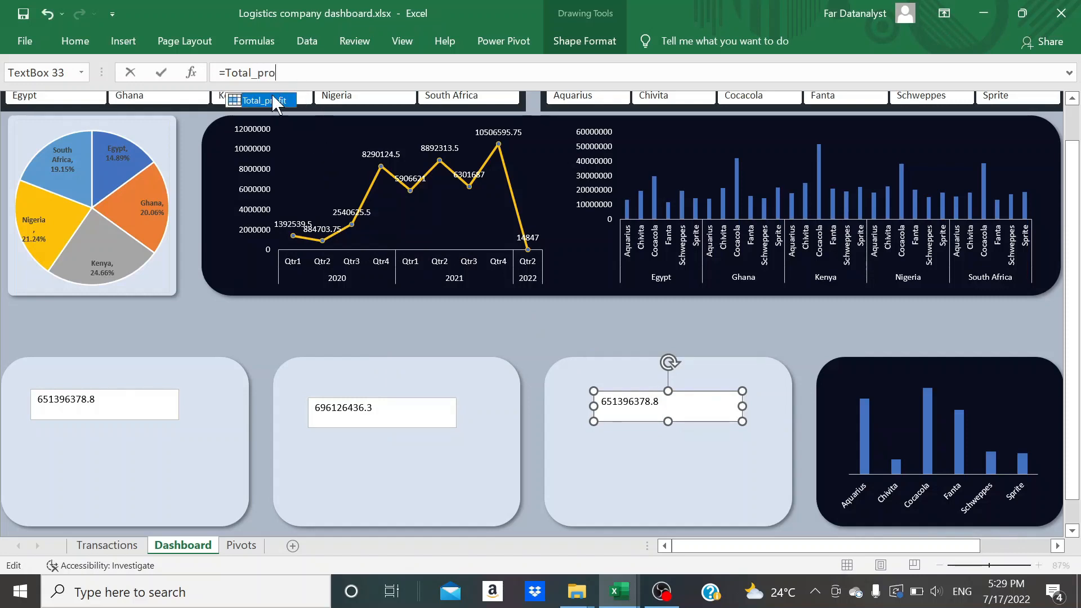
text(o)
double_click(271, 100)
key(Return)
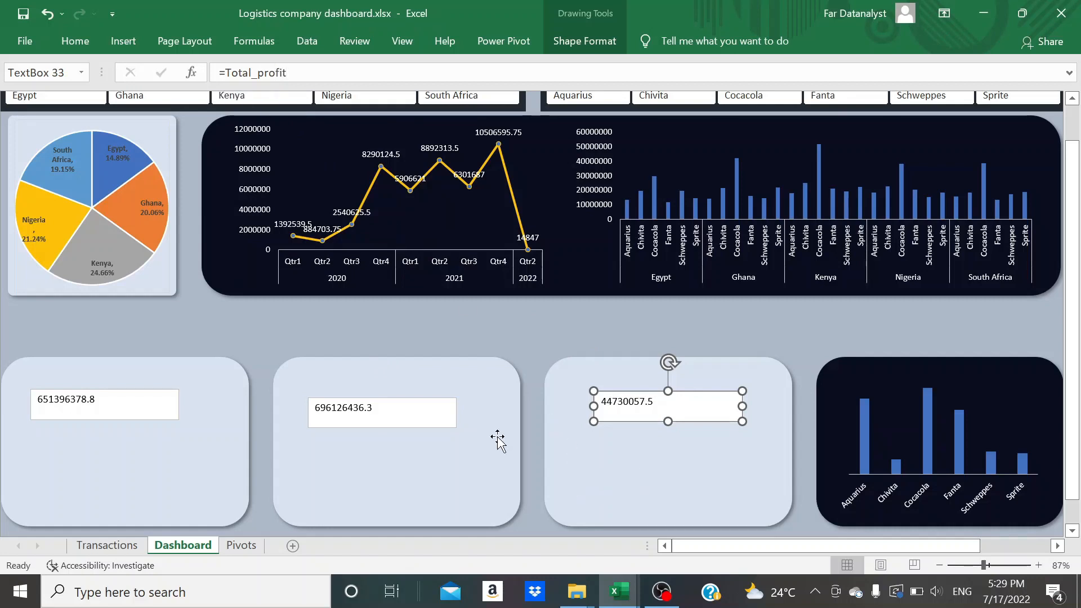
Remove the fill and outline from the cost, revenue and profit text boxes together
shift+click(400, 421)
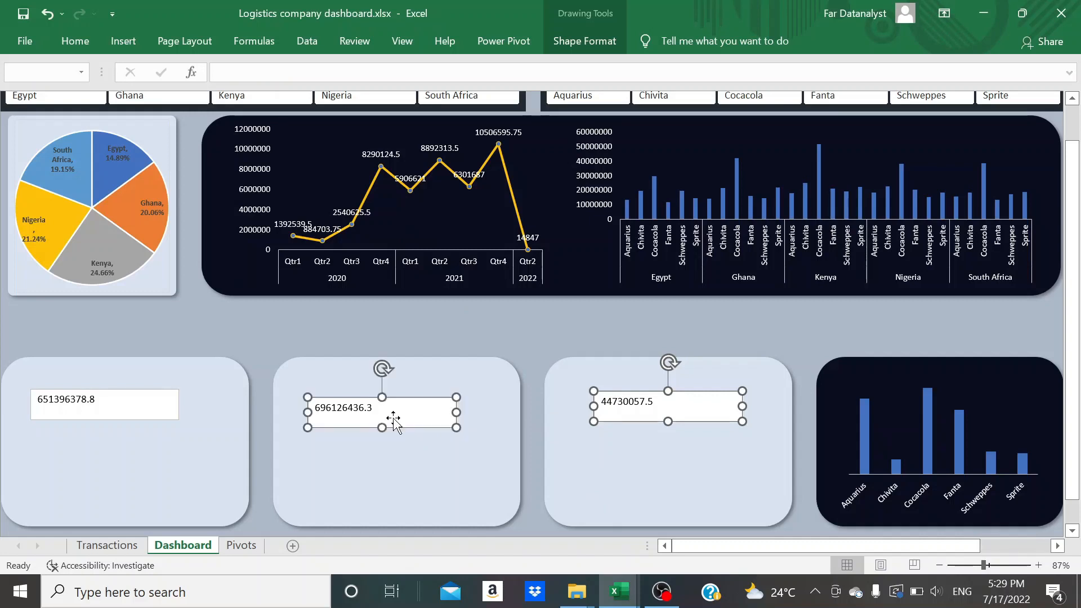
shift+click(145, 416)
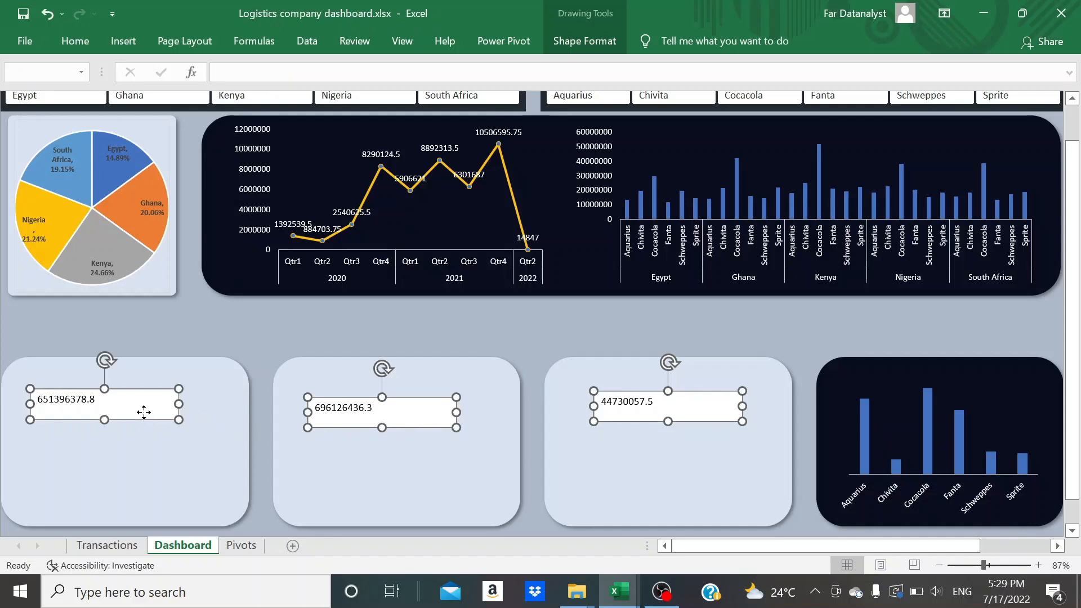
click(75, 41)
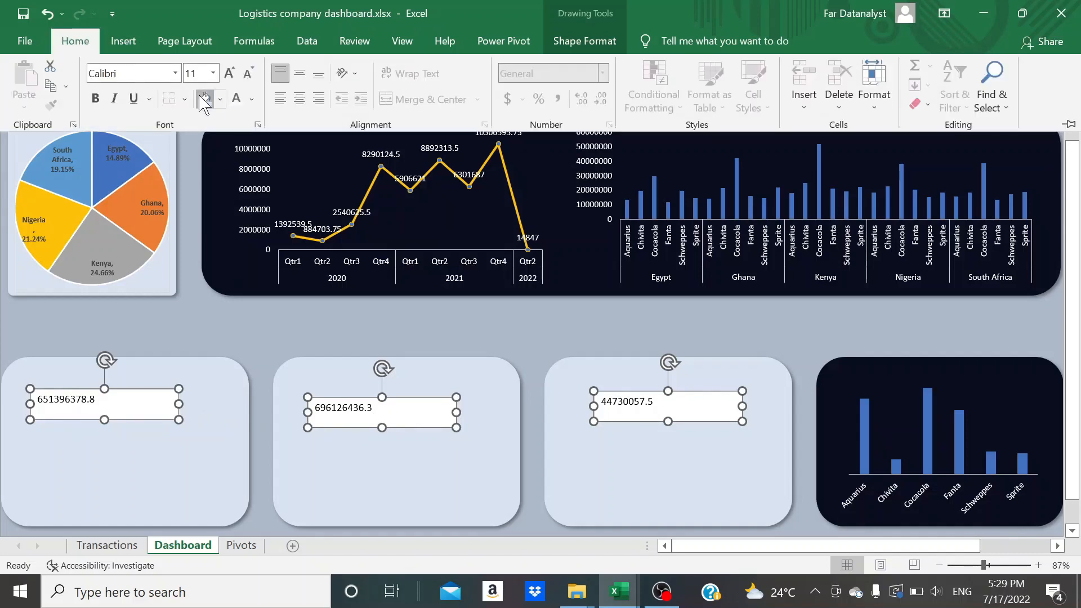
click(583, 41)
click(417, 85)
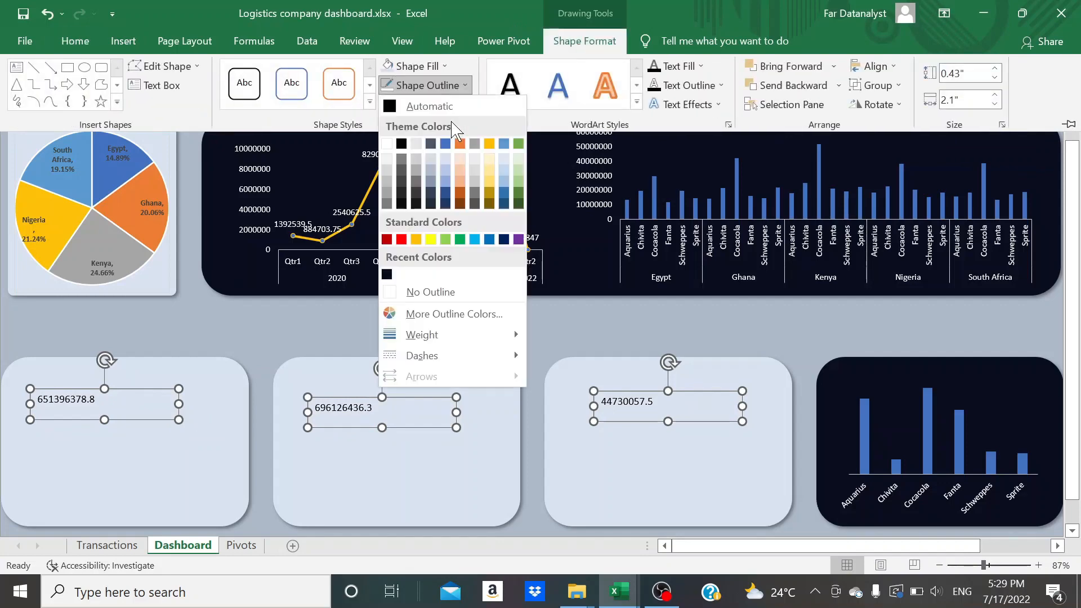
click(428, 293)
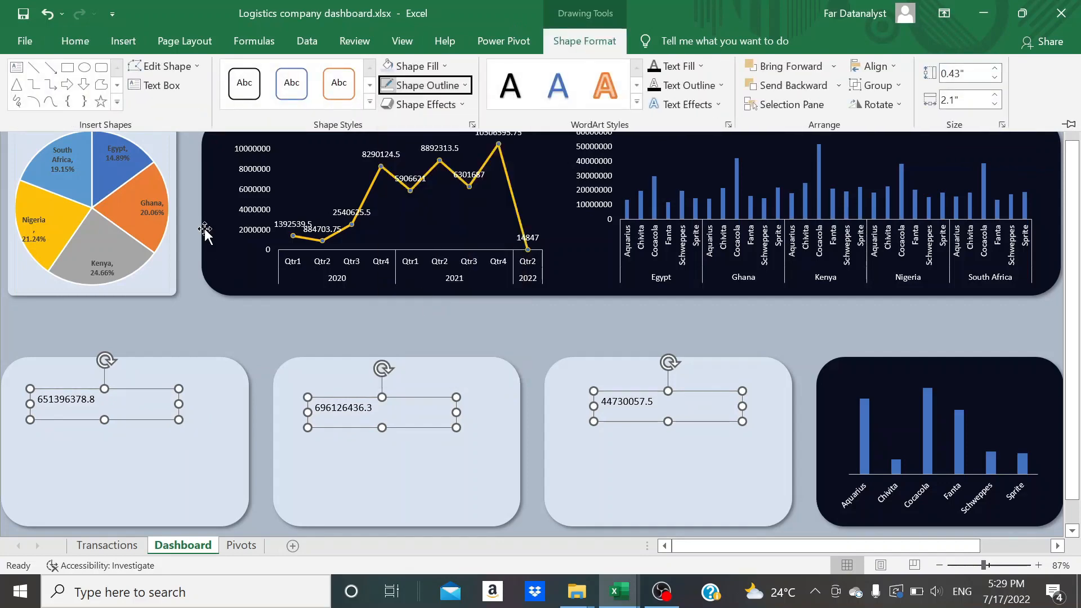
Format the text of the three selected text boxes in Arial Nova at size 18
click(63, 35)
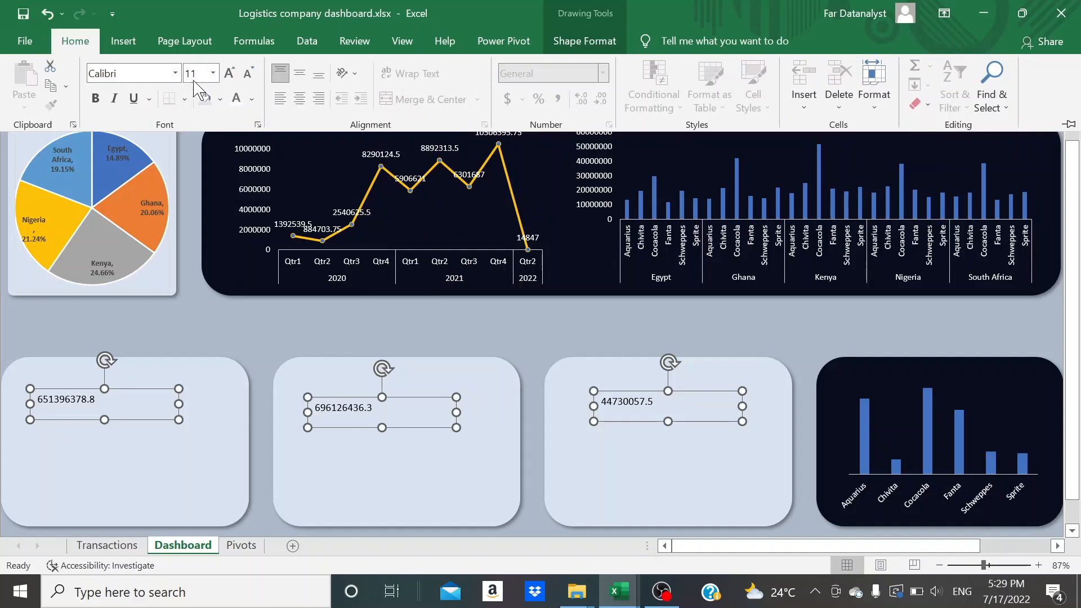
click(130, 73)
text(Arial)
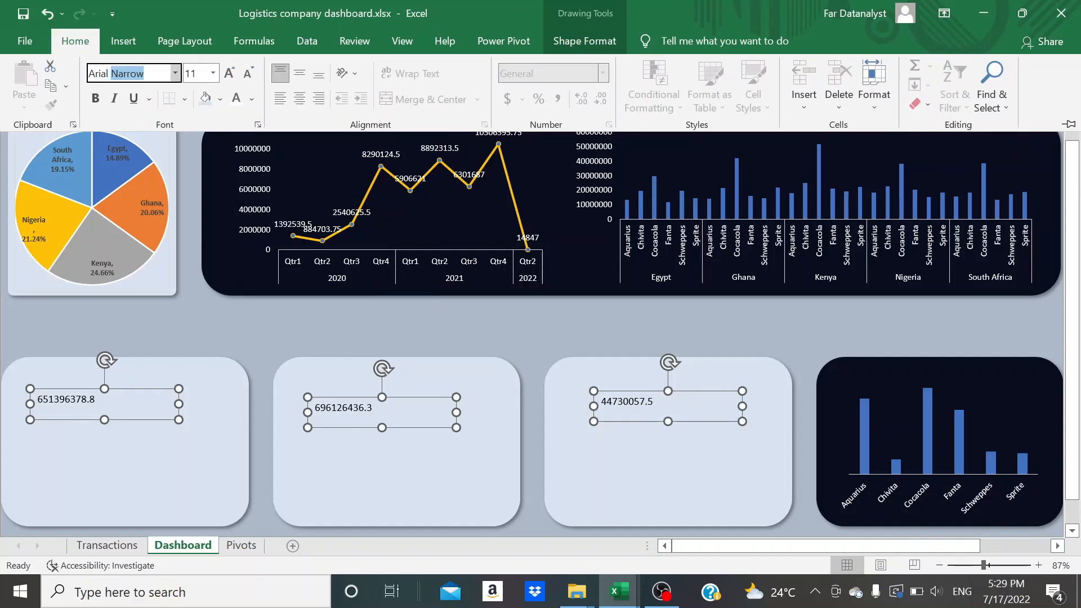
text( Nova)
key(Return)
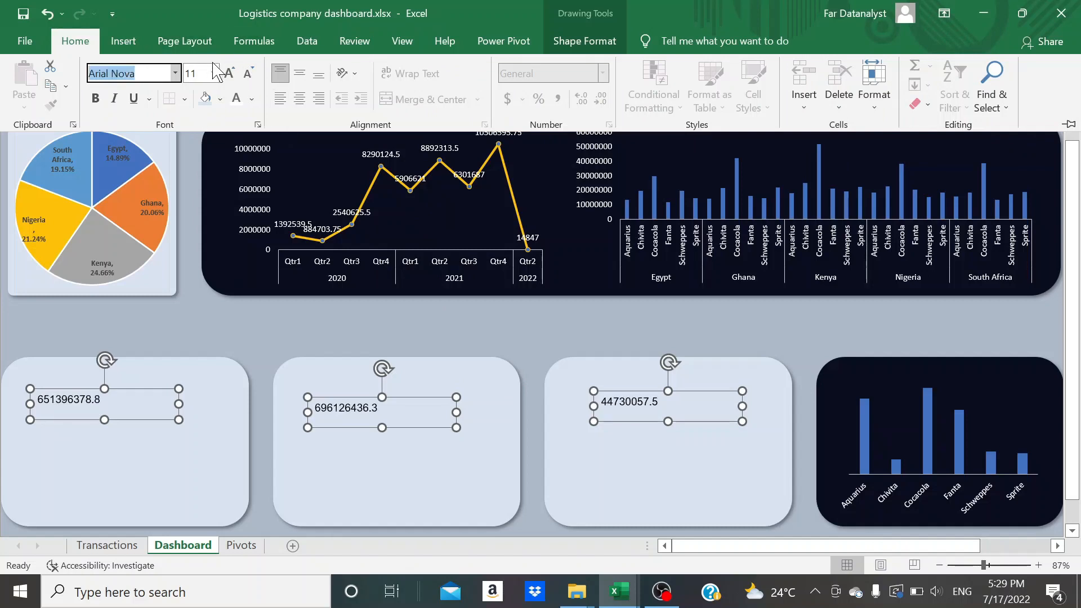
click(232, 75)
click(232, 75)
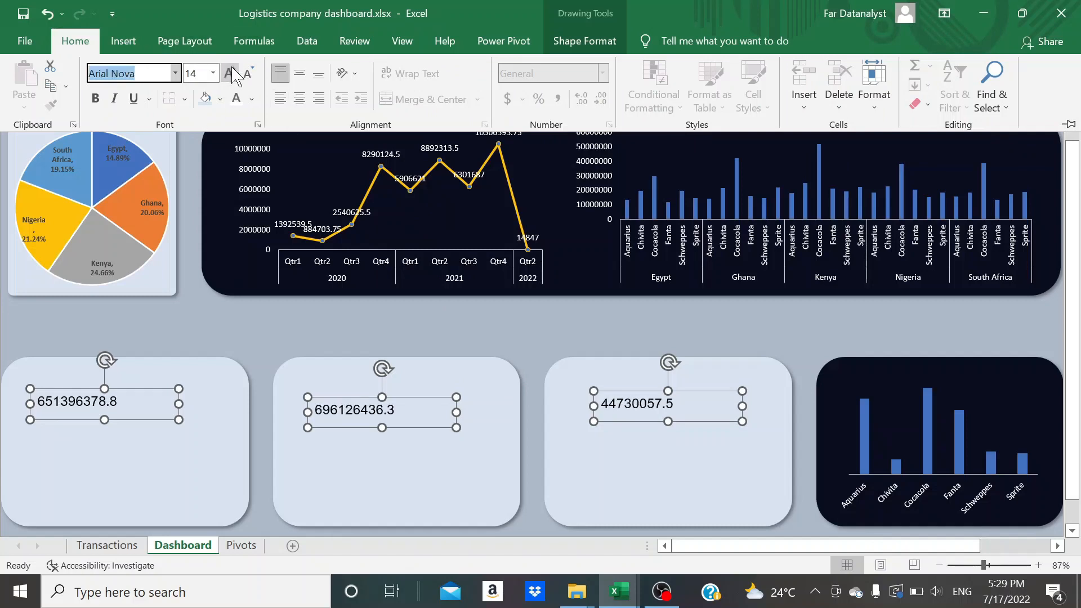
click(232, 74)
click(233, 75)
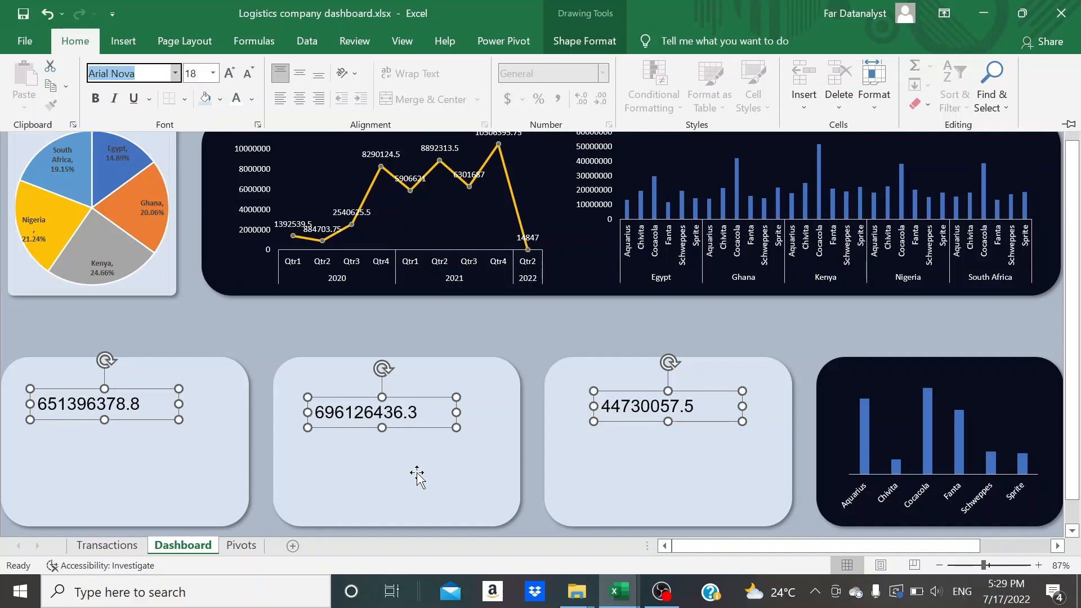
key(ctrl+F1)
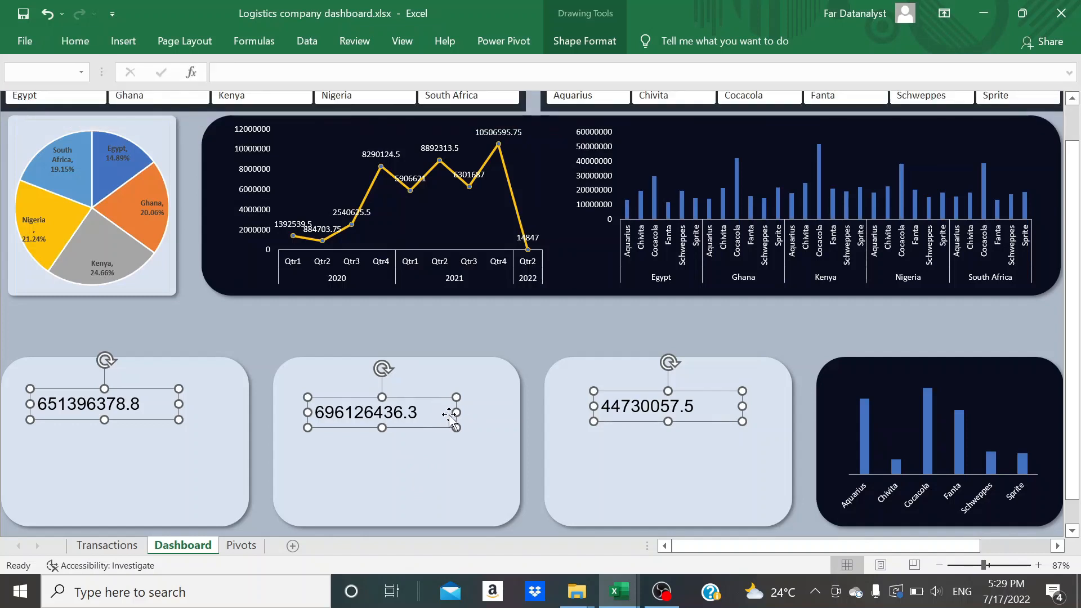
Move the cost, revenue and profit text boxes individually closer to the upper edge of their light blue panels
click(446, 413)
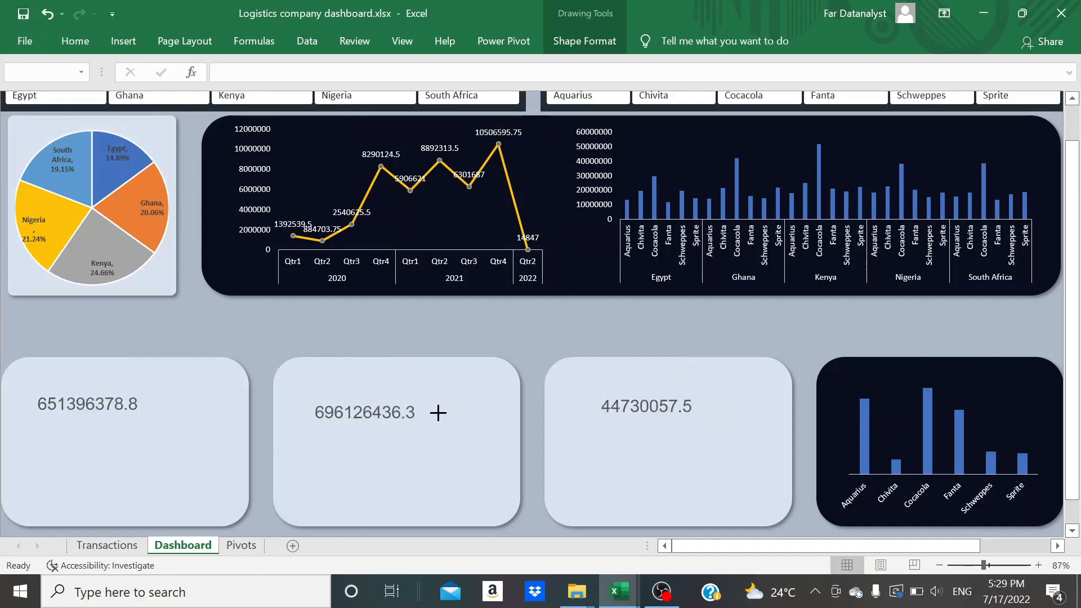
drag(429, 413, 395, 394)
click(452, 455)
drag(102, 404, 103, 395)
drag(646, 392, 652, 383)
click(472, 458)
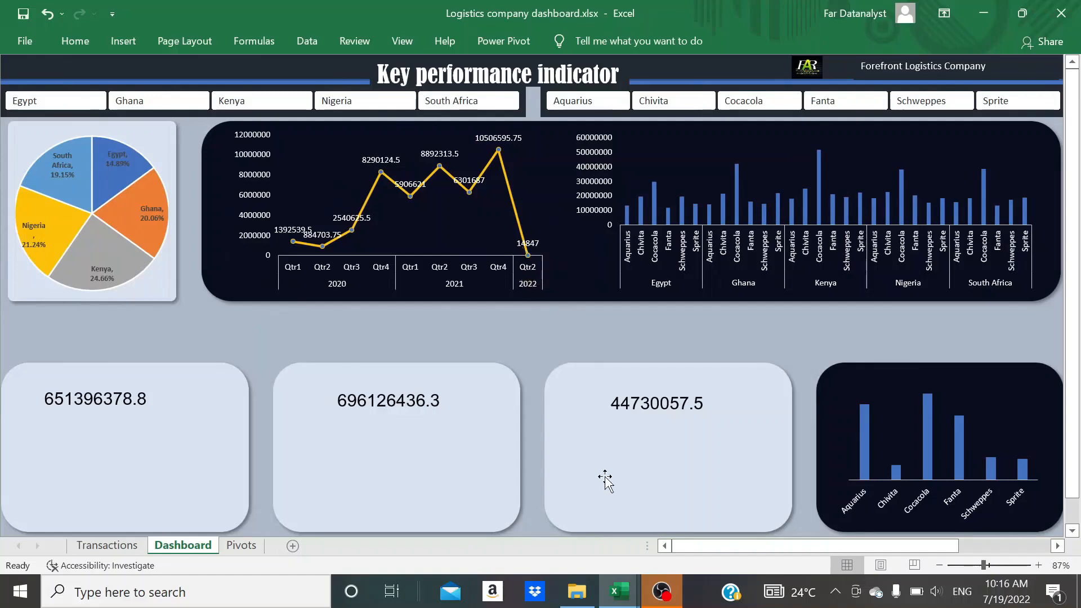
Switch to the 2nd dashboard.xlsx workbook to examine the total cost, revenue and profit cards on its dashboard
click(622, 594)
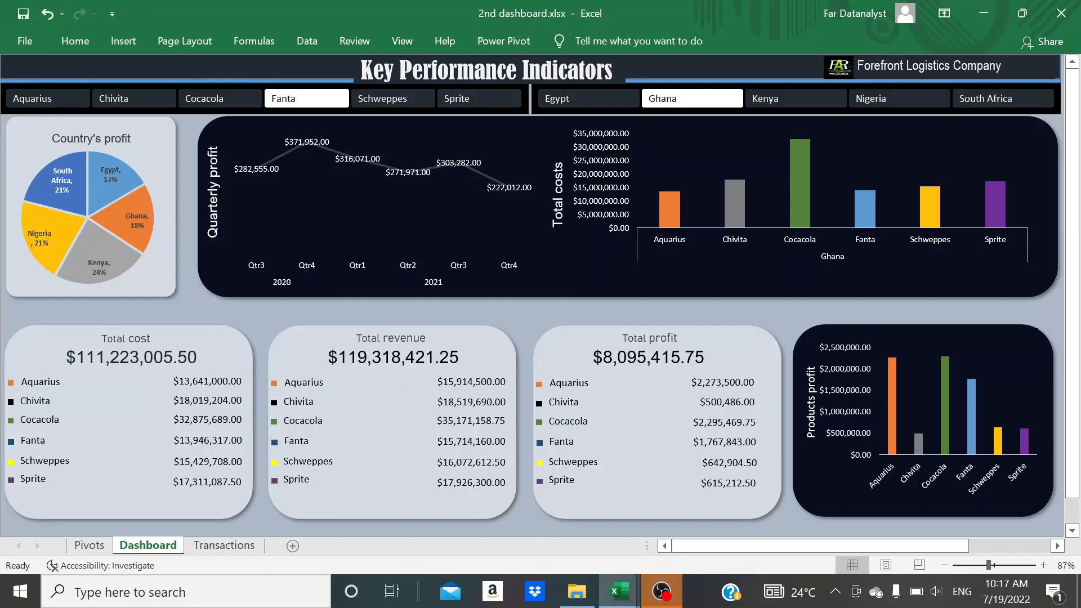
Switch back to Logistics company dashboard.xlsx and add a text box reading Aquarius below the total cost value in its light blue panel
click(152, 446)
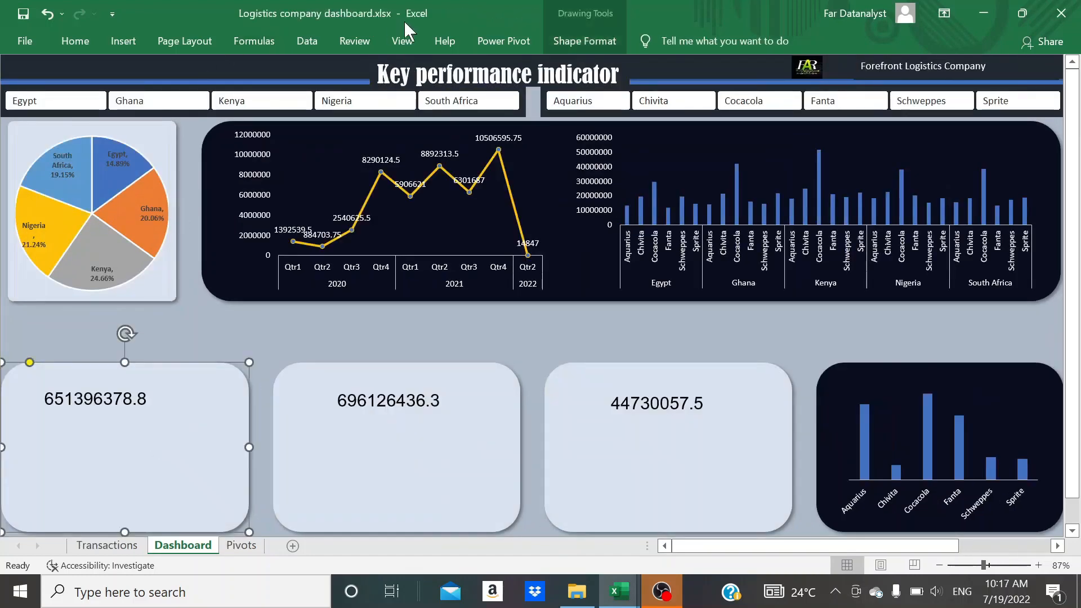
click(403, 42)
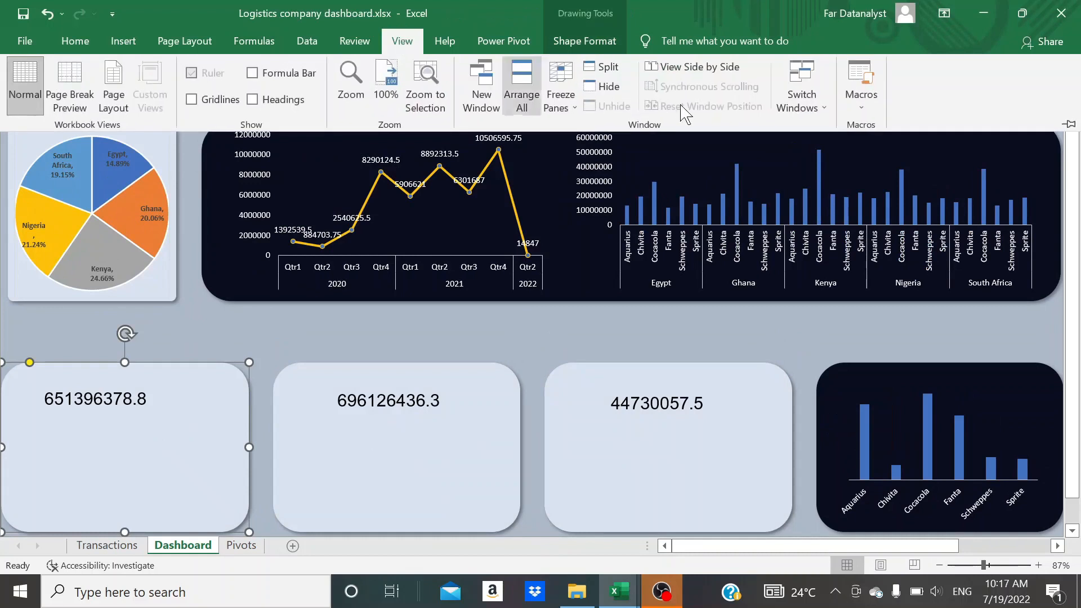
click(133, 41)
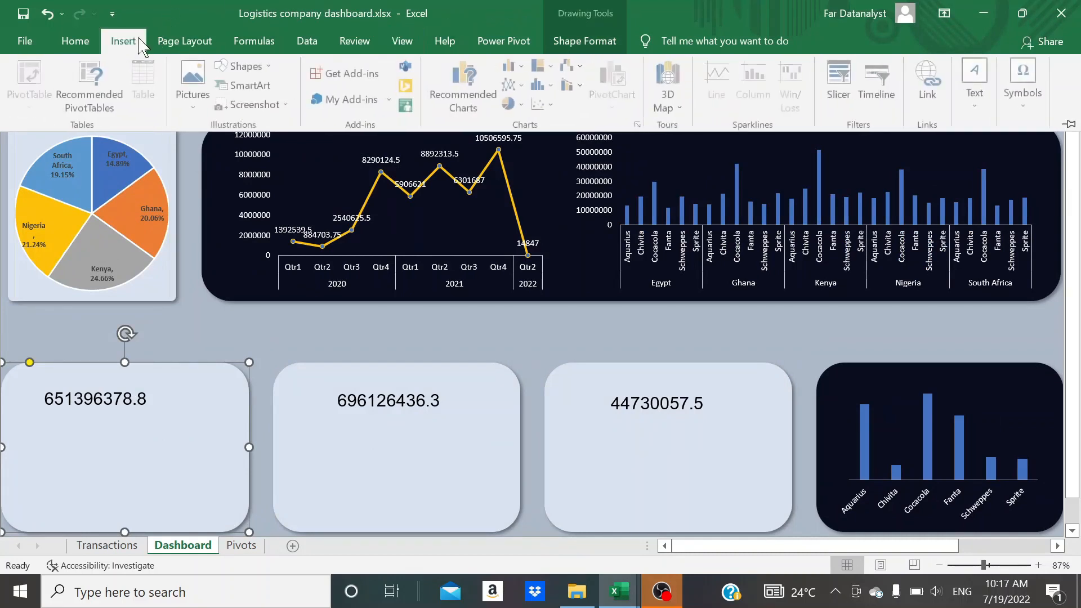
click(976, 117)
click(882, 166)
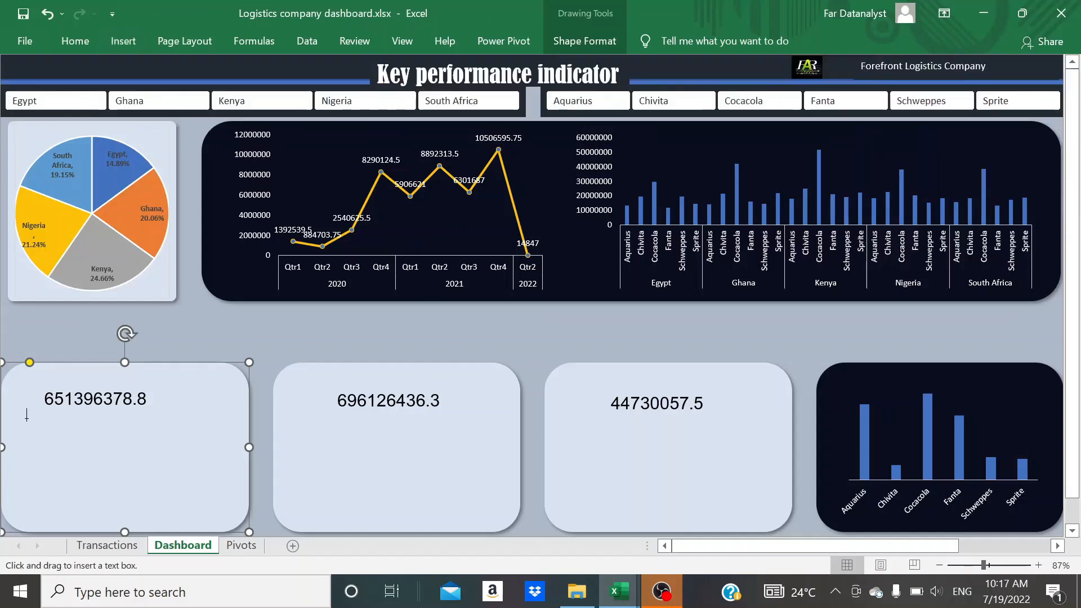
drag(26, 416, 116, 432)
text(Aquar)
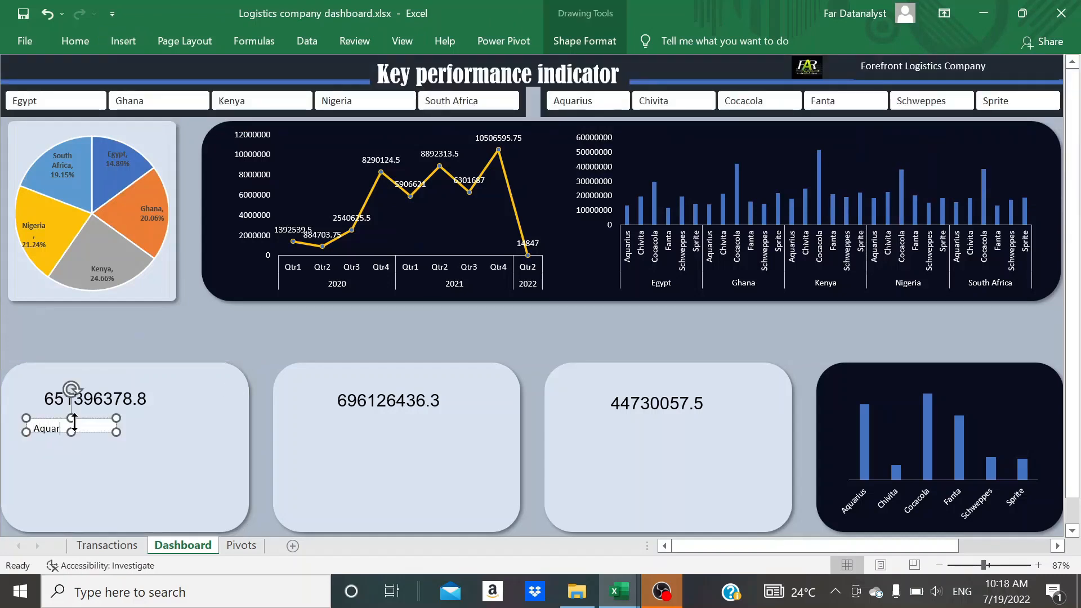
text(ius)
click(71, 438)
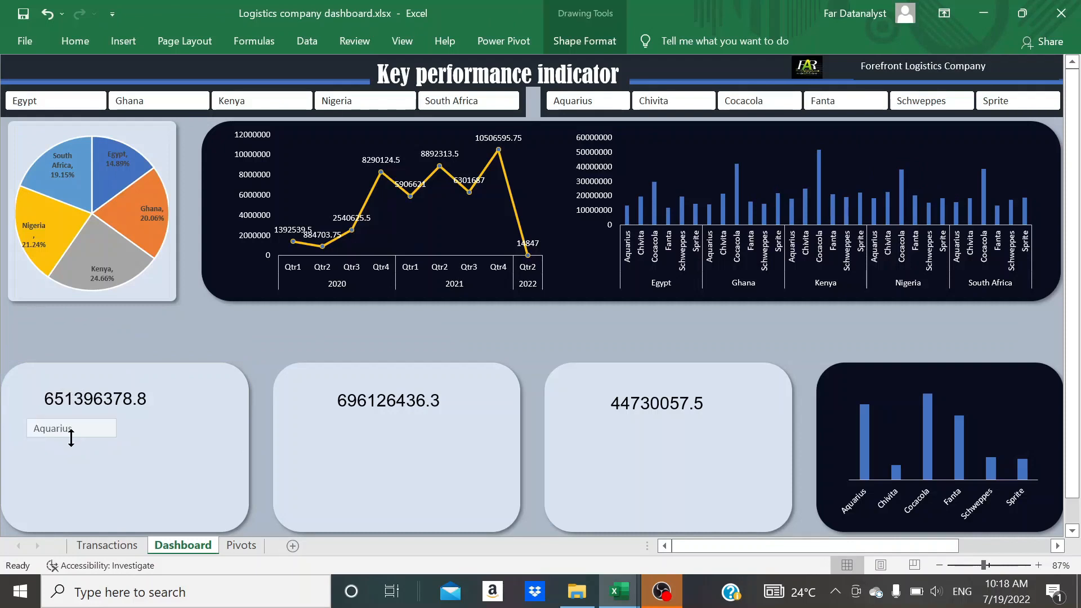
click(260, 458)
Set the width of the Aquarius text box to 0.83 inches
click(76, 428)
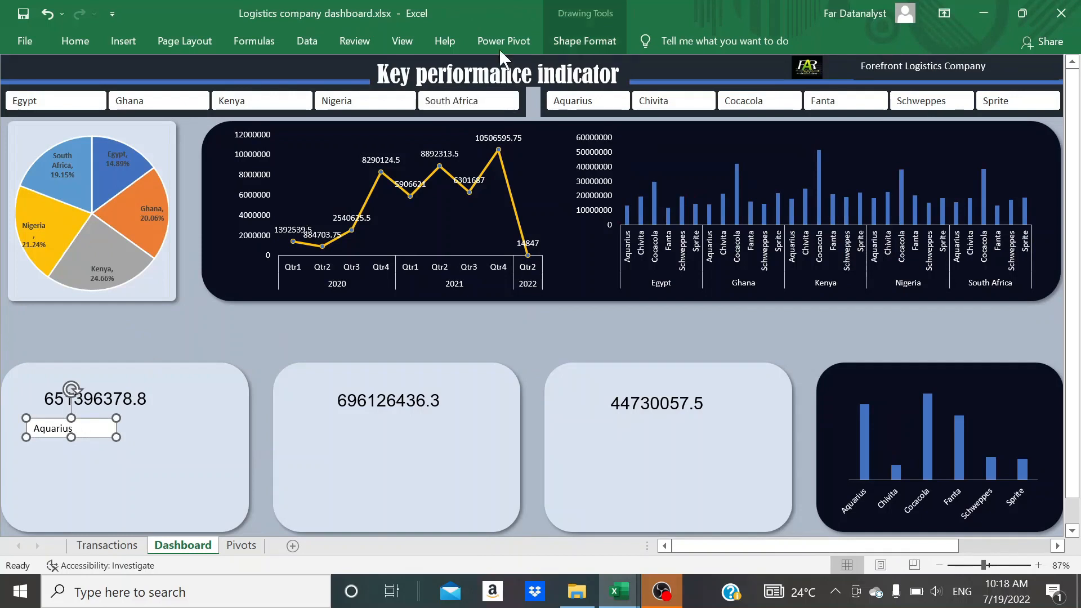
click(580, 42)
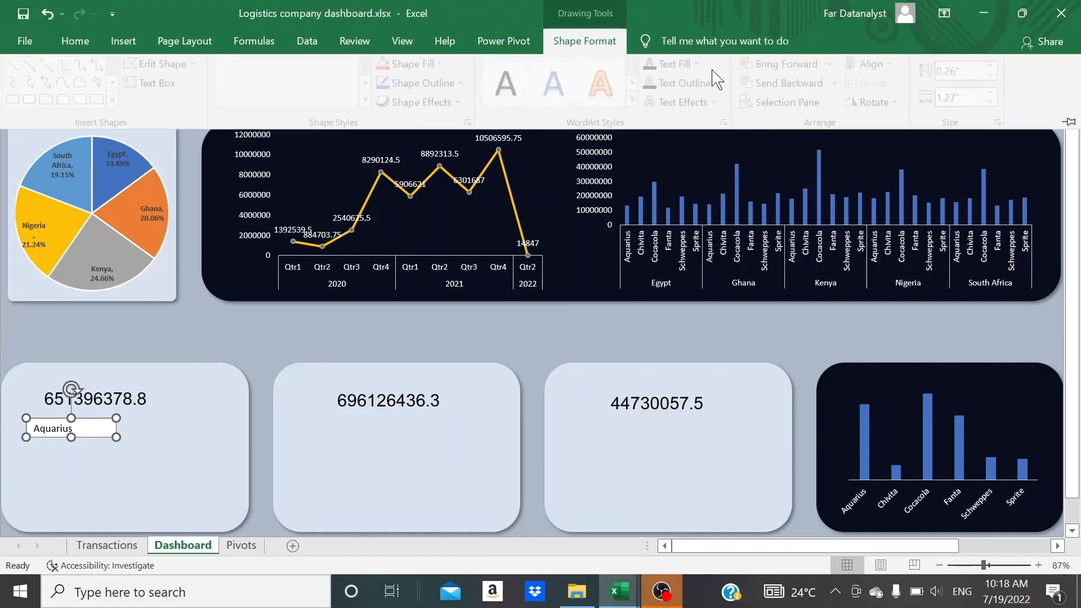
click(962, 99)
text(1)
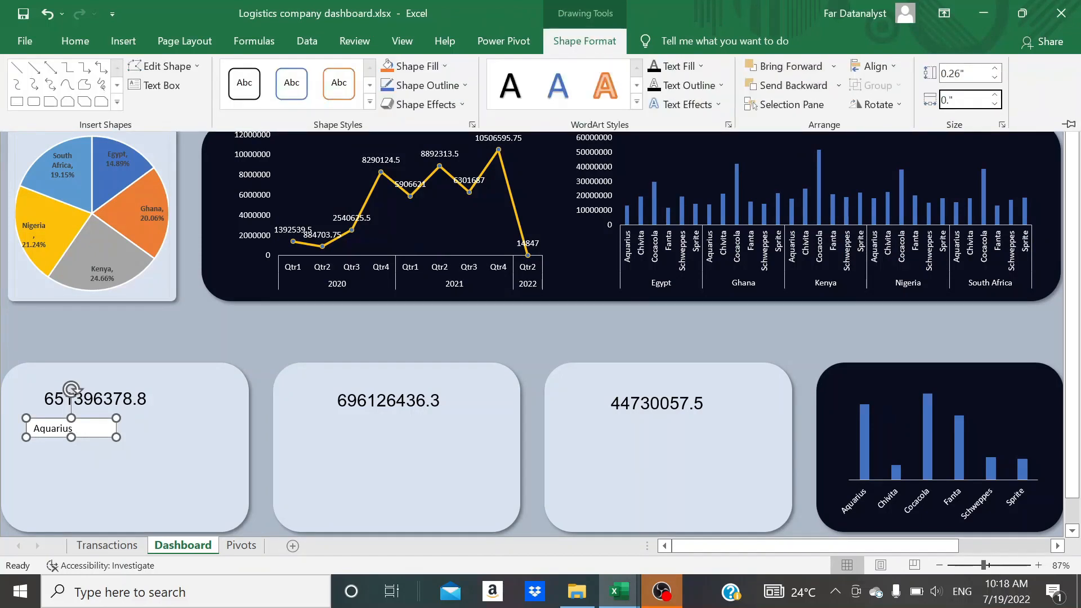
text(.83)
key(Return)
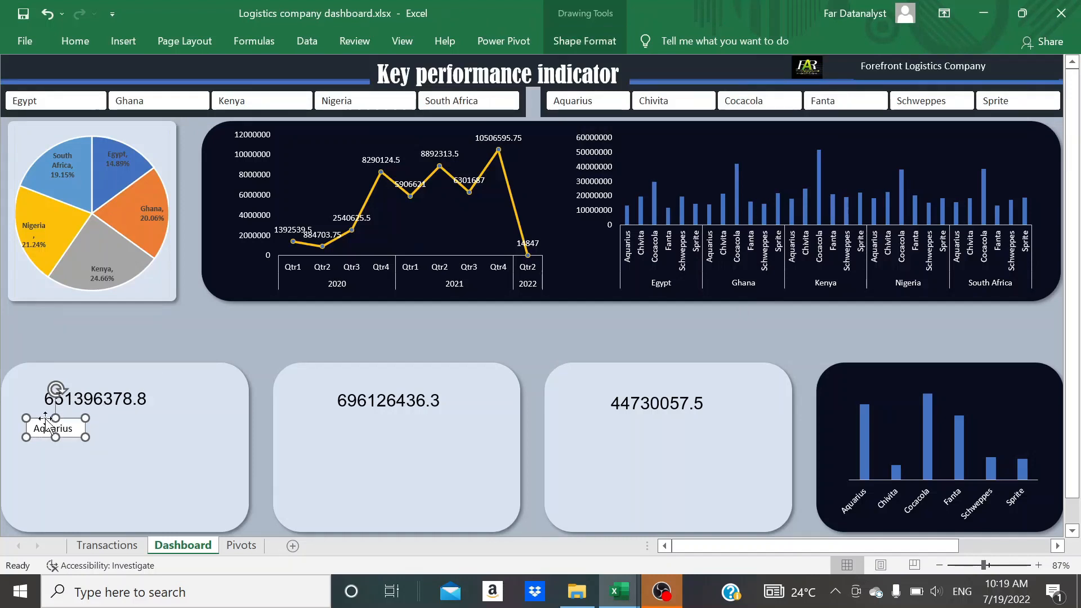
Paste five copies of the Aquarius text box onto the dashboard
click(116, 448)
key(ctrl+v)
key(ctrl+v)
key(ctrl+v)
key(ctrl+v)
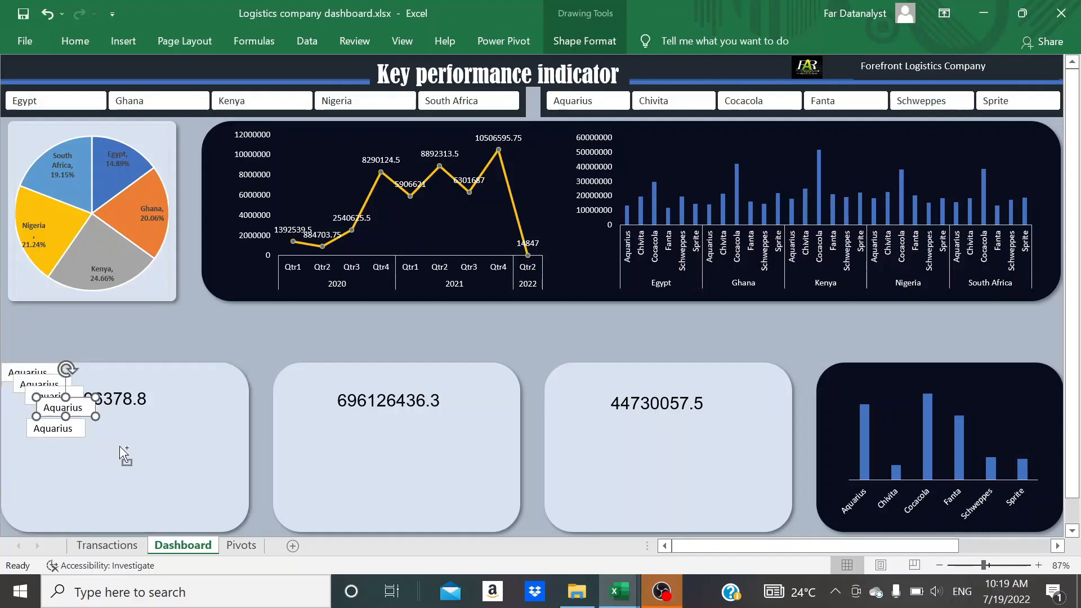
key(ctrl+v)
Stack three of the Aquarius copies in a column beneath the original text box in the total cost panel
click(66, 406)
click(66, 409)
drag(67, 409, 43, 443)
click(50, 400)
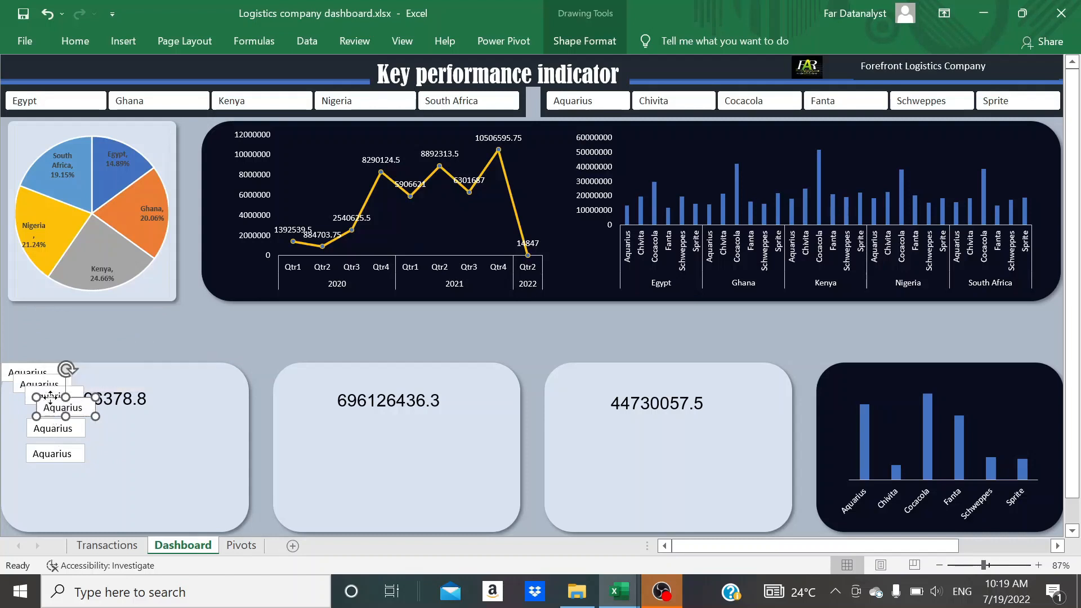
drag(50, 396, 39, 467)
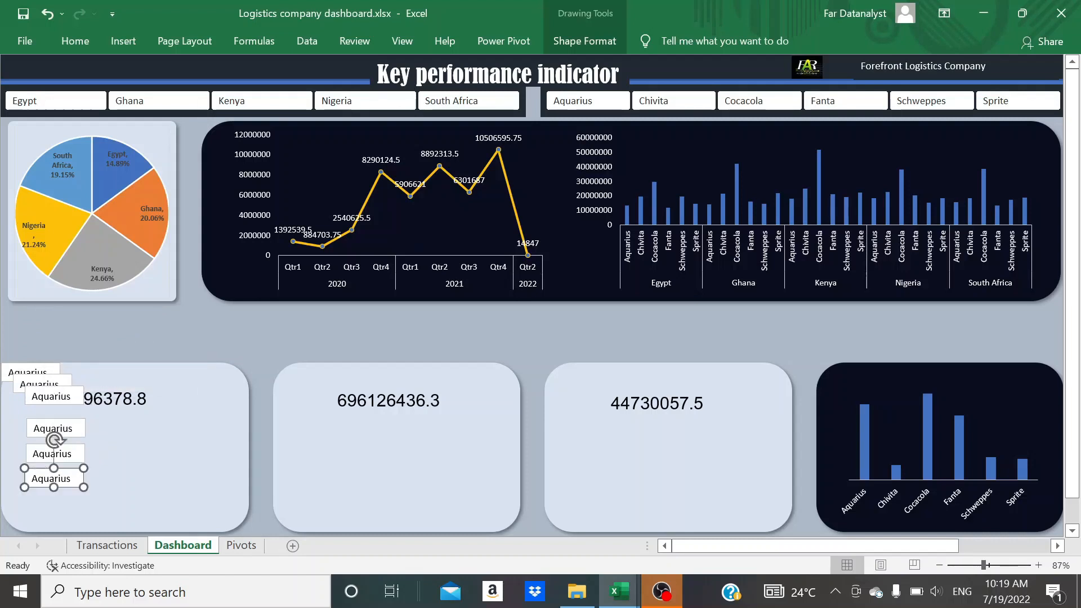
click(44, 395)
right_click(44, 390)
click(37, 397)
click(46, 389)
drag(46, 389, 46, 497)
Place the two remaining Aquarius copies at either end of the column and shift the total cost value up to make room
click(31, 385)
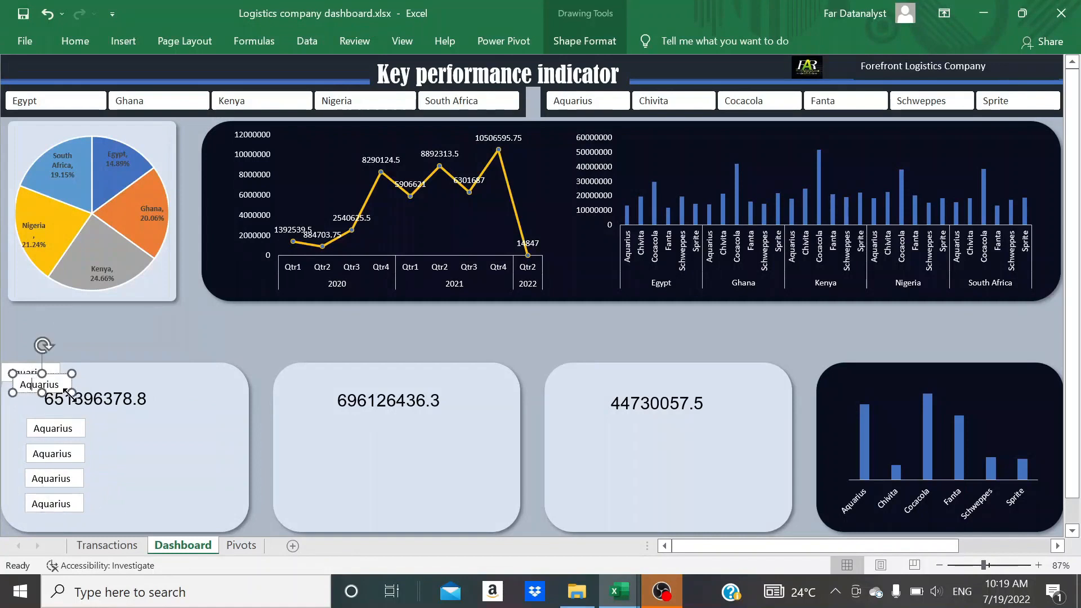
drag(68, 394, 120, 384)
click(30, 373)
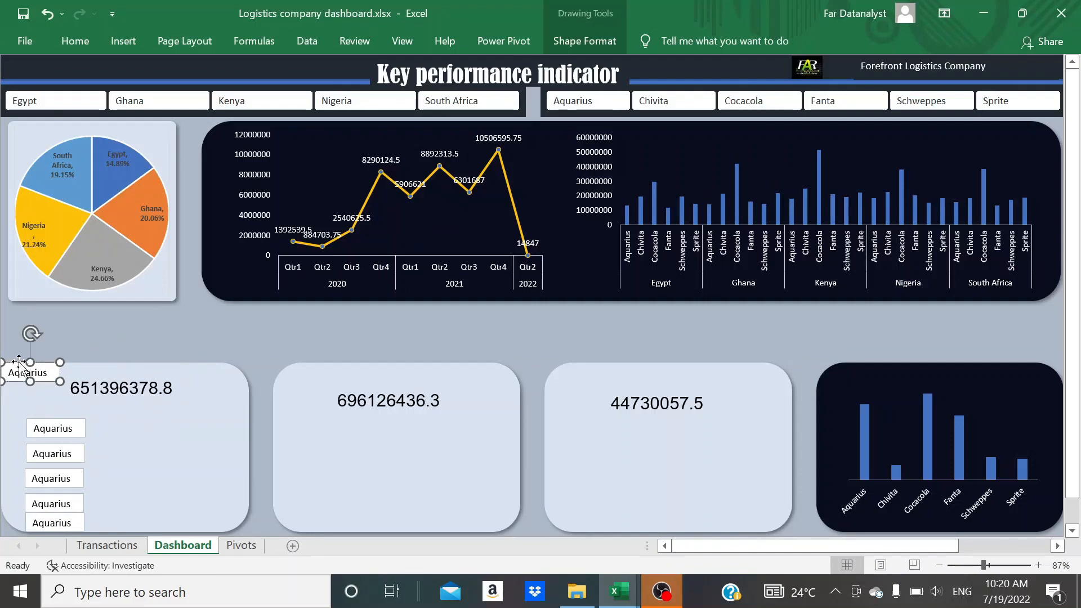
drag(19, 362, 109, 385)
click(107, 391)
click(63, 418)
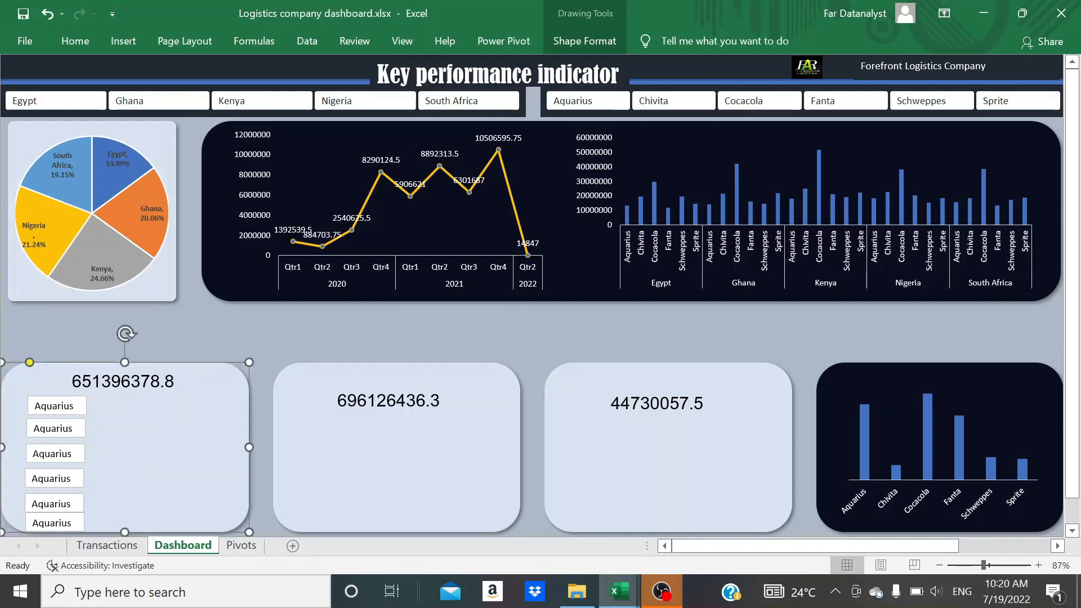
Select all six Aquarius text boxes and align them with Align Center
click(52, 405)
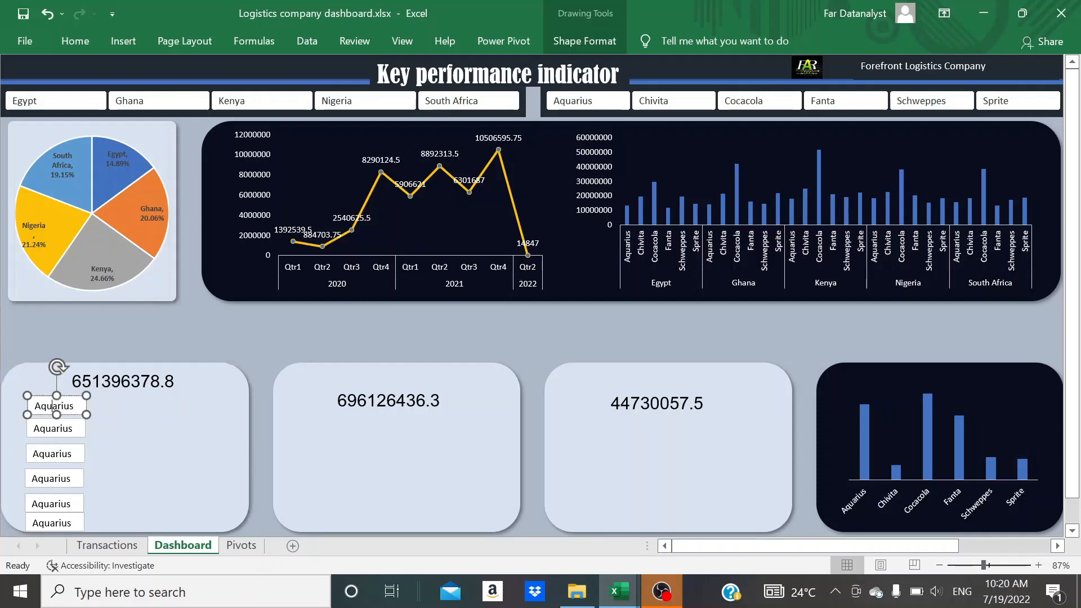
ctrl+click(51, 417)
ctrl+click(72, 414)
ctrl+click(73, 428)
ctrl+click(76, 453)
ctrl+click(76, 479)
ctrl+click(76, 503)
ctrl+click(76, 523)
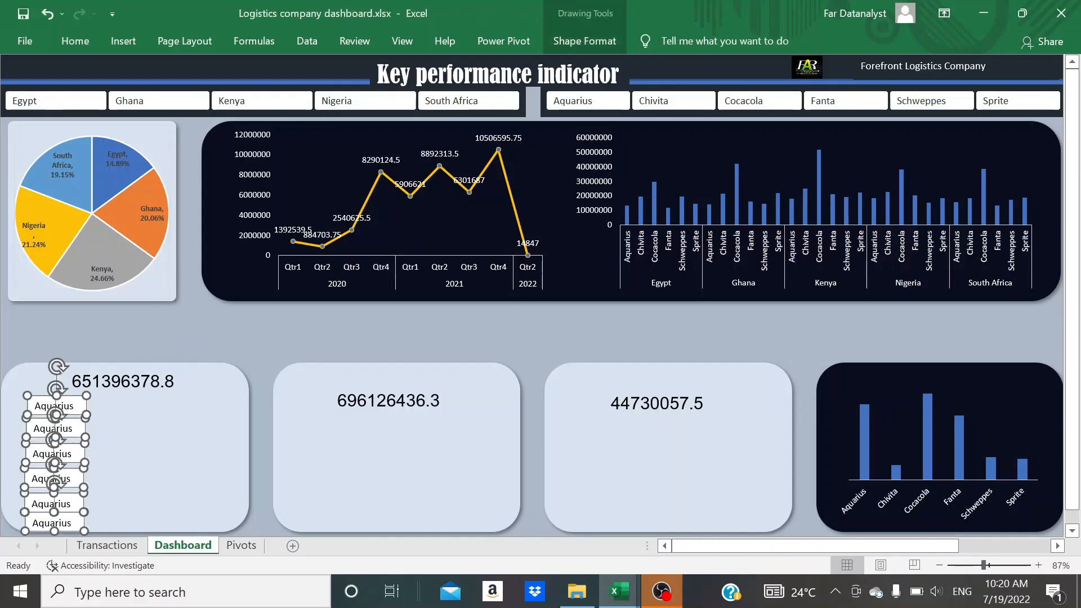
click(585, 39)
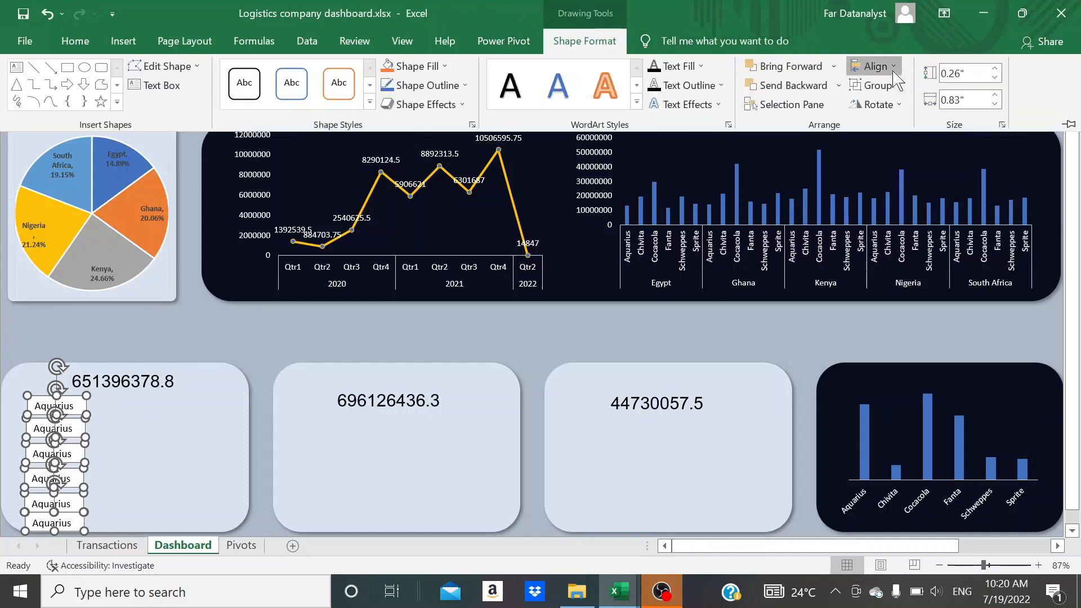
click(895, 68)
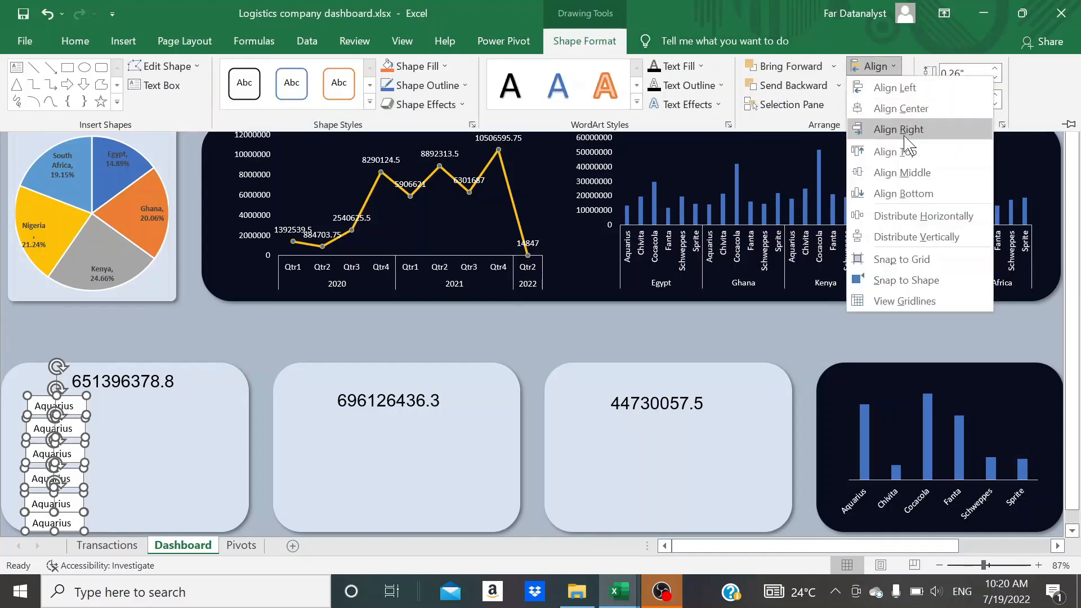
click(900, 109)
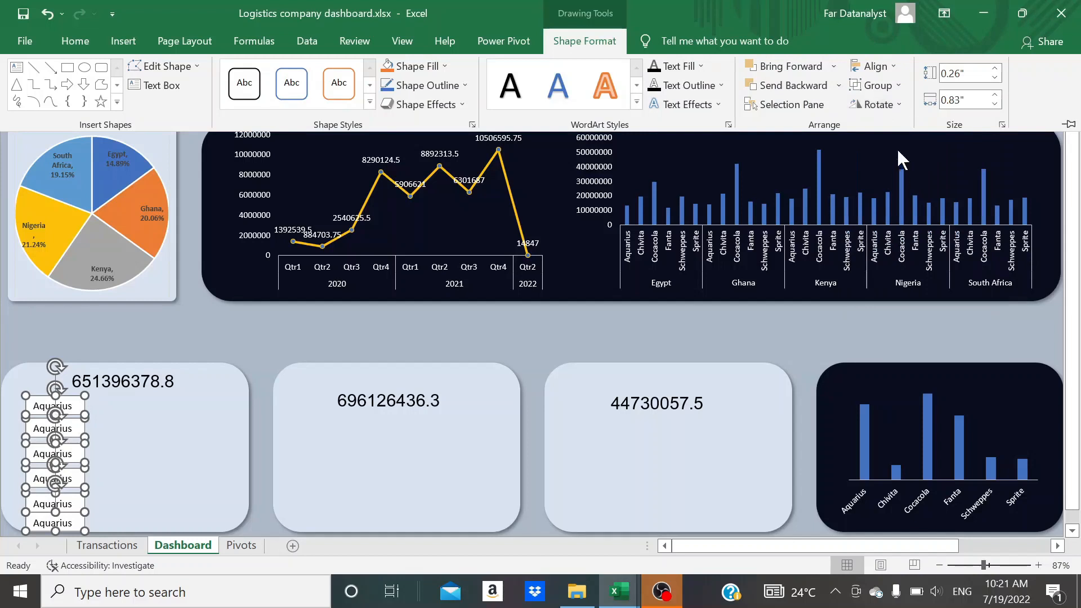
Distribute the six selected Aquarius text boxes vertically and group them
click(874, 66)
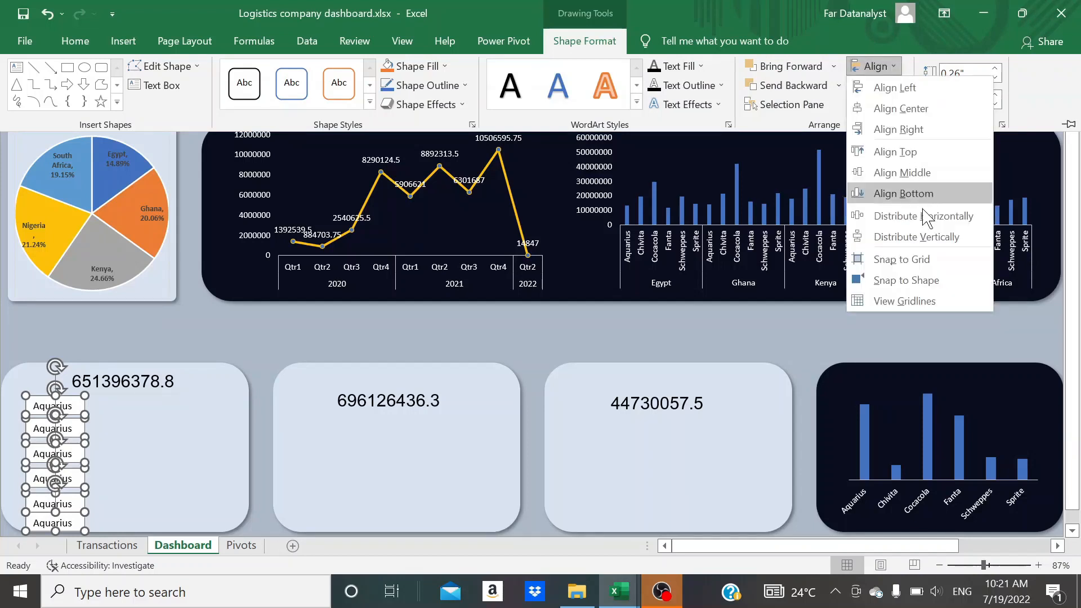
click(926, 237)
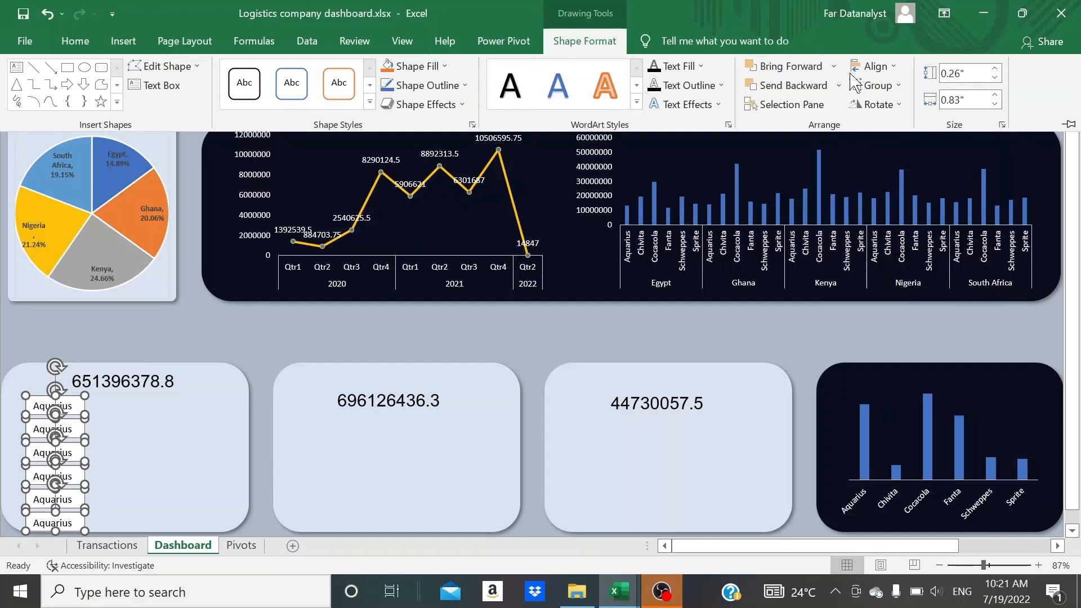
click(895, 88)
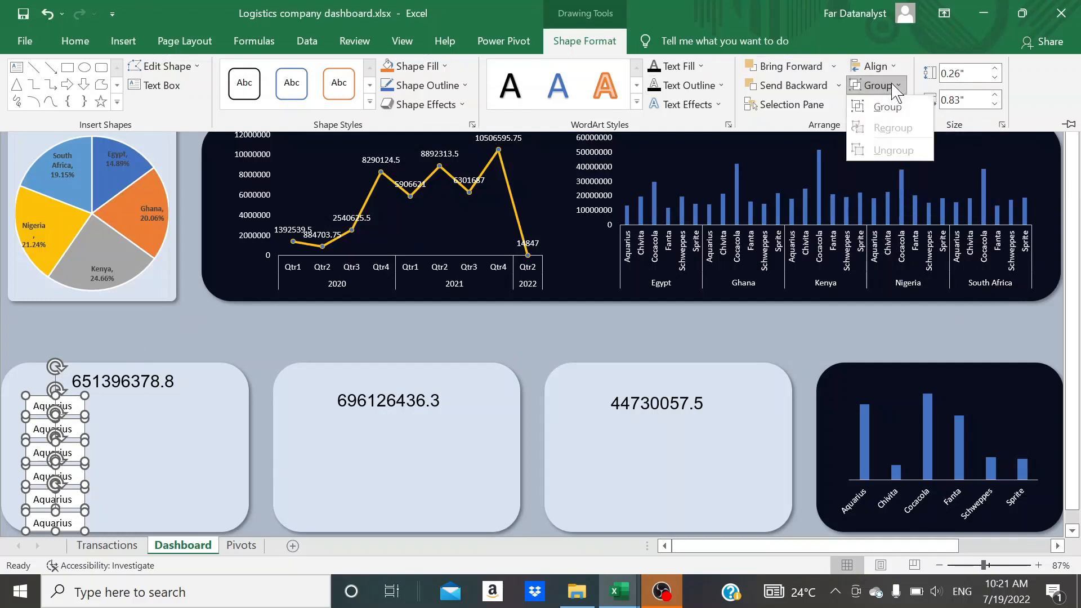
click(888, 108)
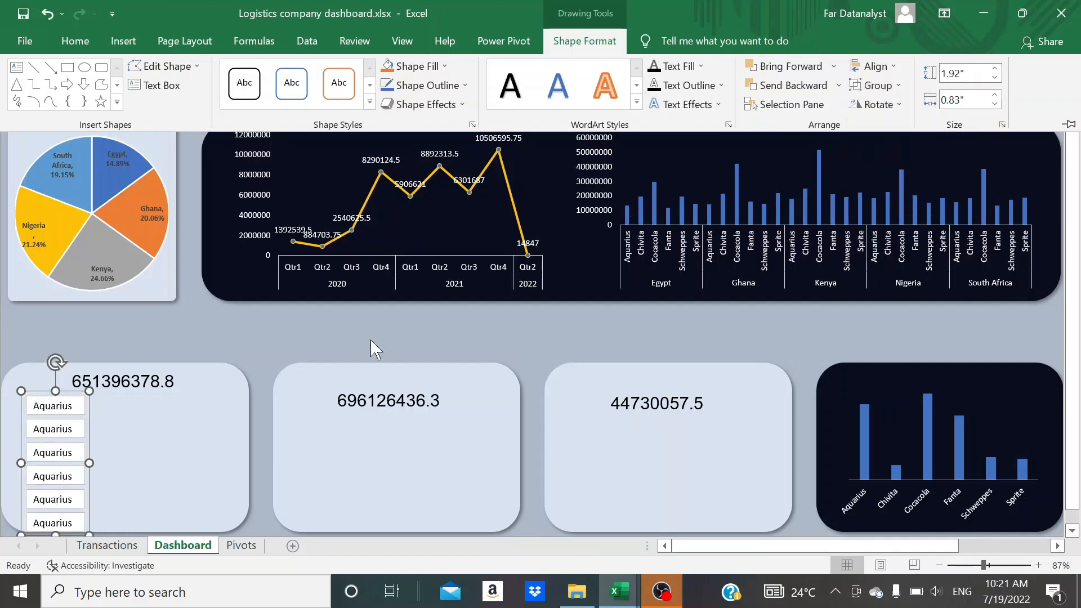
Move the grouped Aquarius labels slightly up and closer to the left edge of the total cost panel
click(68, 453)
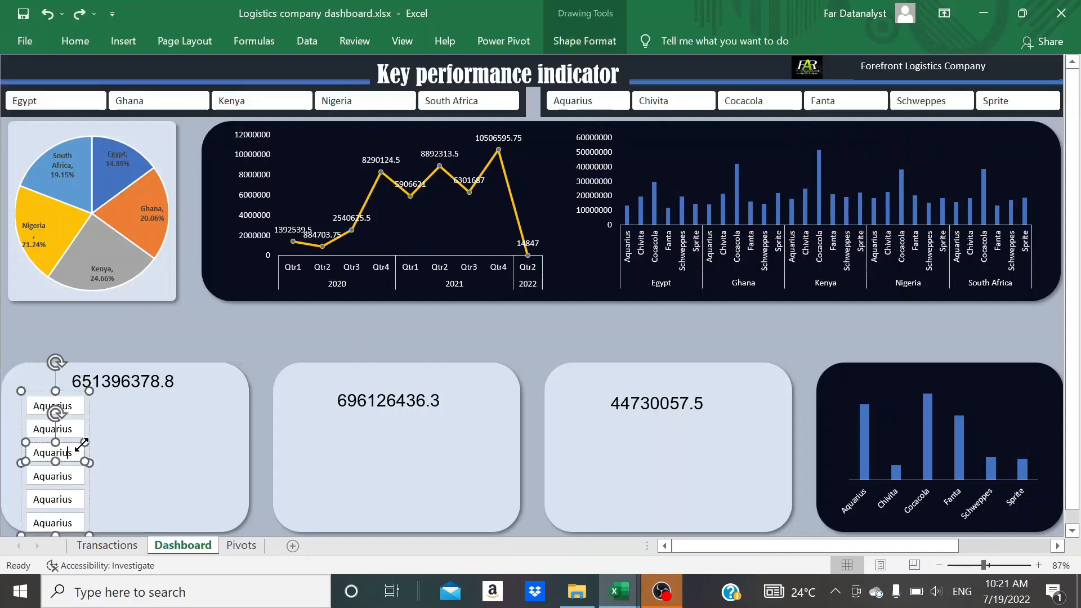
scroll(69, 389, up, 1)
click(939, 565)
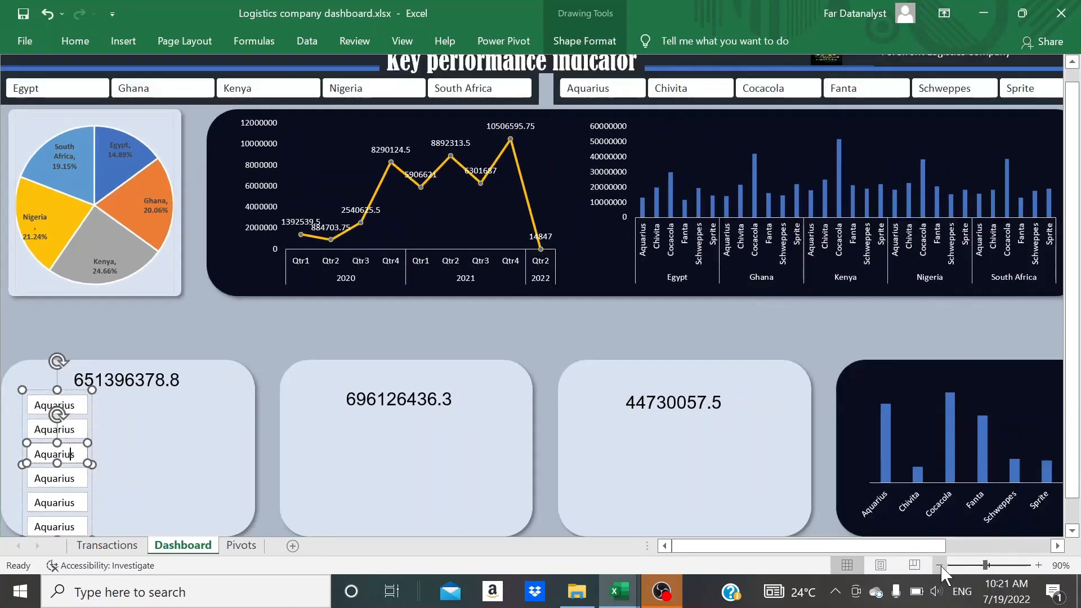
click(92, 499)
drag(91, 491, 74, 482)
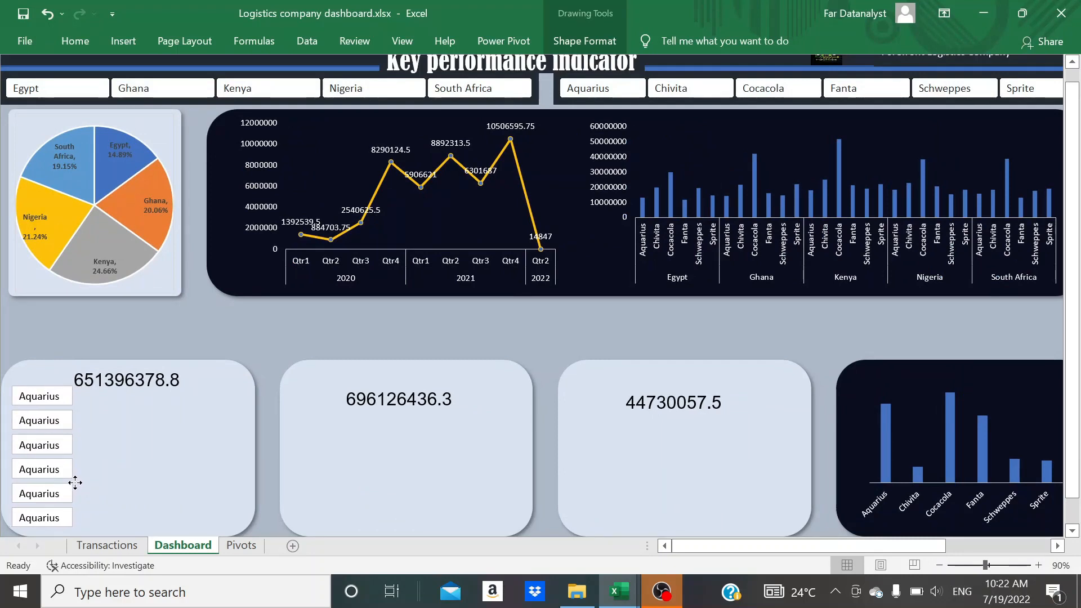
drag(74, 482, 77, 482)
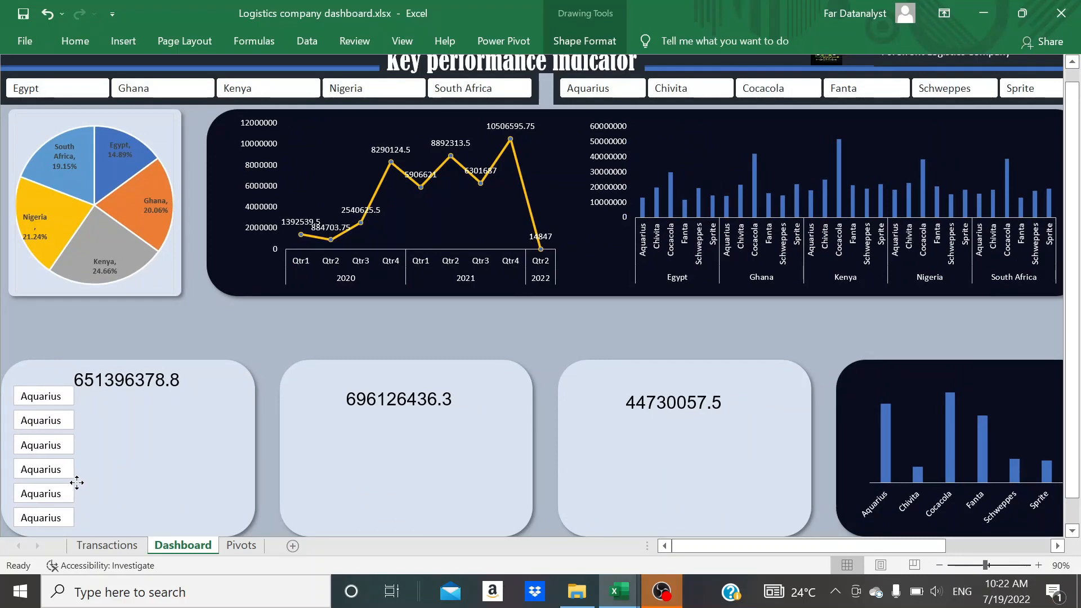
click(74, 483)
scroll(75, 482, down, 1)
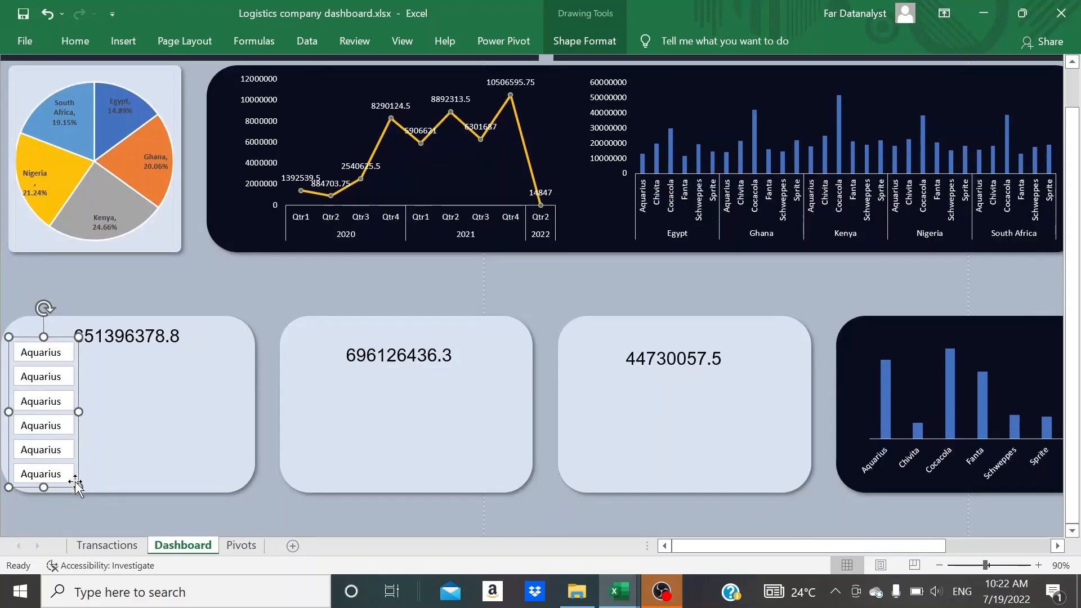
Replace the text of the second and third labels in the group with Chivita and Cocacola
click(62, 385)
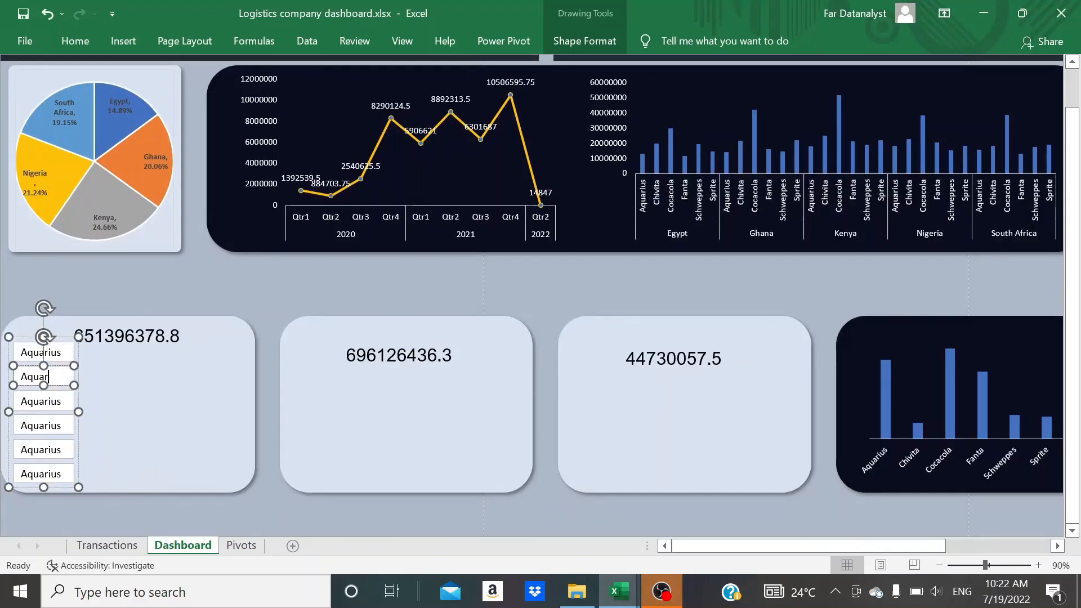
key(BackSpace)
key(BackSpace)
key(BackSpace)
key(BackSpace)
text(Chi)
click(62, 401)
key(BackSpace)
key(BackSpace)
key(BackSpace)
key(BackSpace)
key(BackSpace)
key(BackSpace)
key(BackSpace)
key(BackSpace)
text(Cocacola)
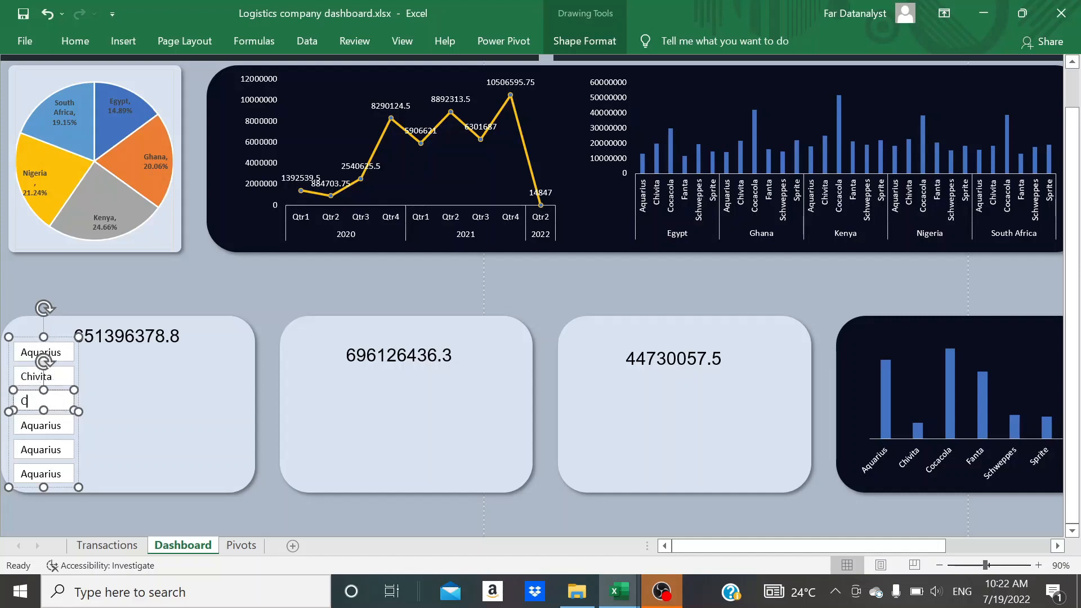
Replace the text of the fourth and fifth labels with Fanta and Schweppes, widening the Schweppes box slightly
click(61, 426)
key(BackSpace)
key(BackSpace)
key(BackSpace)
key(BackSpace)
key(BackSpace)
key(BackSpace)
key(BackSpace)
key(BackSpace)
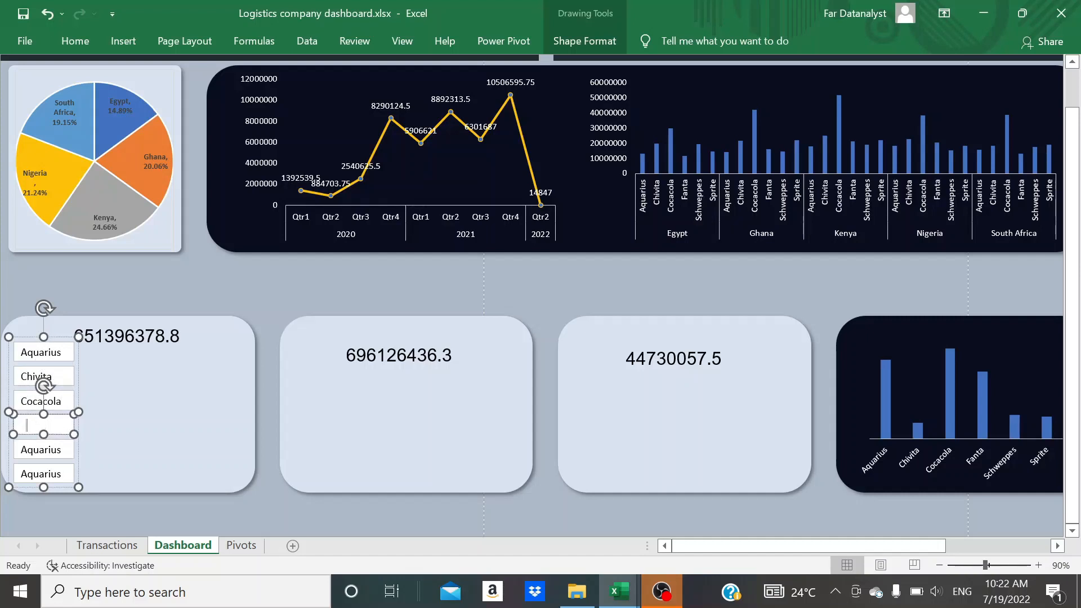
text(Fanta)
click(61, 450)
key(BackSpace)
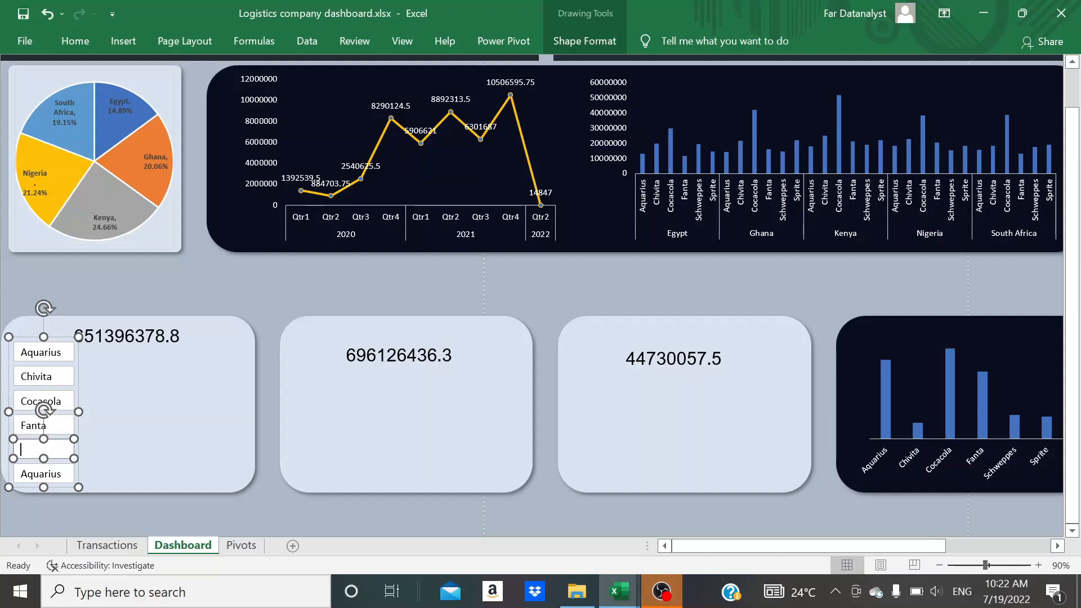
text(Schweppes)
mouse_move(75, 437)
mouse_down()
mouse_move(95, 442)
mouse_move(82, 437)
mouse_up()
Replace the text of the sixth label in the total cost panel with Sprite
click(62, 475)
key(BackSpace)
key(BackSpace)
key(BackSpace)
key(BackSpace)
key(BackSpace)
key(BackSpace)
key(BackSpace)
key(BackSpace)
text(Sp)
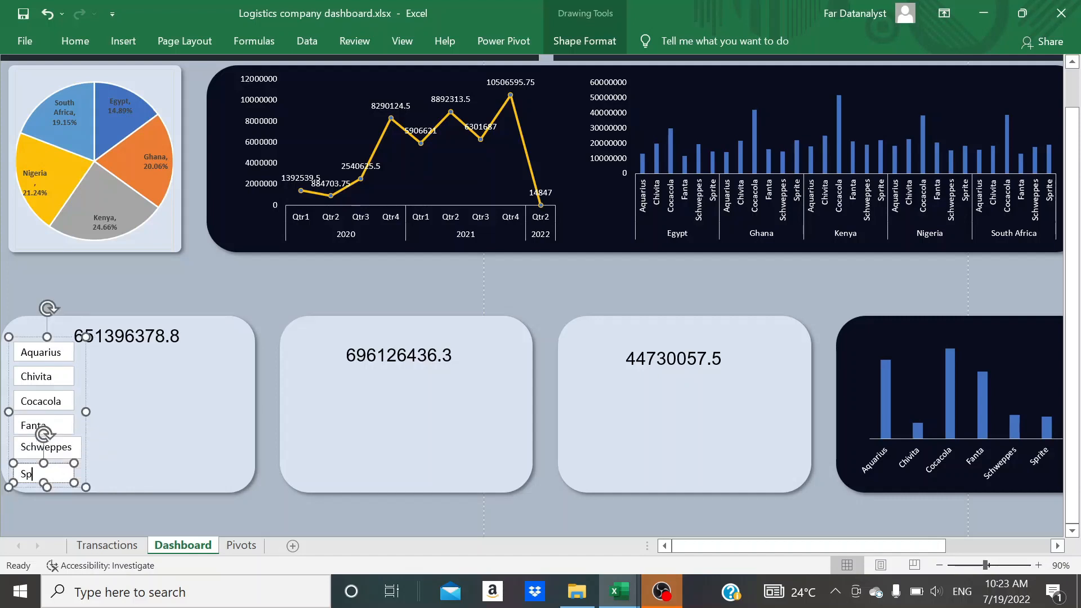
text(rite)
click(98, 465)
Fill all six product labels with the lightest shade of theme blue to match the total cost panel
click(58, 347)
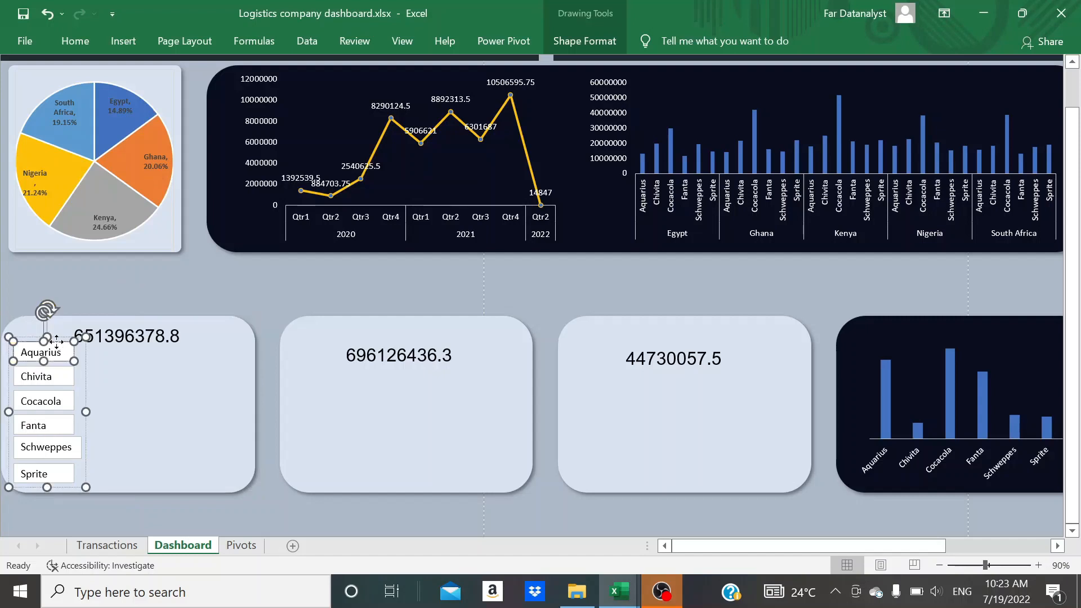
ctrl+click(58, 375)
ctrl+click(57, 401)
ctrl+click(56, 425)
ctrl+click(56, 446)
ctrl+click(56, 474)
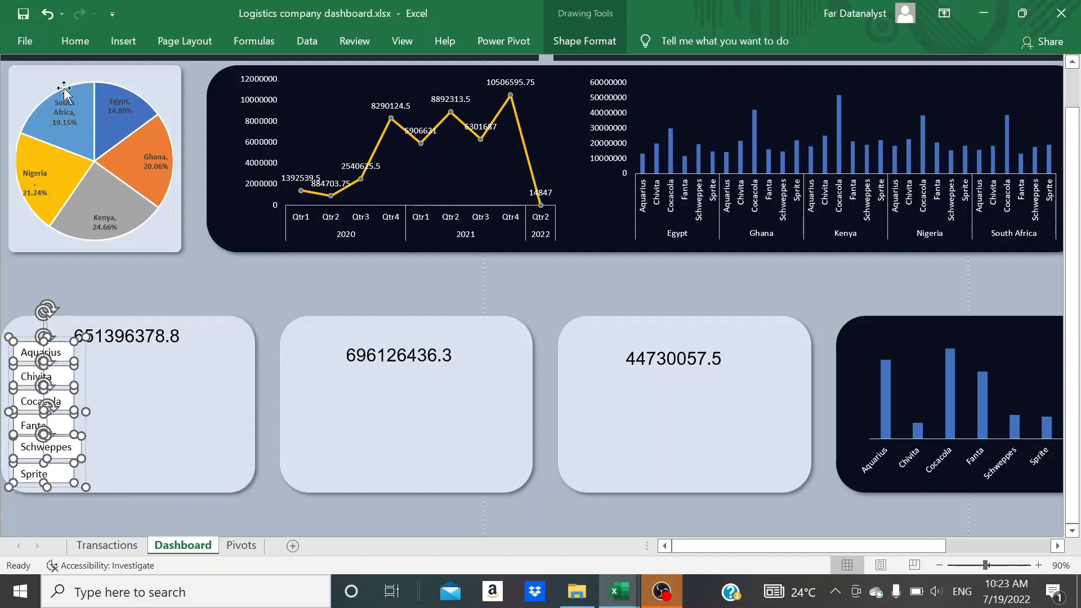
click(75, 41)
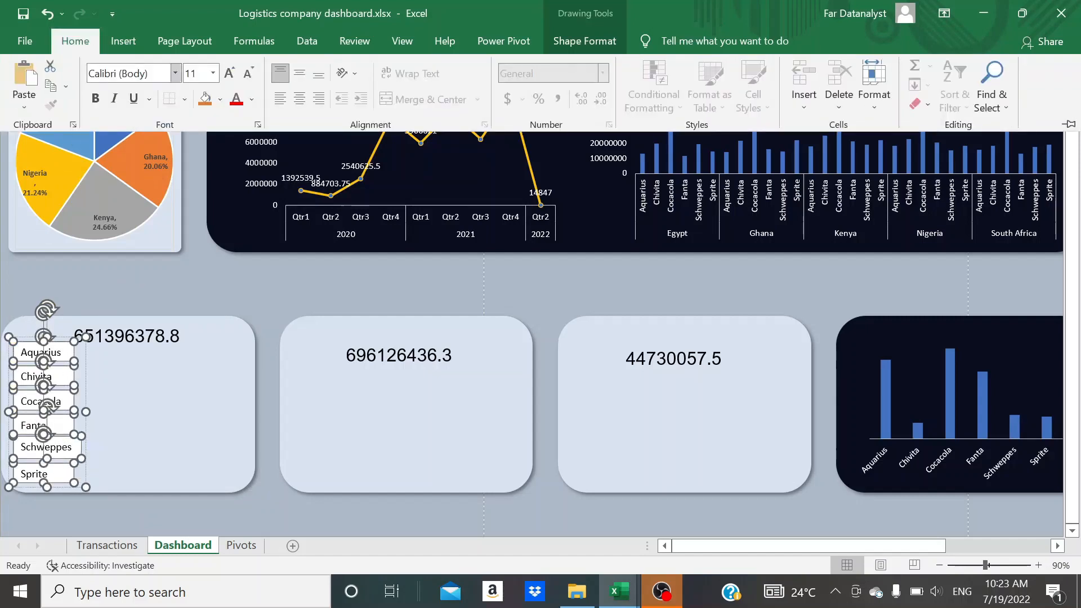
click(220, 100)
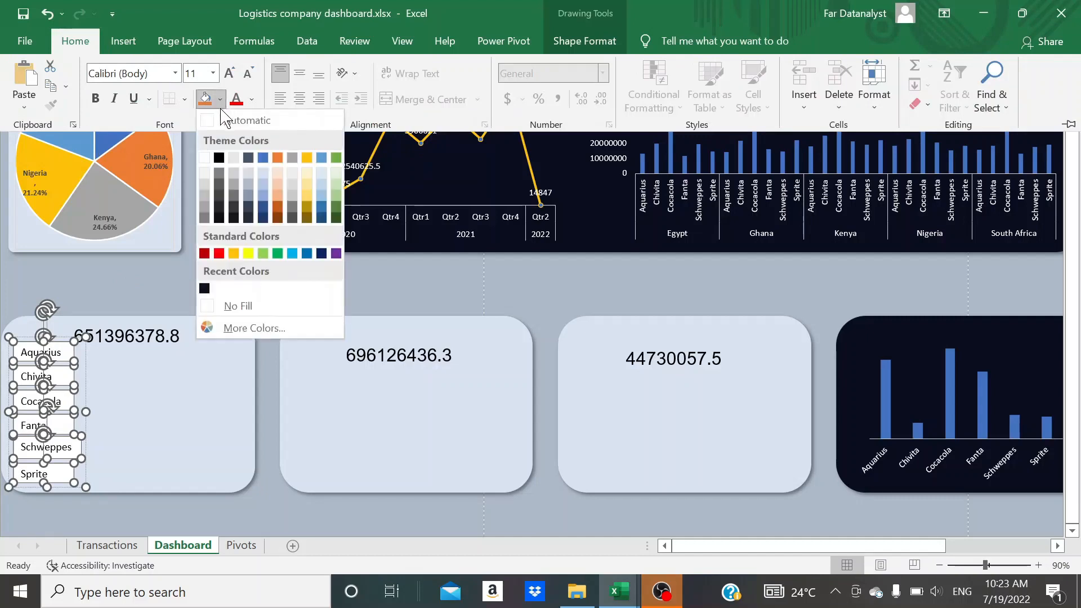
click(263, 173)
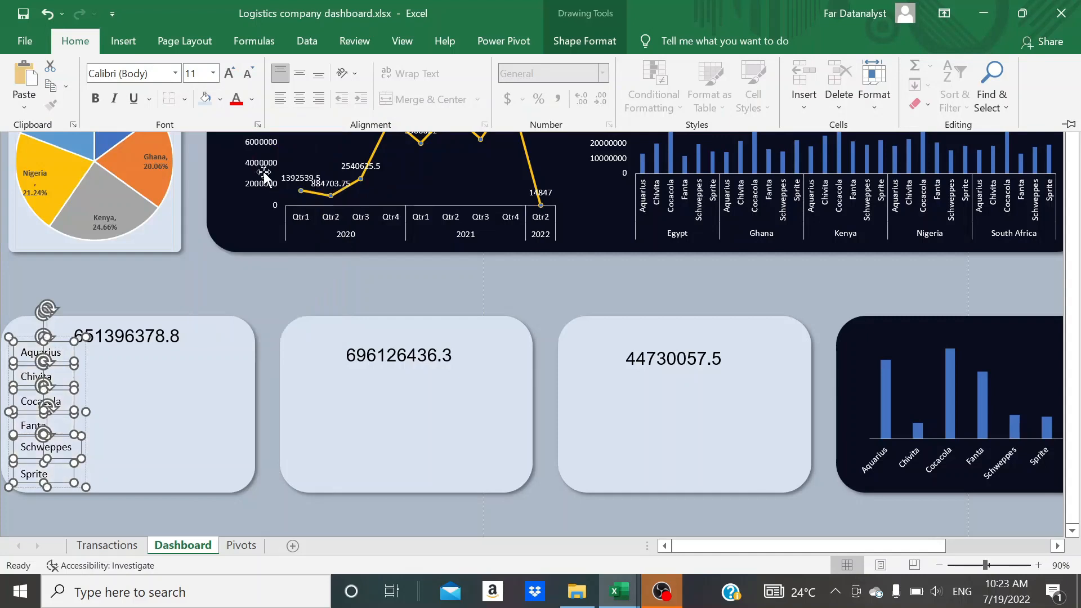
Remove the outline from the six product labels and deselect them
click(594, 47)
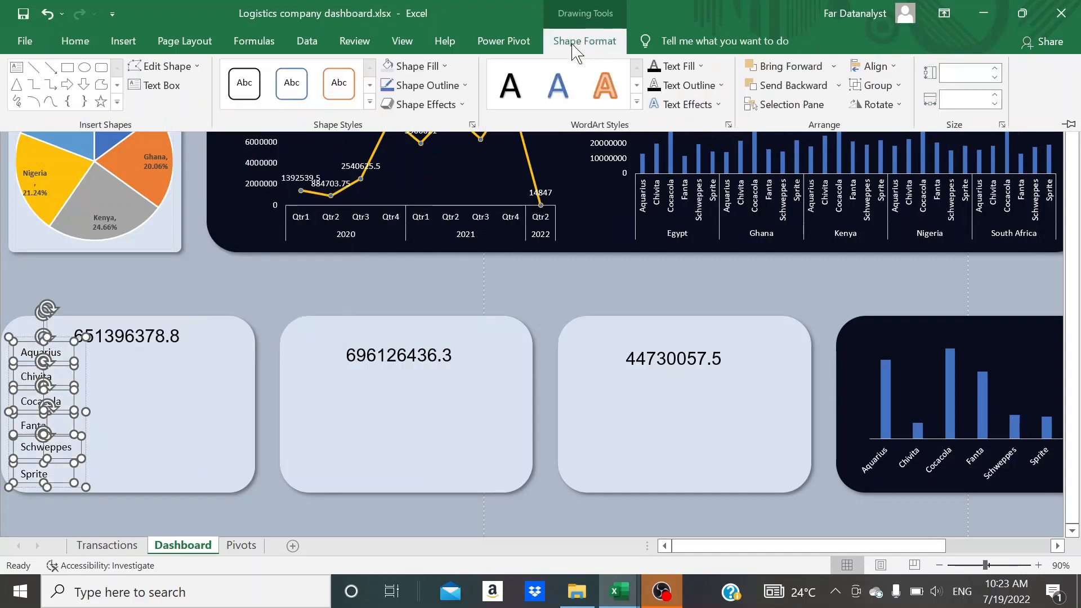
click(465, 86)
click(431, 292)
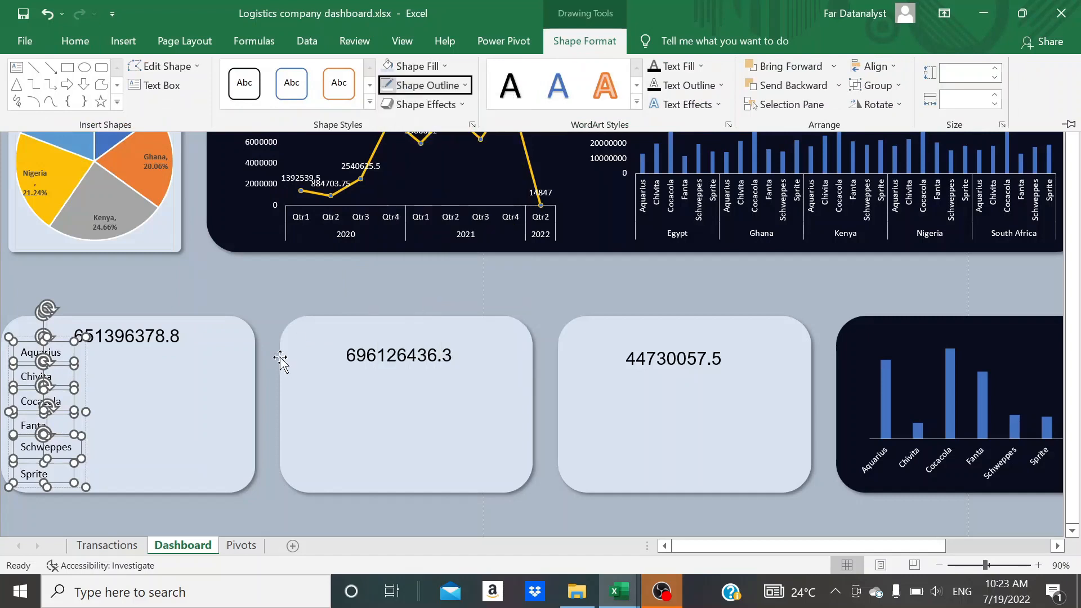
click(191, 387)
click(191, 387)
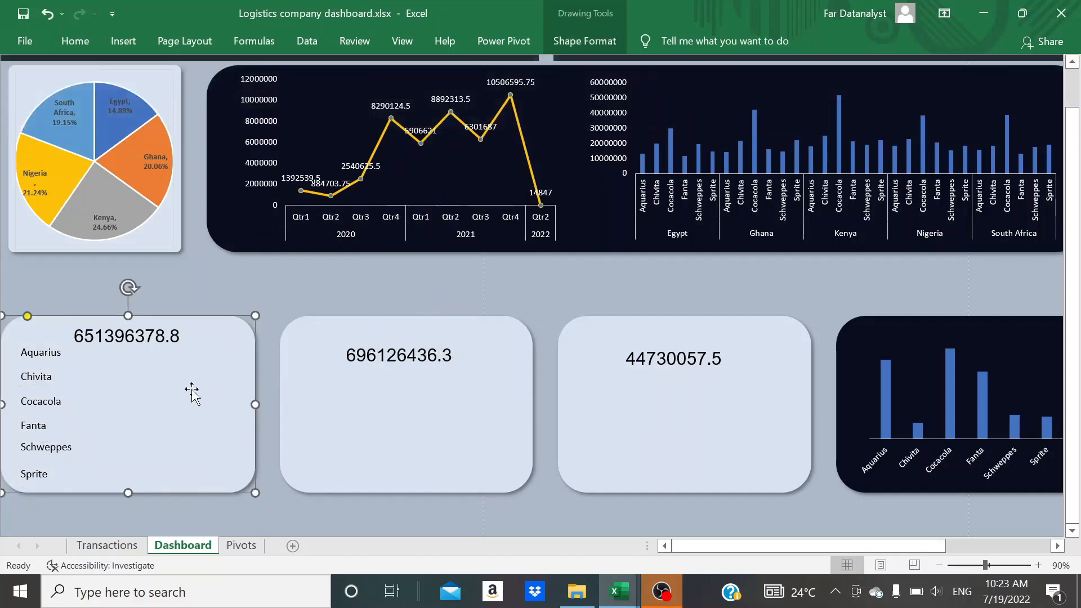
key(Escape)
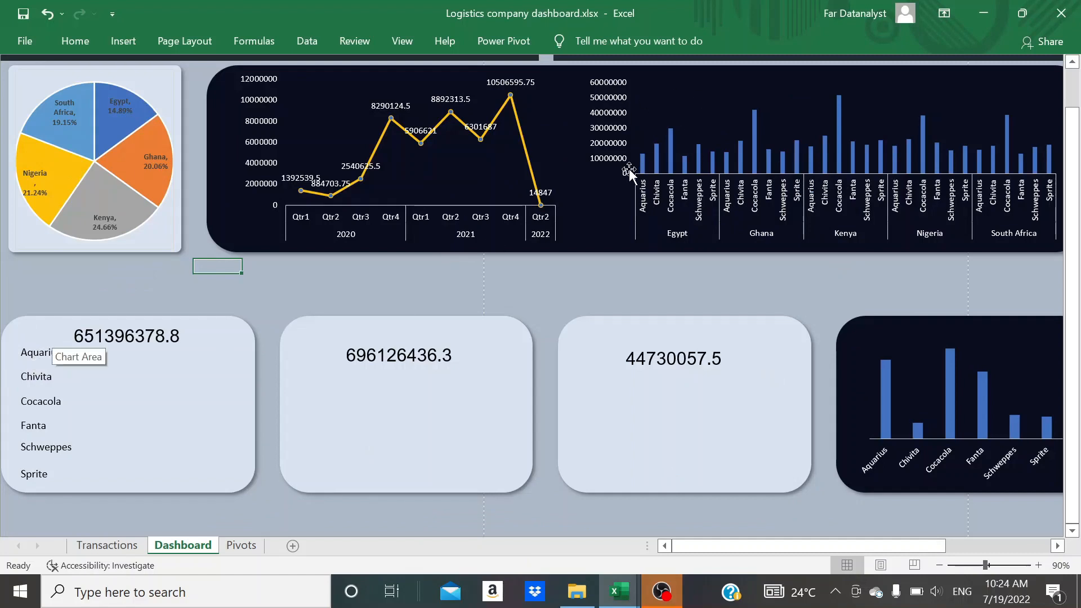
Draw a tiny rectangle of about 0.05 by 0.05 inches beside the total cost figure
mouse_move(640, 161)
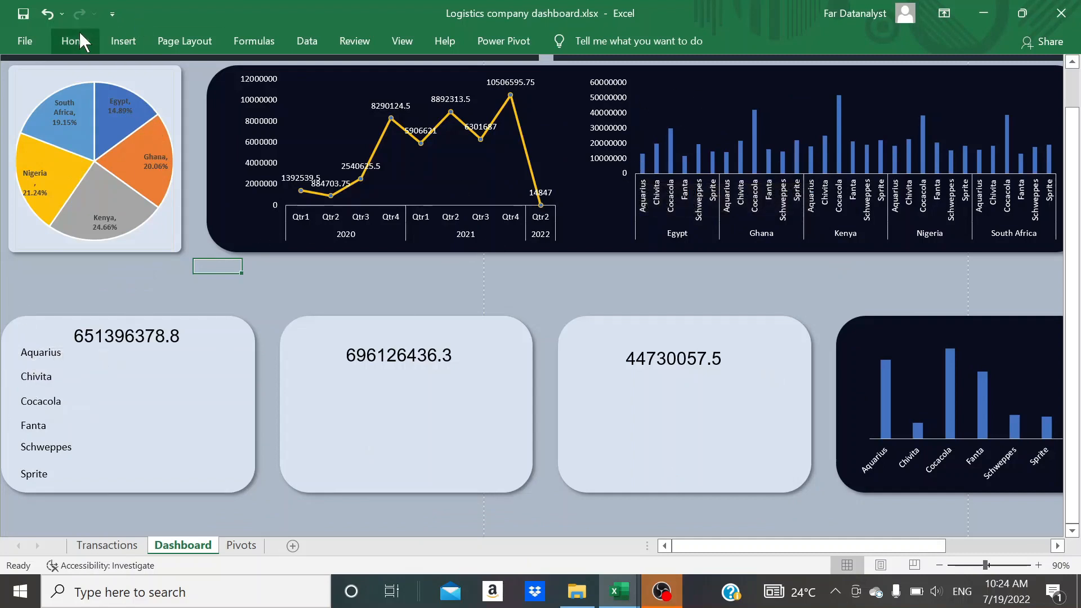
click(125, 42)
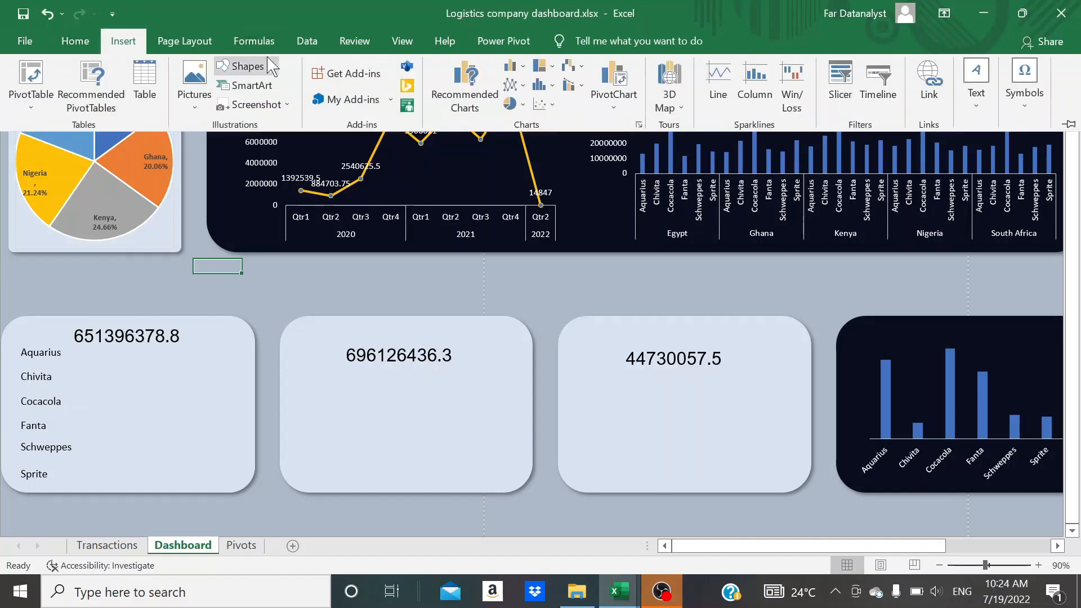
click(267, 62)
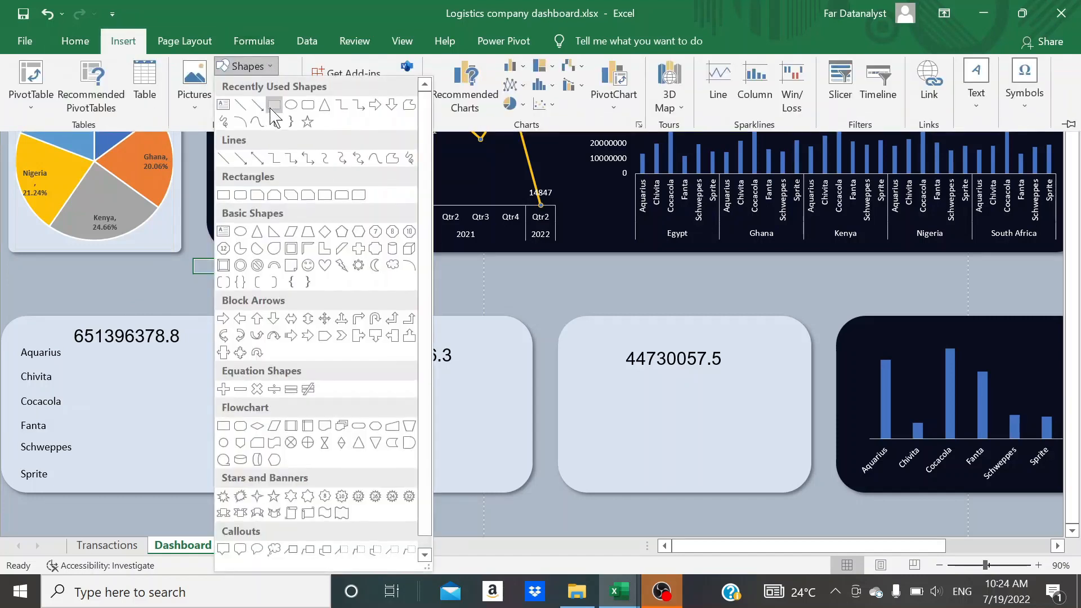
click(273, 106)
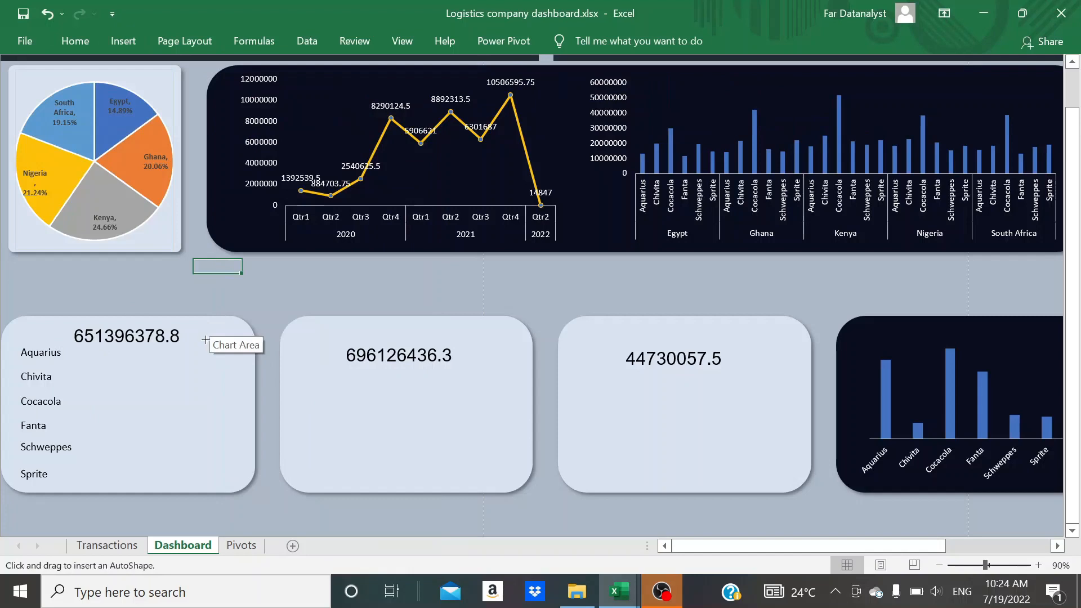
drag(206, 340, 208, 341)
click(210, 369)
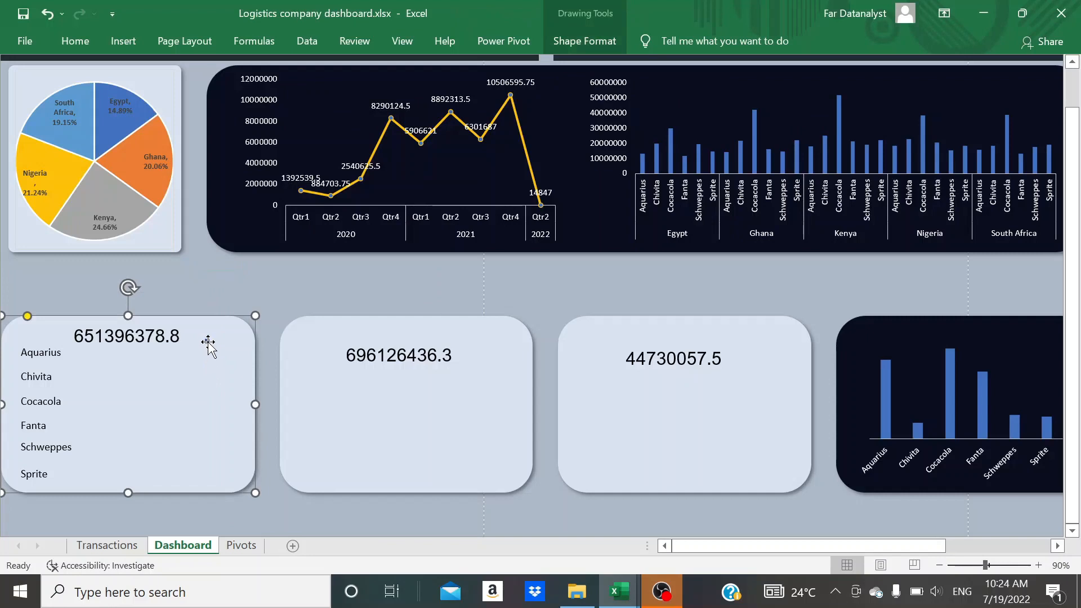
click(208, 342)
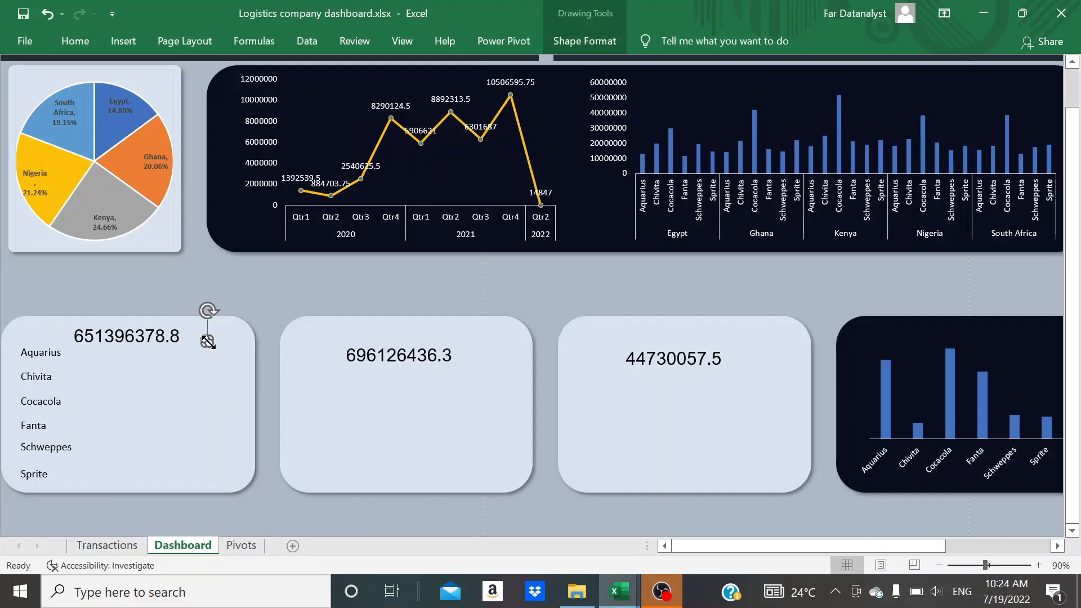
Paste five copies of the tiny square onto the total cost panel
click(190, 400)
key(ctrl+v)
key(ctrl+v)
key(ctrl+v)
key(ctrl+v)
key(ctrl+v)
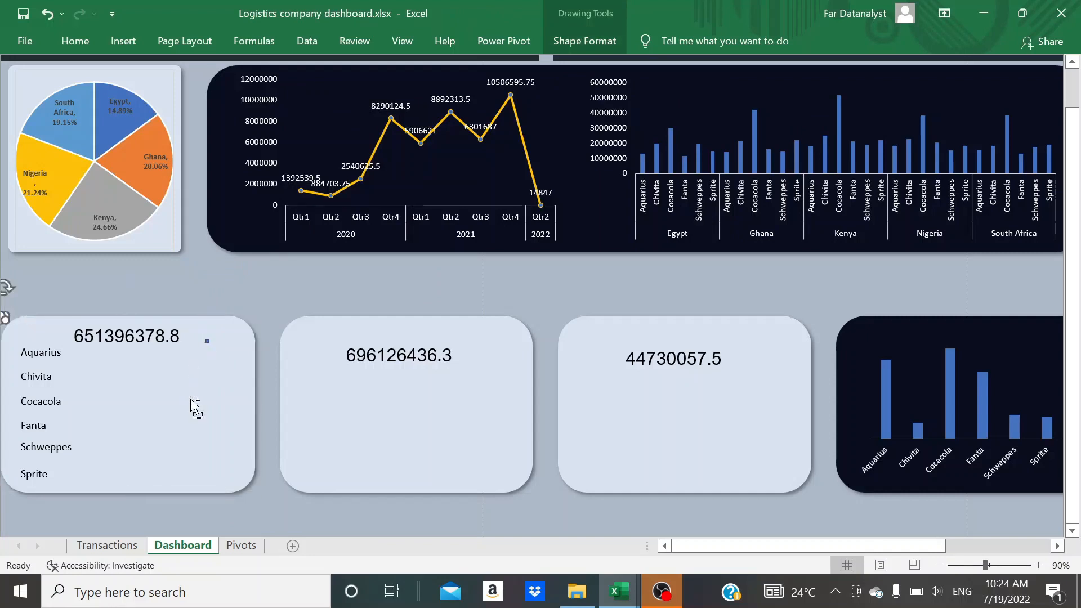
click(103, 403)
Try to move the five pasted squares together towards the product labels, and undo the change
click(52, 366)
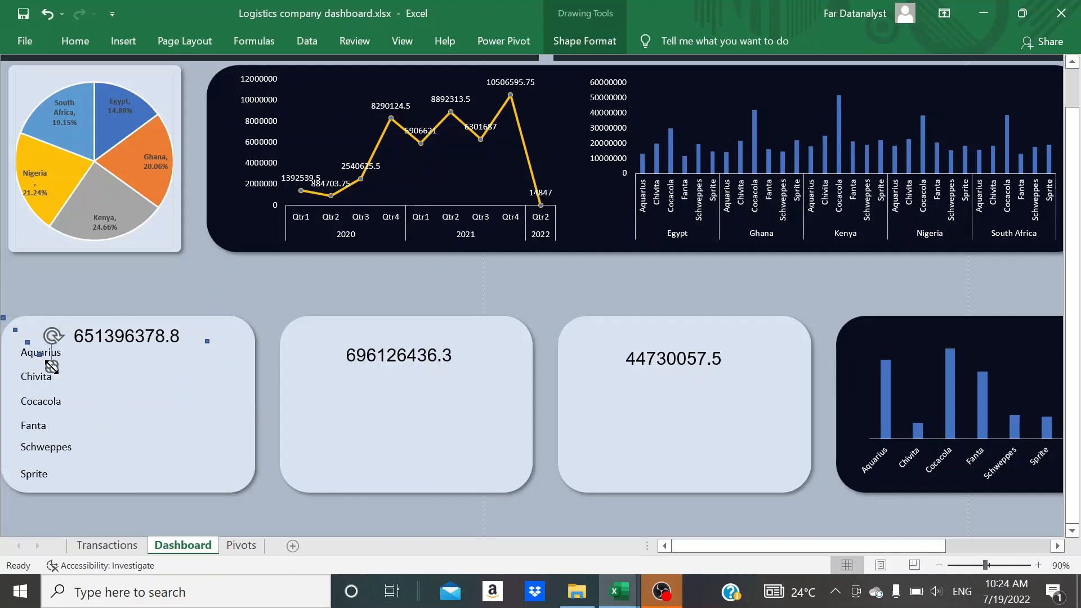
shift+click(40, 354)
shift+click(27, 341)
shift+click(16, 331)
shift+click(5, 319)
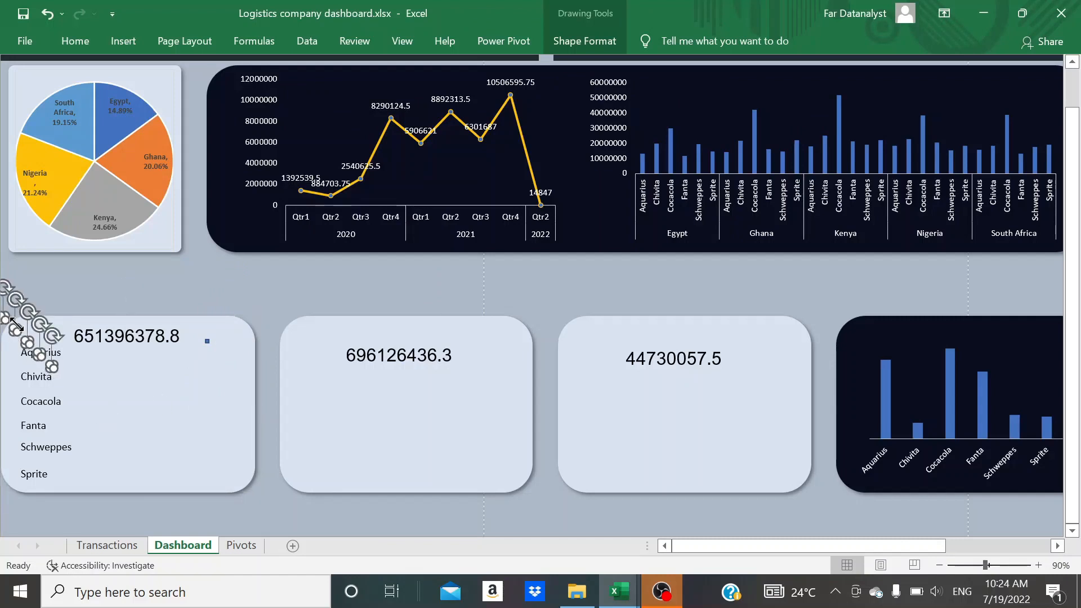
drag(12, 325, 46, 352)
key(ctrl+z)
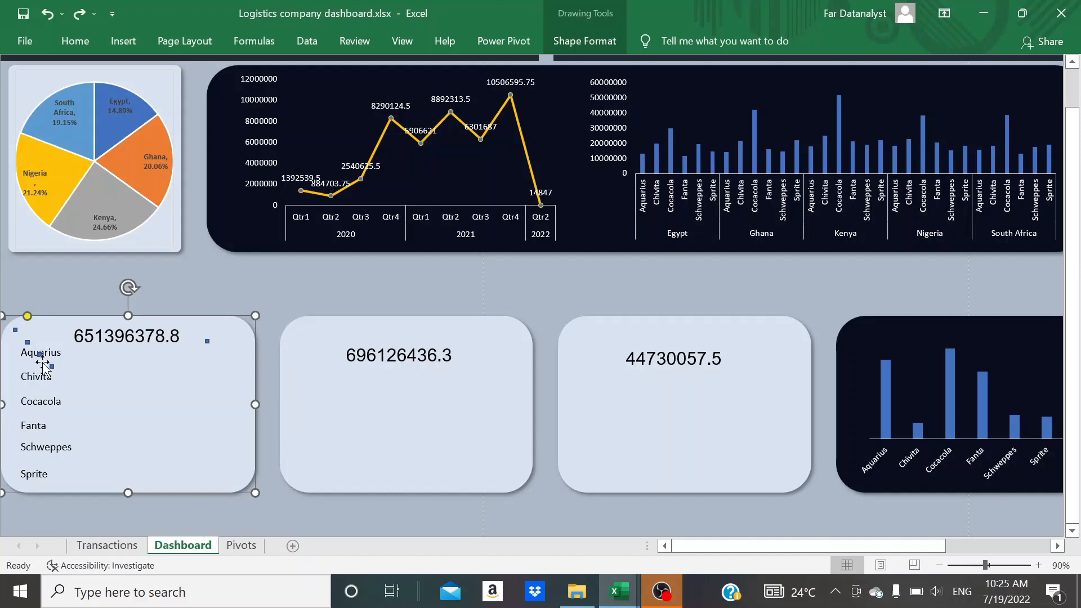
Fill the lowest pasted square with theme orange and remove its outline
click(51, 366)
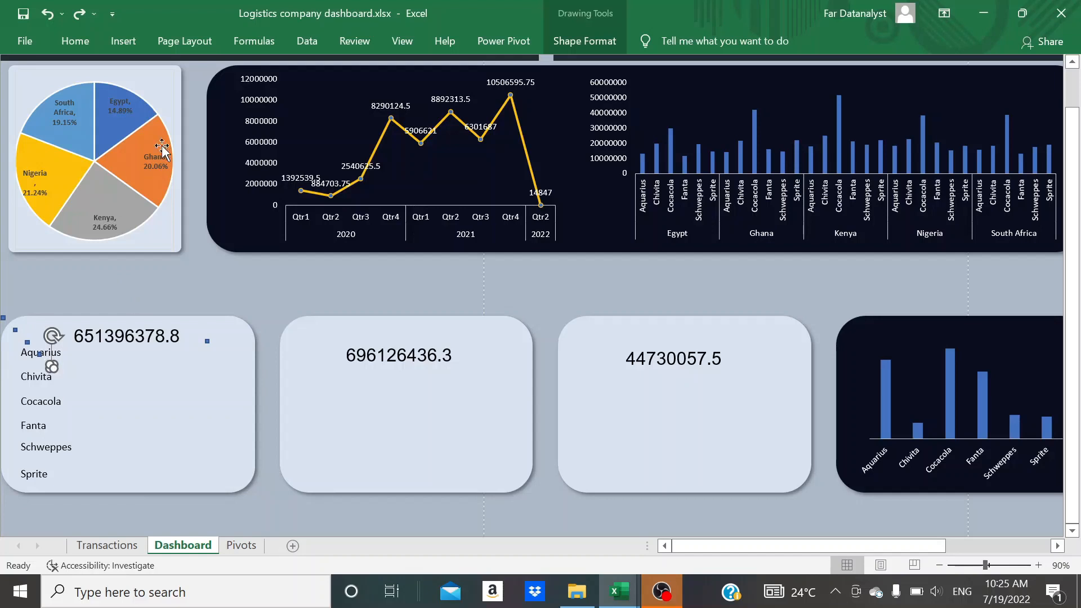
click(75, 40)
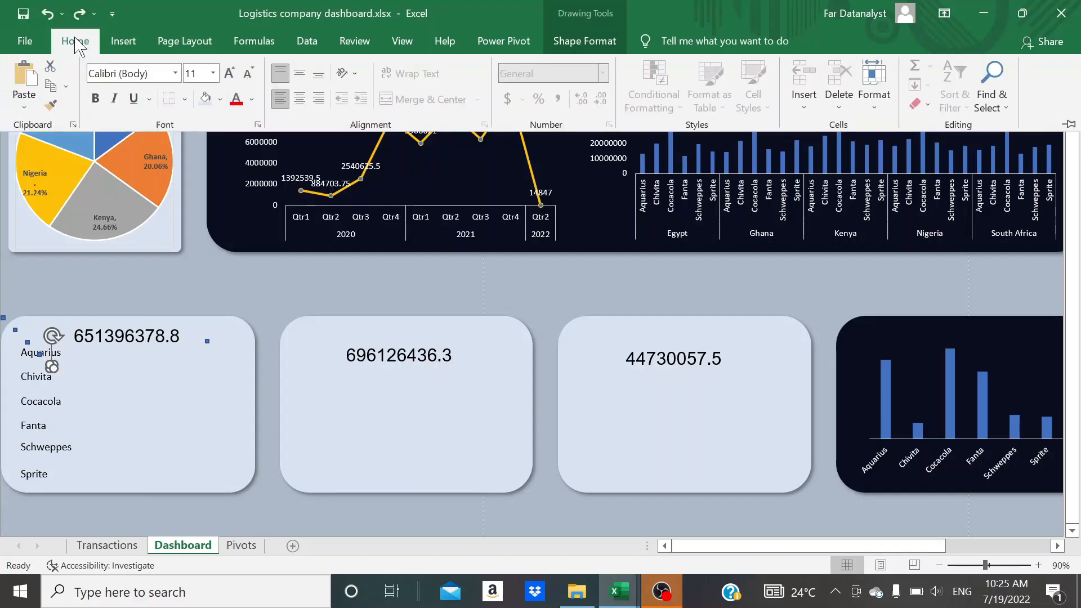
click(220, 100)
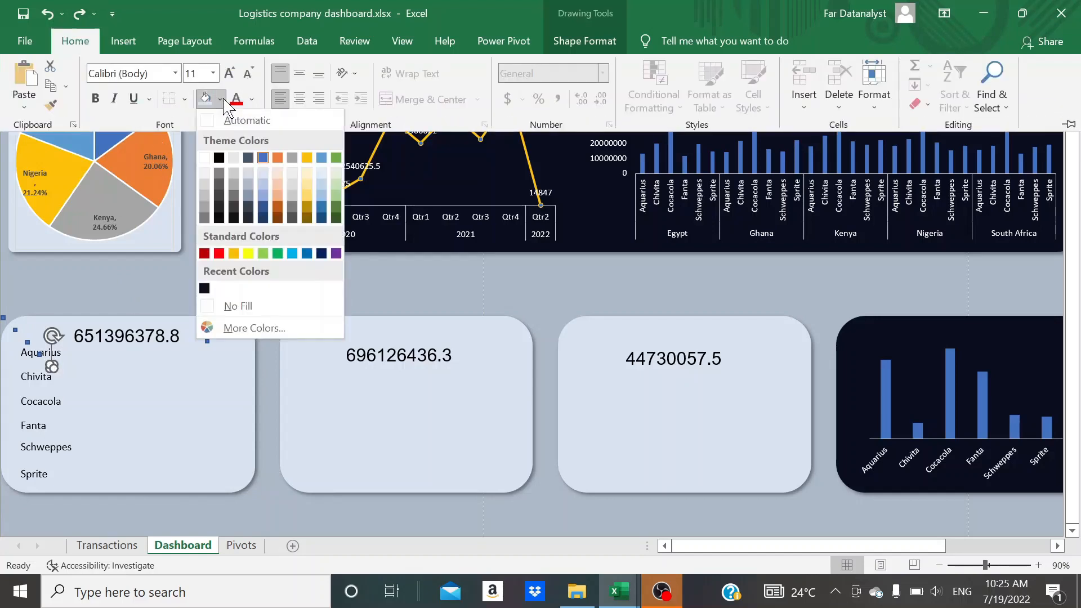
click(278, 158)
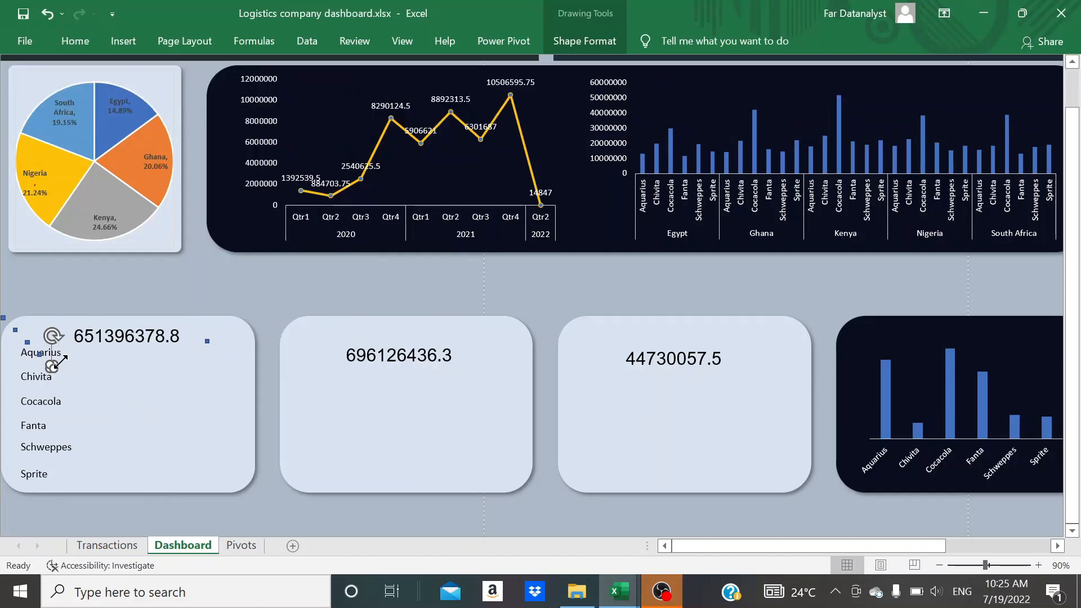
click(587, 50)
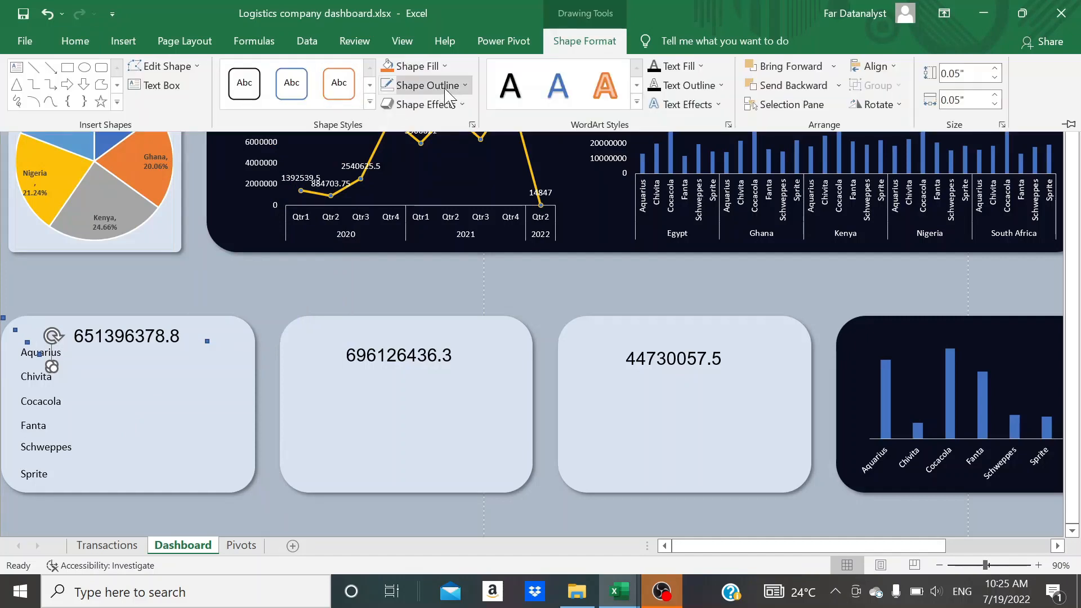
click(448, 95)
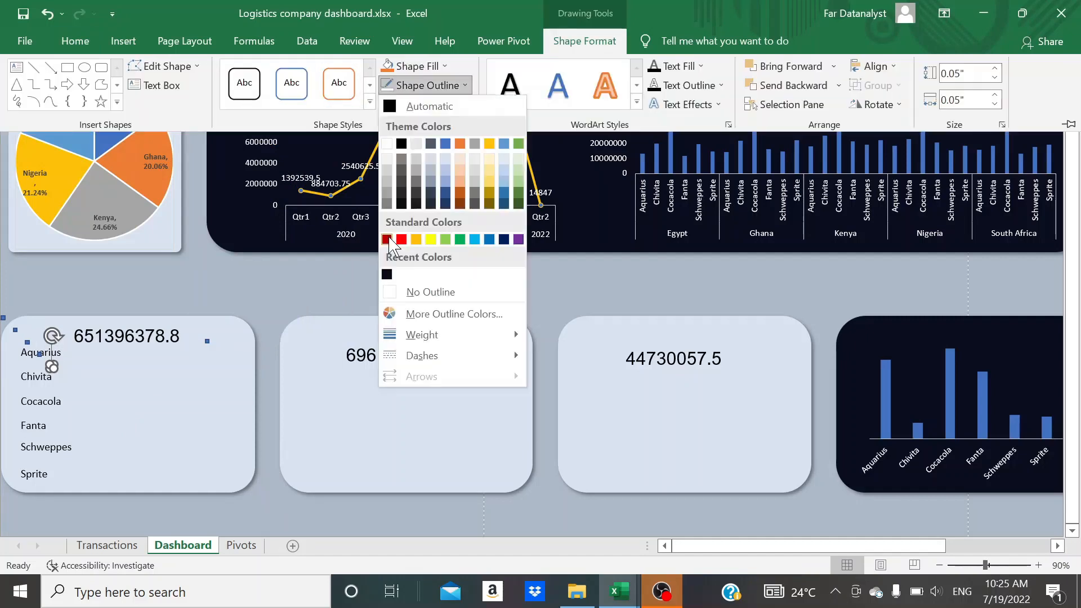
click(396, 289)
click(149, 406)
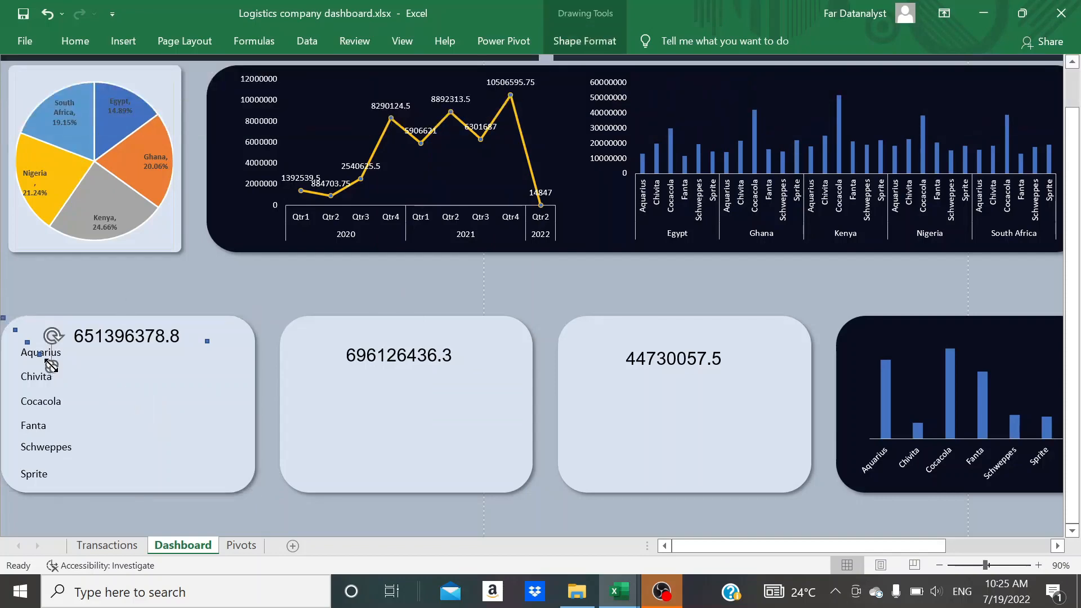
Move the orange square just in front of the Aquarius label as its colour marker
click(1038, 564)
click(1039, 564)
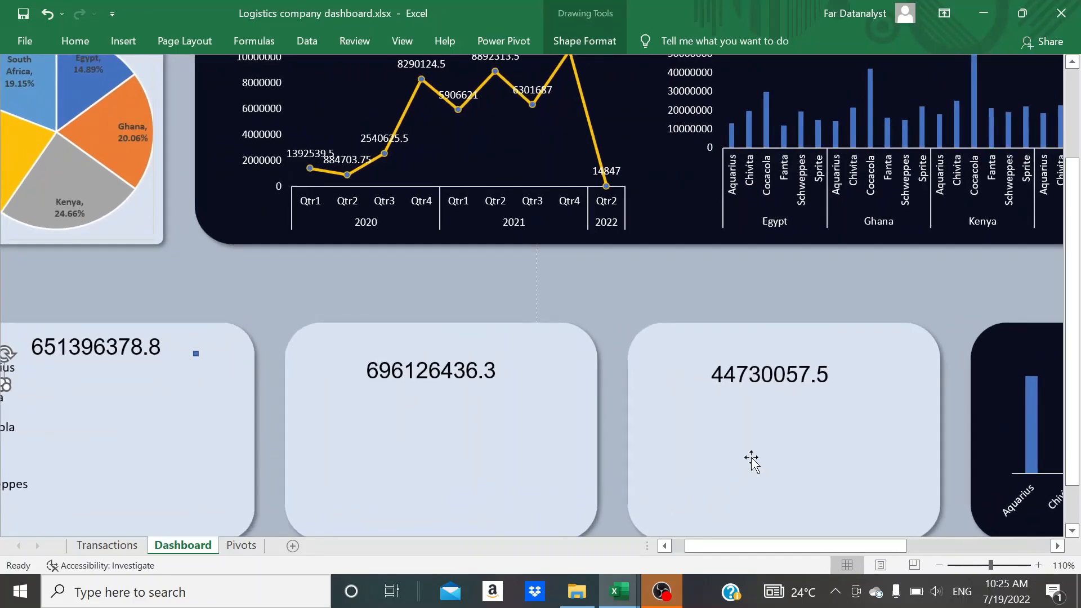
click(96, 403)
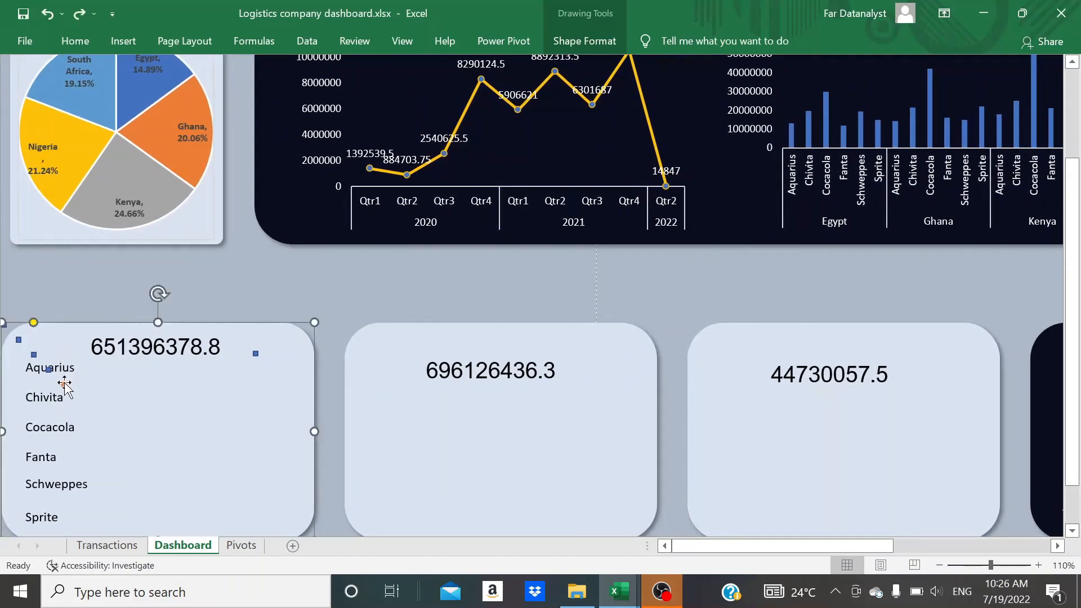
click(63, 356)
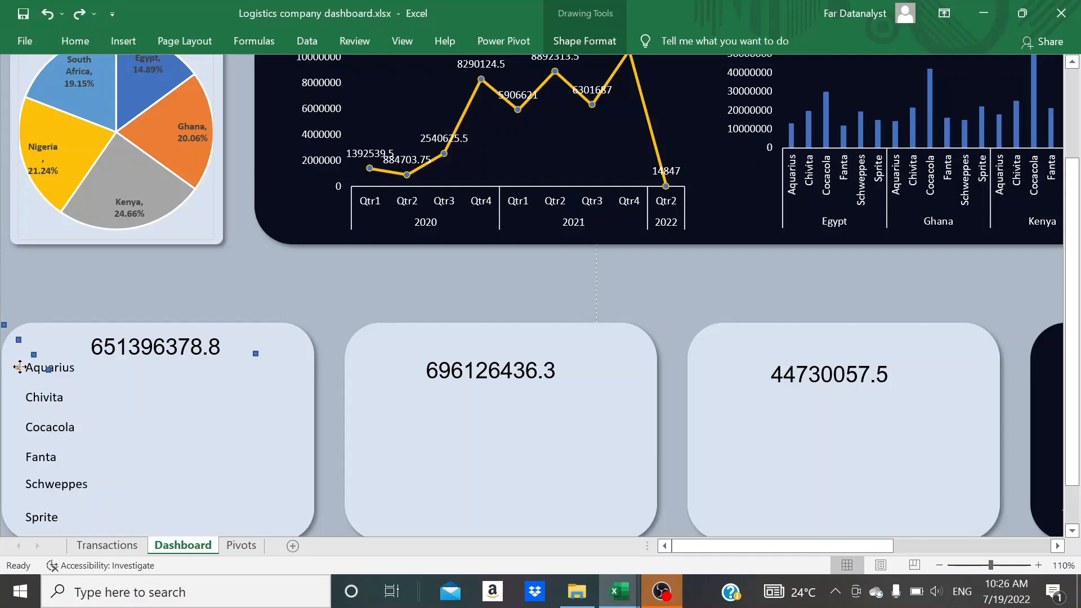
click(176, 405)
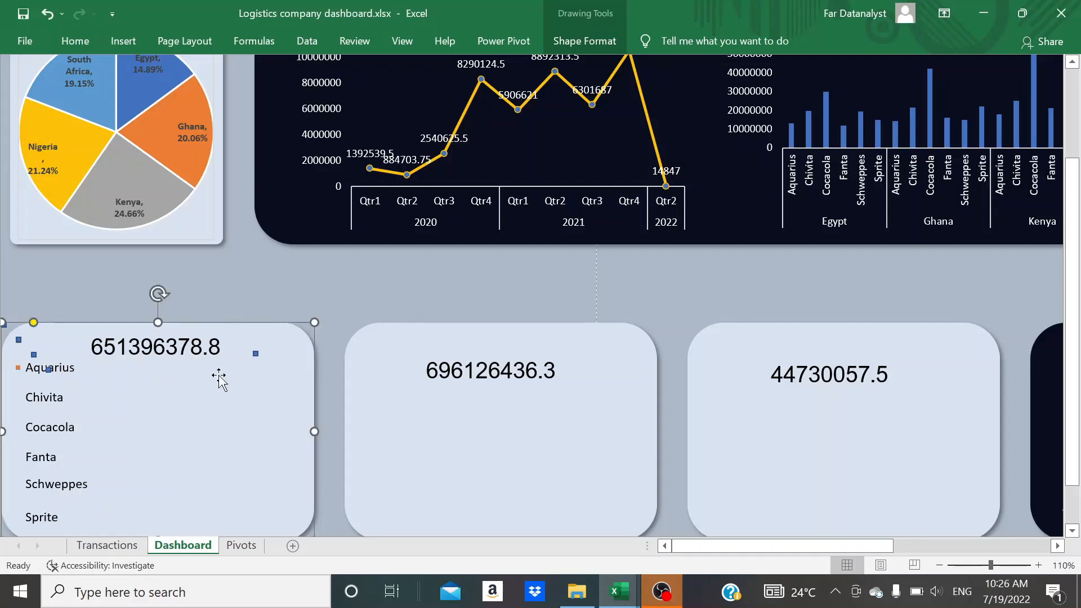
Fill the square beside the total cost figure with the darkest grey shade in the theme's white column
click(255, 351)
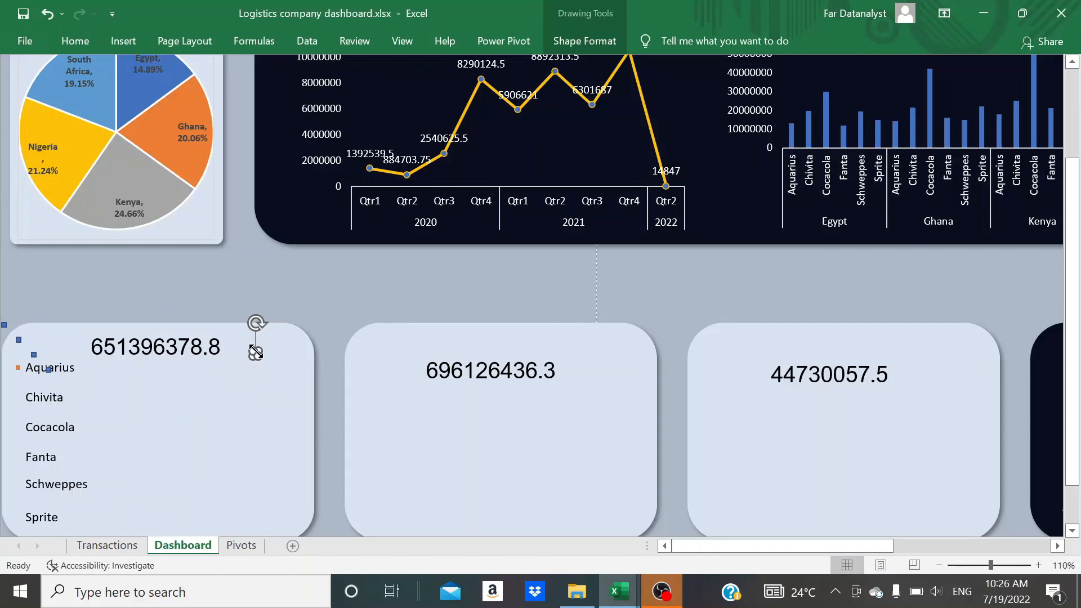
click(75, 41)
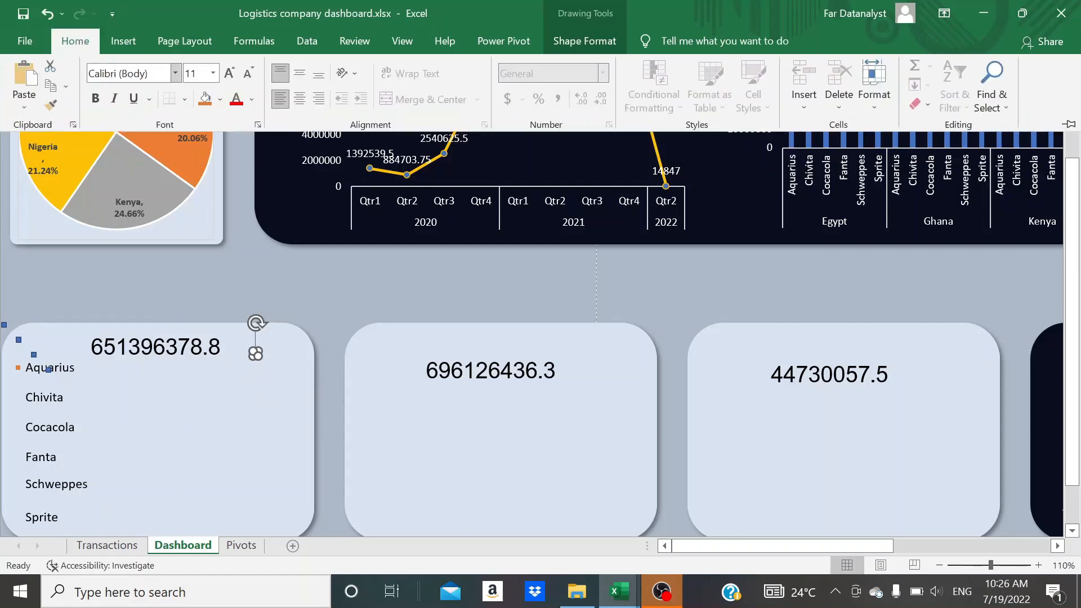
click(221, 99)
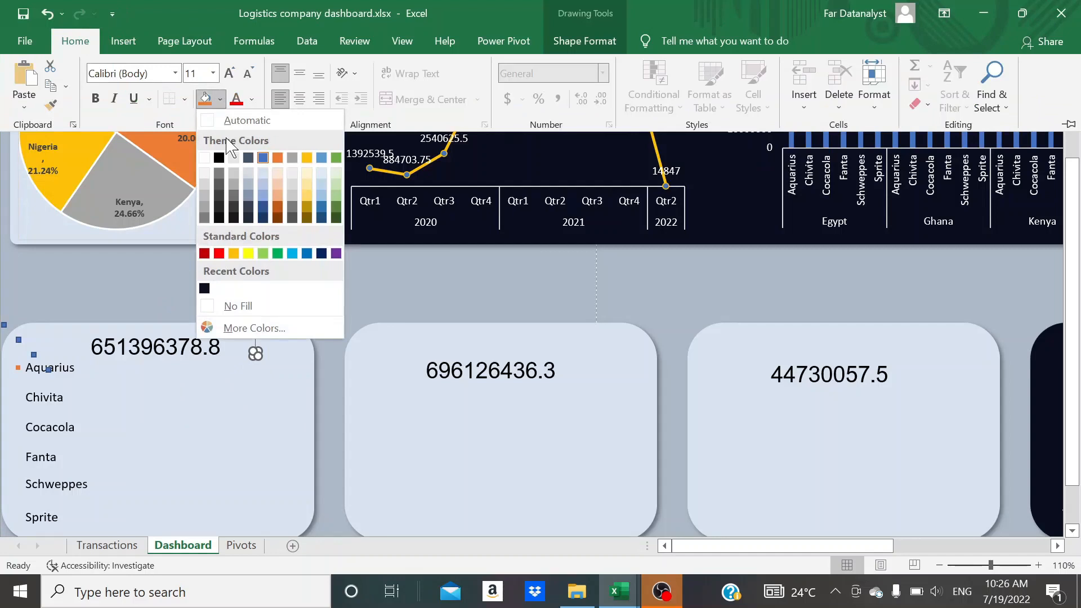
click(205, 218)
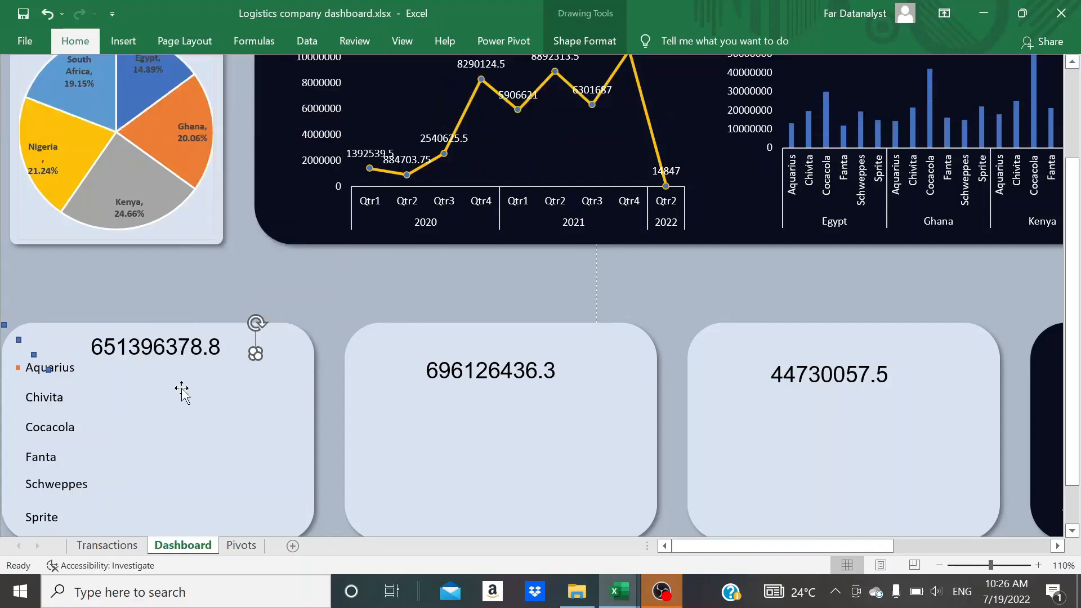
Remove the outline of the grey square beside the total cost figure
click(260, 386)
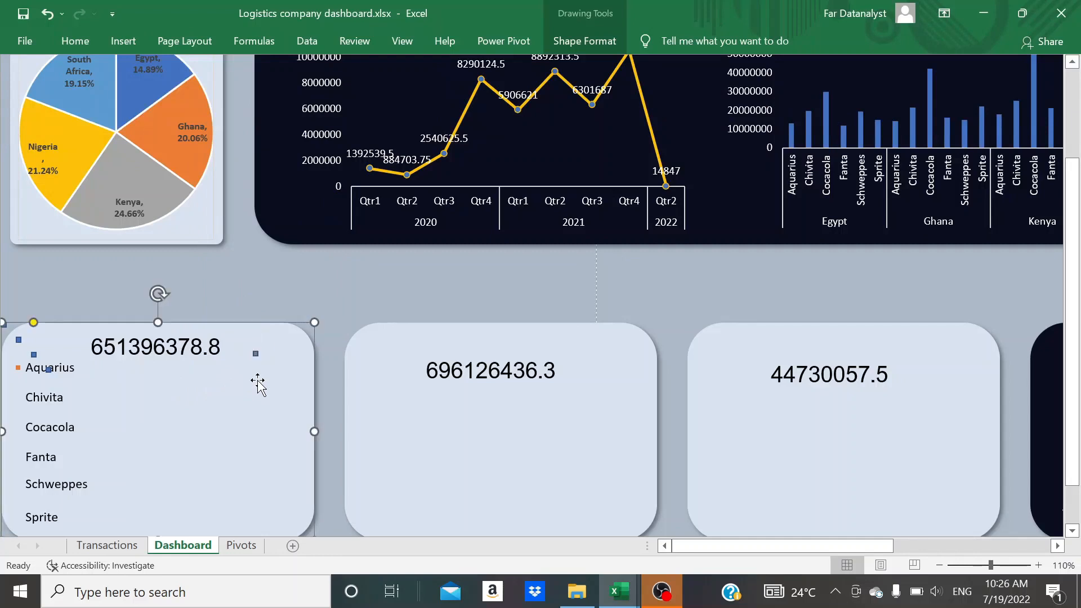
click(255, 354)
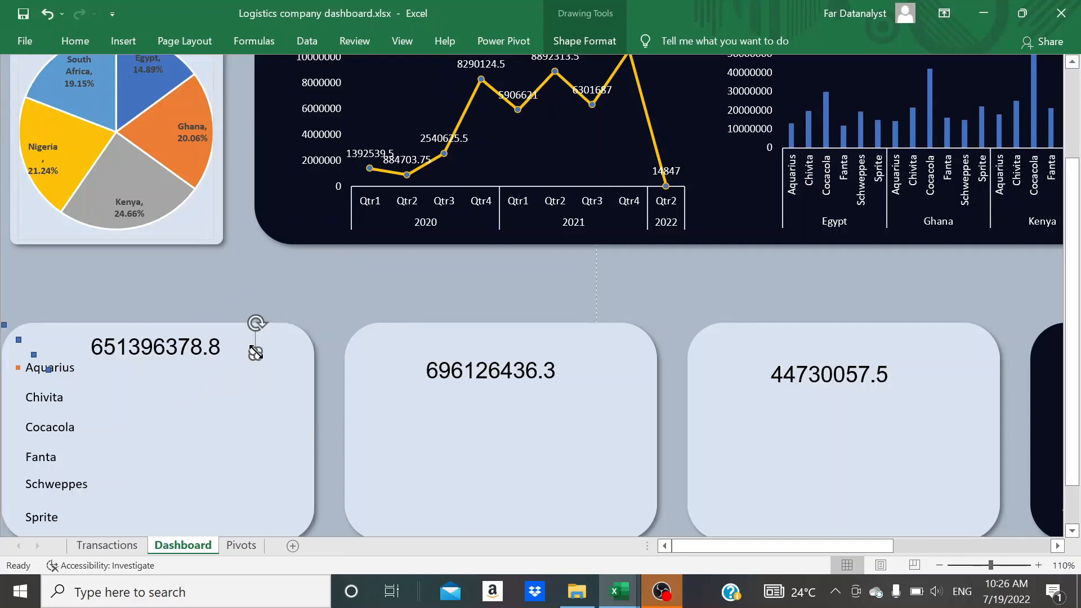
click(595, 40)
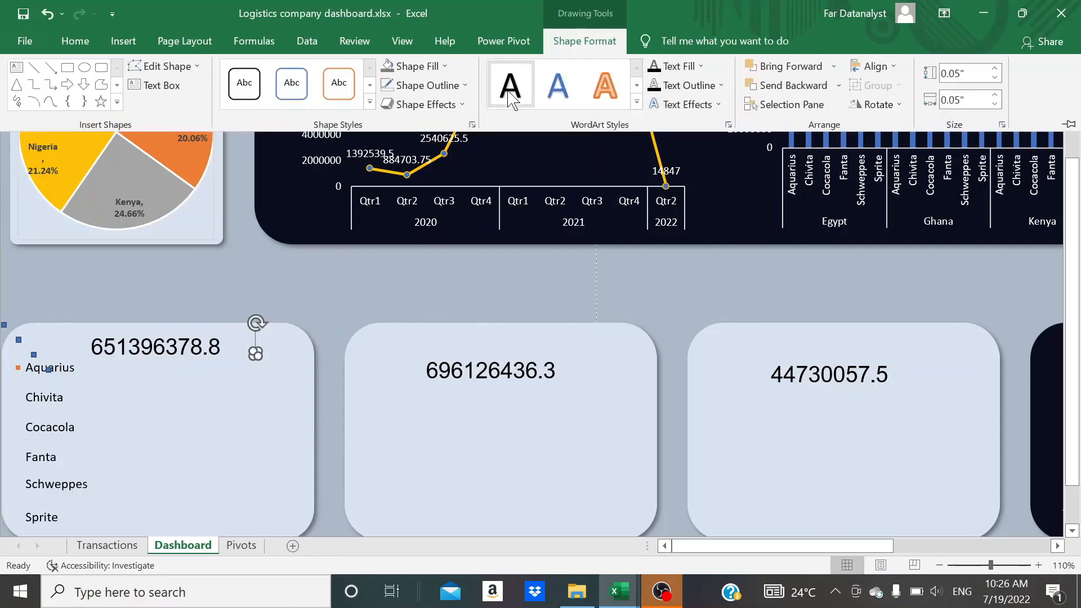
click(460, 85)
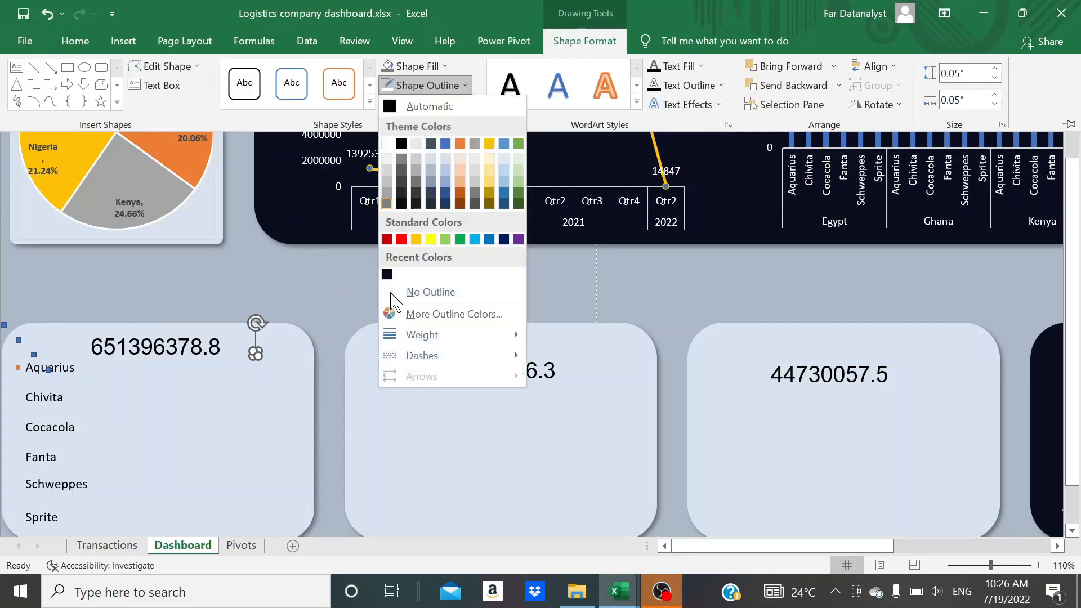
click(393, 293)
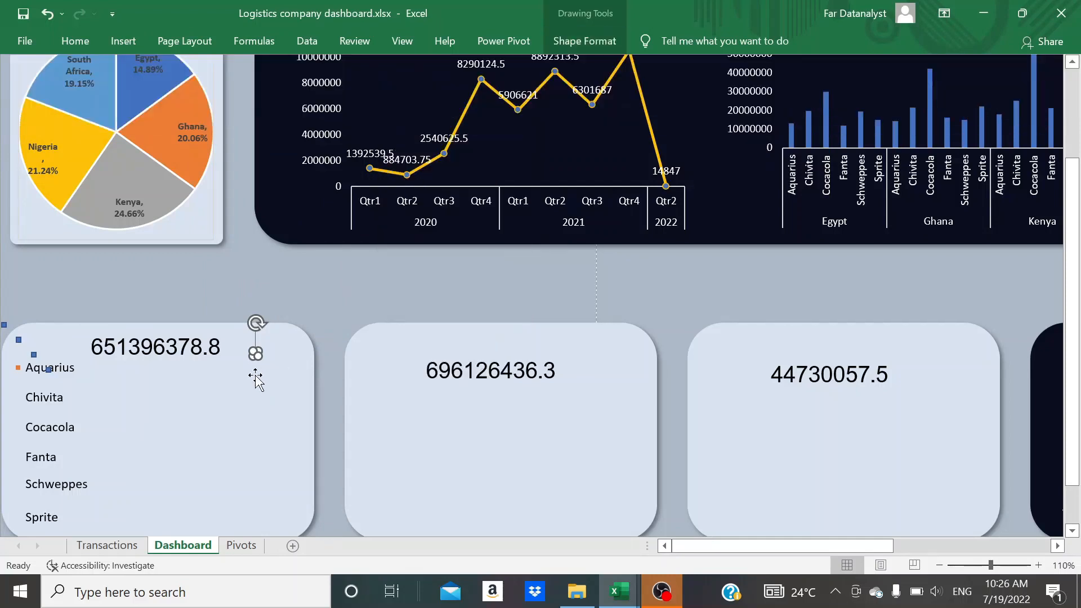
Move the grey square just in front of the Chivita label as its colour marker
click(255, 375)
drag(255, 353, 97, 394)
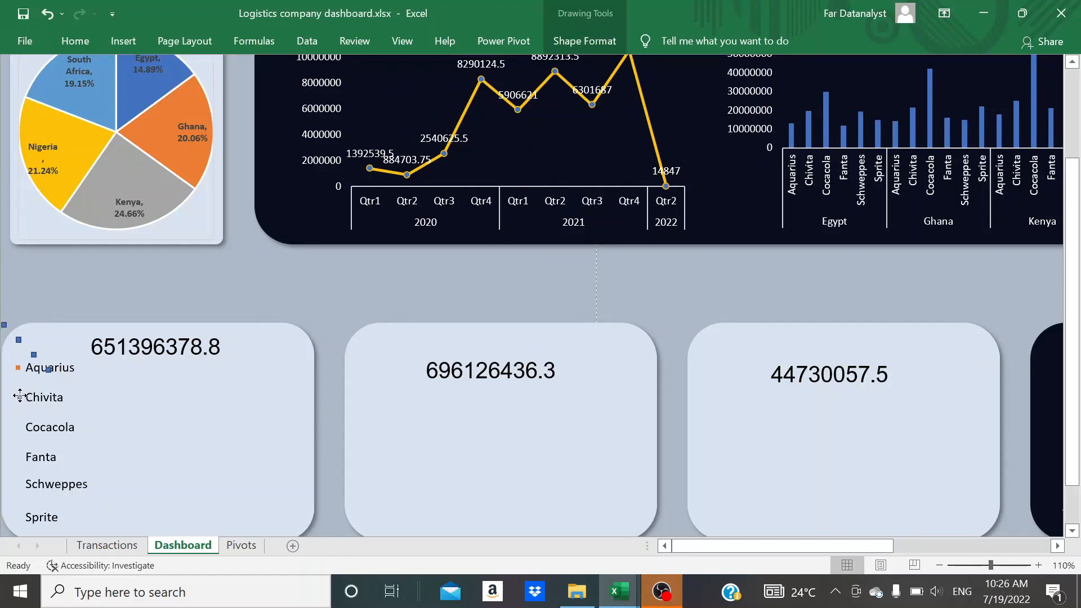
drag(19, 396, 17, 398)
click(152, 418)
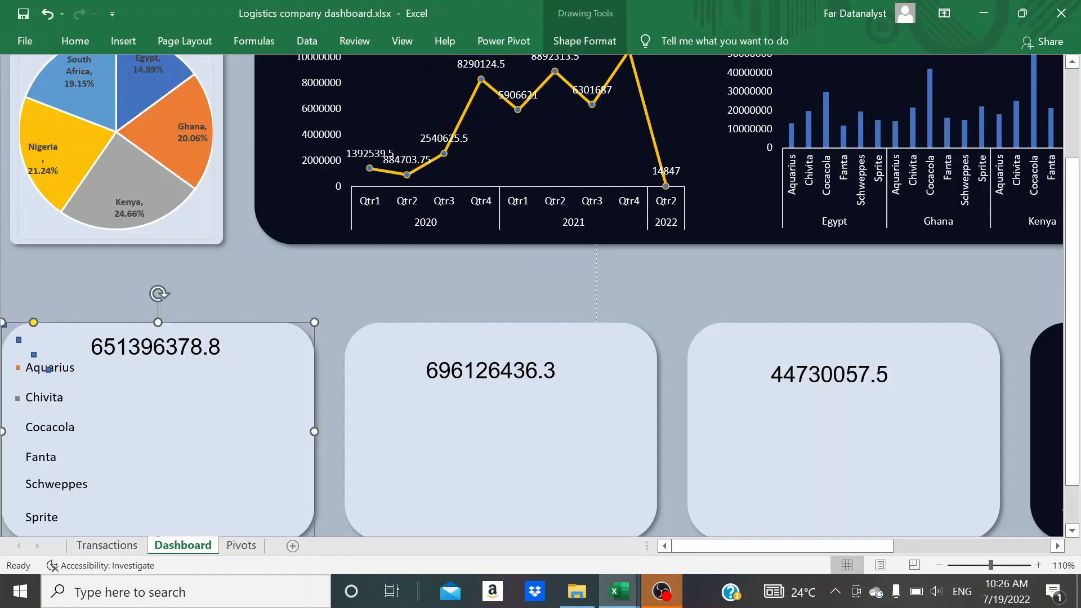
Fill the blue square overlapping the Aquarius label with the second-darkest shade of theme green
click(49, 371)
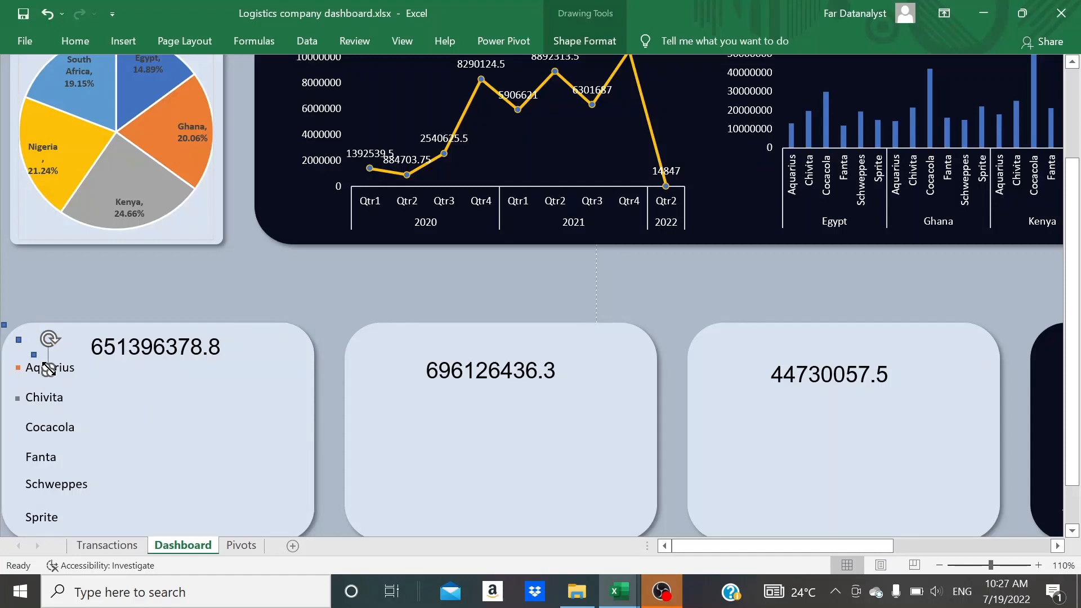
click(75, 39)
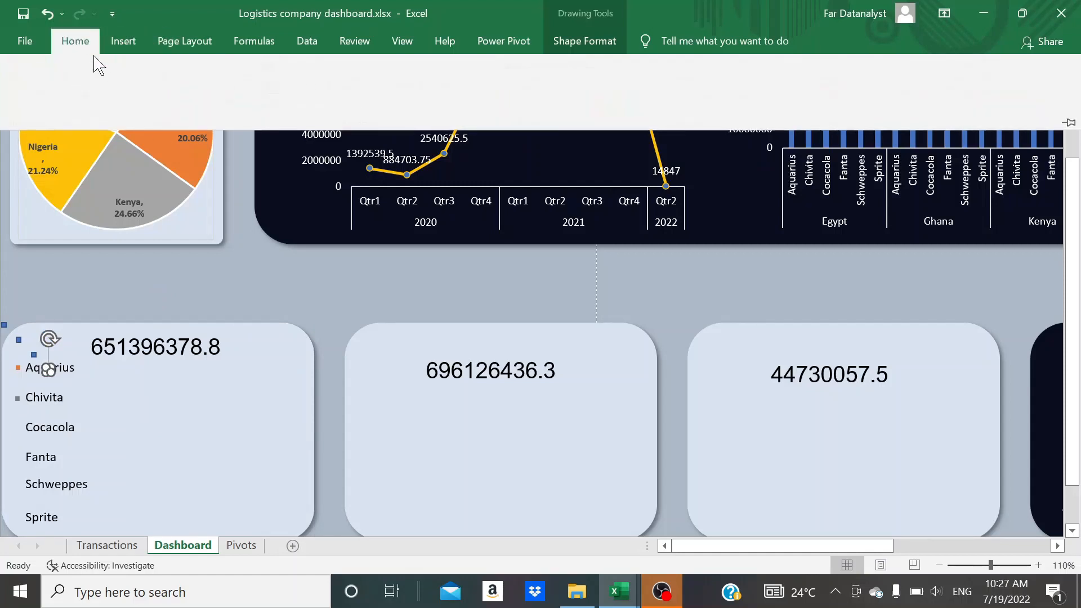
click(220, 100)
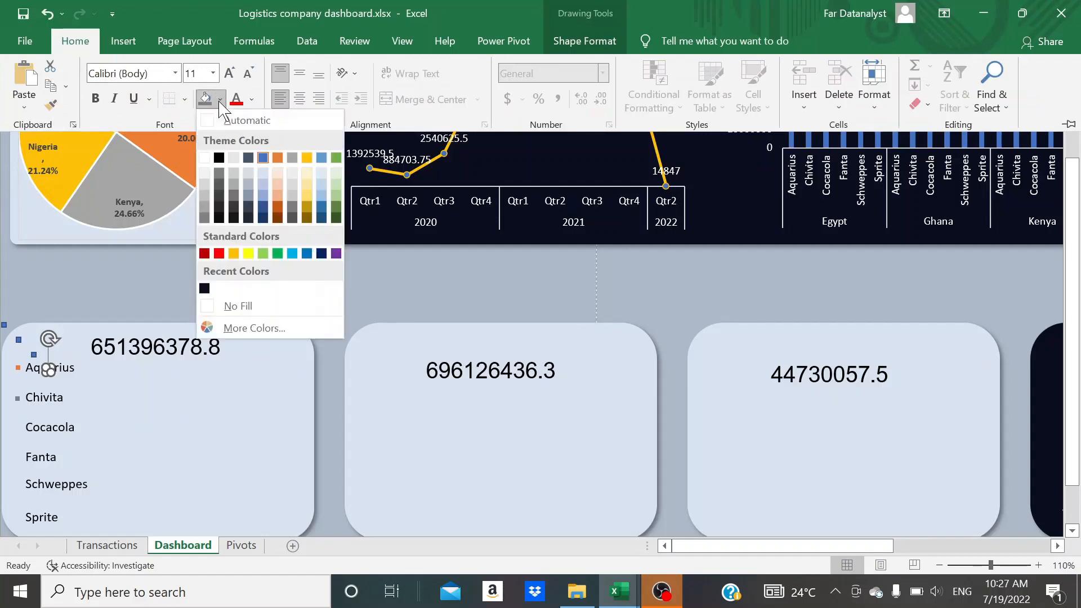
click(336, 207)
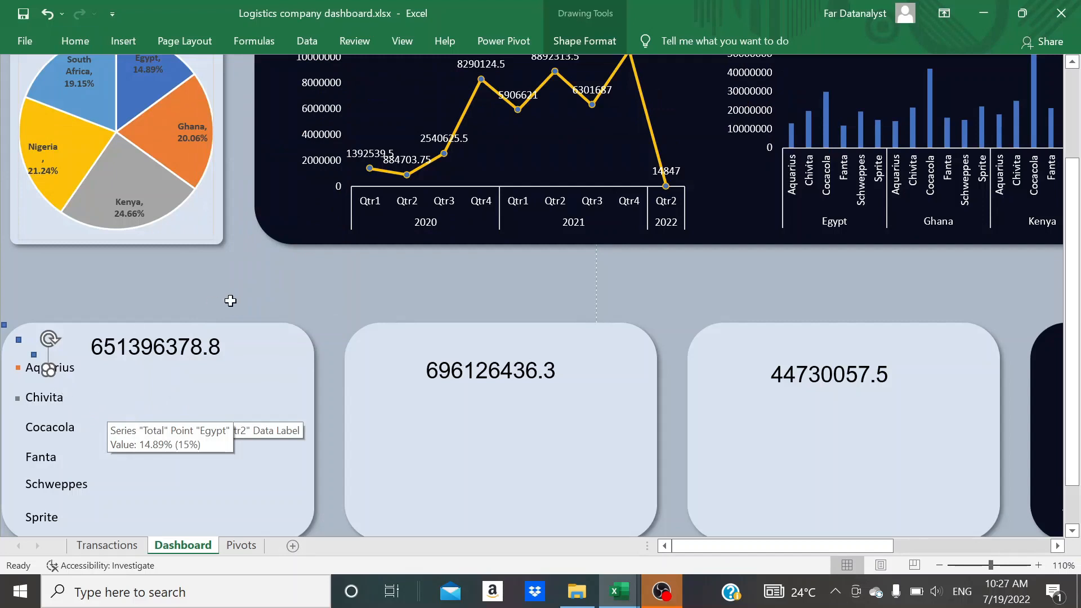
Remove the green square's outline and move it just in front of the Cocacola label as its marker
click(585, 41)
click(464, 85)
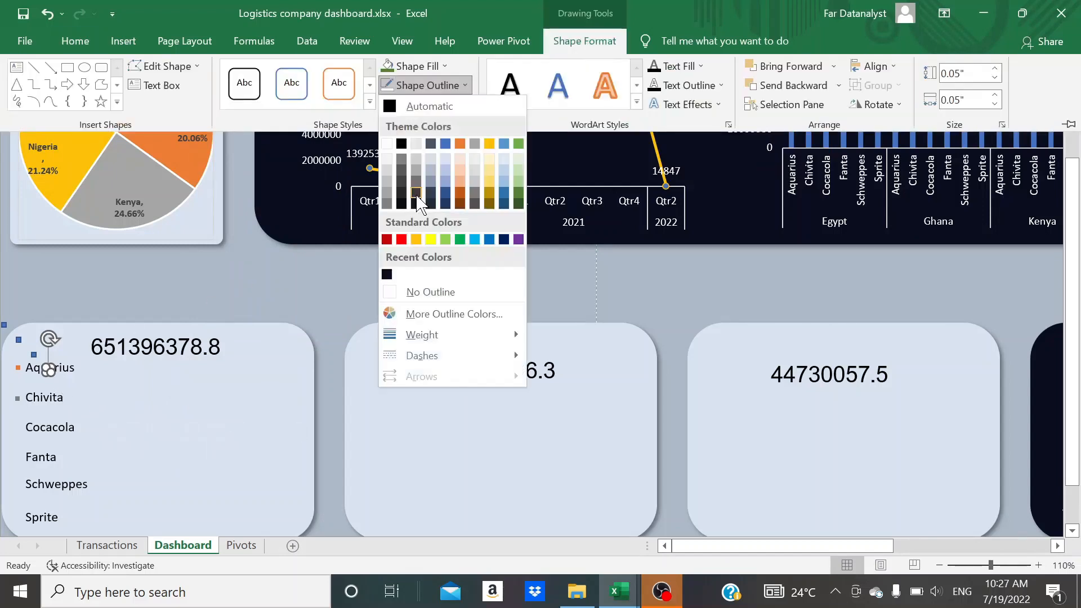
click(394, 294)
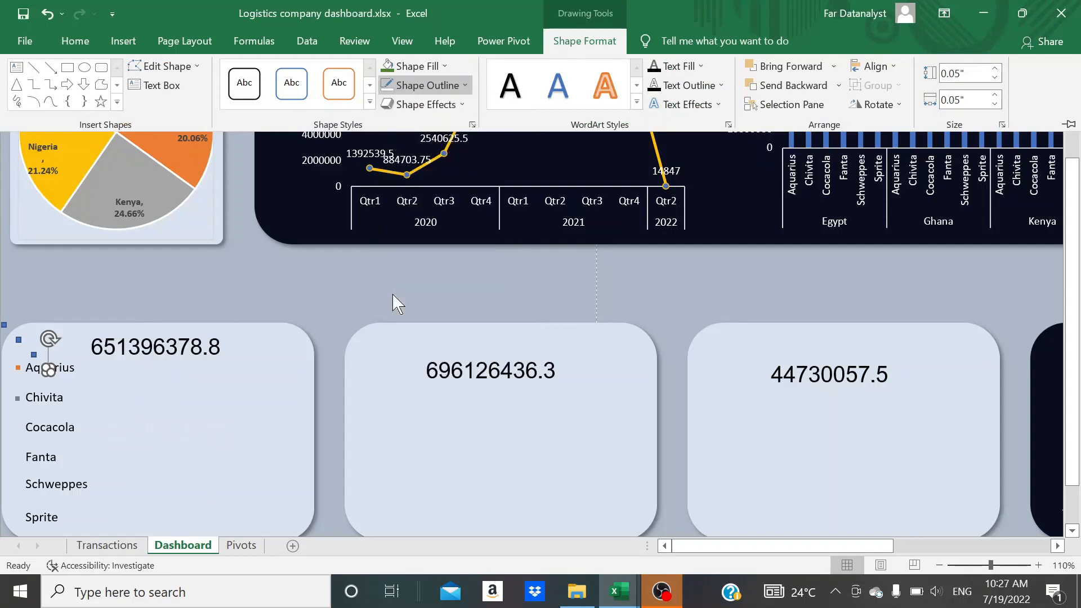
key(ctrl+F1)
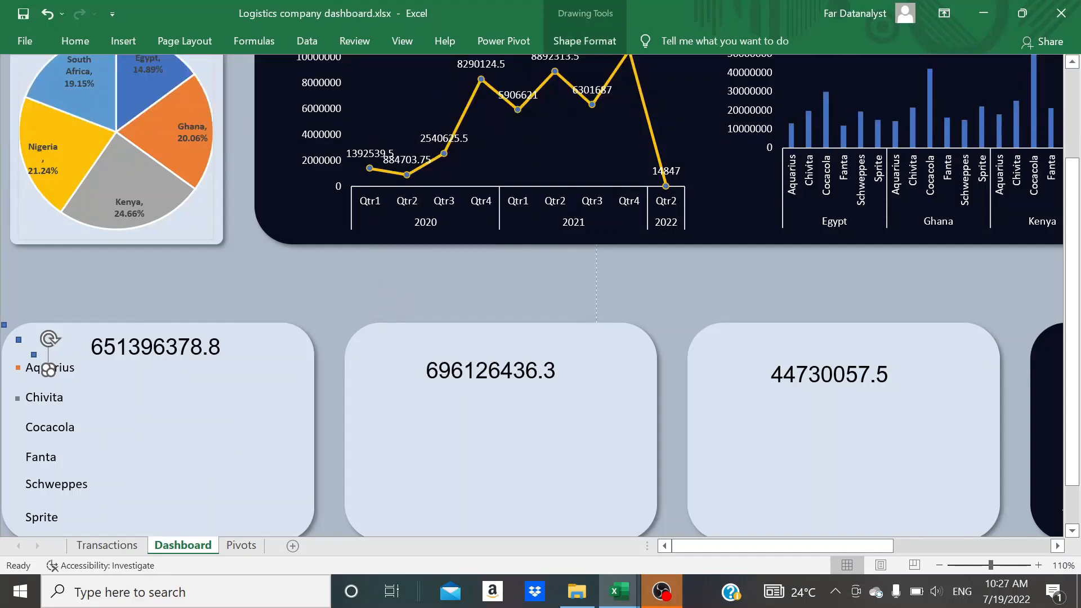
click(111, 399)
drag(46, 371, 31, 379)
Fill the square just above the Aquarius label with the second-darkest theme blue and move it in front of the Fanta label
click(34, 354)
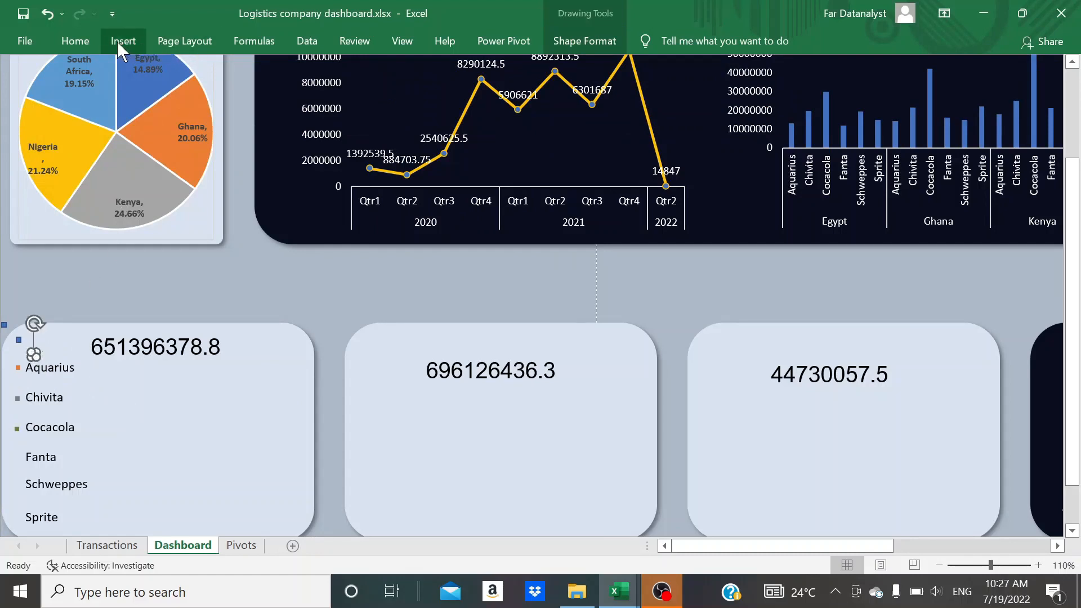
click(82, 41)
click(220, 100)
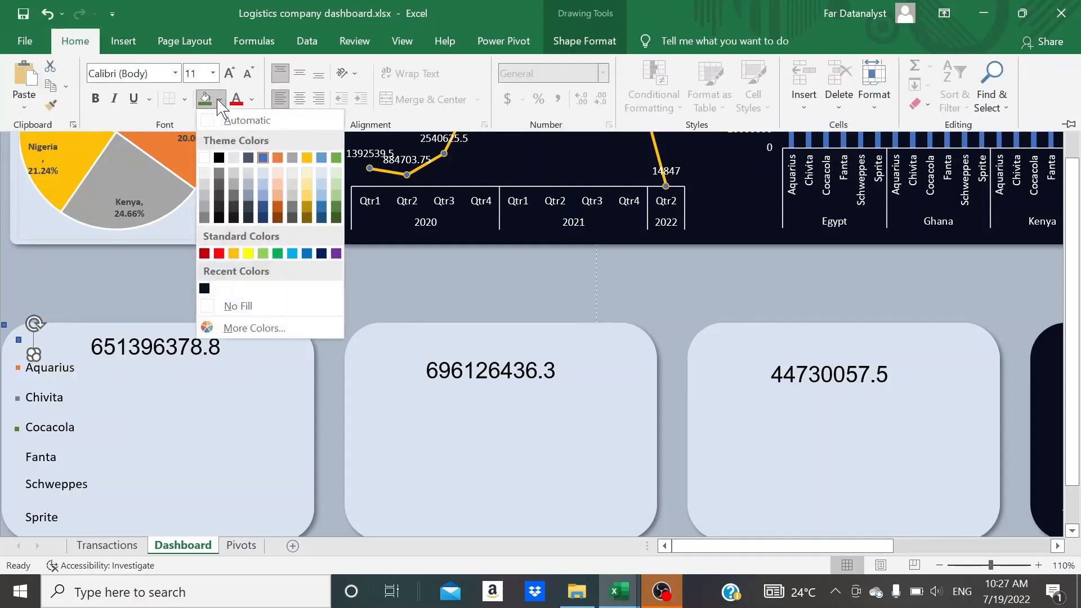
click(263, 208)
click(106, 393)
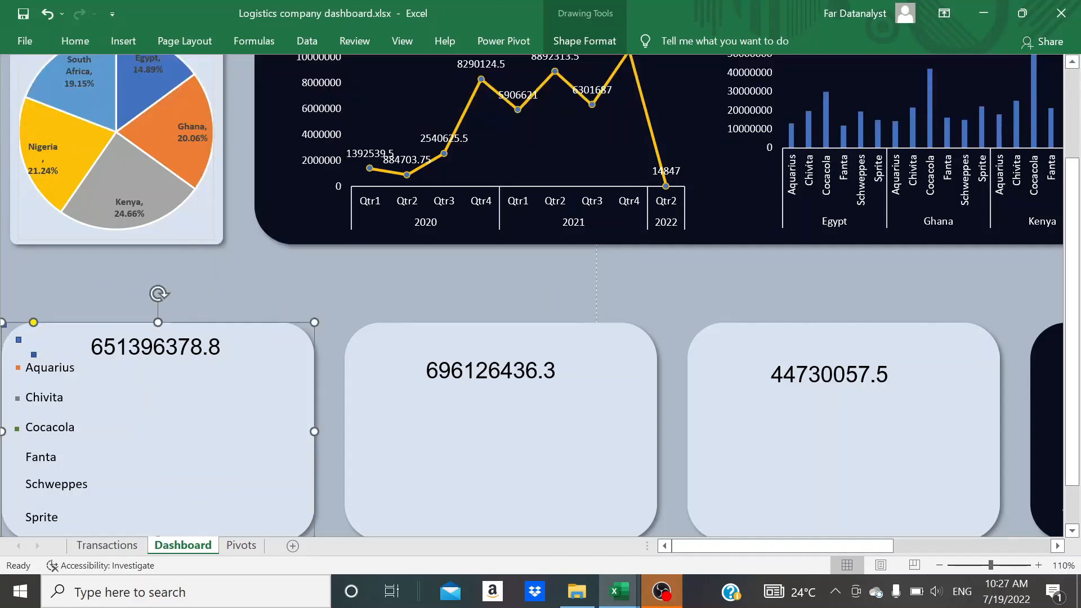
drag(34, 355, 18, 457)
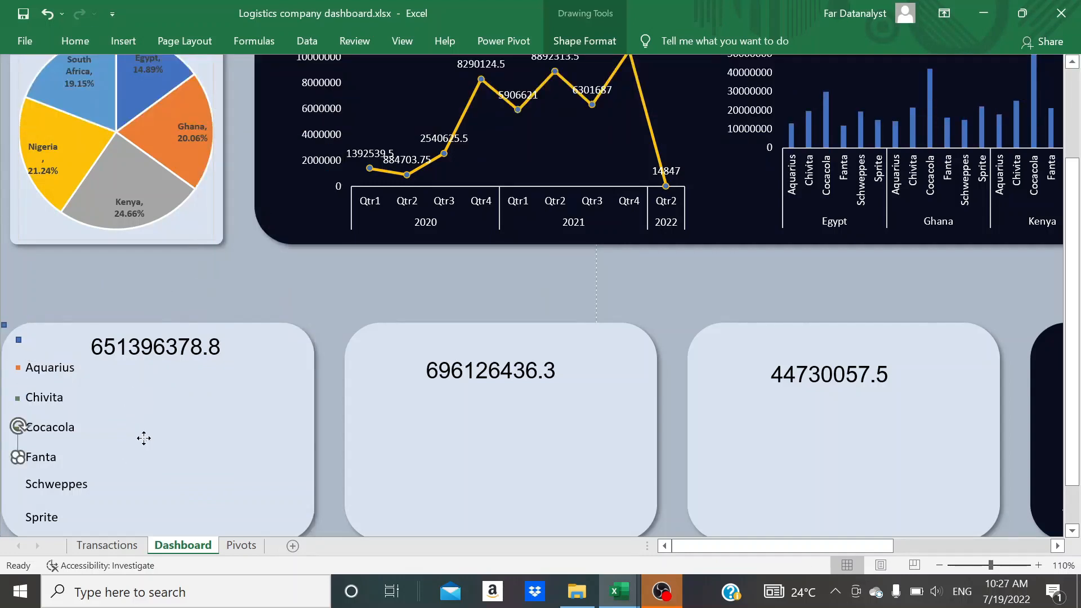
Remove the outline of the remaining blue square inside the total cost card and fill it with standard yellow
click(18, 340)
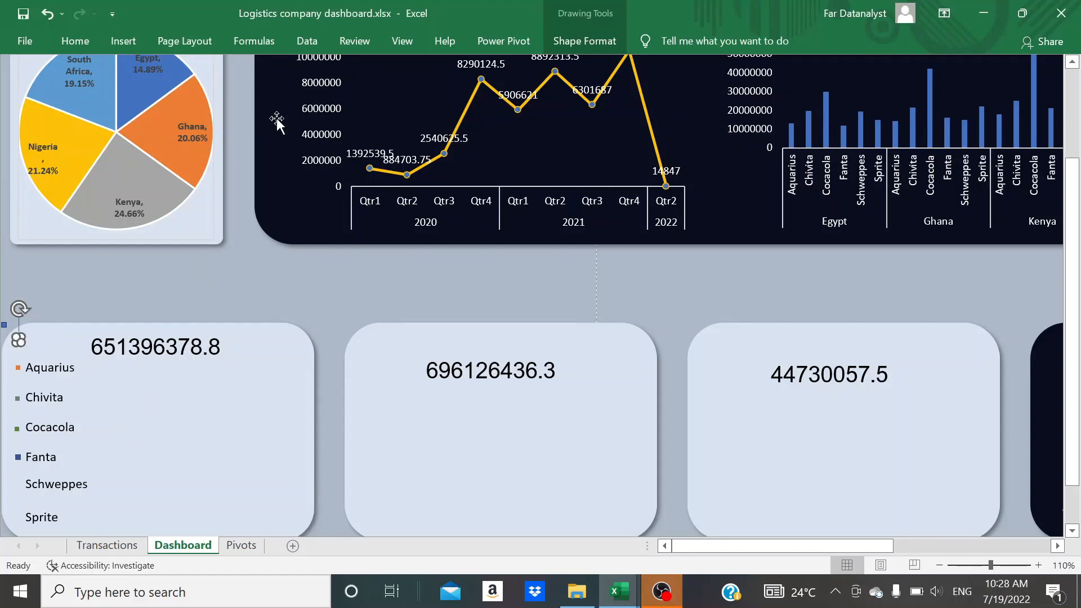
click(597, 45)
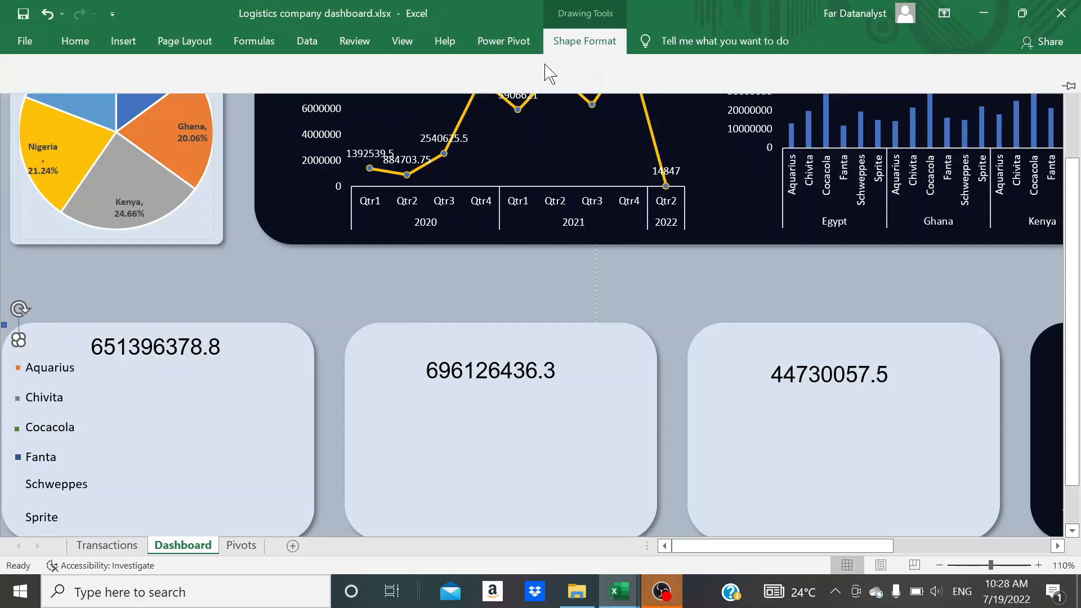
click(463, 86)
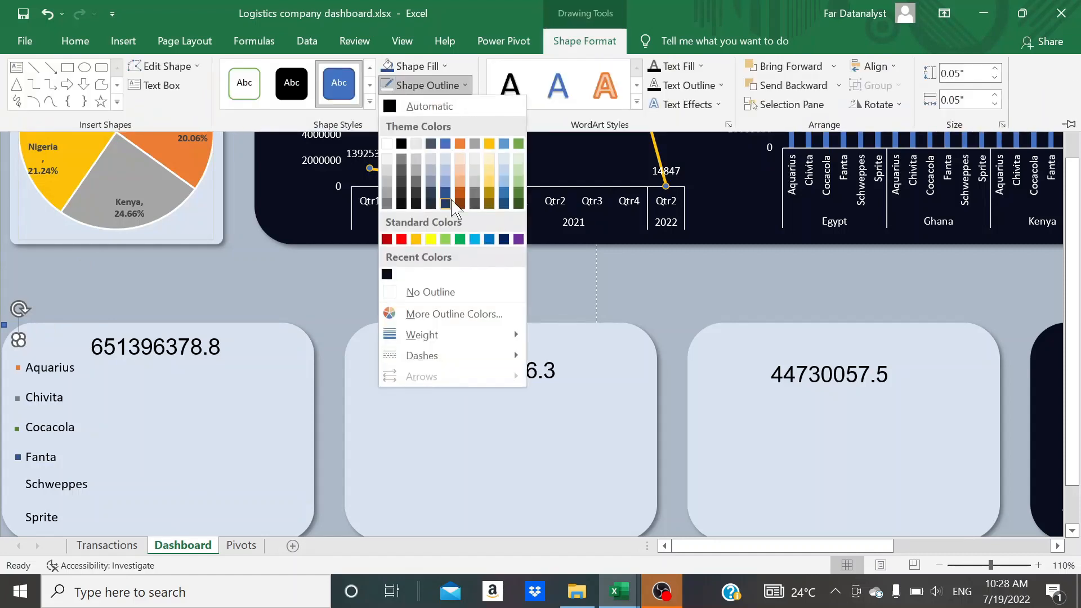
click(429, 291)
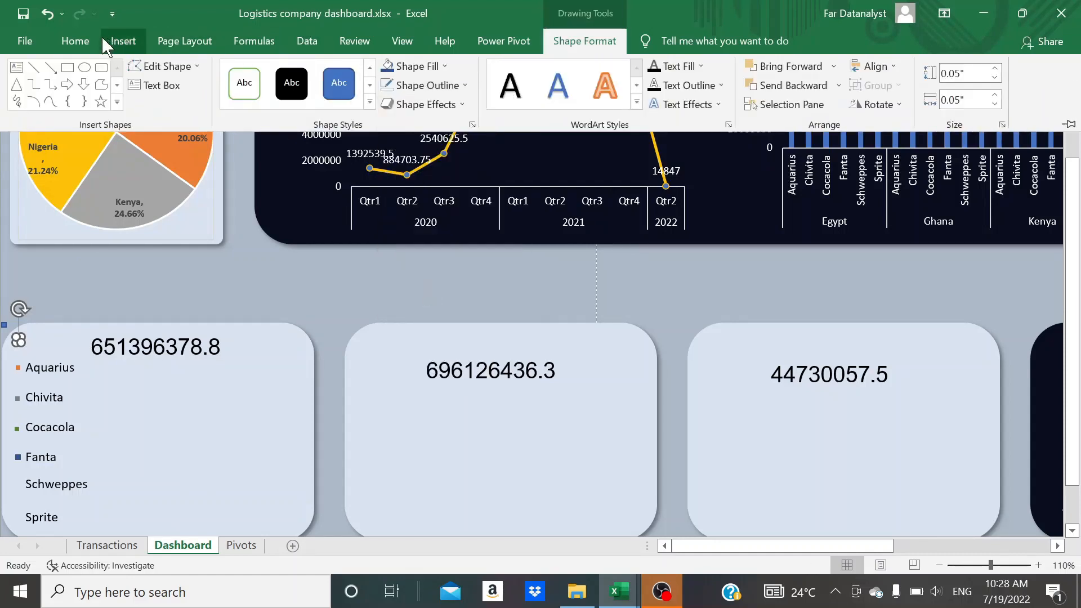
click(89, 44)
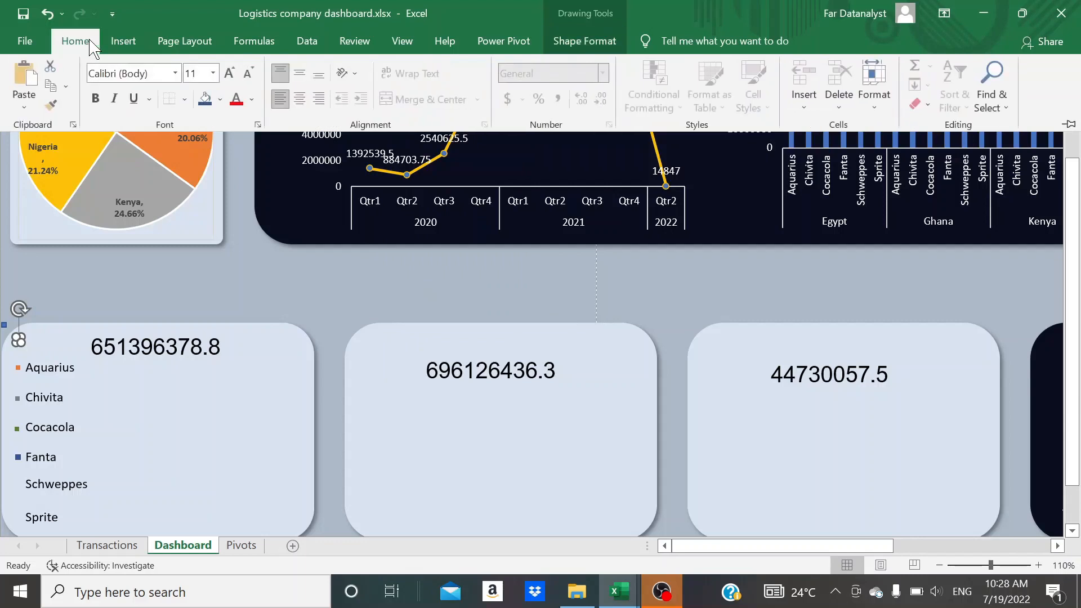
click(220, 99)
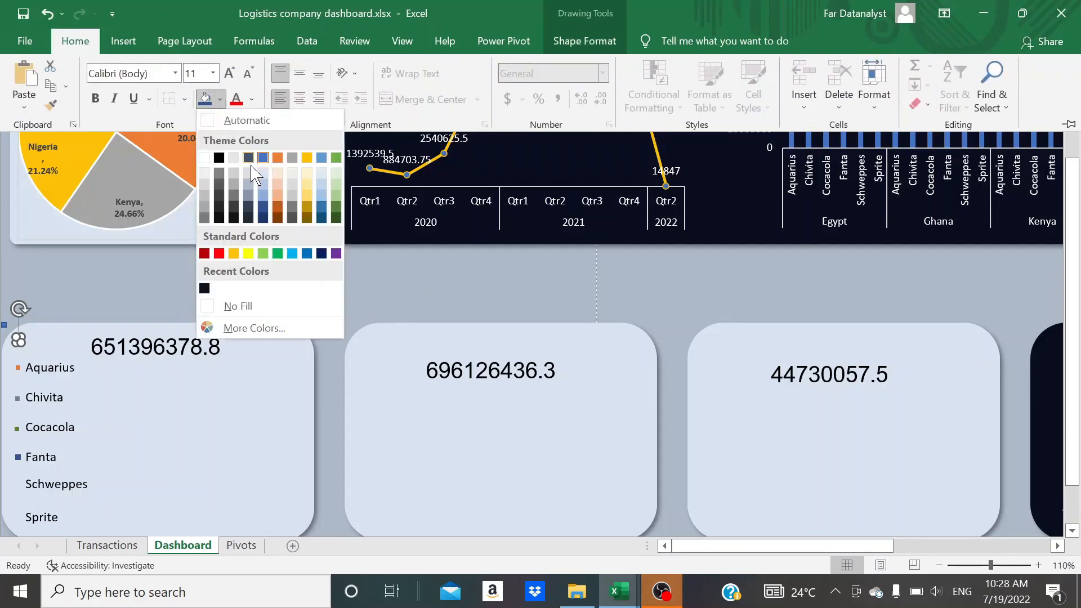
click(248, 253)
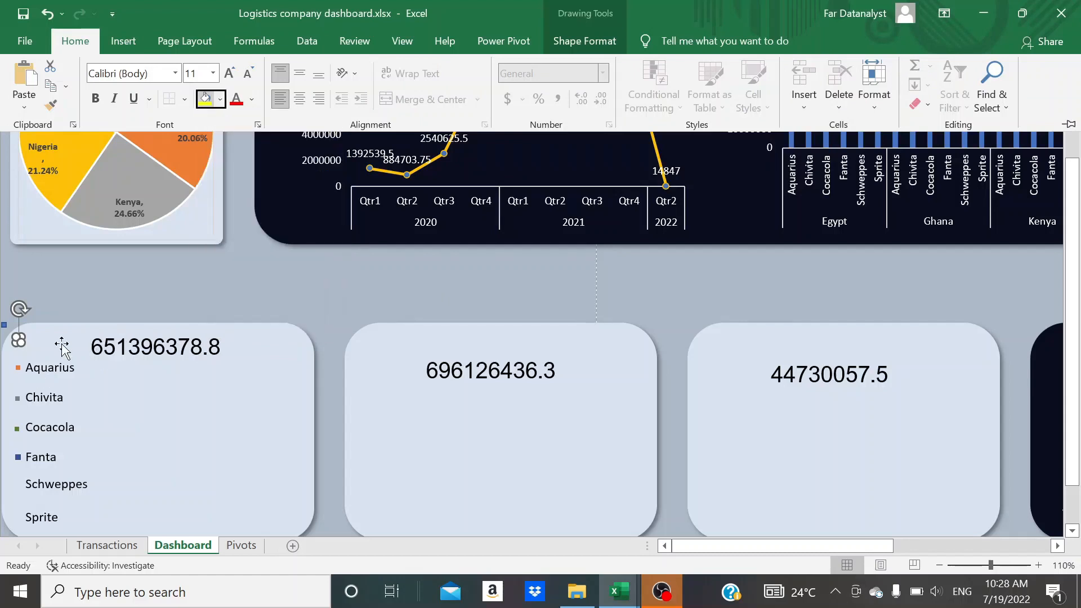
Move the yellow square just in front of the Schweppes label as its colour marker
click(62, 346)
click(62, 346)
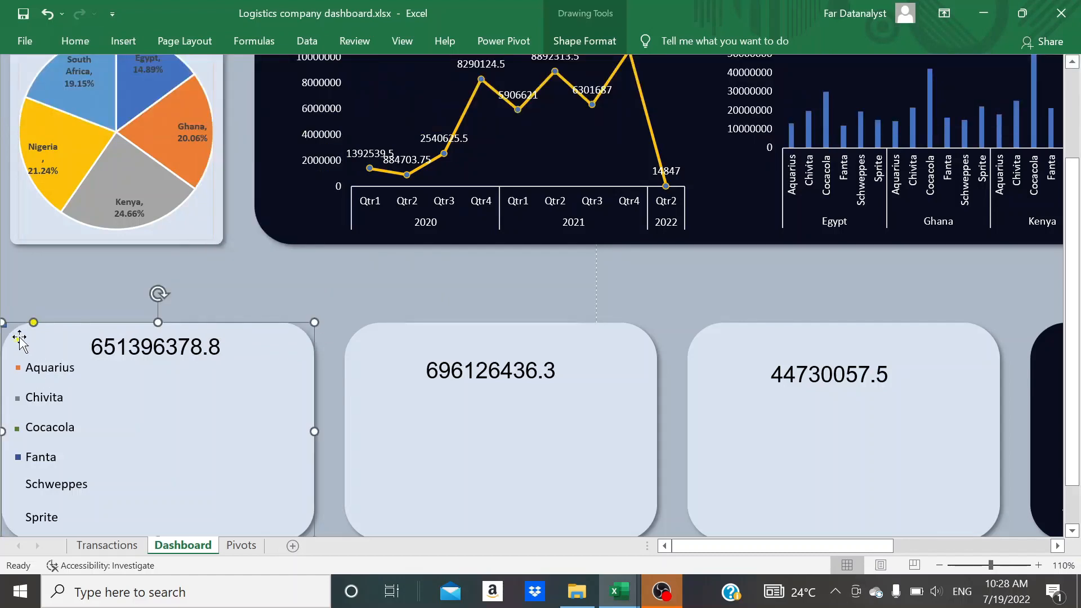
drag(18, 340, 18, 483)
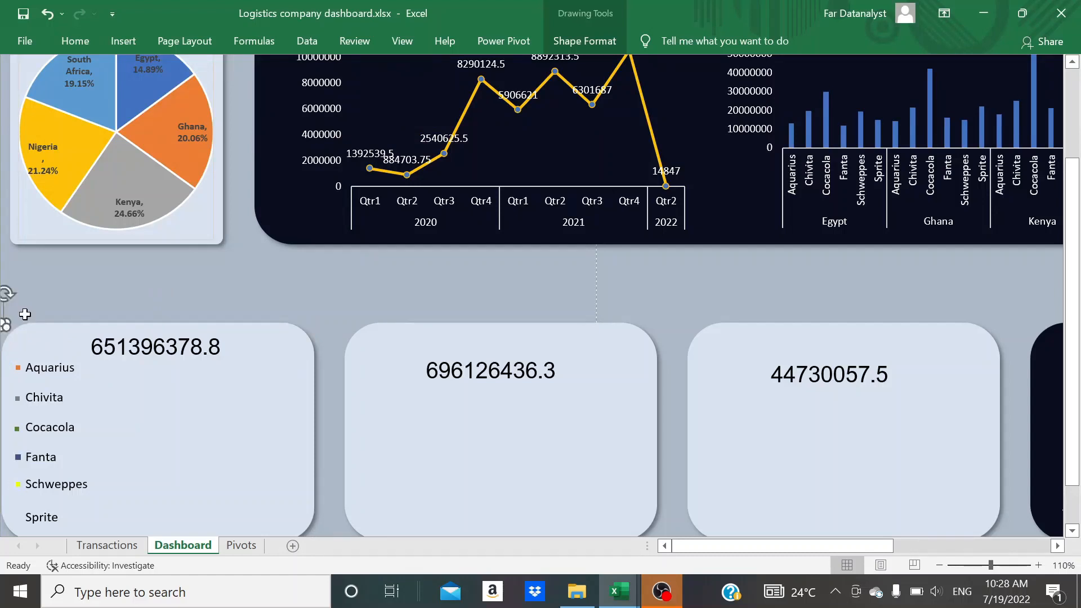
Bring the last blue square from the card's corner to below the total cost figure and fill it with standard purple
click(5, 307)
click(150, 403)
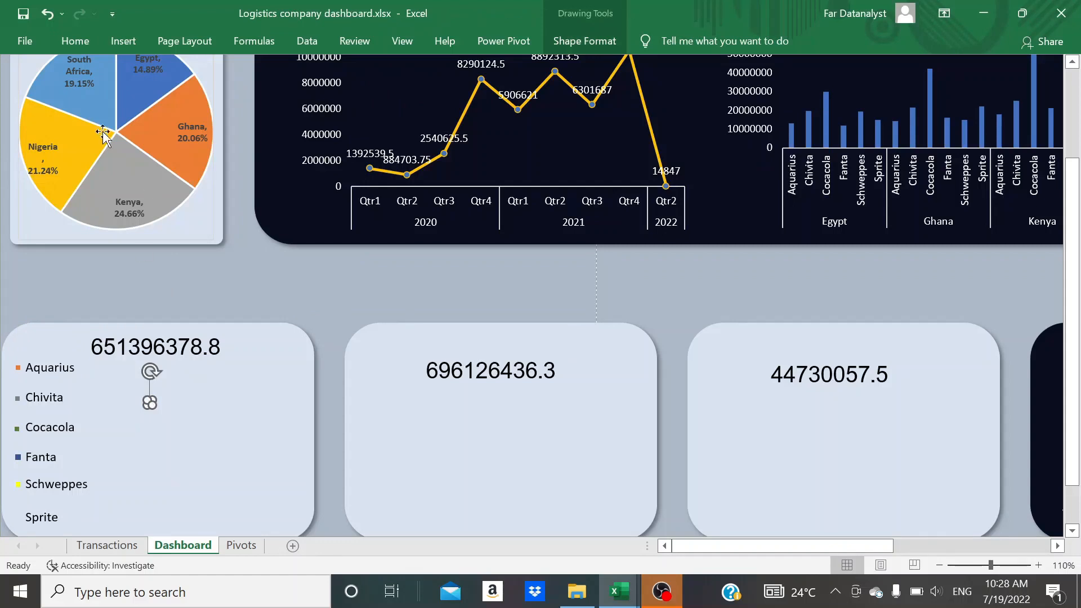
click(77, 45)
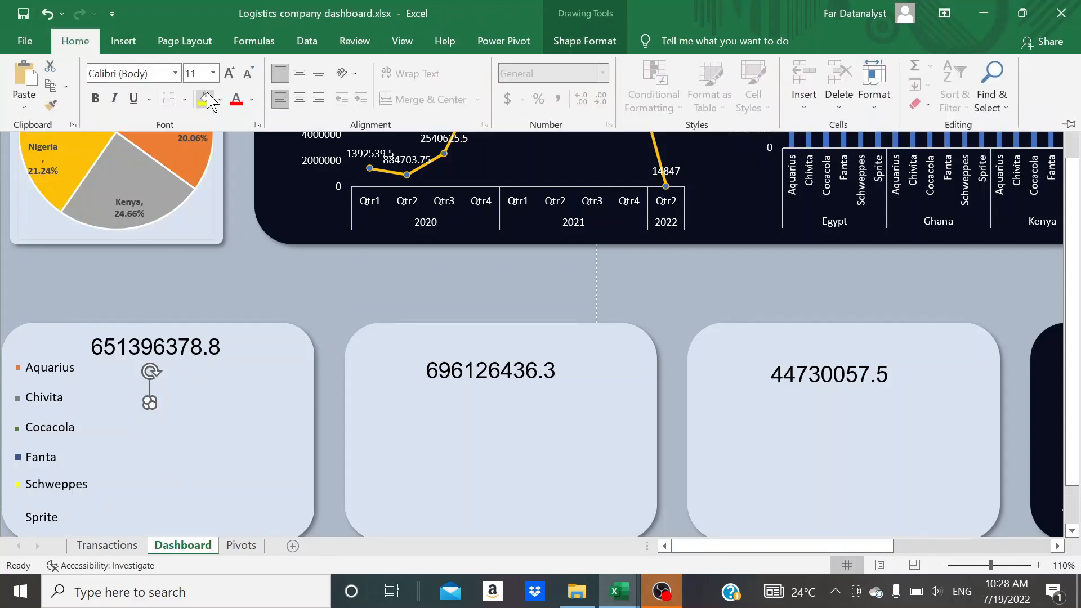
click(221, 101)
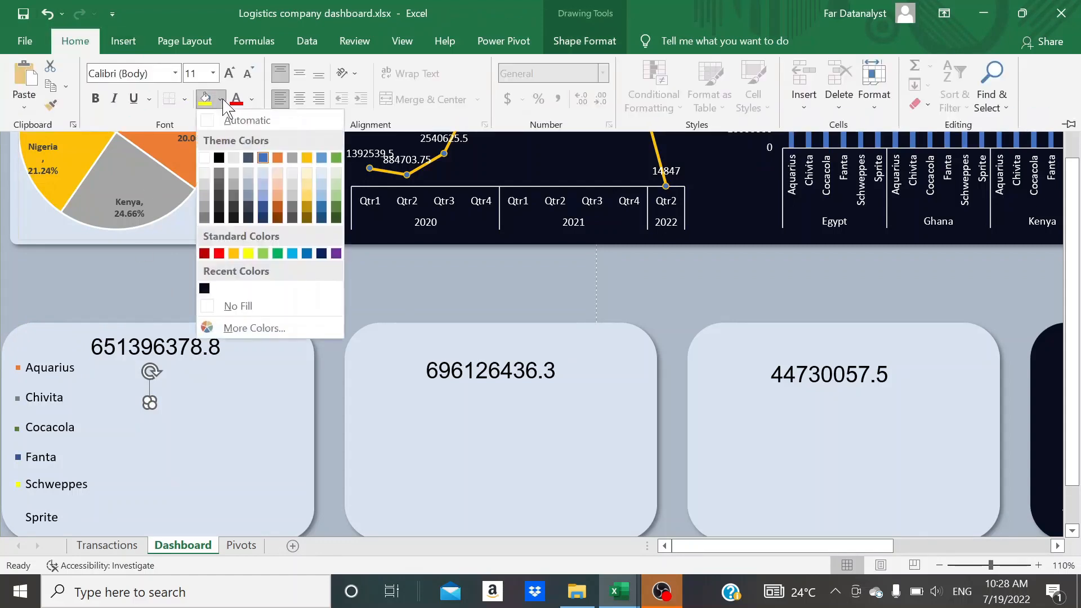
click(336, 254)
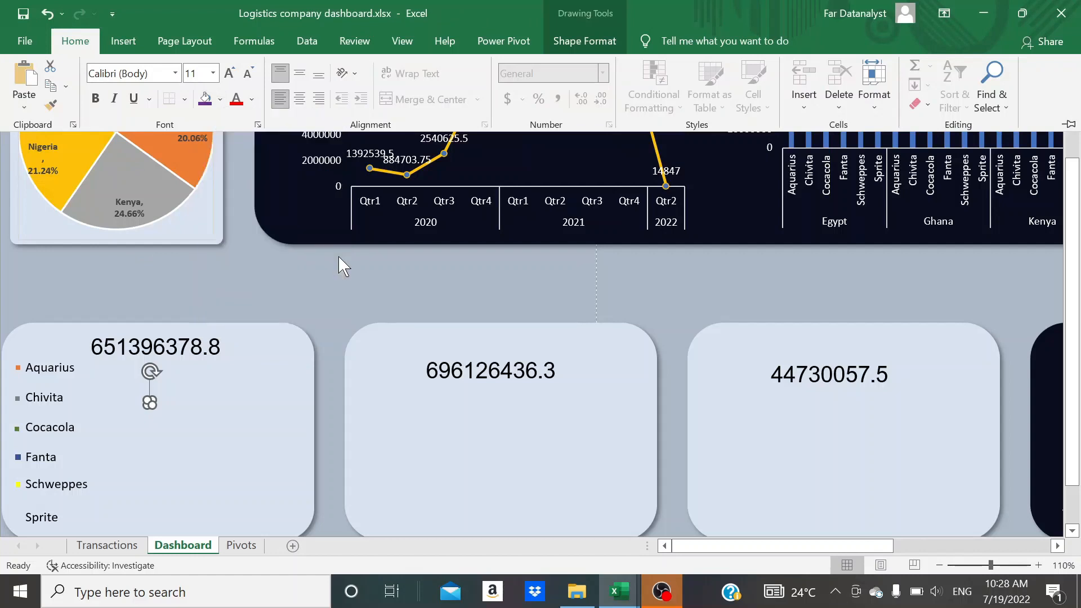
Remove the purple square's outline and move it just in front of the Sprite label as its marker
click(583, 45)
click(464, 85)
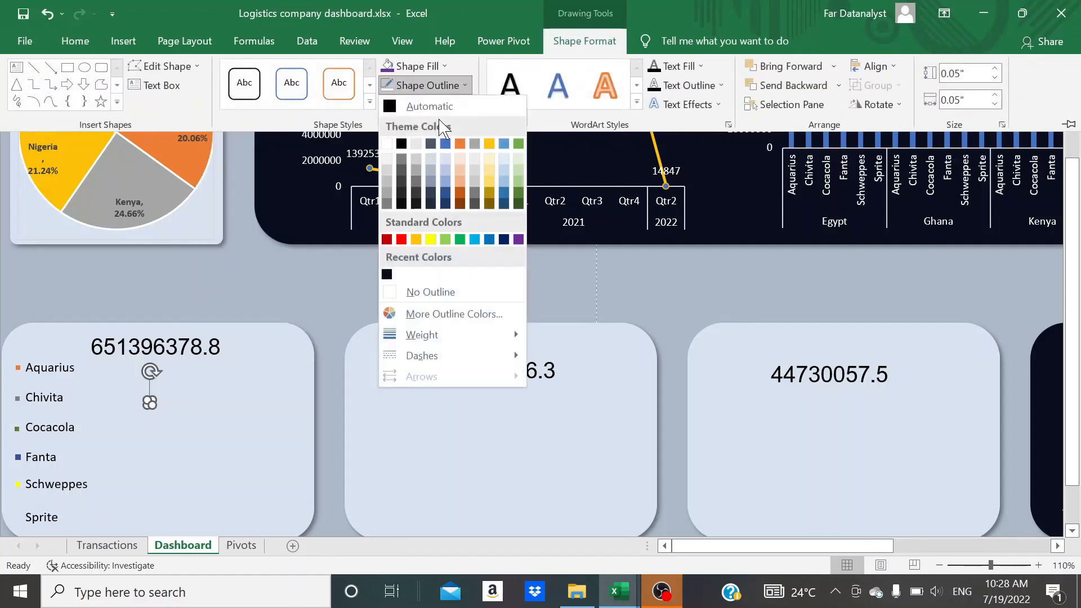
click(402, 291)
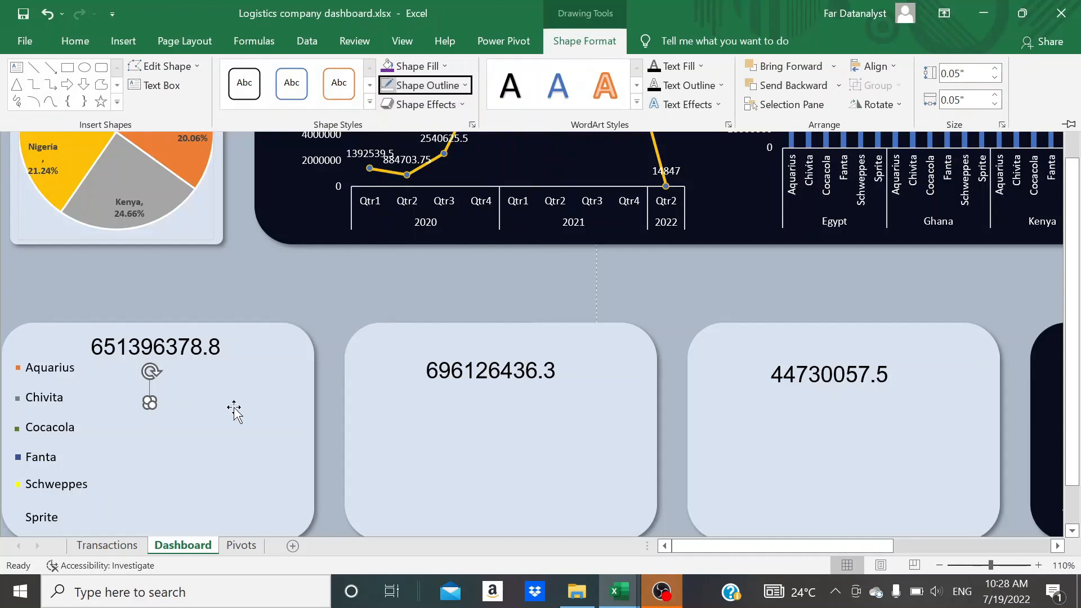
key(ctrl+F1)
click(234, 408)
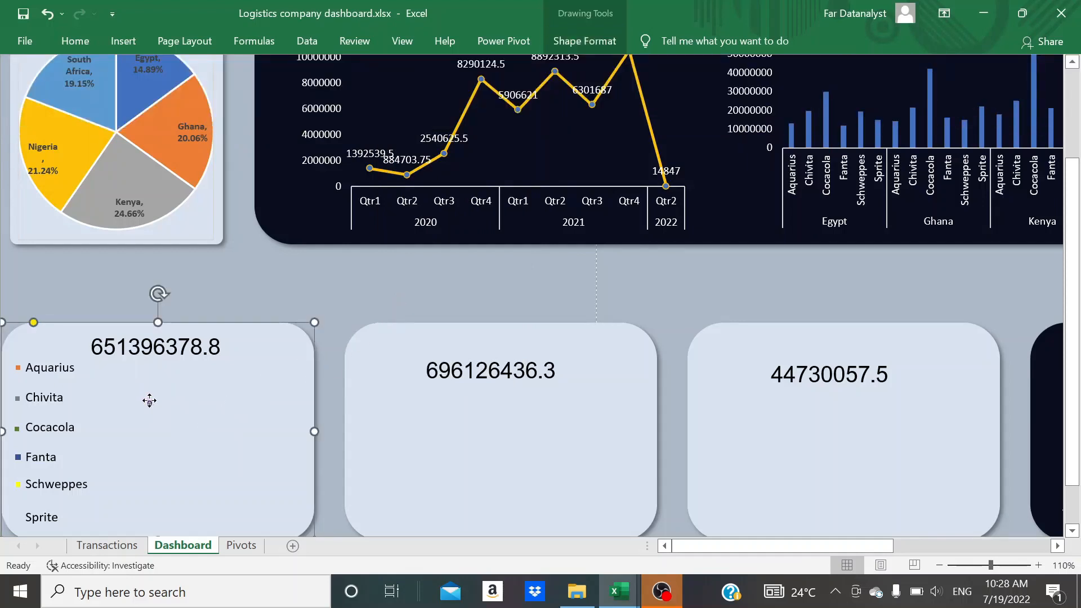
drag(150, 401, 15, 515)
click(18, 516)
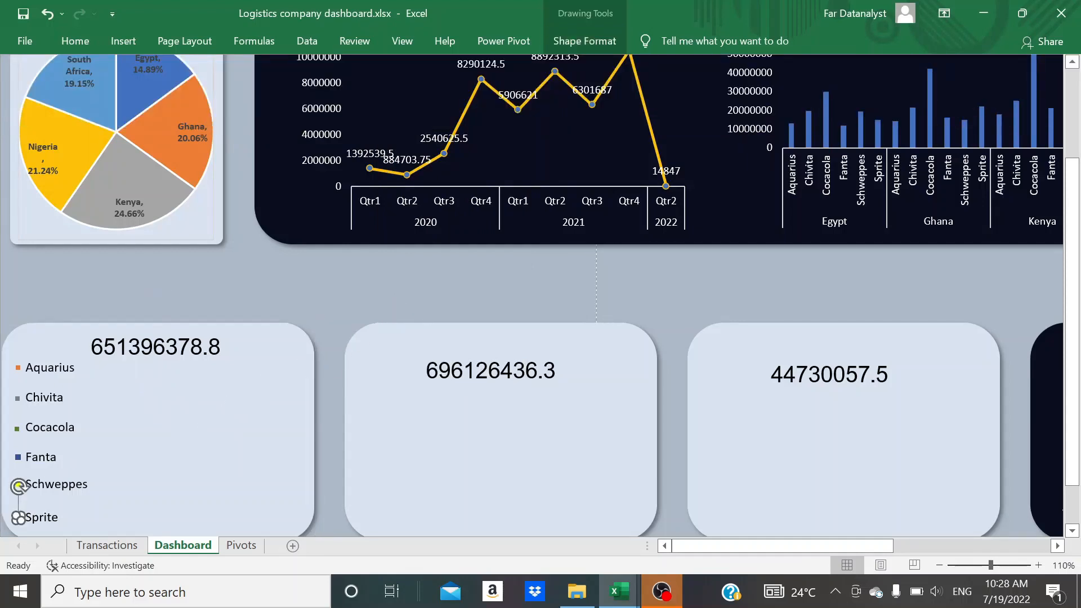
Change the fill of the colour marker in front of the Schweppes label to standard orange
click(152, 443)
click(18, 484)
click(81, 43)
click(222, 100)
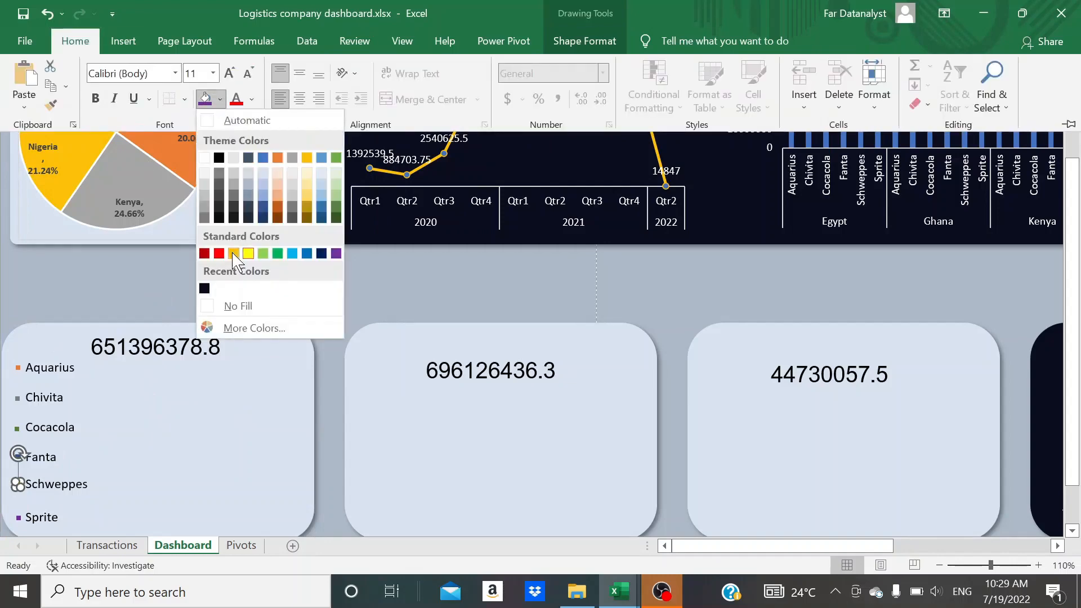
click(243, 251)
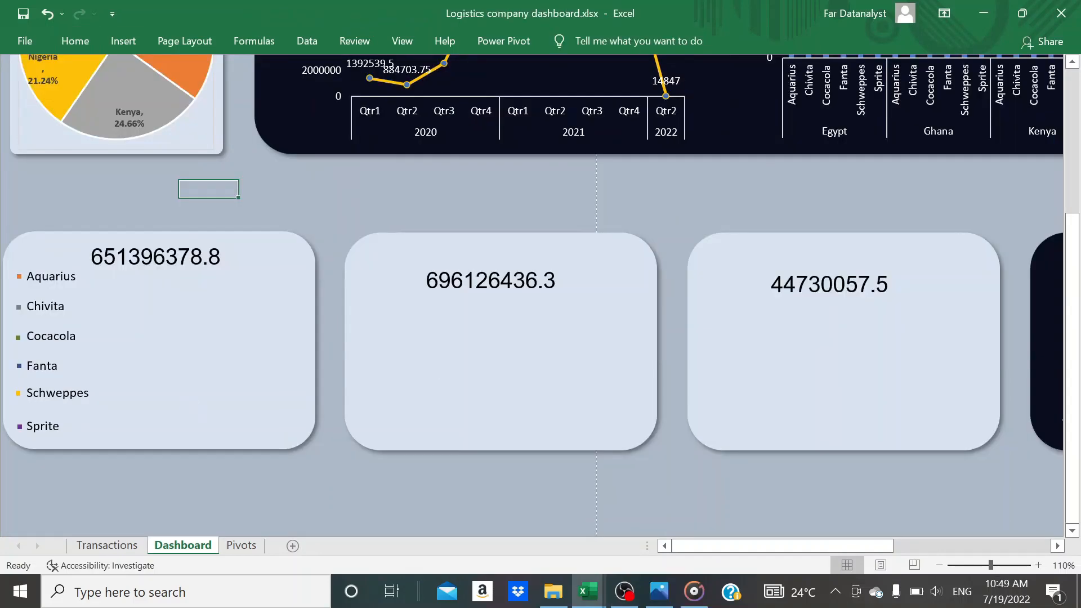
Group the six colour markers in the total cost card together with the product names text box
click(19, 276)
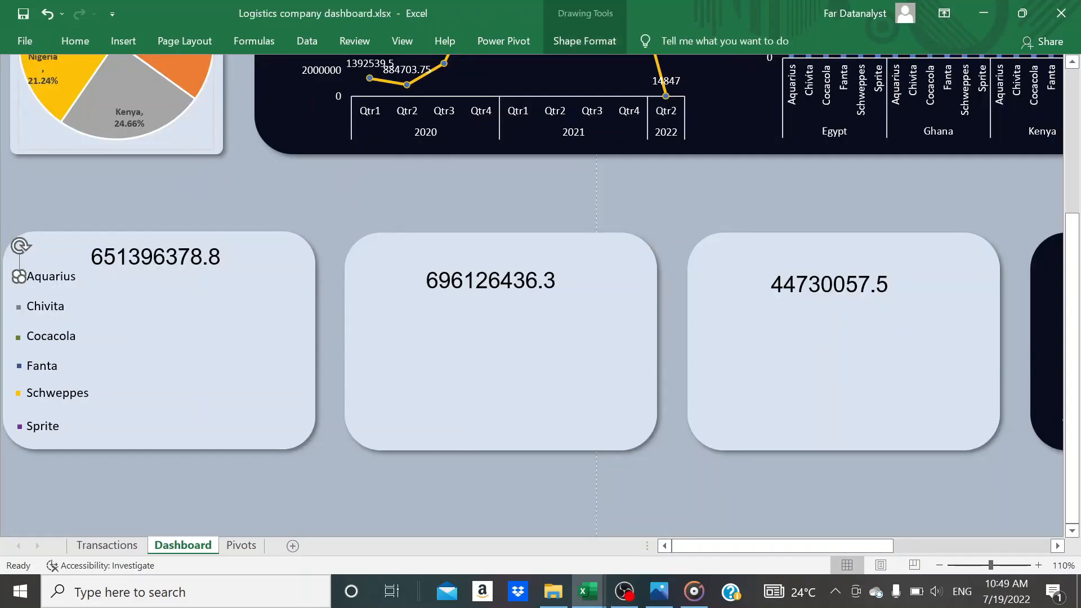
shift+click(19, 307)
shift+click(19, 336)
shift+click(19, 366)
shift+click(17, 392)
shift+click(20, 426)
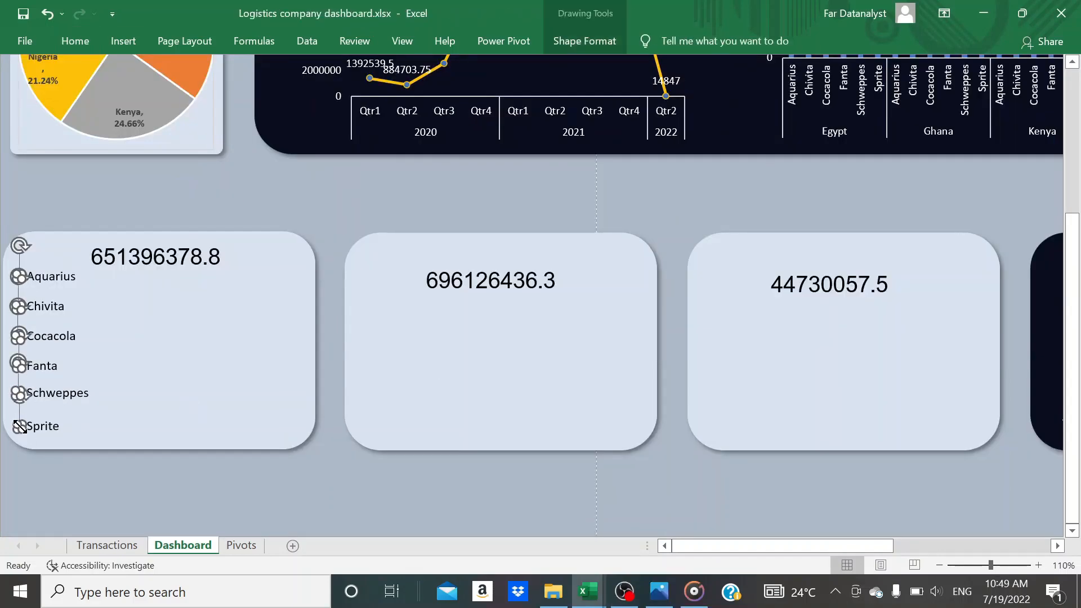
shift+click(42, 426)
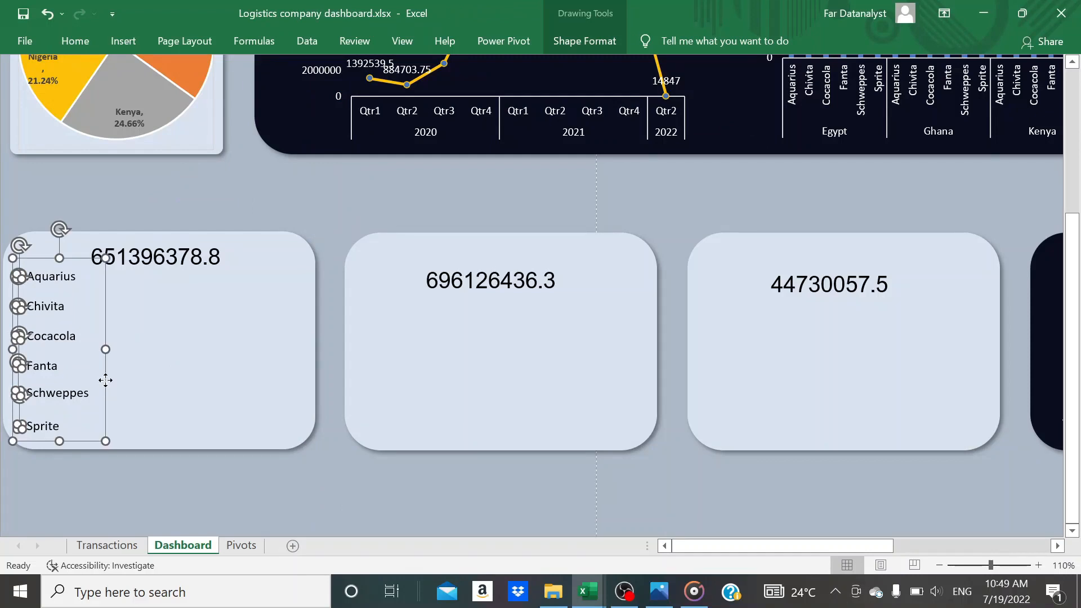
right_click(105, 380)
mouse_move(225, 219)
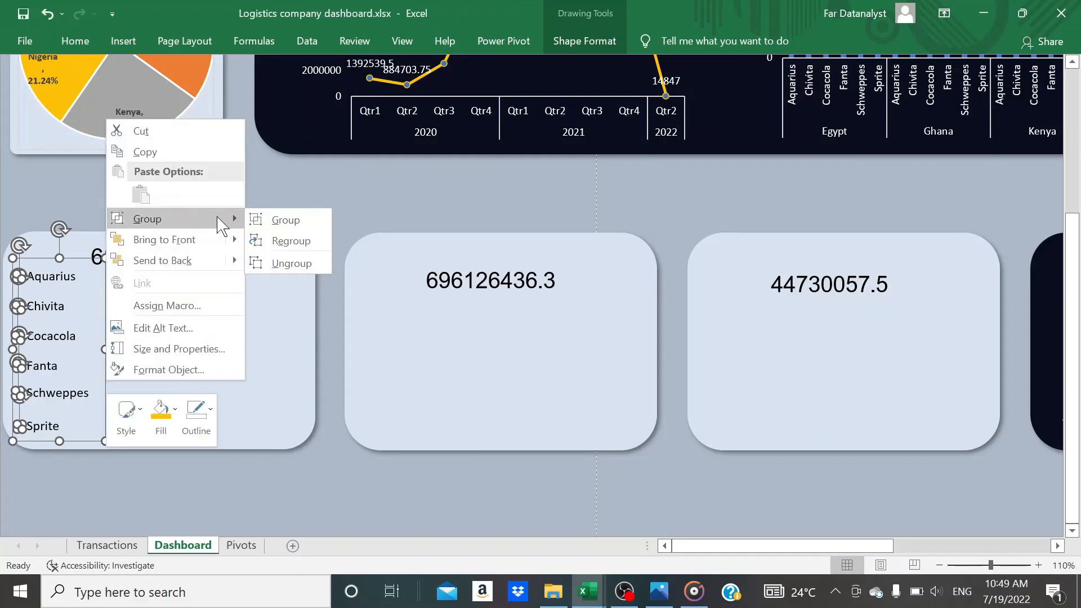
click(270, 221)
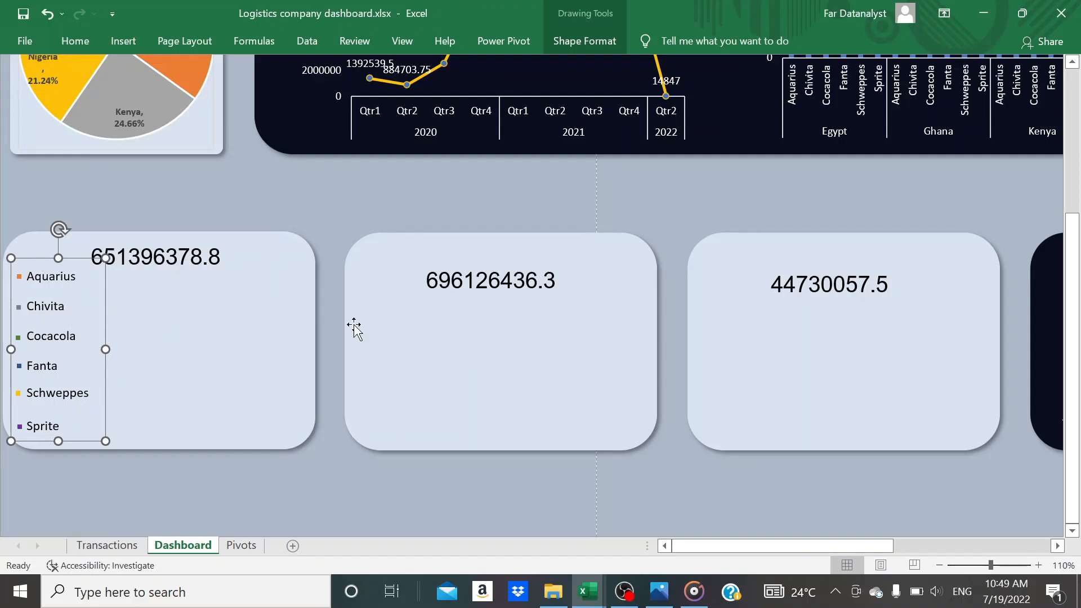
Paste copies of the grouped product list onto the revenue and profit cards and align them with the list in the total cost card
click(381, 346)
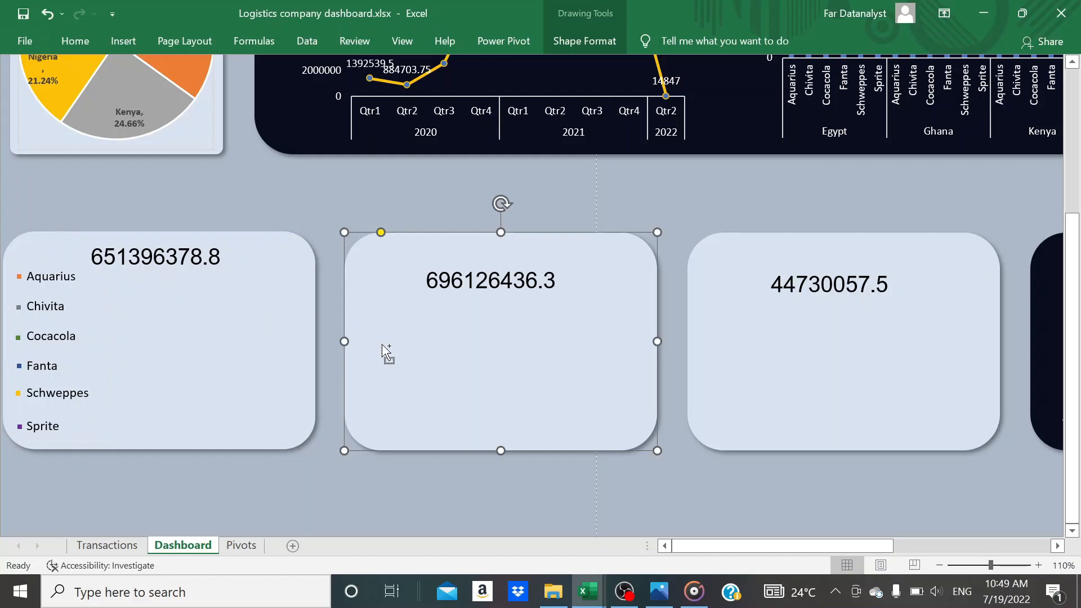
key(ctrl+v)
click(811, 385)
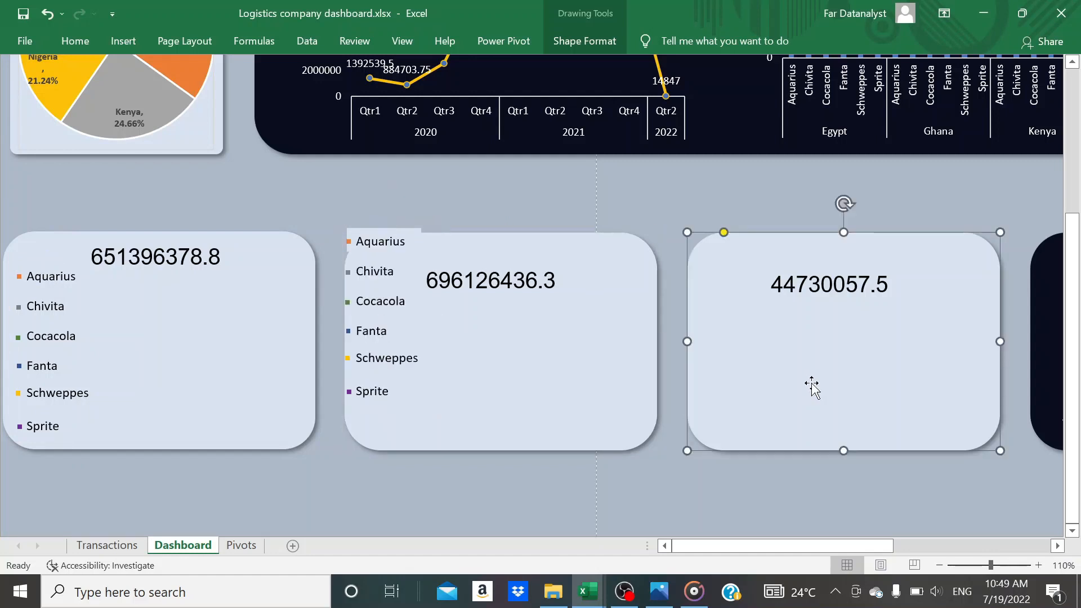
key(ctrl+v)
drag(753, 230, 762, 271)
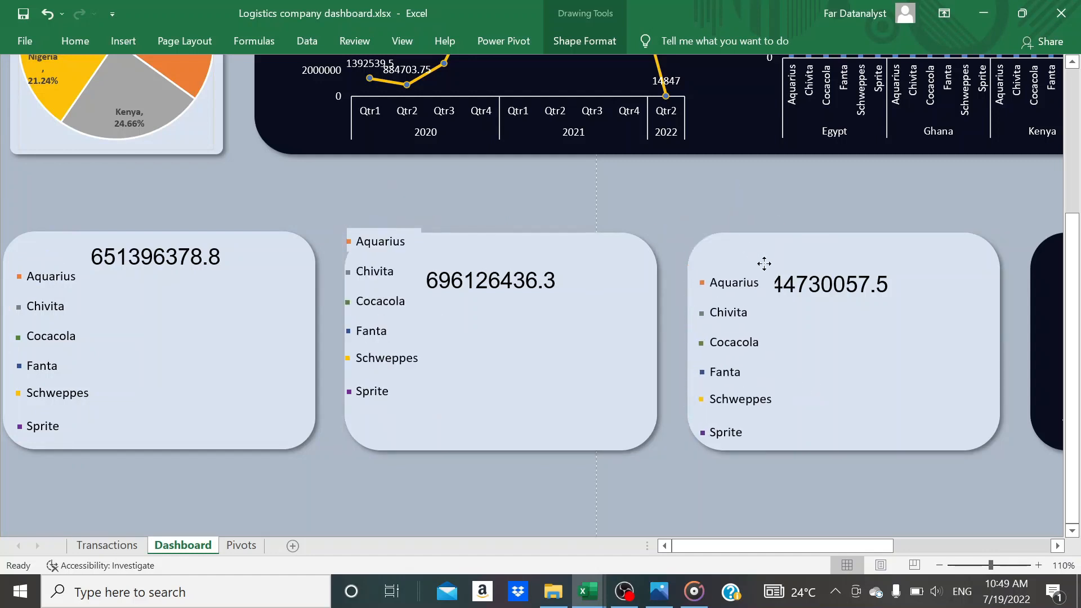
click(373, 221)
drag(374, 221, 379, 253)
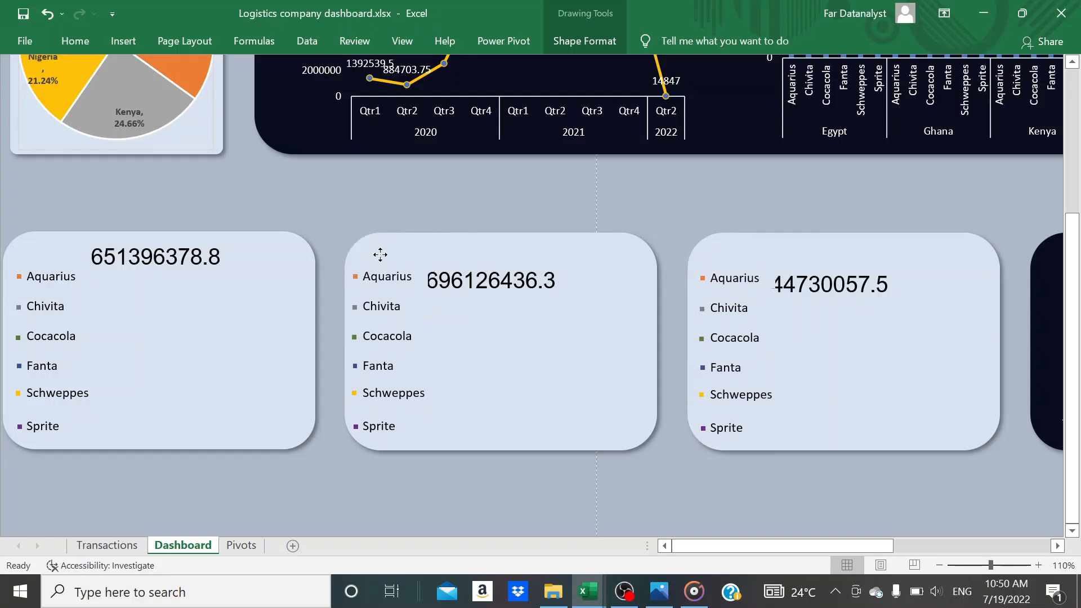
Move the revenue and profit figures up, clear of the product lists, and nudge the total cost figure into line with them
click(477, 273)
drag(477, 273, 490, 250)
click(820, 288)
drag(821, 288, 851, 251)
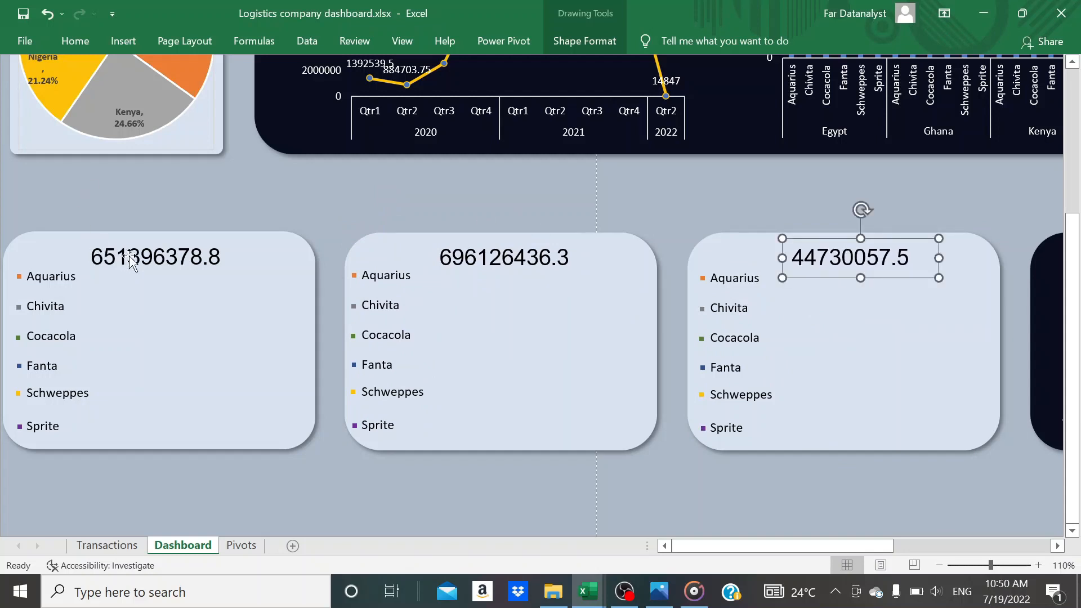
drag(133, 253, 131, 256)
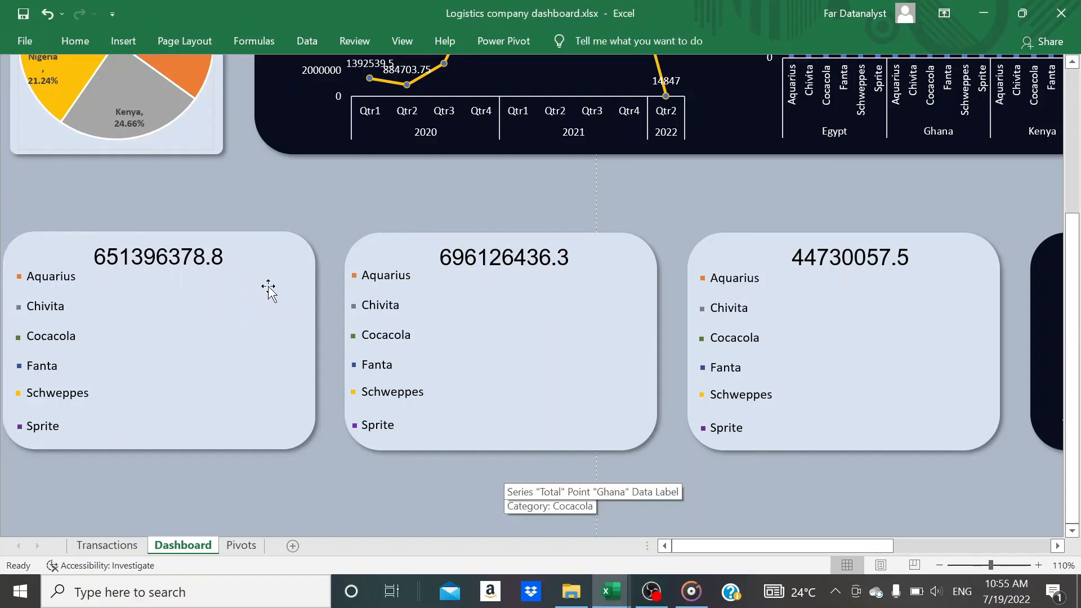
On the Pivots sheet, copy the pivot table of profit share by country to cell S4
click(240, 545)
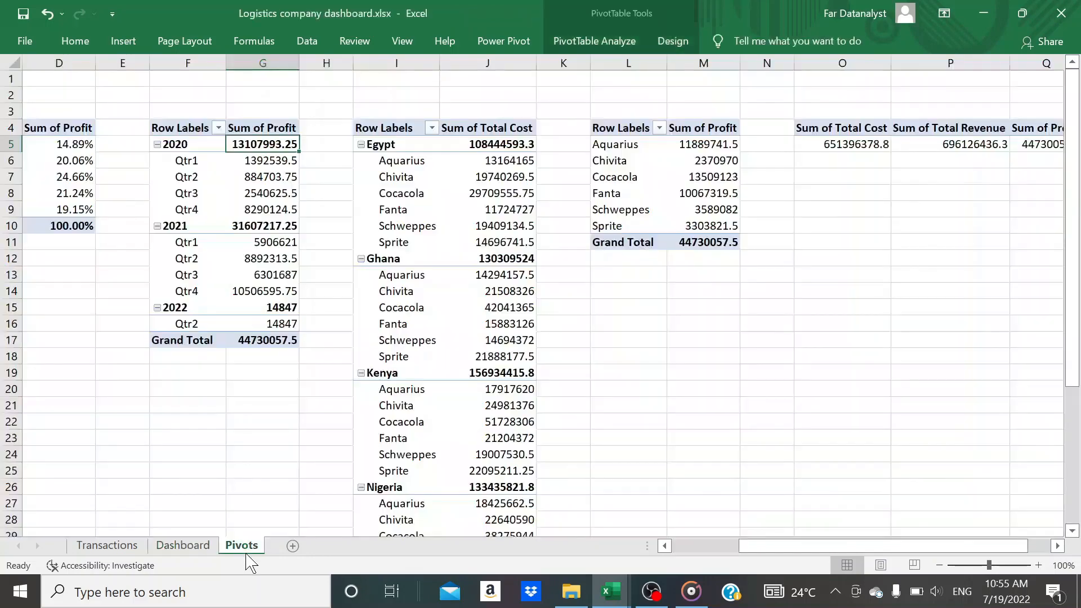
scroll(190, 135, left, 1)
click(153, 130)
key(ctrl+shift+Right)
key(ctrl+shift+Down)
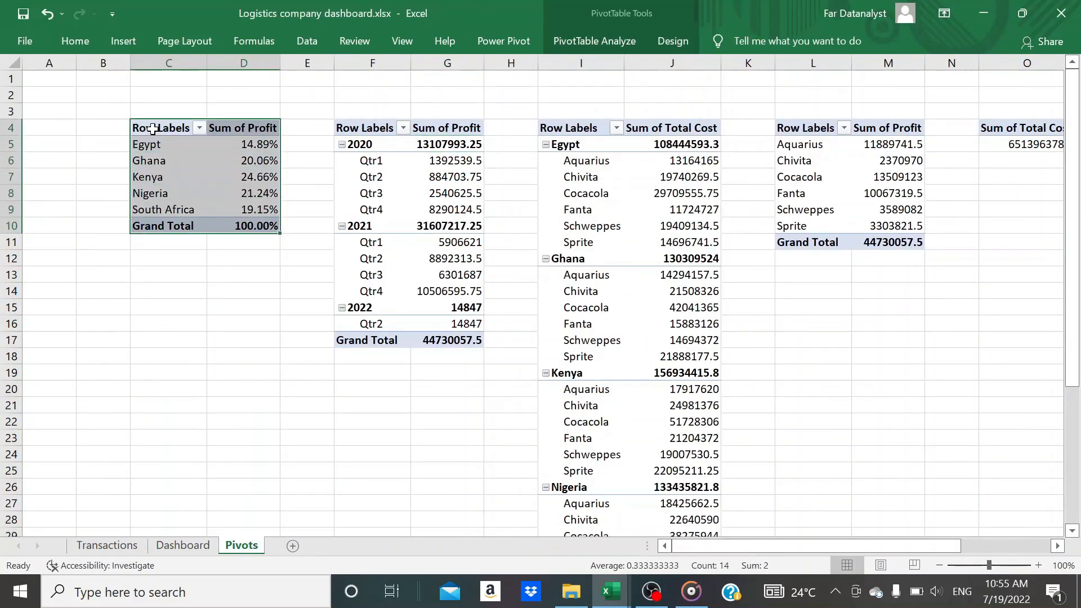
key(ctrl+c)
scroll(303, 144, right, 5)
click(298, 131)
key(ctrl+v)
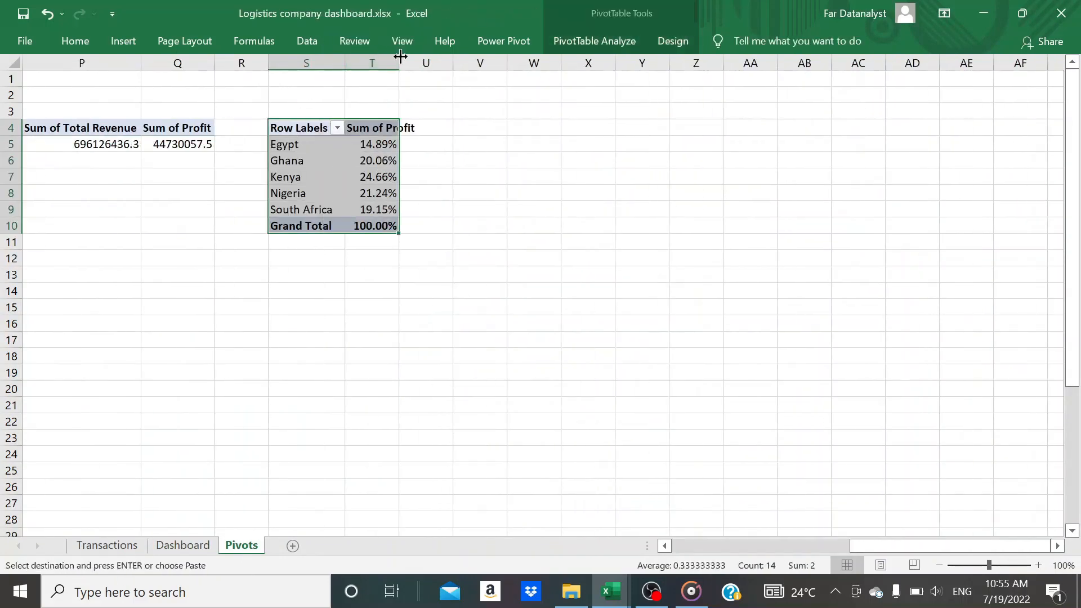
Rebuild the pivot table at S4 with Product instead of Country as rows and Sum of Total Cost instead of Sum of Profit as values
click(631, 42)
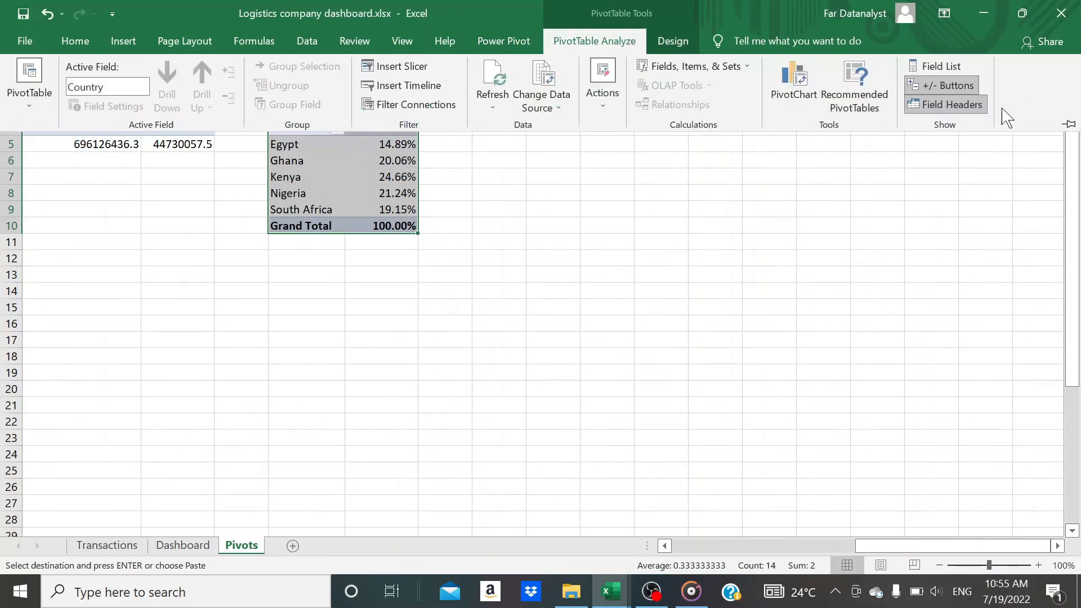
click(947, 68)
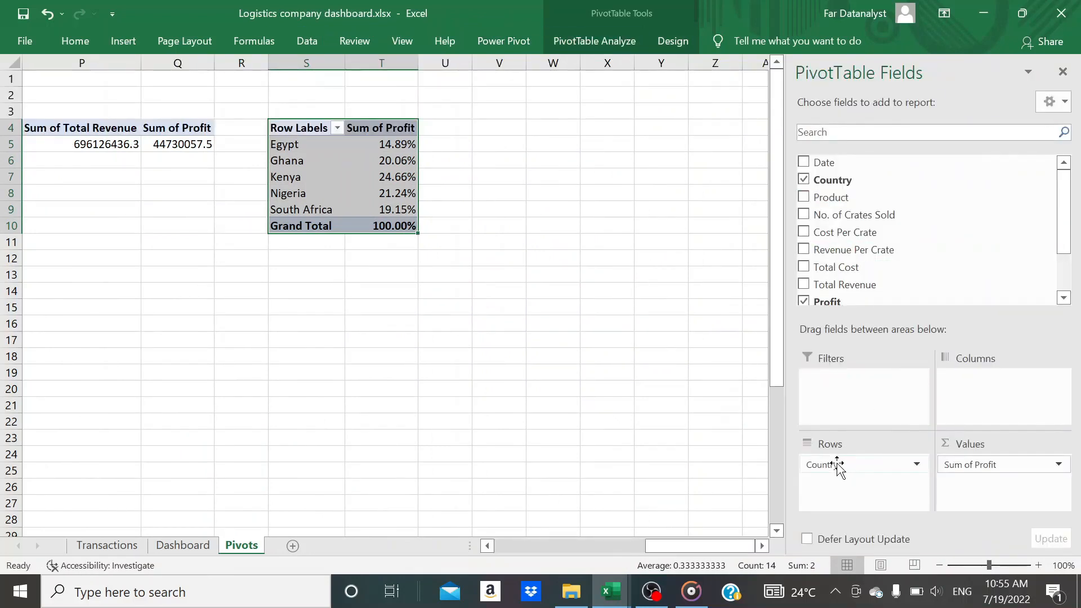
drag(839, 465, 677, 394)
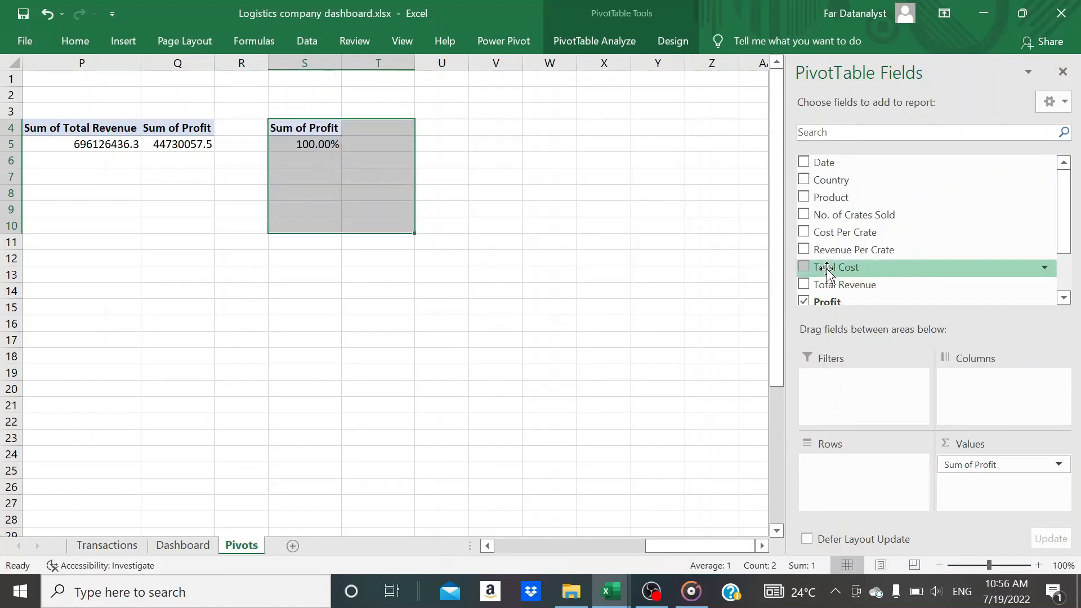
scroll(826, 272, down, 1)
scroll(827, 271, up, 1)
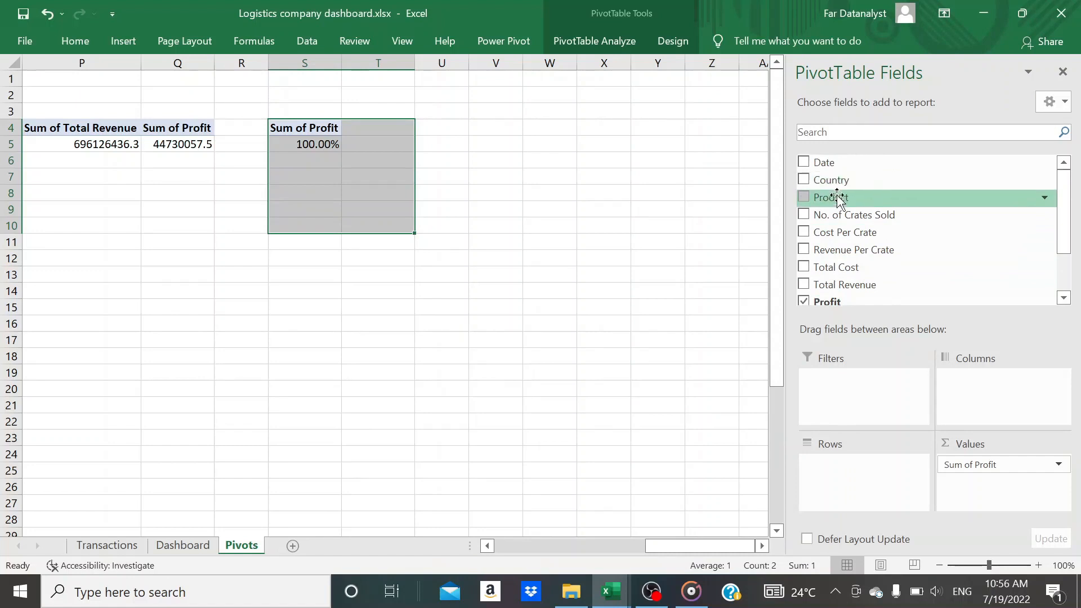
drag(837, 198, 850, 495)
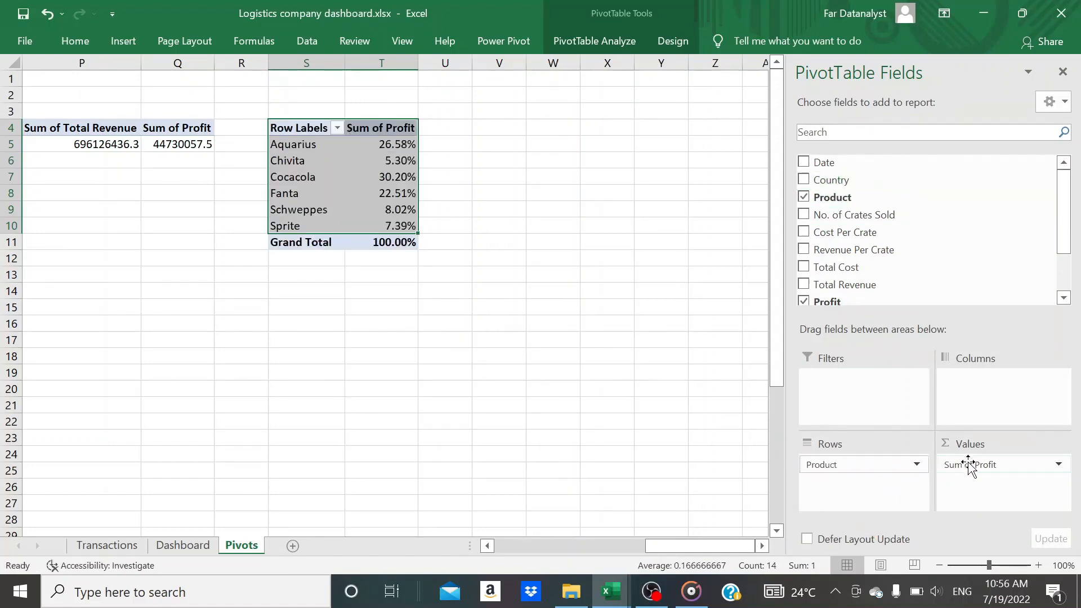
drag(969, 466, 622, 364)
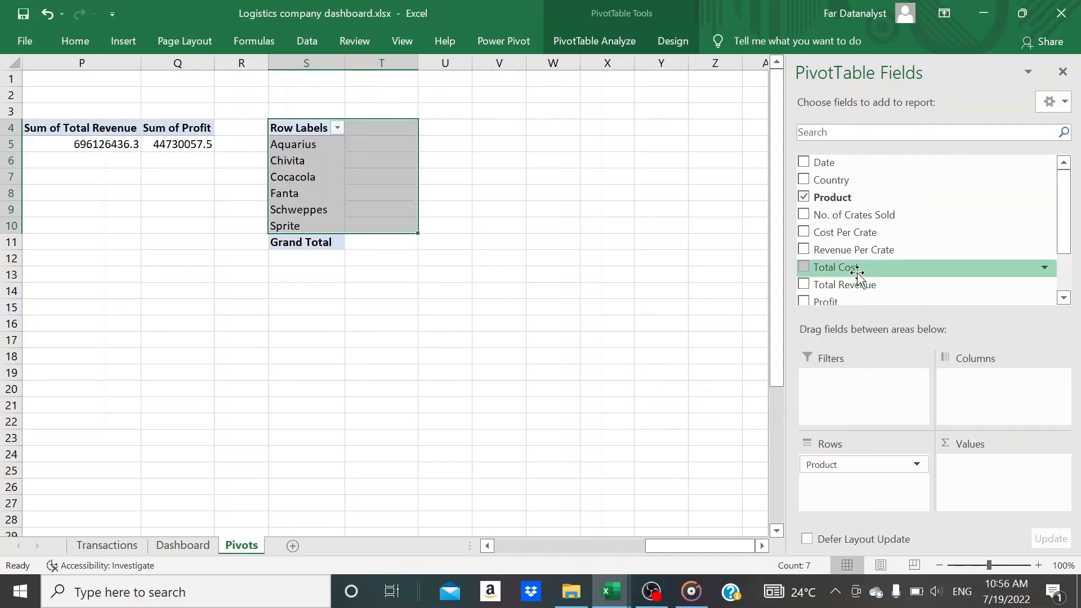
drag(858, 274, 968, 487)
drag(976, 471, 977, 470)
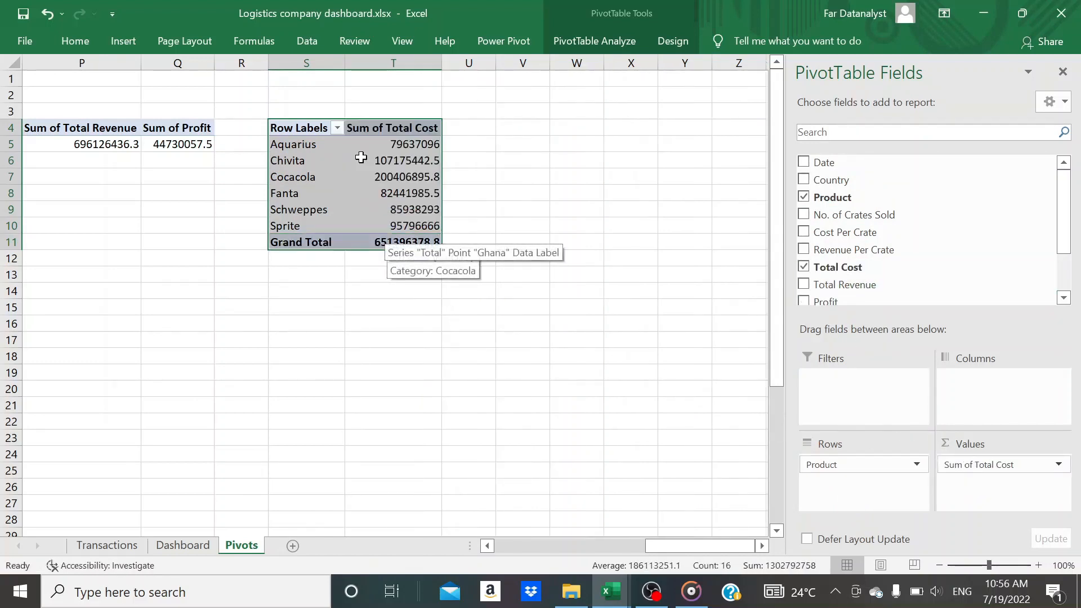
Copy the total cost by product pivot table to cell V4 and fit columns V and W to their contents
key(ctrl+c)
click(512, 127)
key(ctrl+v)
key(Escape)
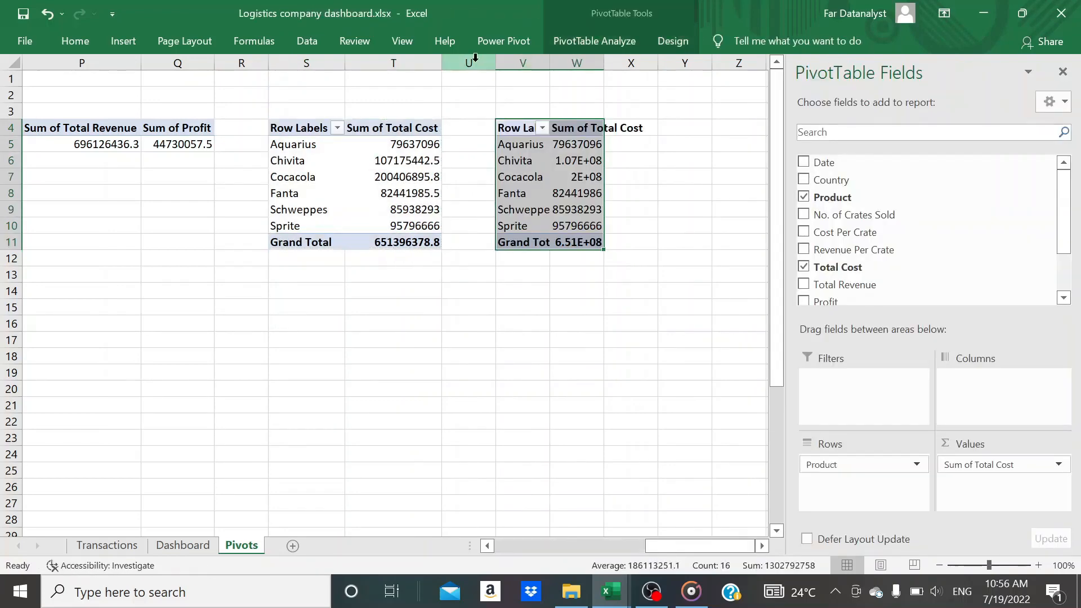
double_click(550, 59)
double_click(626, 61)
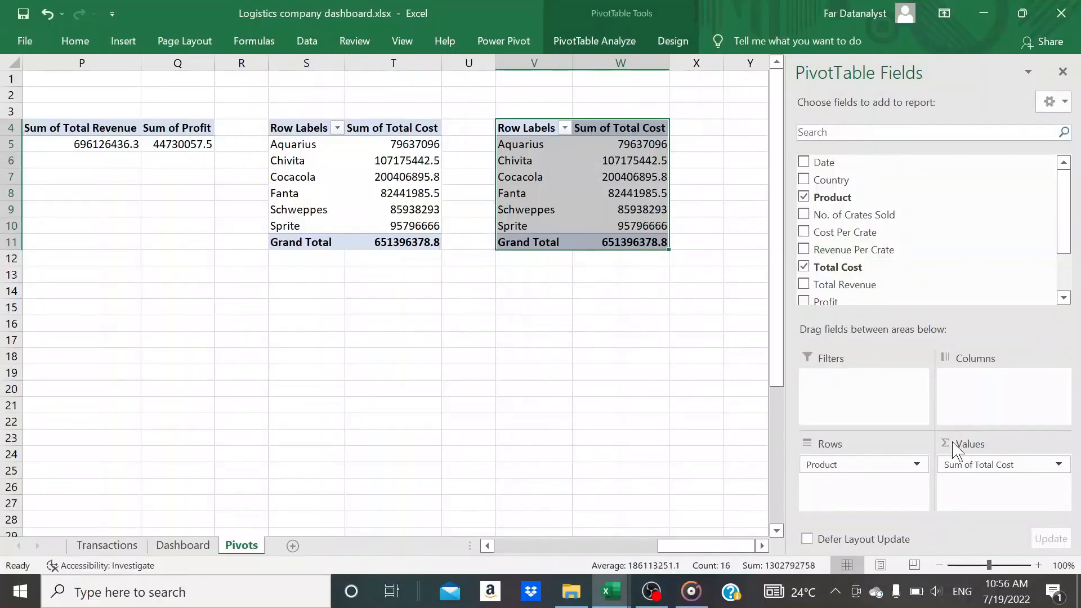
Replace Sum of Total Cost with Sum of Total Revenue as the values of the pivot table at V4
drag(972, 464, 687, 427)
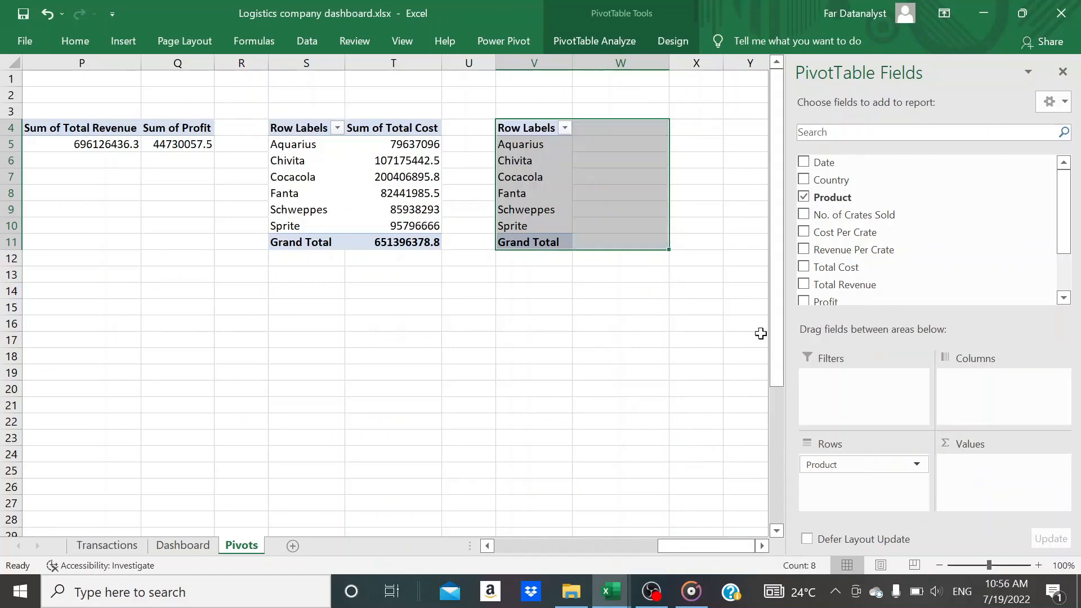
drag(847, 287, 977, 465)
scroll(667, 392, right, 5)
scroll(667, 392, left, 5)
Copy the total revenue by product pivot table to cell Y4 and fit columns Y and Z to their contents
key(ctrl+c)
scroll(667, 392, right, 2)
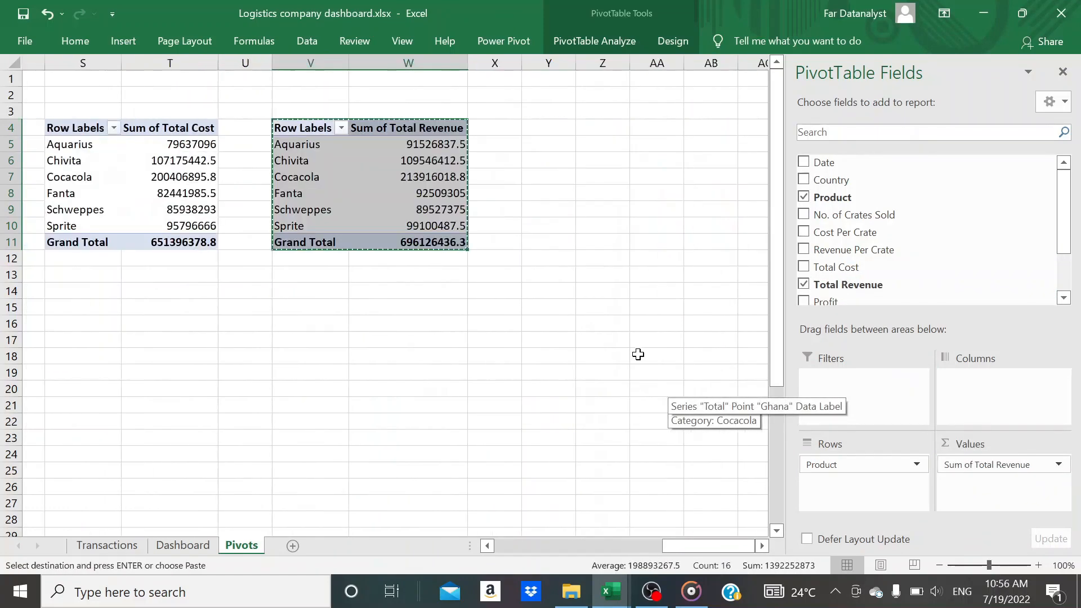
click(526, 128)
click(275, 121)
key(ctrl+c)
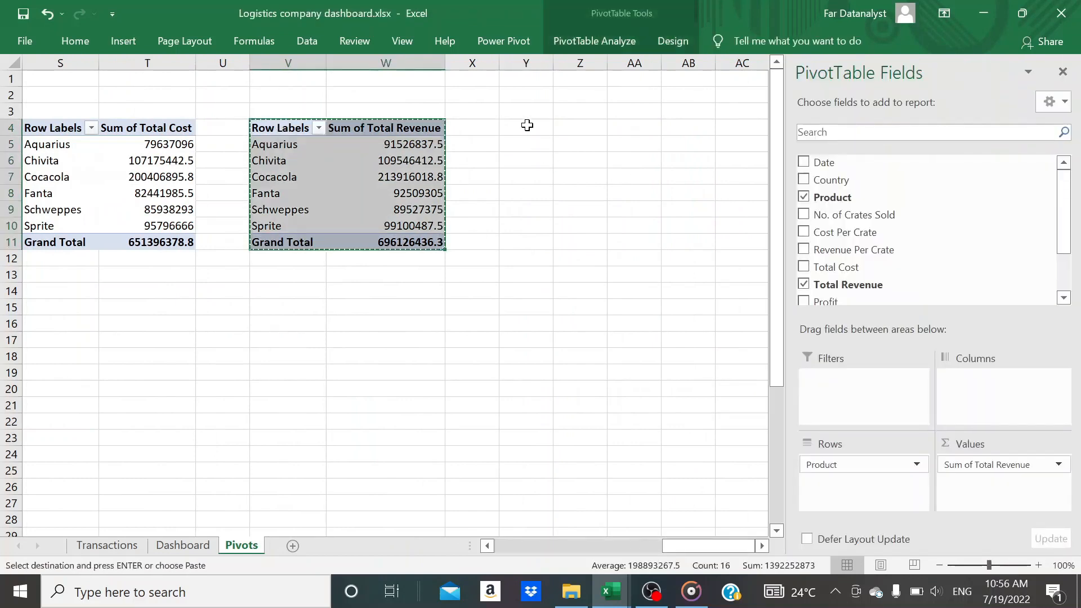
click(525, 126)
key(ctrl+v)
double_click(552, 62)
double_click(629, 62)
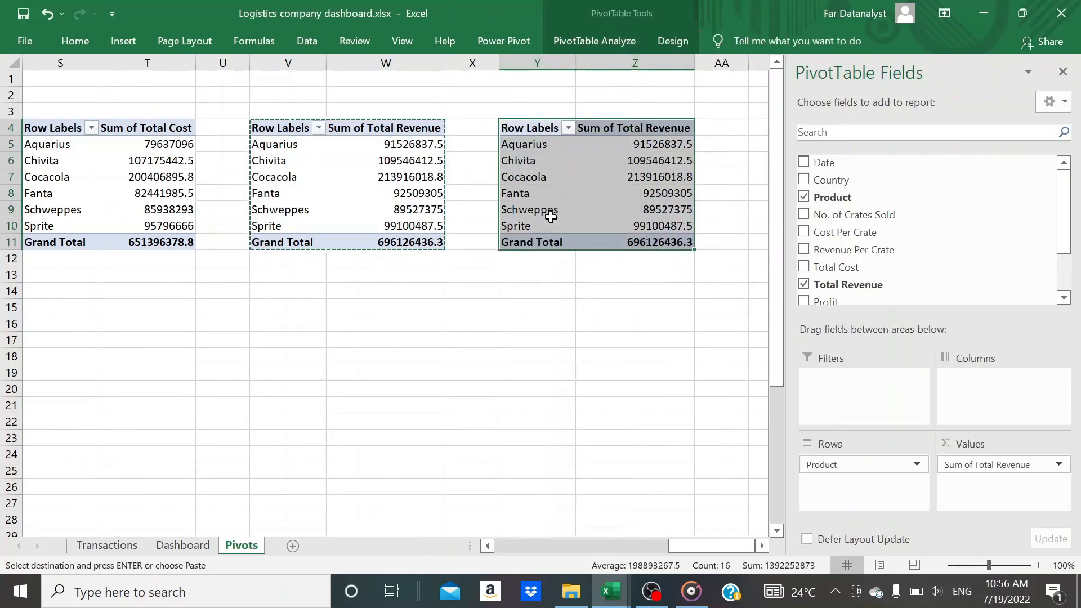
key(Escape)
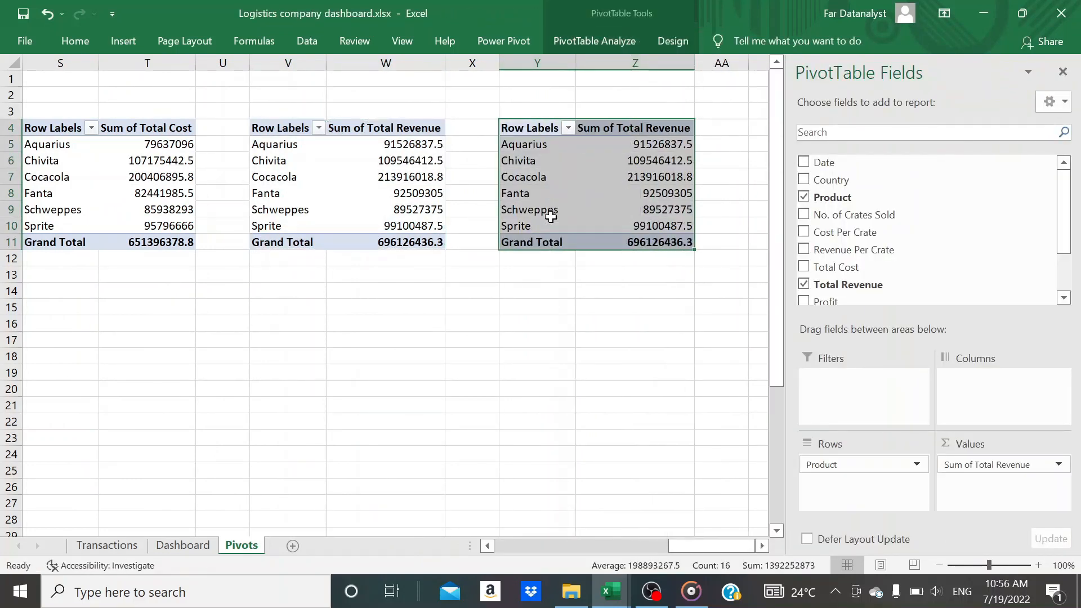
Replace Sum of Total Revenue with Sum of Profit as the values of the pivot table at Y4
click(617, 176)
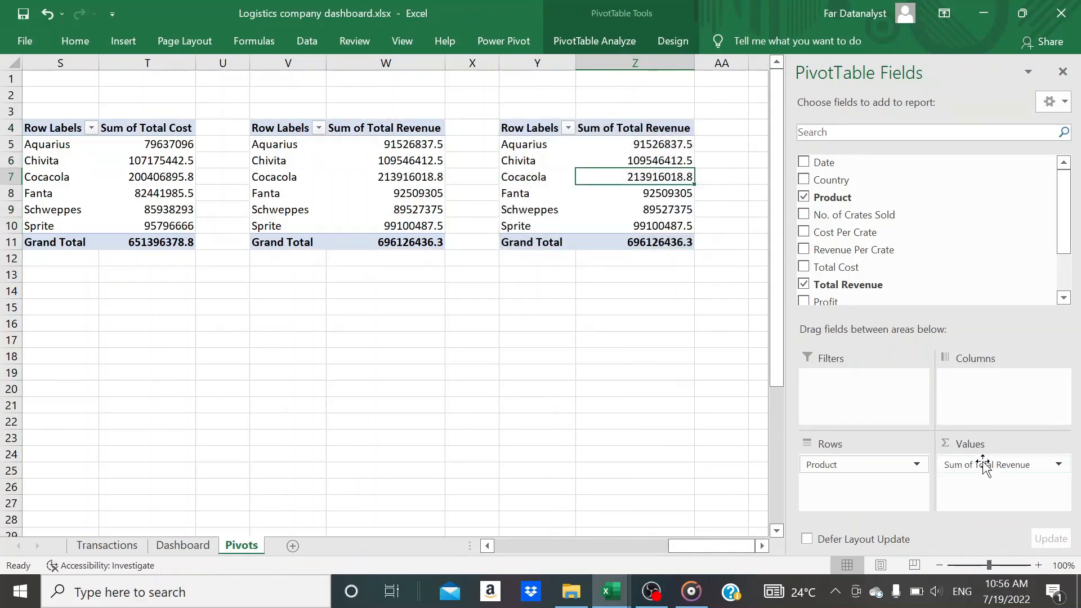
drag(981, 464, 1006, 476)
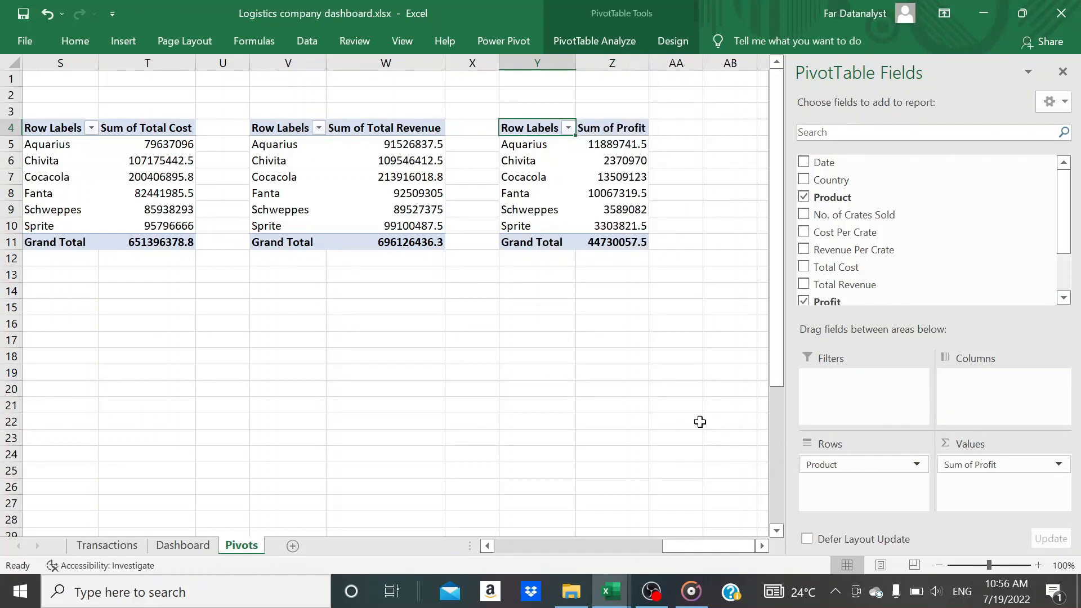
scroll(468, 340, left, 3)
scroll(469, 340, right, 3)
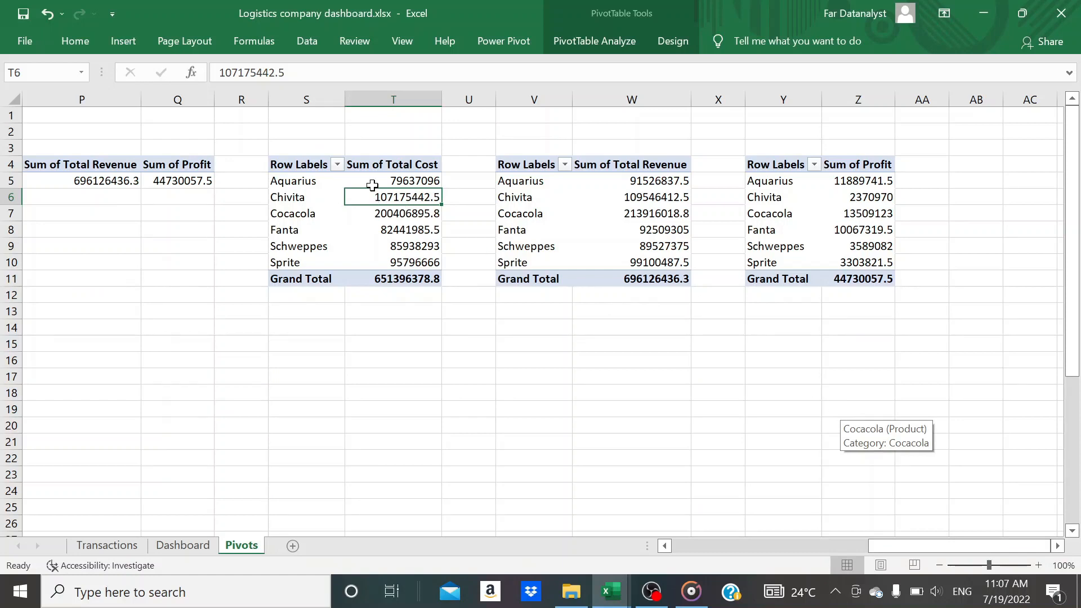
click(313, 178)
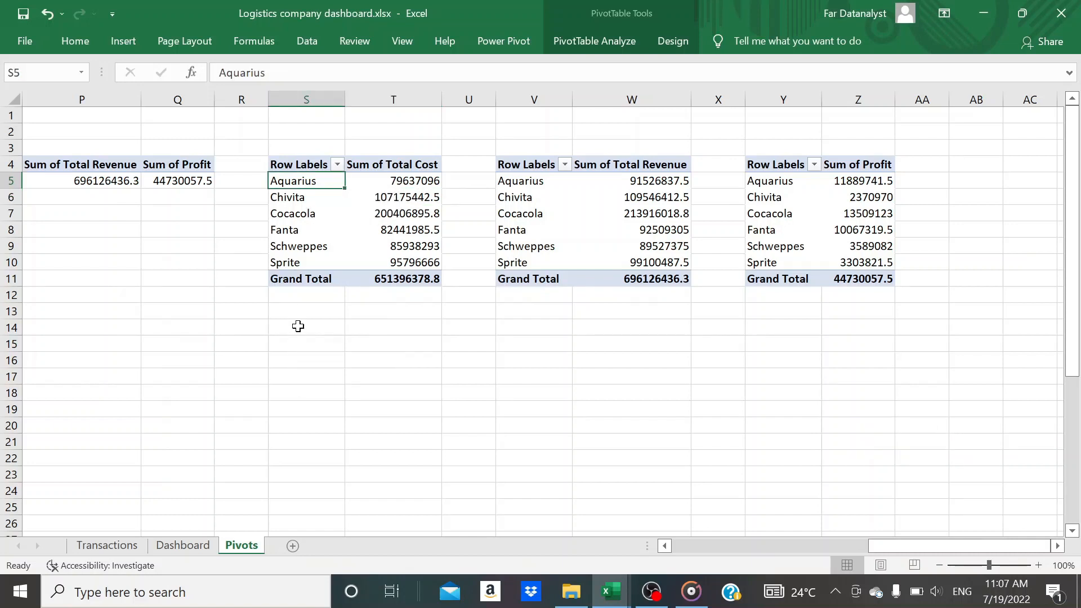
click(297, 326)
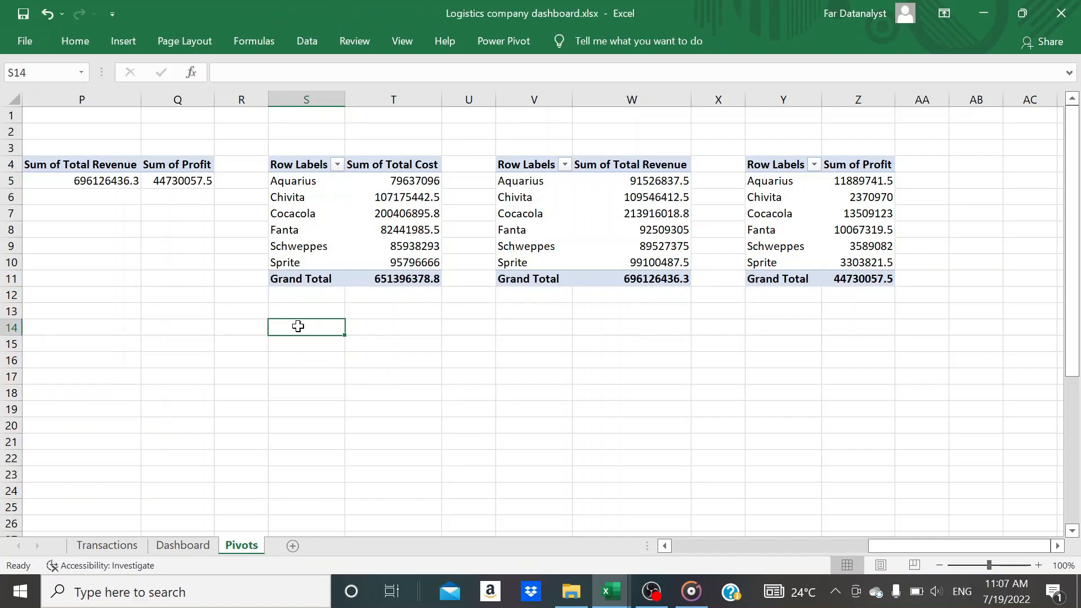
click(300, 181)
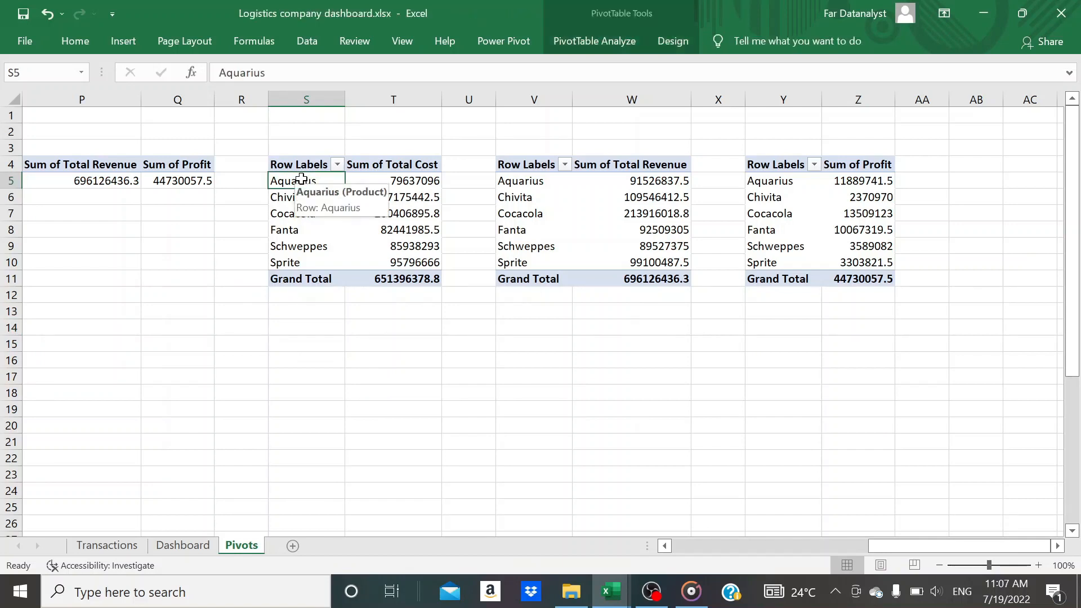
Copy the product names Aquarius through Sprite from S5:S10 and paste them as values starting at cell S14
key(shift+Down)
key(shift+Down)
key(shift+Down)
key(shift+Down)
key(shift+Down)
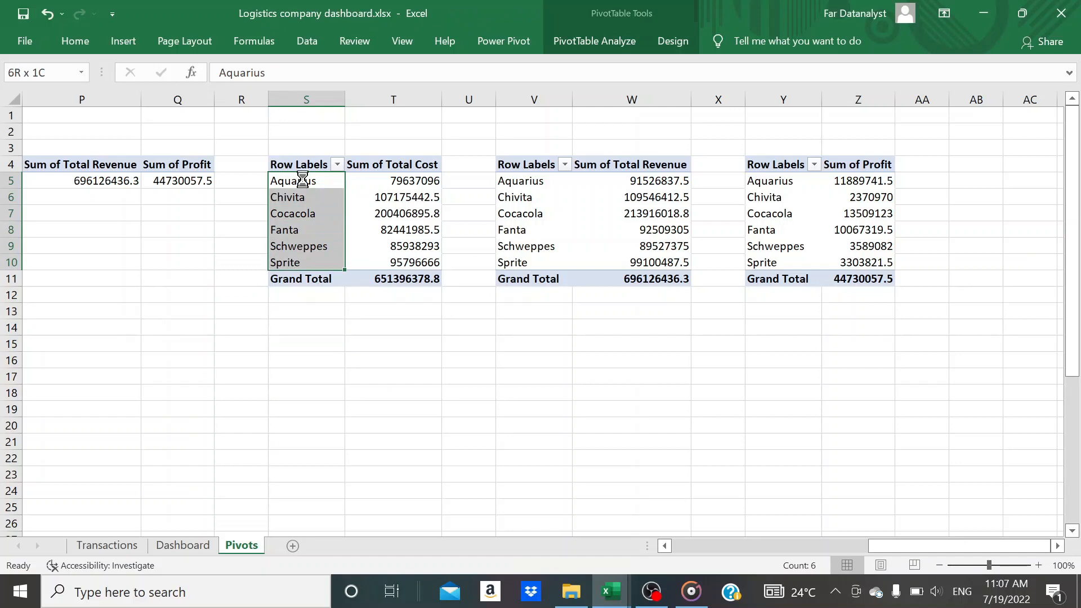
key(ctrl+c)
click(298, 329)
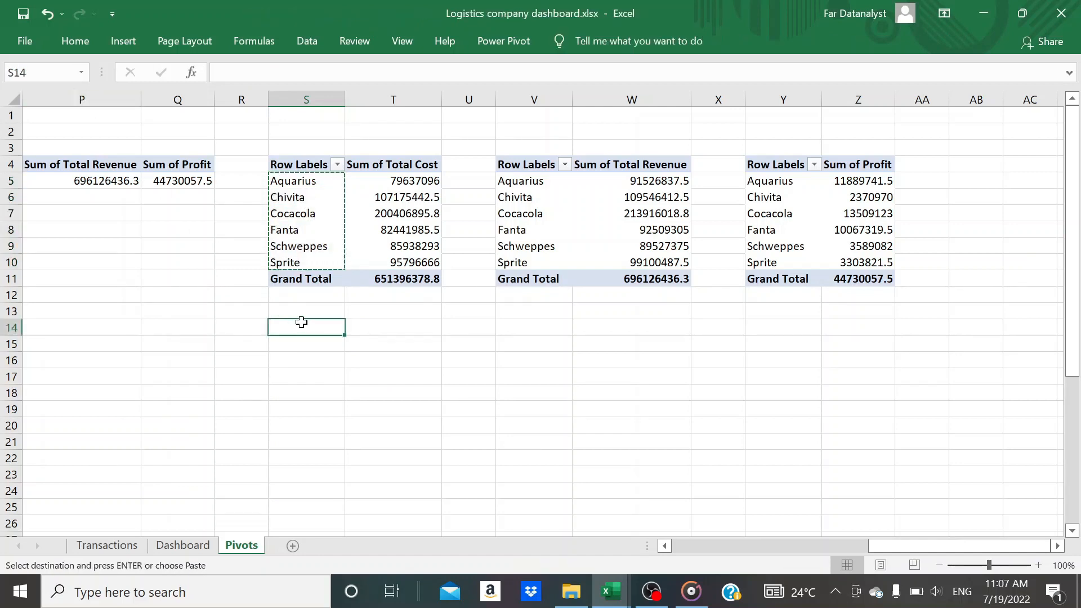
right_click(301, 323)
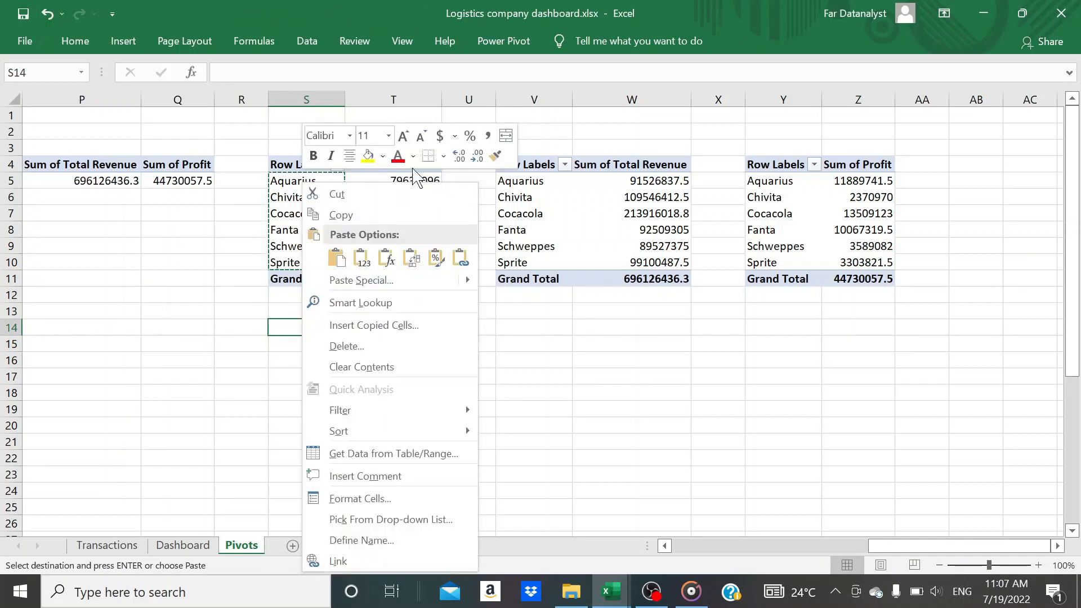
click(361, 257)
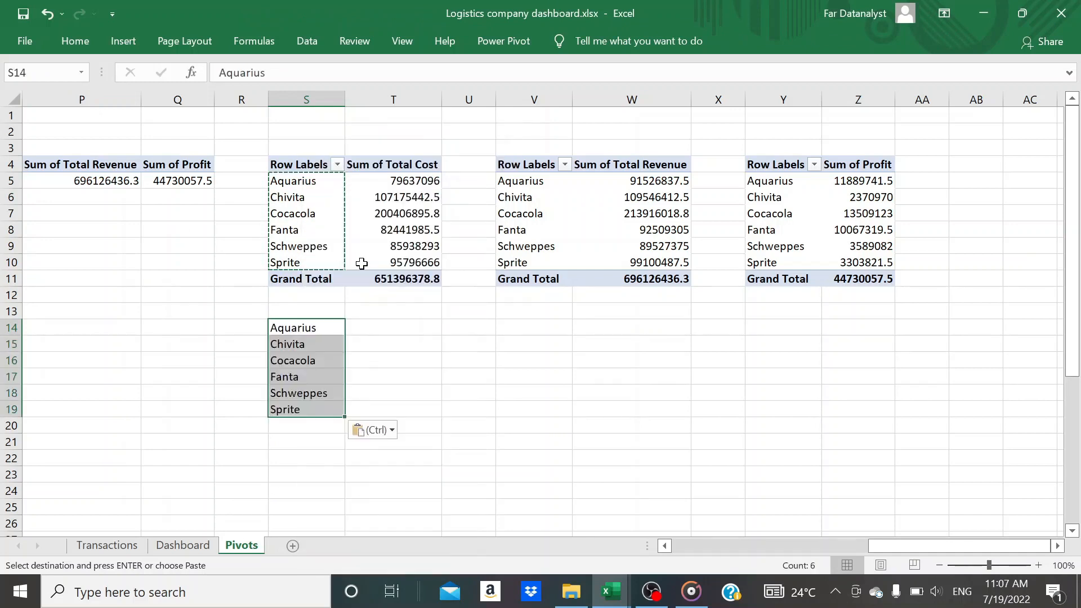
key(Escape)
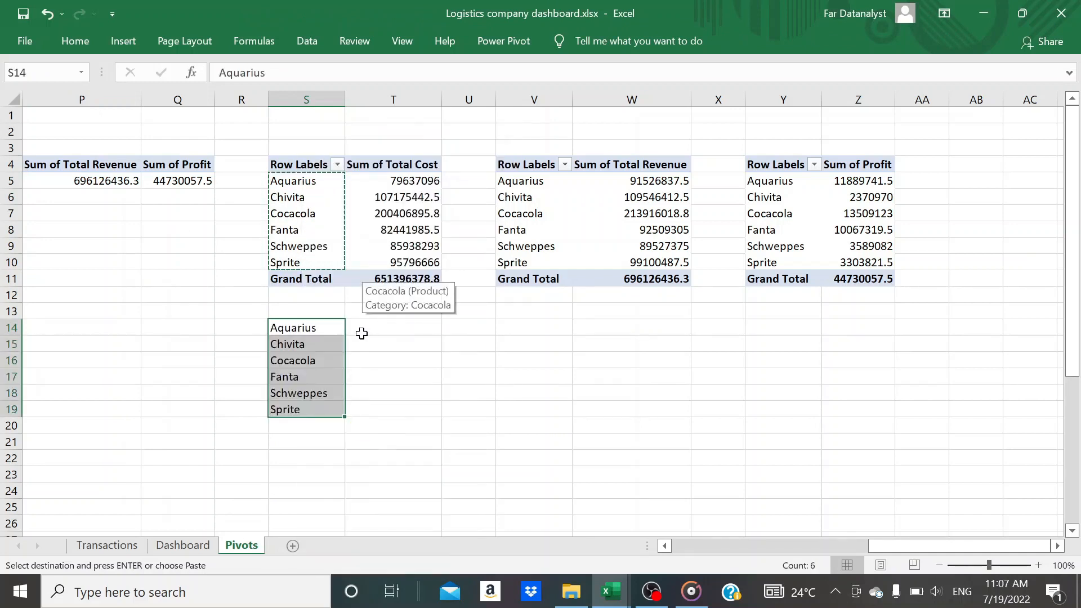
Copy the product list in S14:S19 to cells V14 and Y14
key(ctrl+c)
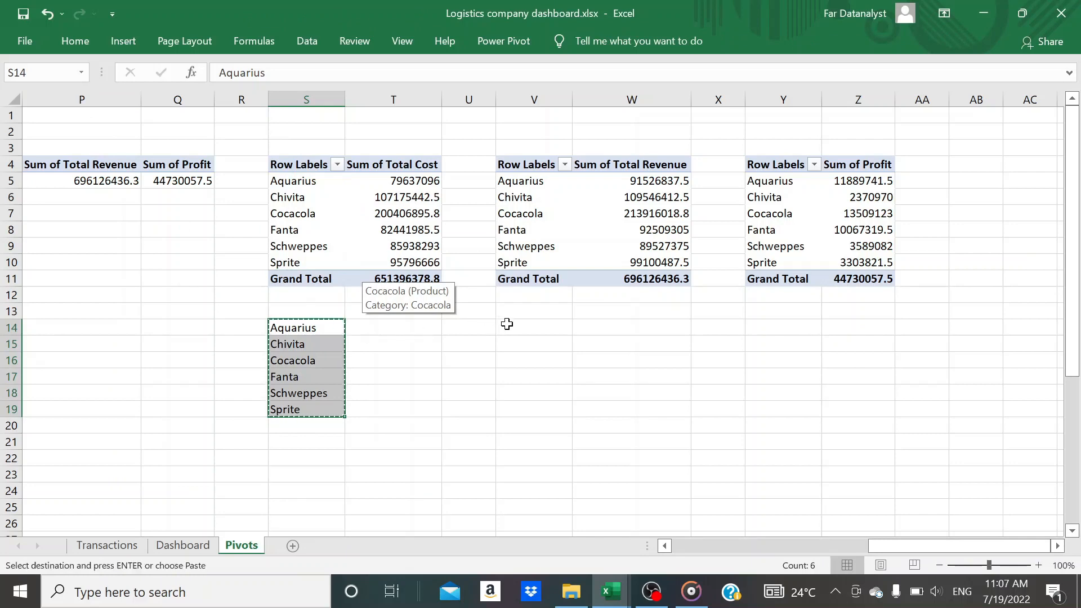
click(522, 332)
key(ctrl+v)
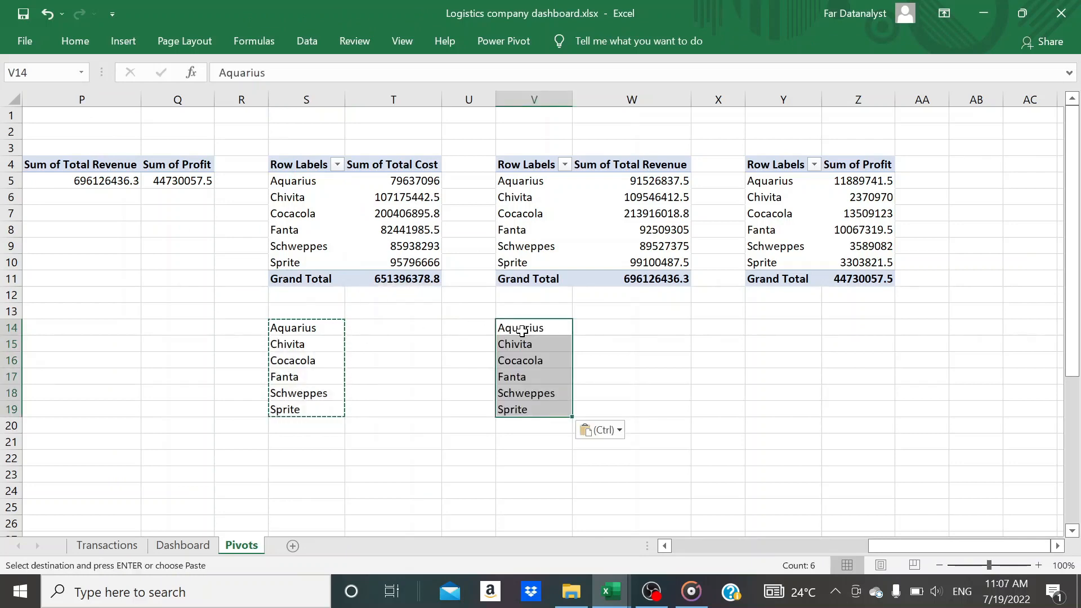
click(788, 325)
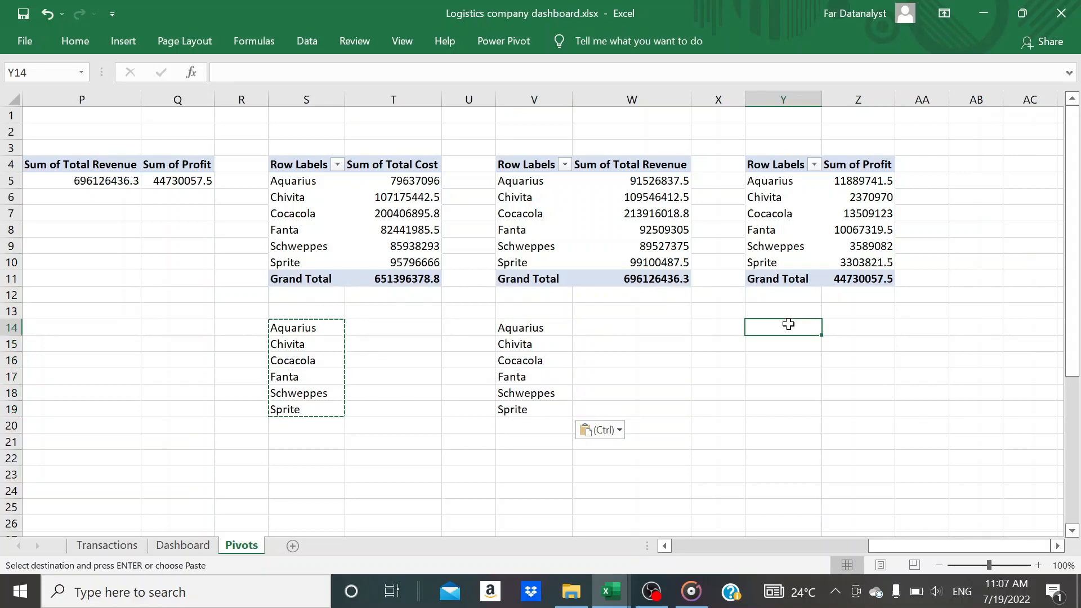
key(ctrl+v)
key(Escape)
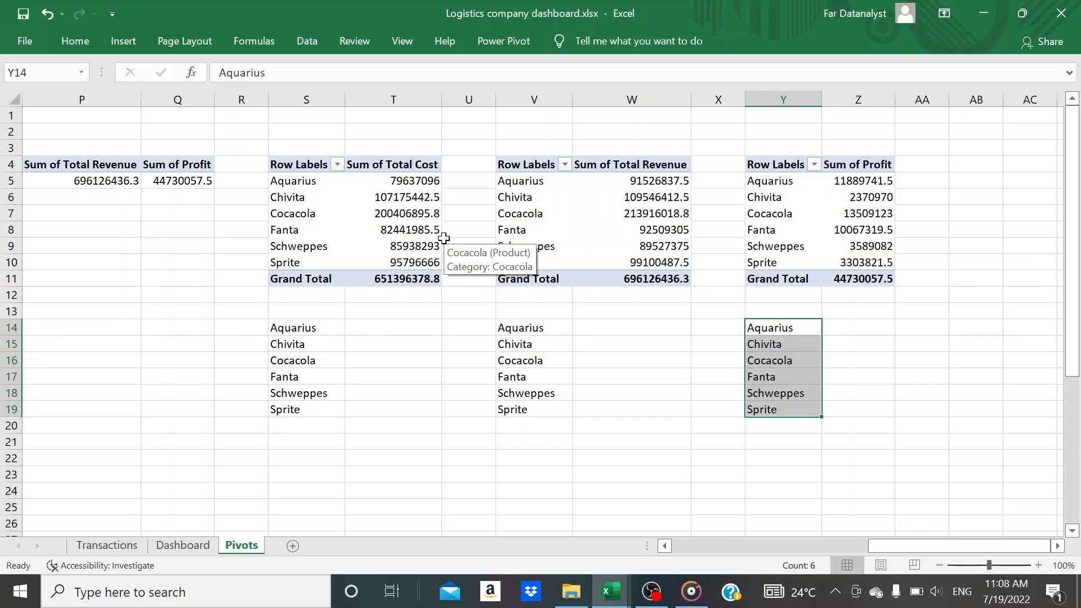
Start a VLOOKUP formula in cell T14 with $S14 as the lookup value
click(374, 331)
text(=)
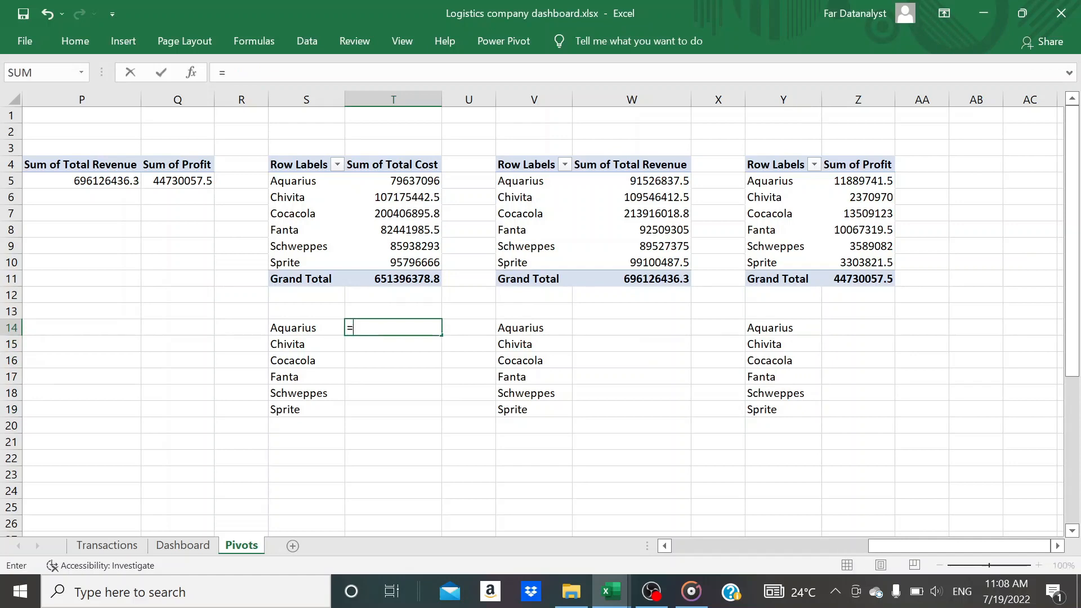
text(vlook)
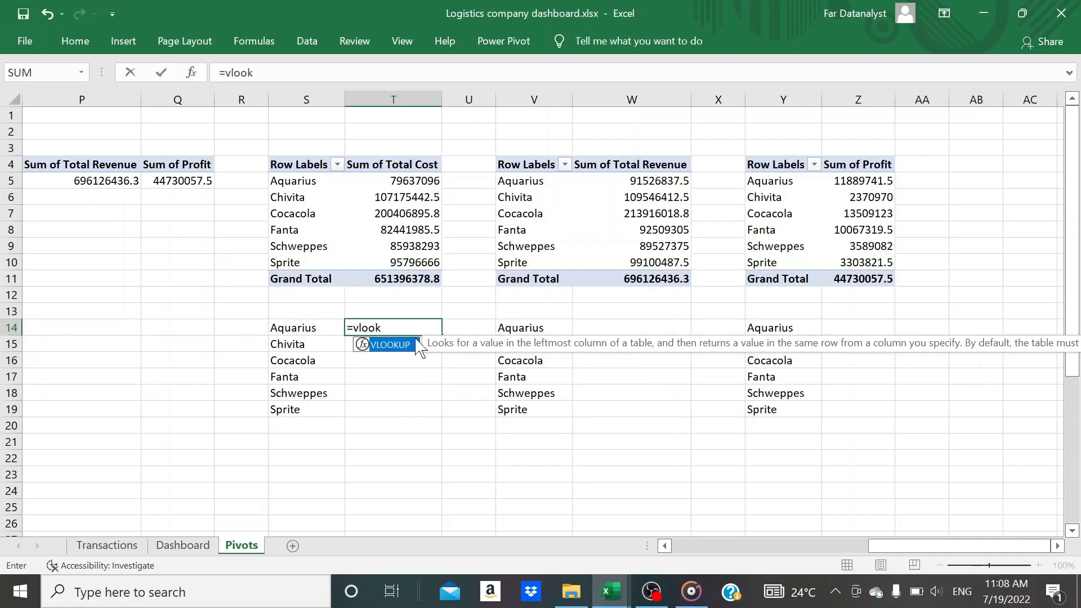
double_click(397, 344)
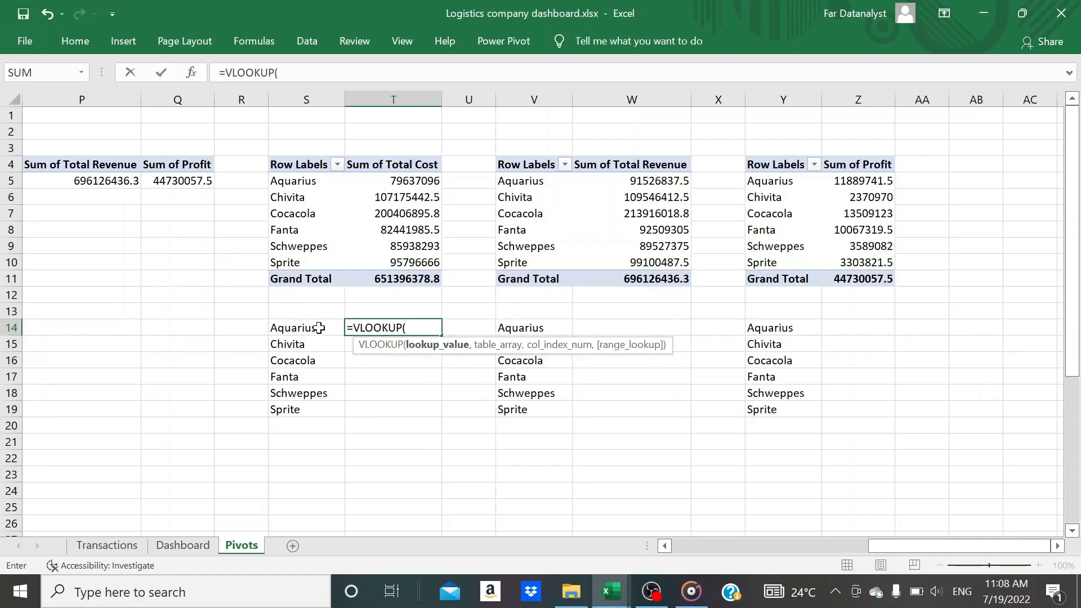
click(318, 328)
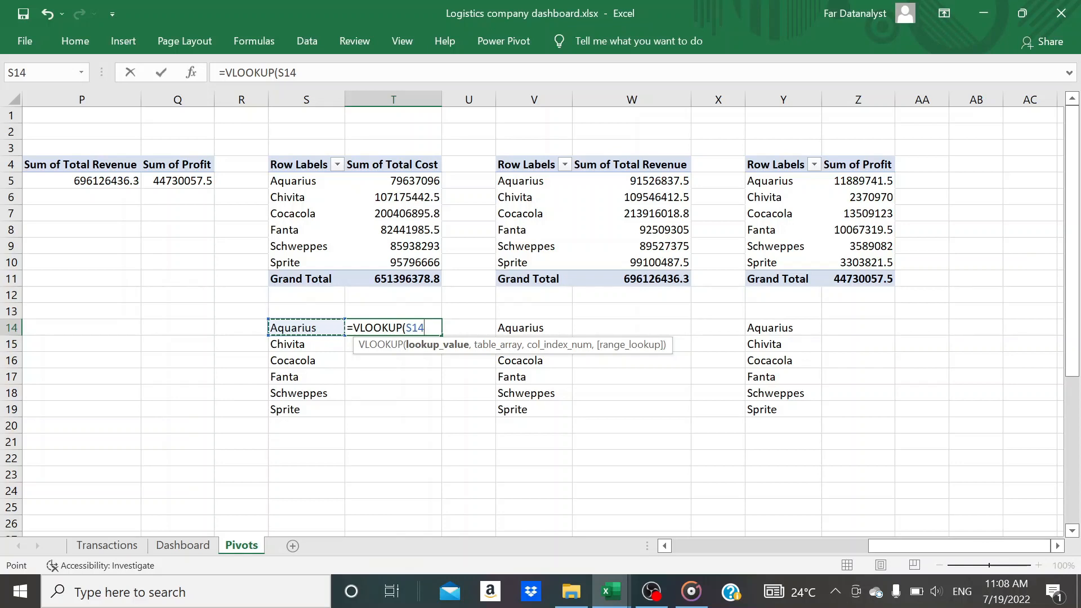
click(406, 328)
text($S14)
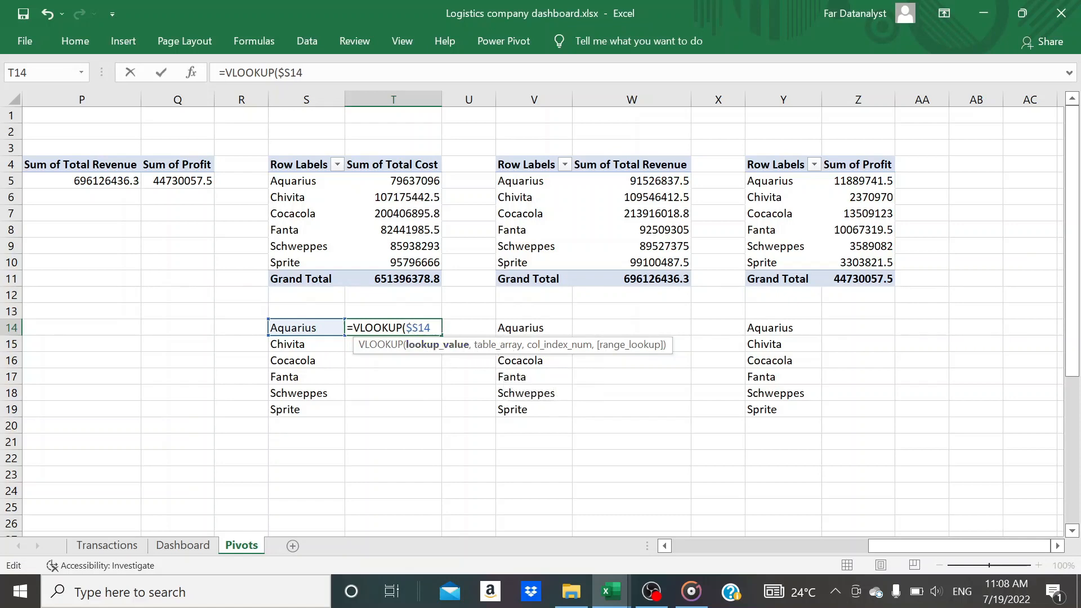
text(,)
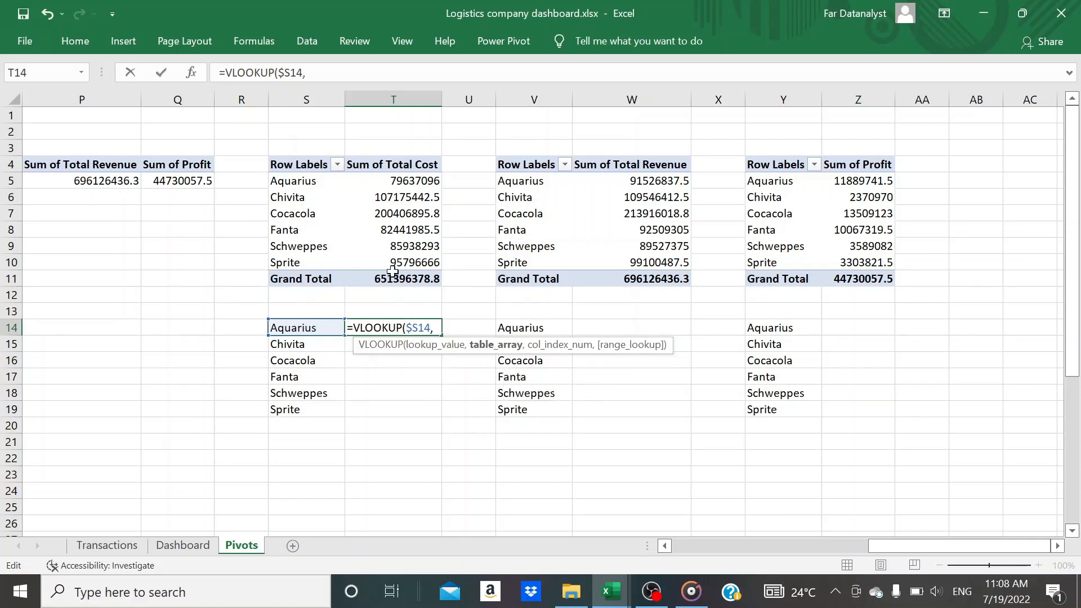
Complete the T14 VLOOKUP with table array $S$5:$T$10, column index 2 and range lookup 0, and fill it down to T19
click(304, 180)
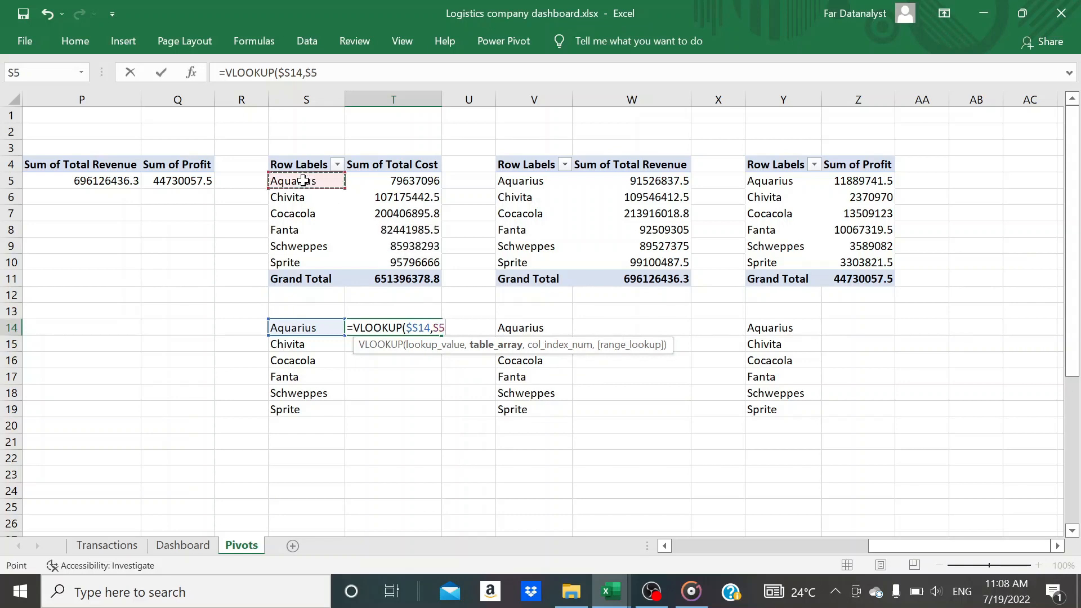
key(shift+Right)
key(shift+Down)
key(shift+Down)
key(shift+Down)
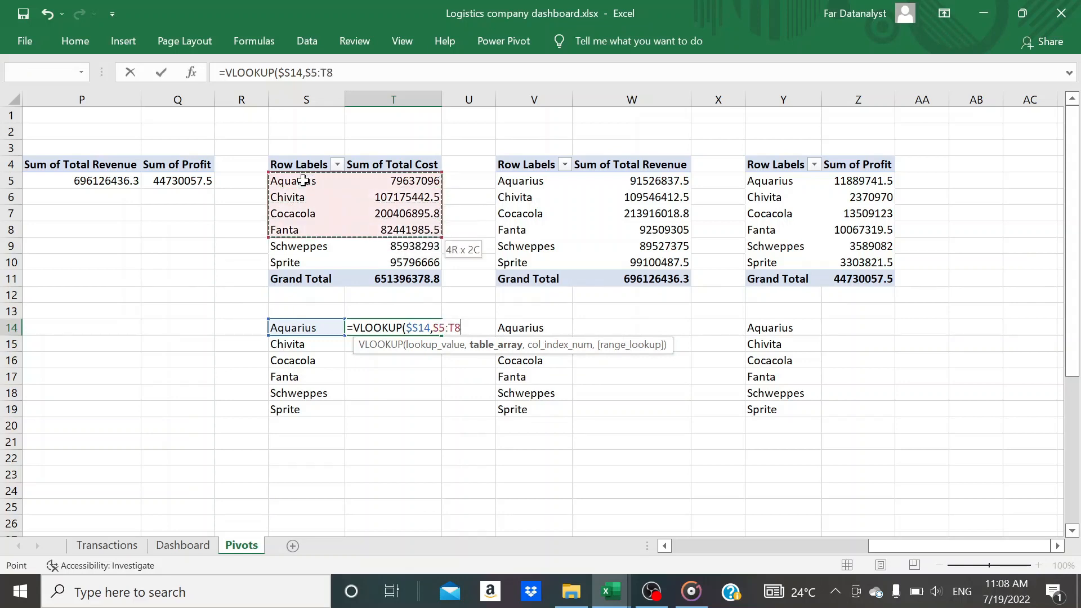
key(shift+Down)
key(shift+Down)
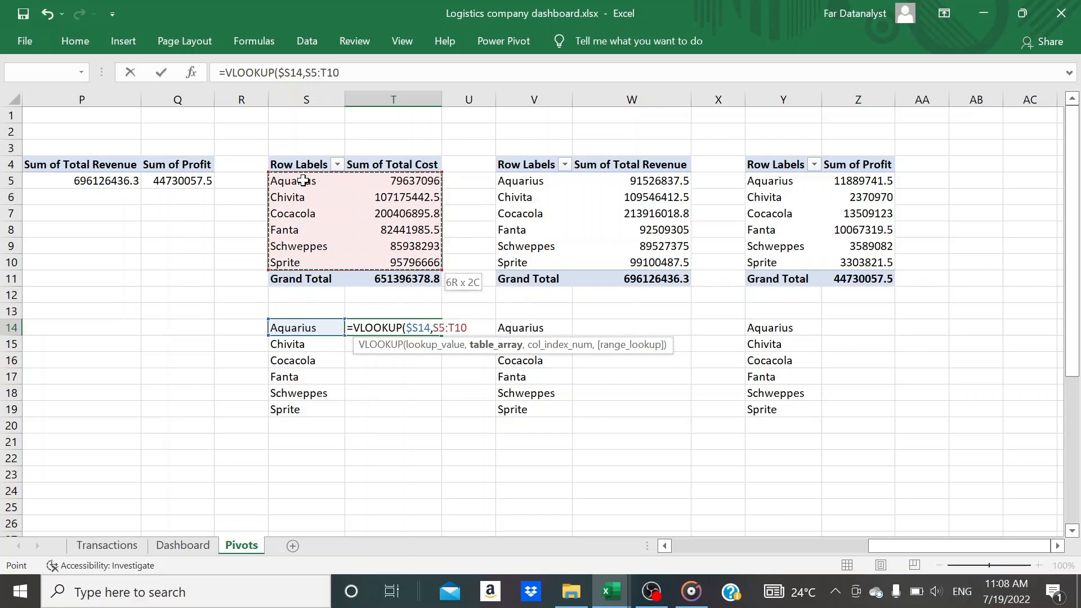
key(F4)
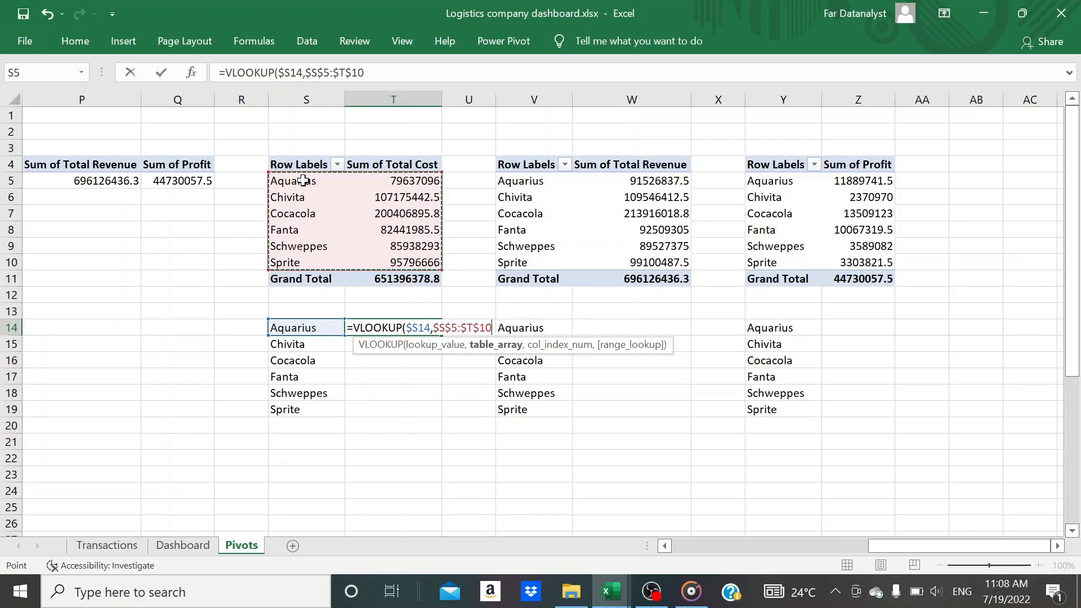
text(,)
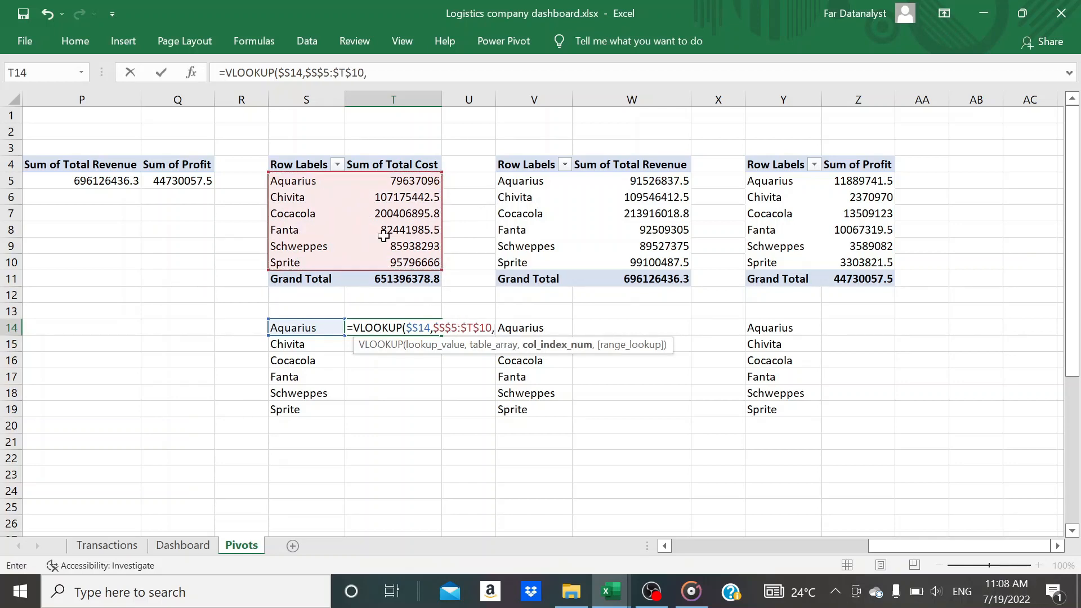
text(2,)
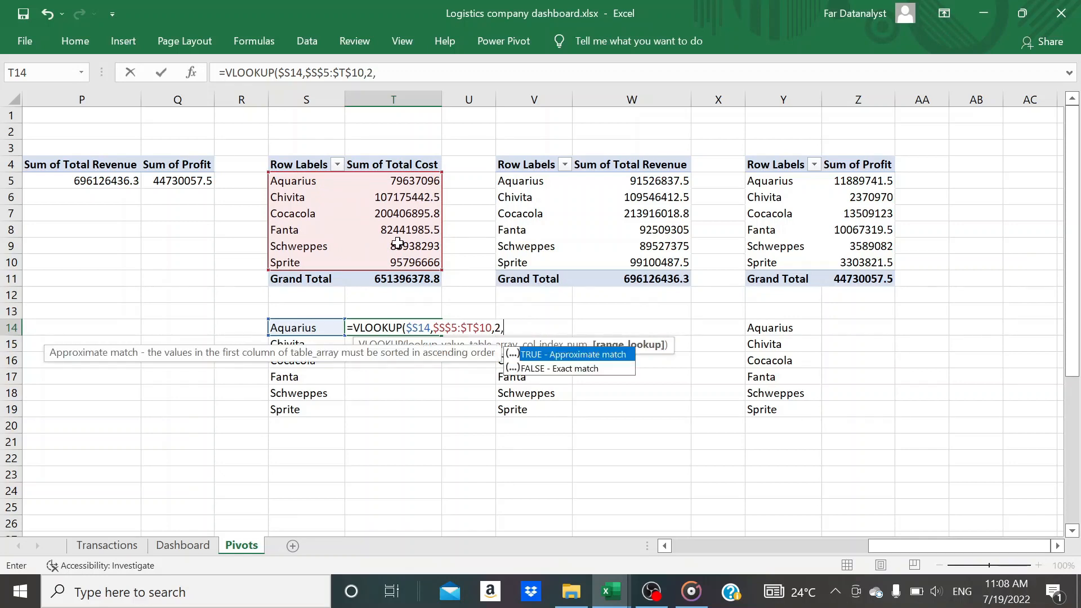
text(0)
key(Return)
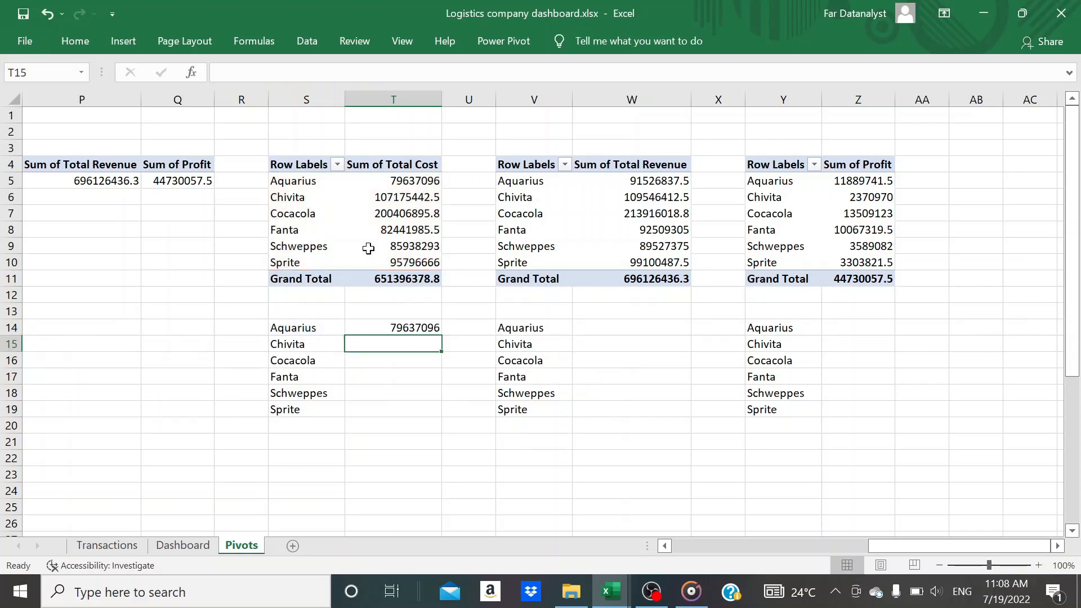
click(420, 326)
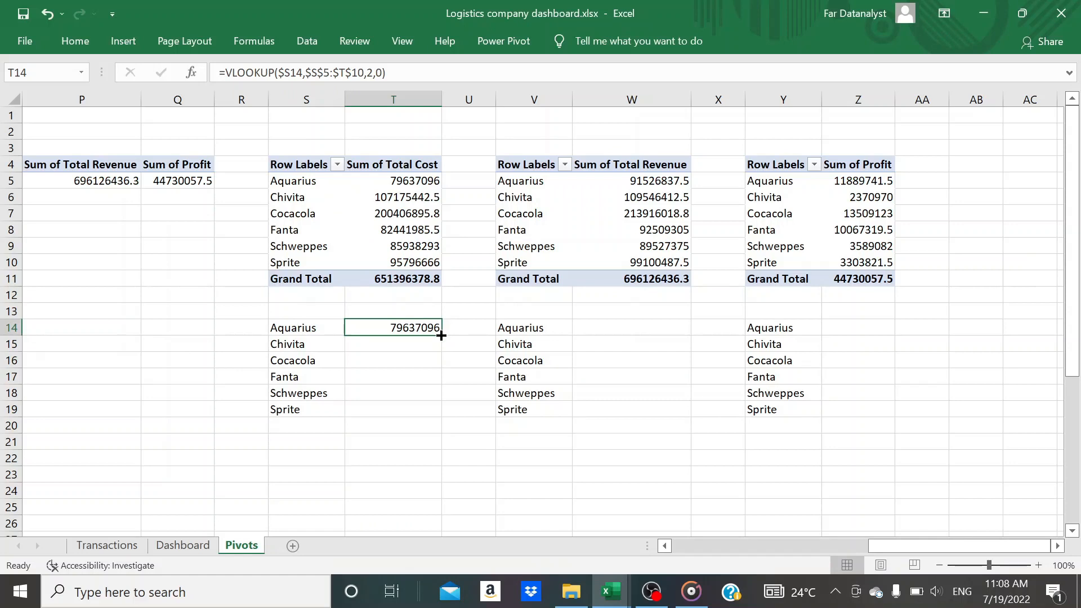
drag(441, 335, 431, 412)
Start a VLOOKUP formula in cell W14 with $V14 as the lookup value
click(599, 326)
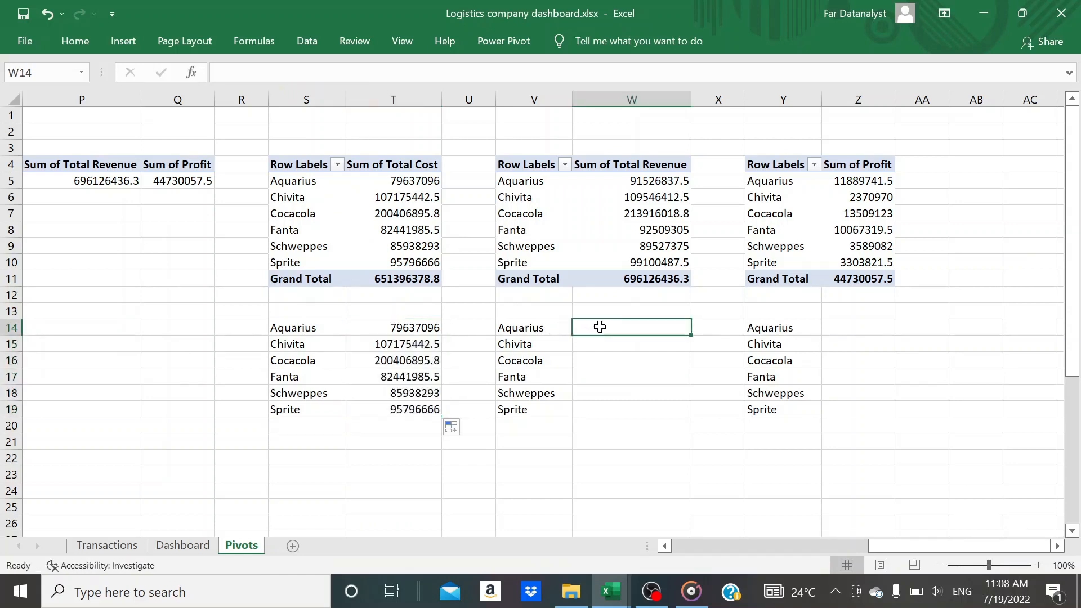
text(=vloo)
key(Tab)
key(Left)
key(F2)
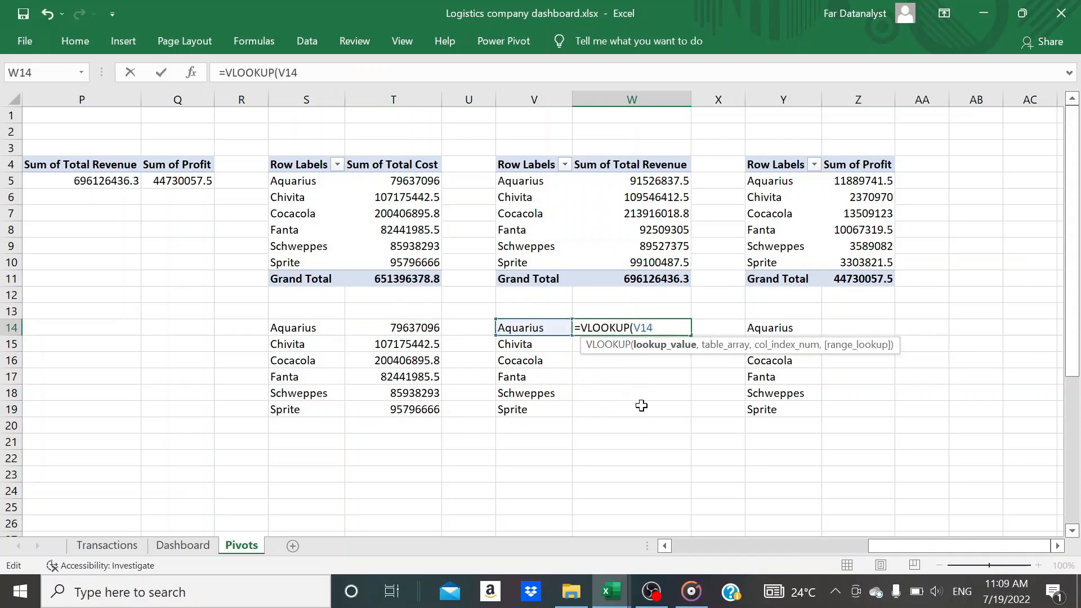
key(F4)
key(F4)
key(F4)
text(,)
Complete the W14 VLOOKUP with table array $V$5:$W$10, column index 2 and range lookup 0, and fill it down to W19
click(515, 183)
key(shift+Right)
key(shift+Down)
key(shift+Down)
key(shift+Down)
key(shift+Down)
key(shift+Down)
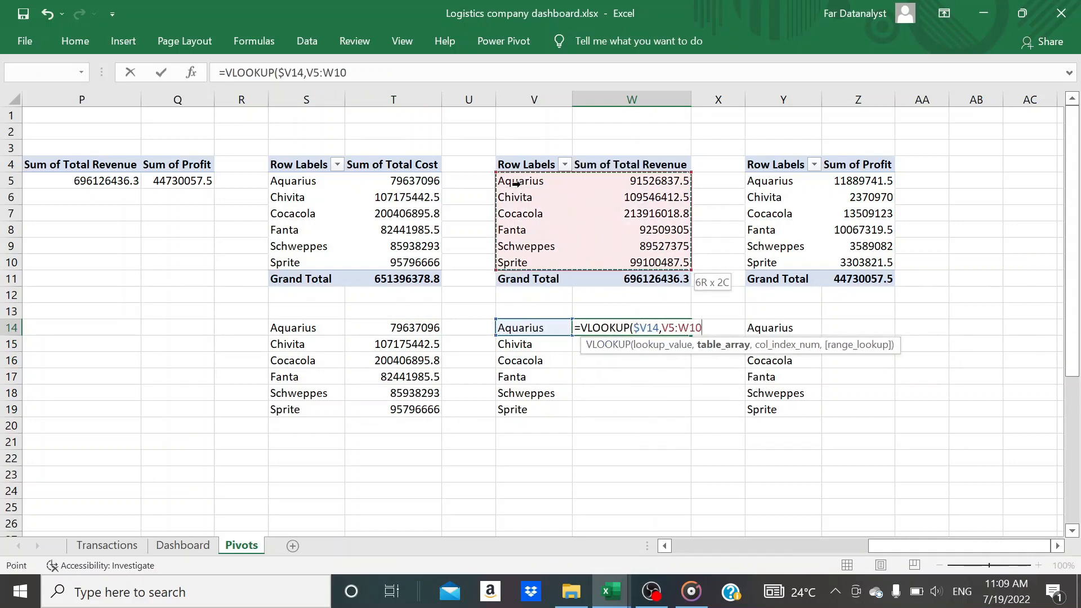
key(F4)
text(,2,0)
key(Return)
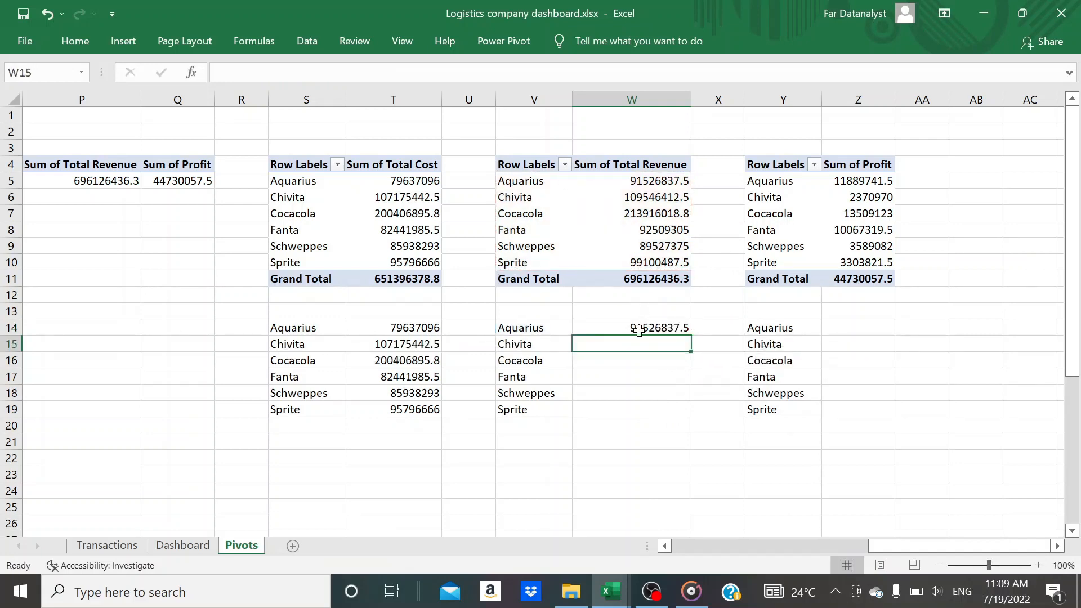
click(639, 331)
drag(691, 336, 684, 411)
Start a VLOOKUP formula in cell Z14 with $Y14 as the lookup value
click(839, 330)
text(=vlo)
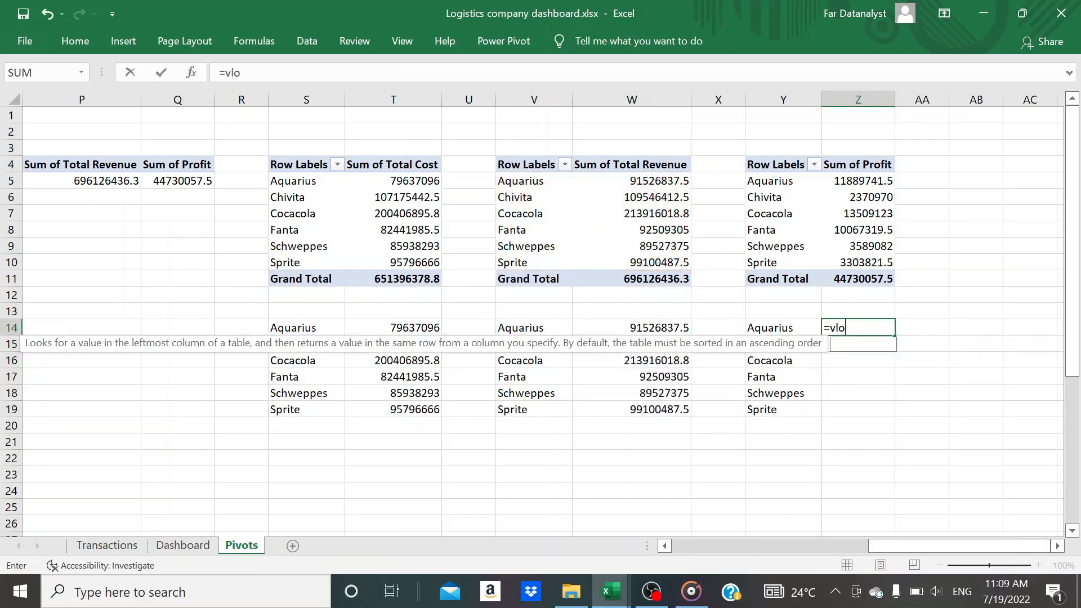
key(Tab)
click(766, 331)
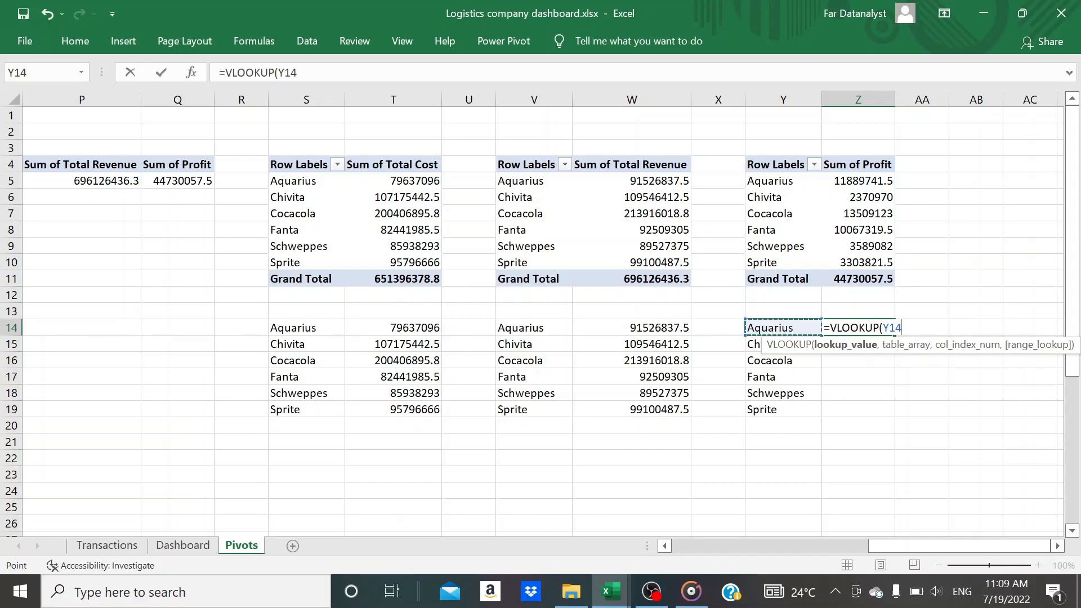
key(F4)
key(F4)
key(F4)
text(,)
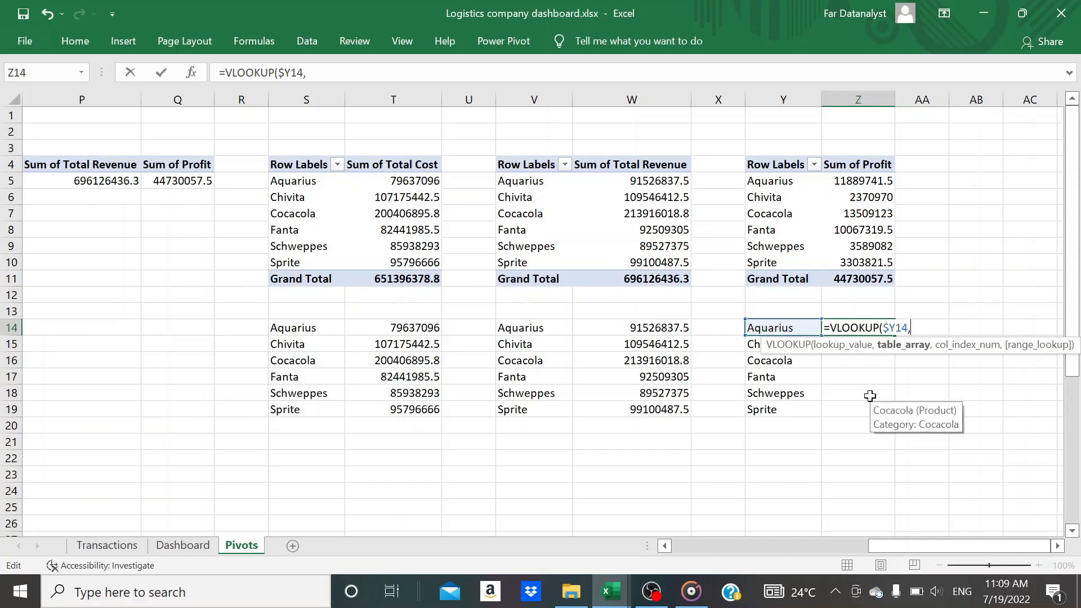
Complete the Z14 VLOOKUP with table array $Y$5:$Z$10, column index 2 and range lookup 0, and fill it down to Z19
drag(798, 180, 886, 262)
key(F4)
text(,2)
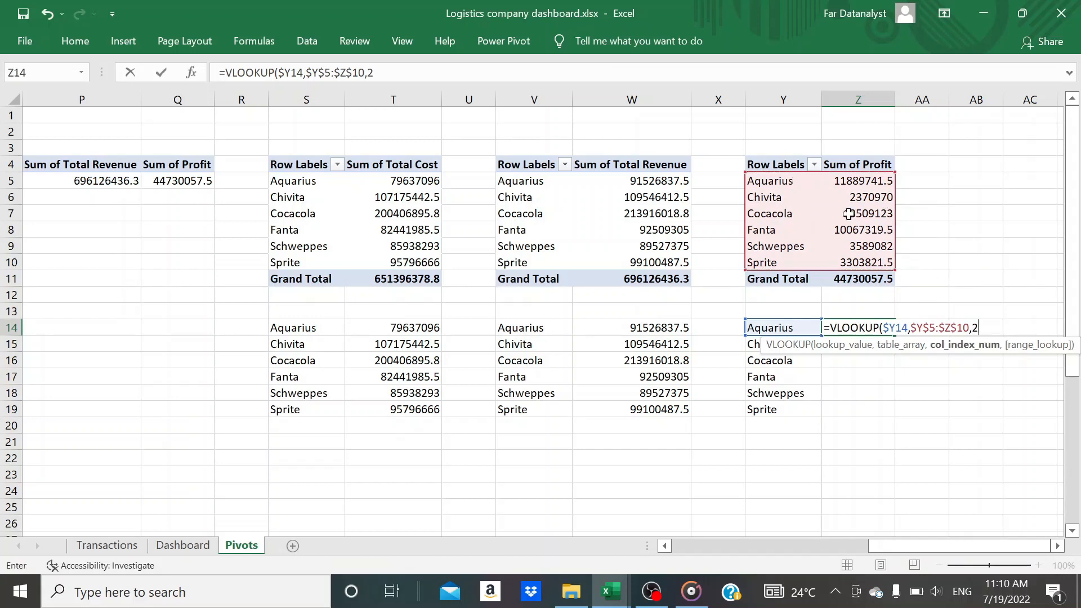
text(,0)
key(Return)
click(889, 330)
drag(894, 335, 879, 412)
click(916, 388)
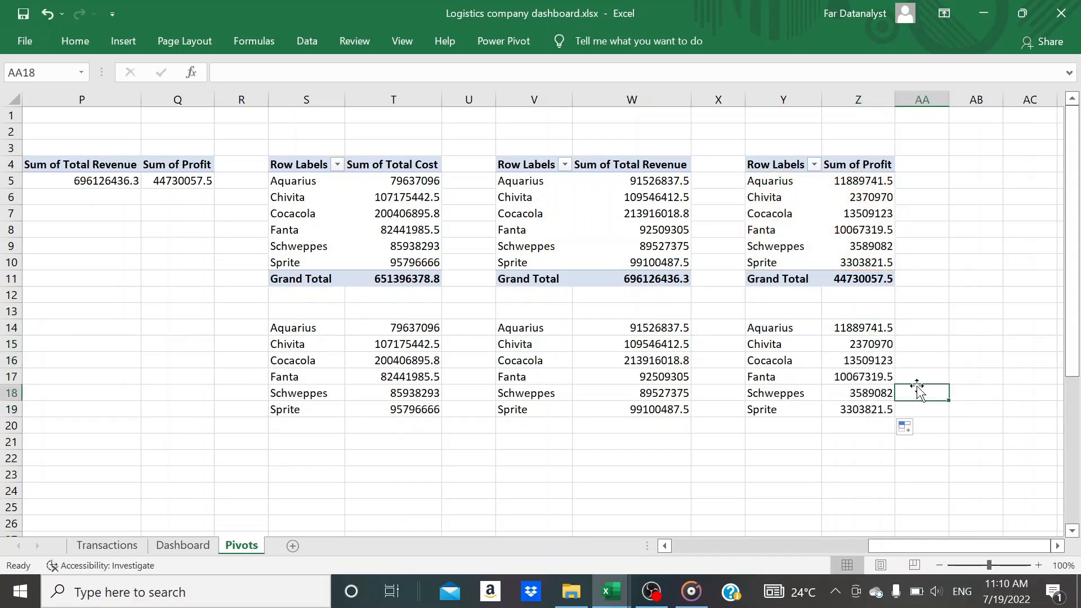
Copy the empty text box on the Dashboard sheet's total cost card and paste five duplicates of it
click(183, 545)
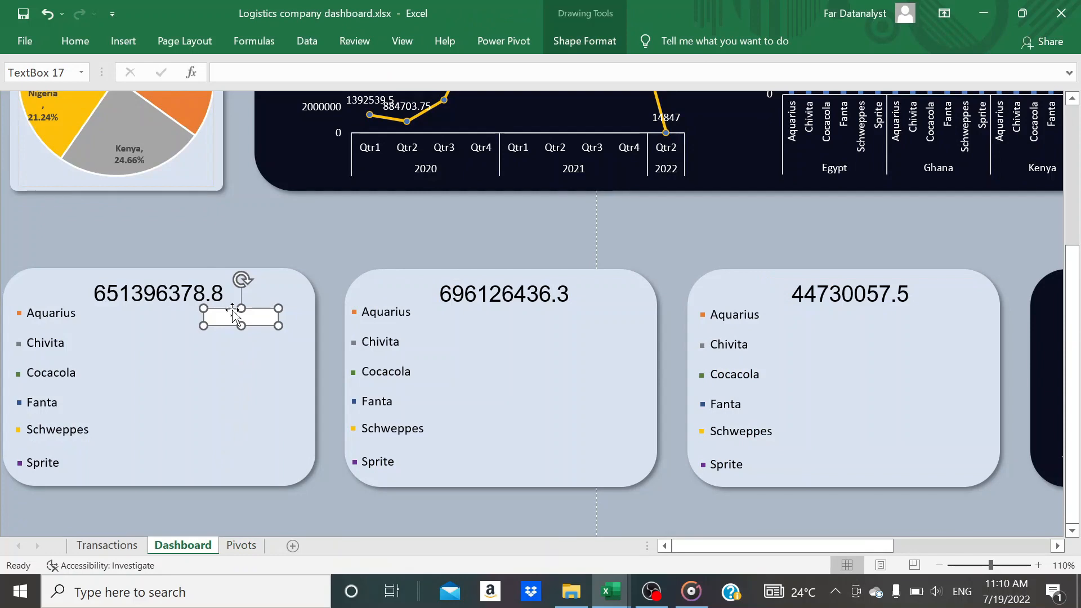
click(219, 73)
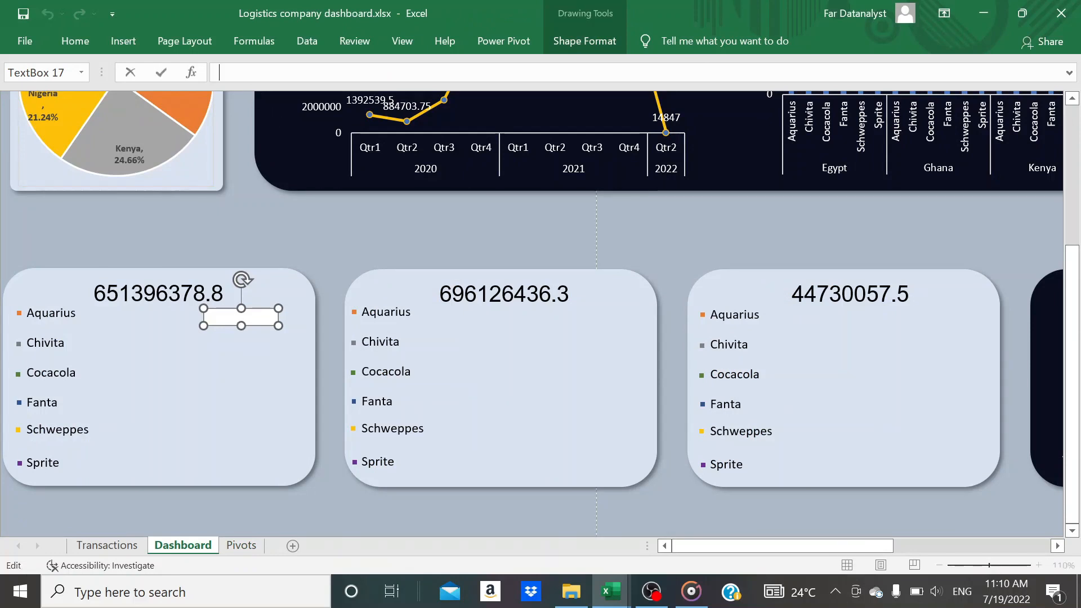
click(220, 404)
click(249, 309)
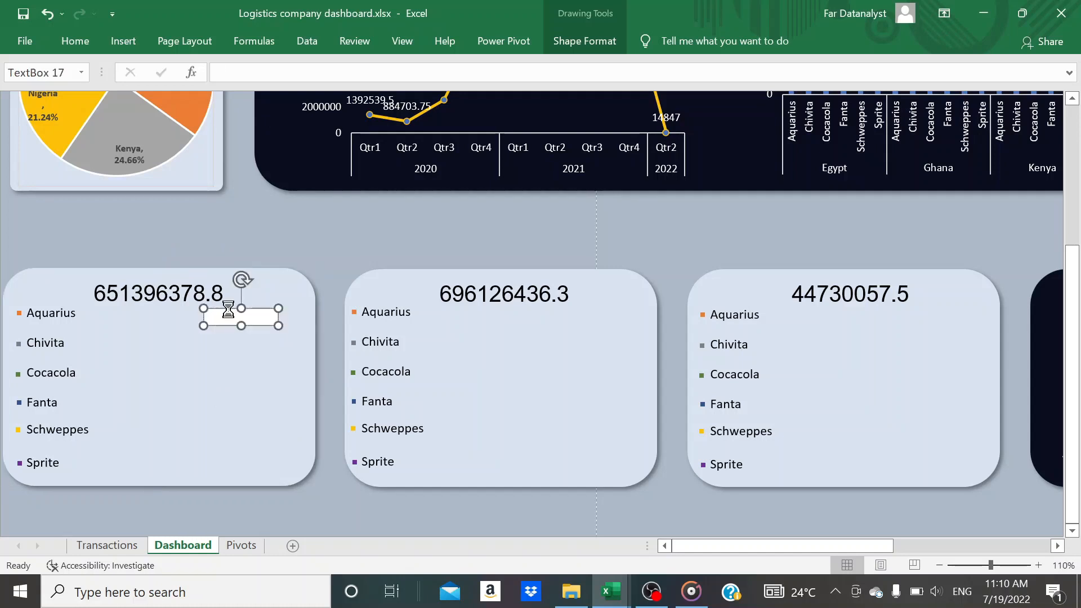
click(242, 366)
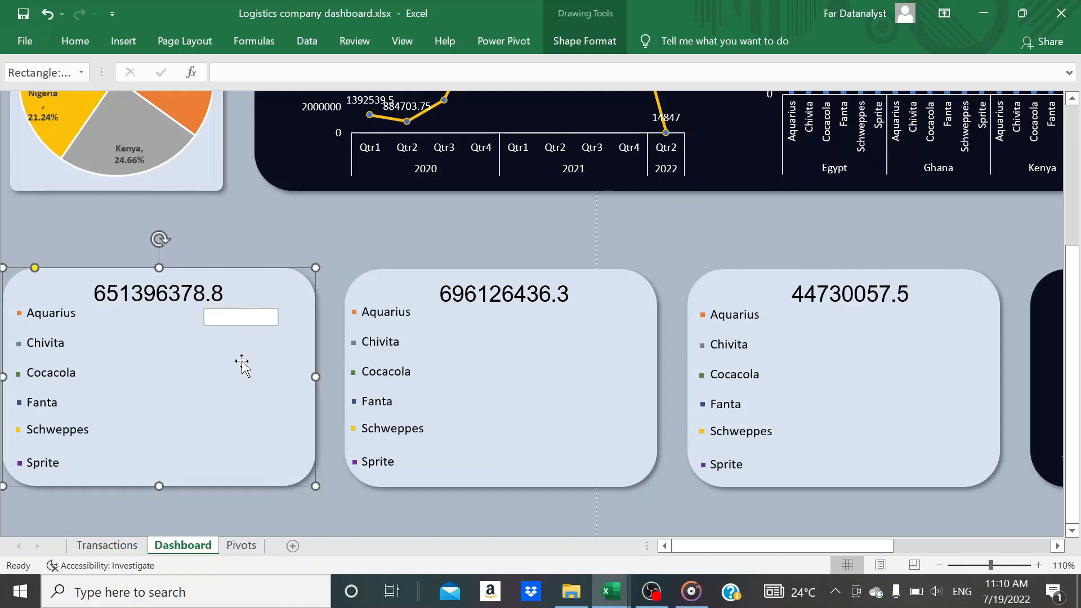
key(ctrl+v)
key(ctrl+v)
key(ctrl+v)
key(ctrl+v)
key(ctrl+v)
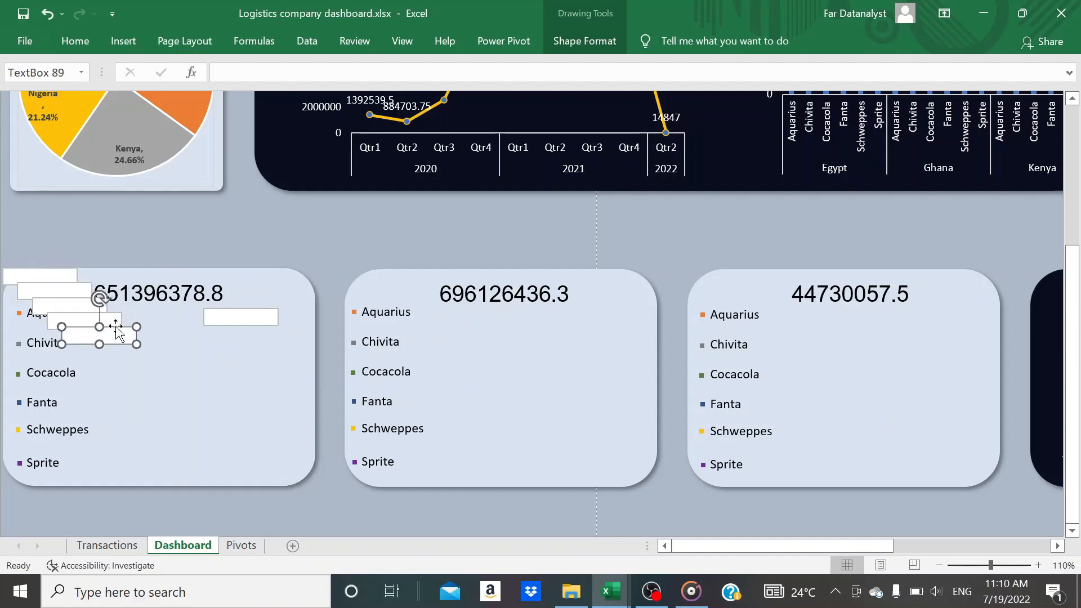
Place the five pasted text boxes beside the Chivita, Cocacola, Fanta, Schweppes and Sprite labels on the total cost card
drag(115, 330, 255, 337)
click(68, 316)
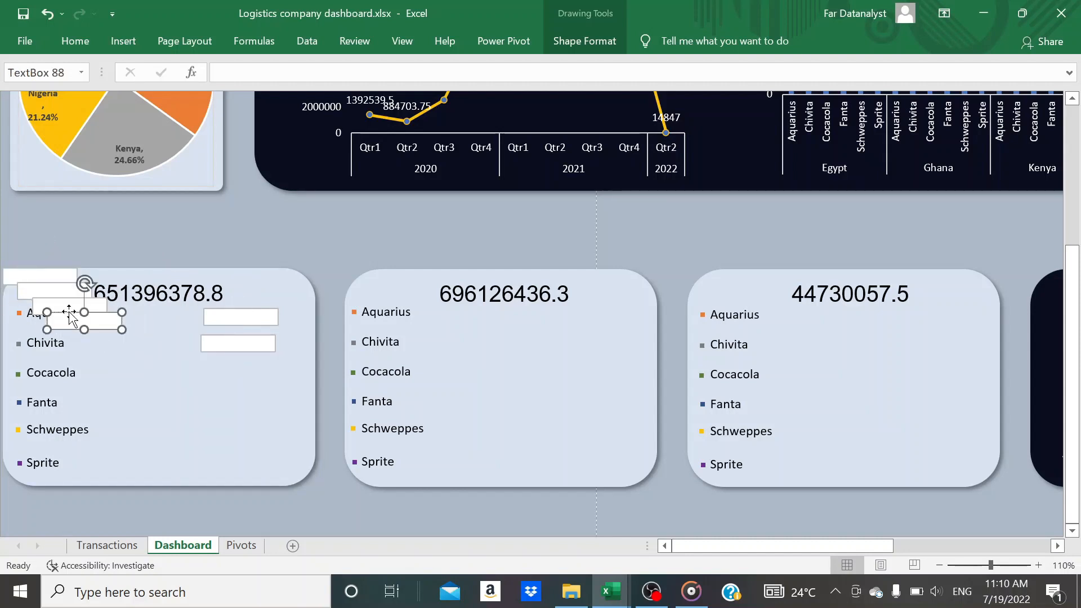
drag(69, 315, 225, 398)
click(52, 287)
drag(53, 287, 228, 429)
click(28, 270)
drag(28, 271, 227, 460)
Select all six empty text boxes on the total cost card and align them with Align Center
shift+click(238, 435)
shift+click(238, 403)
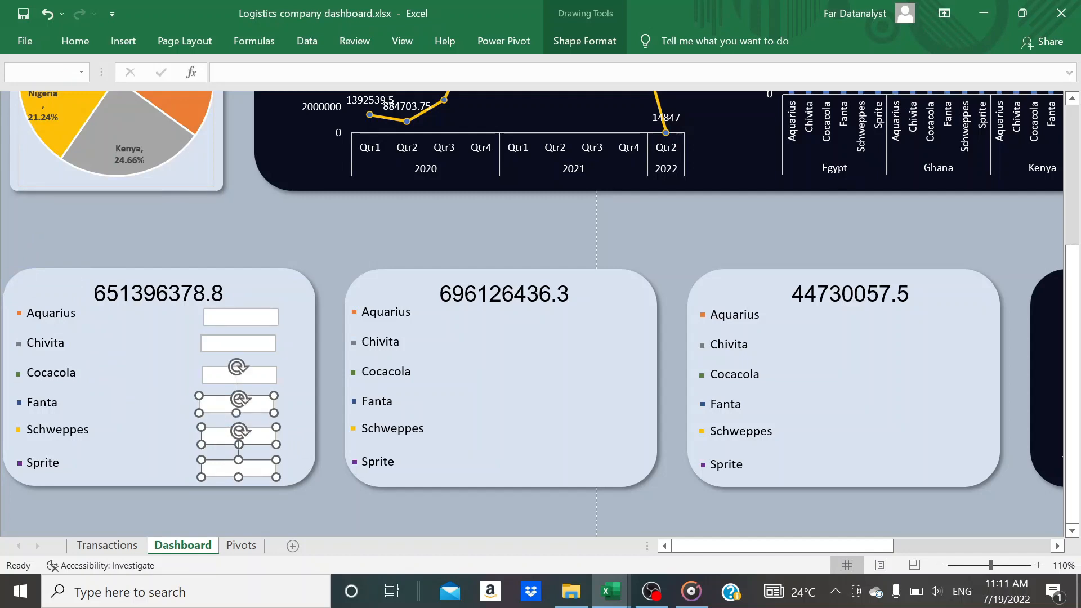
shift+click(239, 374)
shift+click(238, 343)
shift+click(218, 320)
click(586, 41)
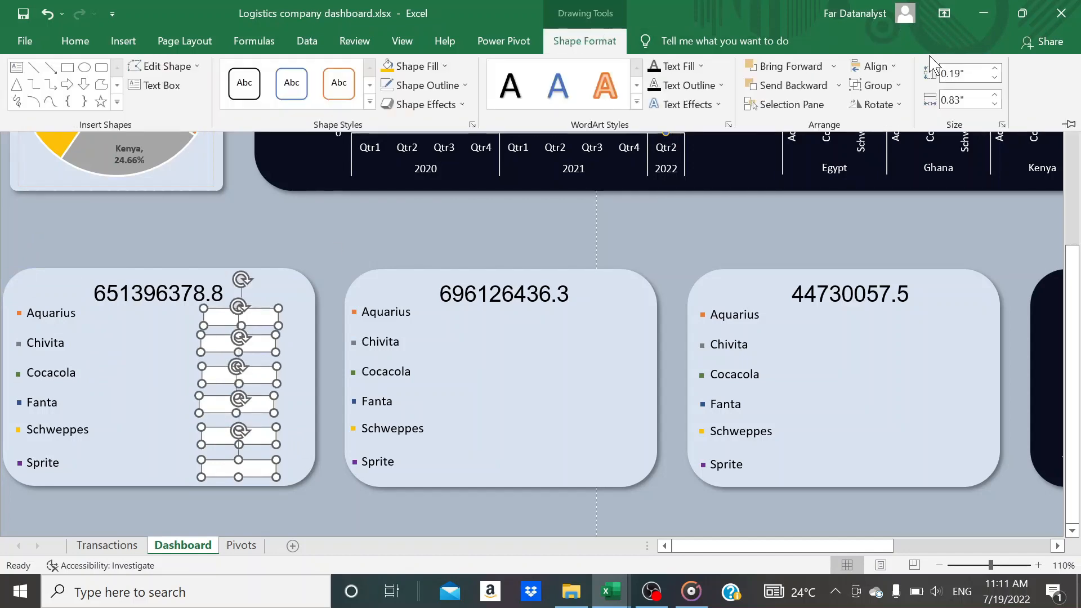
click(888, 70)
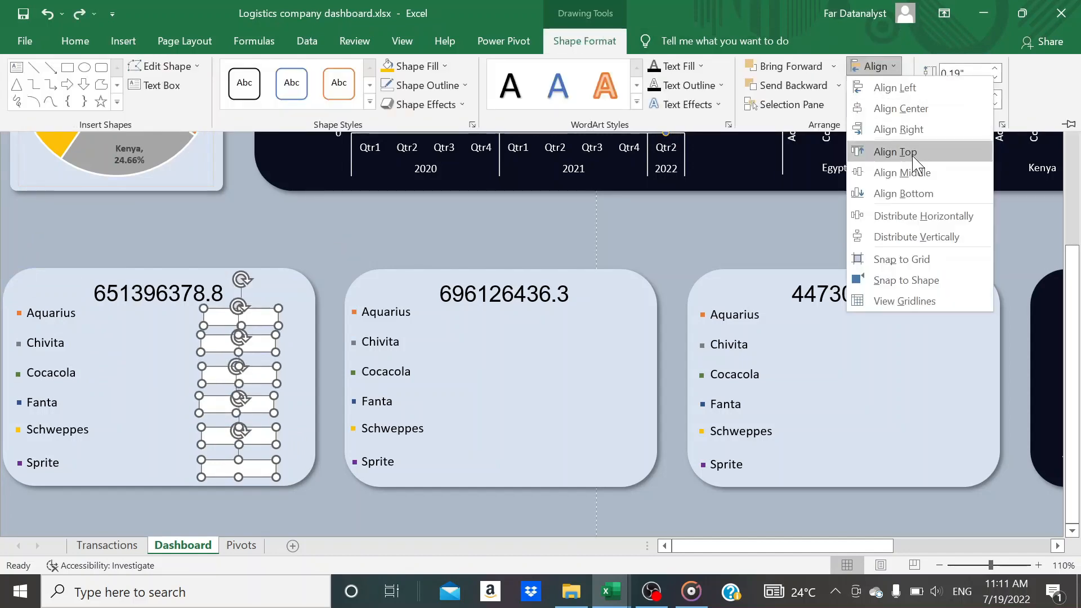
click(911, 111)
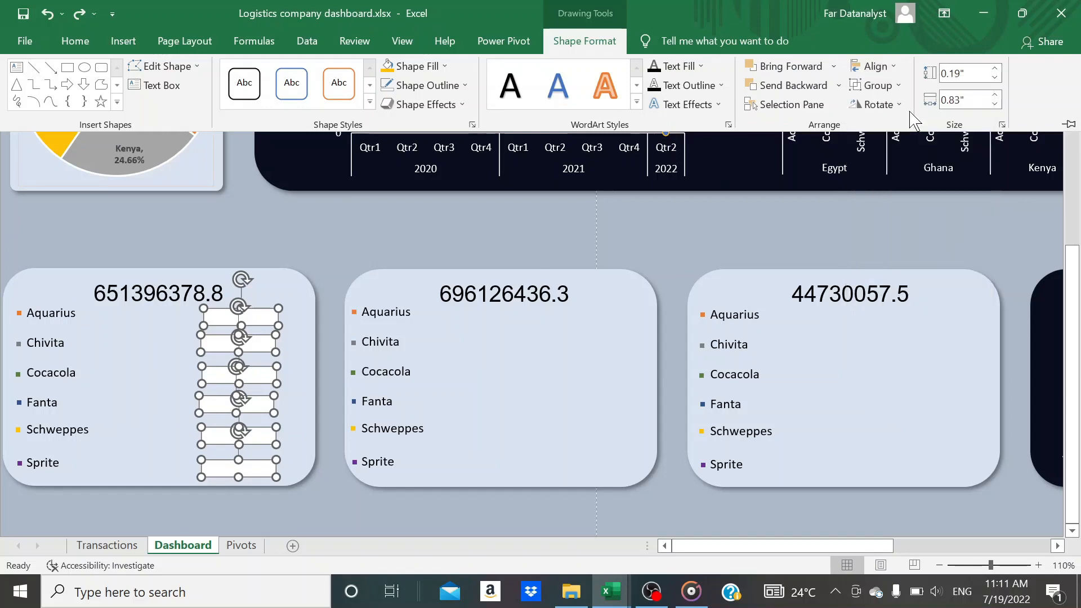
Distribute the six selected text boxes vertically and group them
click(878, 67)
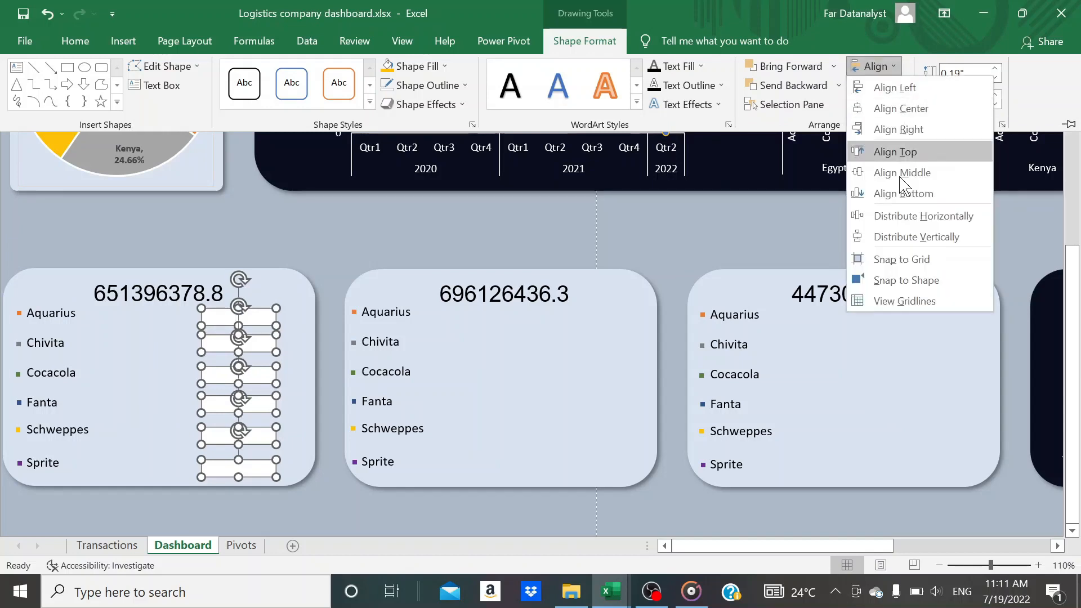
click(893, 236)
click(894, 85)
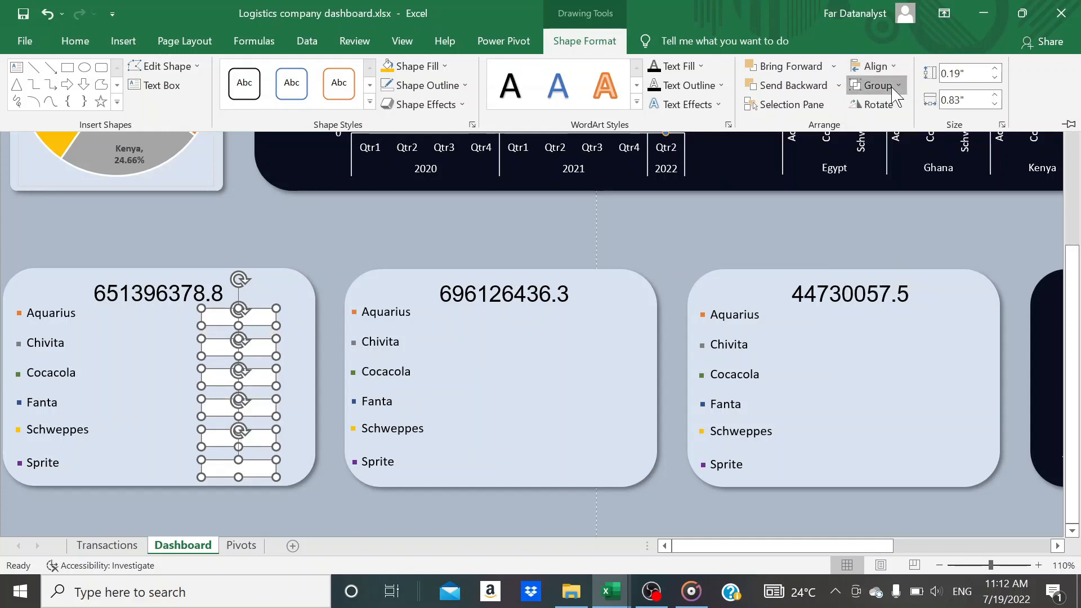
click(903, 107)
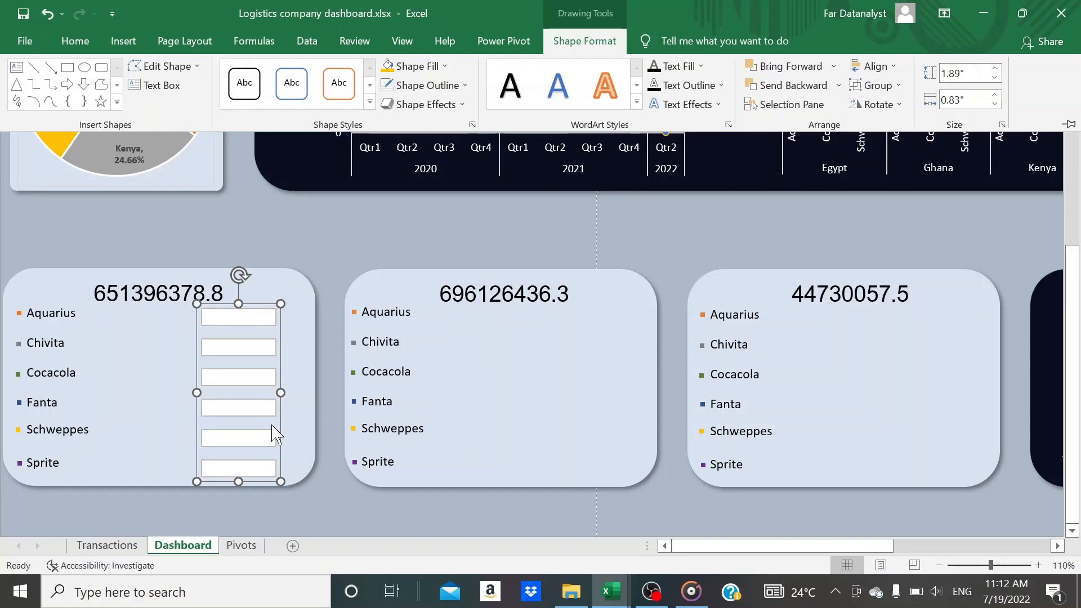
Paste the grouped text boxes onto the revenue and profit cards and line each copy up with its product labels
click(478, 413)
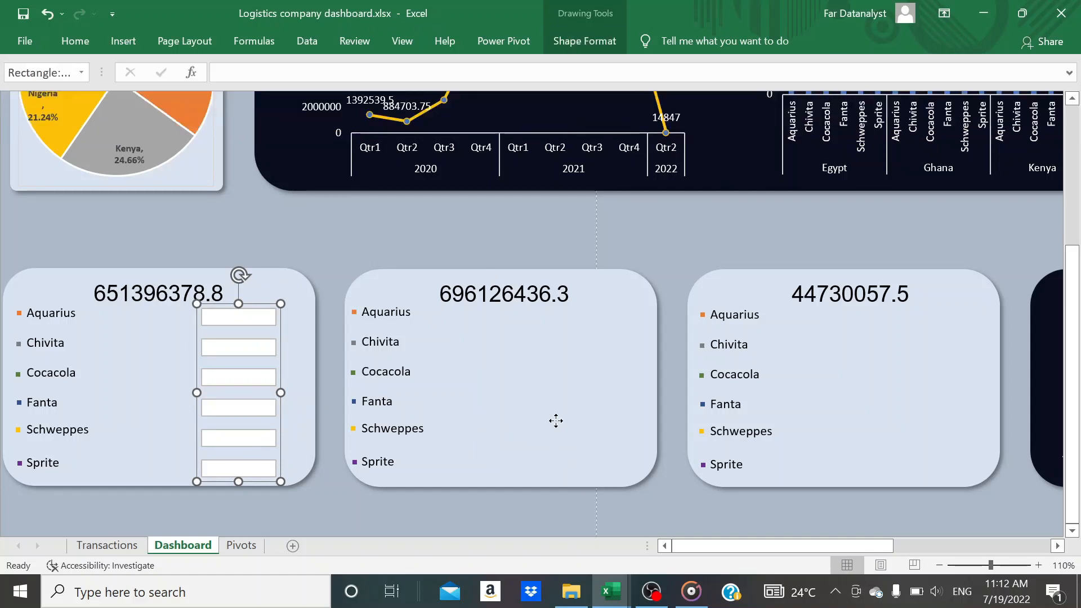
key(ctrl+v)
click(871, 437)
key(ctrl+v)
drag(767, 316, 986, 424)
click(506, 337)
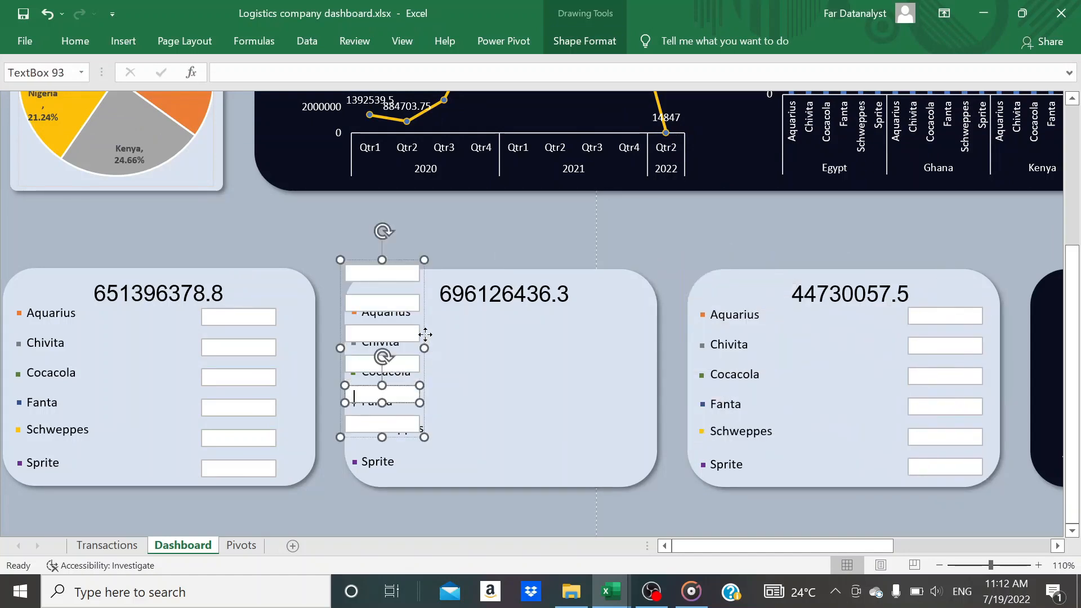
drag(427, 334, 653, 373)
Move the text box groups on the total cost and profit cards closer to the right edges of their cards
click(281, 392)
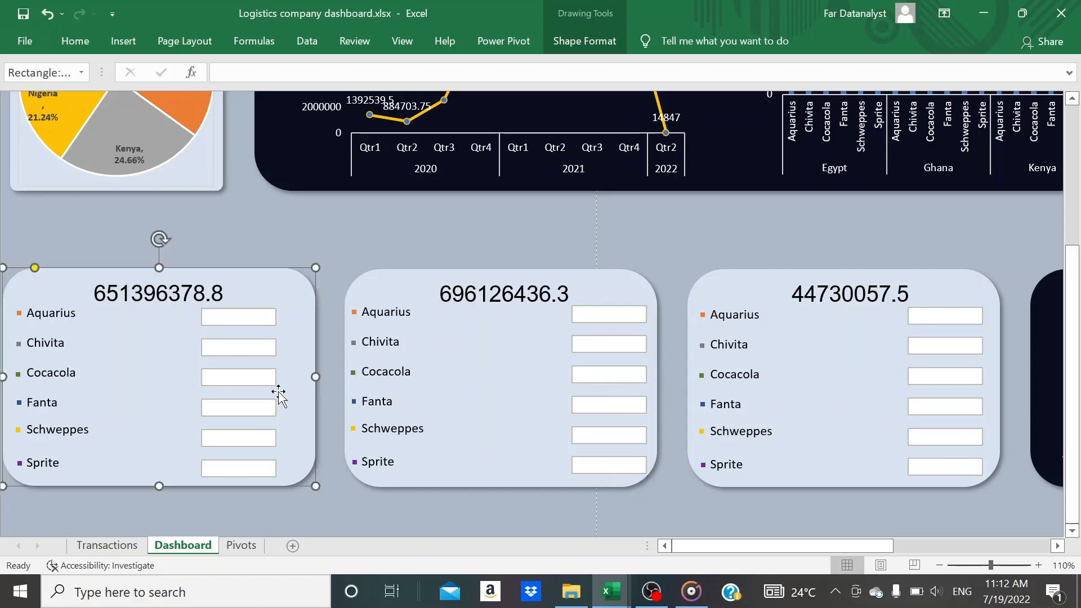
click(270, 349)
click(276, 322)
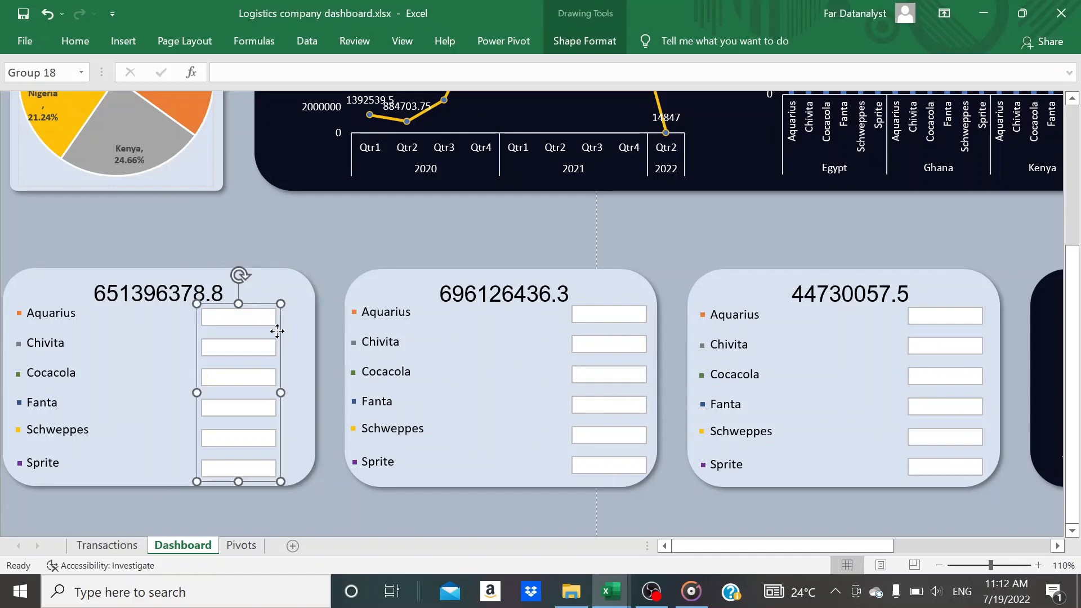
key(ctrl+z)
drag(277, 331, 306, 337)
click(273, 346)
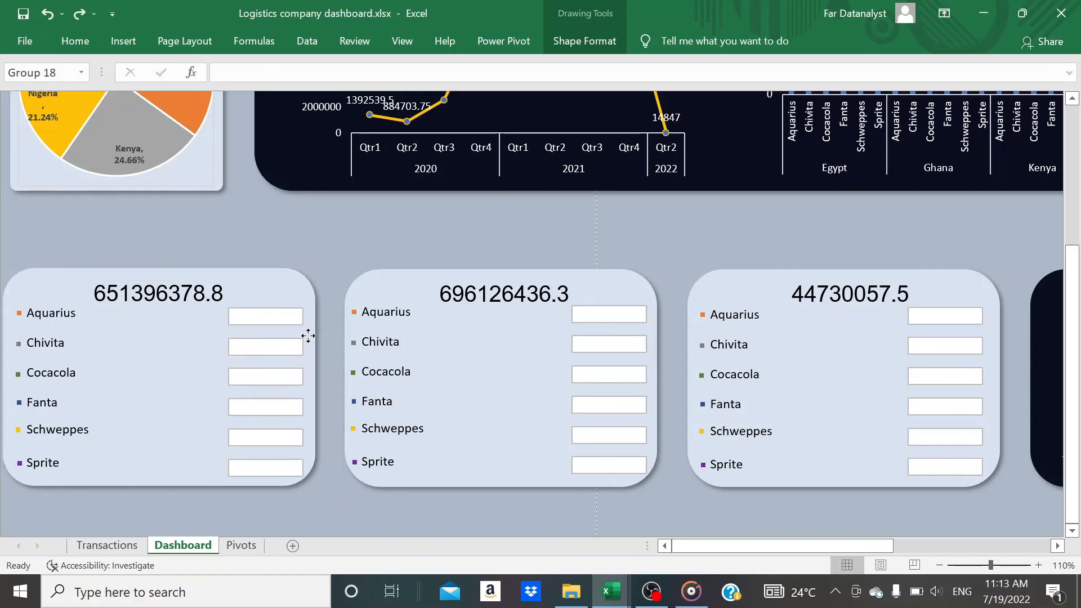
click(951, 372)
drag(986, 347, 990, 350)
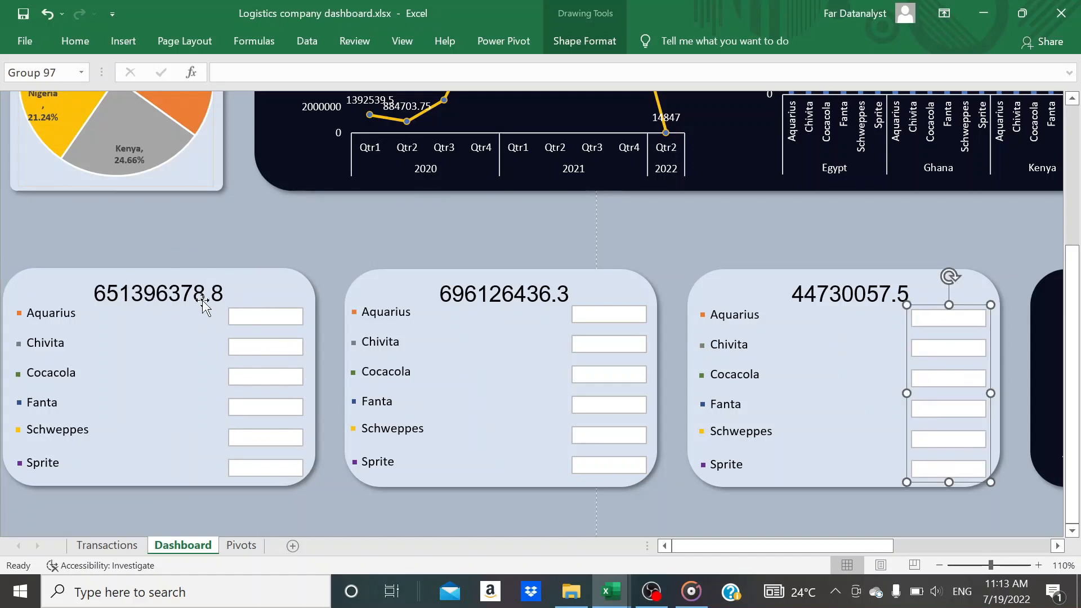
Link the Aquarius text box on the total cost card to cell T14 of the Pivots sheet
click(258, 317)
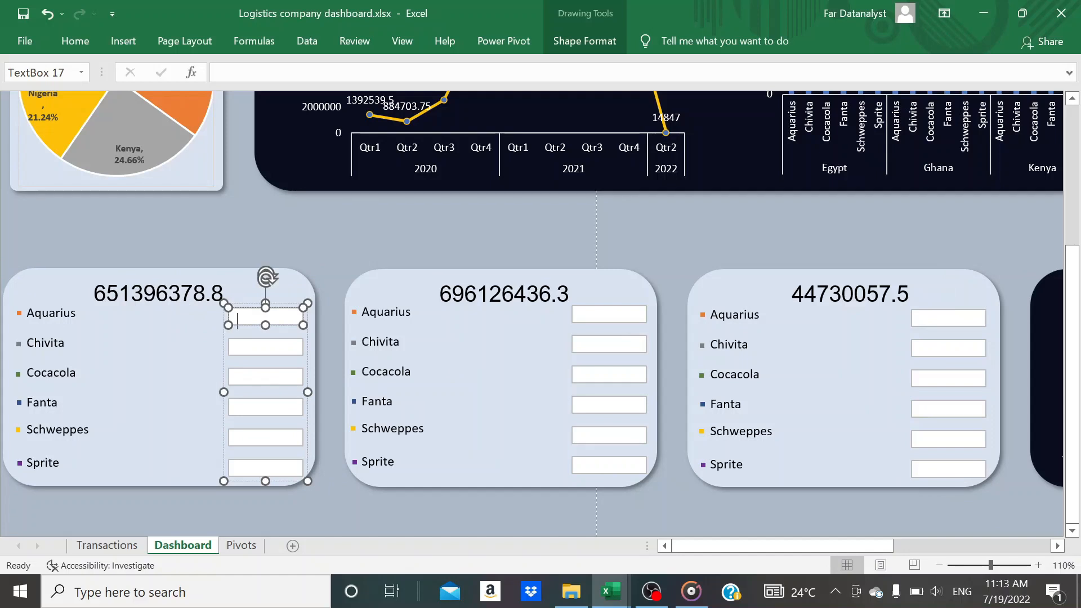
click(288, 304)
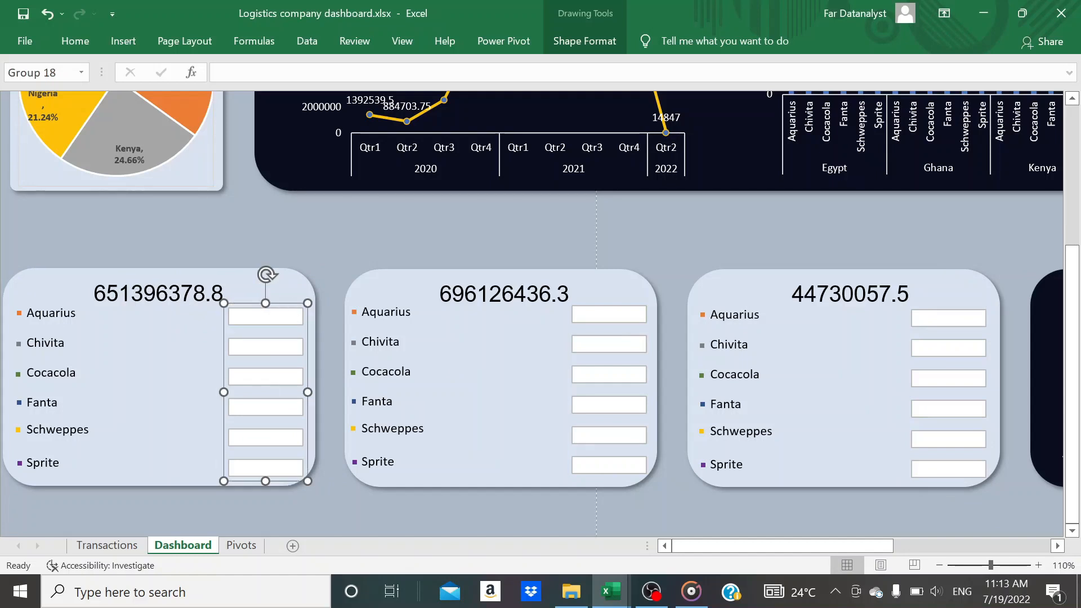
click(263, 317)
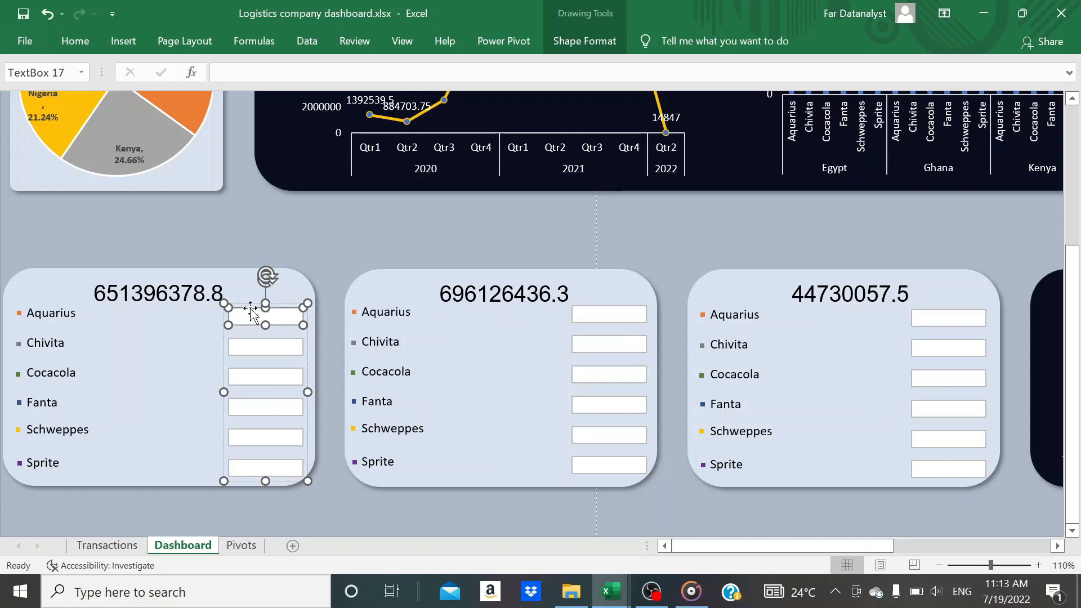
click(236, 73)
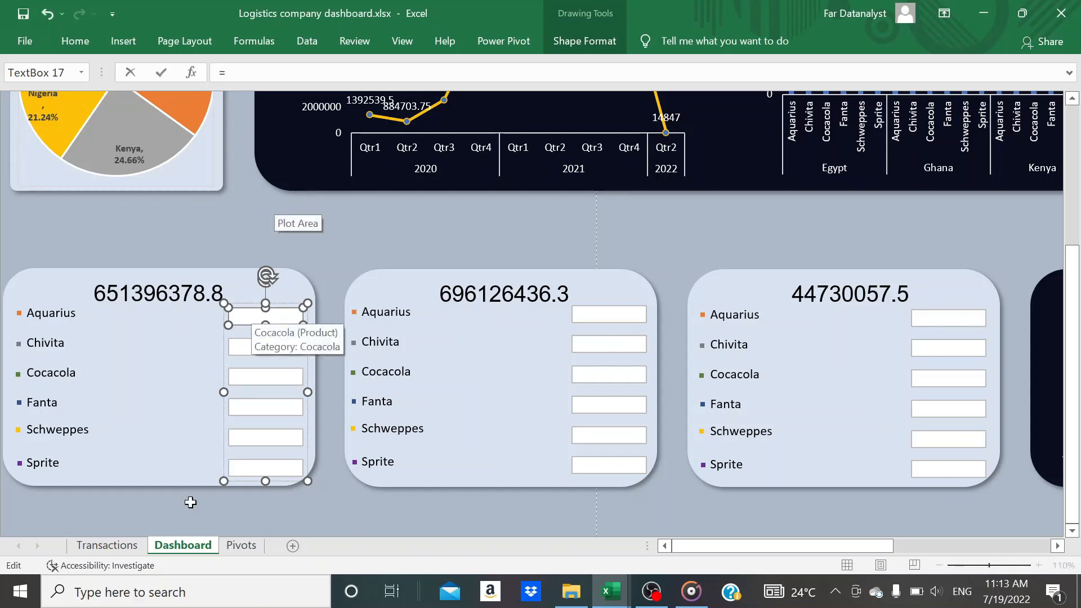
click(241, 546)
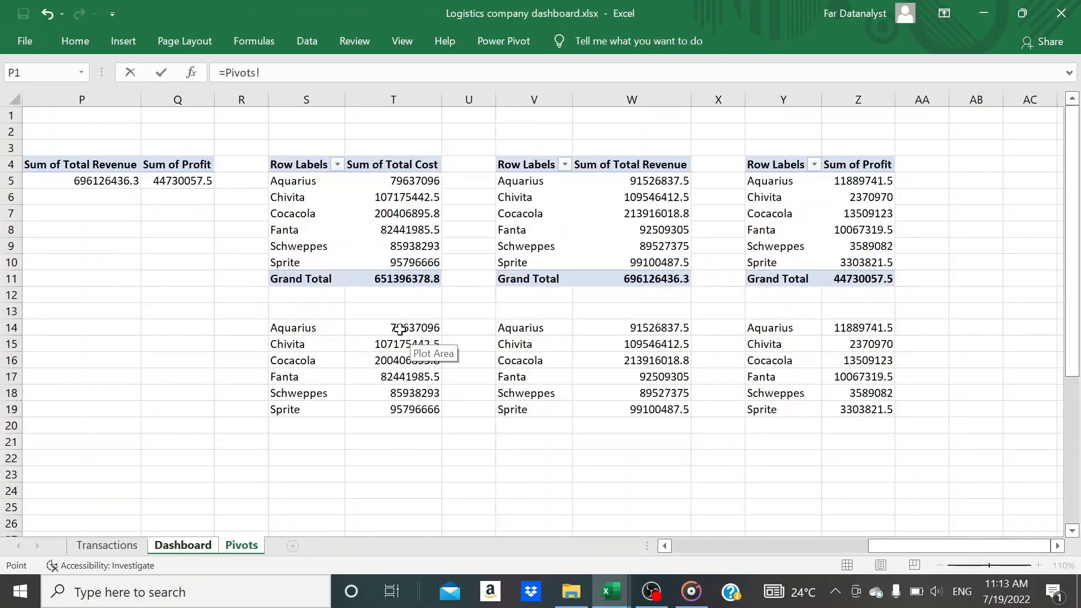
click(396, 328)
key(Return)
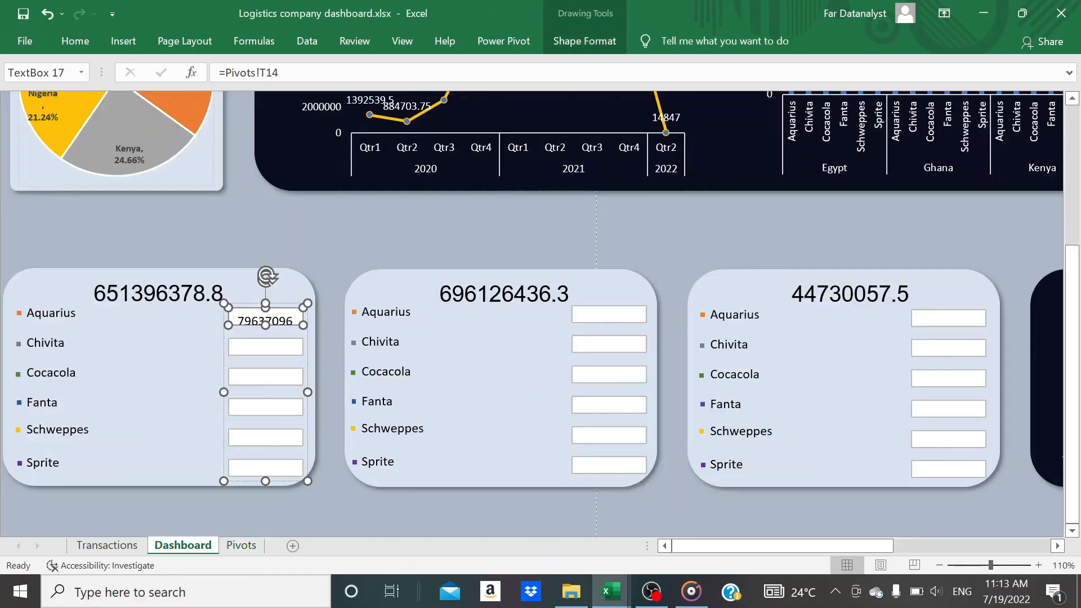
Link the Chivita text box on the total cost card to cell T15 of the Pivots sheet
click(265, 347)
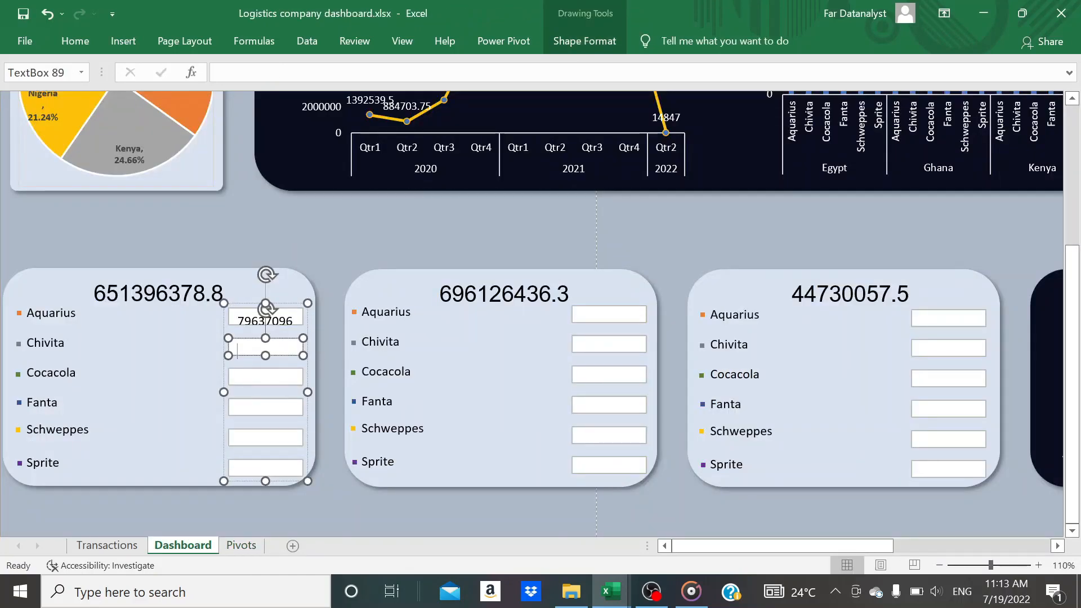
click(219, 73)
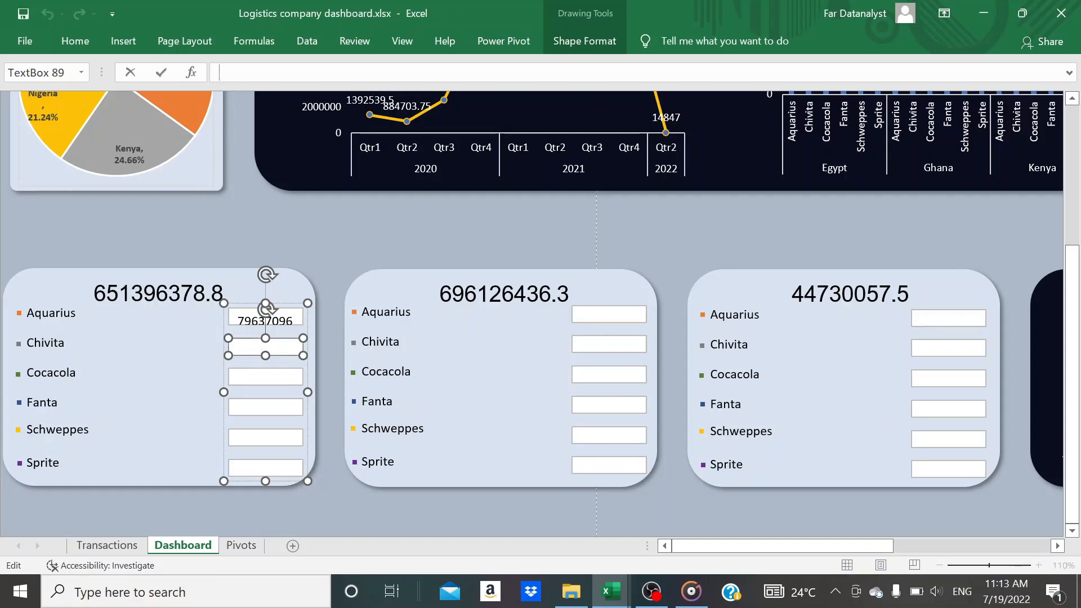
text(=)
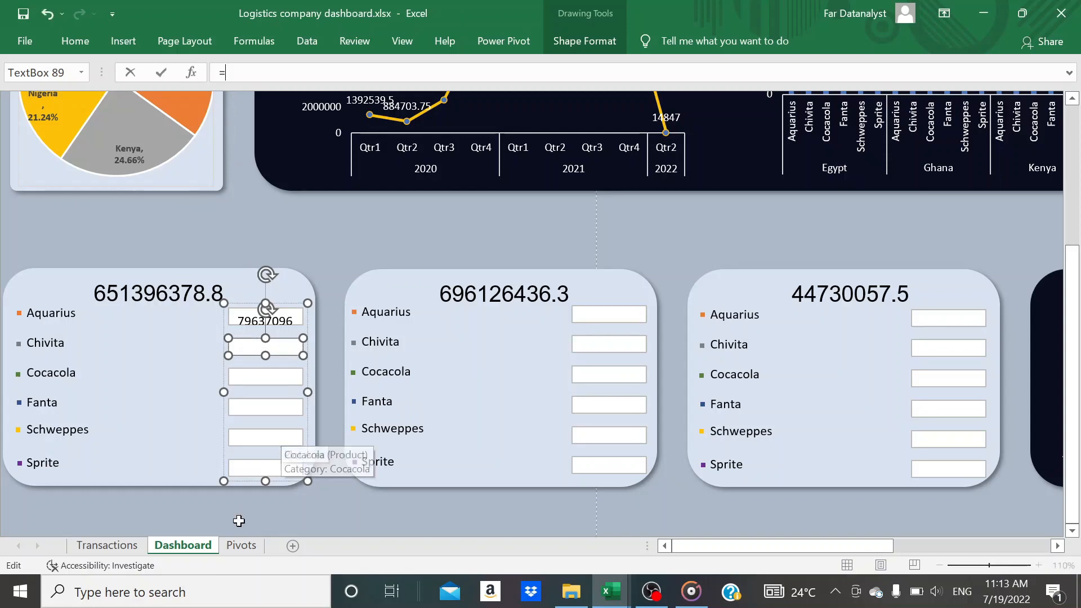
click(241, 544)
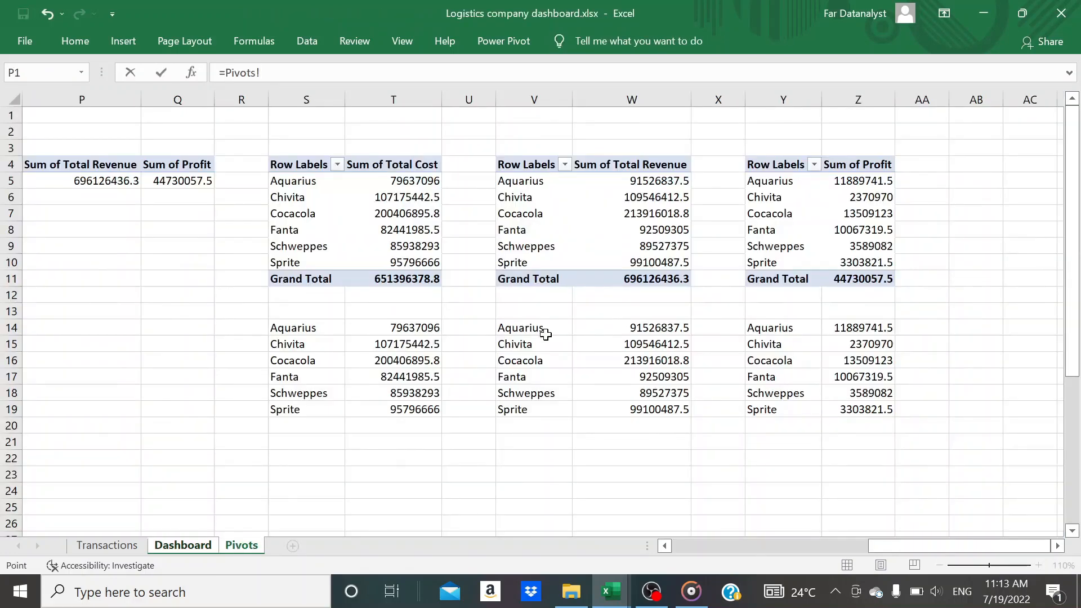
click(419, 344)
key(Return)
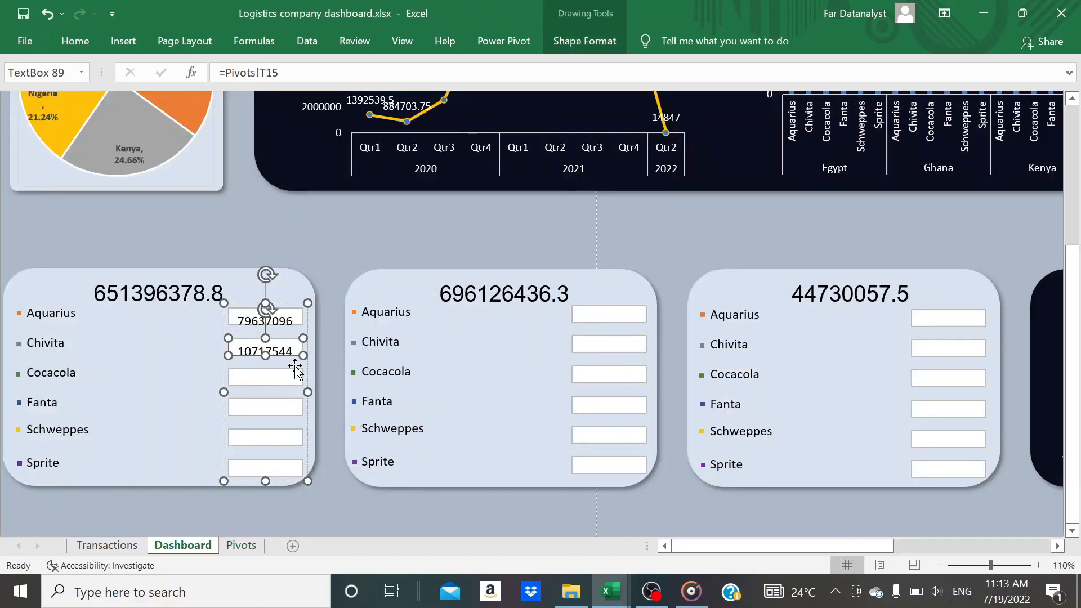
Link the Cocacola text box on the total cost card to cell T16 of the Pivots sheet
click(237, 379)
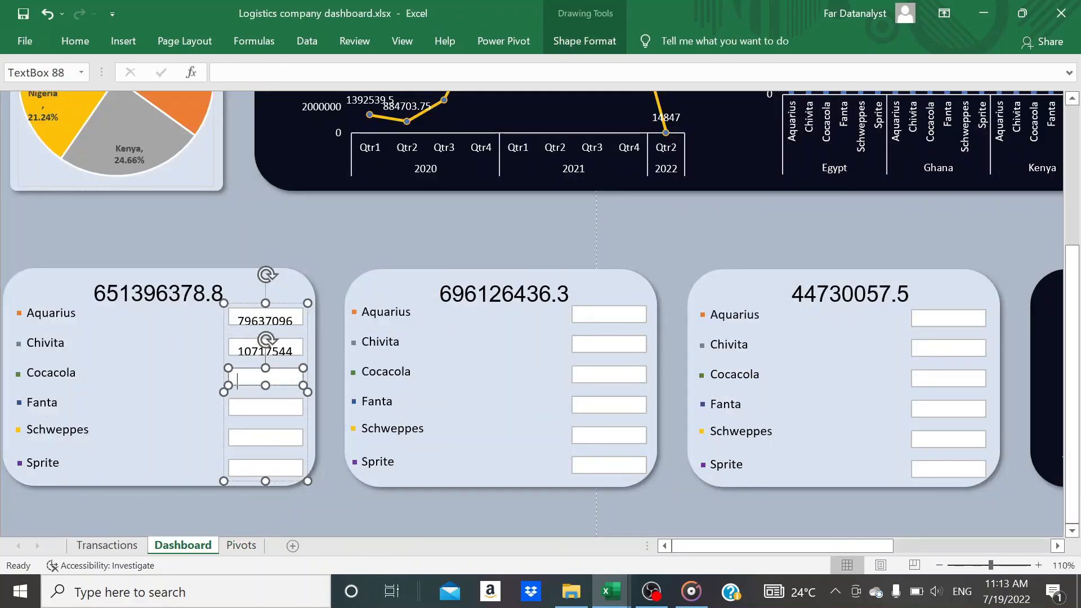
click(220, 73)
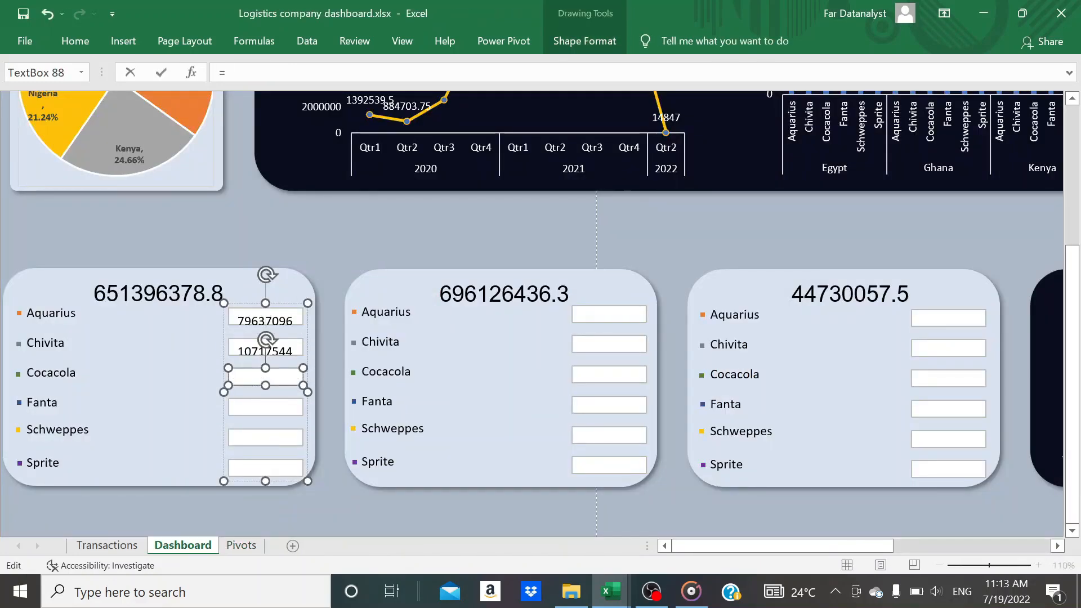
click(240, 545)
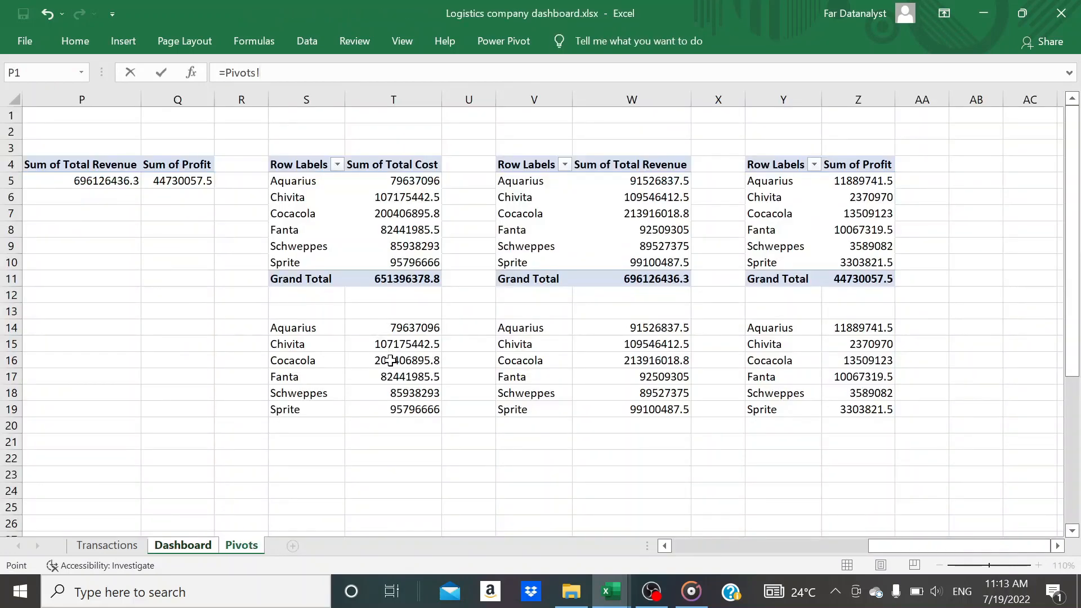
click(390, 360)
key(Return)
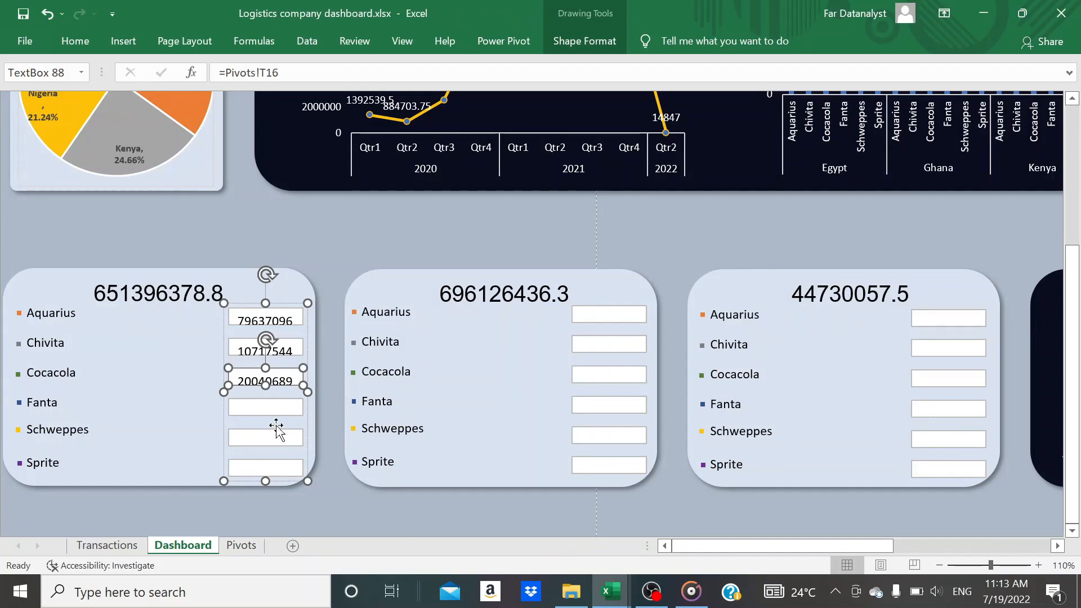
Link the Fanta text box on the total cost card to cell T17 of the Pivots sheet
click(237, 406)
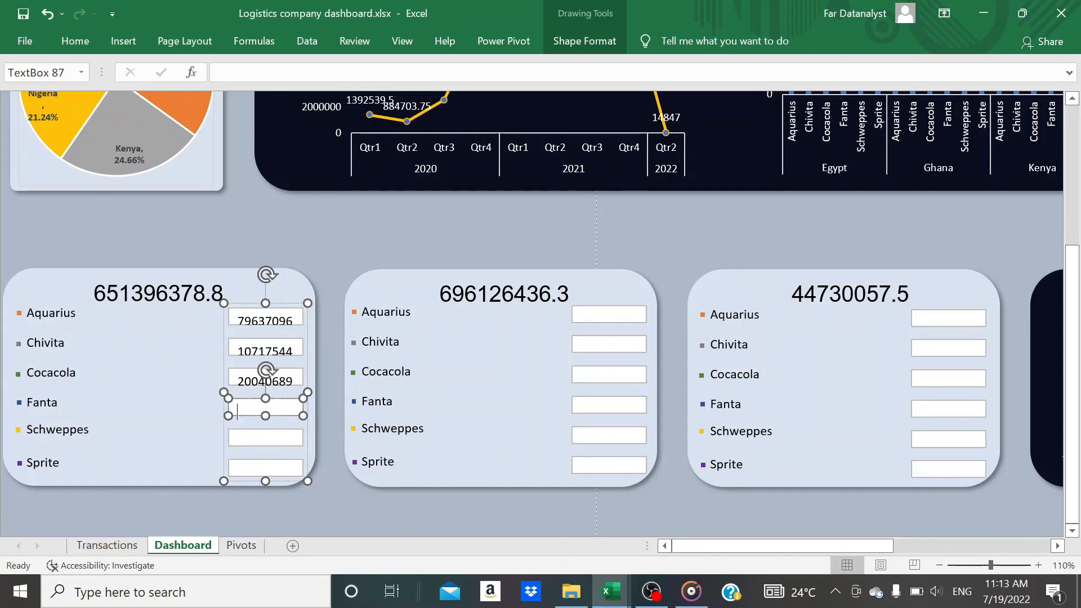
text(=)
click(241, 545)
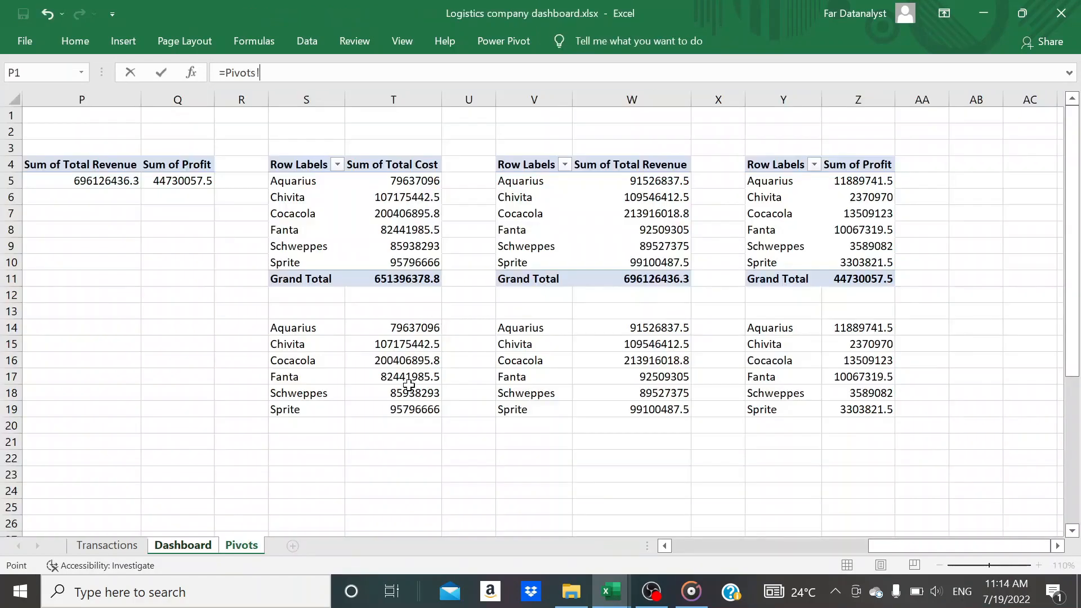
click(354, 380)
key(Return)
click(243, 437)
click(248, 549)
click(415, 394)
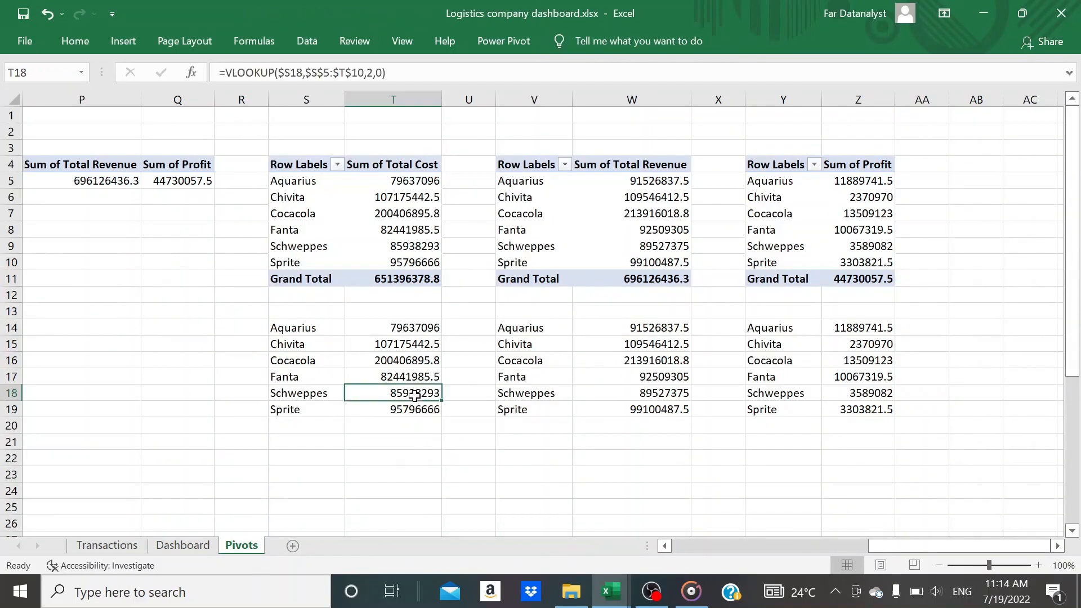
key(Return)
click(211, 545)
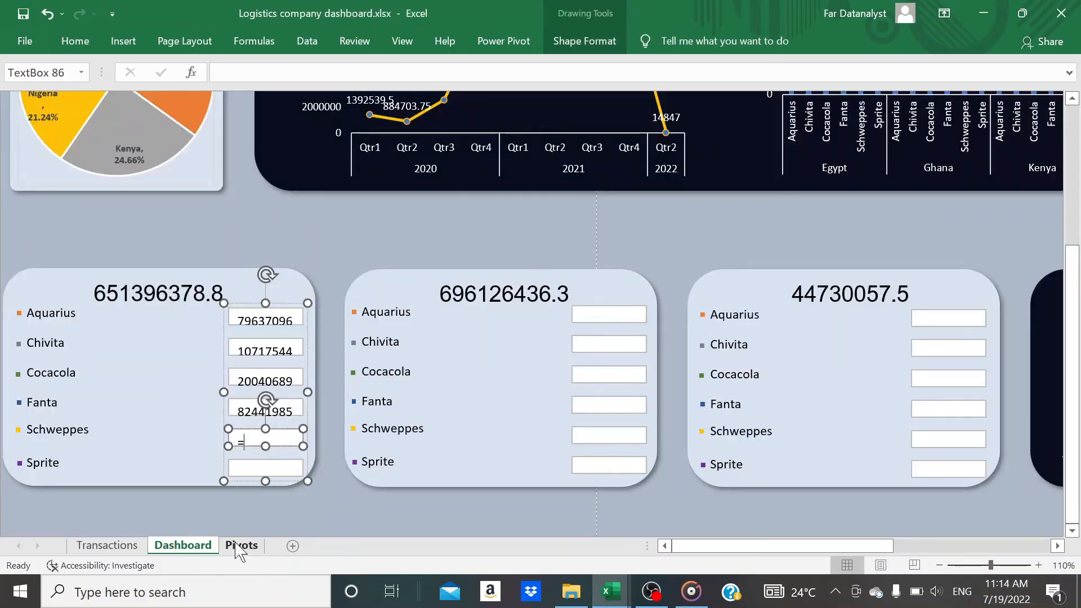
click(241, 545)
click(208, 543)
Link the Schweppes text box on the total cost card to cell T18 of the Pivots sheet
text(=)
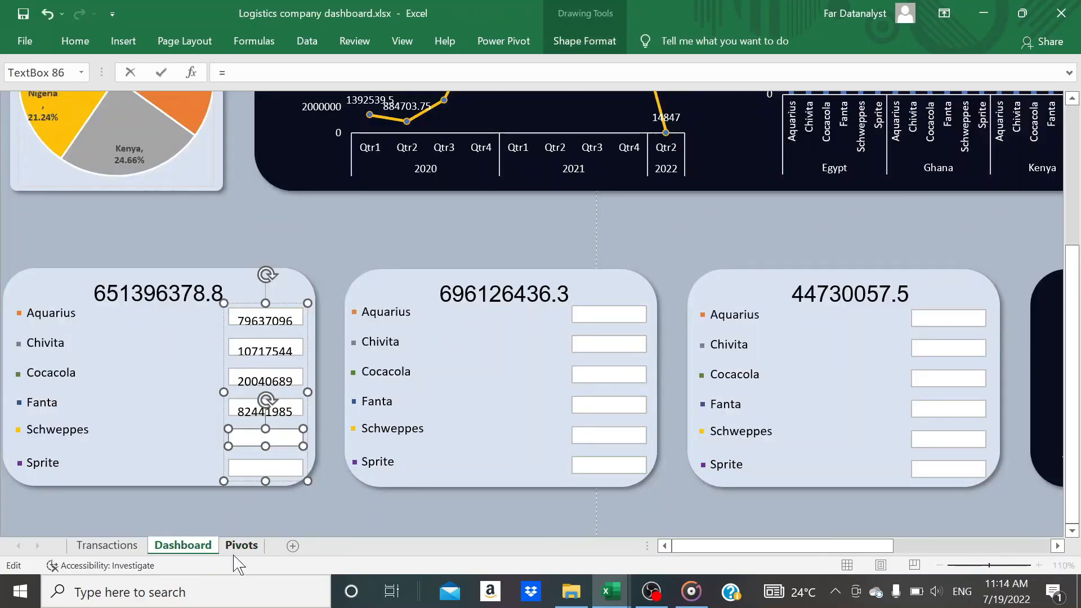
click(243, 544)
click(398, 394)
key(Return)
Link the Sprite text box on the total cost card to cell T19 of the Pivots sheet
click(265, 467)
text(=)
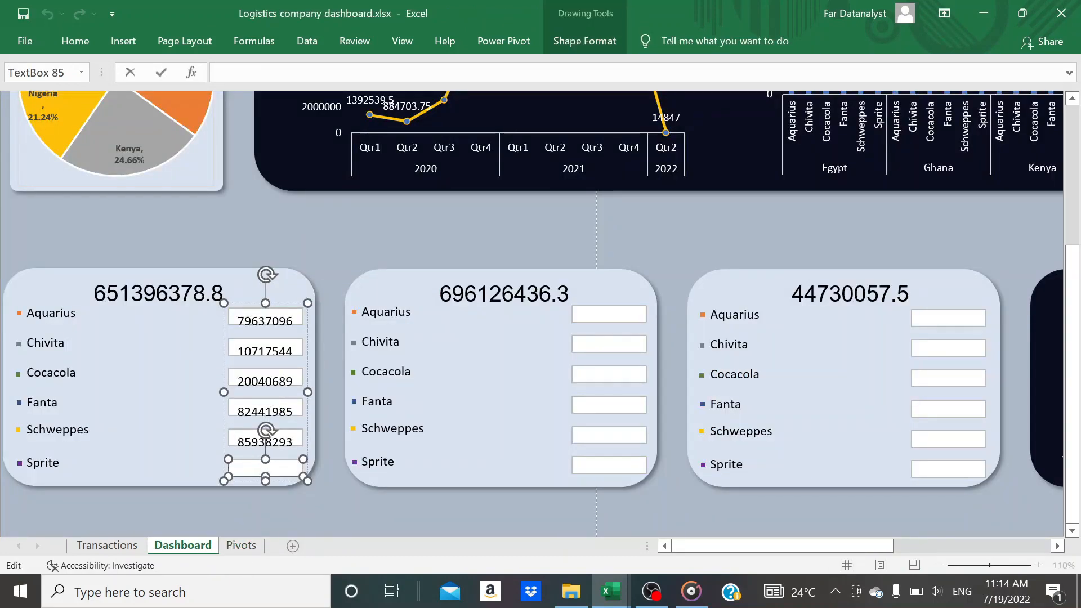
click(242, 546)
key(Return)
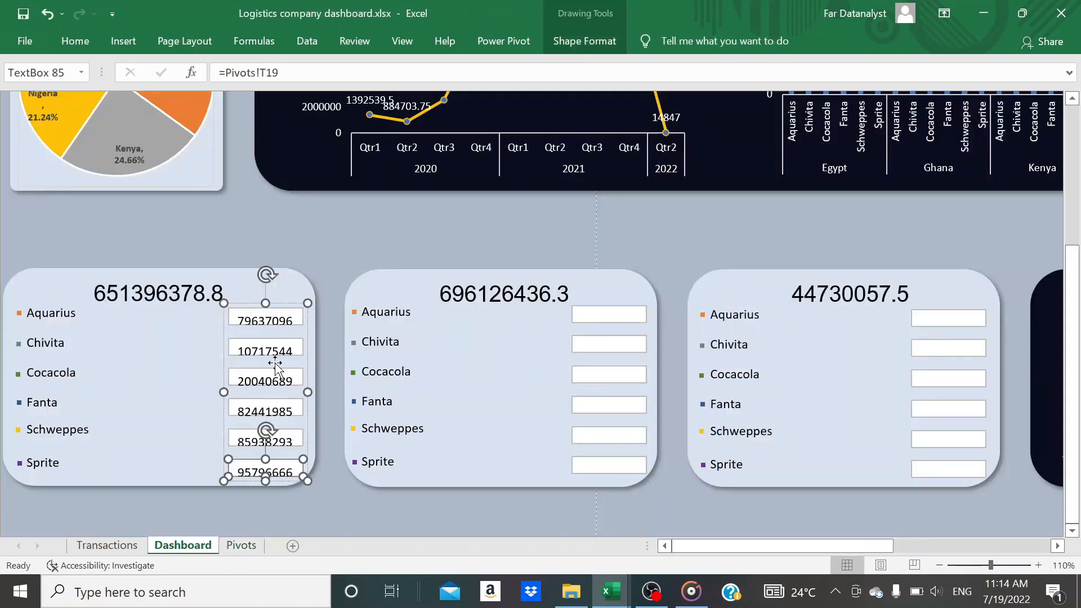
Fill all six text boxes on the total cost card with the light blue theme colour that matches the card
shift+click(247, 413)
shift+click(247, 380)
shift+click(242, 347)
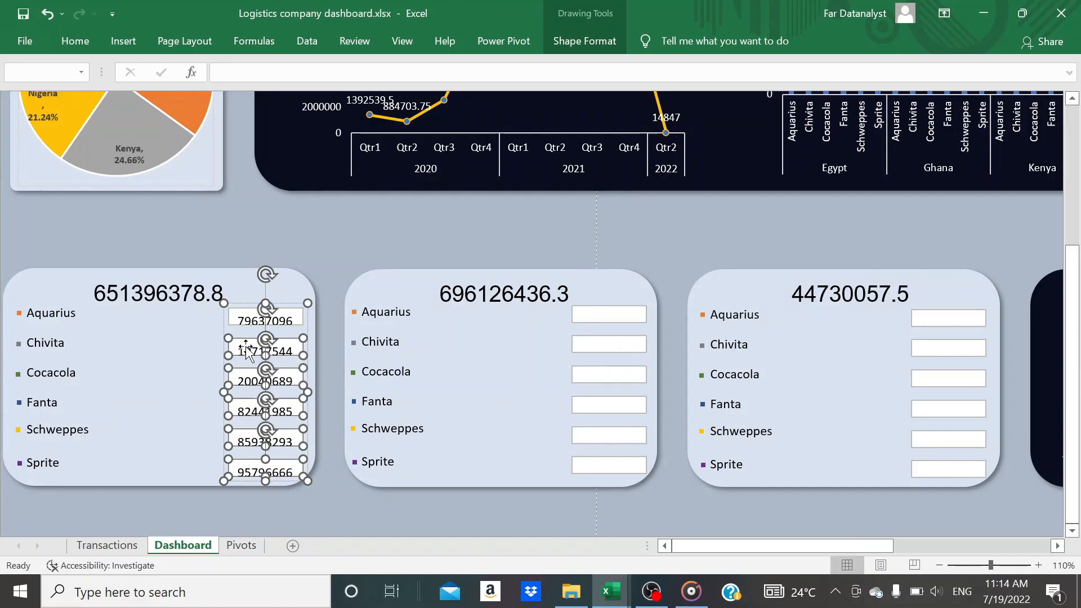
shift+click(240, 315)
click(88, 48)
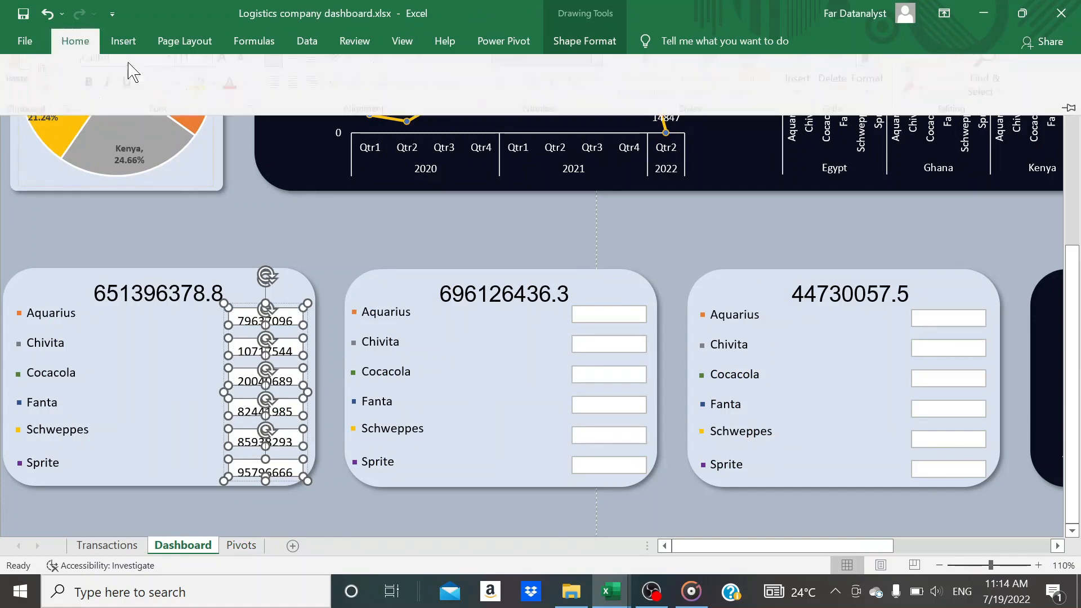
click(220, 100)
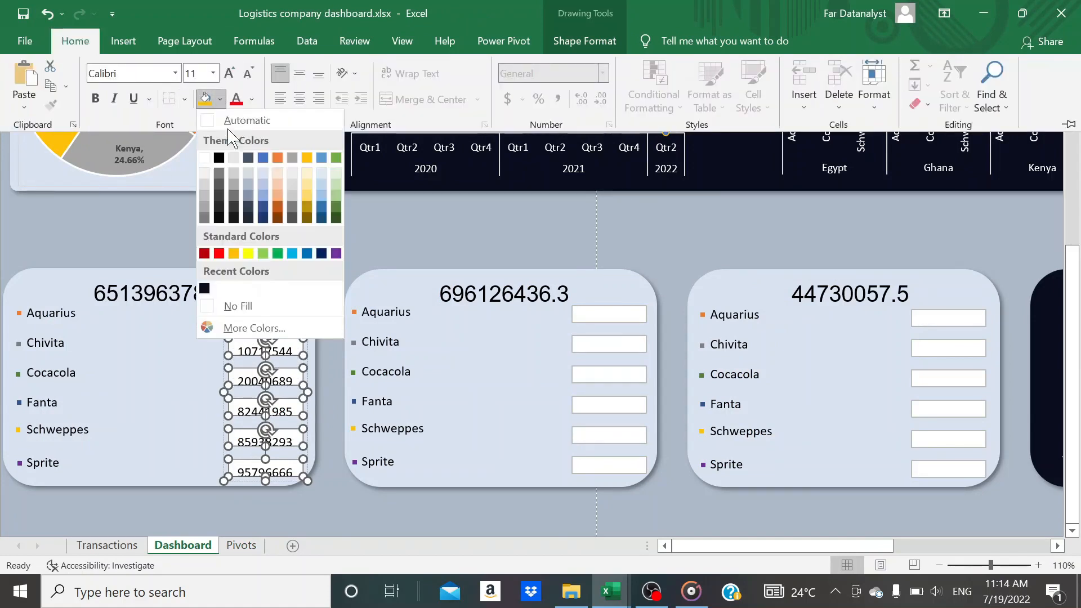
click(262, 175)
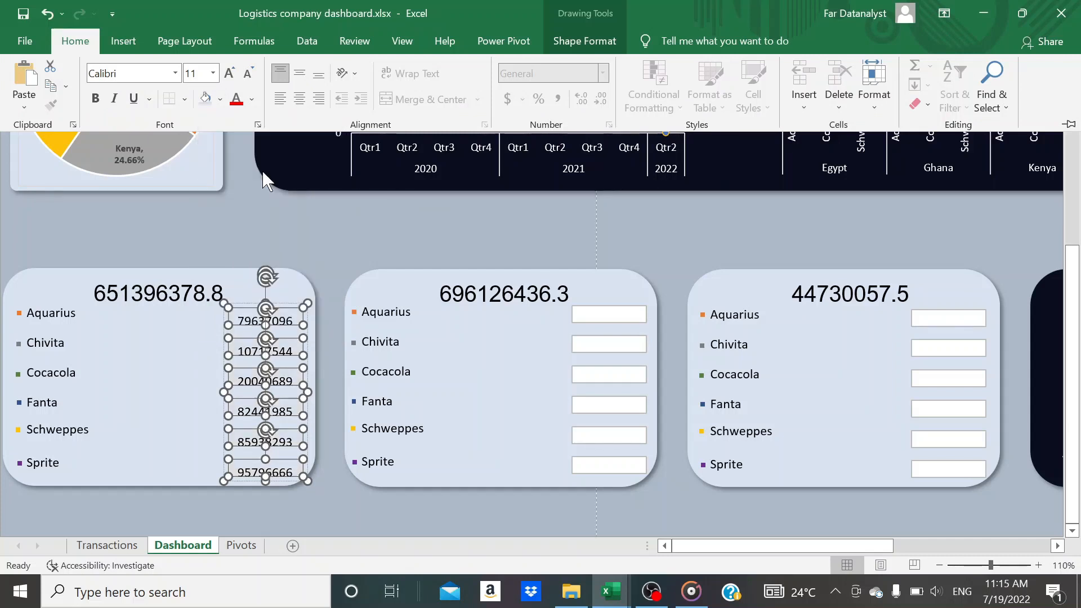
Stretch the total cost card's text box group slightly upward and make its six text boxes a little taller
click(265, 302)
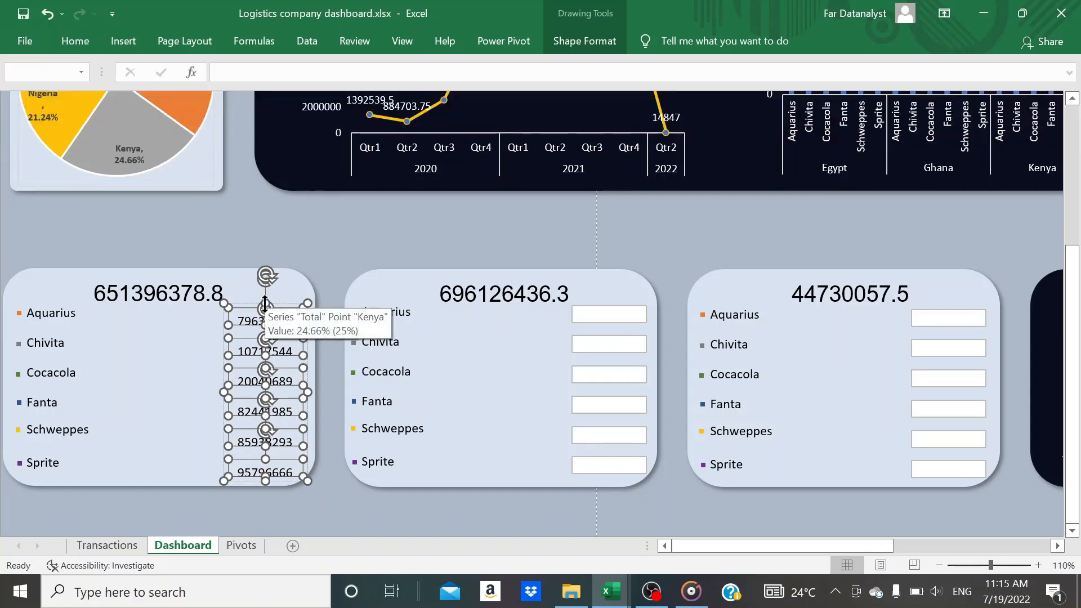
mouse_move(265, 304)
mouse_down()
mouse_move(268, 292)
mouse_move(271, 302)
mouse_up()
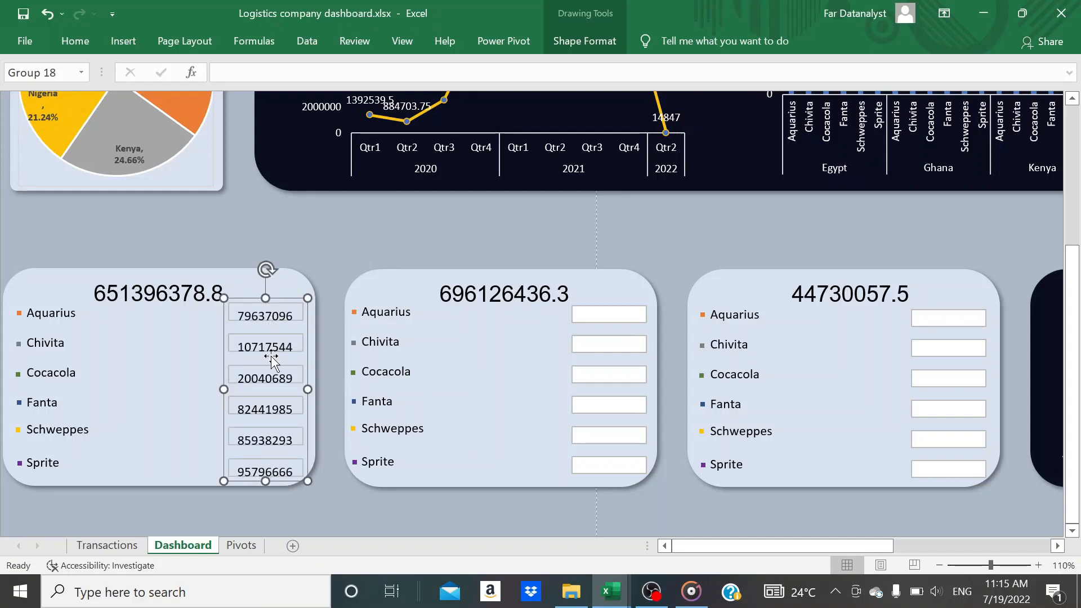
click(274, 474)
shift+click(276, 442)
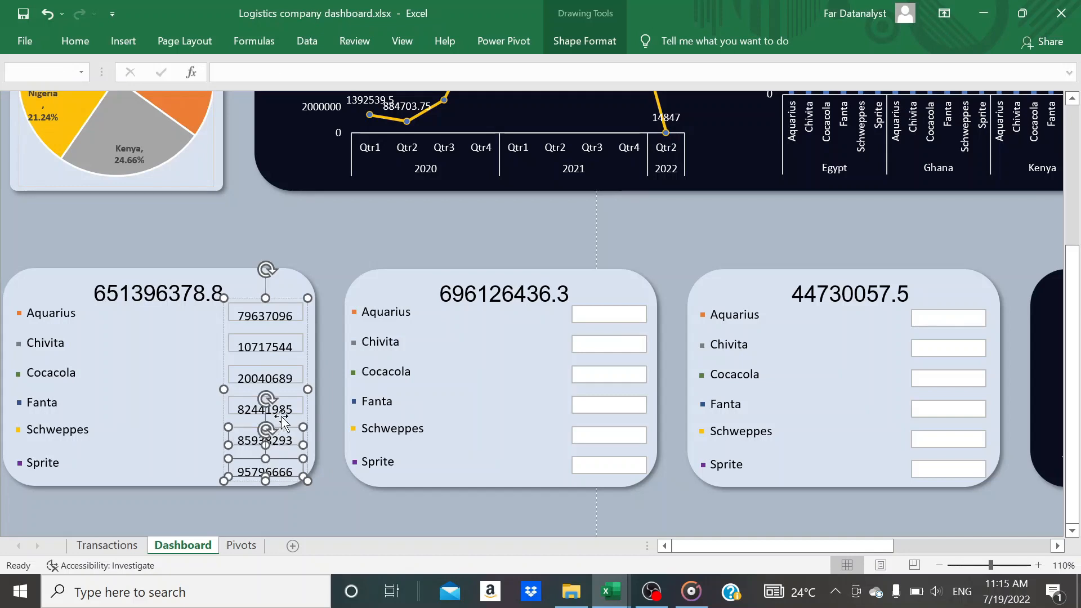
shift+click(285, 409)
shift+click(288, 381)
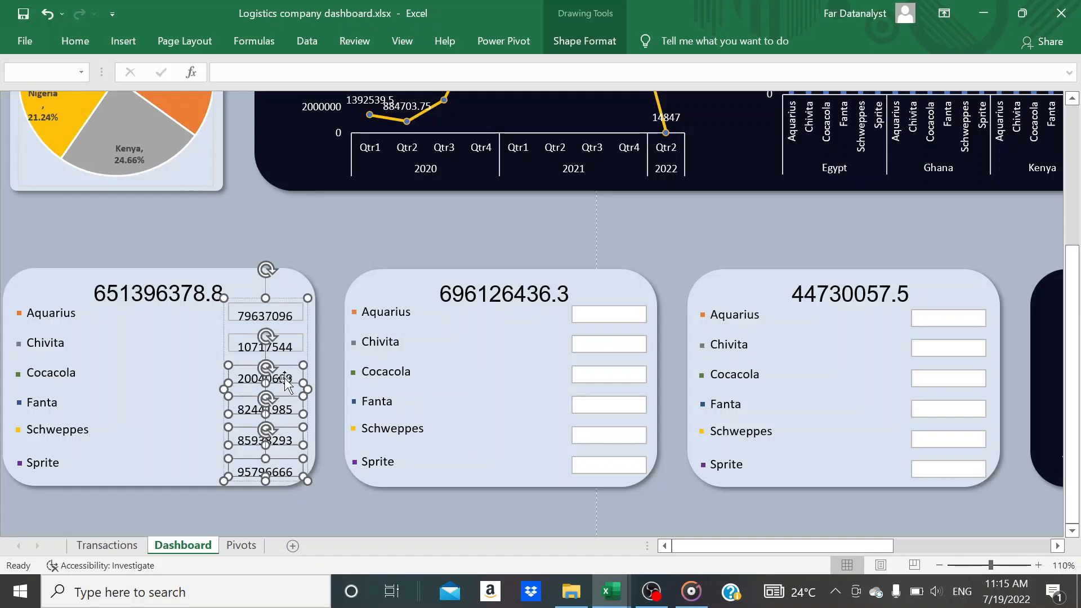
shift+click(288, 348)
shift+click(287, 320)
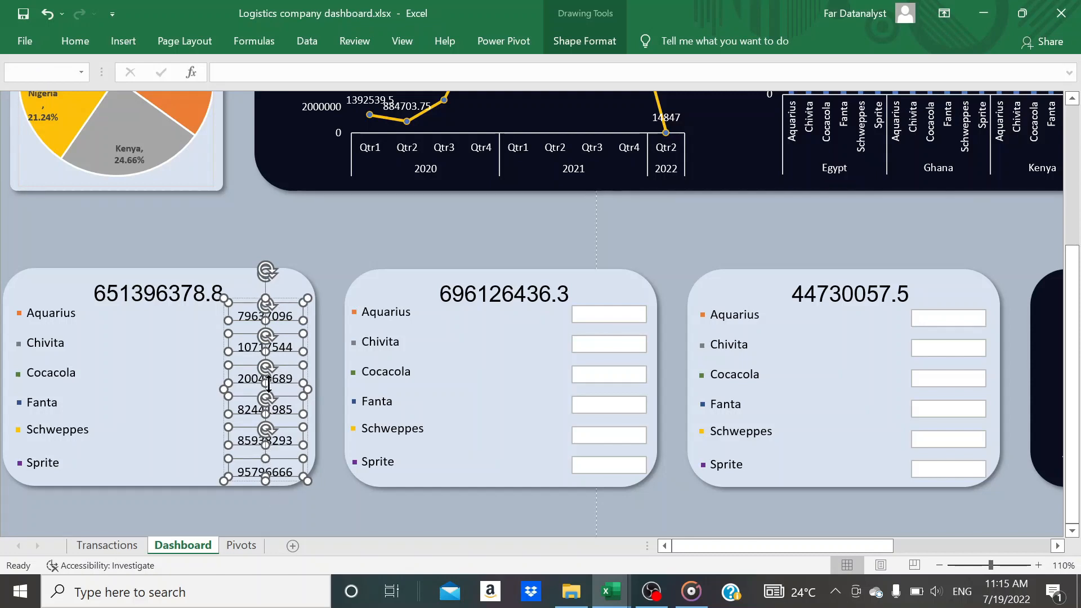
click(267, 325)
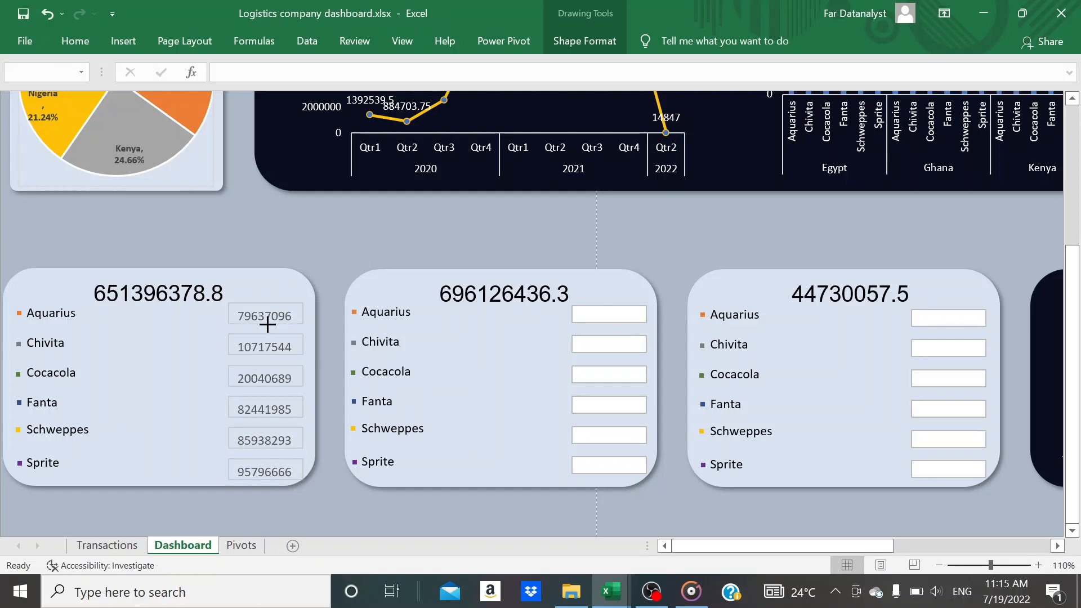
click(266, 324)
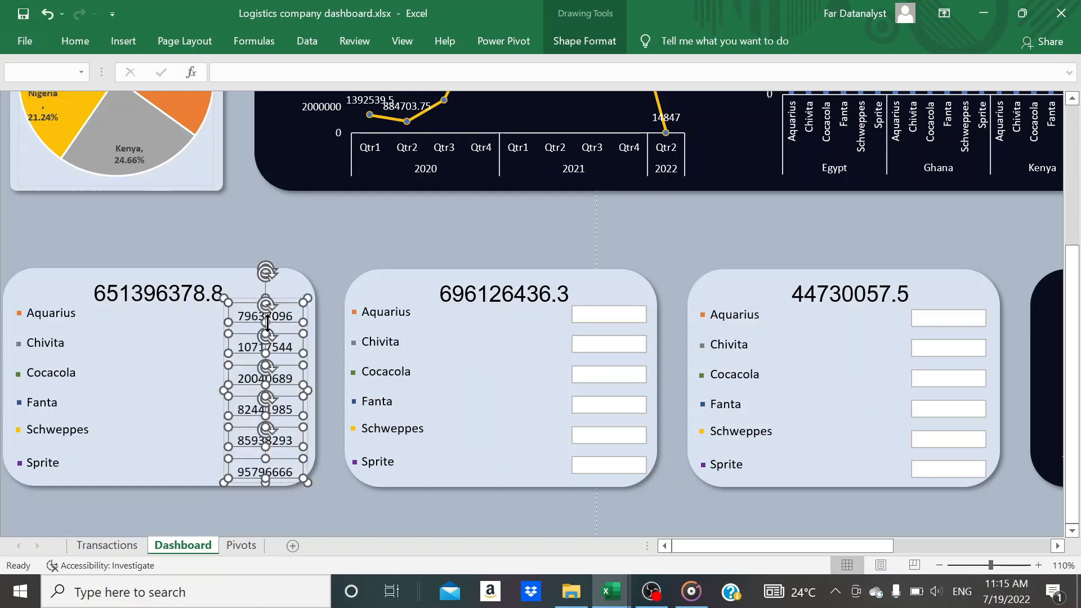
Nudge the total cost card's text boxes slightly left, away from the card's right edge, and deselect them
key(Left)
key(Left)
key(Left)
key(Left)
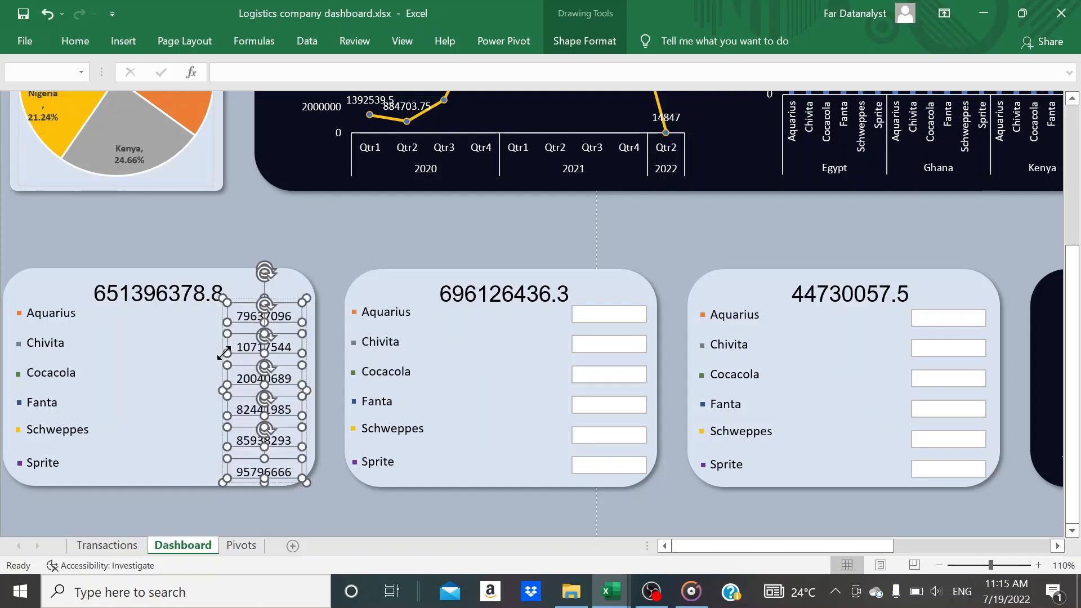
click(336, 483)
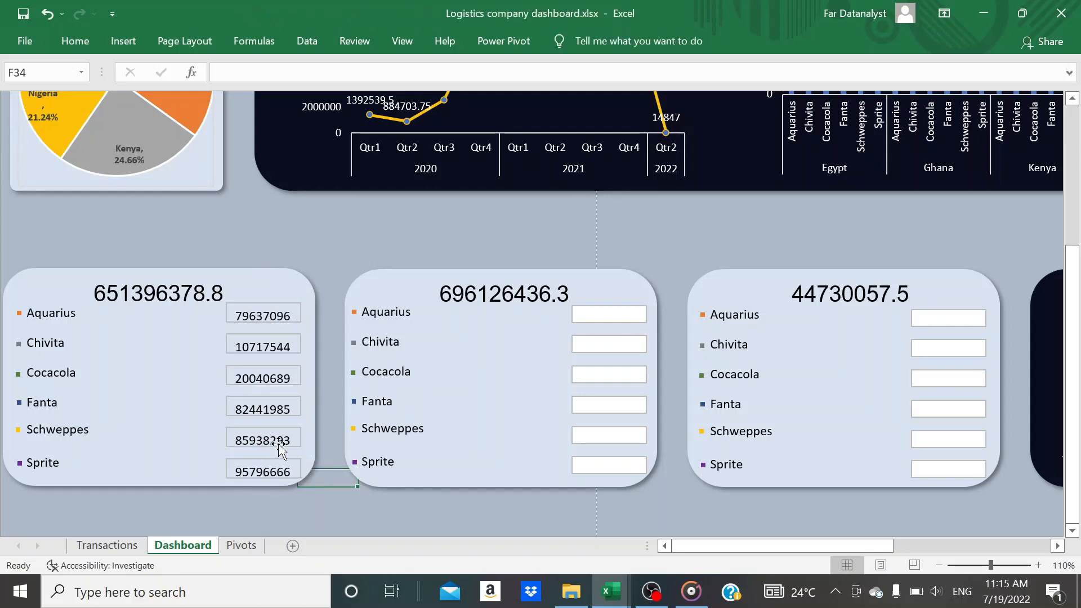
Remove the outline from all six text boxes on the total cost card
click(309, 396)
click(269, 318)
shift+click(268, 345)
shift+click(265, 376)
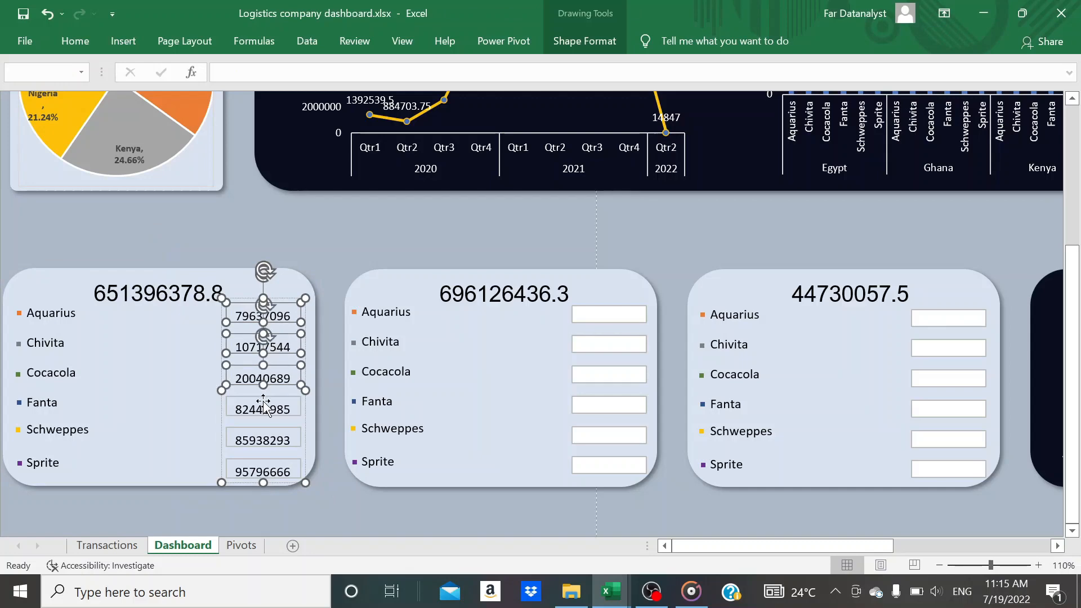
shift+click(265, 406)
shift+click(265, 438)
shift+click(264, 469)
click(554, 45)
click(443, 85)
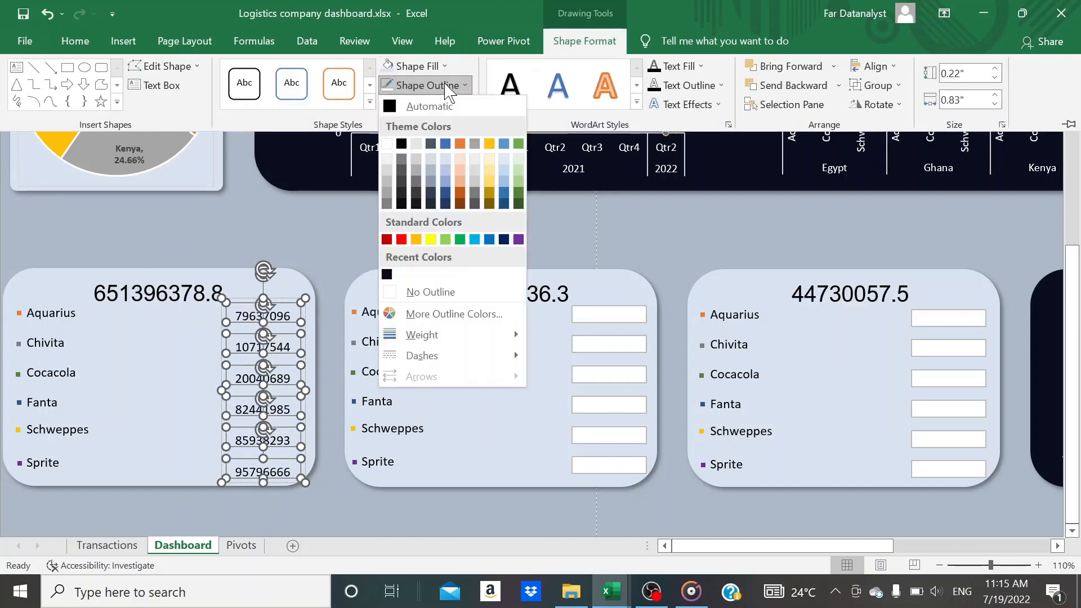
click(432, 293)
click(468, 338)
Link the Aquarius text box on the total revenue card to cell W14 of the Pivots sheet
click(588, 316)
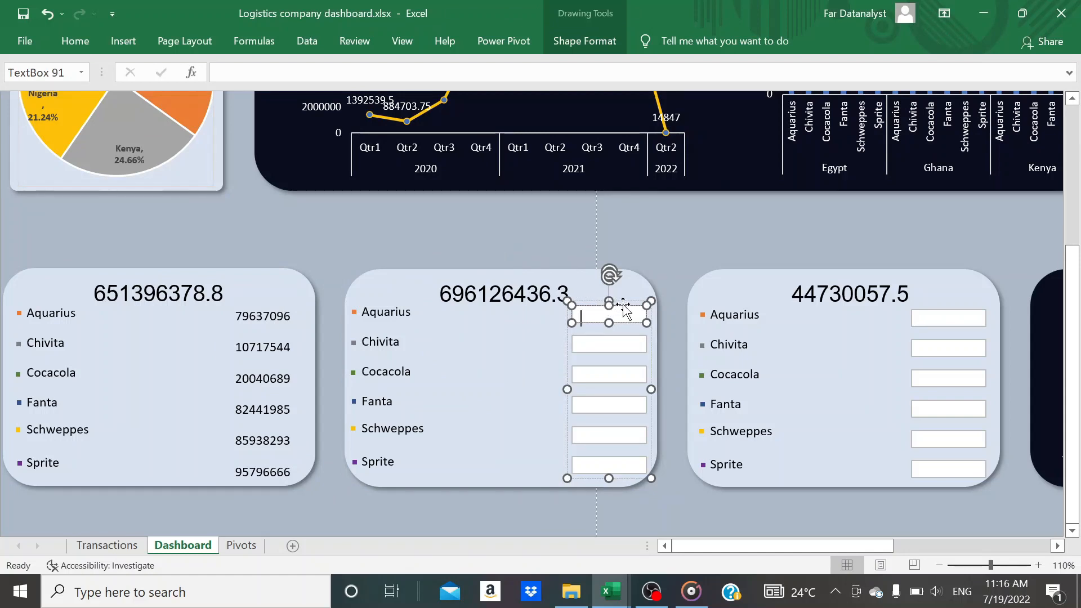
click(219, 73)
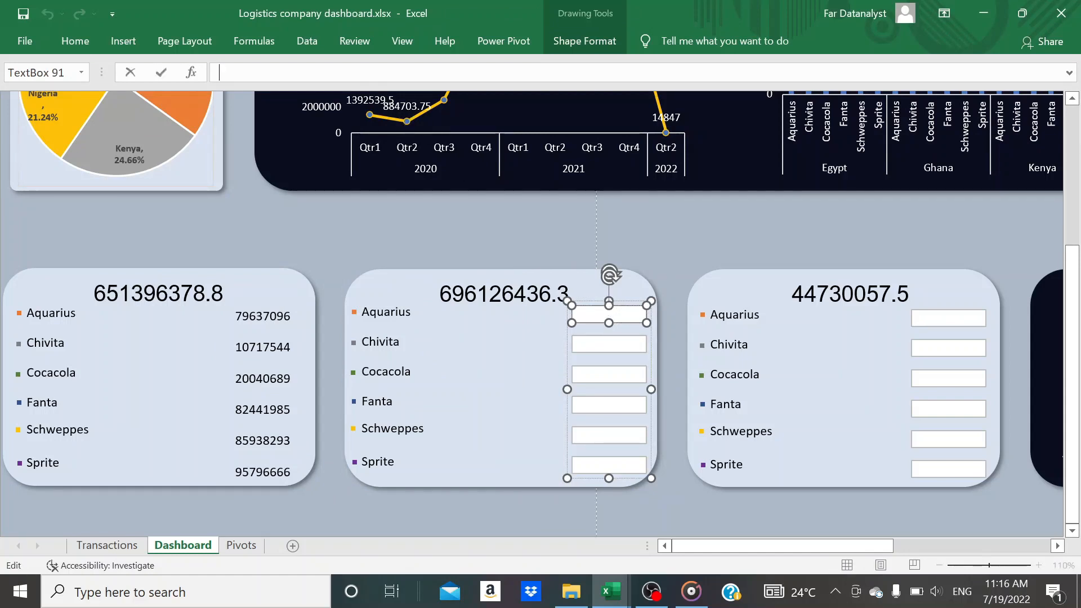
click(242, 545)
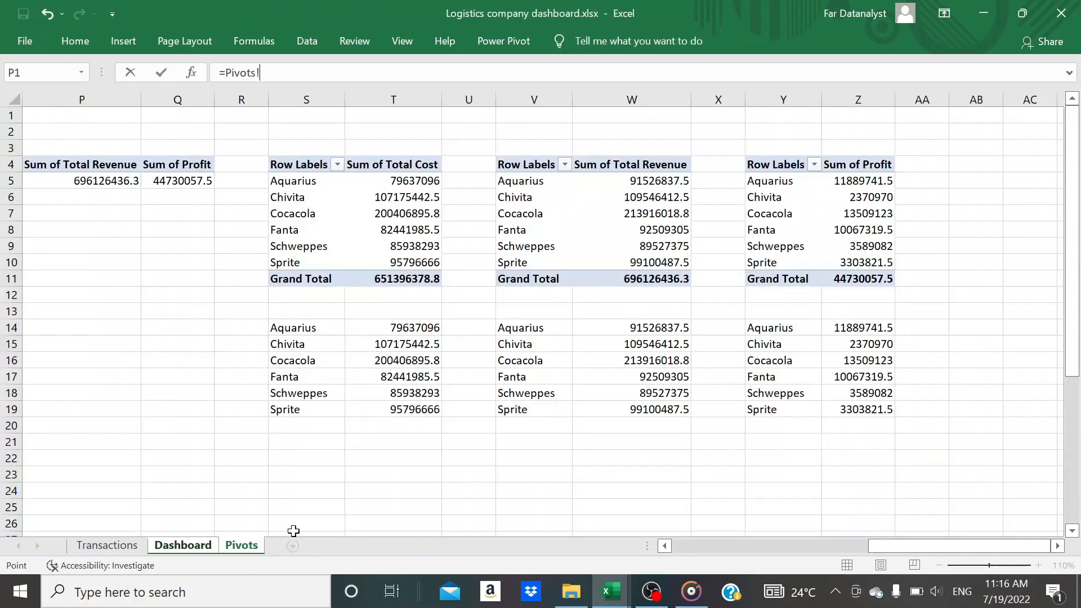
click(642, 328)
key(Return)
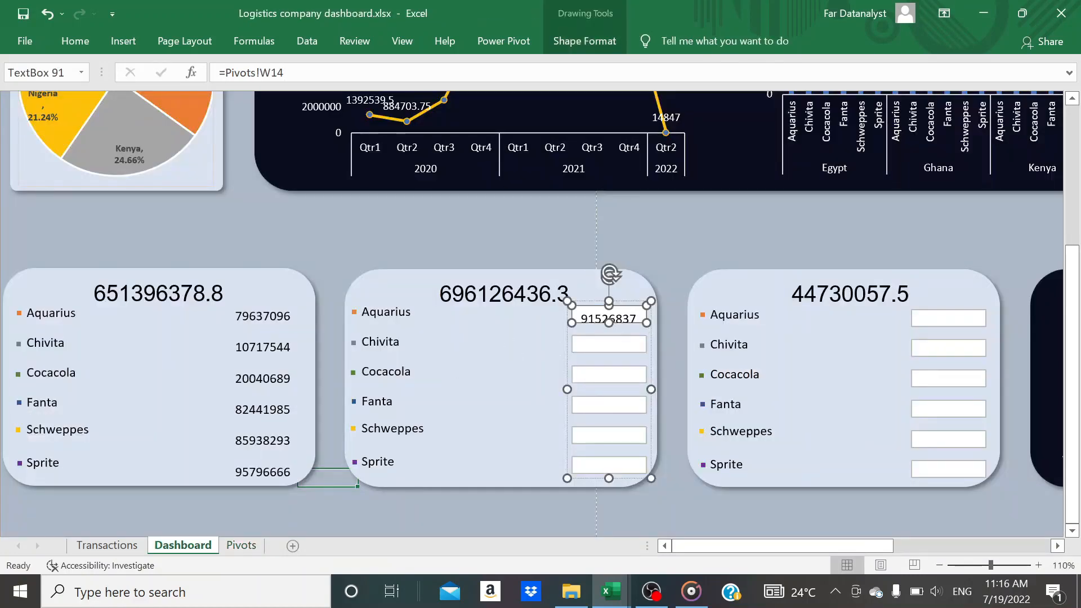
Link the Chivita text box on the total revenue card to cell W15 of the Pivots sheet
click(609, 345)
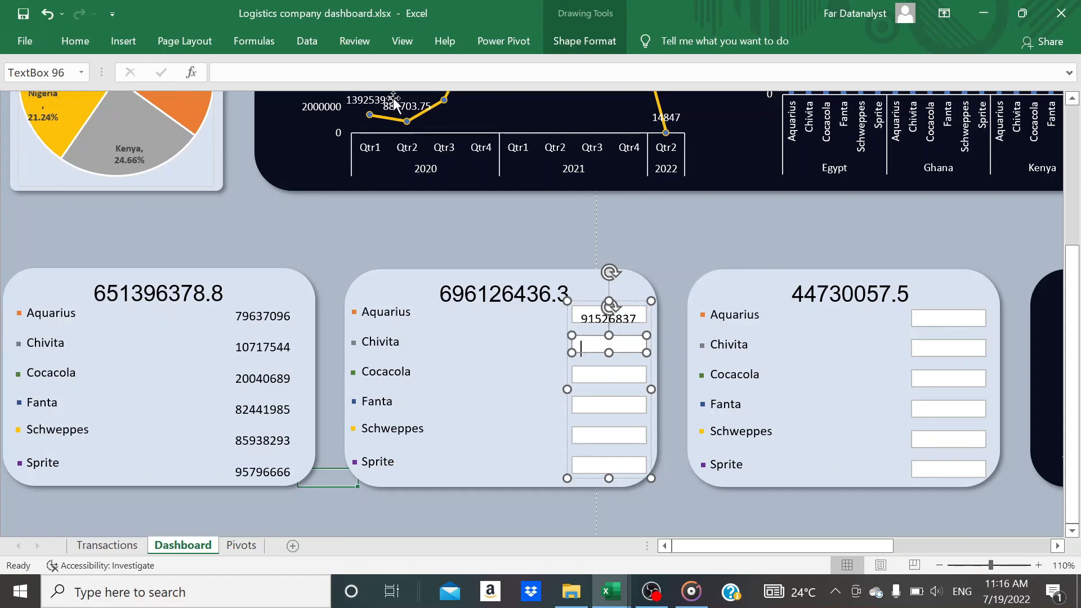
text(=)
click(241, 546)
click(635, 345)
key(Return)
Link the Cocacola text box on the total revenue card to cell W16 of the Pivots sheet
click(610, 374)
text(=)
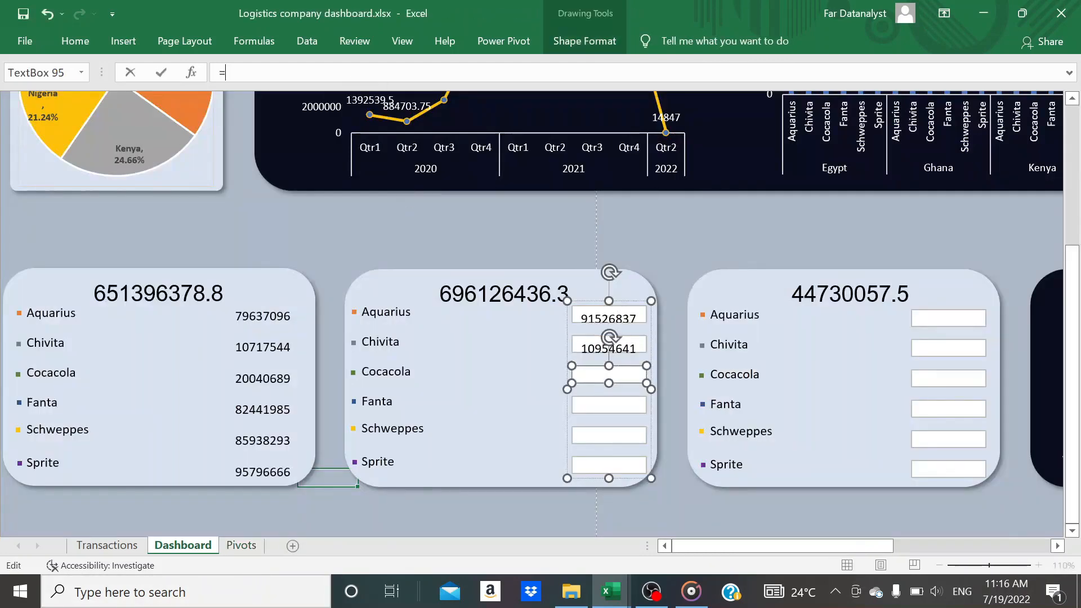
click(241, 546)
click(611, 366)
key(Return)
Link the Fanta text box on the total revenue card to cell W16 of the Pivots sheet
click(610, 405)
text(=)
click(241, 545)
click(670, 364)
key(Return)
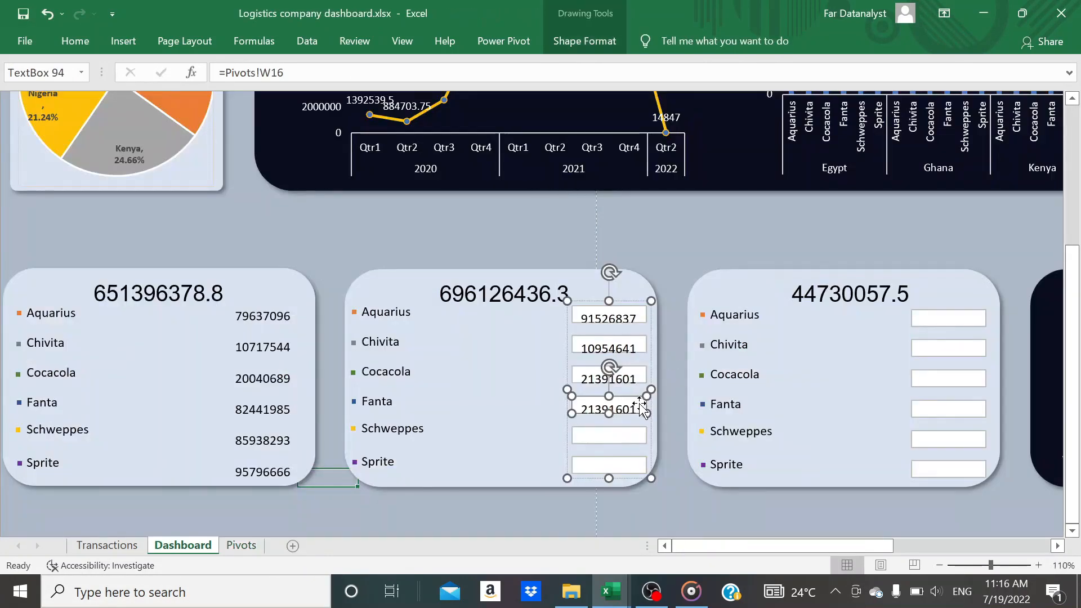
Change the link of the Fanta text box on the total revenue card to cell W17 of the Pivots sheet
click(426, 75)
key(BackSpace)
key(BackSpace)
key(BackSpace)
key(BackSpace)
key(BackSpace)
key(BackSpace)
key(BackSpace)
key(BackSpace)
key(BackSpace)
key(BackSpace)
click(241, 546)
click(628, 376)
key(Return)
Link the Schweppes text box on the total revenue card to cell W18 of the Pivots sheet
click(609, 435)
text(=)
click(239, 547)
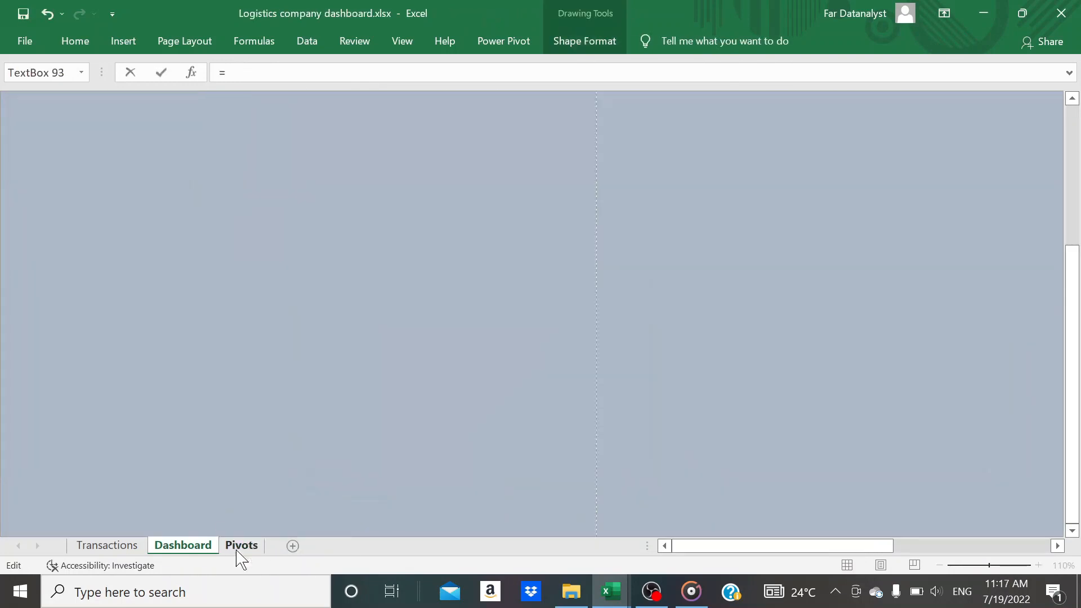
click(627, 393)
Link the Sprite text box on the total revenue card to cell W19 of the Pivots sheet
click(609, 464)
text(=)
click(241, 545)
click(610, 407)
key(Return)
Link the Aquarius text box on the profit card to cell Z14 of the Pivots sheet
click(948, 318)
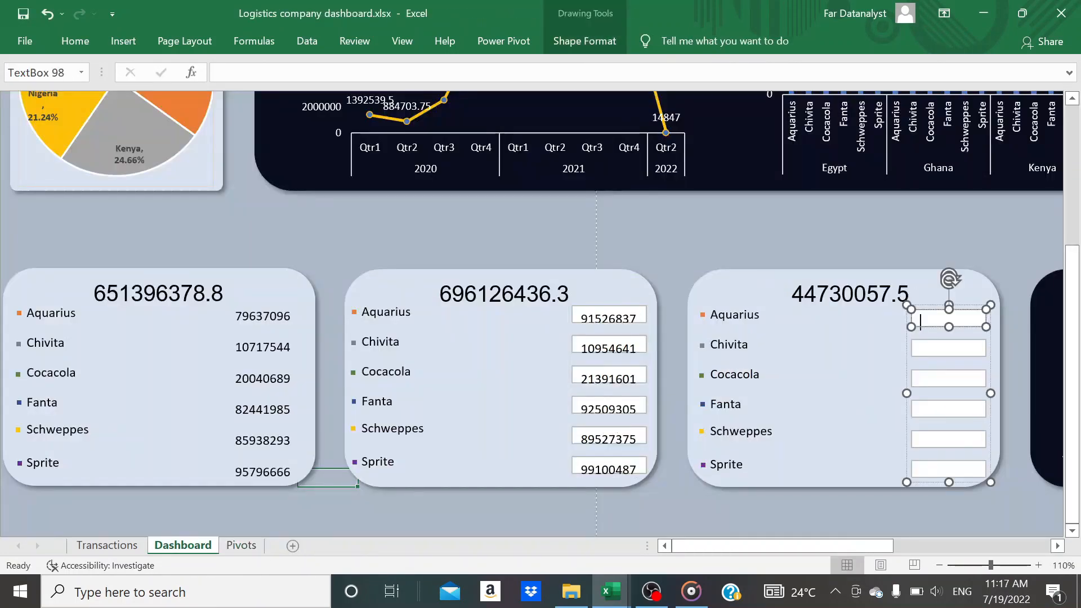
text(=)
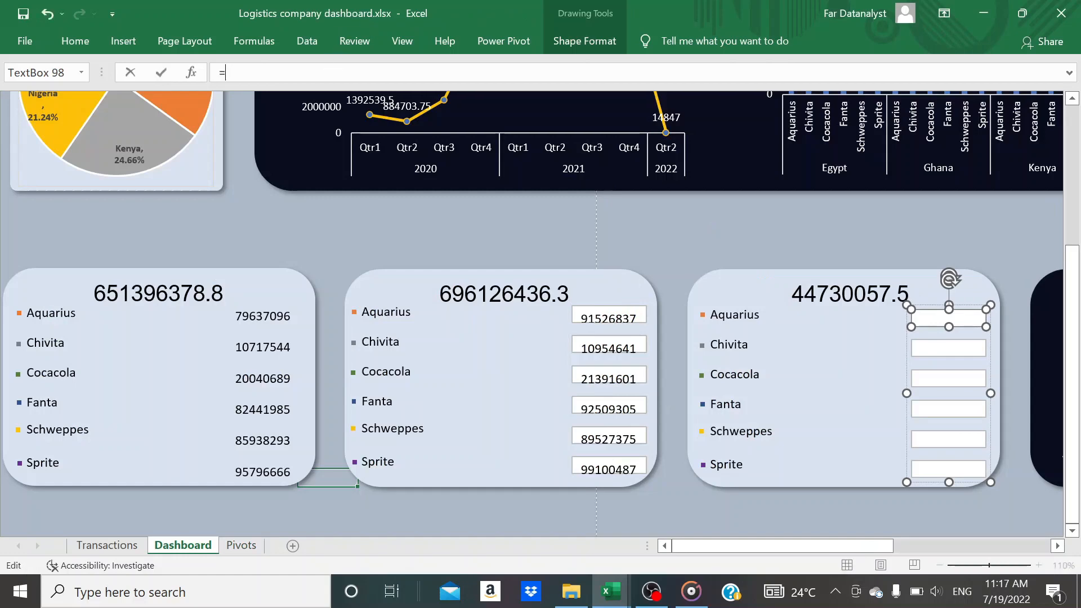
click(241, 545)
click(867, 256)
key(Return)
Link the Chivita text box on the profit card to cell Z15 of the Pivots sheet
text(=)
click(241, 545)
click(855, 345)
key(Return)
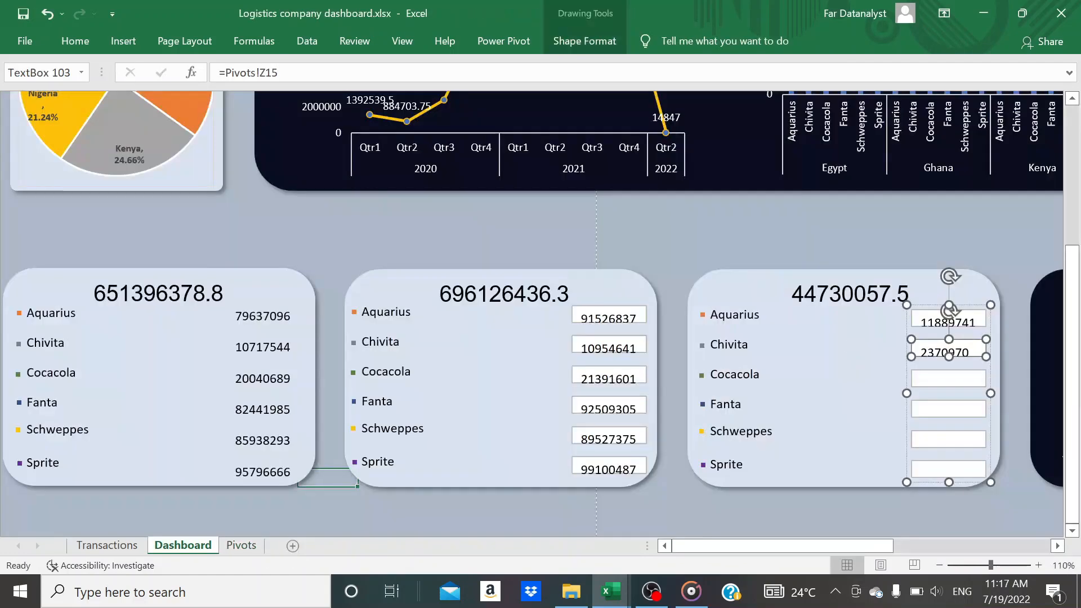
Link the Cocacola text box on the profit card to cell Z16 of the Pivots sheet
click(948, 378)
text(=)
click(241, 545)
click(849, 366)
key(Return)
Link the Fanta text box on the profit card to cell Z17 of the Pivots sheet
click(948, 406)
text(=)
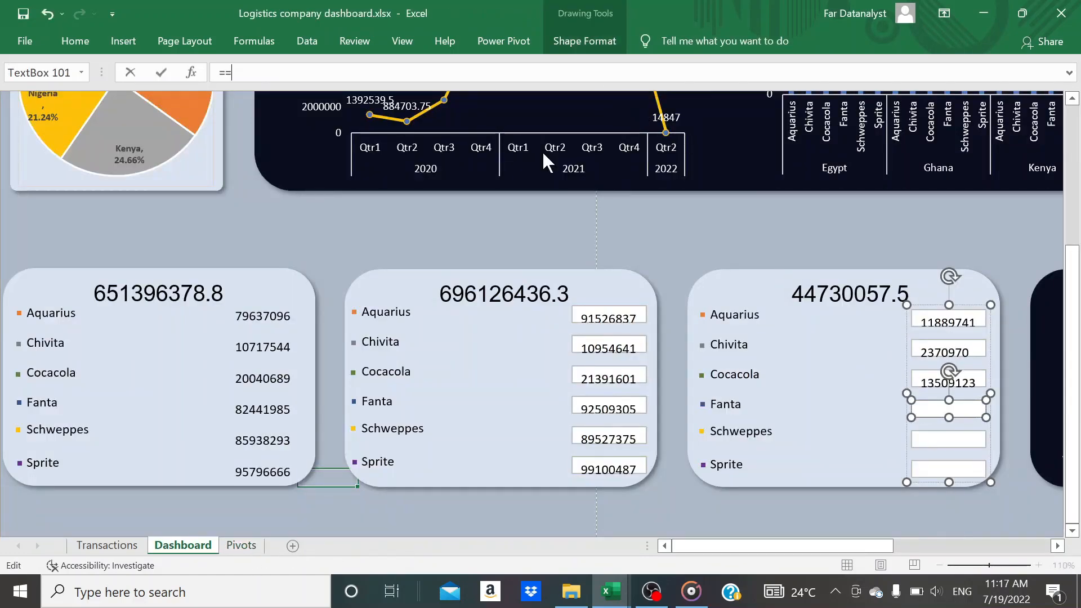
click(241, 546)
click(846, 376)
key(Return)
Link the Schweppes text box on the profit card to cell Z18 of the Pivots sheet
click(948, 439)
text(=)
click(241, 545)
click(861, 392)
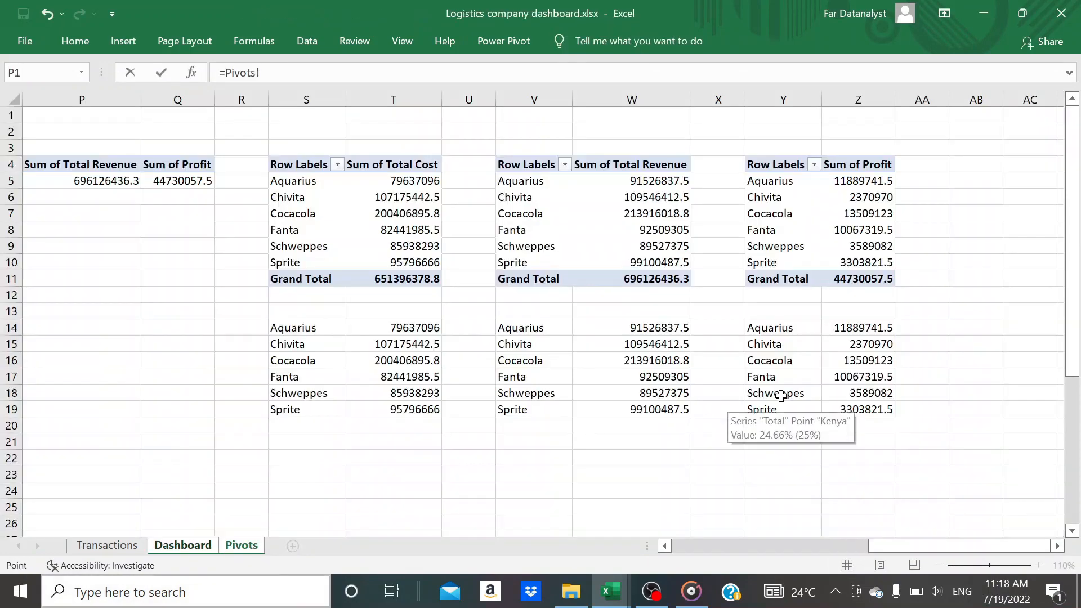
key(Return)
Link the Sprite text box on the profit card to cell Z19 of the Pivots sheet
click(948, 469)
text(=)
click(241, 546)
click(861, 410)
key(Return)
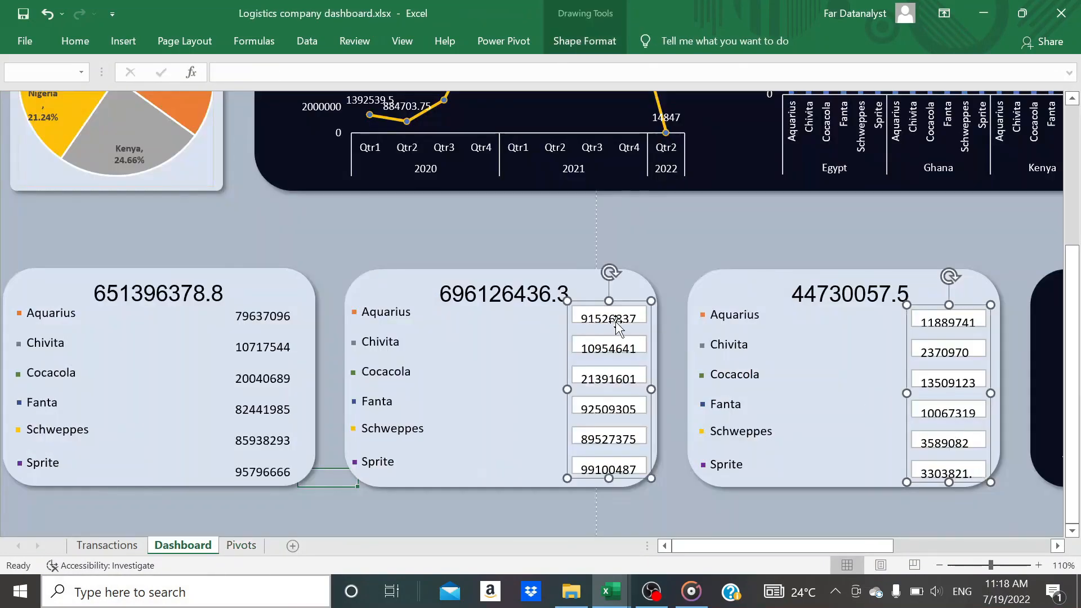
Remove the outline from all six product value text boxes on the revenue card
click(615, 318)
click(610, 318)
shift+click(611, 349)
shift+click(611, 378)
shift+click(611, 409)
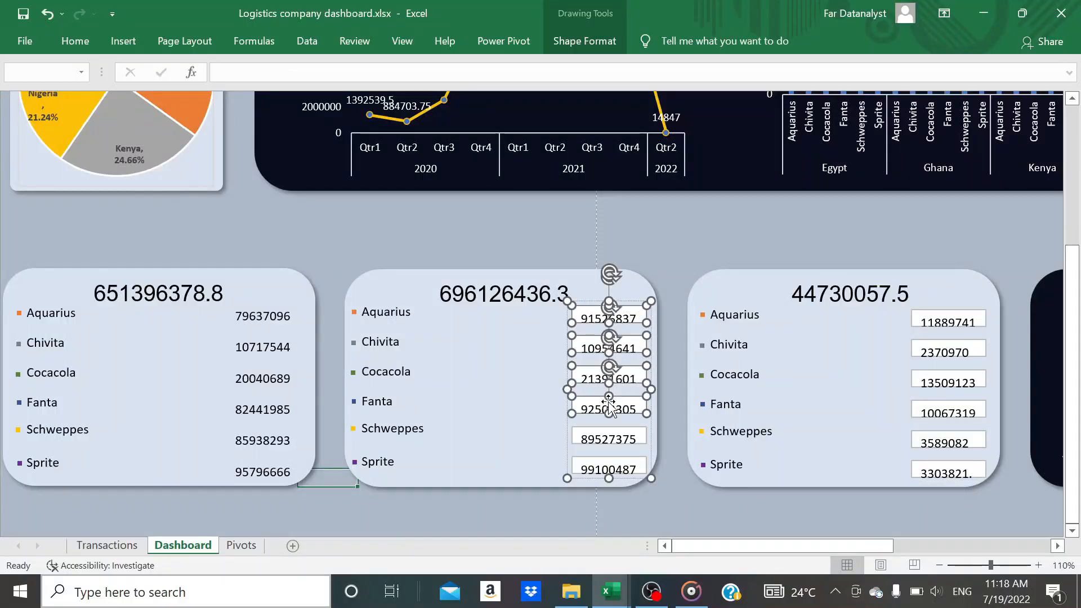
shift+click(610, 439)
shift+click(611, 469)
click(601, 50)
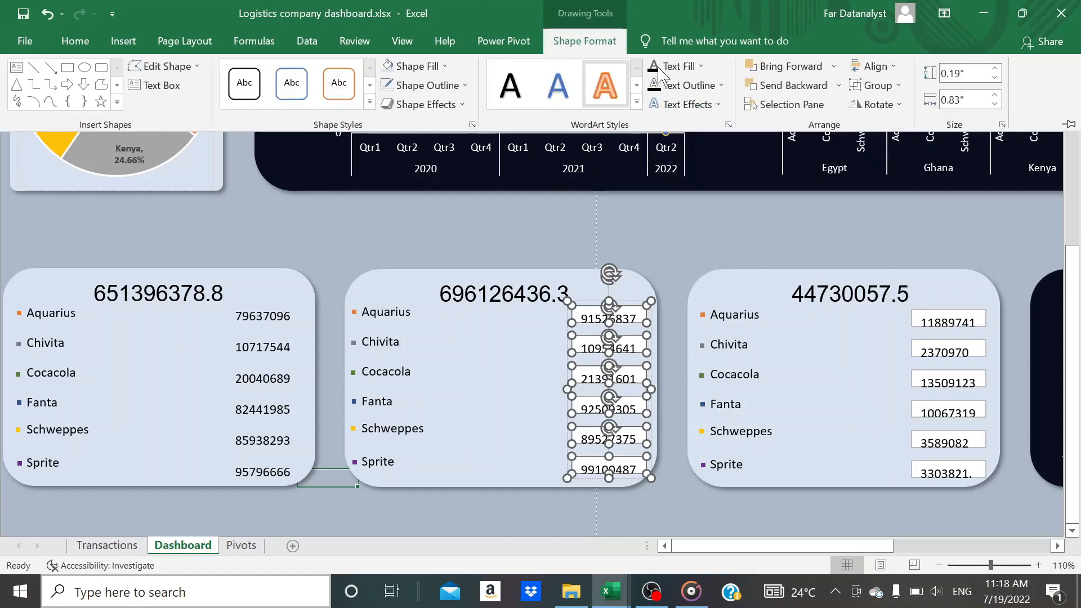
click(464, 85)
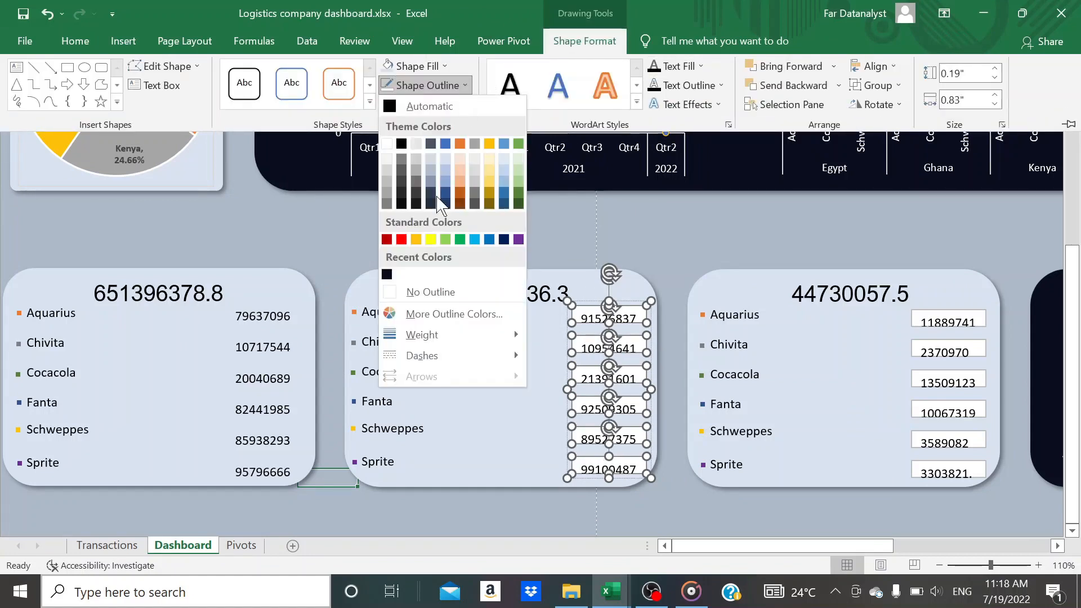
click(425, 292)
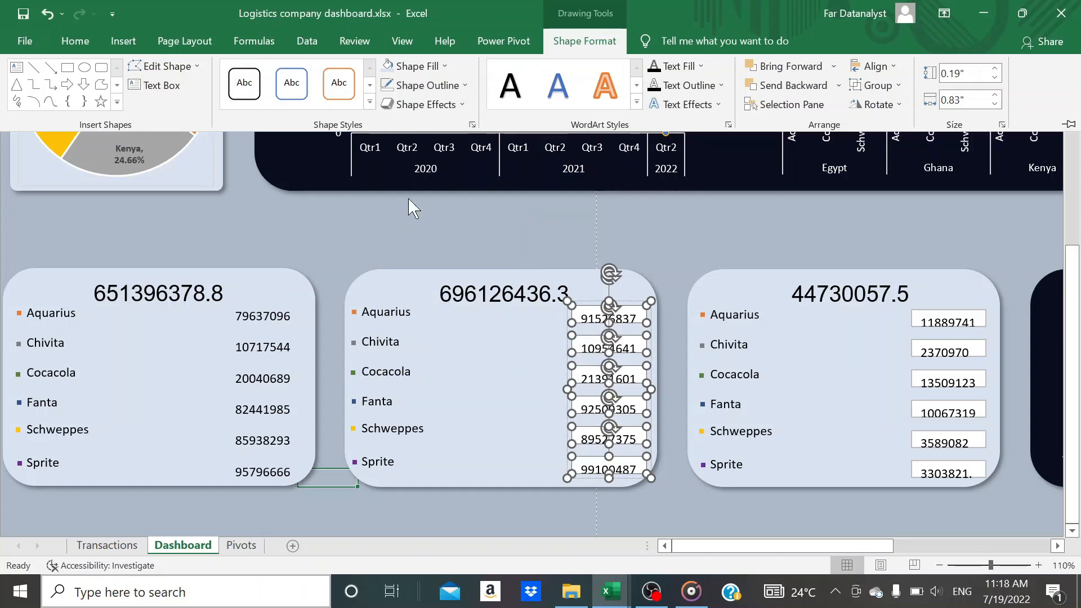
Fill the six revenue value text boxes with the same light blue as their card
click(85, 38)
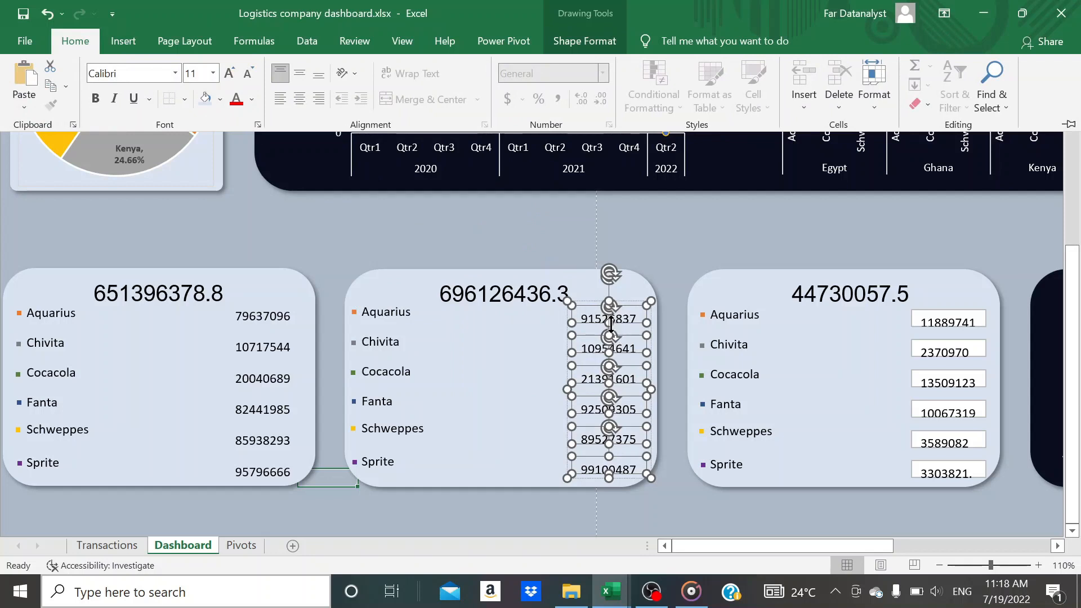
key(ctrl+F1)
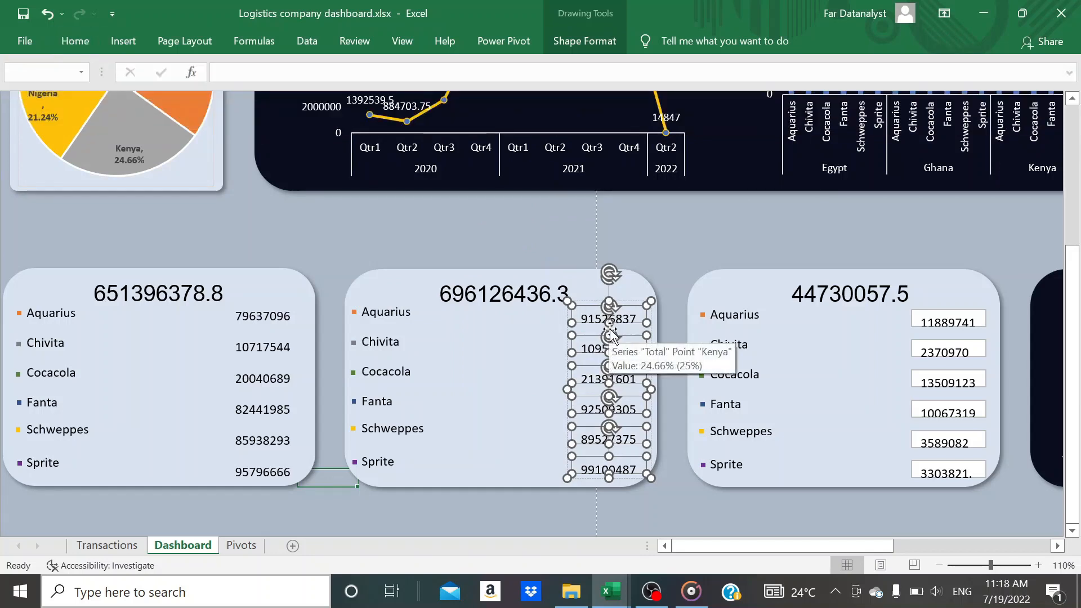
key(Escape)
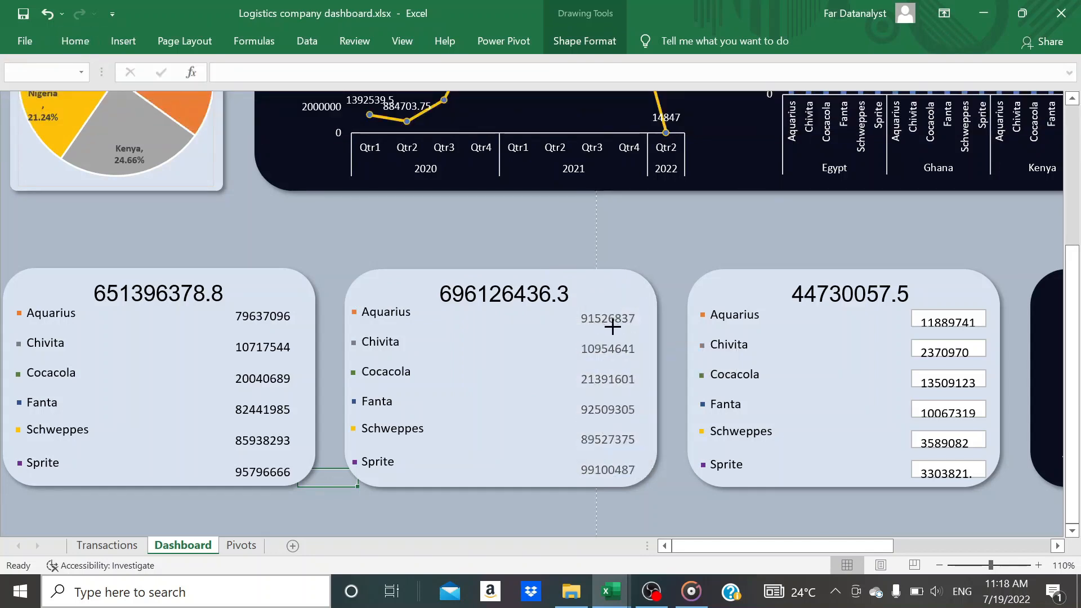
Make the six revenue value text boxes slightly taller and nudge them a little to the left on the card
click(613, 330)
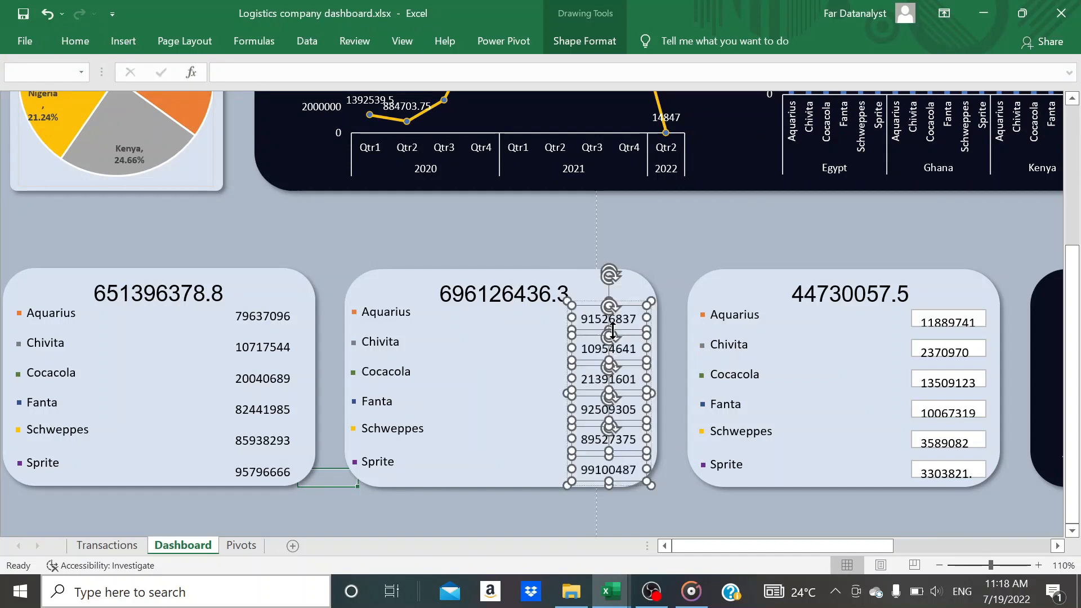
key(Left)
key(Left)
key(Left)
key(Left)
key(Left)
key(Left)
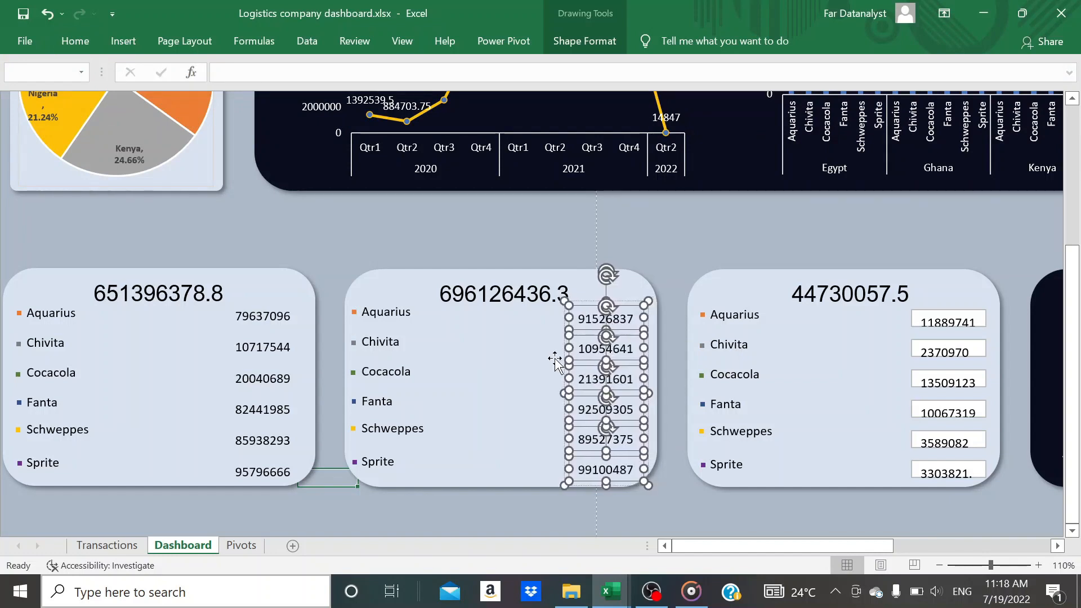
click(686, 517)
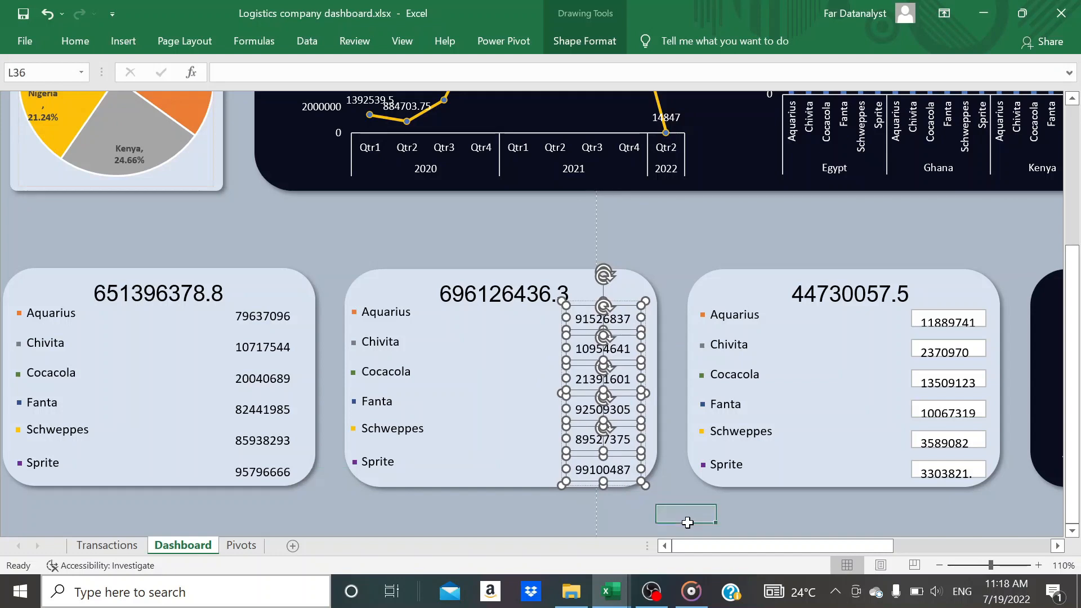
Remove the outline from all six product value text boxes on the profit card
click(947, 318)
shift+click(947, 349)
shift+click(947, 379)
shift+click(947, 409)
shift+click(945, 445)
shift+click(947, 473)
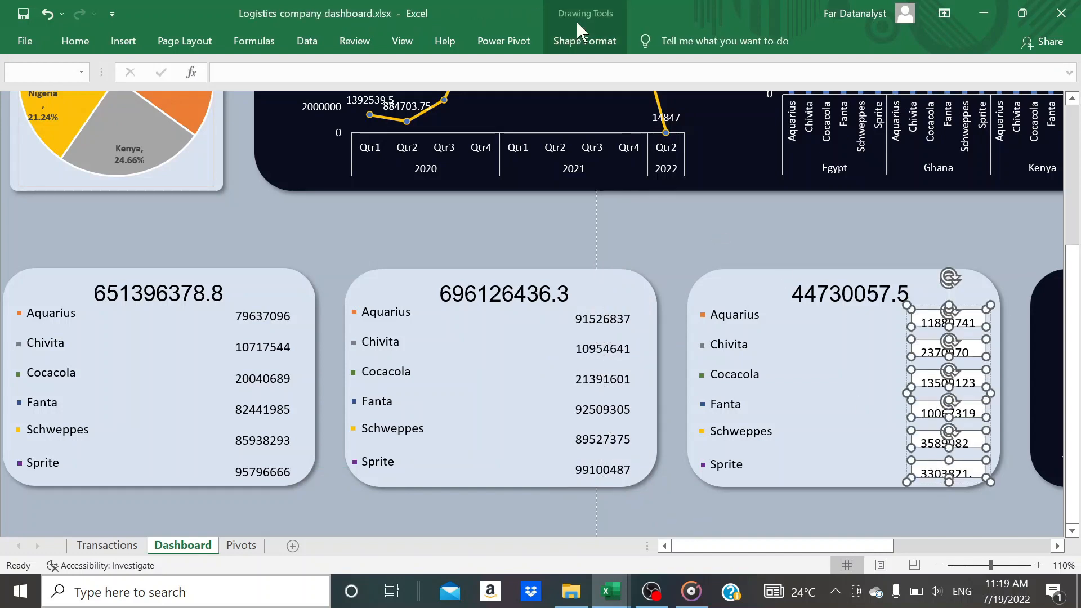
click(580, 41)
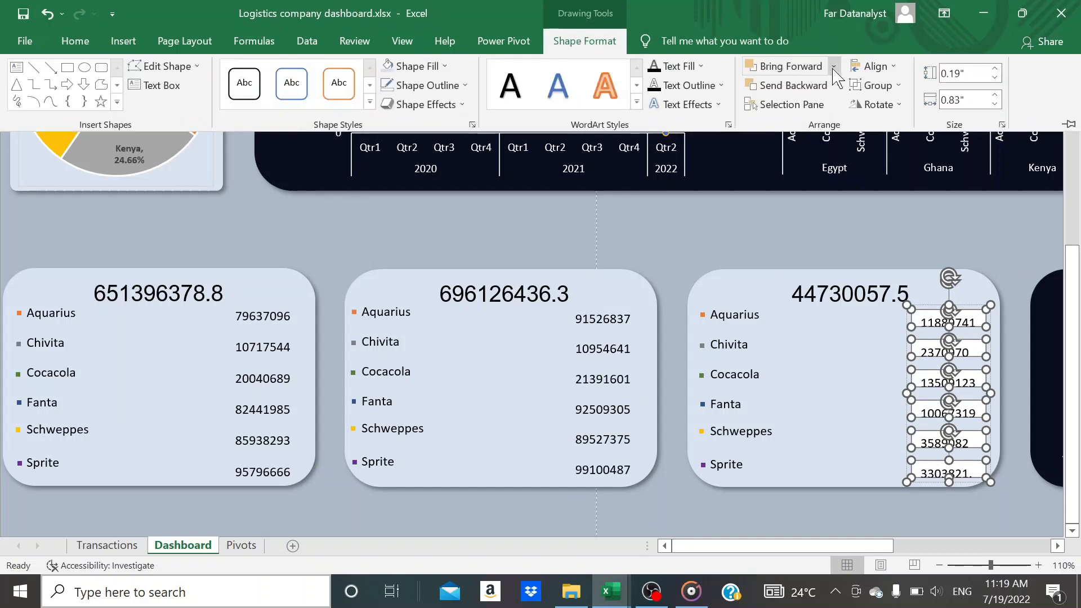
click(464, 85)
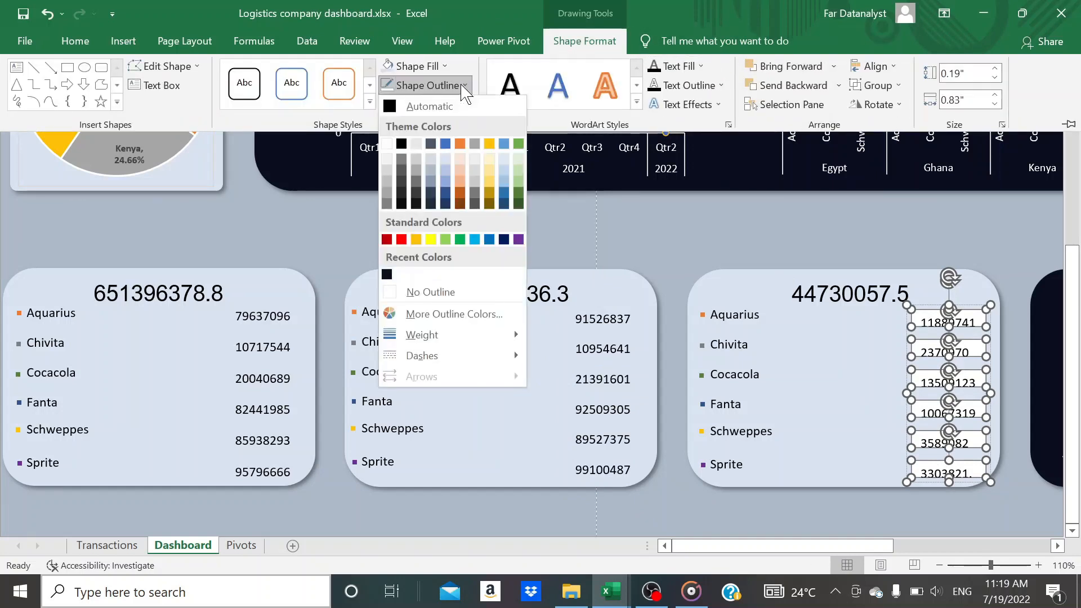
click(434, 292)
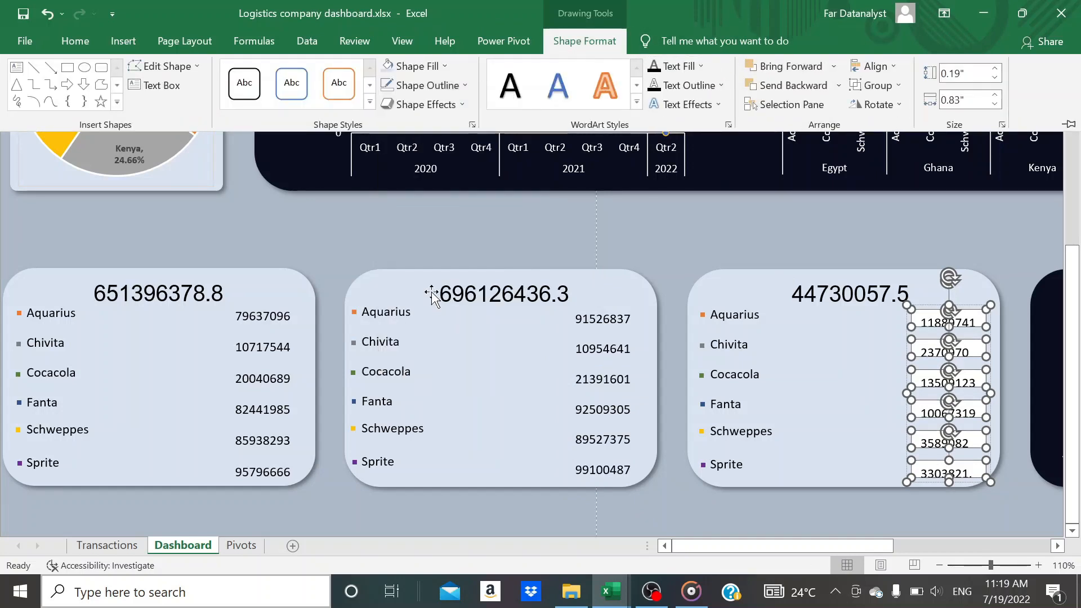
Fill the six profit value text boxes with the card's light blue and enlarge them so the full numbers fit
click(89, 43)
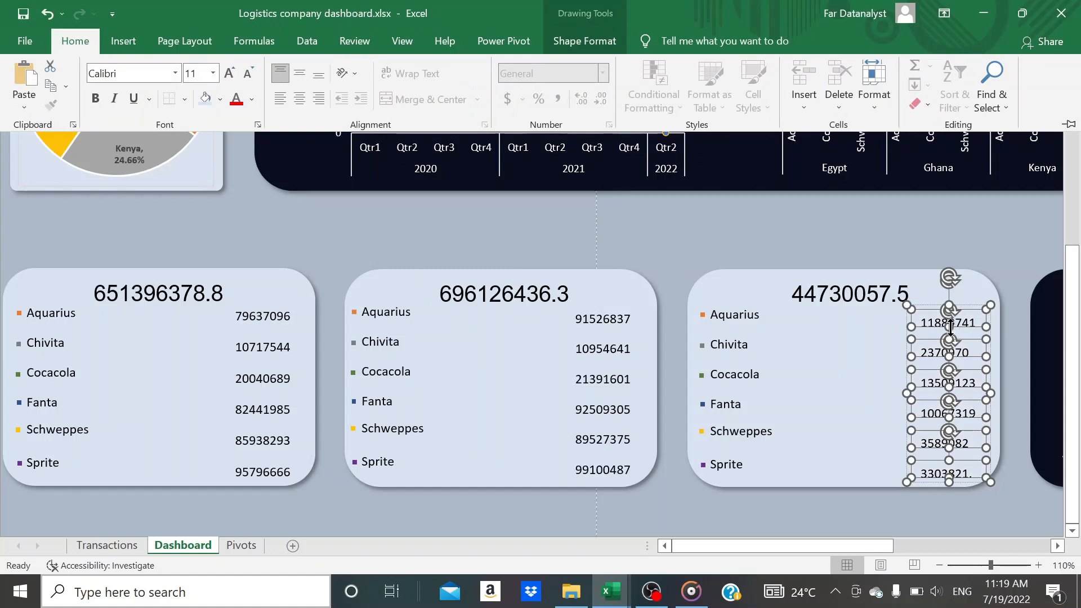
key(ctrl+F1)
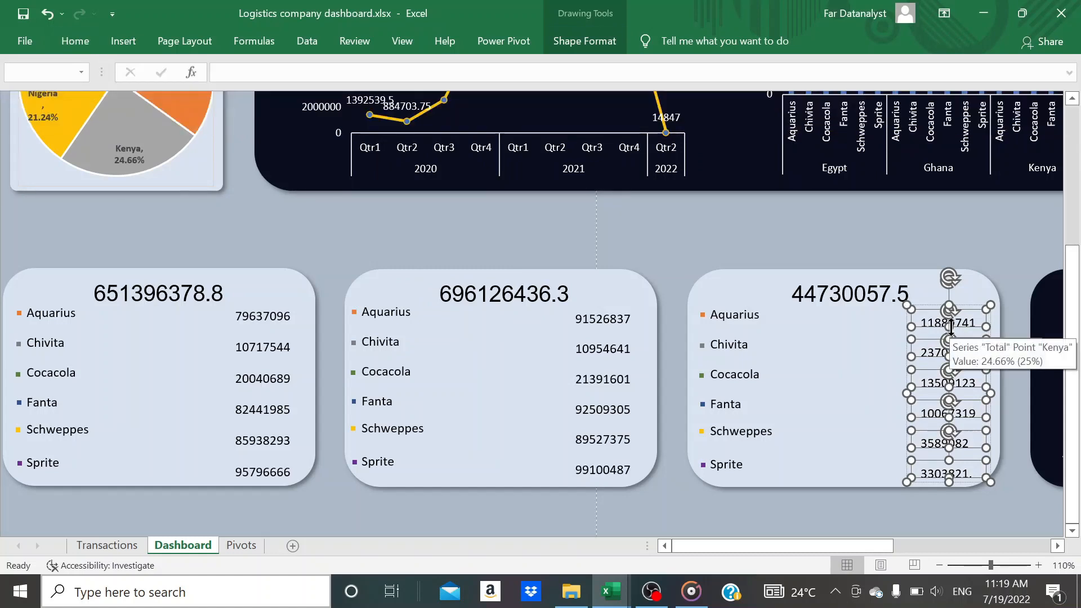
drag(950, 327, 991, 321)
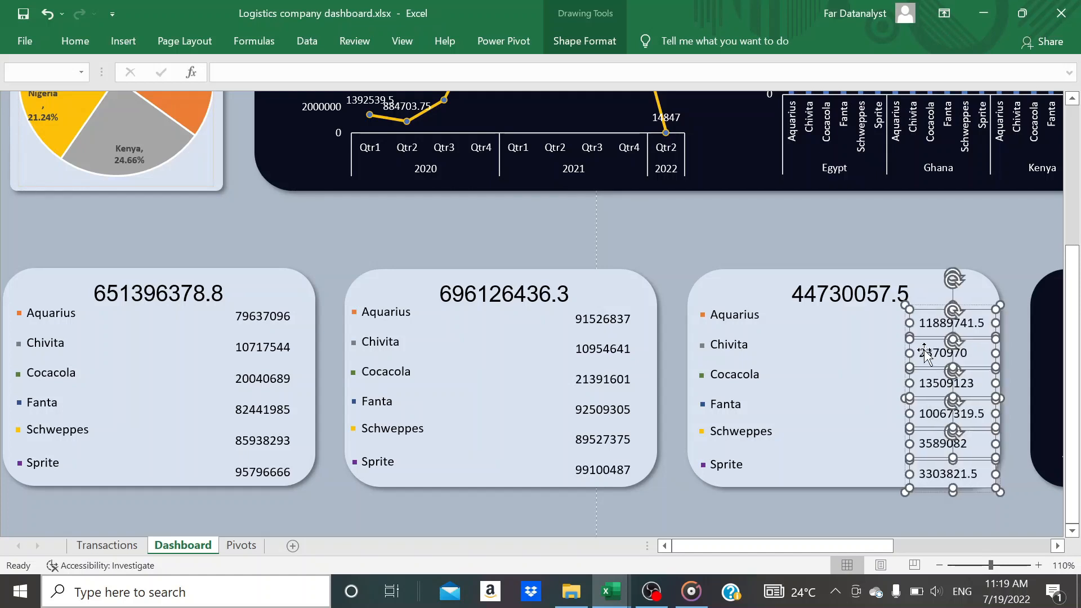
Make the fill of the six profit value text boxes fully transparent and shift their group slightly to the right
shift+click(921, 415)
shift+click(920, 385)
shift+click(918, 356)
shift+click(916, 329)
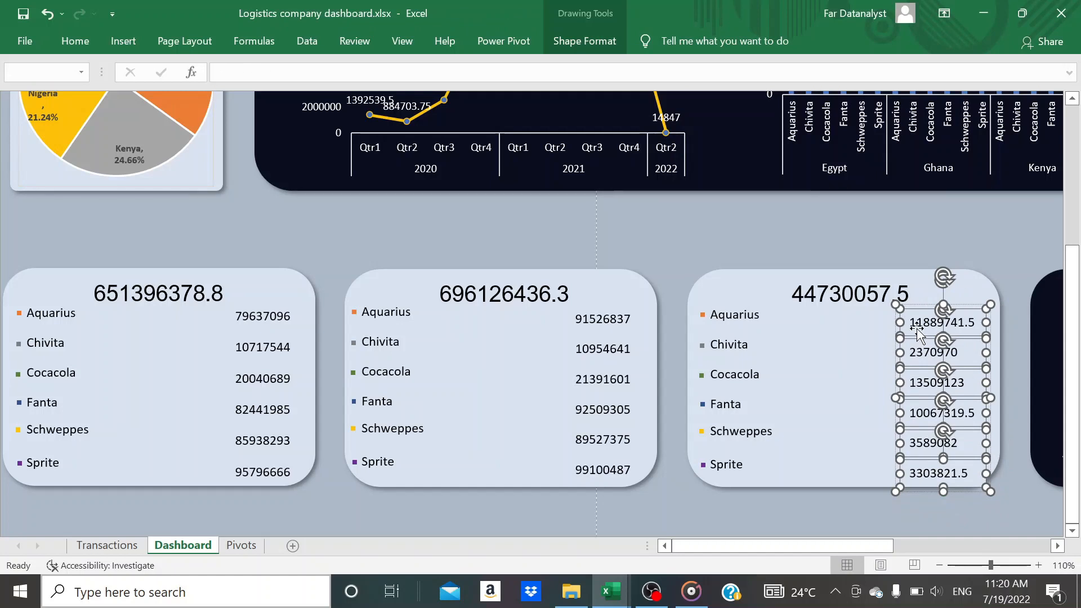
key(ctrl+1)
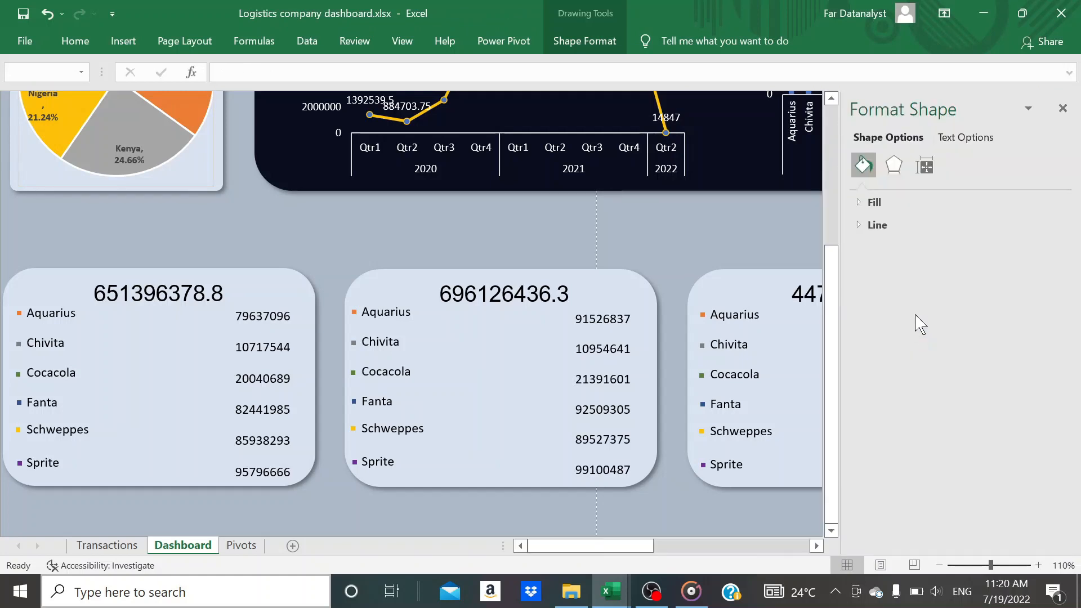
click(857, 202)
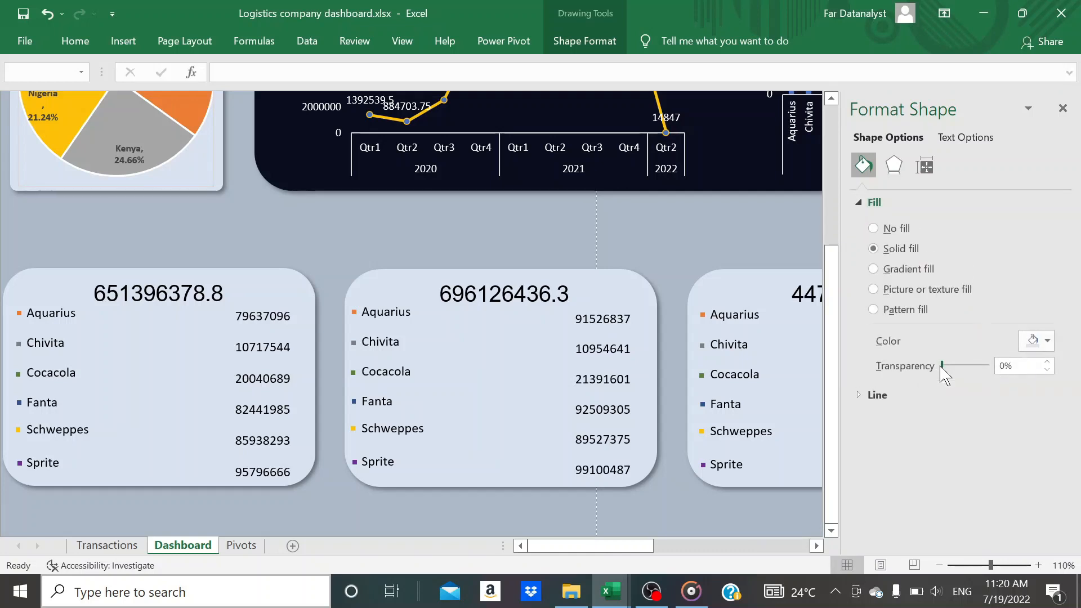
drag(942, 366, 999, 368)
click(745, 500)
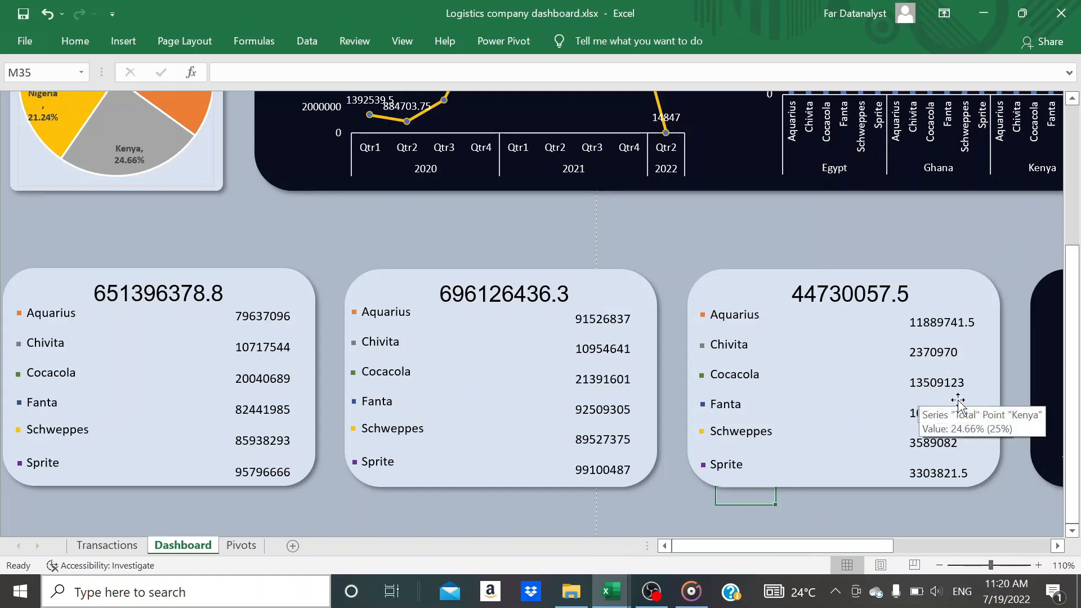
mouse_move(970, 388)
mouse_down()
mouse_move(970, 377)
mouse_move(979, 383)
mouse_up()
Widen all six product value text boxes on the revenue card so the full numbers fit
click(615, 347)
click(615, 347)
ctrl+click(618, 320)
ctrl+click(617, 378)
ctrl+click(611, 409)
ctrl+click(607, 440)
ctrl+click(602, 470)
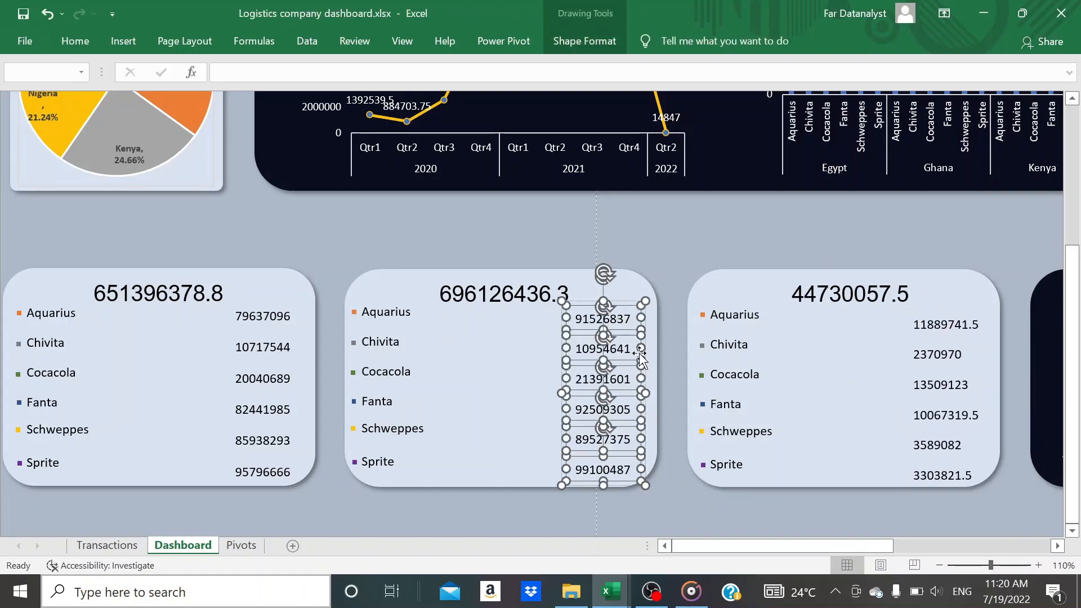
drag(645, 348, 668, 350)
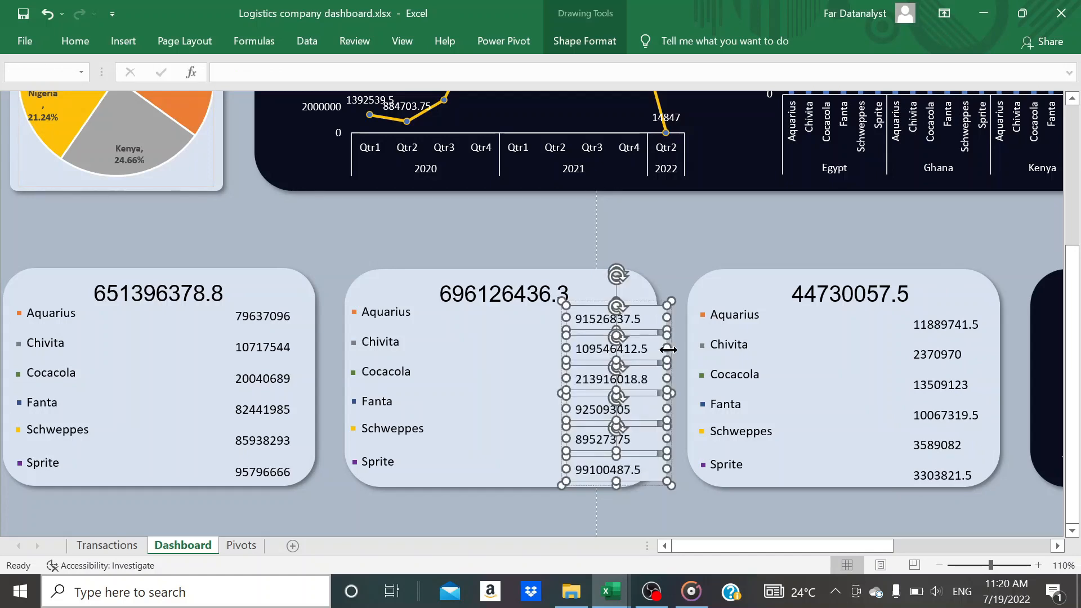
Set the fill transparency of the six revenue value text boxes to 100%
key(ctrl+1)
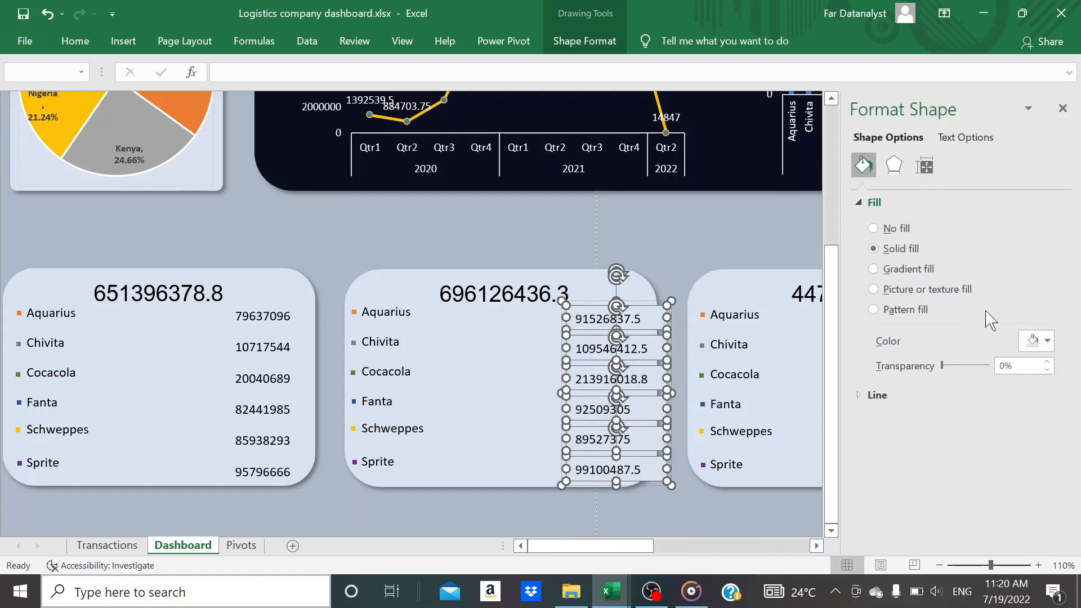
drag(943, 365, 989, 366)
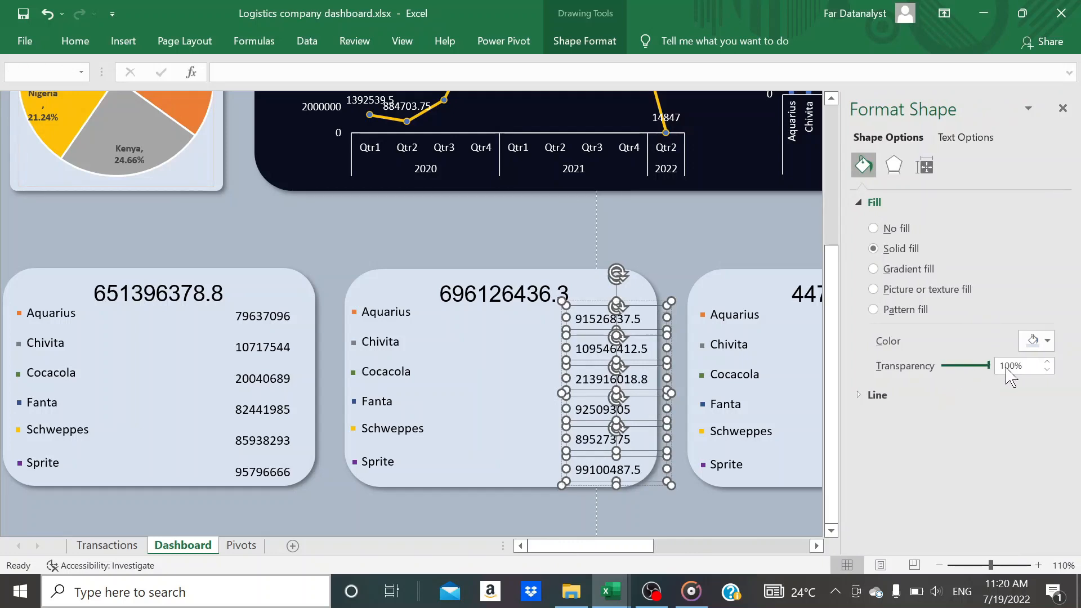
click(752, 248)
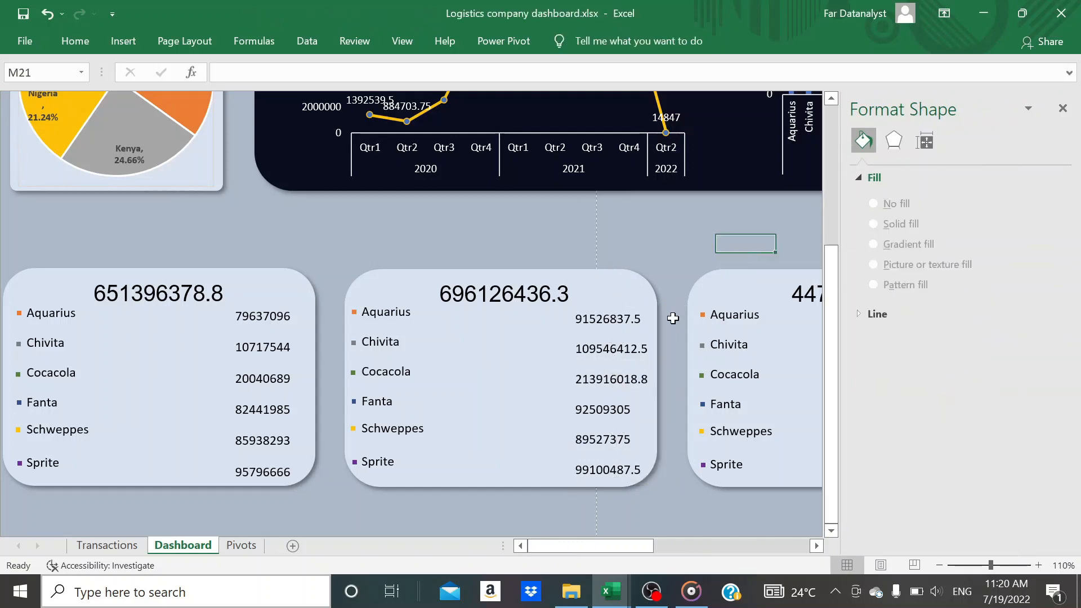
click(643, 345)
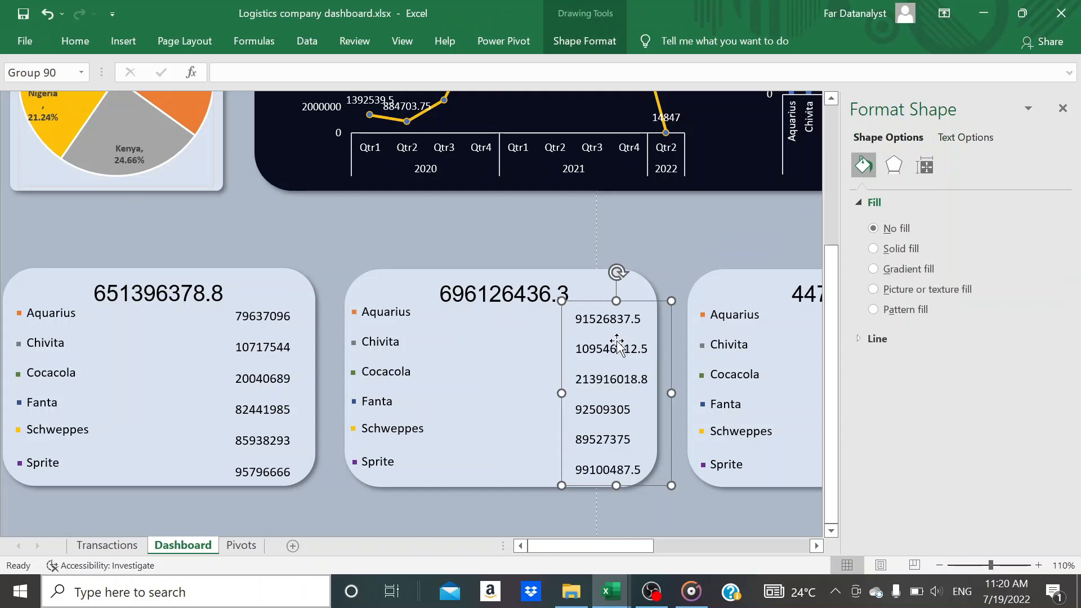
click(508, 354)
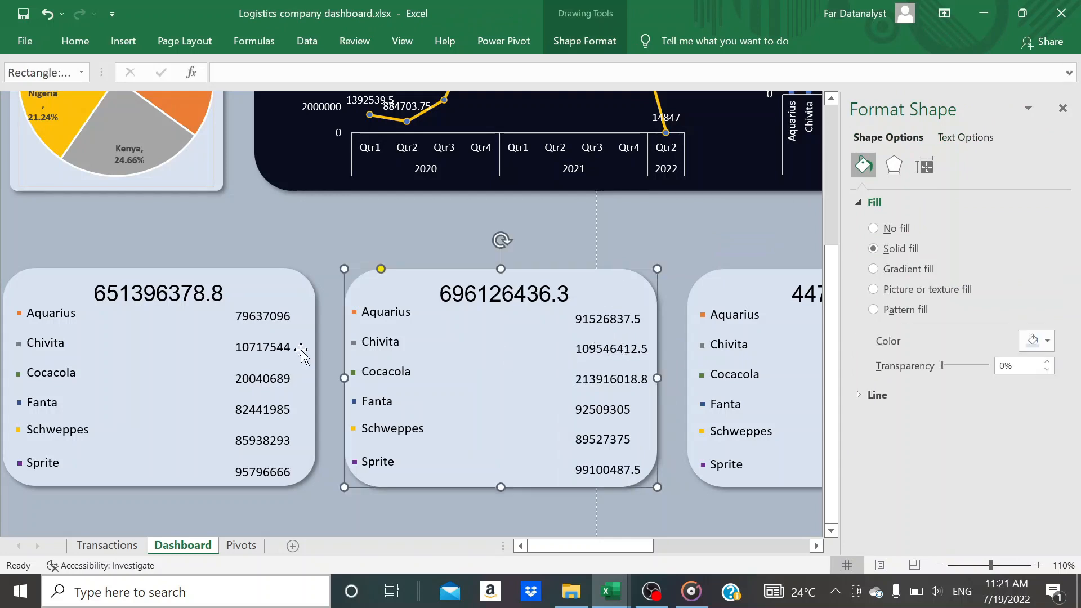
Widen all six product value text boxes on the total cost card so the full numbers fit
click(246, 357)
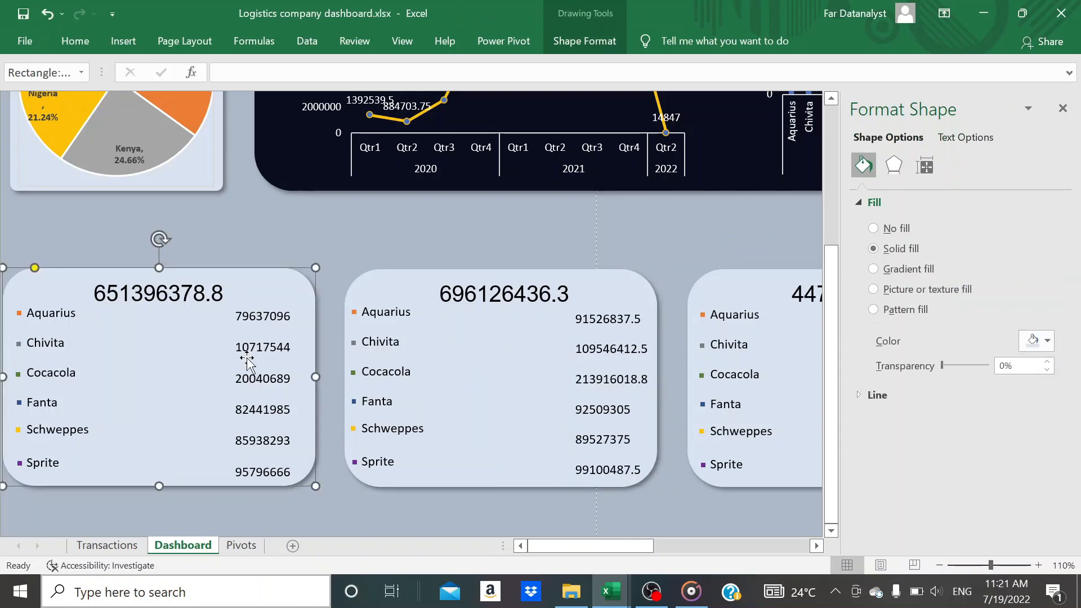
click(255, 348)
click(255, 348)
ctrl+click(254, 317)
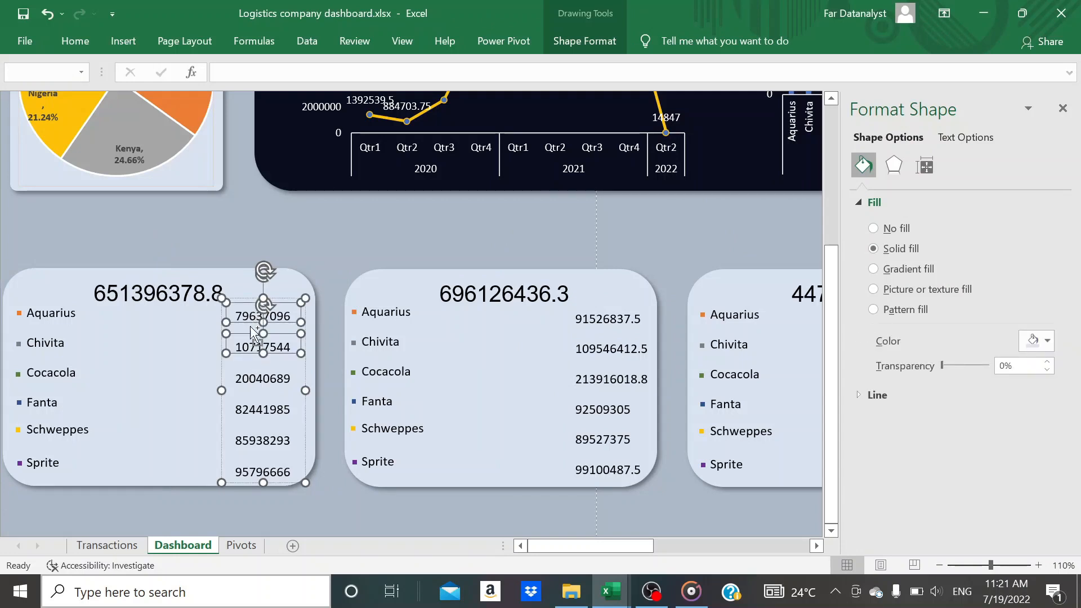
ctrl+click(248, 377)
ctrl+click(246, 409)
ctrl+click(244, 440)
ctrl+click(242, 469)
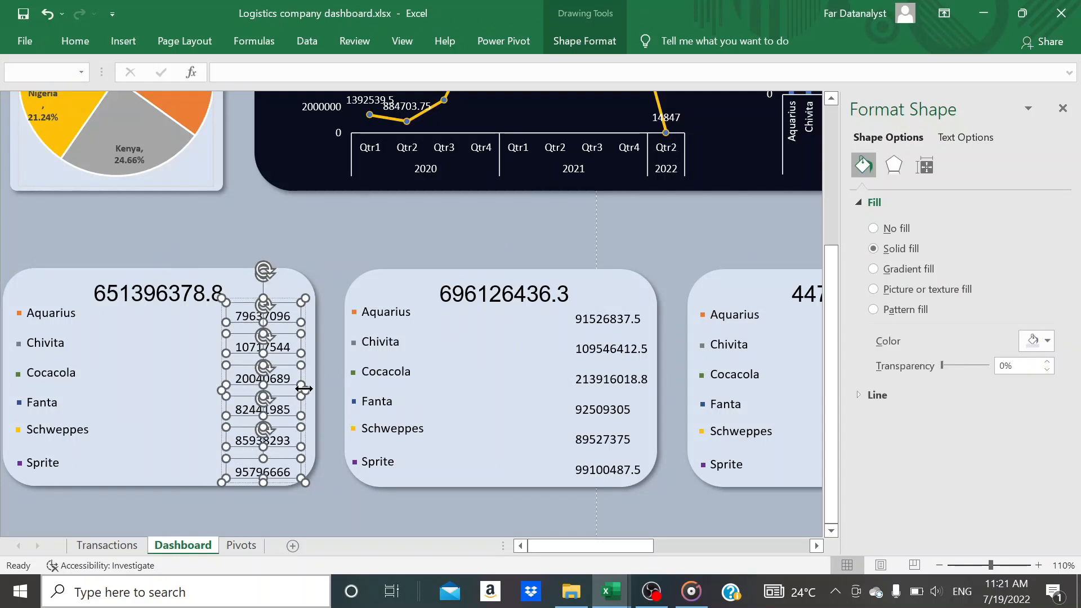
drag(304, 389, 333, 389)
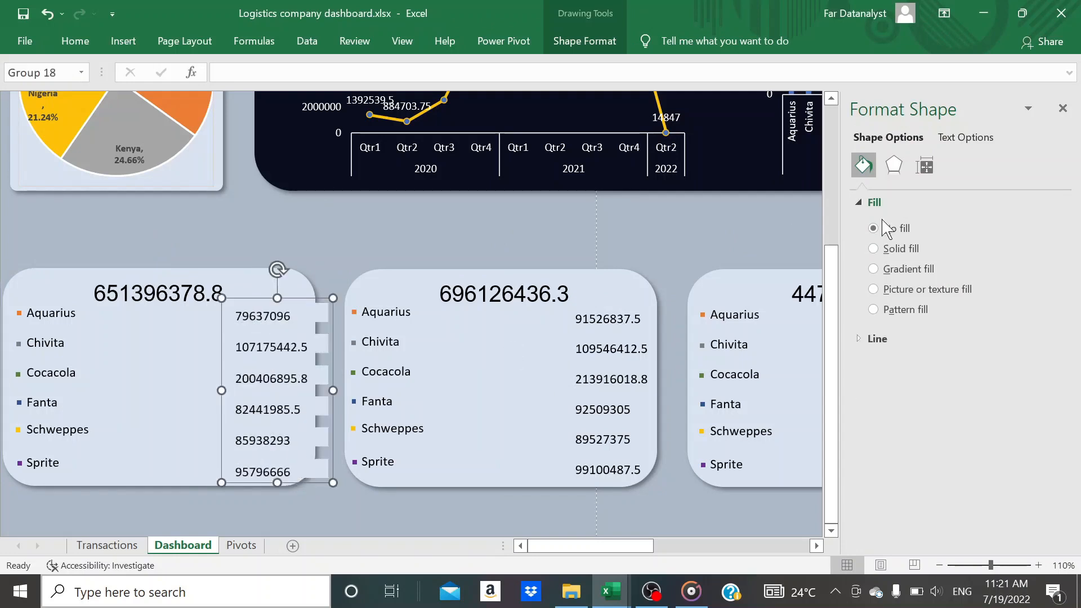
Give the grouped cost value text boxes a solid fill with 100% transparency and nudge the group slightly left
click(876, 249)
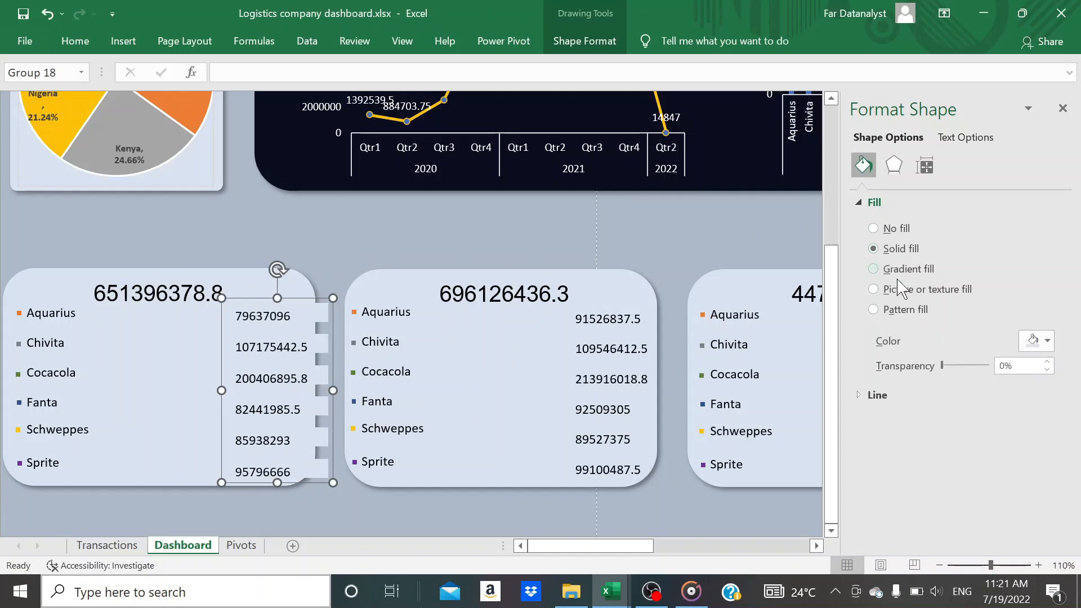
drag(940, 369, 1005, 365)
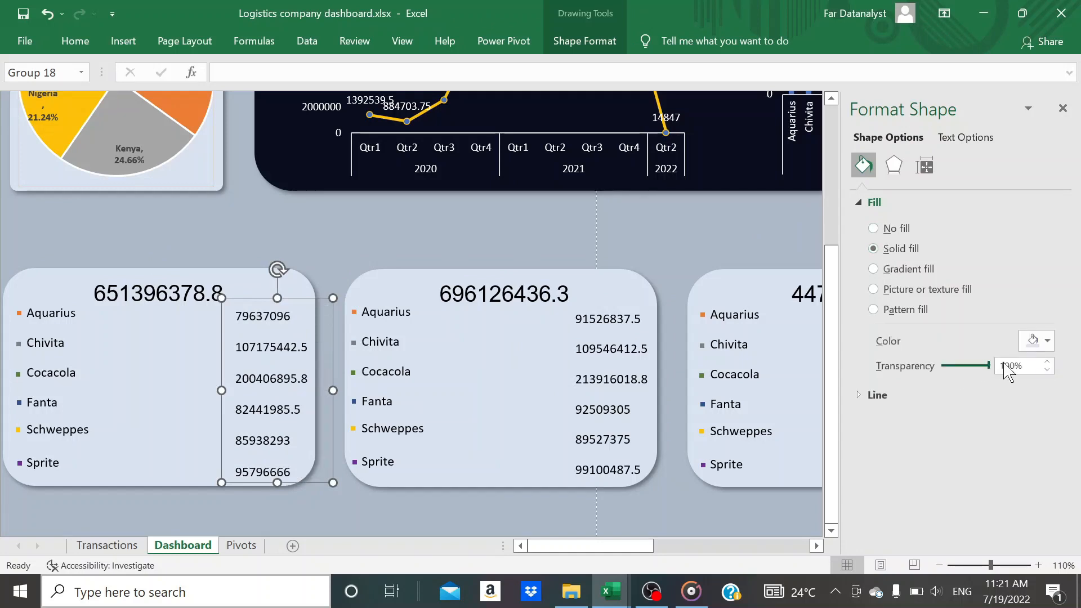
click(1062, 108)
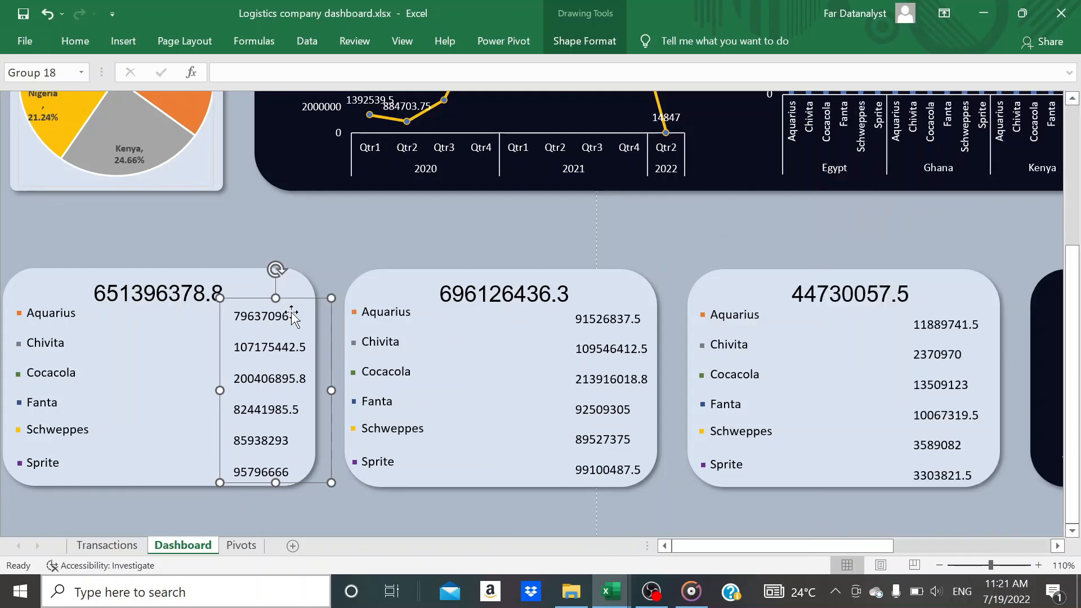
click(433, 234)
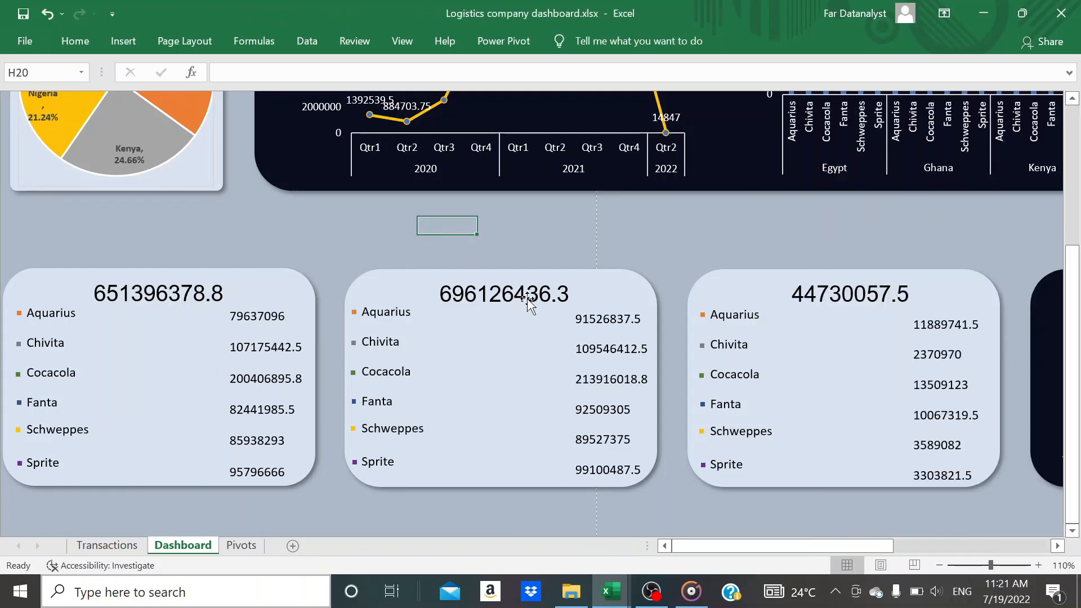
scroll(527, 298, right, 2)
scroll(527, 299, up, 4)
scroll(526, 298, left, 2)
scroll(526, 299, down, 7)
scroll(527, 298, up, 4)
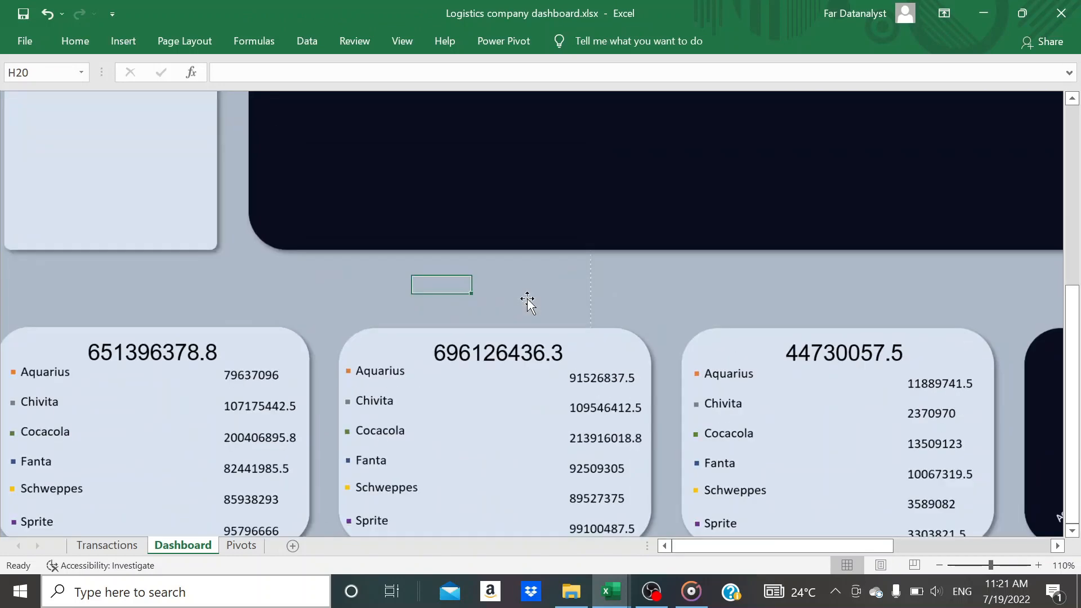
scroll(526, 298, down, 2)
scroll(527, 298, up, 6)
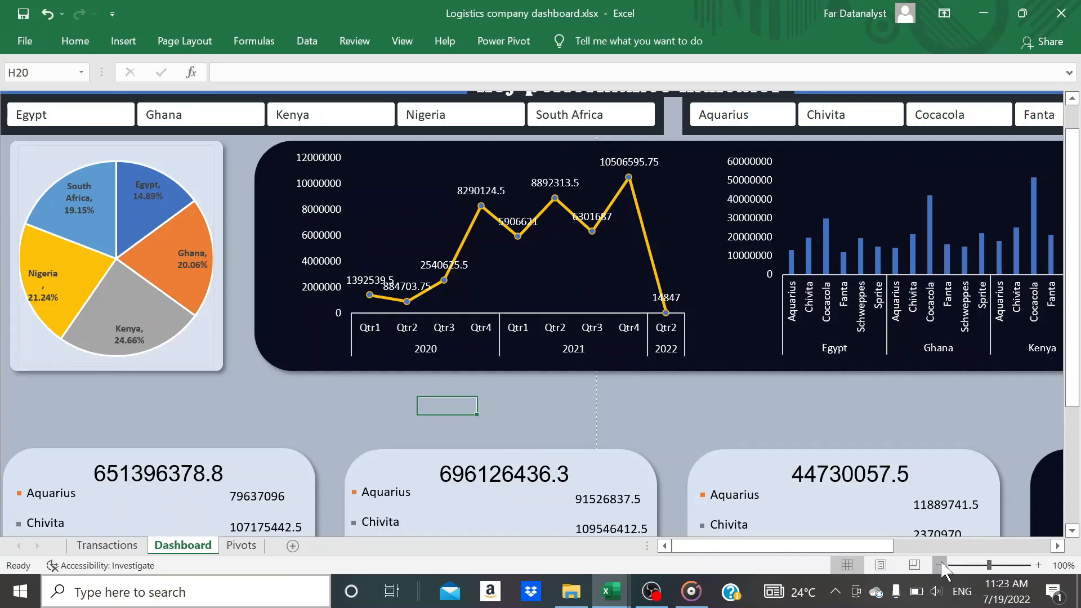
Set the Dashboard sheet's magnification to a custom 87%
click(939, 565)
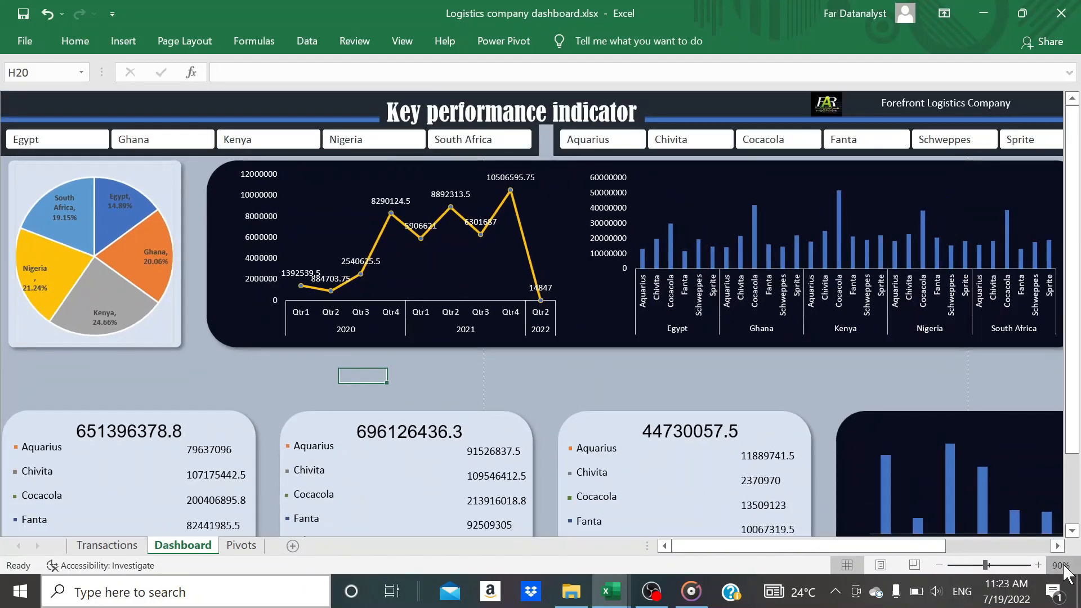
click(1060, 565)
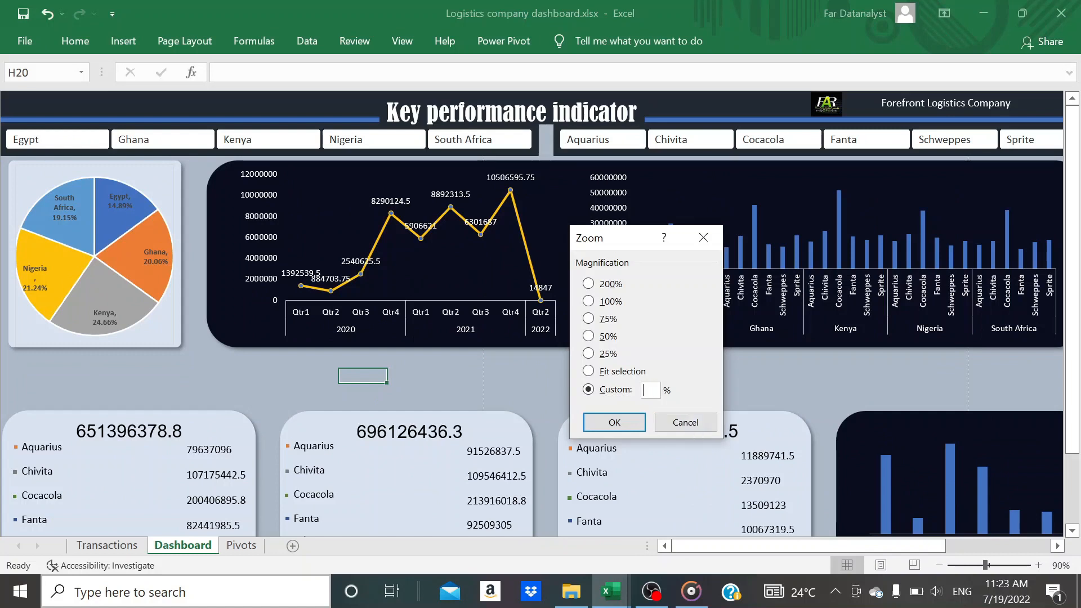
text(90)
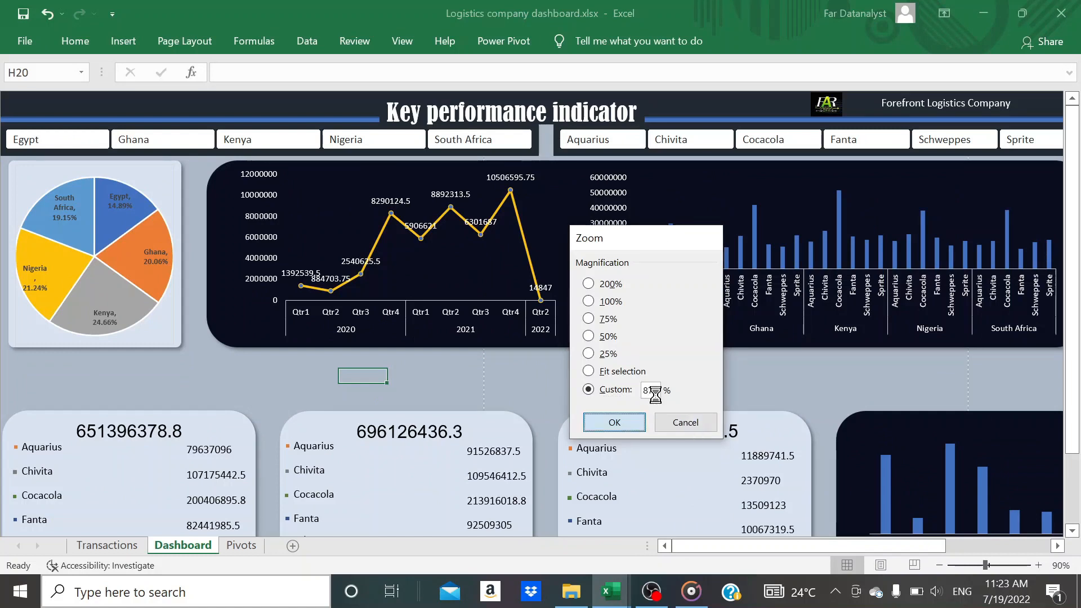
key(Return)
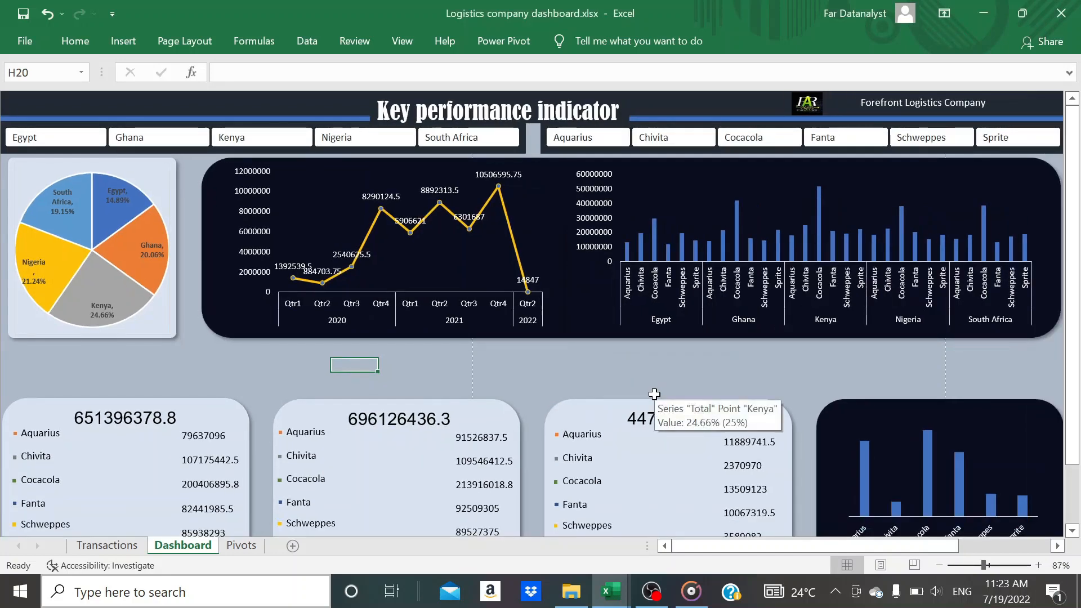
Hide the formula bar on the Dashboard sheet and select an empty cell between the charts and the summary cards
click(403, 41)
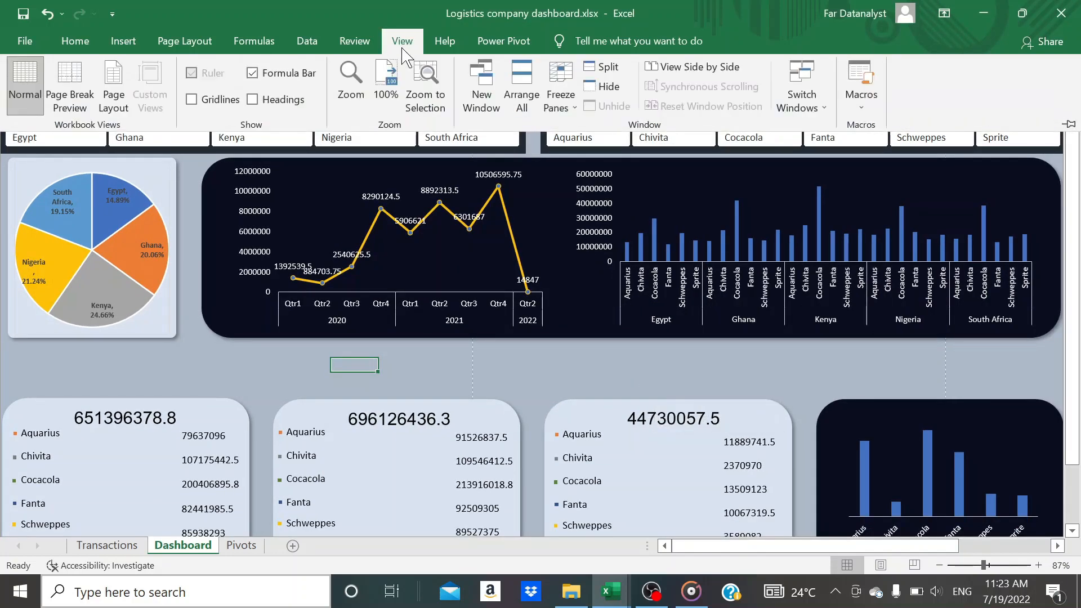
click(252, 74)
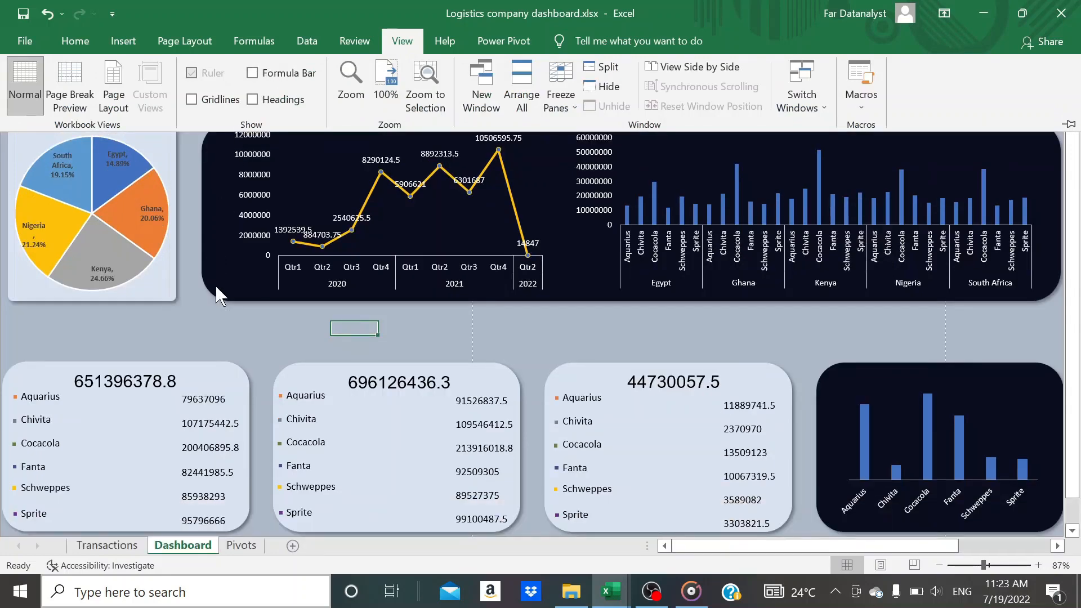
click(201, 340)
click(201, 340)
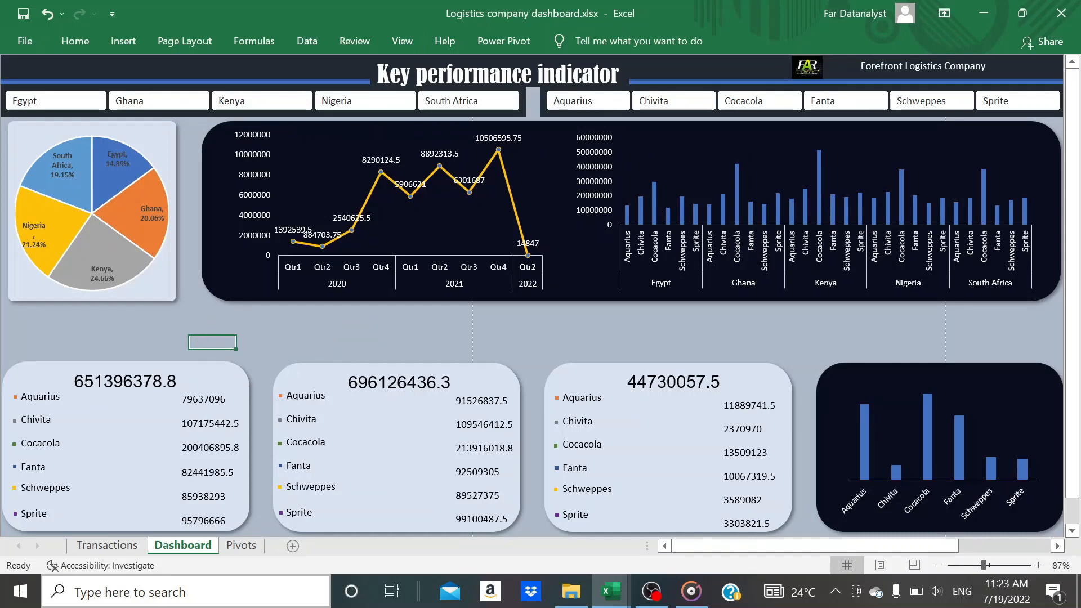
Switch to the Pivots sheet and bring up the pivot table of profit by year and quarter
click(244, 546)
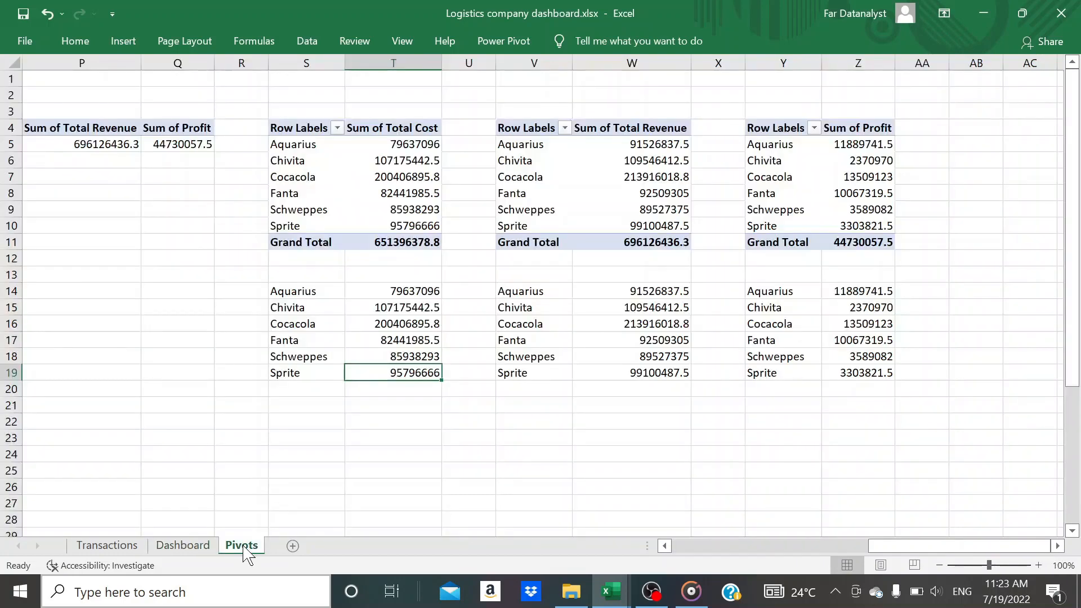
scroll(233, 349, left, 5)
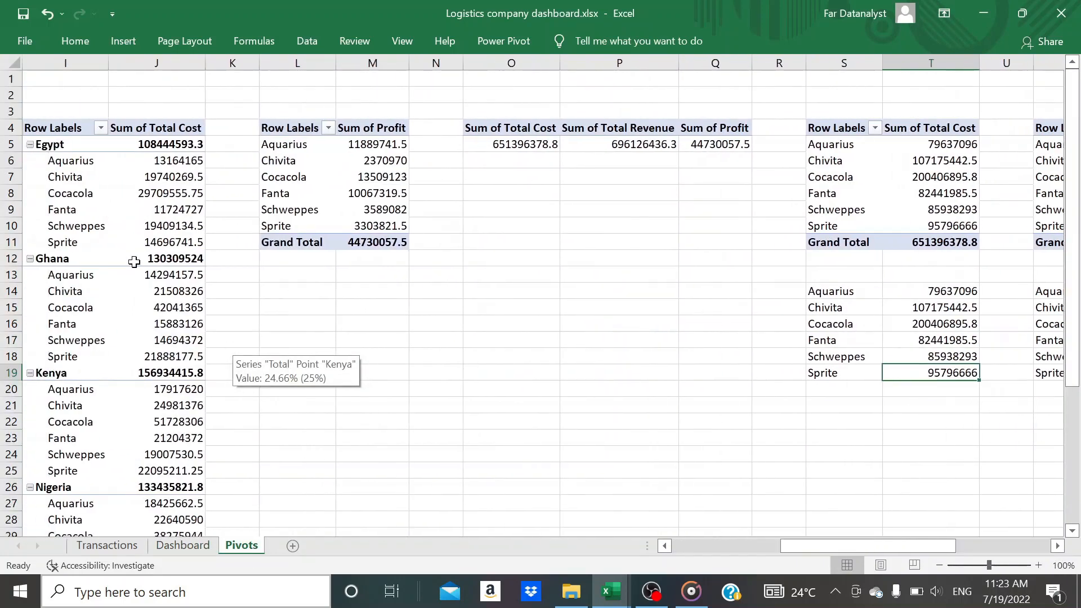
scroll(130, 263, left, 3)
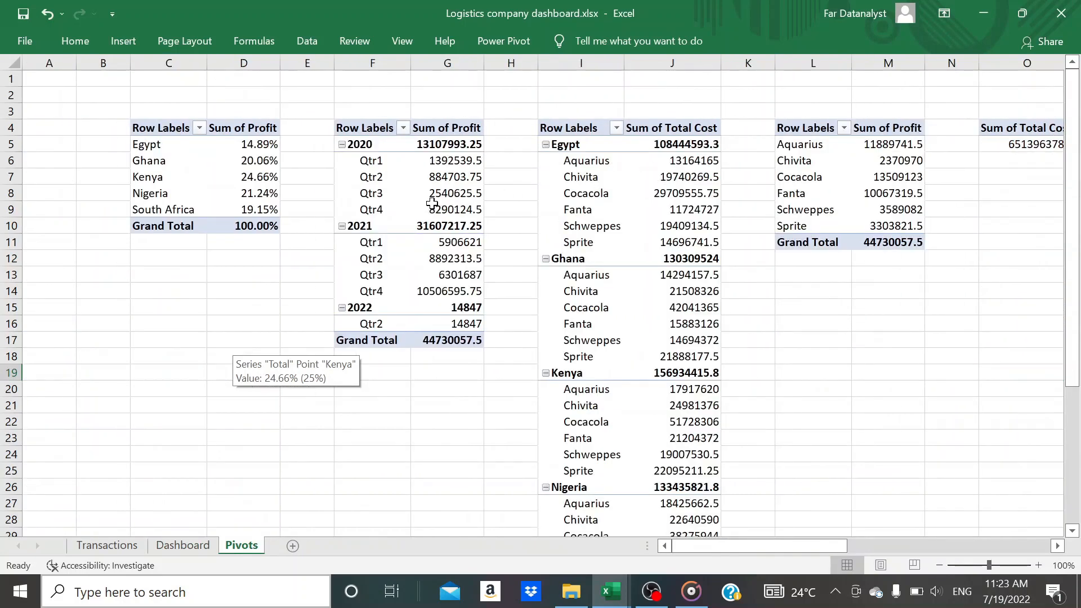
scroll(440, 199, right, 3)
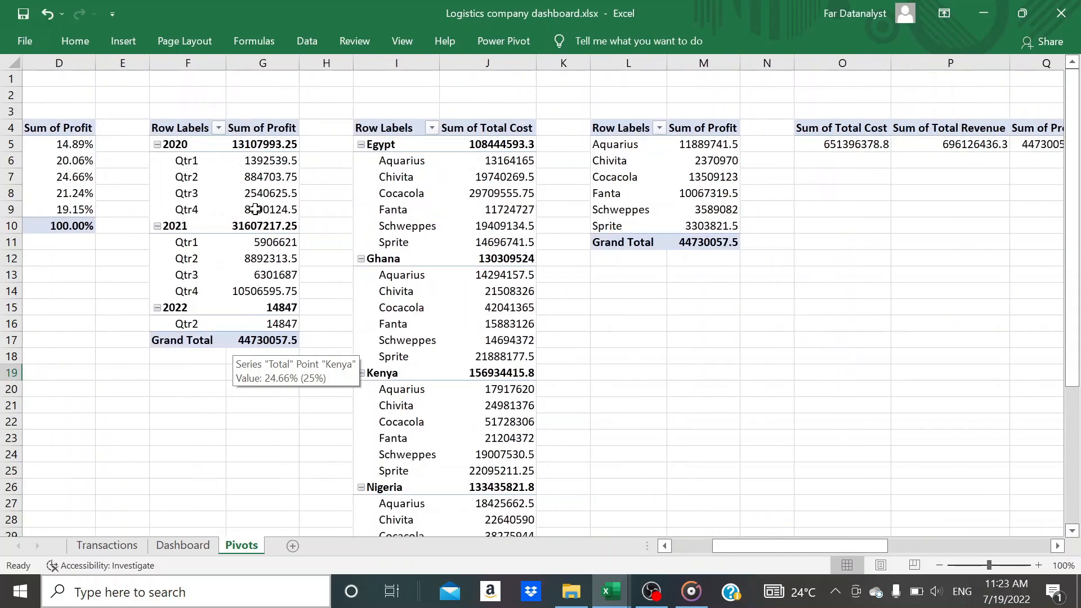
scroll(245, 209, left, 3)
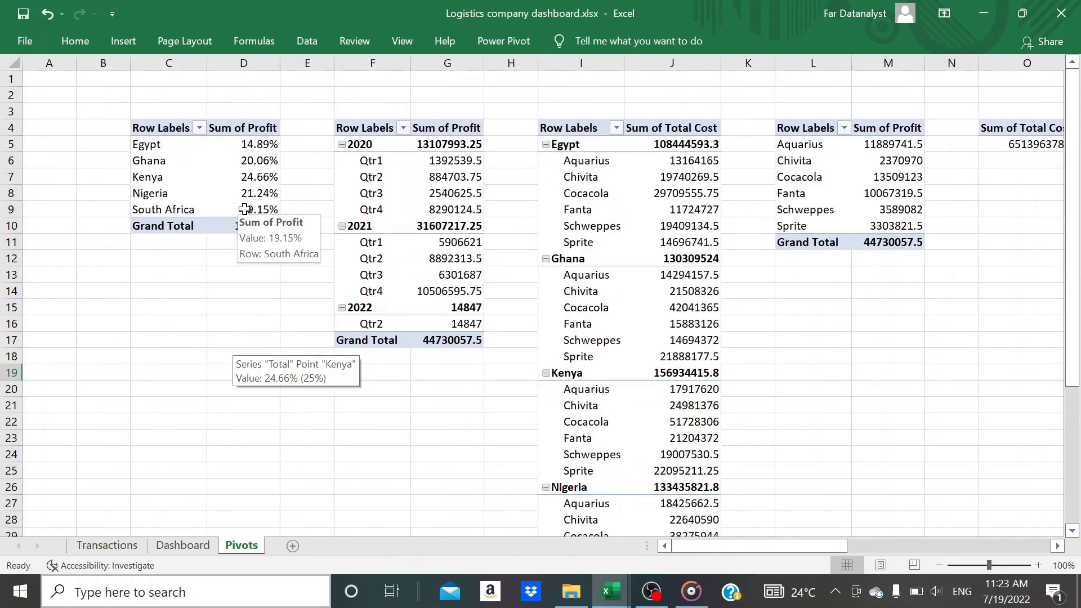
Format the Sum of Profit field in the year and quarter pivot table as Currency with the $ symbol and 2 decimal places
click(449, 142)
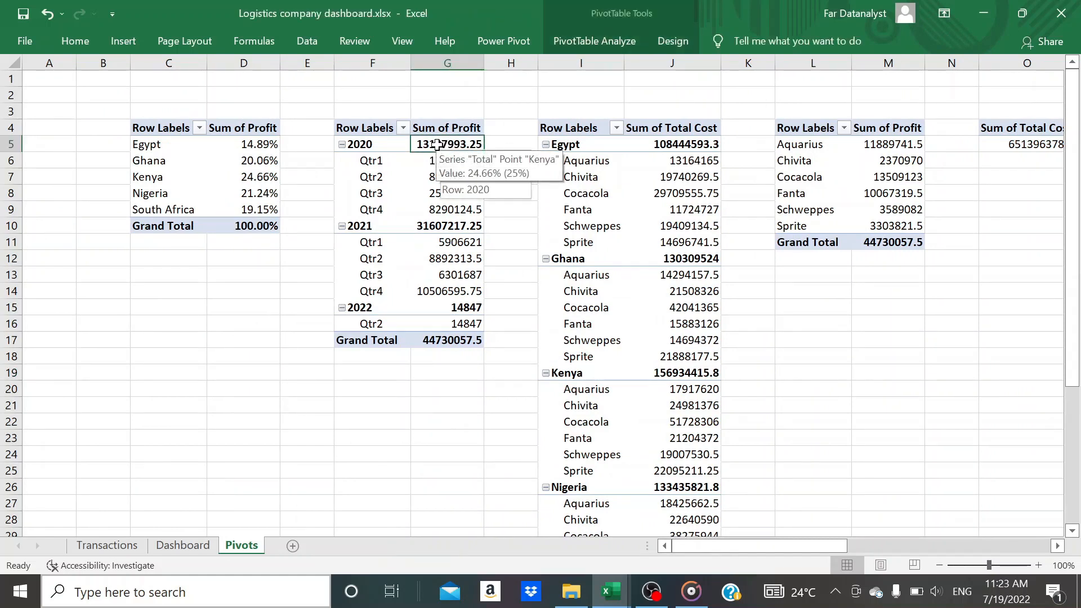
right_click(437, 144)
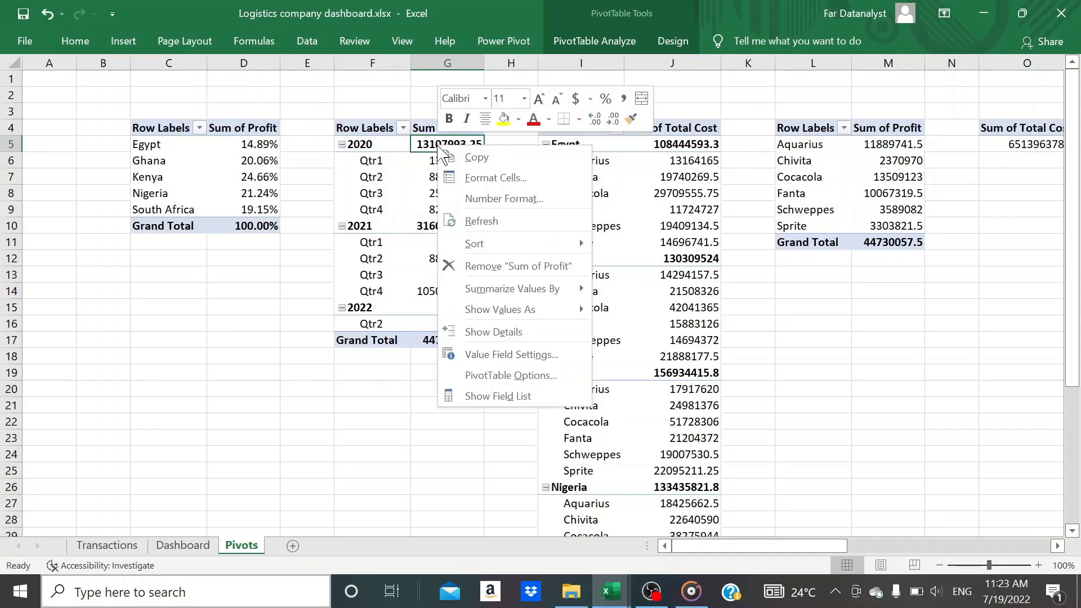
click(518, 354)
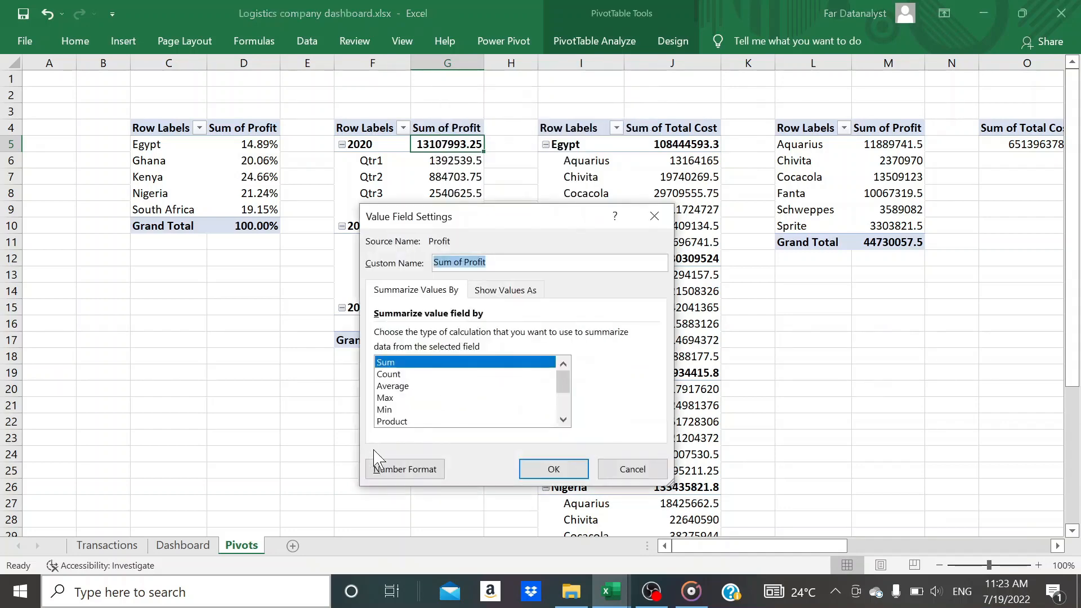
click(385, 478)
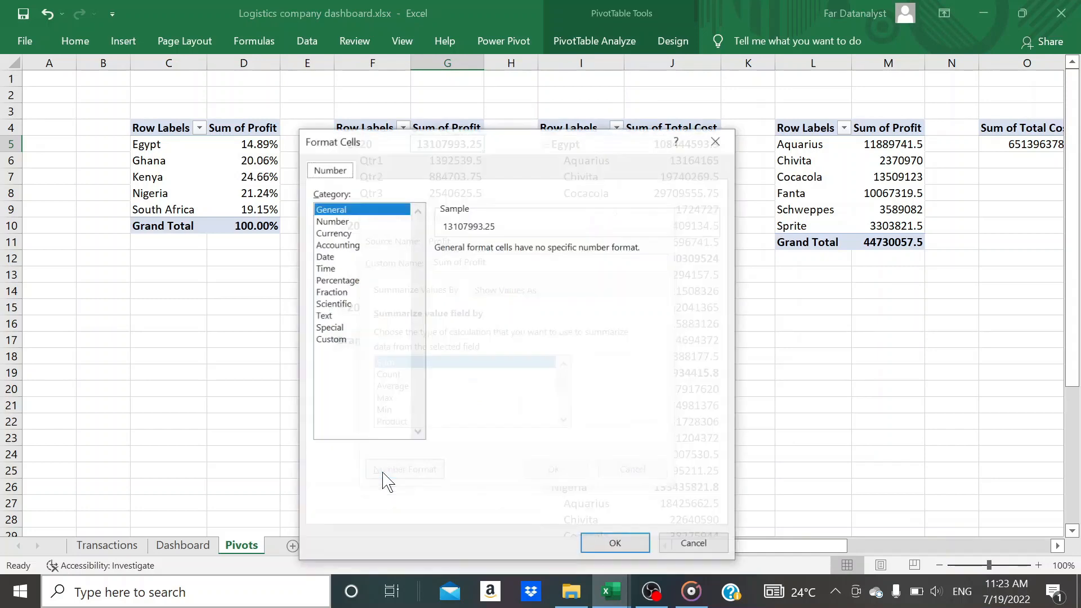
click(339, 233)
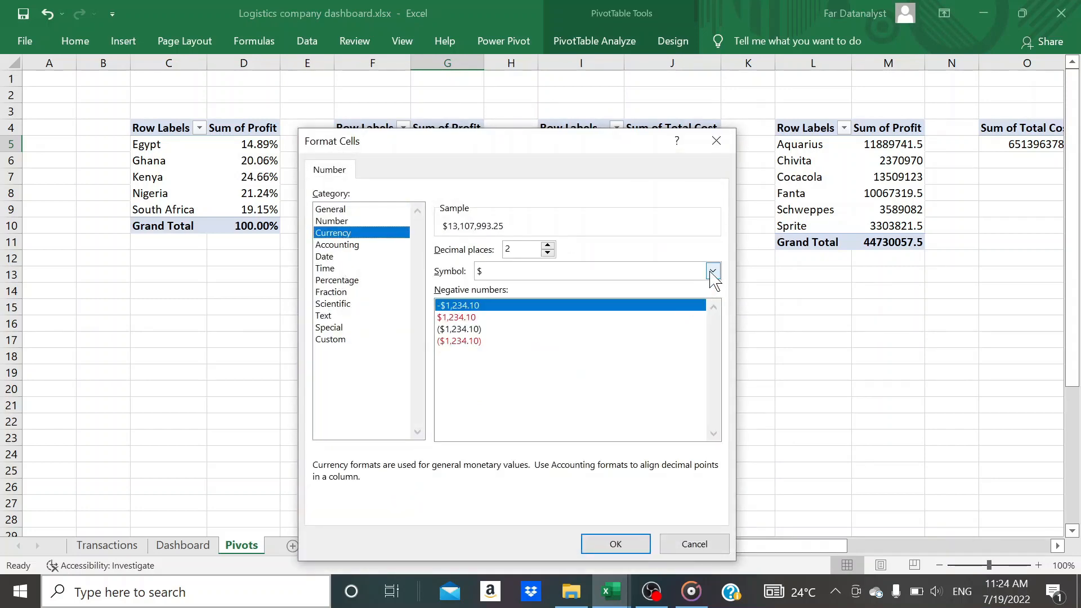
click(712, 272)
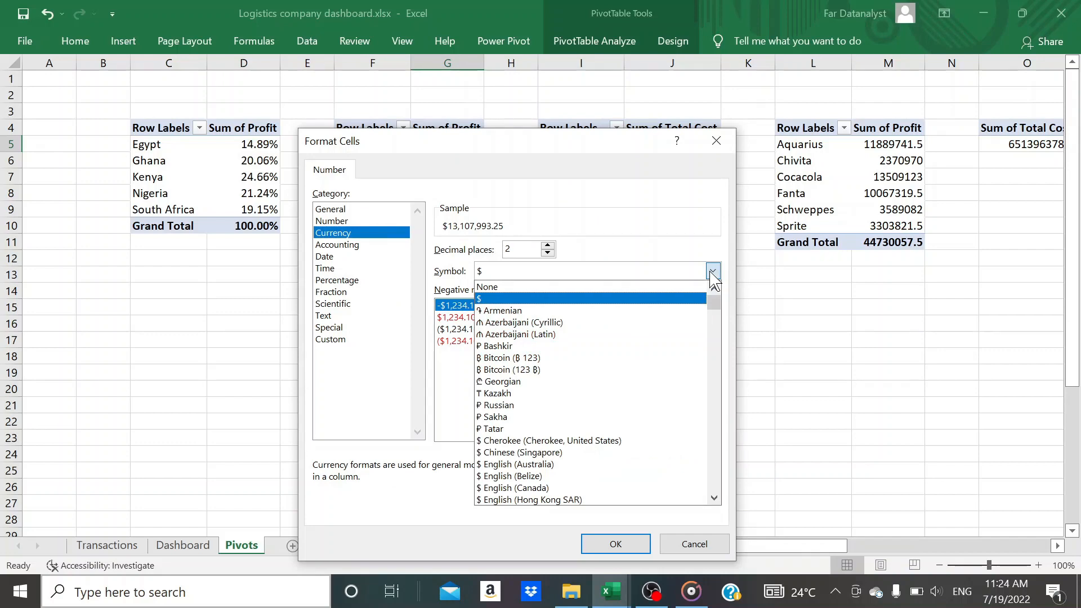
click(712, 273)
click(616, 550)
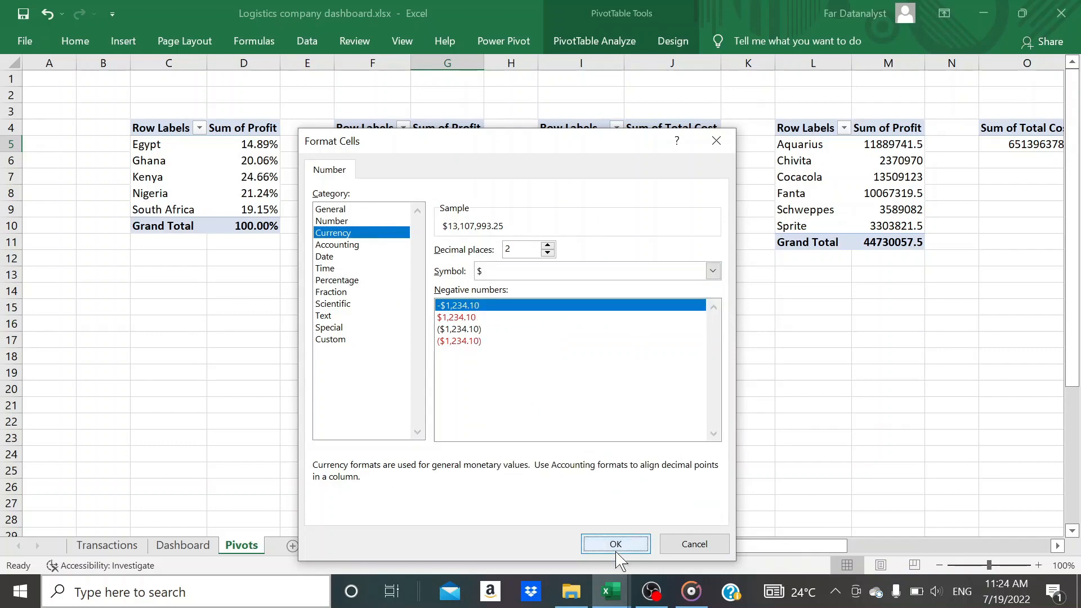
click(574, 477)
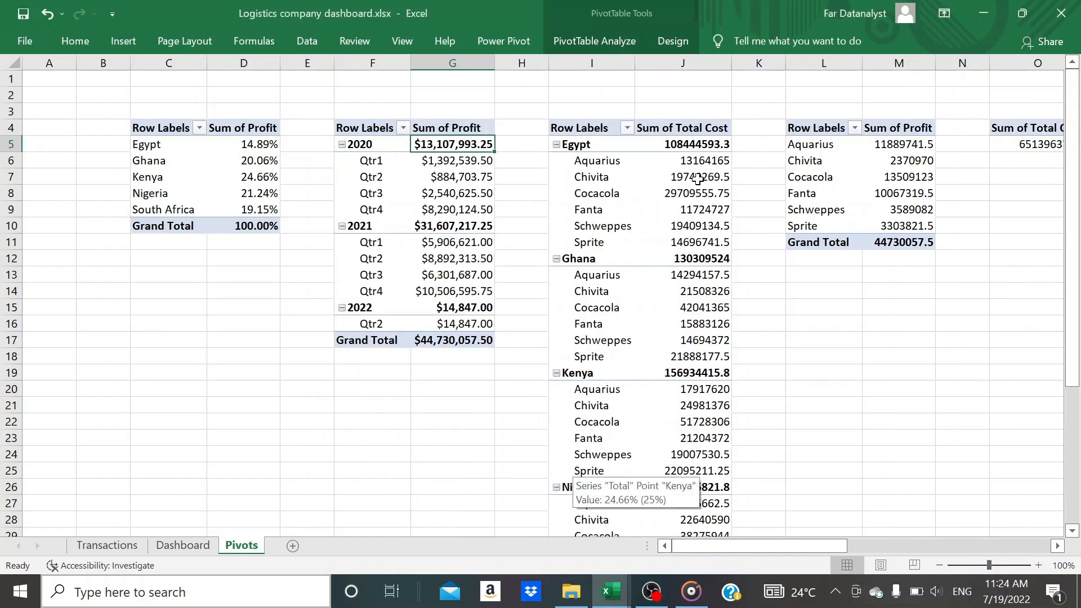
Apply the Currency number format to Egypt's total cost cell J5 alone and collapse the ribbon
click(693, 148)
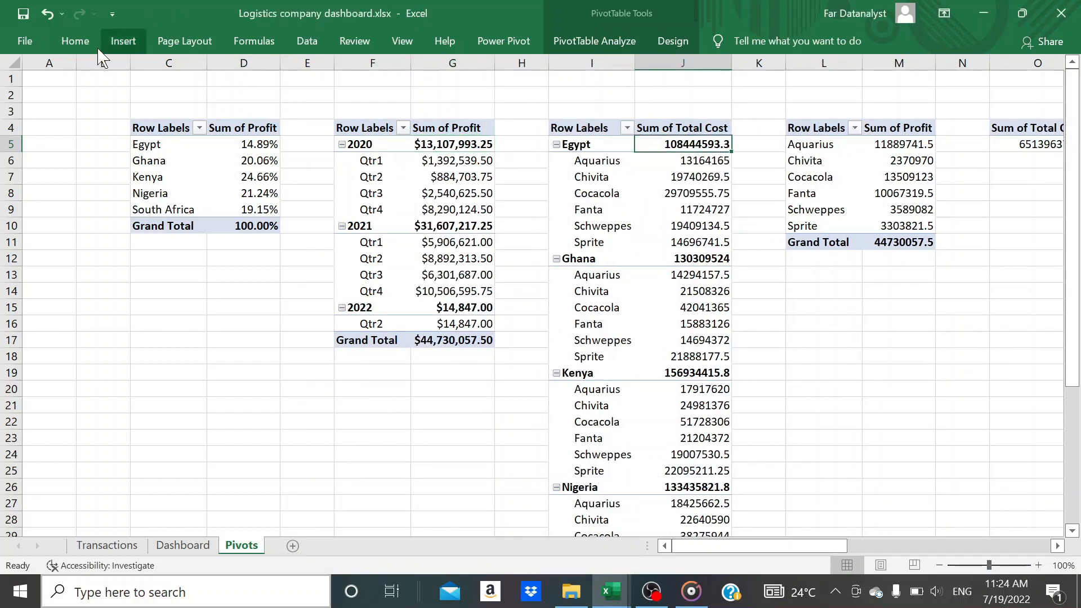
click(75, 41)
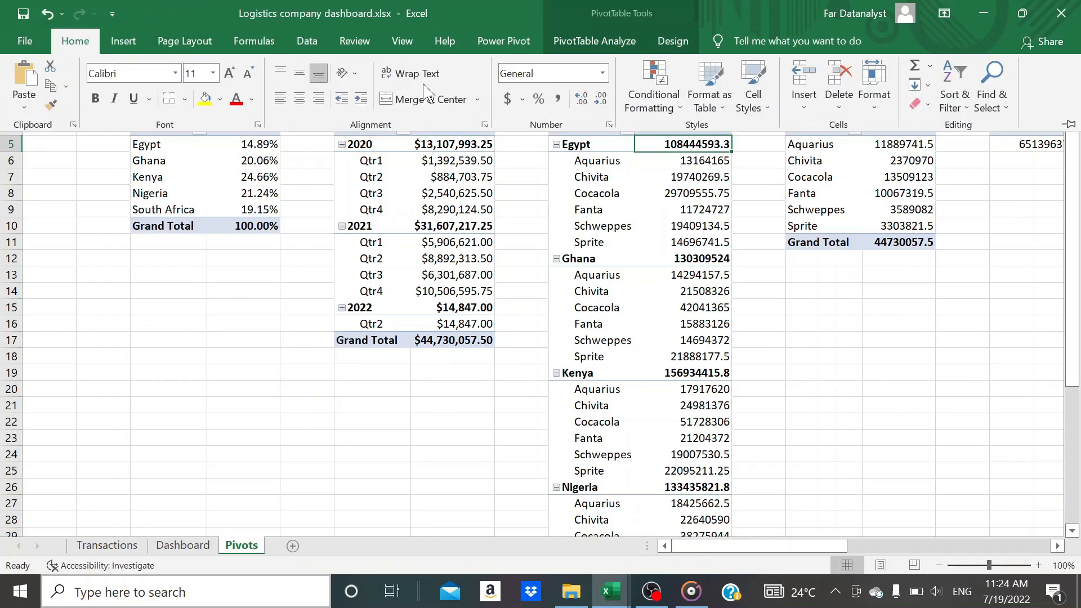
click(603, 73)
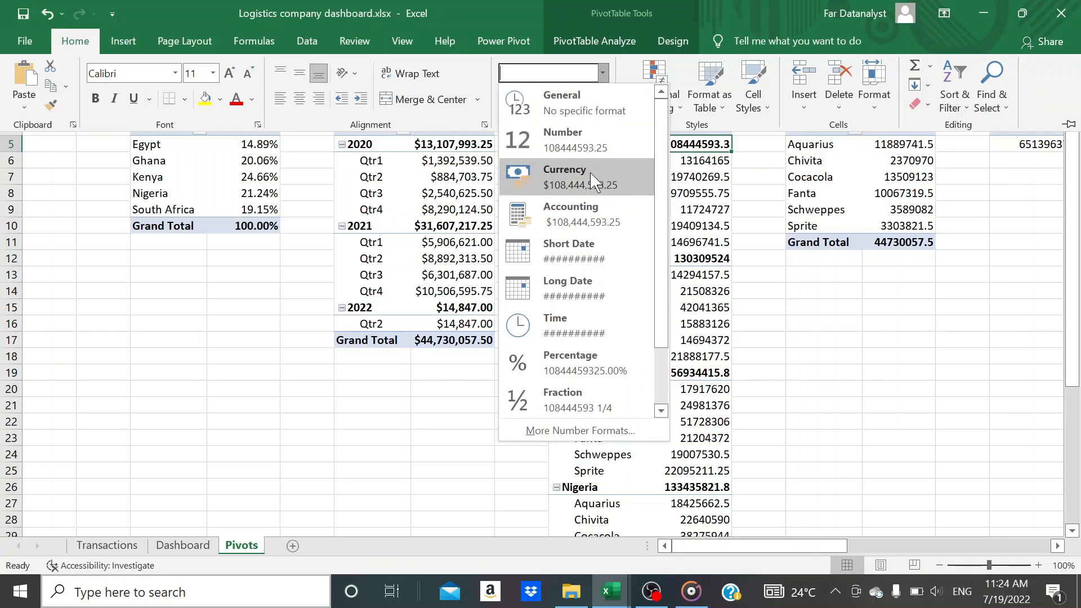
click(592, 181)
key(ctrl+F1)
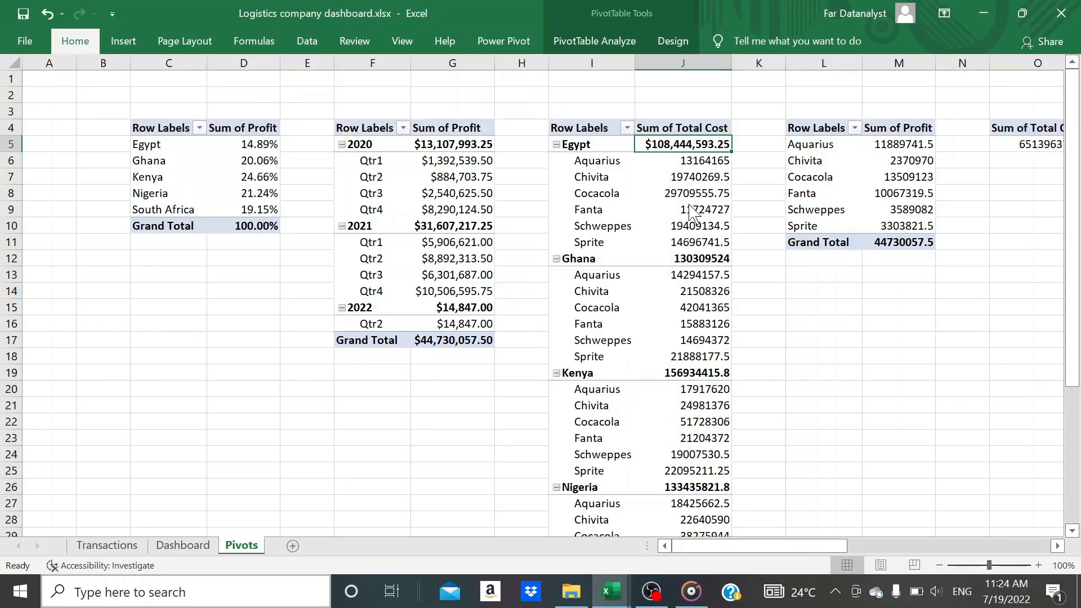
Format the whole Sum of Total Cost field in the country and product pivot table as Currency with $ and 2 decimal places
right_click(675, 145)
click(741, 356)
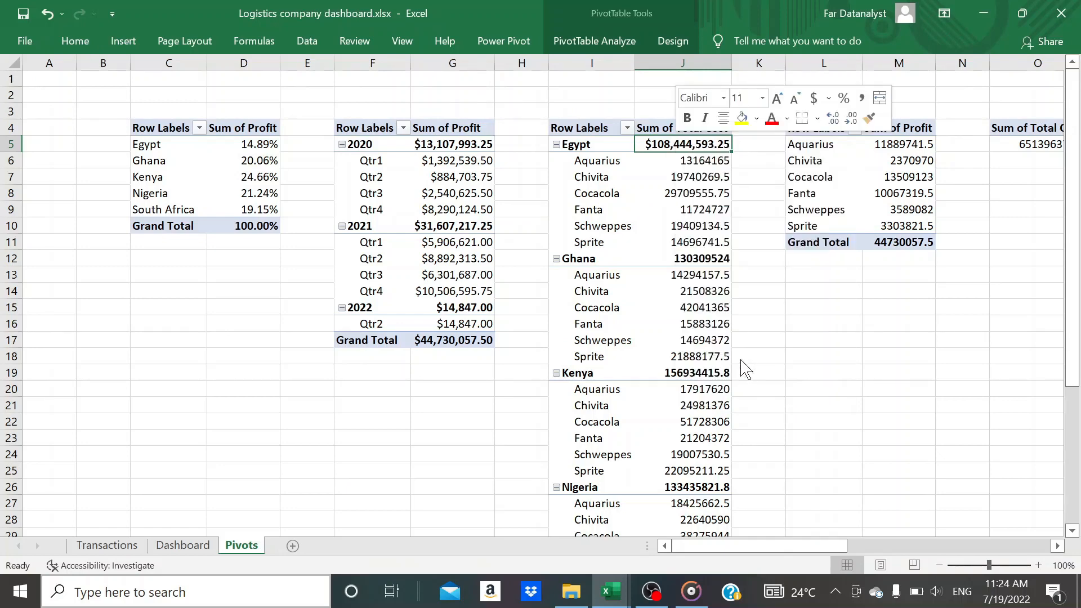
click(652, 467)
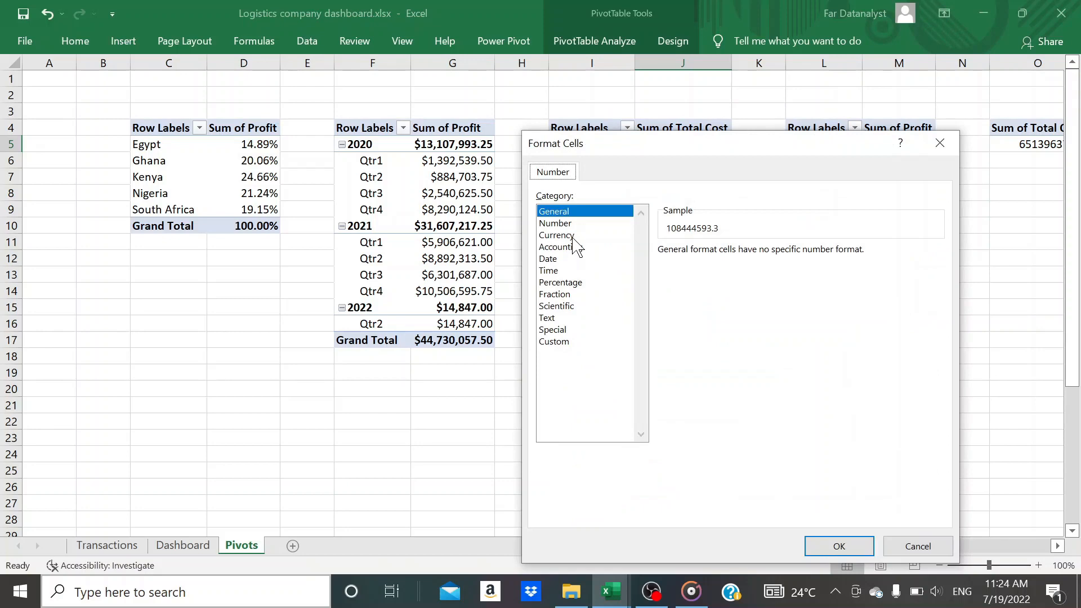
click(573, 238)
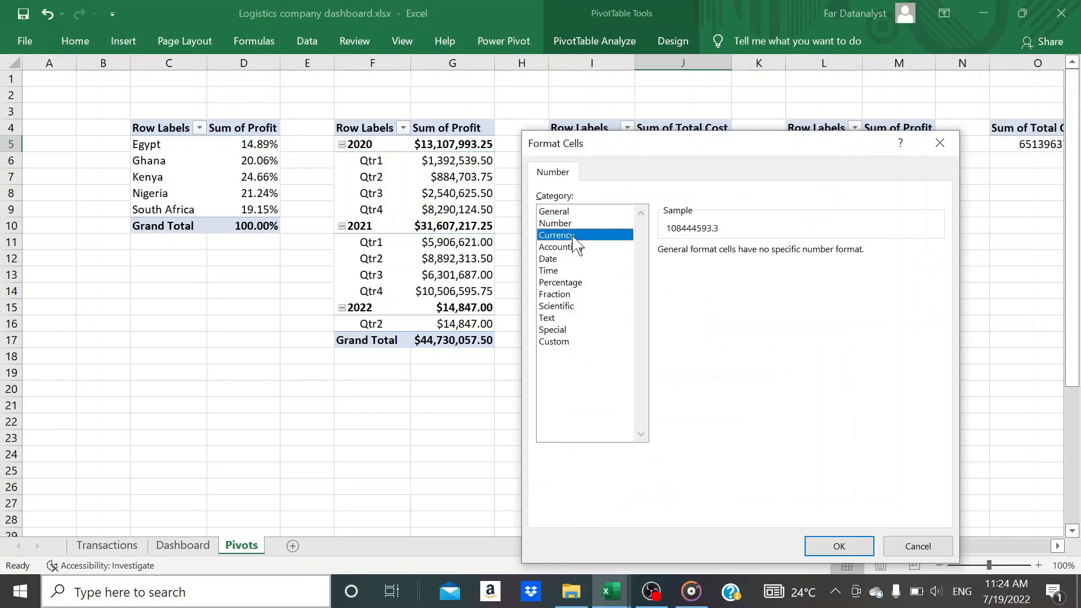
click(838, 546)
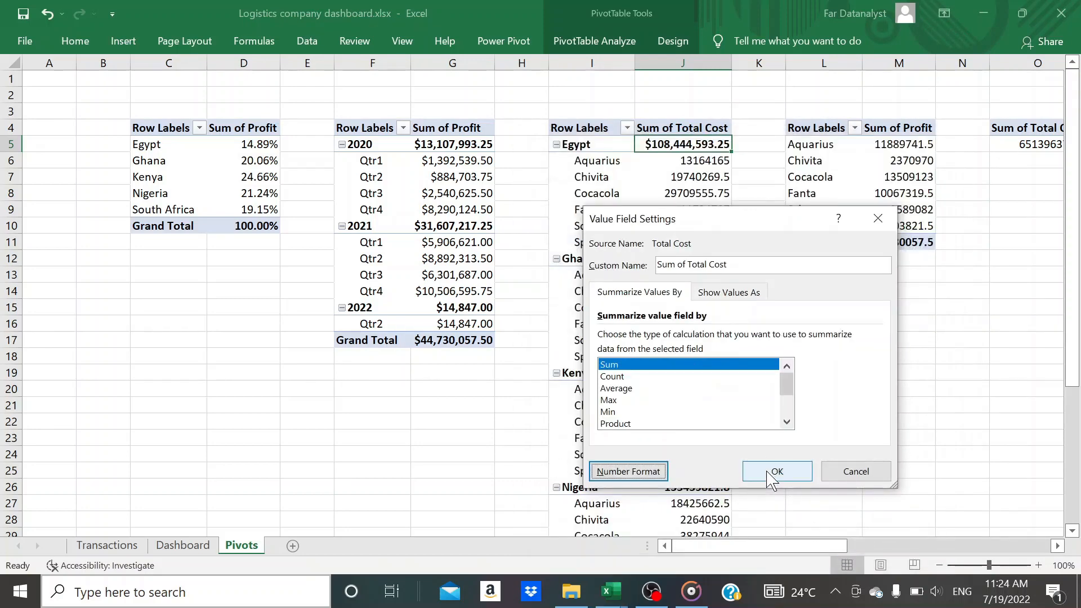
click(775, 471)
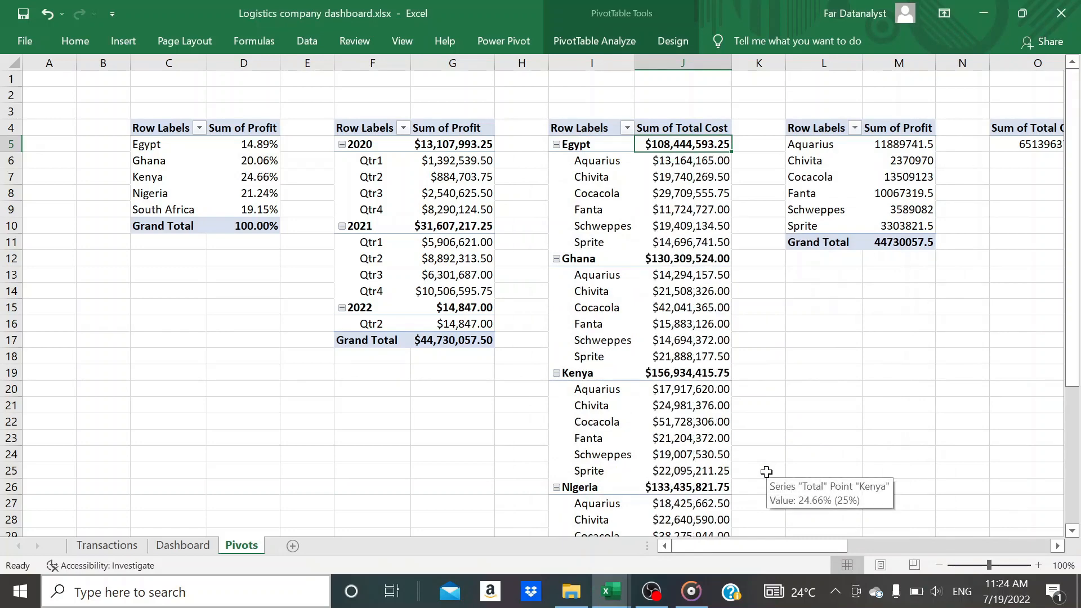
Format the Sum of Profit field in the product-only pivot table in columns L and M as Currency with $ and 2 decimal places
scroll(766, 471, right, 3)
click(510, 144)
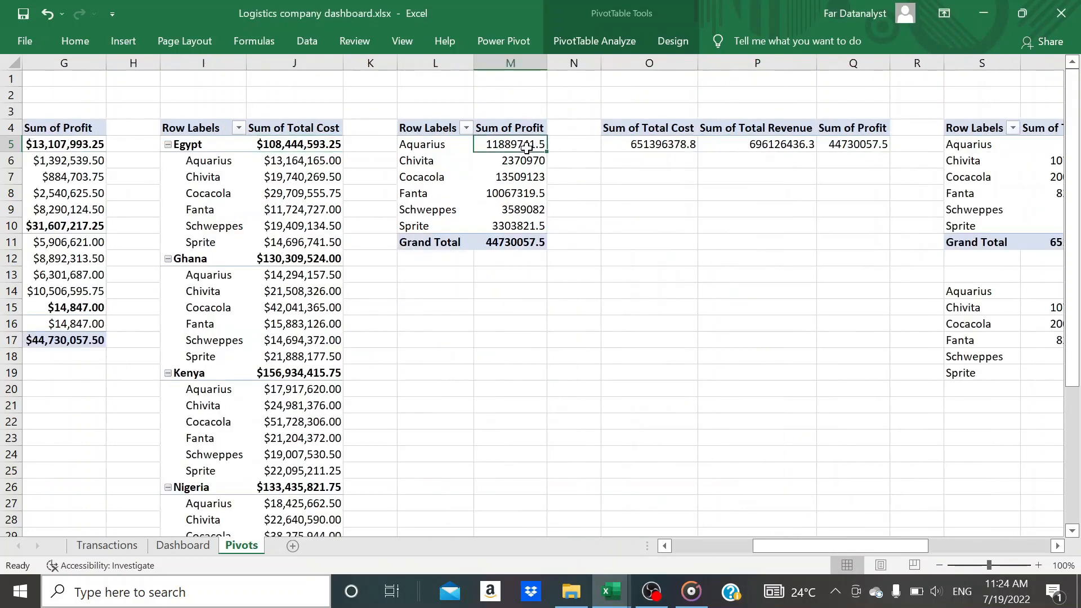
right_click(516, 145)
click(580, 353)
click(463, 468)
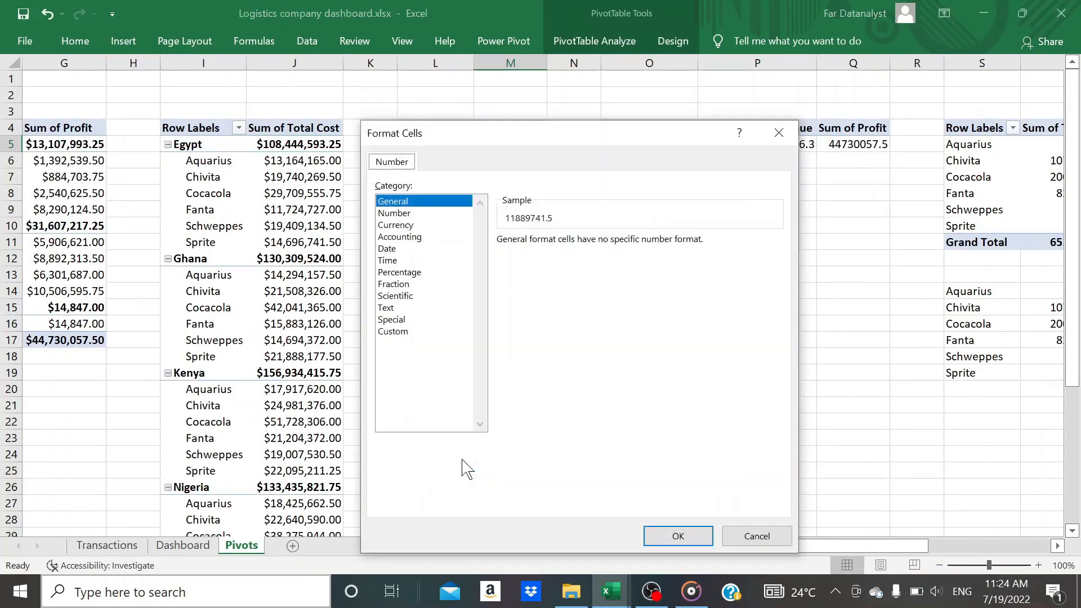
click(410, 225)
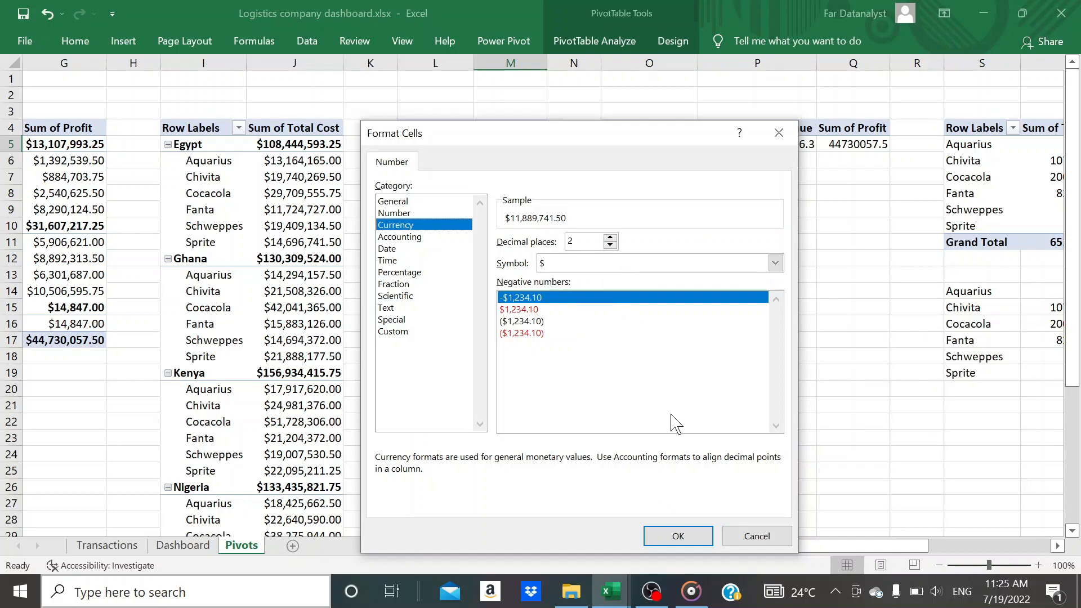
click(677, 536)
click(615, 460)
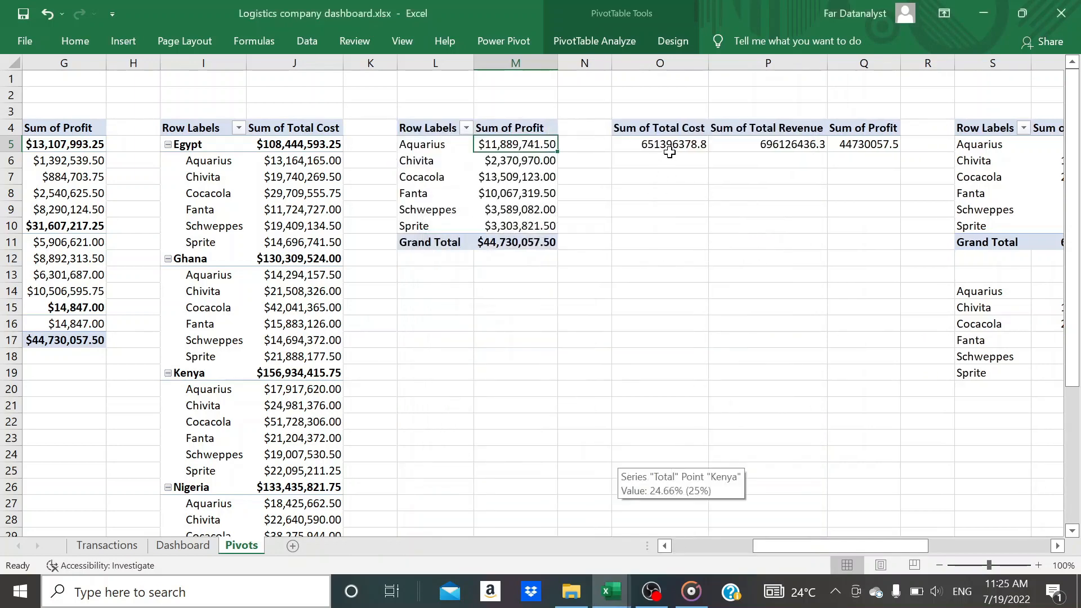
Format the Sum of Total Cost field in the single-row totals pivot table as Currency with $ and 2 decimal places
right_click(678, 146)
click(750, 353)
click(626, 458)
click(580, 222)
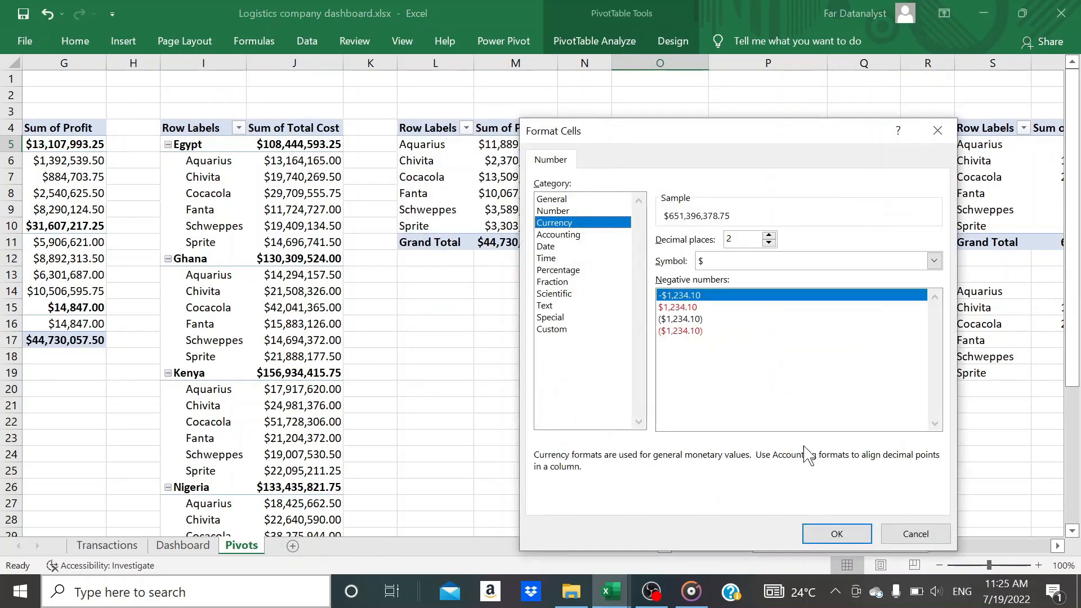
click(833, 533)
click(774, 458)
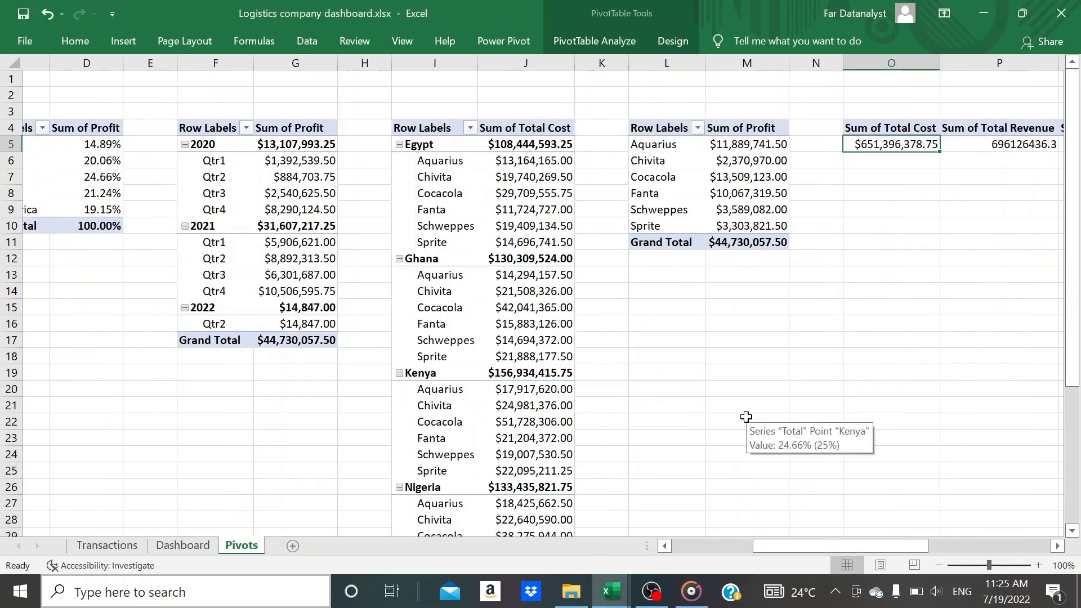
Format the Sum of Total Revenue and Sum of Profit values P5 and Q5 in the single-row totals pivot table as Currency
scroll(781, 350, right, 3)
right_click(274, 146)
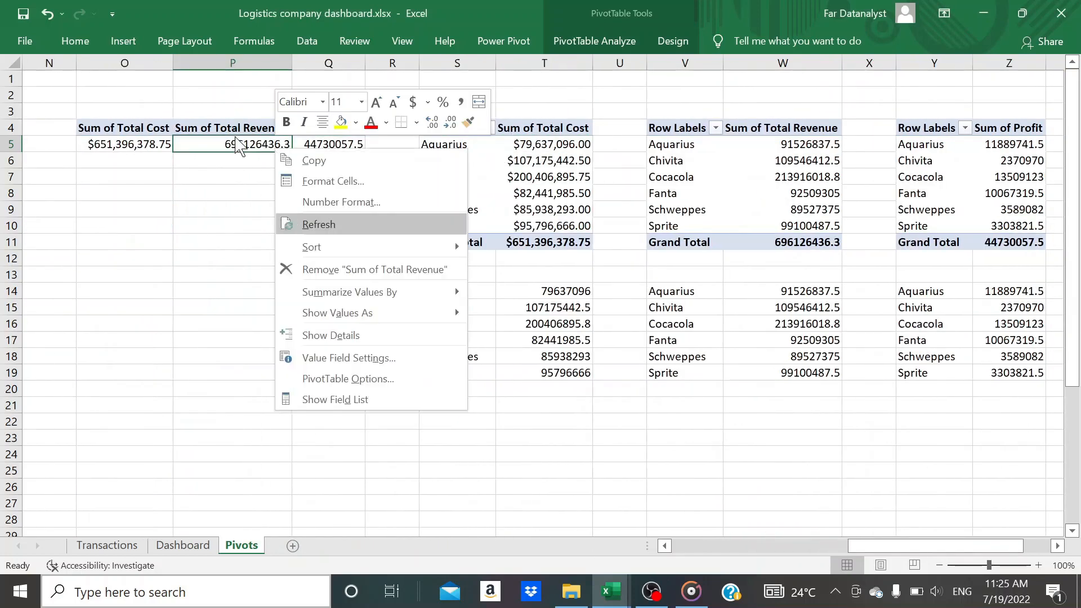
click(76, 41)
click(505, 103)
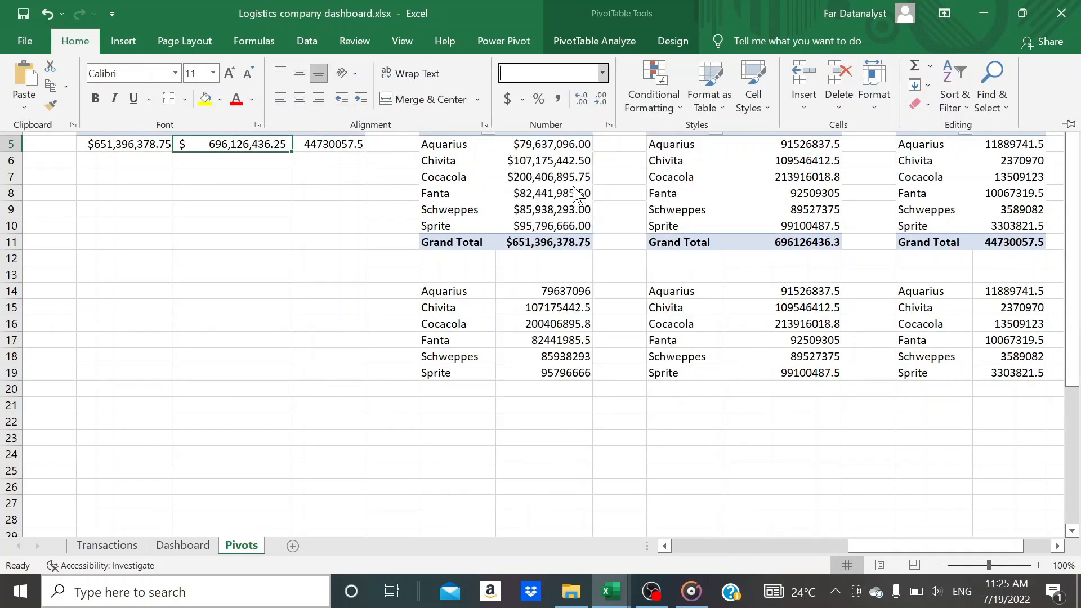
click(343, 144)
click(75, 42)
click(569, 72)
click(540, 163)
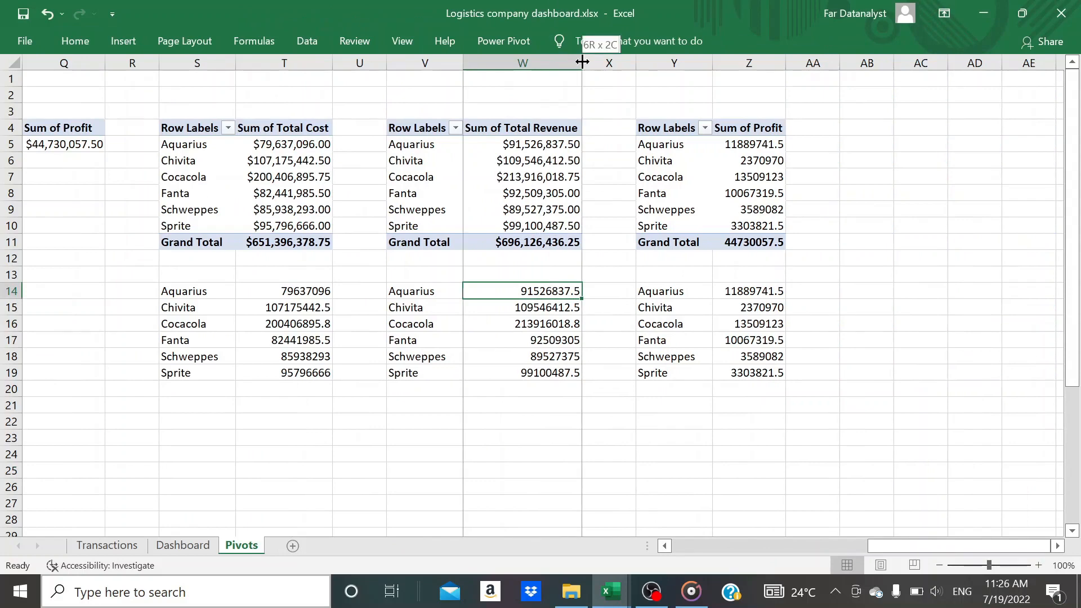
Apply the Currency number format to the product cost values T14:T19 below the total cost pivot table
click(316, 292)
key(ctrl+shift+Down)
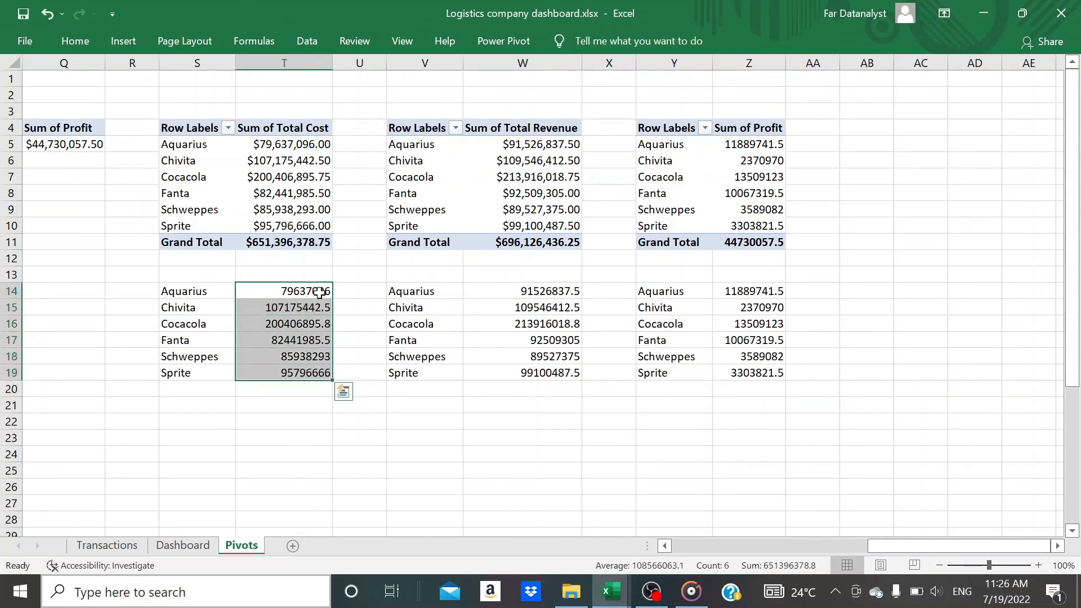
click(75, 42)
click(602, 73)
click(563, 174)
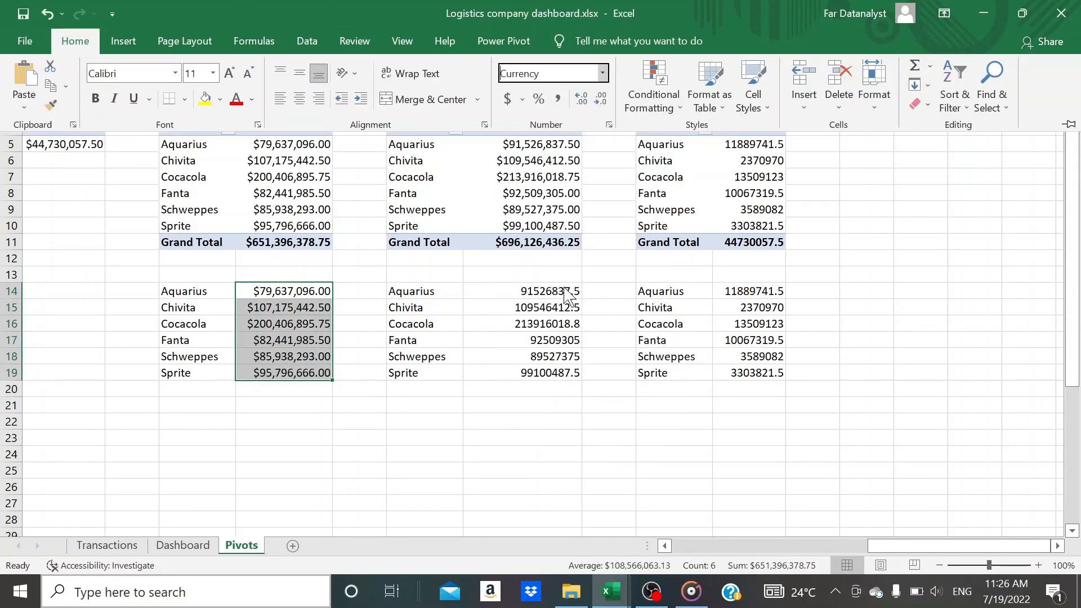
Apply the Currency number format to the product revenue values W14:W19 and the product profit values Z14:Z19 together
click(564, 286)
key(ctrl+shift+Down)
ctrl+click(740, 289)
key(ctrl+shift+Down)
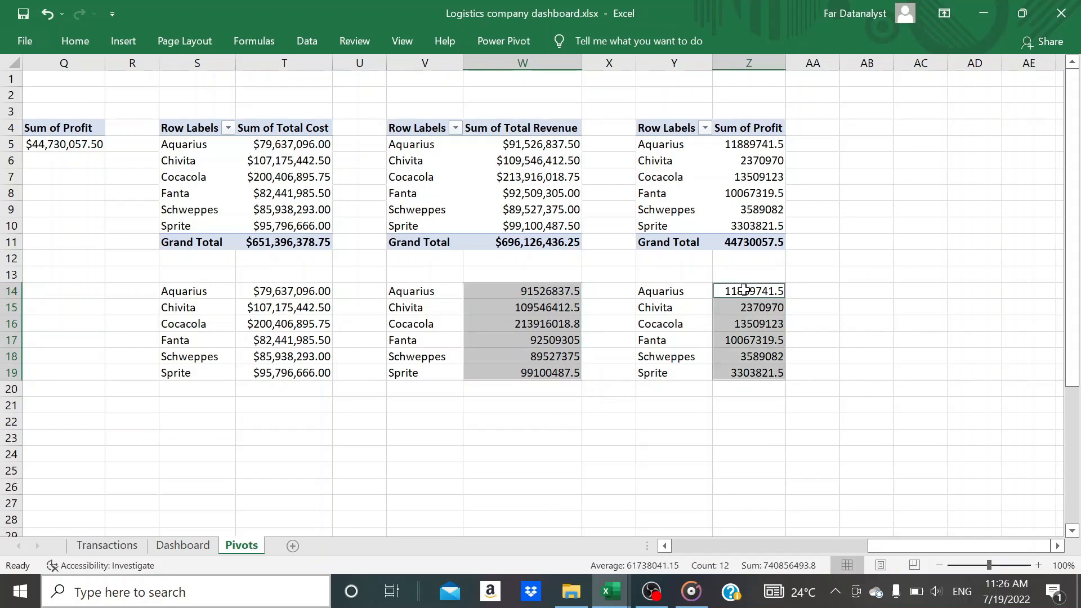
key(ctrl+shift+Down)
key(ctrl+shift+Up)
scroll(743, 289, up, 5)
click(68, 49)
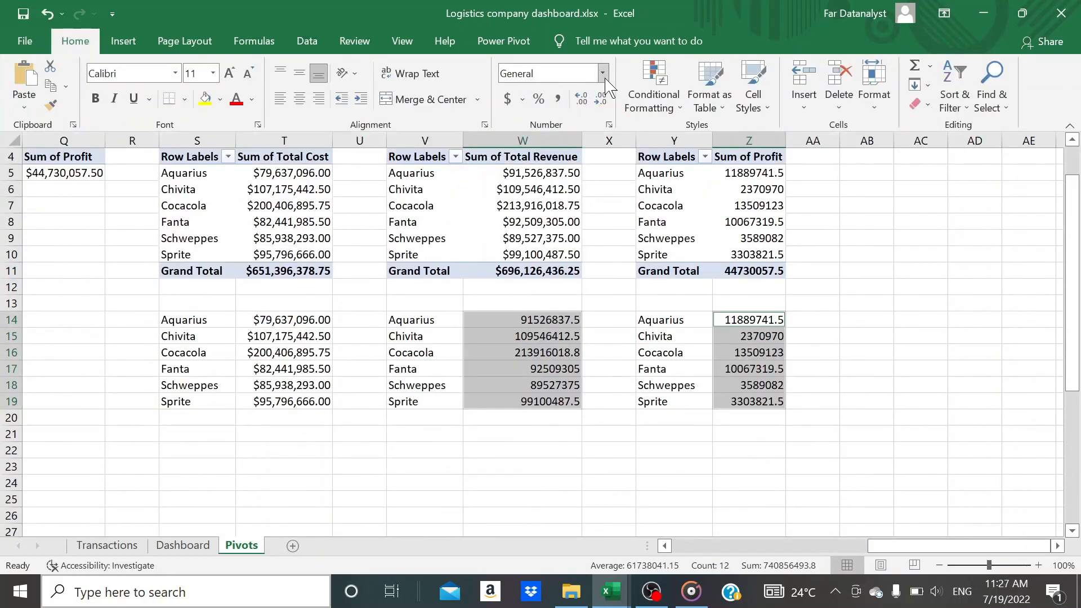
click(602, 74)
click(562, 174)
click(882, 326)
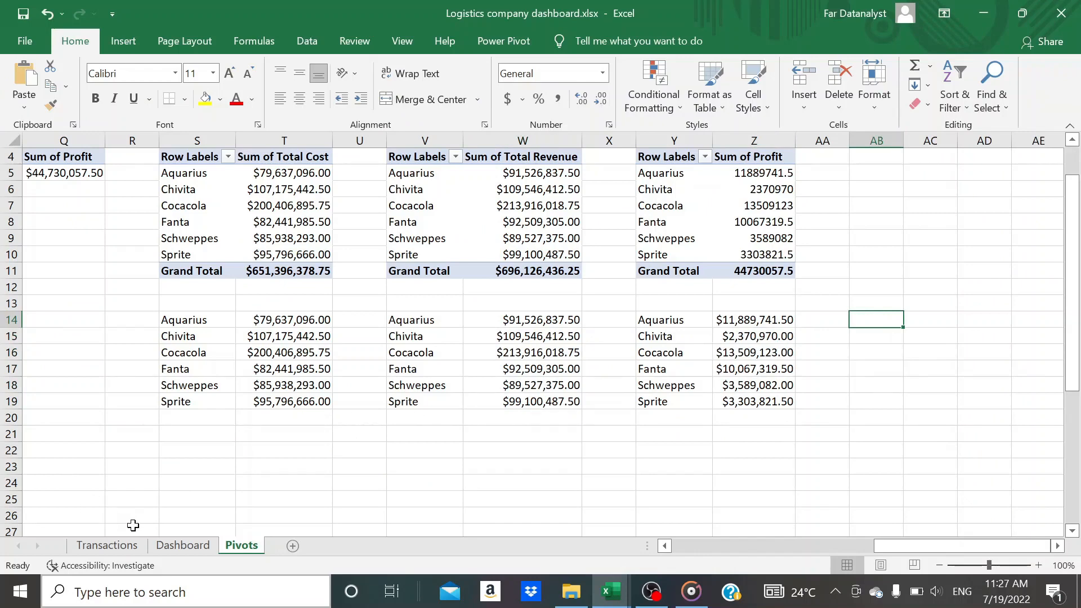
On the Dashboard sheet, widen the total cost box to fit its full amount and centre the figure at the top of its card
click(179, 545)
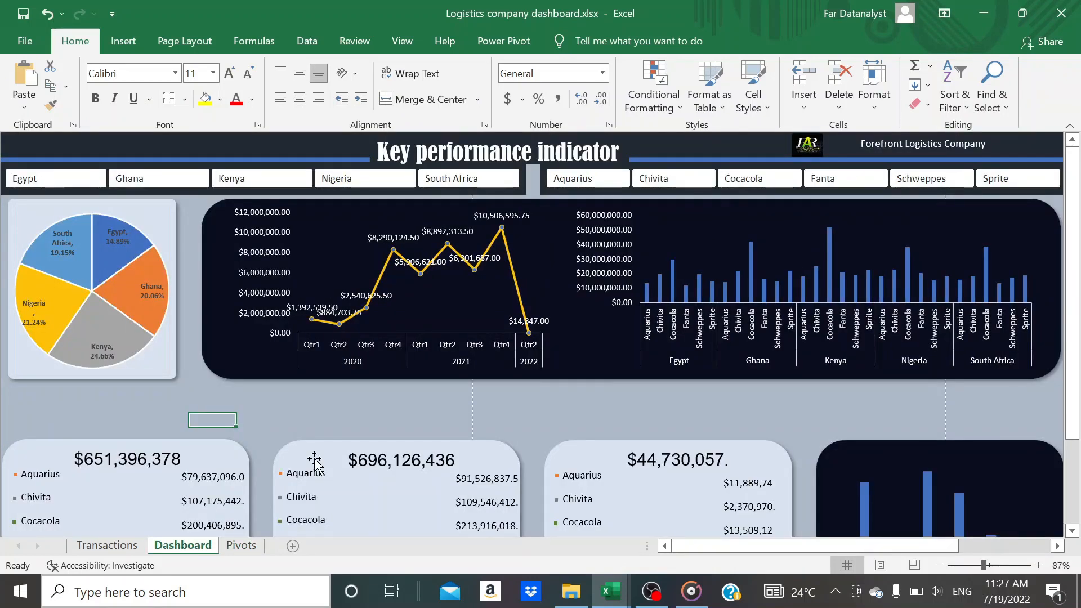
scroll(540, 332, down, 3)
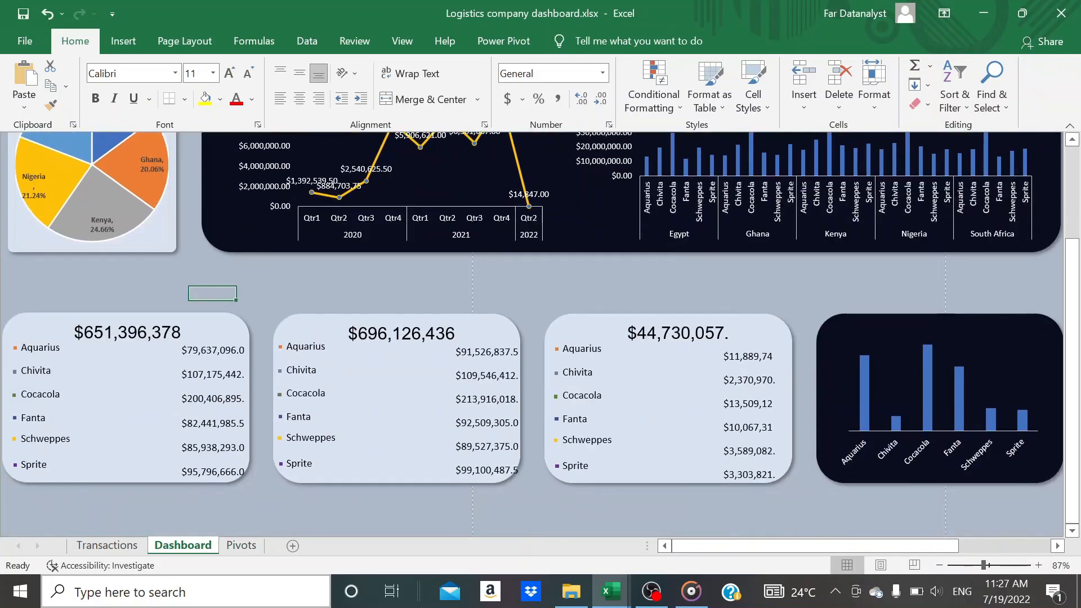
click(126, 332)
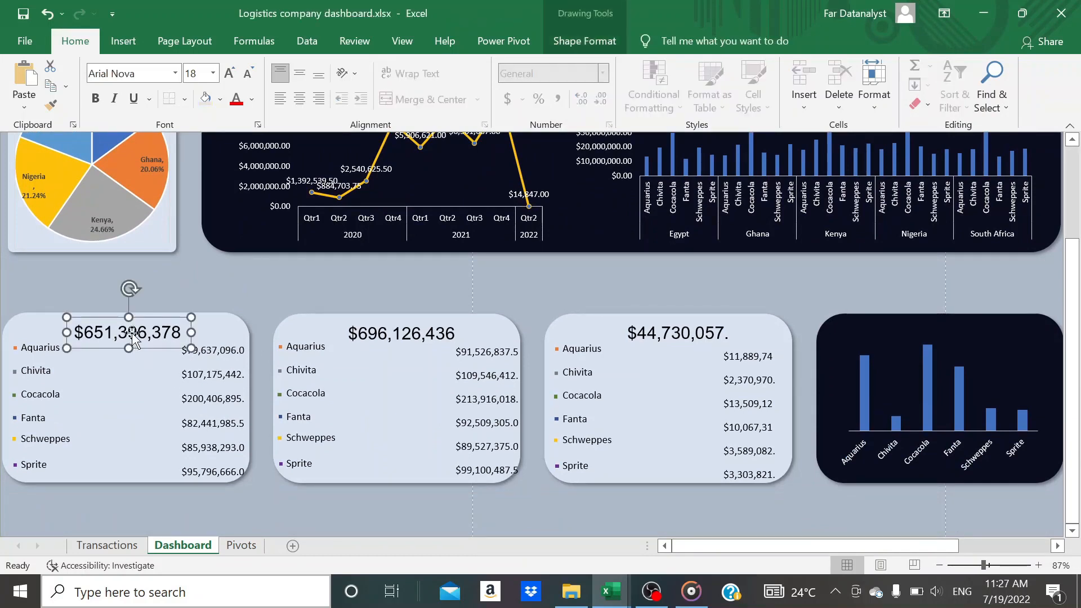
drag(193, 332, 215, 331)
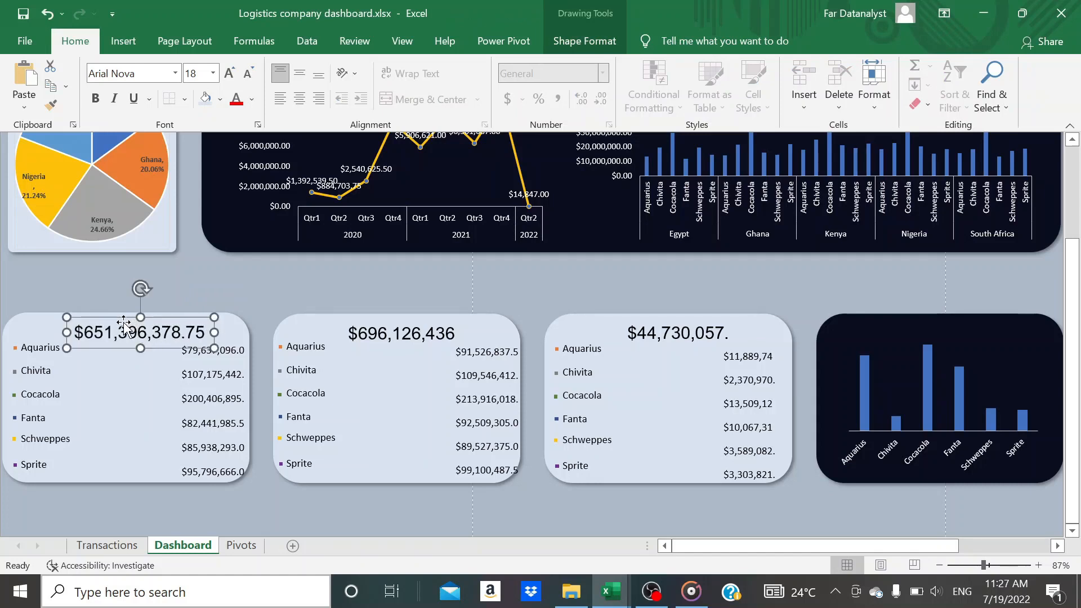
key(ctrl+e)
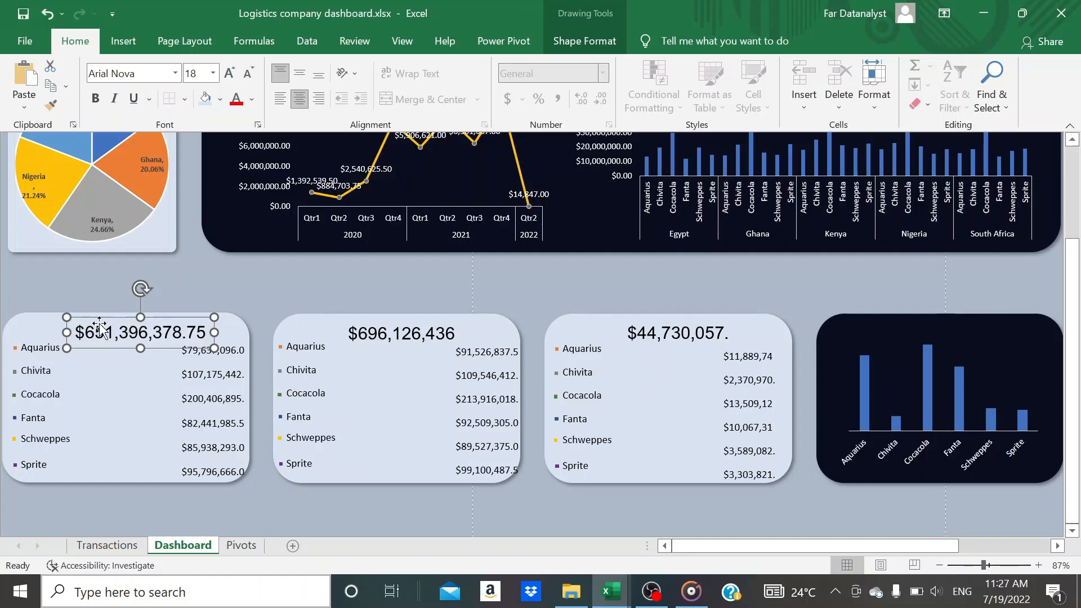
drag(121, 325, 97, 324)
Widen the total revenue box in the second card to fit its full amount and nudge it left
click(417, 338)
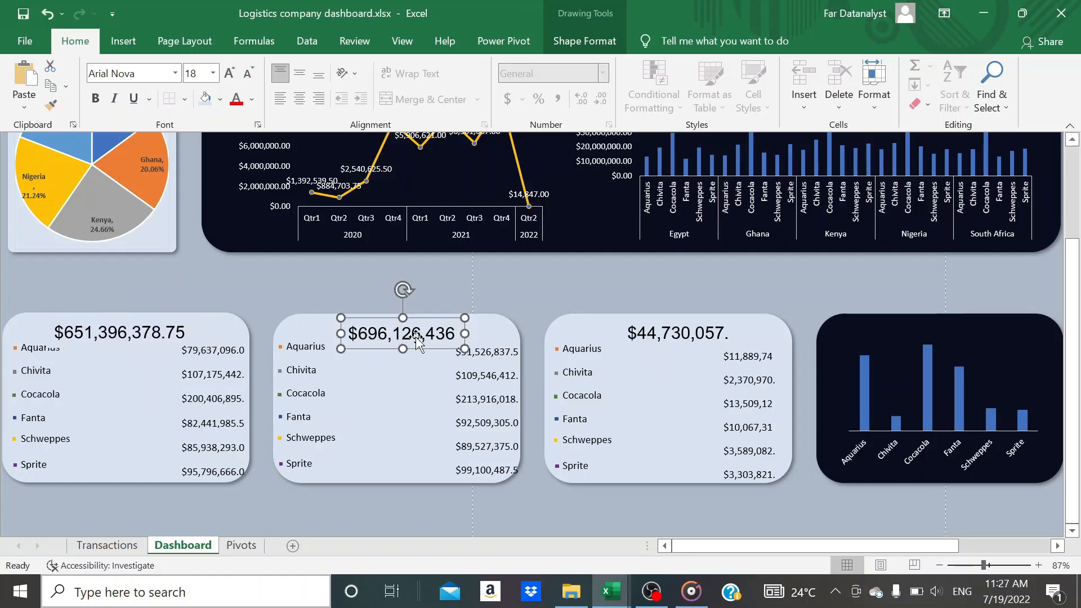
drag(466, 333, 488, 334)
key(Left)
key(Left)
key(Left)
key(Left)
key(Left)
key(Left)
key(Left)
key(Left)
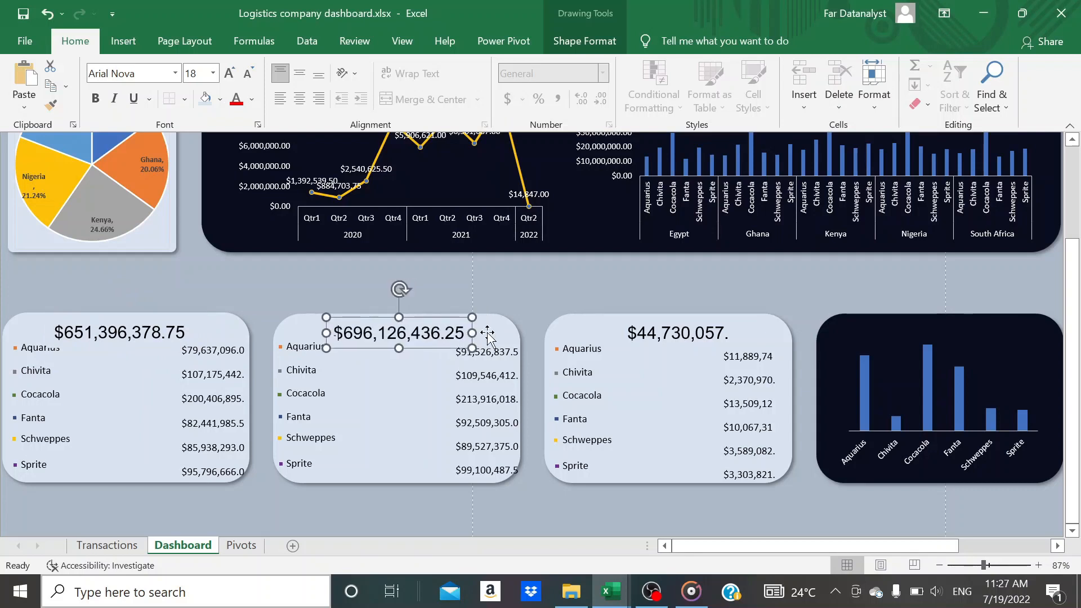
Widen the total profit box in the third card to fit its full amount and shift it slightly left
click(650, 336)
mouse_move(744, 333)
mouse_down()
mouse_move(768, 333)
mouse_move(758, 333)
mouse_up()
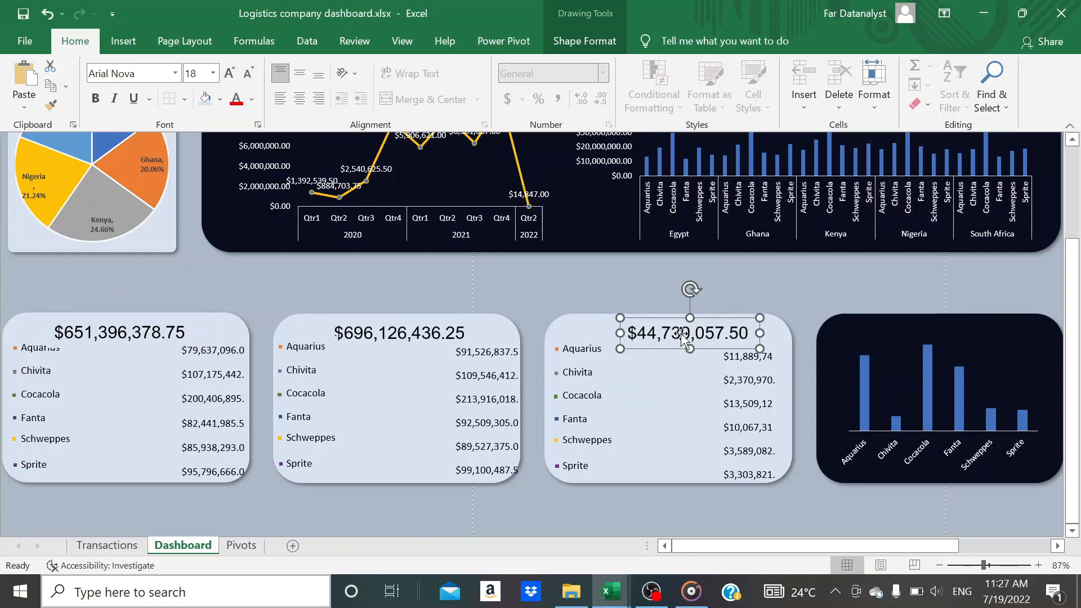
drag(681, 334, 668, 331)
Fit the product amount lists in the revenue and profit cards by widening them and shifting them left, undoing the accidental card move
mouse_move(483, 403)
mouse_down()
mouse_move(468, 405)
mouse_move(522, 416)
mouse_move(499, 411)
mouse_up()
key(ctrl+z)
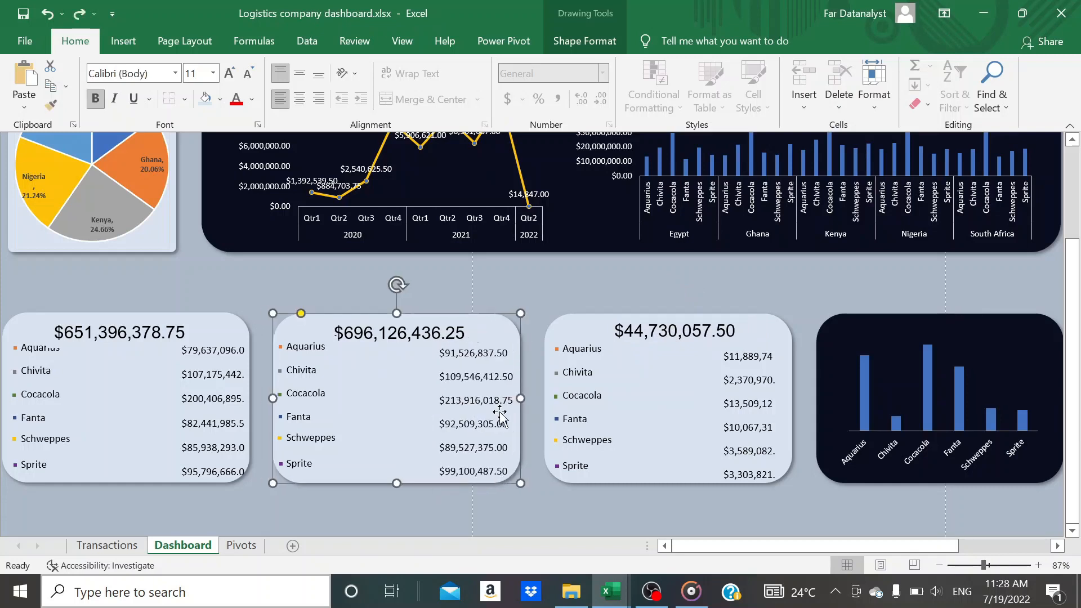
click(758, 427)
drag(788, 415, 801, 416)
drag(768, 413, 760, 409)
Widen the product amount list in the cost card and shift it left so the amounts stay inside the card
click(224, 410)
click(227, 401)
drag(260, 407, 281, 407)
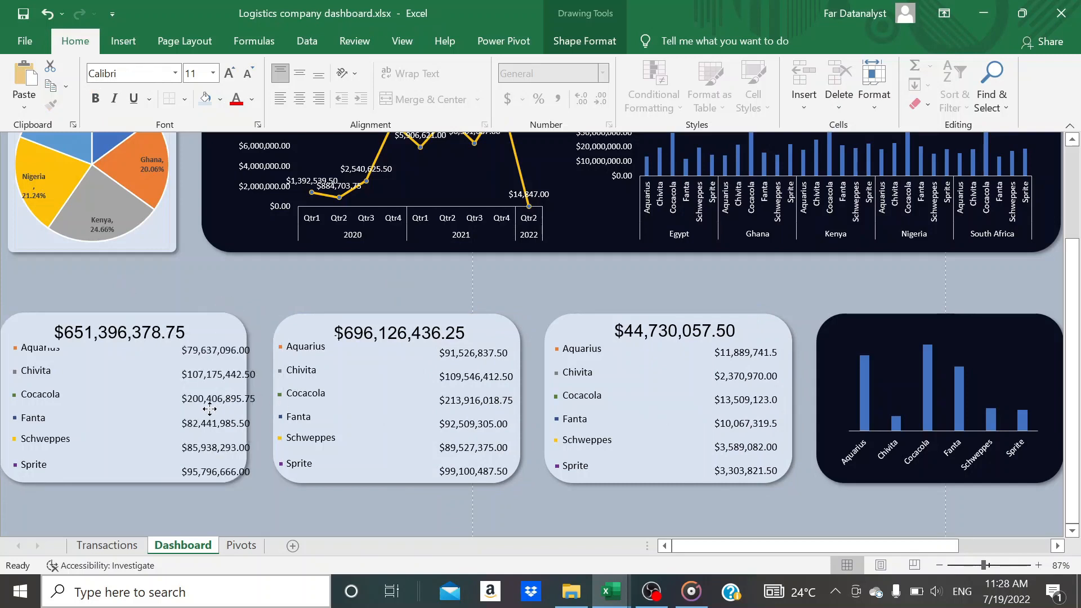
drag(209, 390, 199, 391)
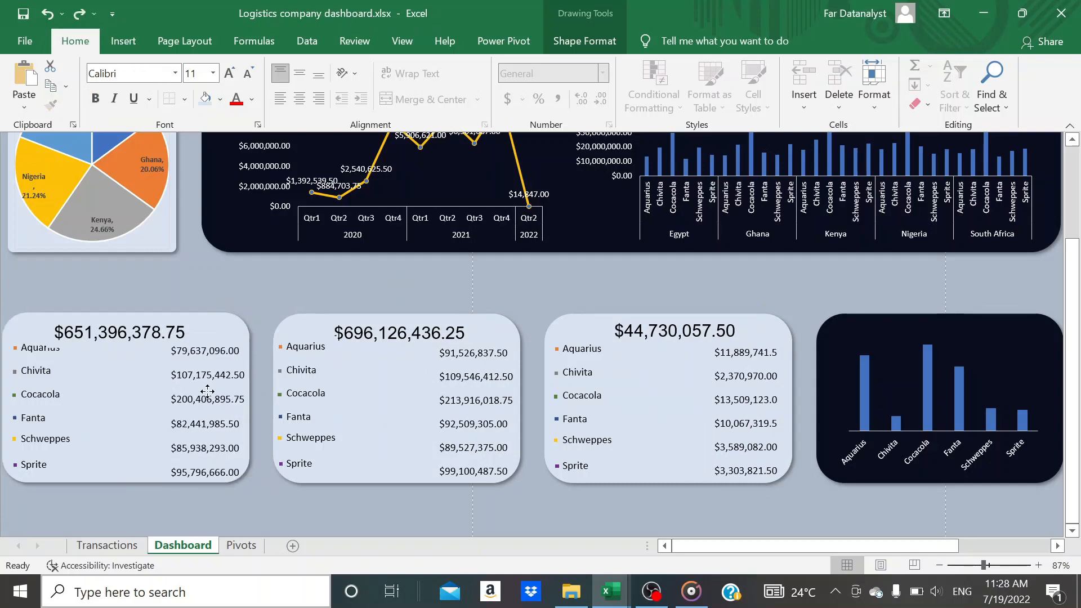
Set the fill transparency of the three card total boxes to 100% together
click(127, 338)
shift+click(344, 333)
shift+click(637, 332)
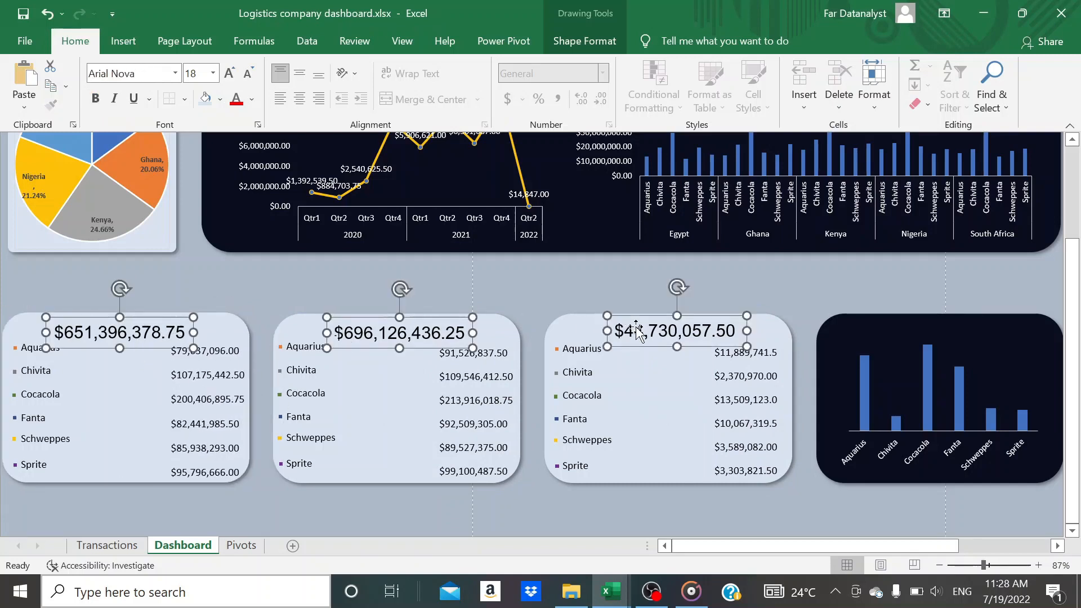
key(ctrl+1)
drag(944, 409, 991, 409)
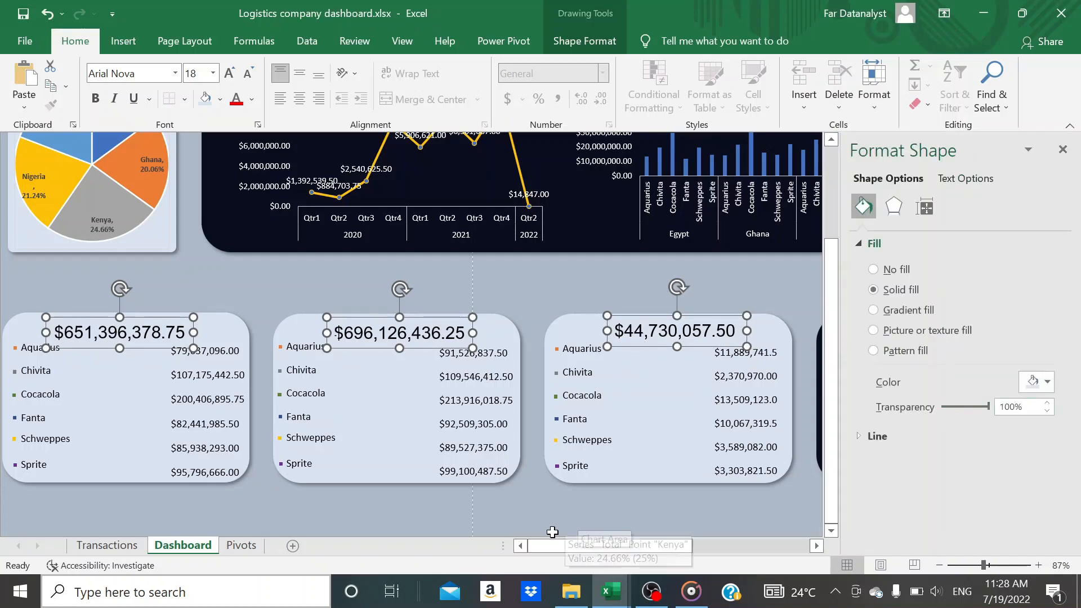
click(520, 518)
click(172, 340)
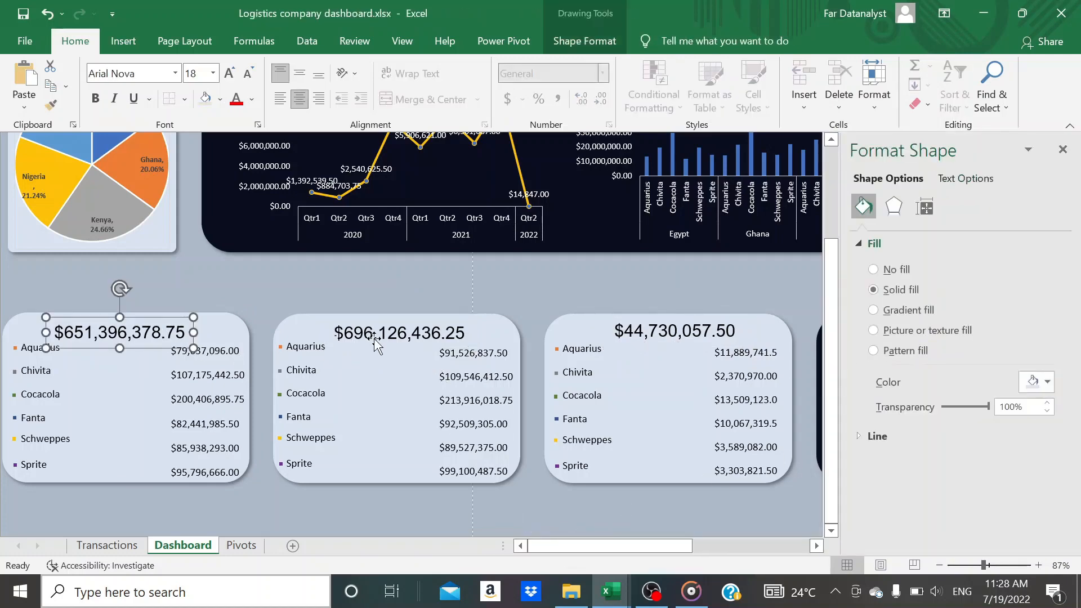
shift+click(377, 343)
shift+click(639, 334)
right_click(641, 335)
mouse_move(709, 186)
click(801, 185)
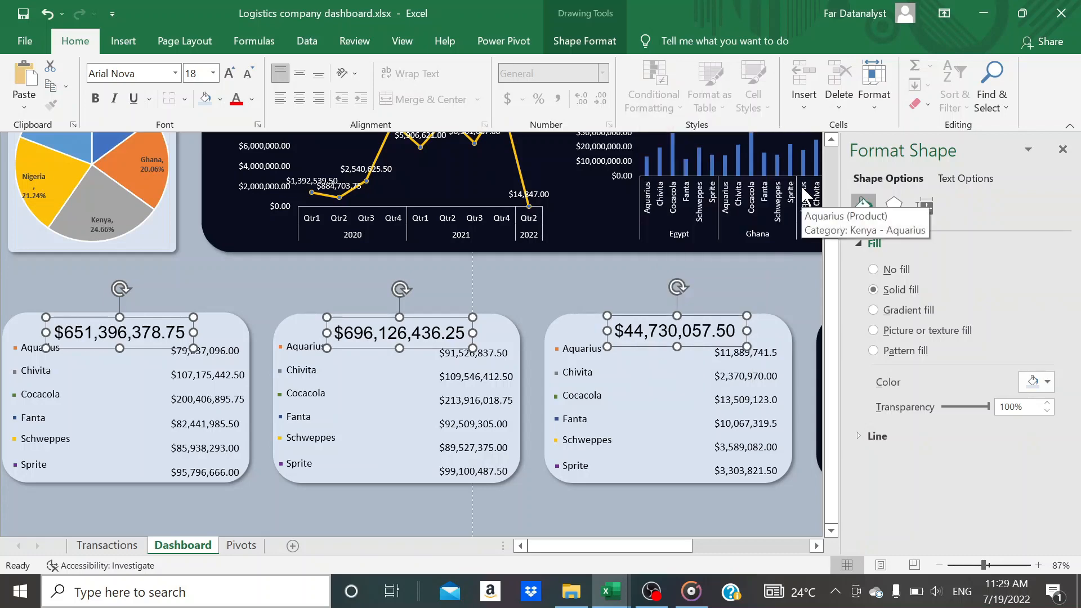
click(483, 502)
Nudge the product labels and the amount list in the cost card down, clear of the total
click(28, 332)
key(Down)
key(Down)
key(Down)
key(Down)
key(Down)
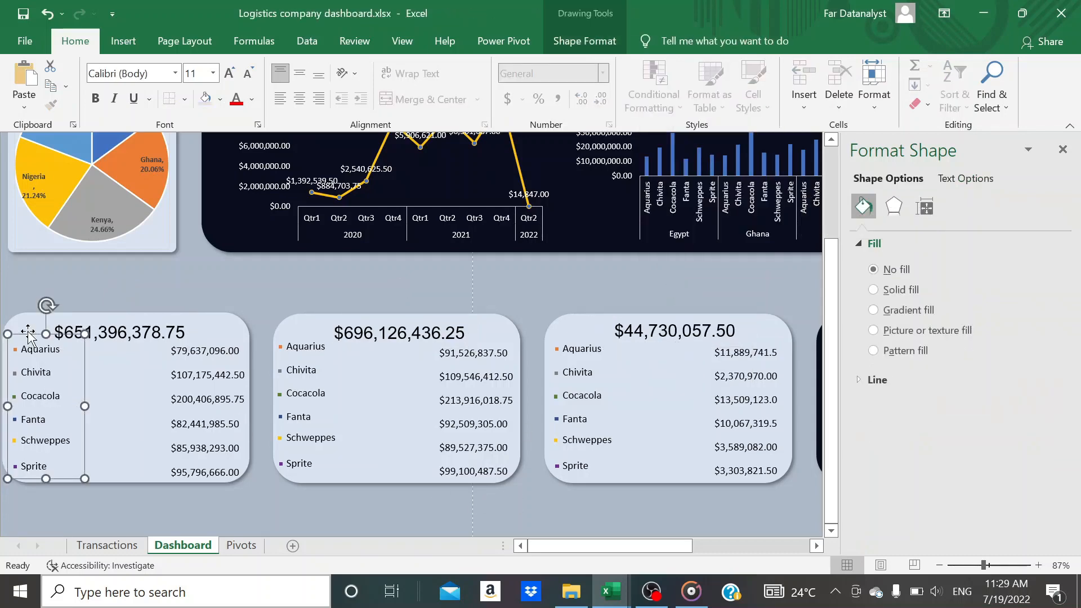
click(196, 382)
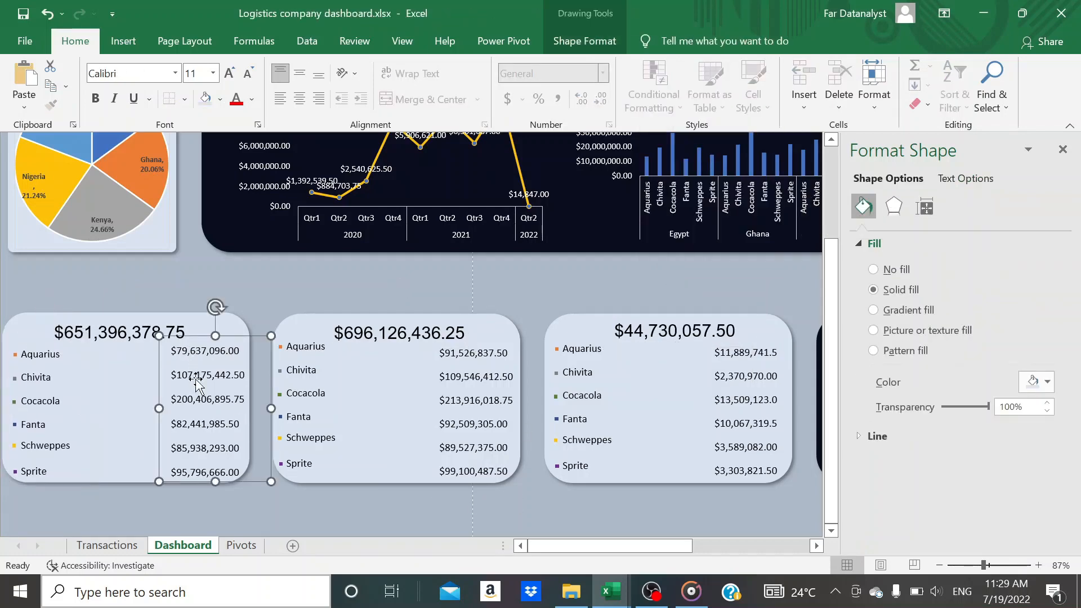
Nudge the product labels and the amount list in the revenue card down, clear of the total
click(349, 403)
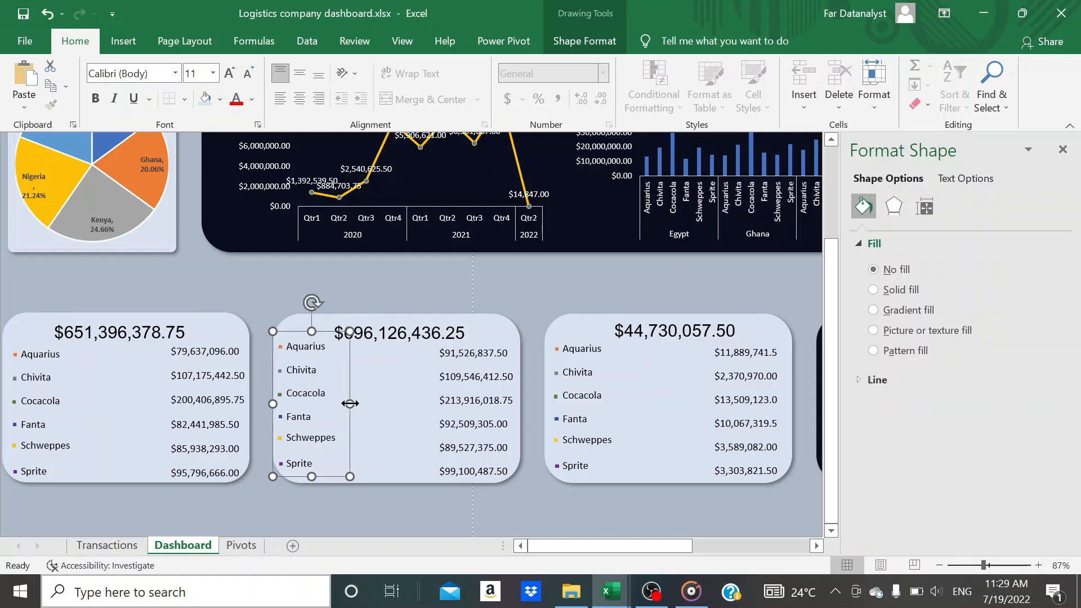
key(Down)
key(Down)
key(Down)
key(Down)
click(497, 404)
Nudge the product labels and the amount list in the profit card down and deselect them
key(Down)
key(Down)
key(Down)
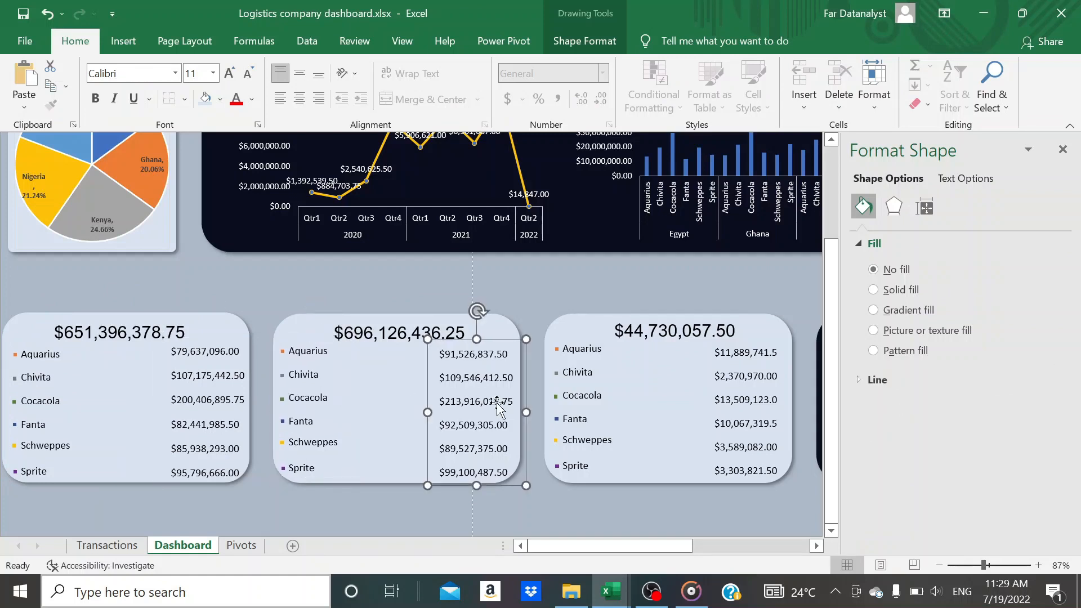
click(585, 411)
click(627, 404)
key(Down)
key(Down)
key(Down)
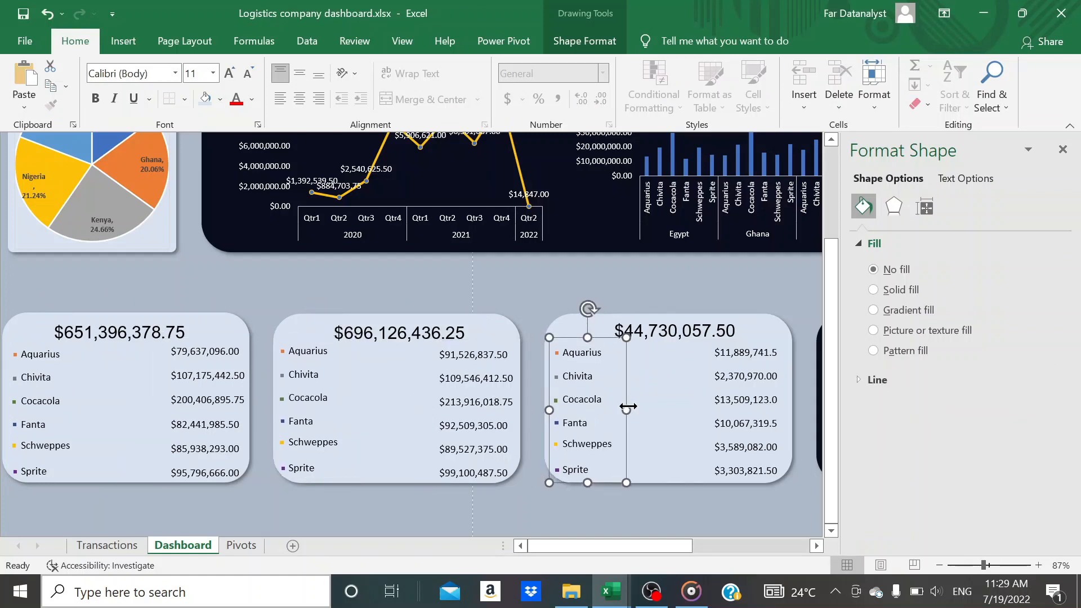
click(752, 394)
key(Down)
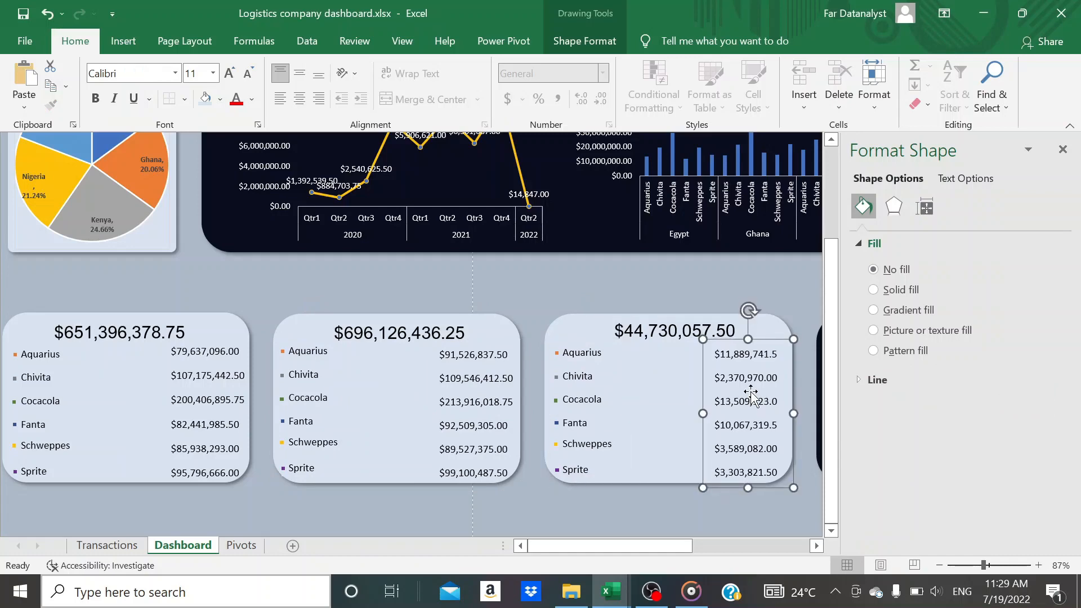
click(447, 296)
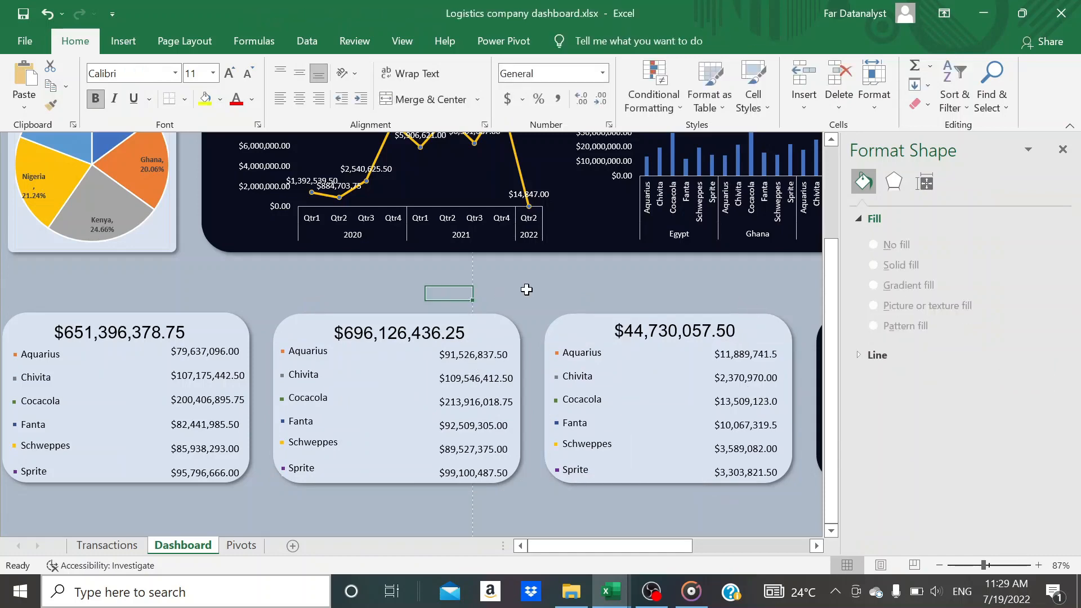
Close the Format Shape pane and collapse the ribbon to show the whole dashboard
scroll(526, 289, up, 3)
scroll(526, 289, down, 1)
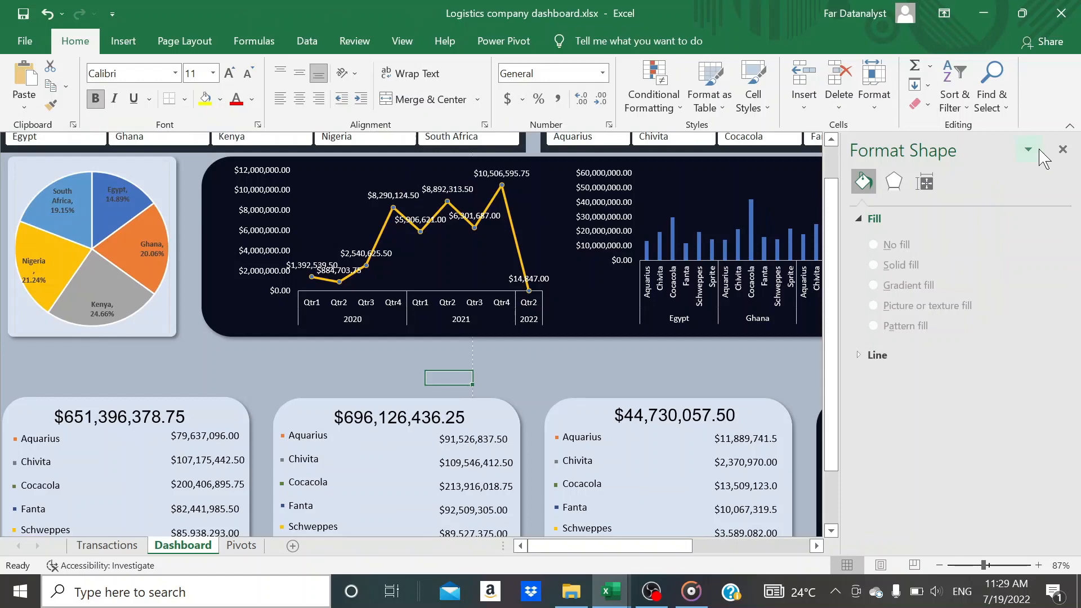
click(1062, 149)
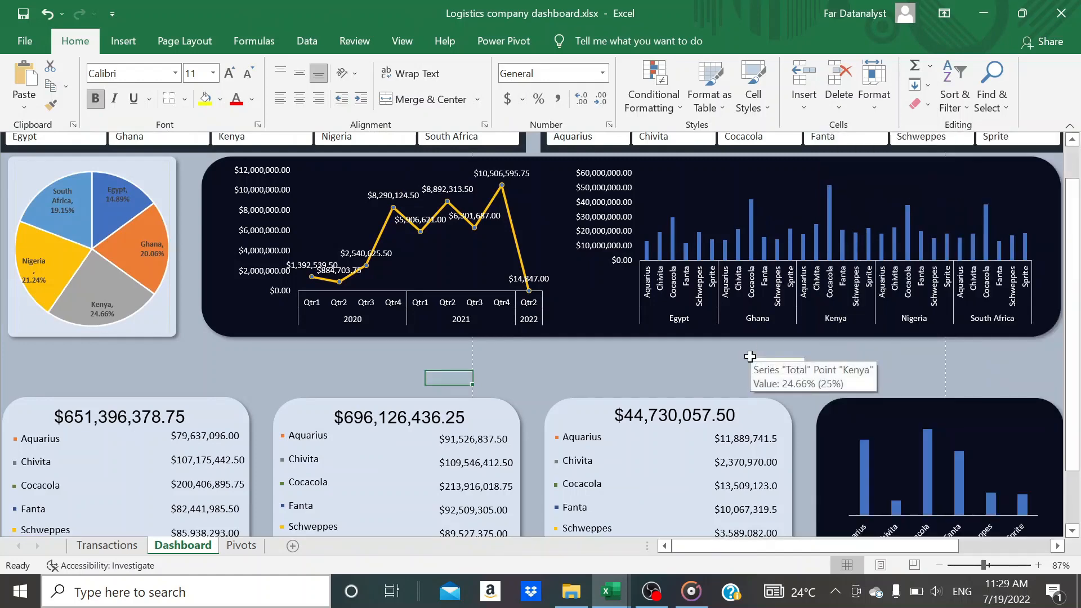
click(742, 350)
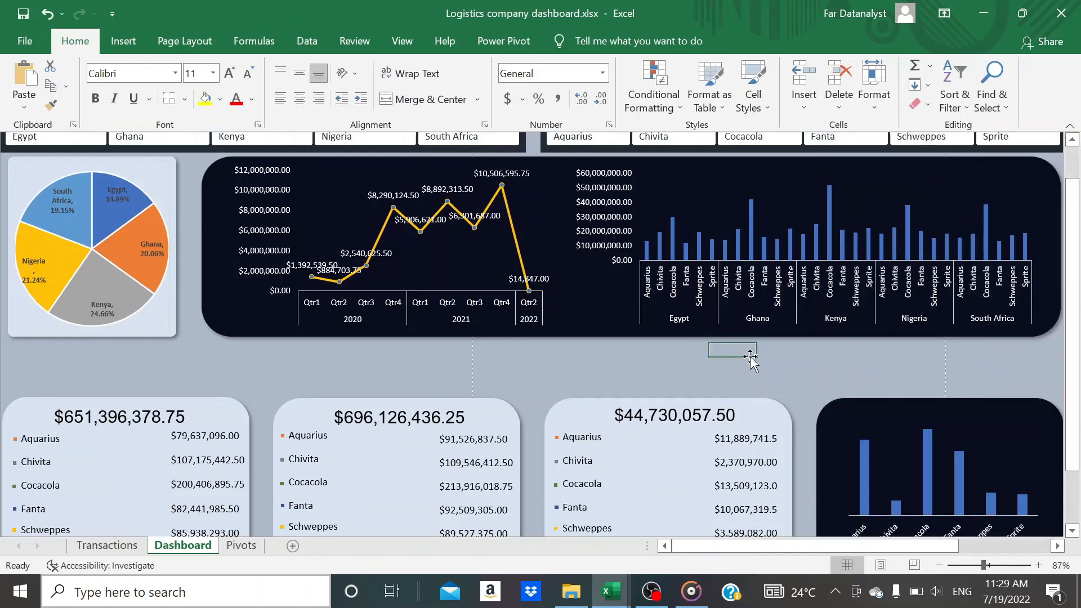
double_click(82, 46)
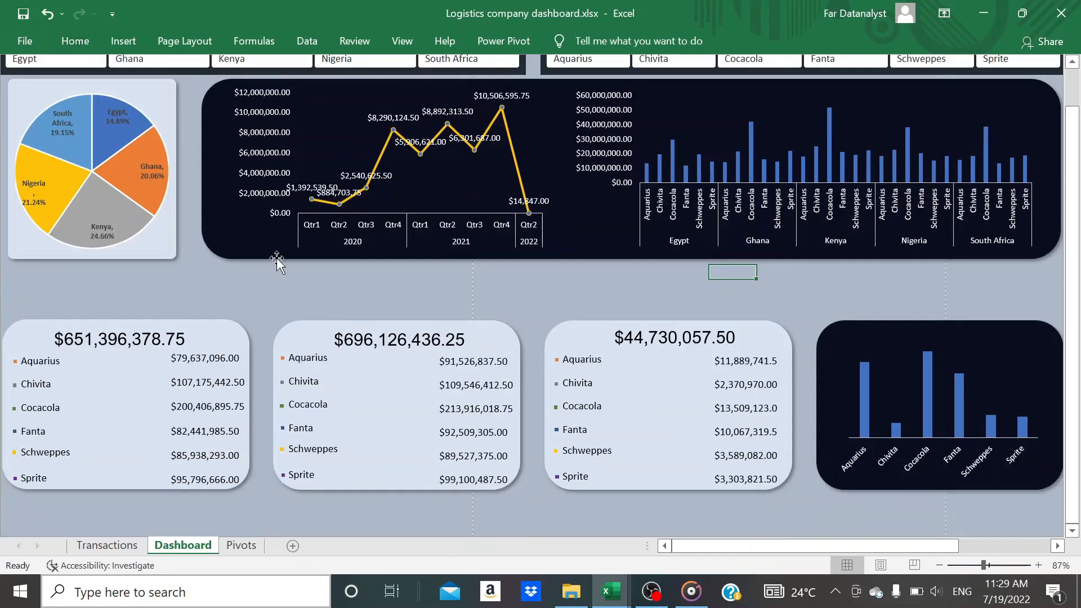
scroll(277, 260, up, 1)
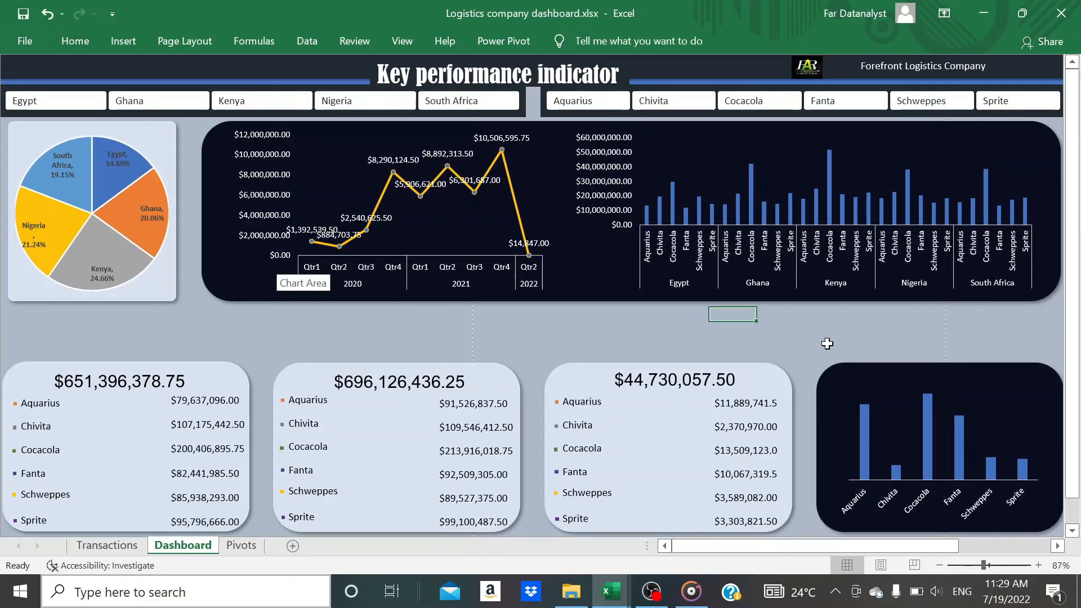
Insert a text box above the pie chart reading "Percentage profit" and stretch its upper edge to fit the text
scroll(887, 341, right, 1)
scroll(887, 341, left, 1)
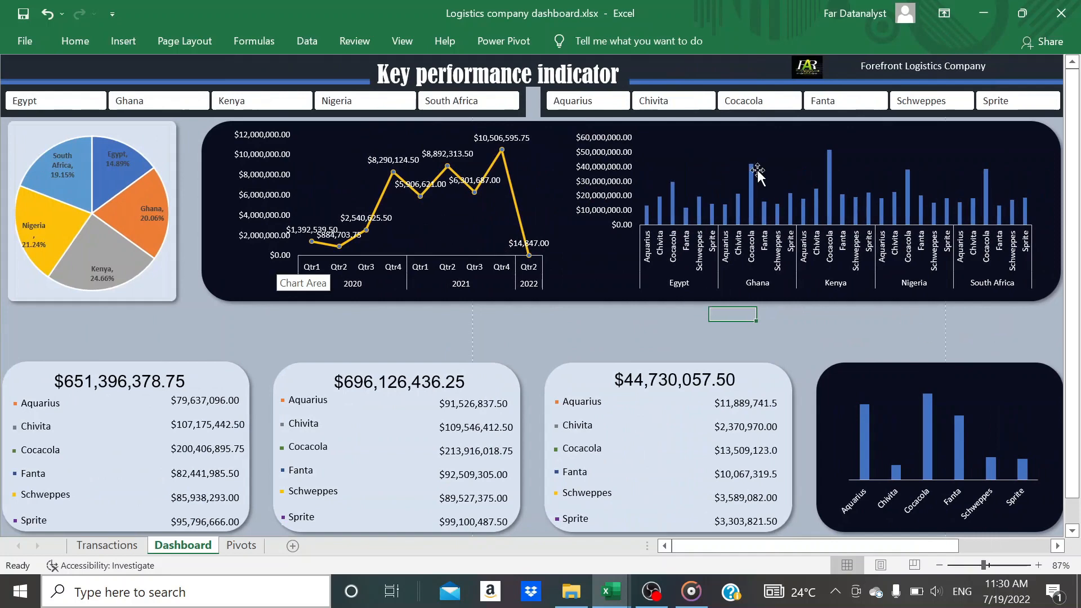
click(118, 41)
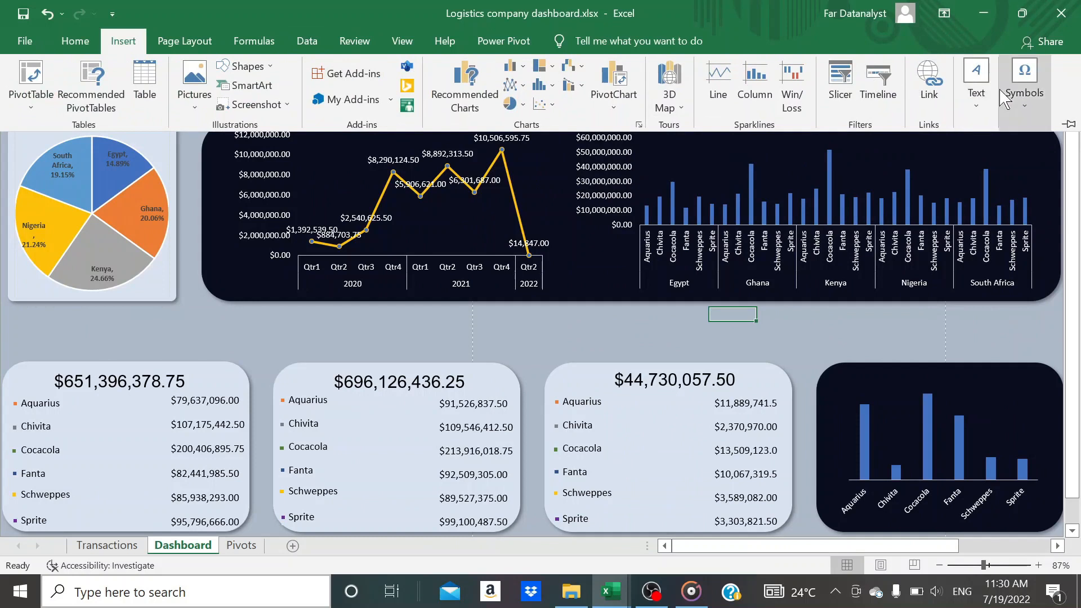
click(976, 93)
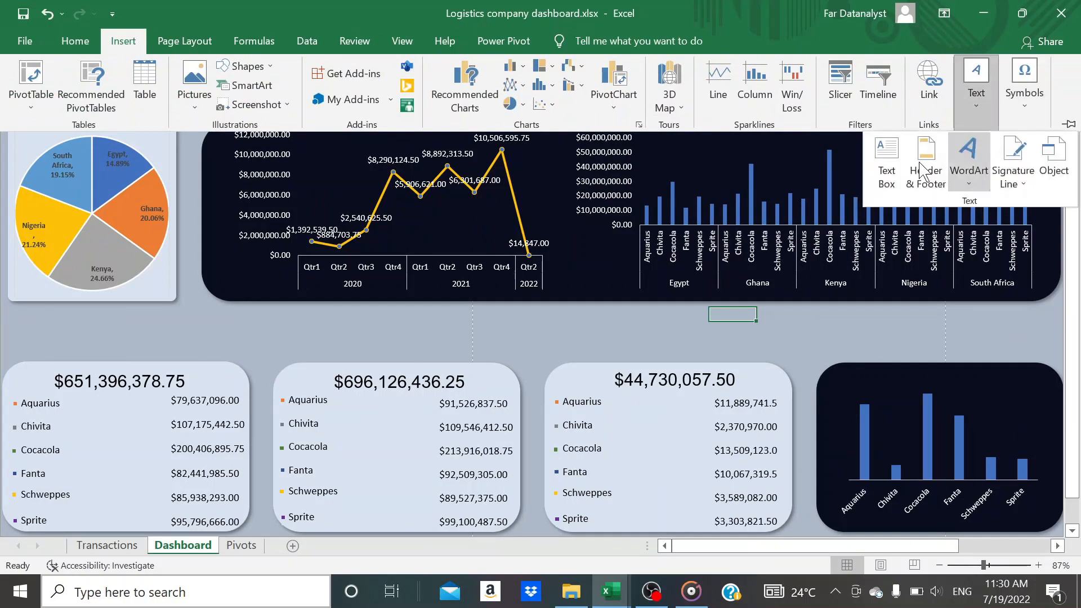
click(885, 162)
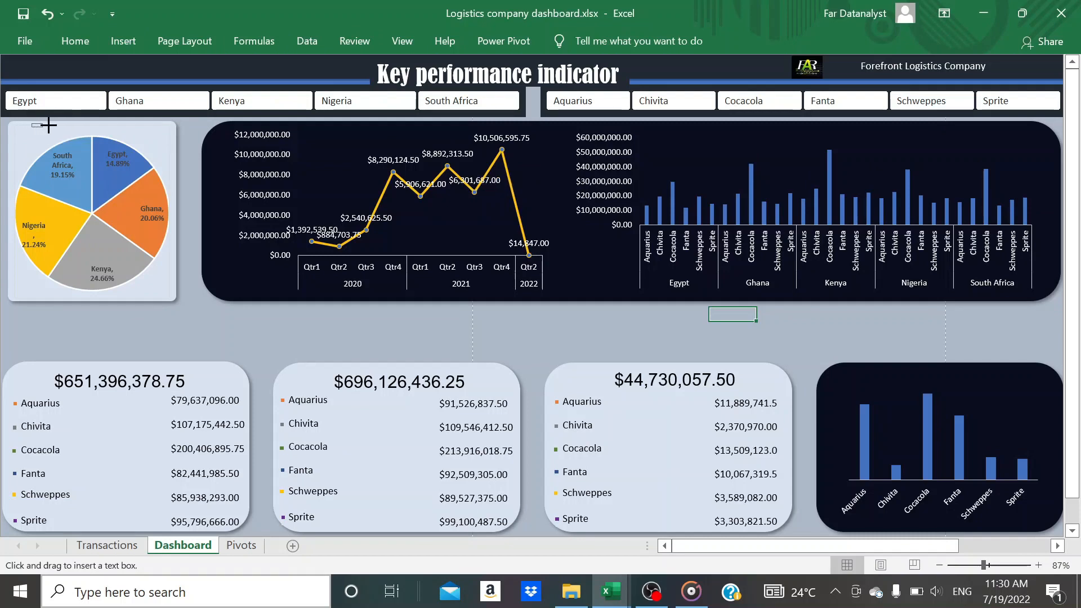
mouse_move(73, 127)
mouse_down()
mouse_move(144, 133)
mouse_move(91, 134)
mouse_up()
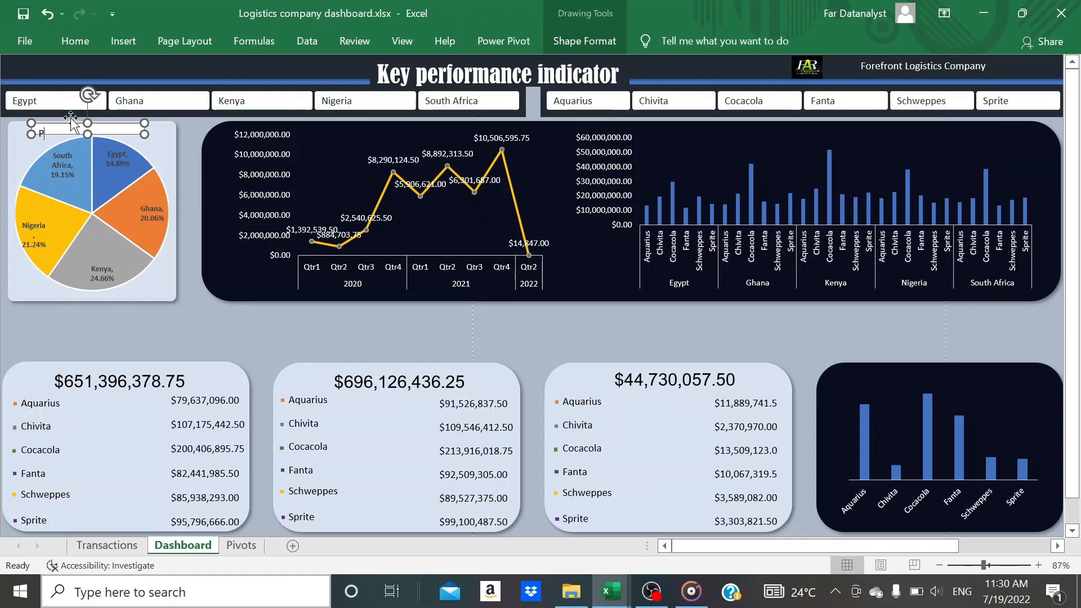
text(ercentage profit)
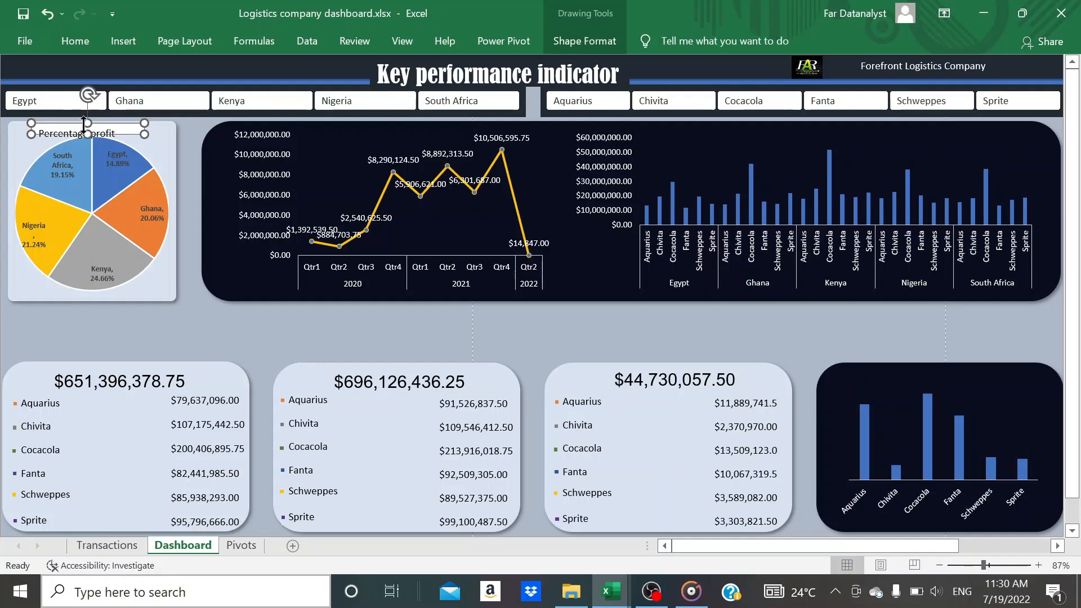
click(87, 116)
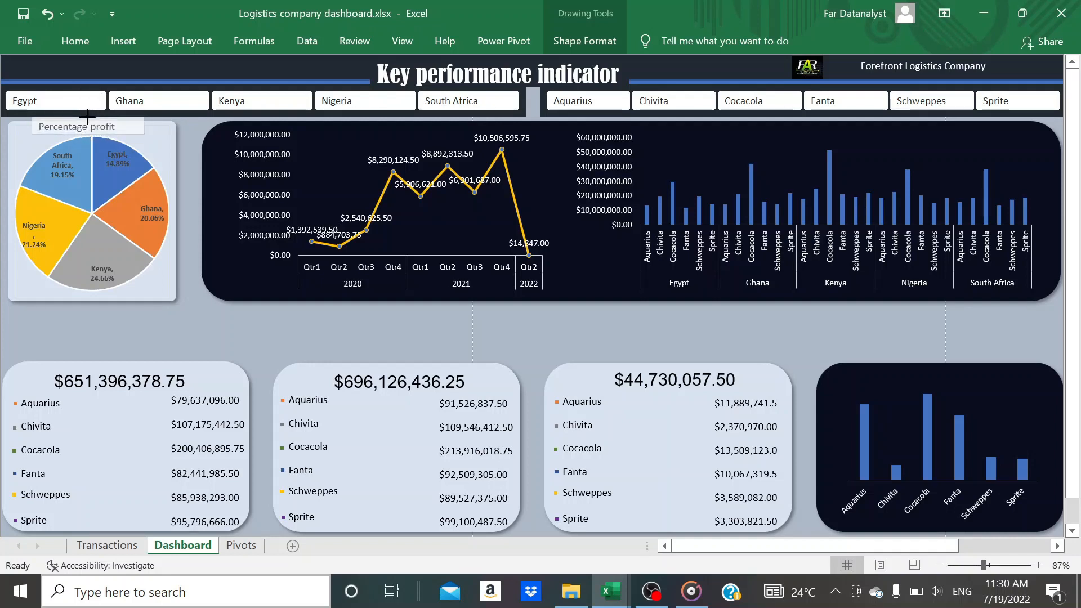
click(87, 115)
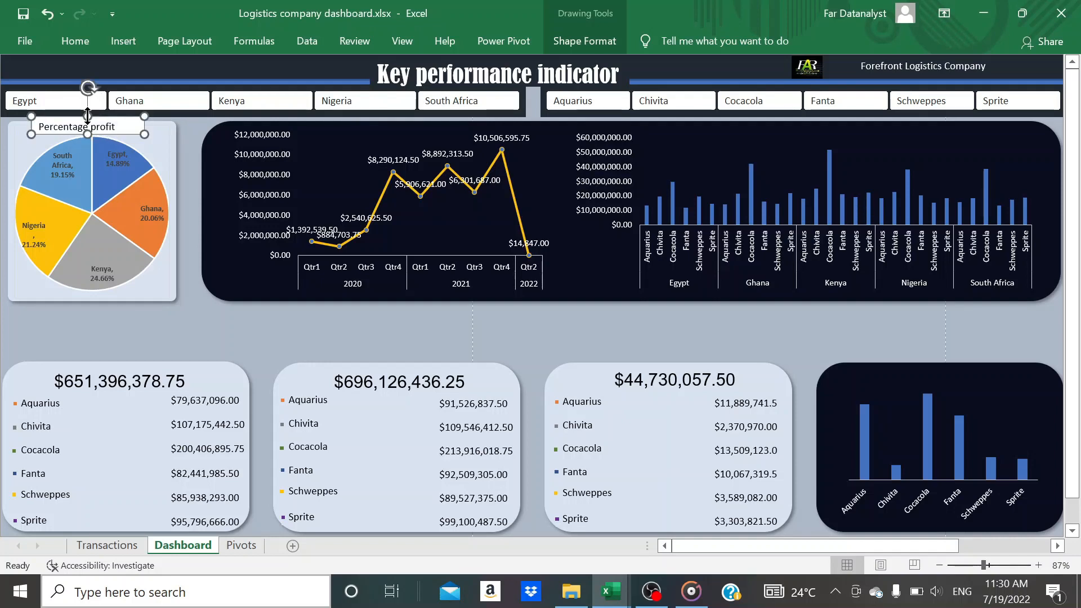
Fill the "Percentage profit" text box with light blue and set its fill transparency to 100%
click(75, 43)
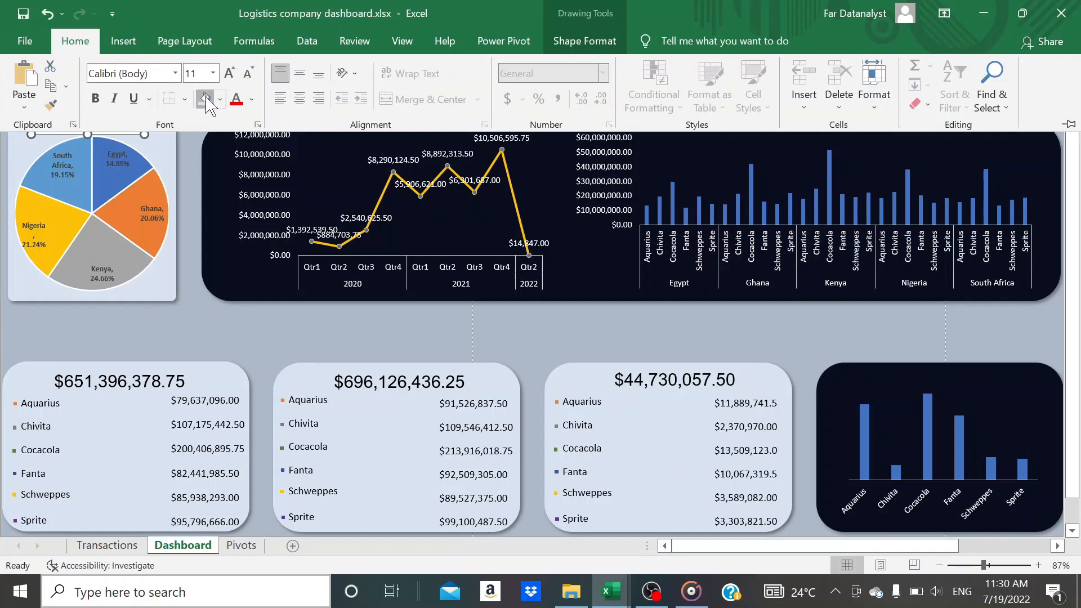
click(166, 153)
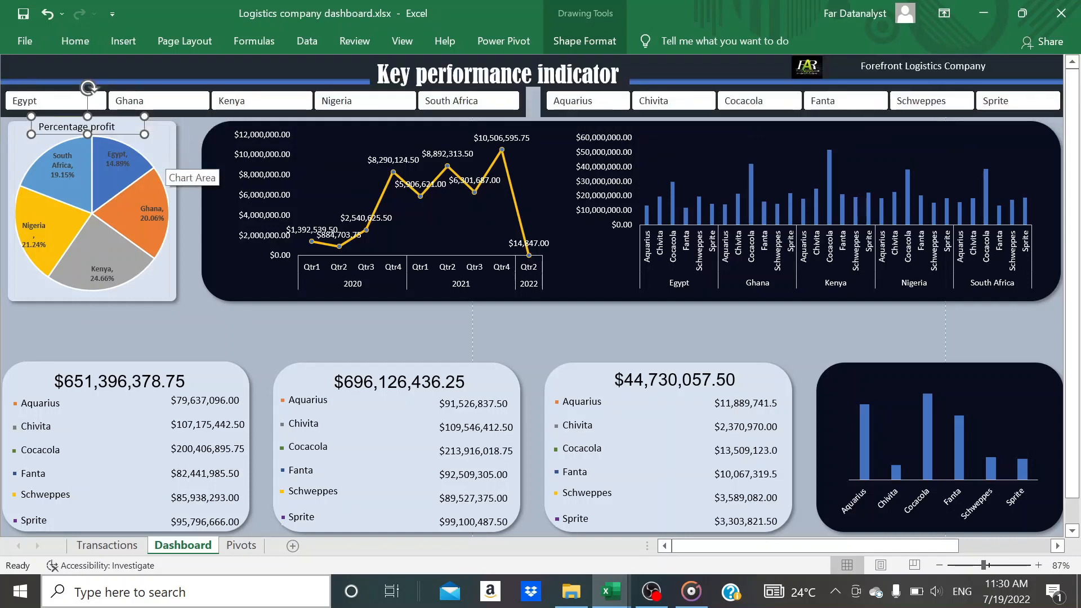
key(ctrl+1)
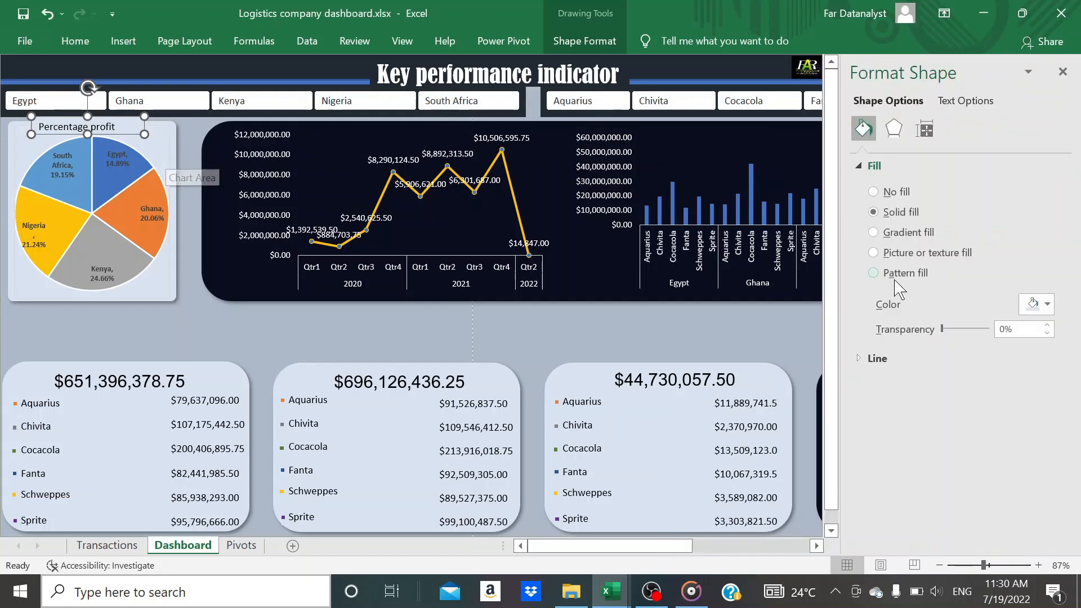
drag(942, 330, 998, 331)
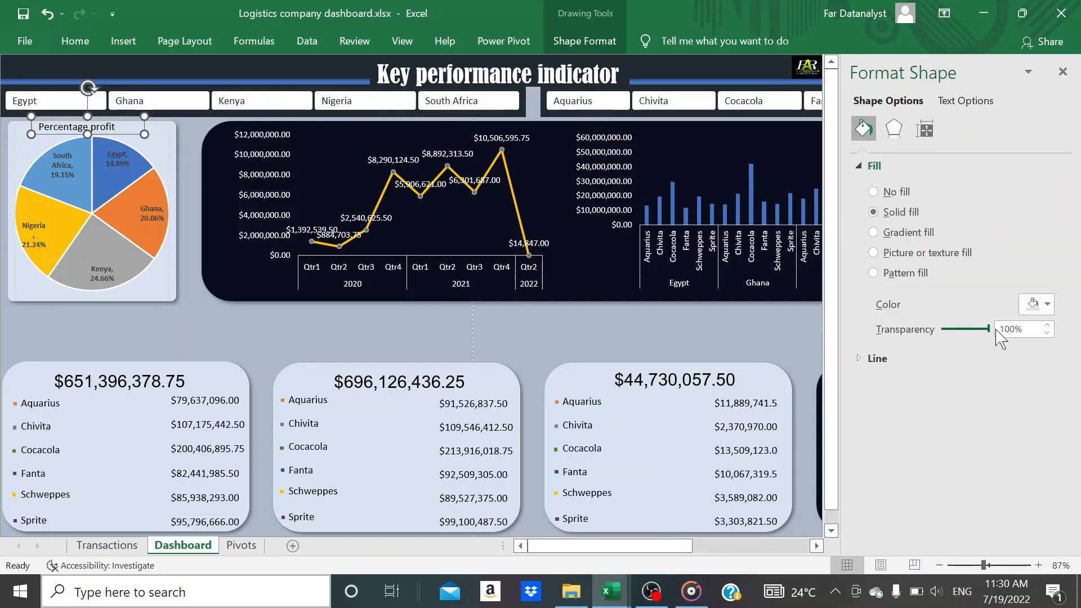
Nudge the "Percentage profit" title slightly right over the pie chart and make its text bold
key(Right)
key(Right)
key(Right)
key(Right)
key(Right)
key(Right)
key(Right)
key(Right)
key(Right)
key(Right)
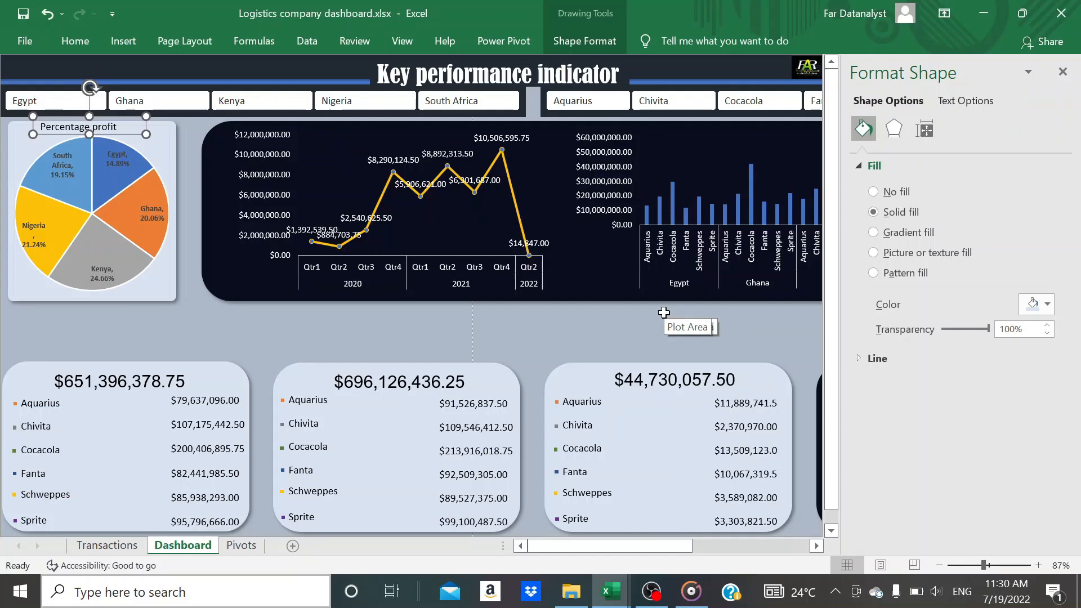
key(ctrl+b)
click(349, 345)
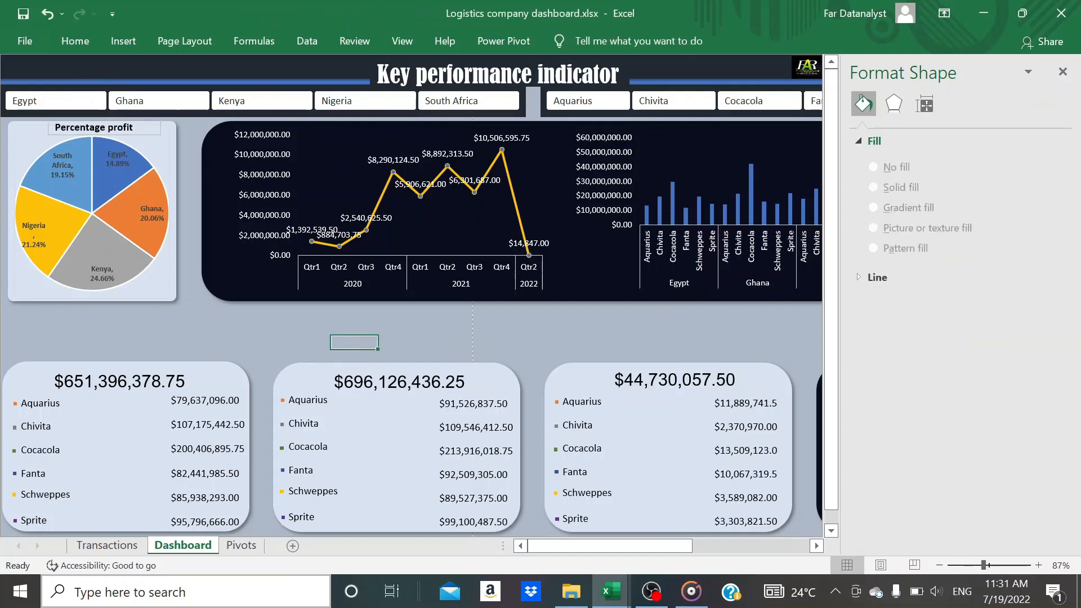
Remove the outline from the "Percentage profit" title box and nudge it slightly left
click(95, 125)
click(570, 43)
click(465, 84)
click(416, 279)
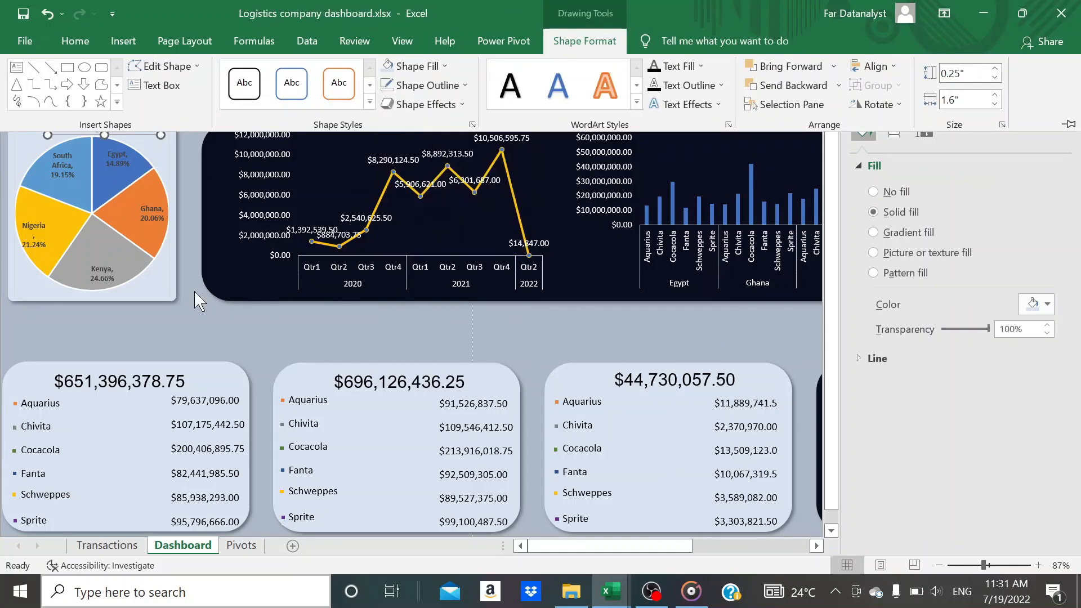
click(193, 297)
key(Left)
Copy the "Percentage profit" title to the top of the cost card and change its text to "Total cost"
drag(97, 141, 109, 356)
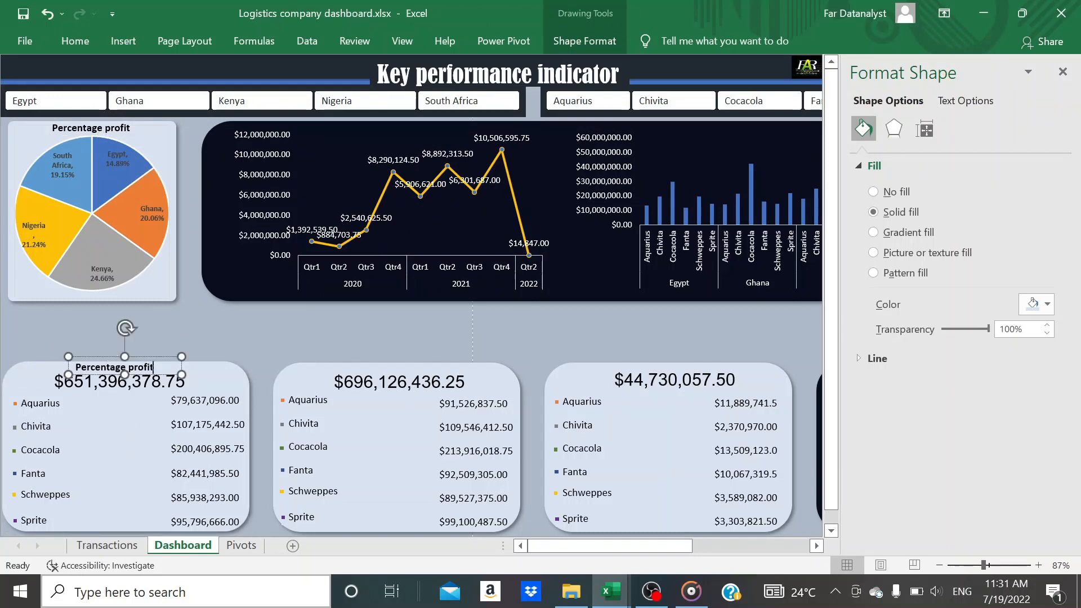
key(BackSpace)
key(BackSpace)
key(BackSpace)
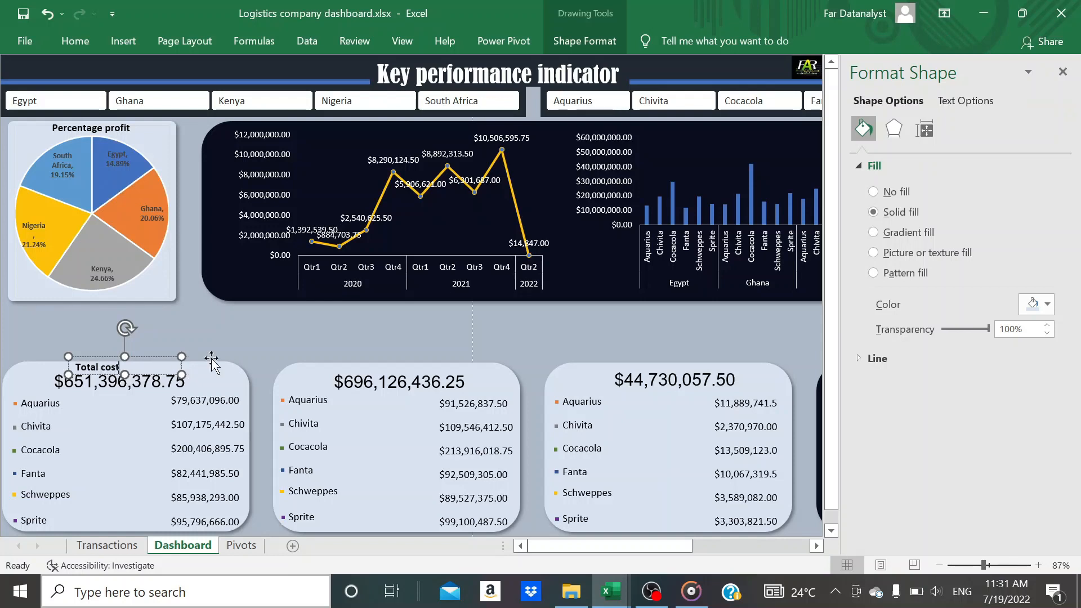
Paste the title into the revenue card, centre it above the total and change its text to "Total revenue"
click(374, 416)
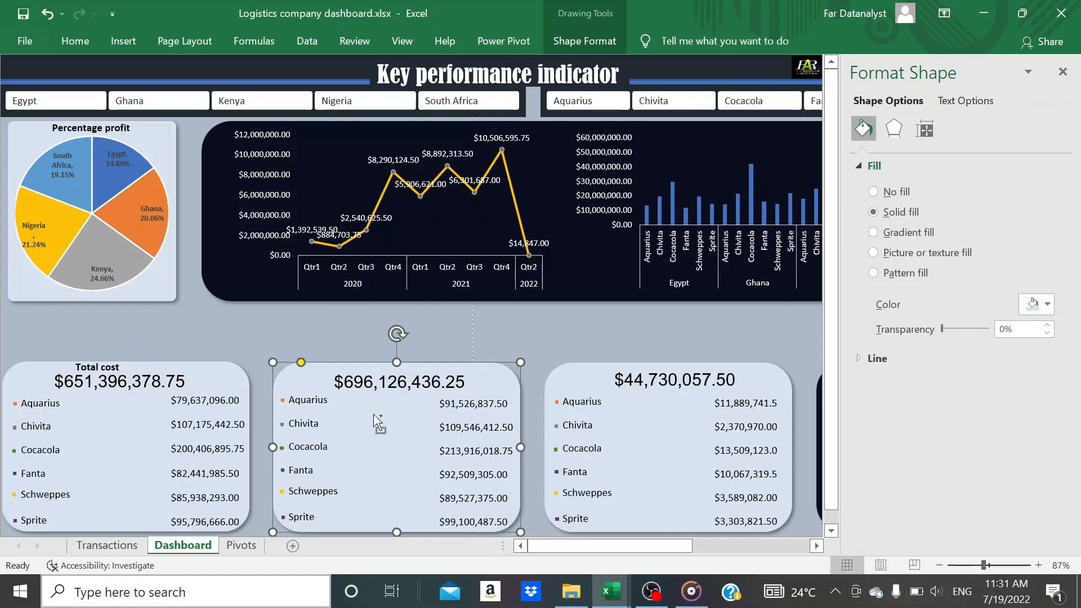
key(Tab)
drag(319, 363, 392, 358)
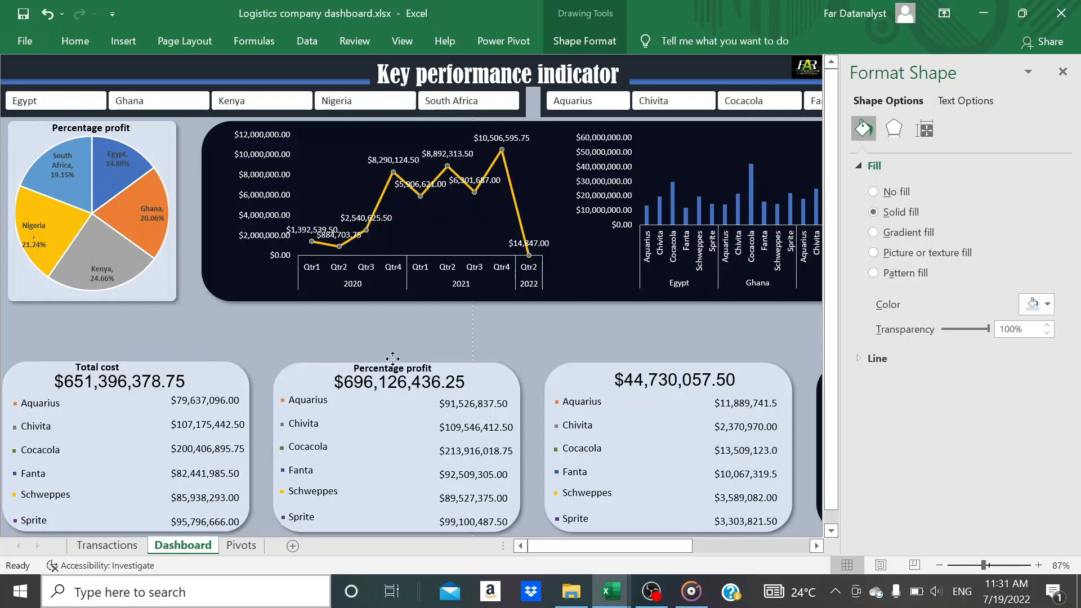
click(433, 369)
key(BackSpace)
key(BackSpace)
key(BackSpace)
key(BackSpace)
key(BackSpace)
key(BackSpace)
key(BackSpace)
key(BackSpace)
key(BackSpace)
key(BackSpace)
key(BackSpace)
key(BackSpace)
key(BackSpace)
key(BackSpace)
key(BackSpace)
key(BackSpace)
key(BackSpace)
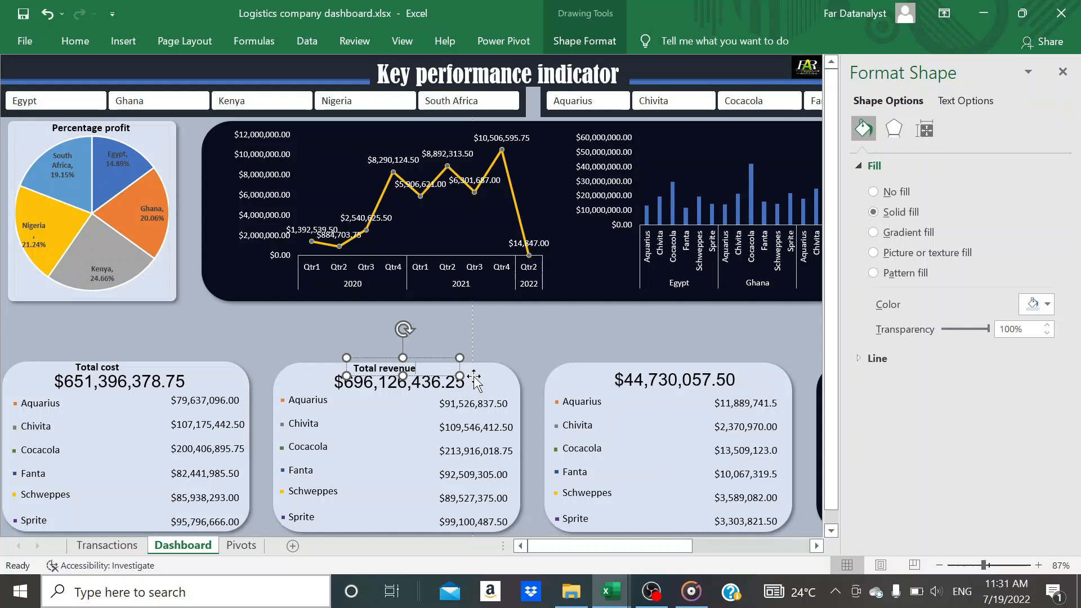
Paste the title into the profit card, place it above the total and change its text to "Total profit"
click(601, 389)
key(ctrl+v)
drag(588, 363, 667, 357)
key(BackSpace)
key(BackSpace)
key(BackSpace)
key(BackSpace)
key(BackSpace)
key(BackSpace)
key(BackSpace)
key(BackSpace)
key(BackSpace)
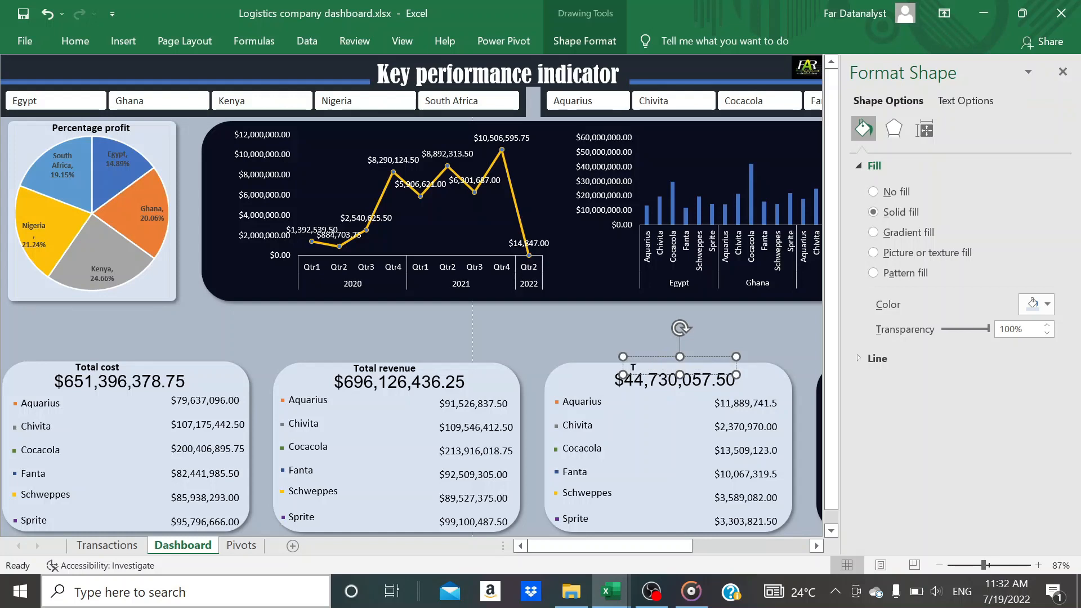
text(Total profit)
click(679, 451)
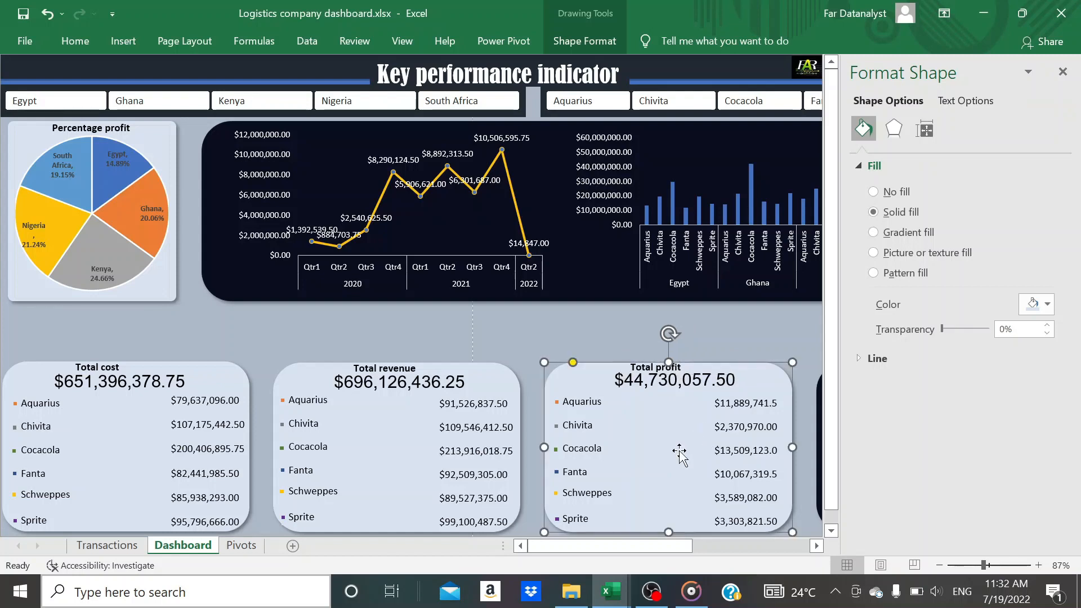
Select the three card titles together and narrow their text boxes to fit the text
ctrl+click(655, 366)
click(642, 341)
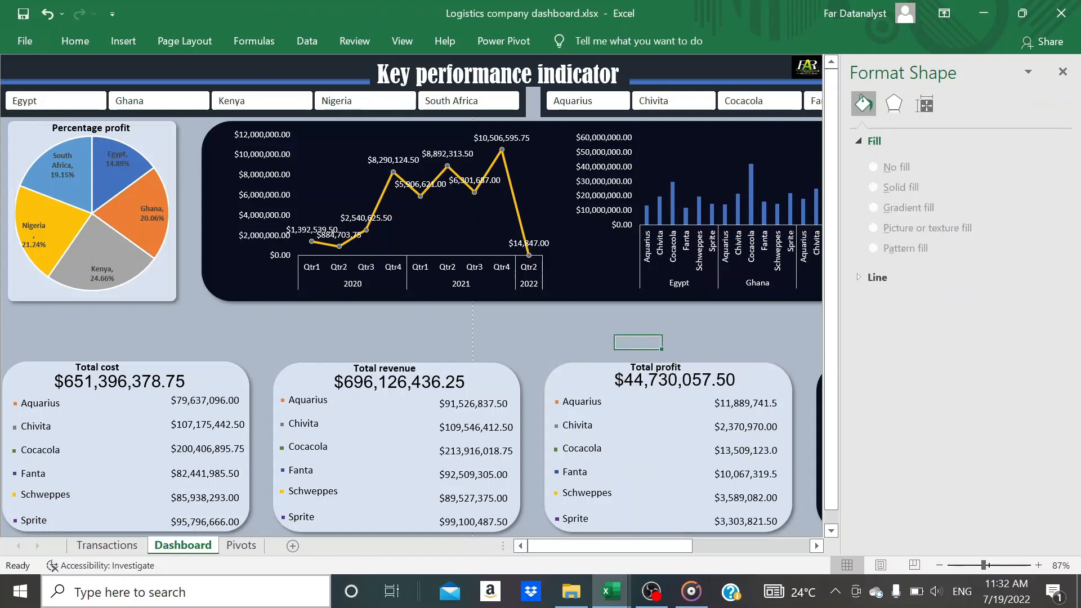
click(655, 367)
ctrl+click(394, 368)
ctrl+click(106, 367)
drag(181, 357, 152, 357)
click(541, 355)
Shift the profit, revenue and cost totals slightly down and left, clear of their card titles
drag(681, 386, 668, 391)
click(406, 388)
drag(407, 388, 395, 392)
drag(97, 382, 91, 388)
click(256, 341)
Shift the "Total profit" and "Total revenue" titles slightly down and right to centre them above their totals
click(645, 367)
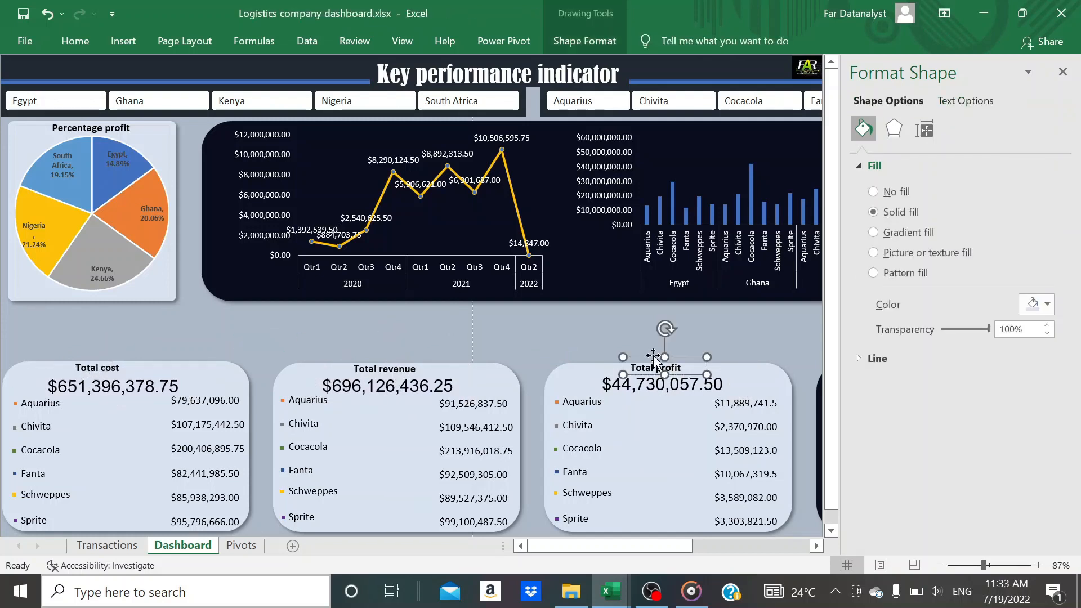
drag(648, 354, 654, 355)
click(382, 355)
key(Down)
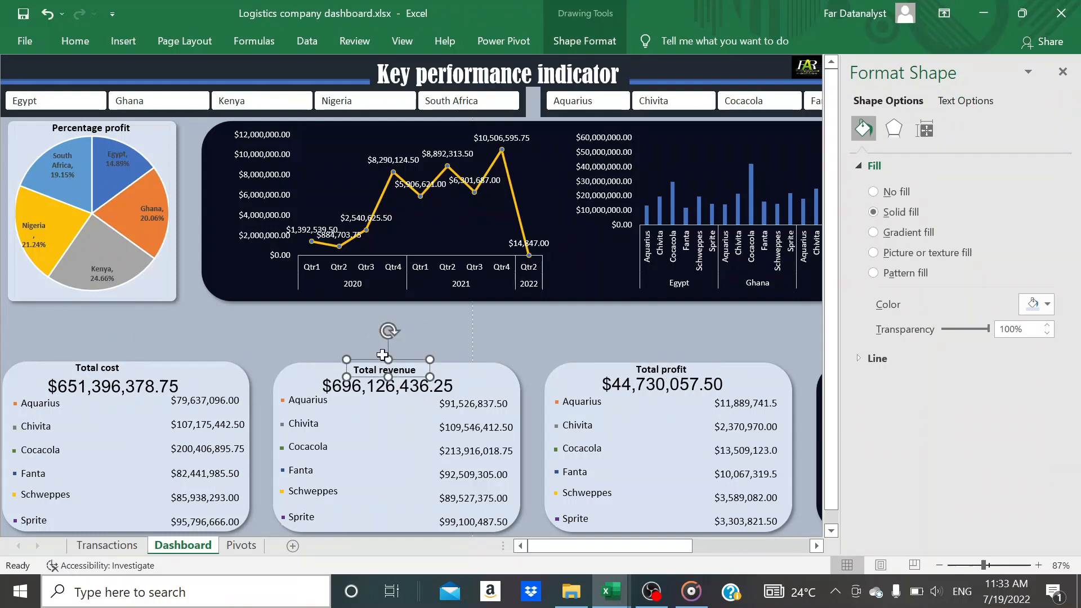
key(Right)
key(Right)
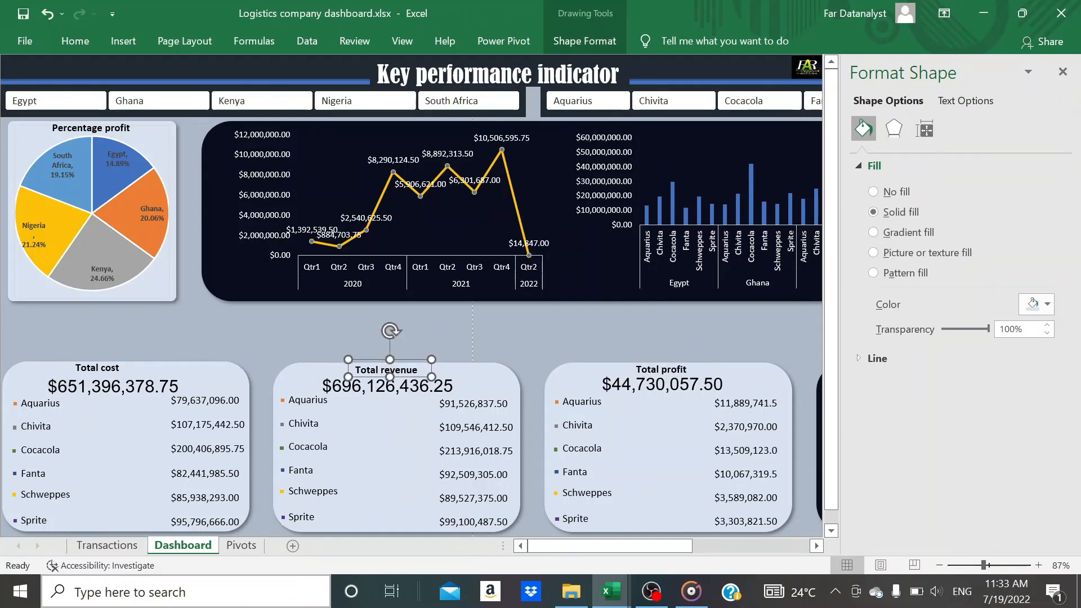
Nudge the "Total cost" title down and right until centred above its total, and close the Format Shape pane
click(100, 356)
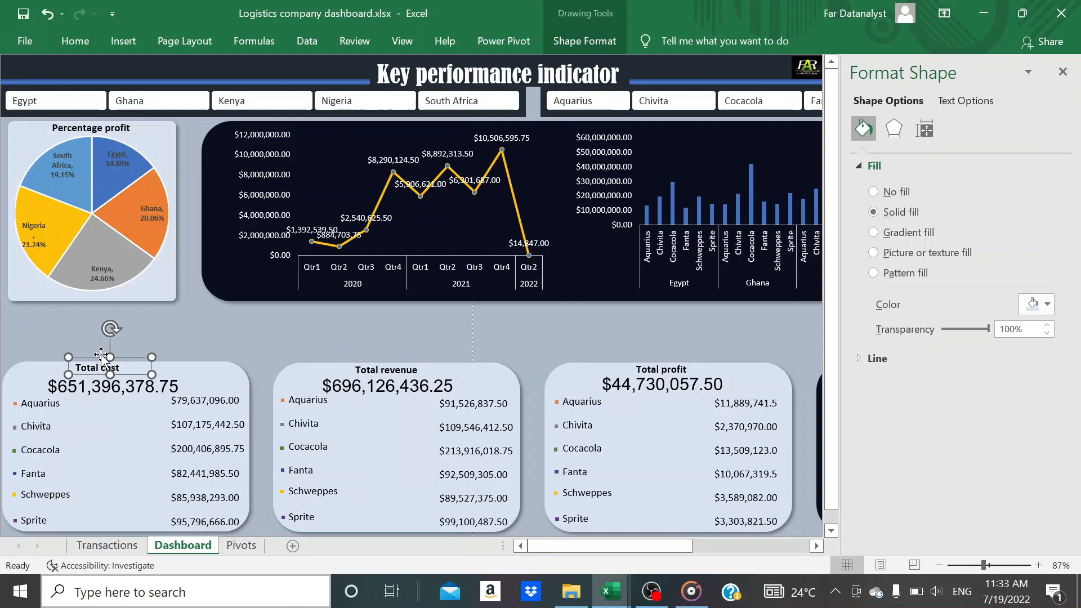
key(Down)
key(Right)
key(Right)
key(Right)
key(Right)
key(Right)
key(Right)
key(Right)
key(Right)
key(Right)
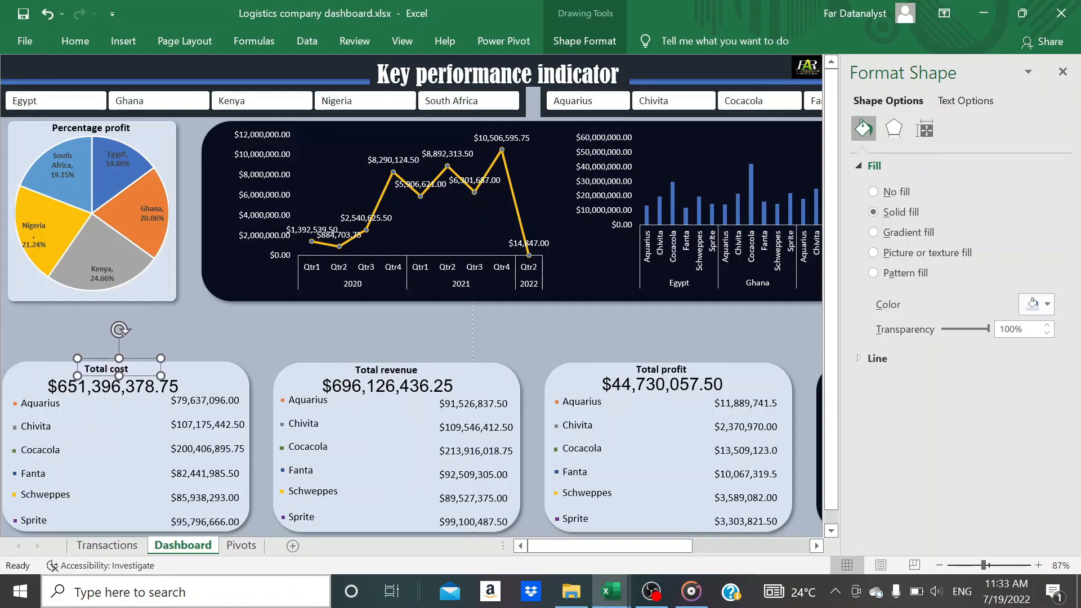
key(Right)
key(Right)
key(Right)
key(Right)
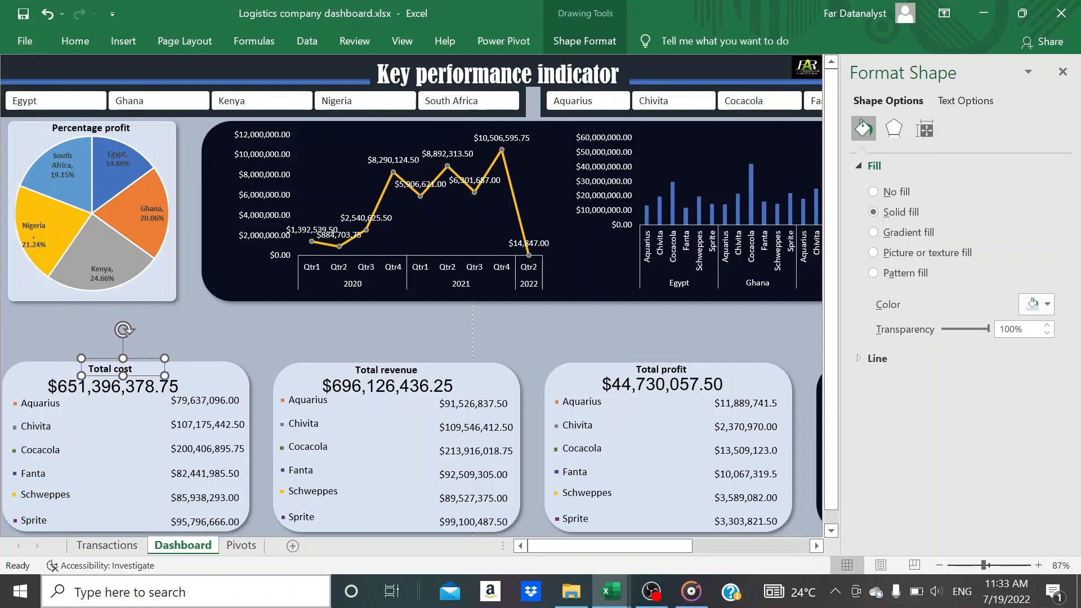
key(Right)
key(Right)
click(281, 318)
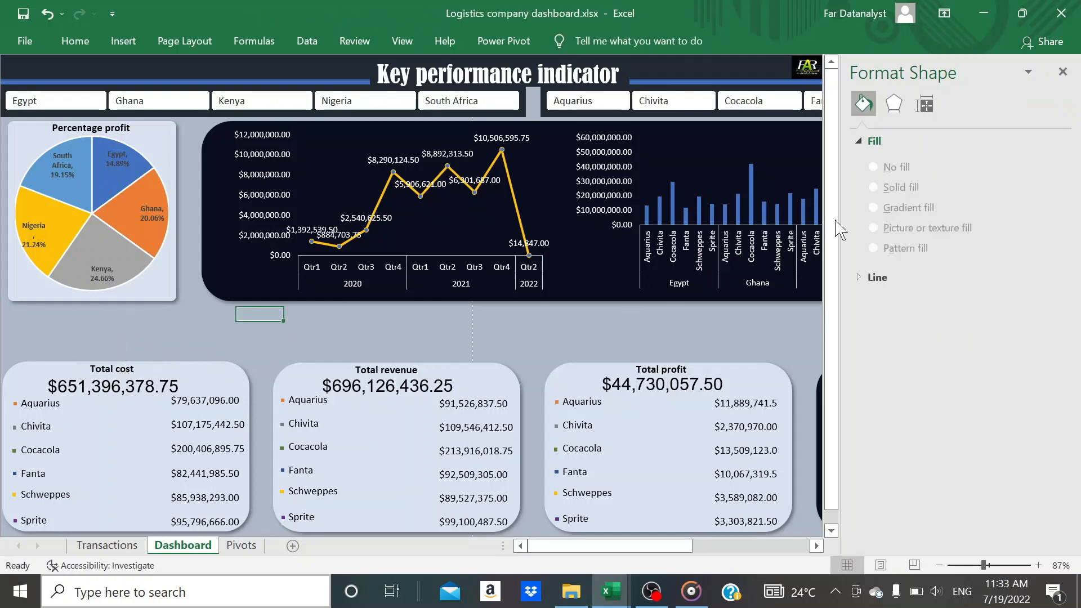
click(1063, 73)
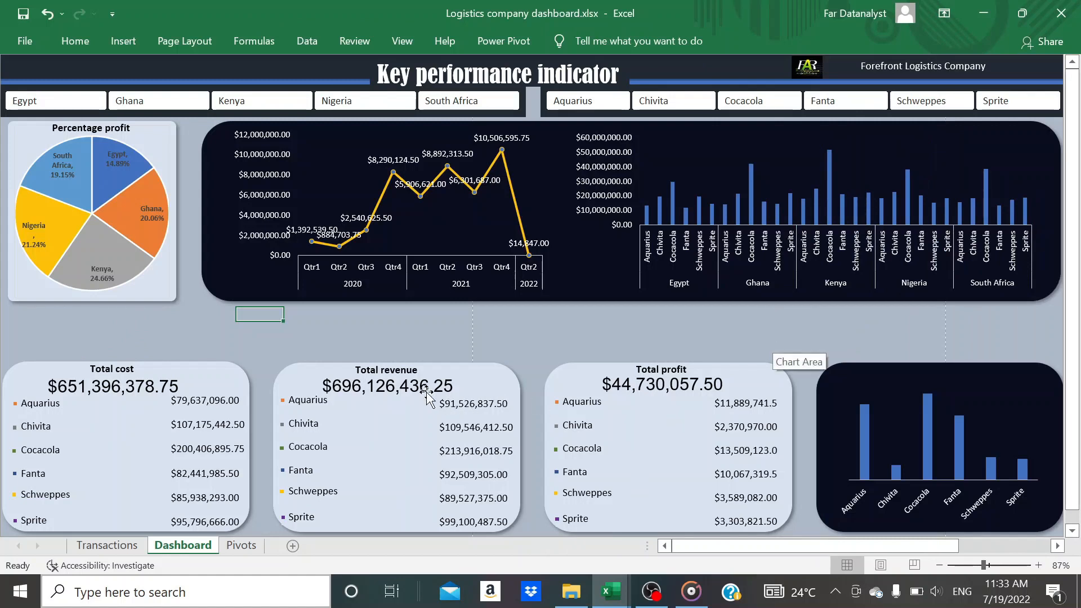
Copy the "Total revenue" title into the dark product column chart card and centre it above the columns
click(412, 370)
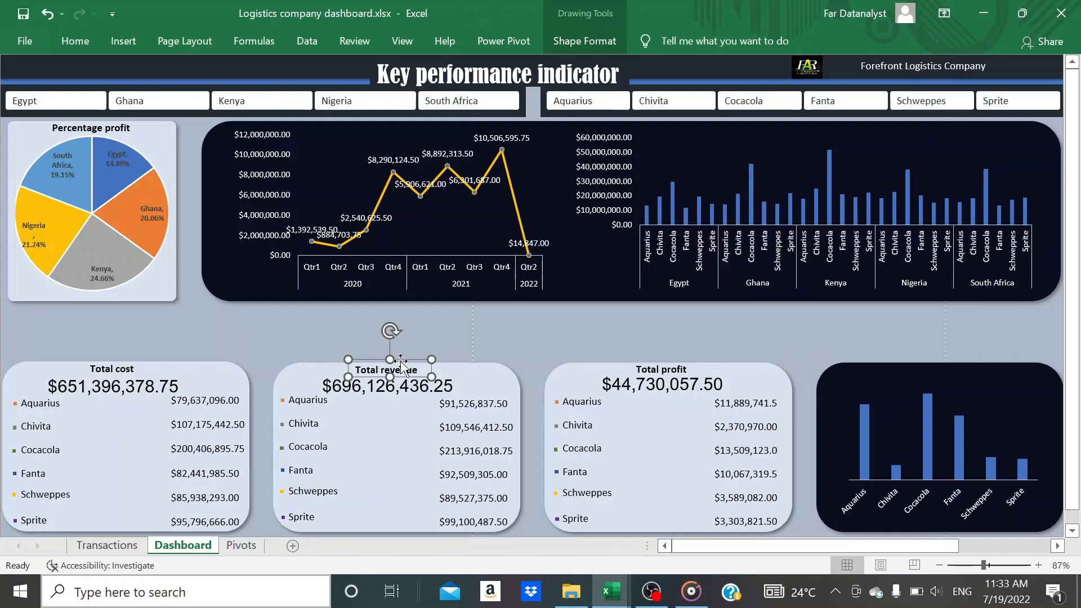
click(886, 388)
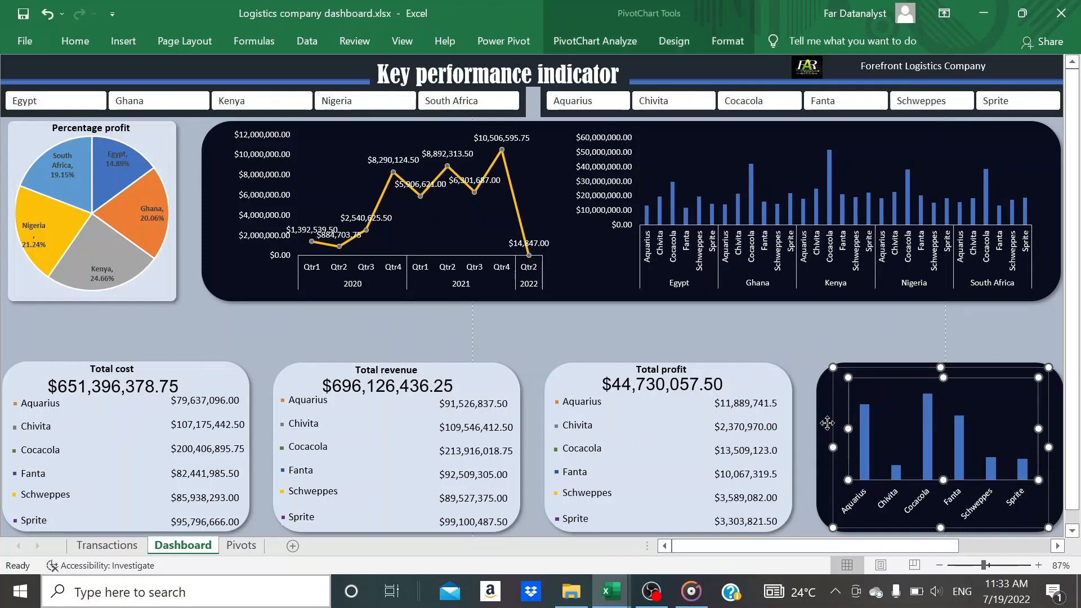
key(ctrl+v)
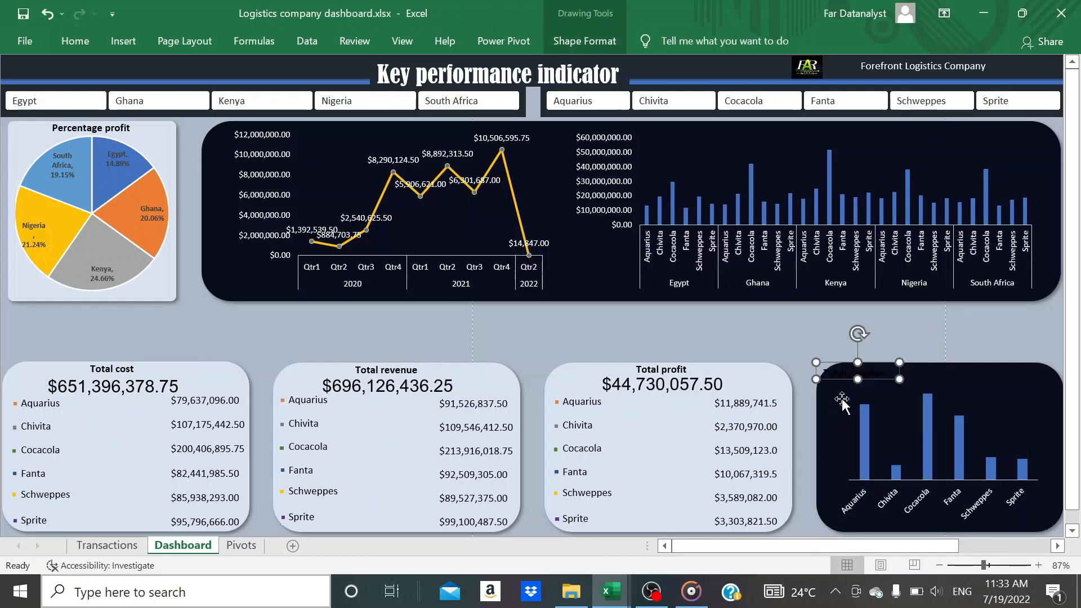
drag(851, 362, 927, 370)
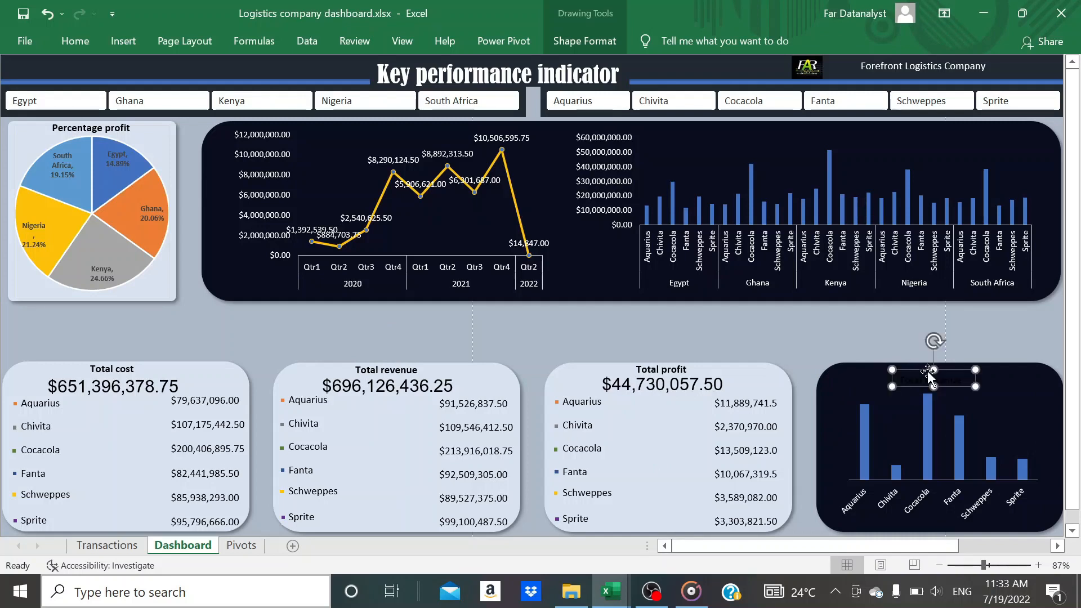
Set the font colour of the title in the dark product column chart card to white
click(77, 43)
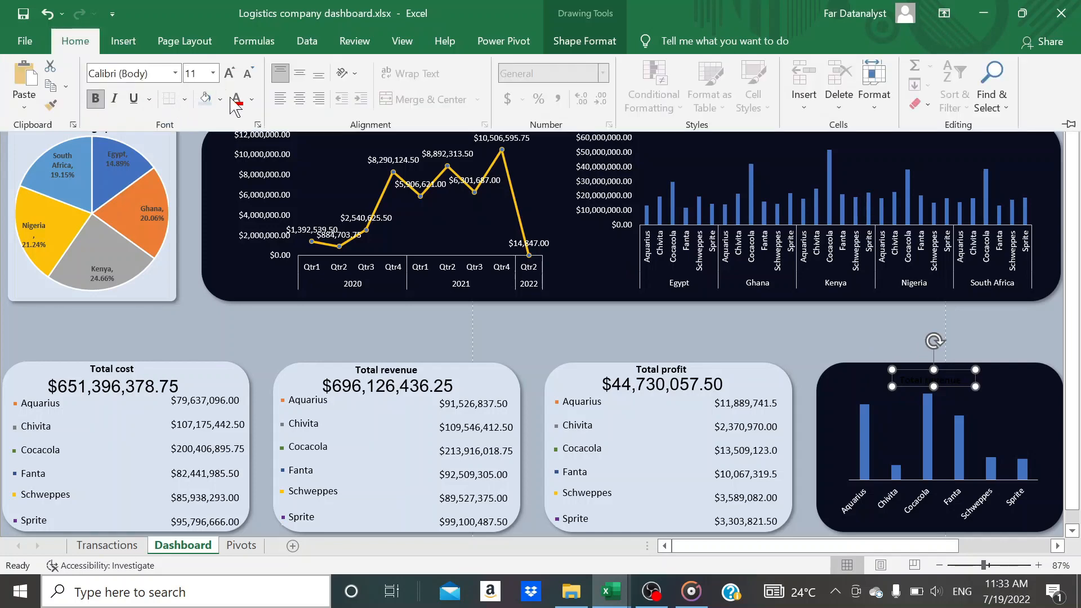
click(251, 99)
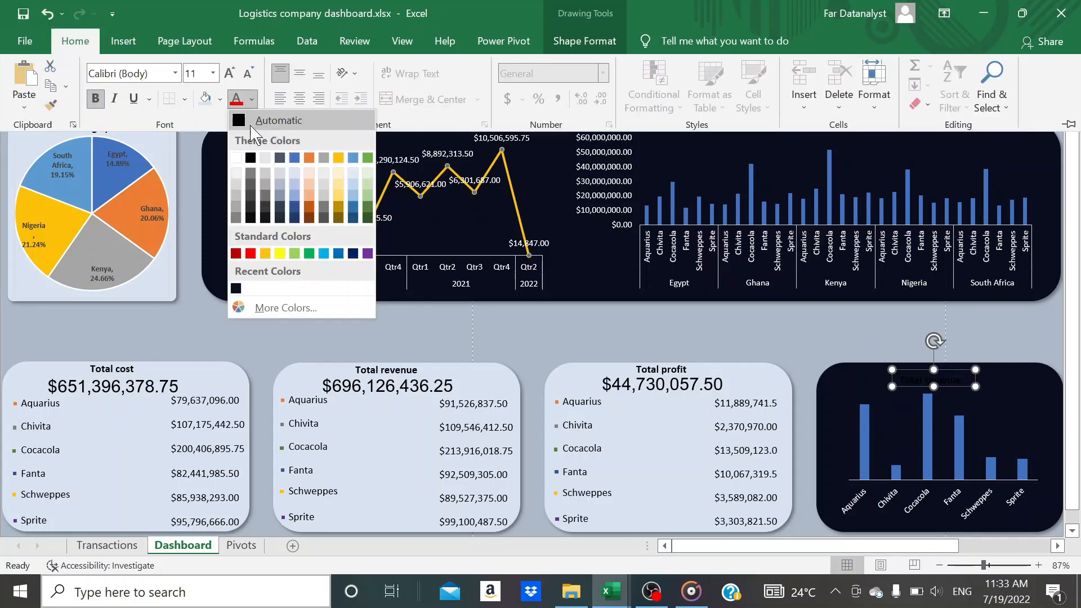
click(236, 158)
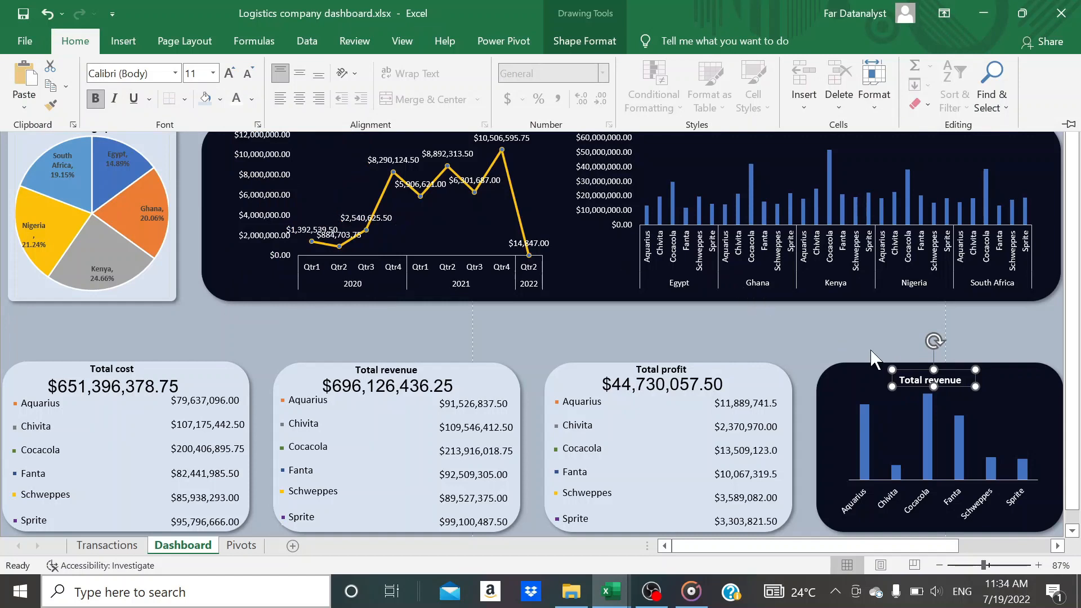
Rotate the product column chart's title left 90° and move it beside the columns, near the card's left edge
click(917, 378)
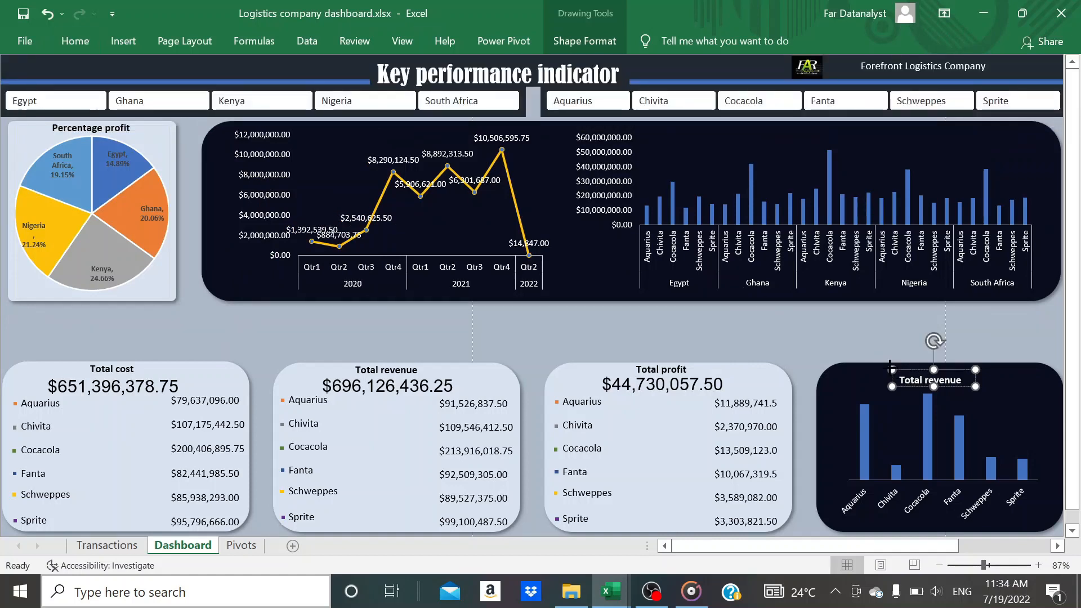
click(585, 41)
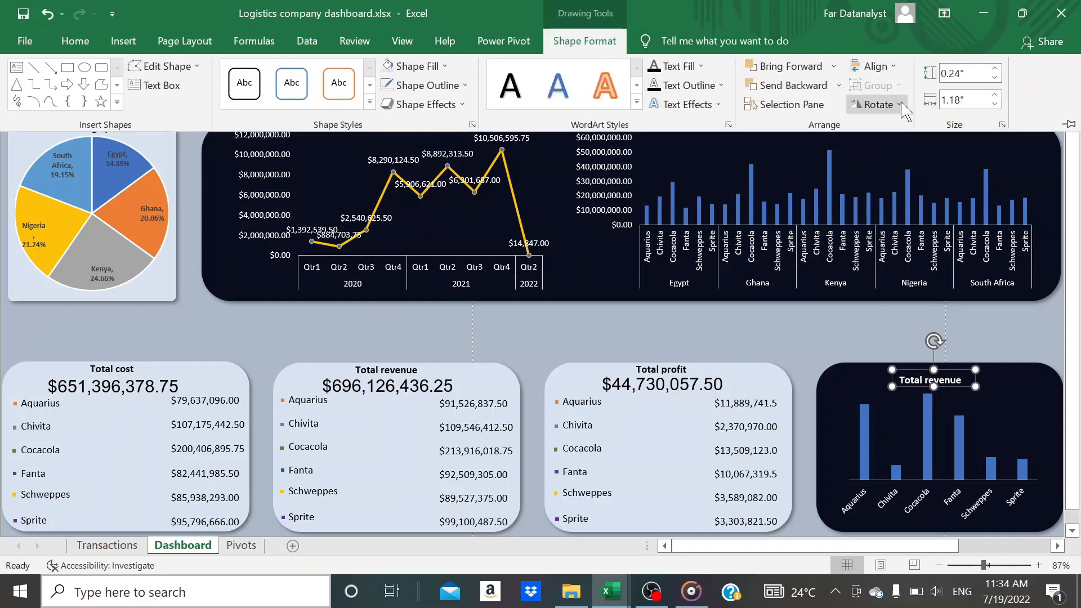
click(901, 104)
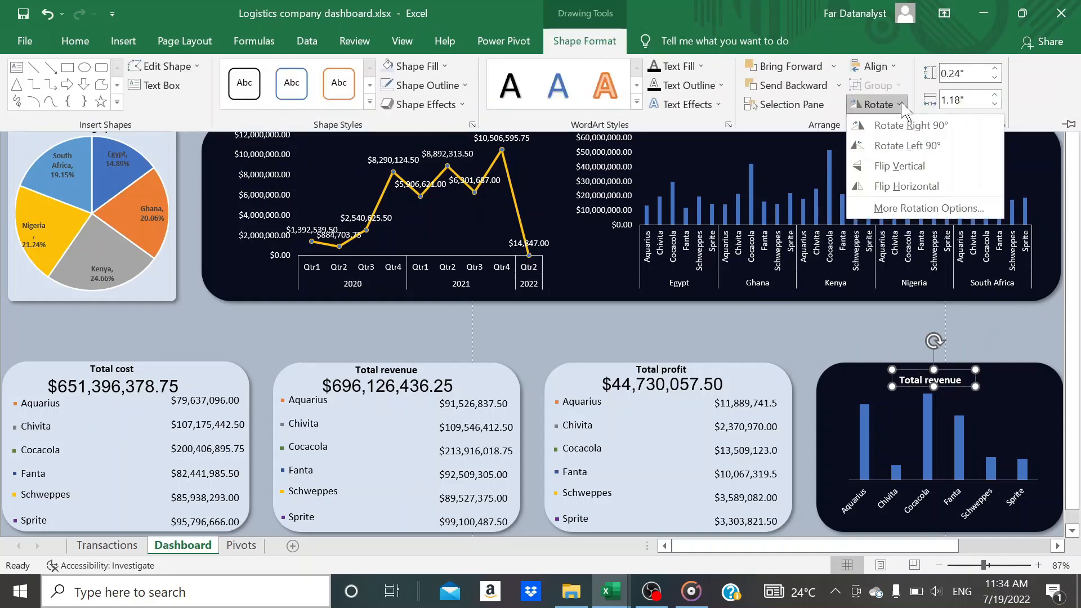
click(906, 144)
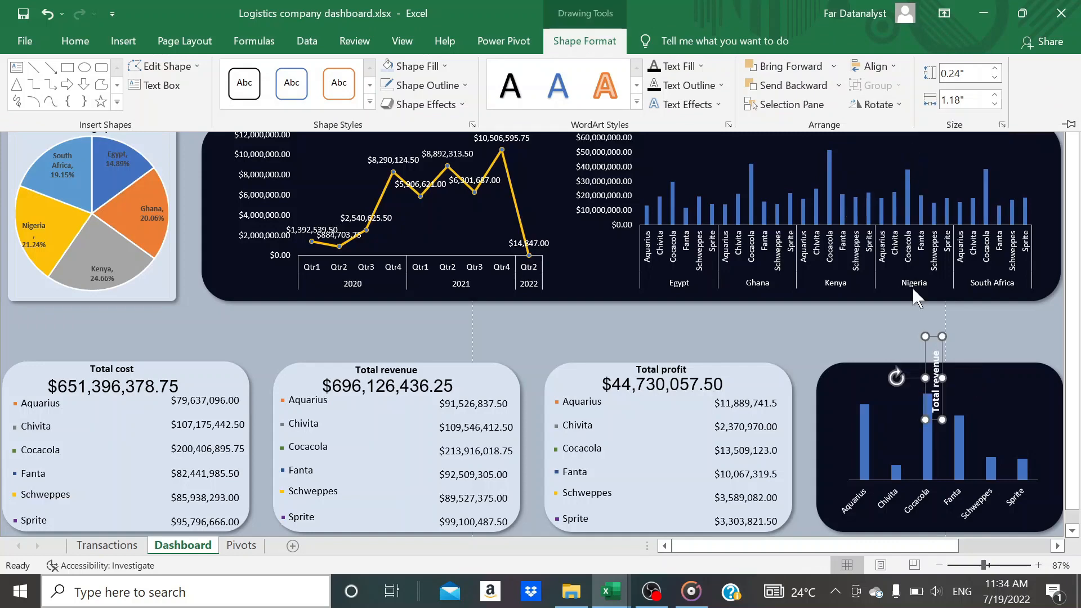
click(925, 366)
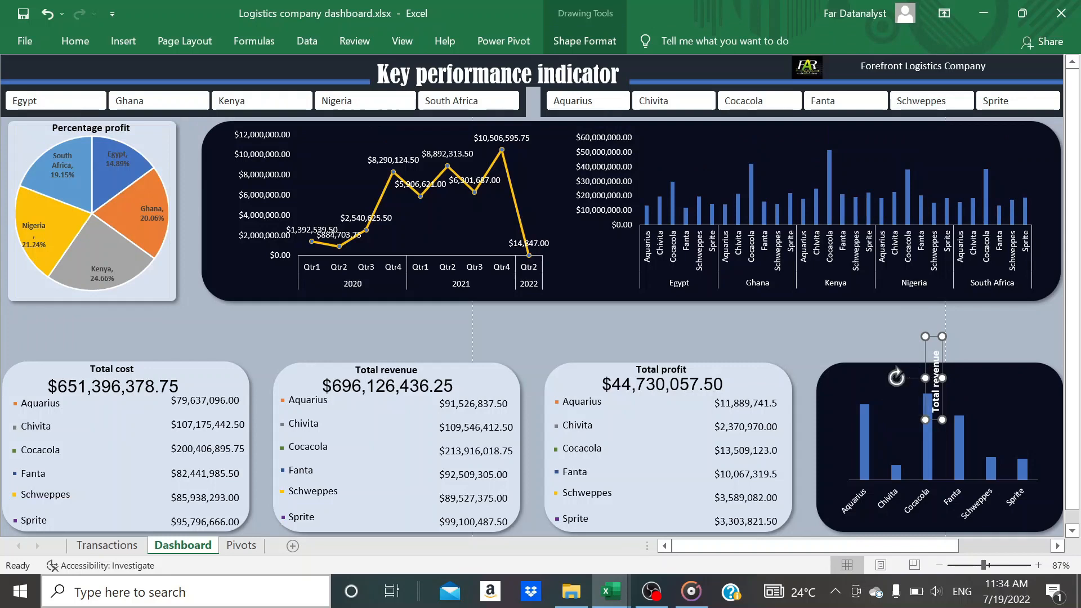
drag(924, 367, 821, 429)
click(858, 348)
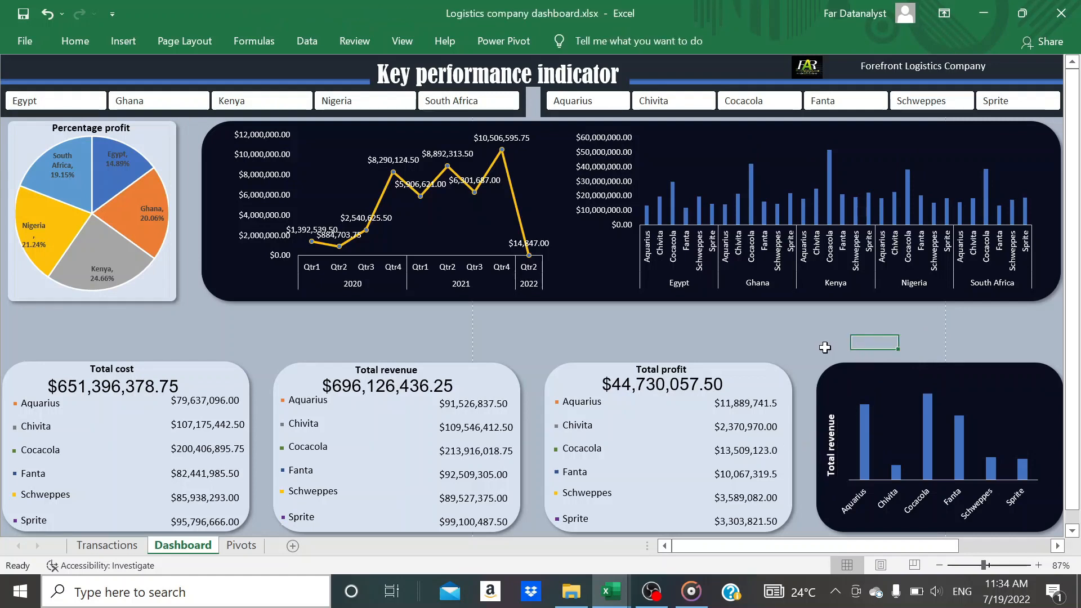
Replace the rotated title's text on the product column chart with "Products profit"
click(831, 426)
key(BackSpace)
key(BackSpace)
key(BackSpace)
key(BackSpace)
key(BackSpace)
key(BackSpace)
key(BackSpace)
key(BackSpace)
key(BackSpace)
key(BackSpace)
key(BackSpace)
key(BackSpace)
key(BackSpace)
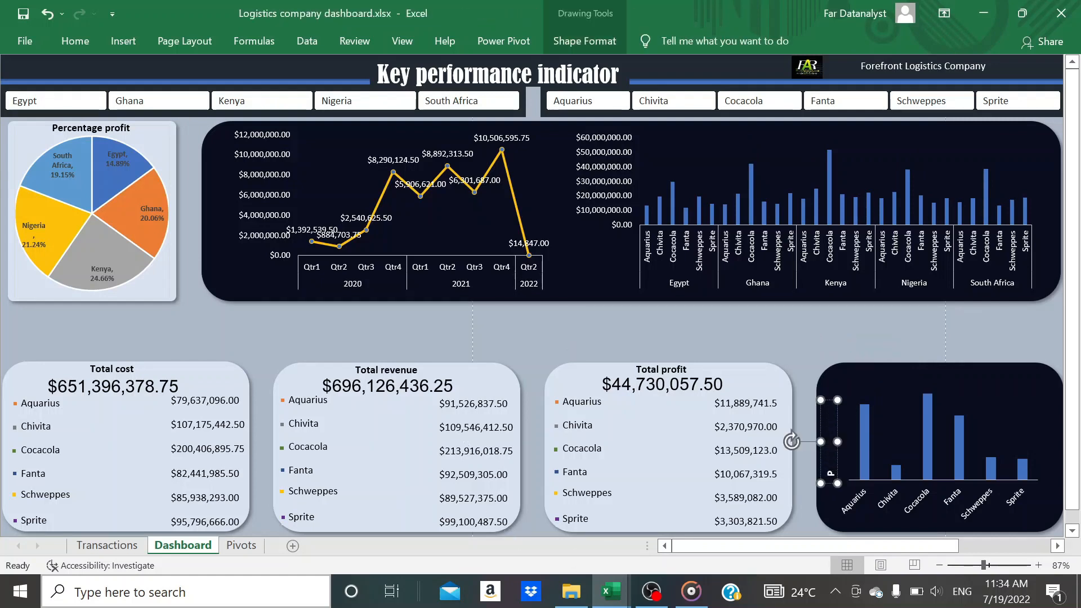
text(Products)
click(1038, 565)
click(1039, 564)
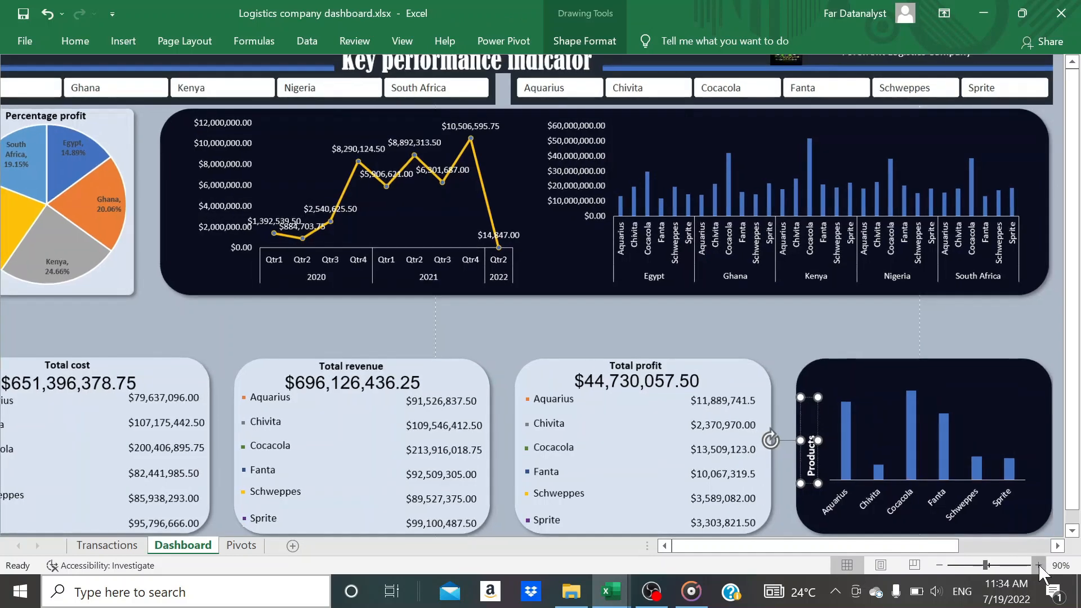
click(1038, 564)
click(1039, 565)
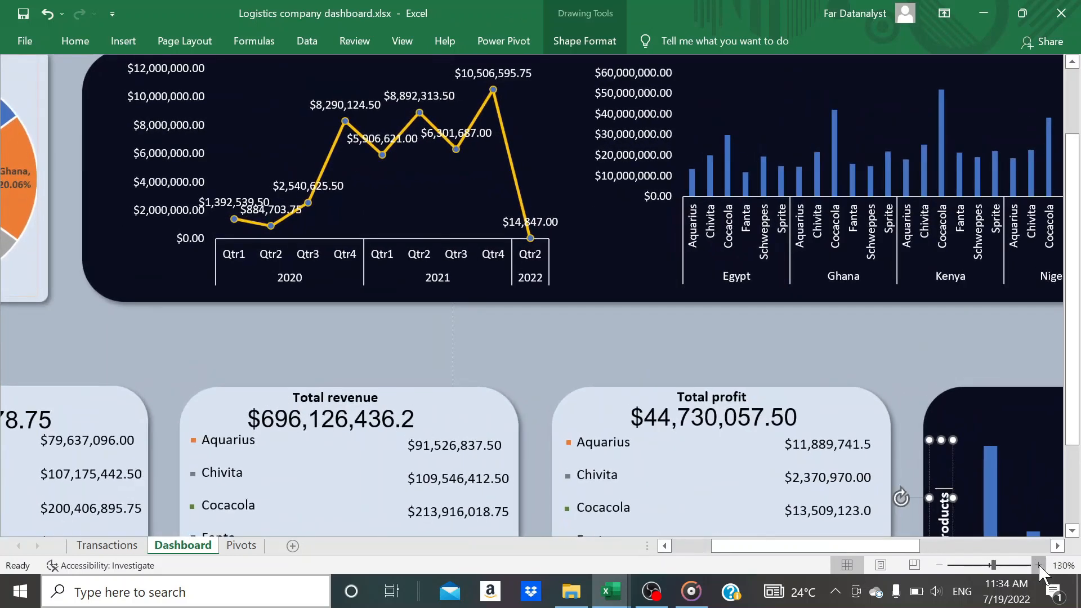
click(1038, 564)
click(939, 565)
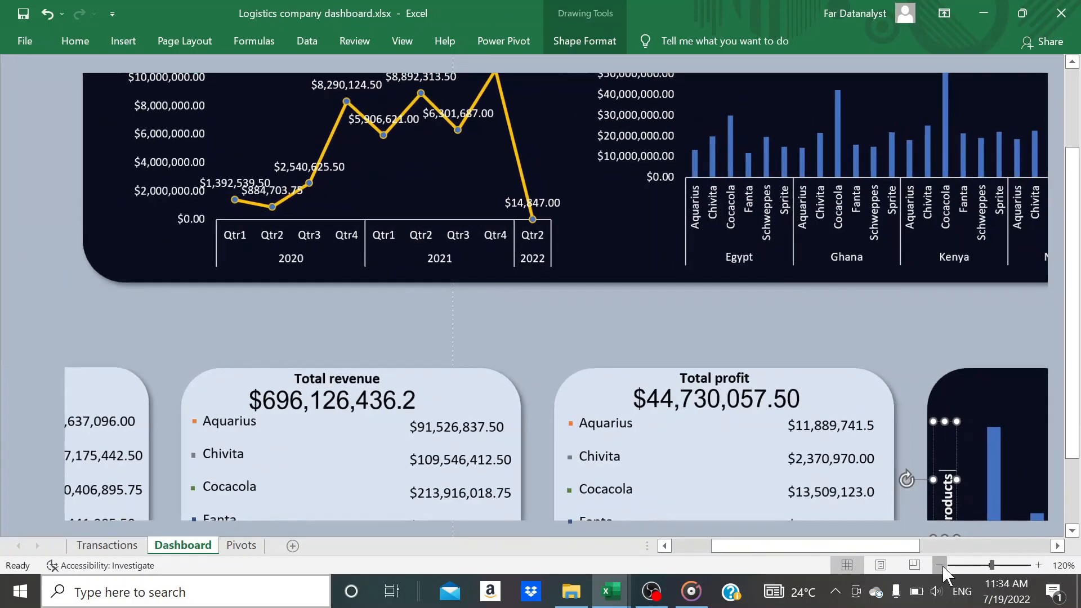
click(939, 565)
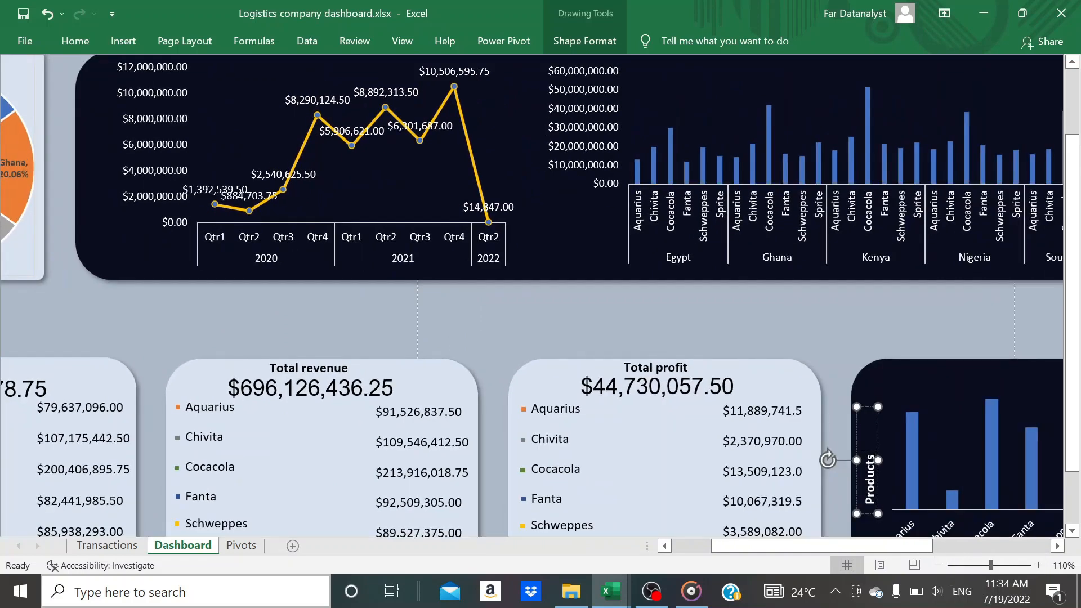
click(911, 377)
Copy the "Products profit" title and place the copy vertically beside the value axis of the country and product column chart
click(872, 422)
scroll(791, 319, up, 1)
scroll(791, 319, up, 1)
key(ctrl+c)
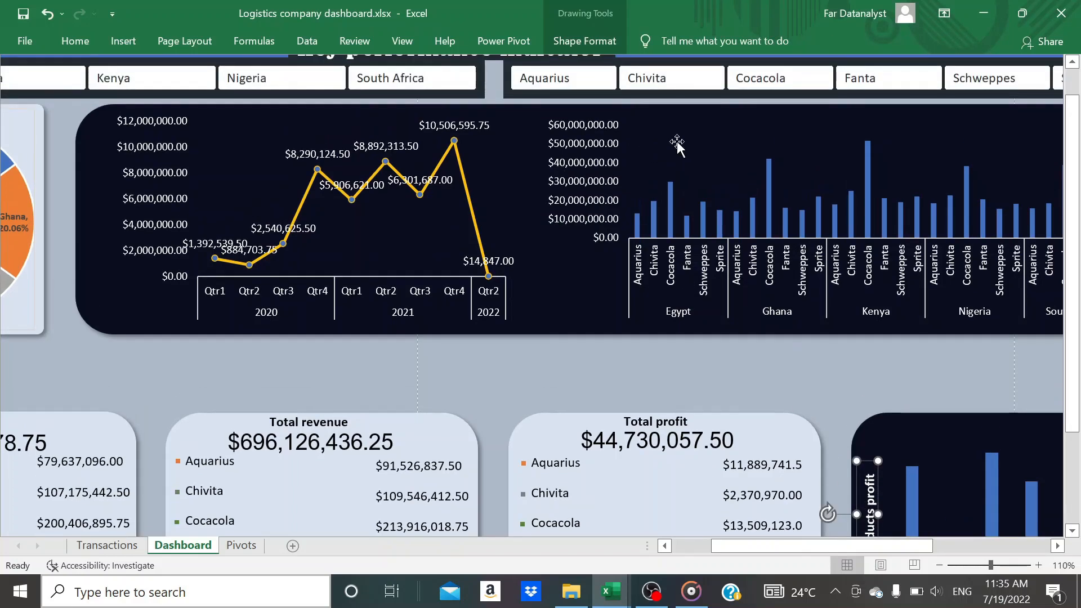
click(533, 351)
key(ctrl+v)
drag(475, 367, 518, 156)
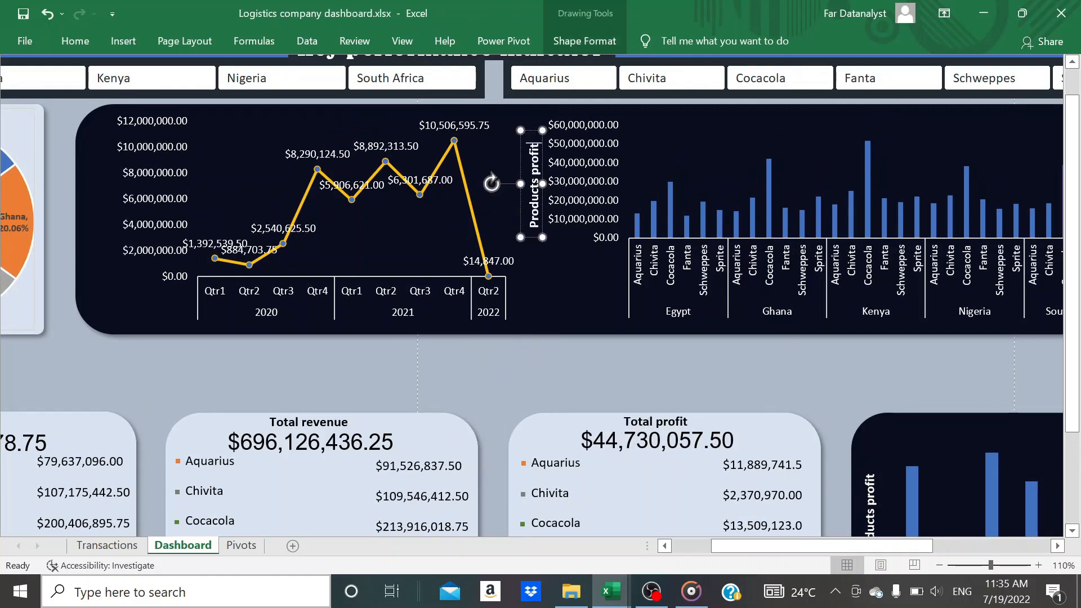
Change the copied title to "Total cost" and shorten its box so it sits centred along the value axis
key(BackSpace)
key(BackSpace)
key(BackSpace)
key(BackSpace)
key(BackSpace)
key(BackSpace)
key(BackSpace)
key(BackSpace)
key(BackSpace)
key(BackSpace)
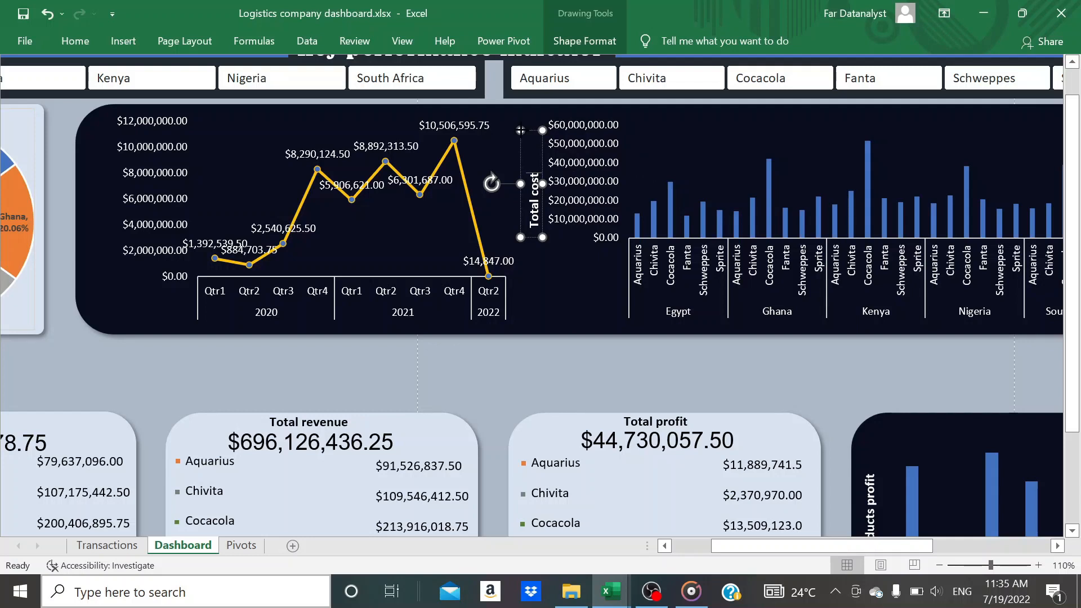
drag(521, 130, 520, 168)
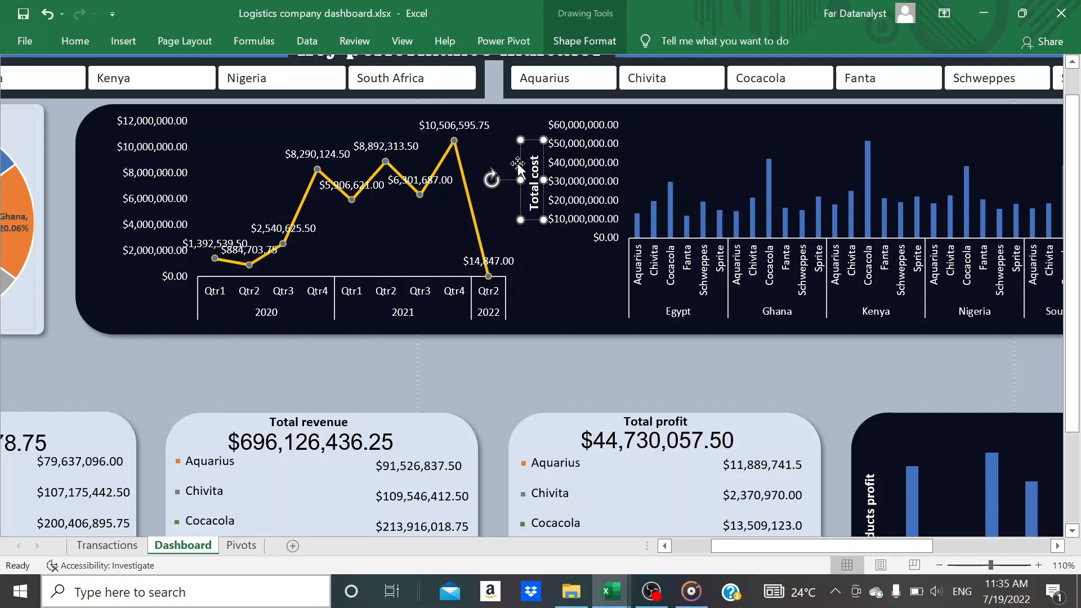
click(518, 163)
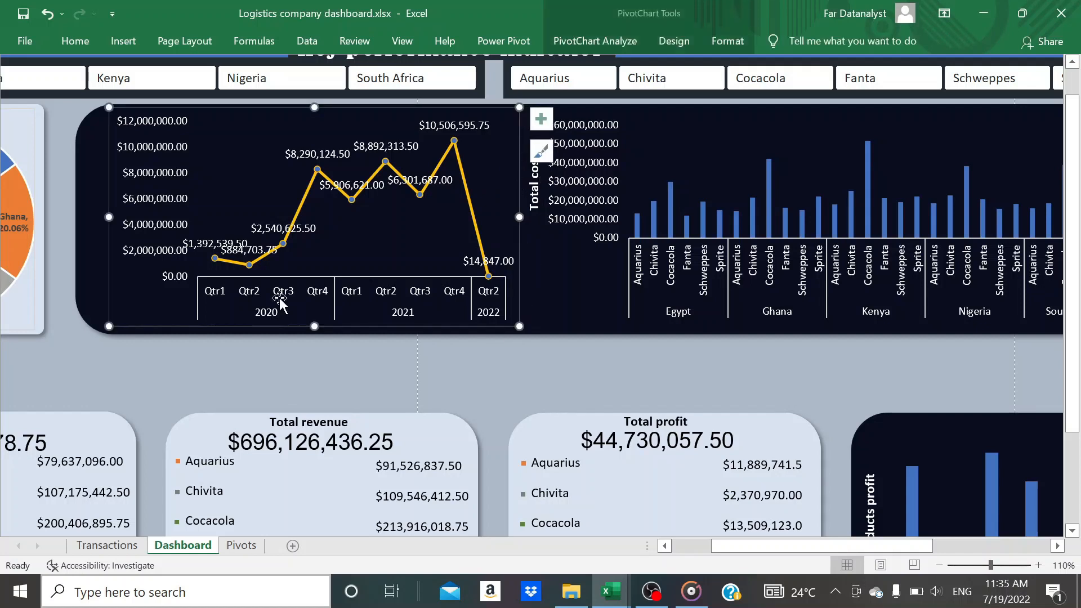
Paste another copy of the "Products profit" title and place it left of the line chart's value axis
click(93, 238)
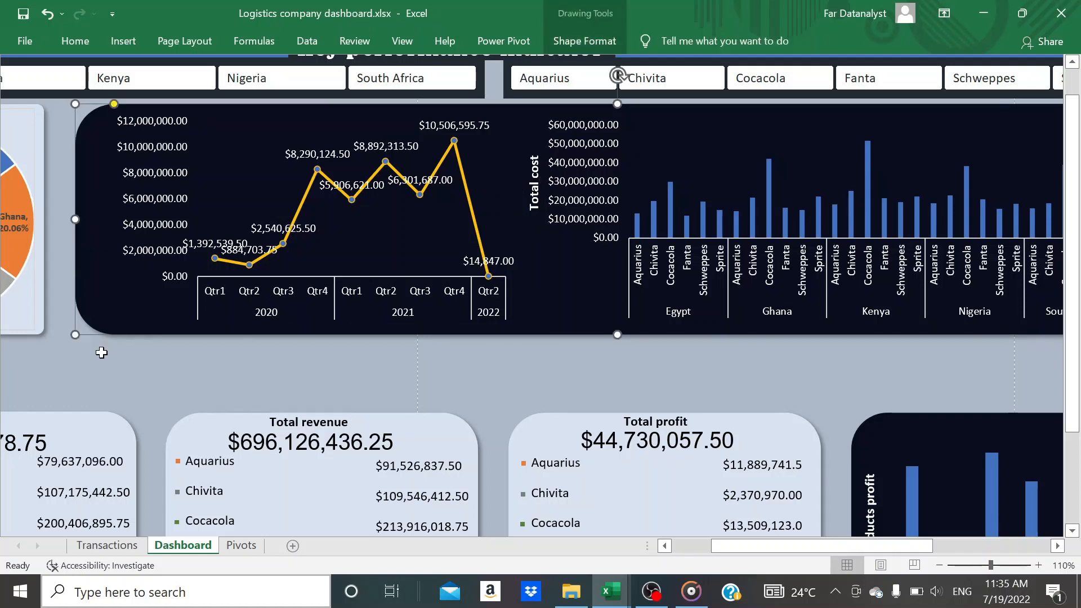
key(ctrl+v)
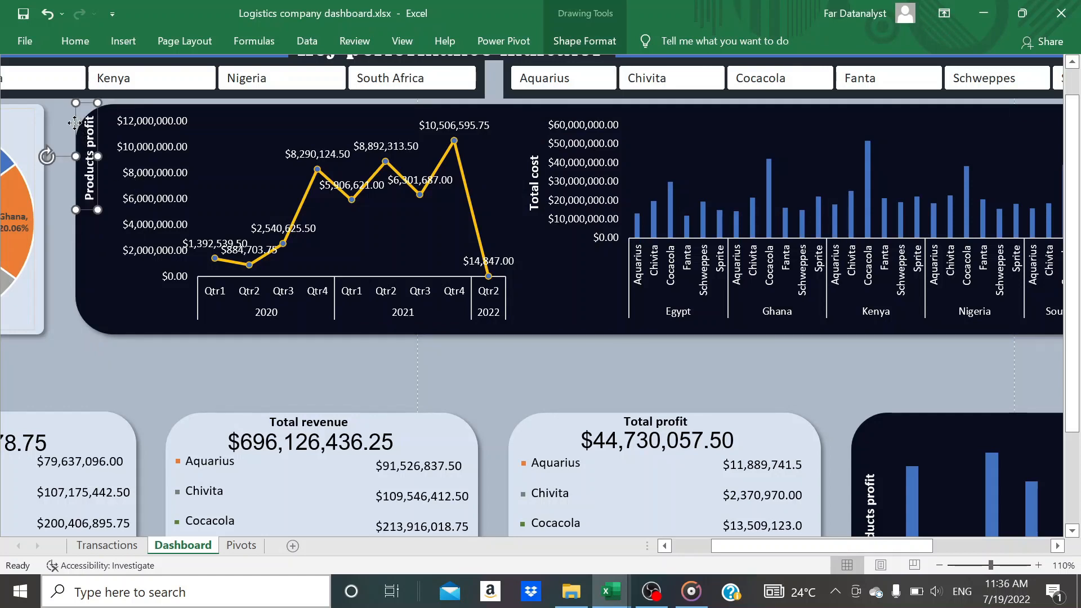
drag(75, 122, 88, 169)
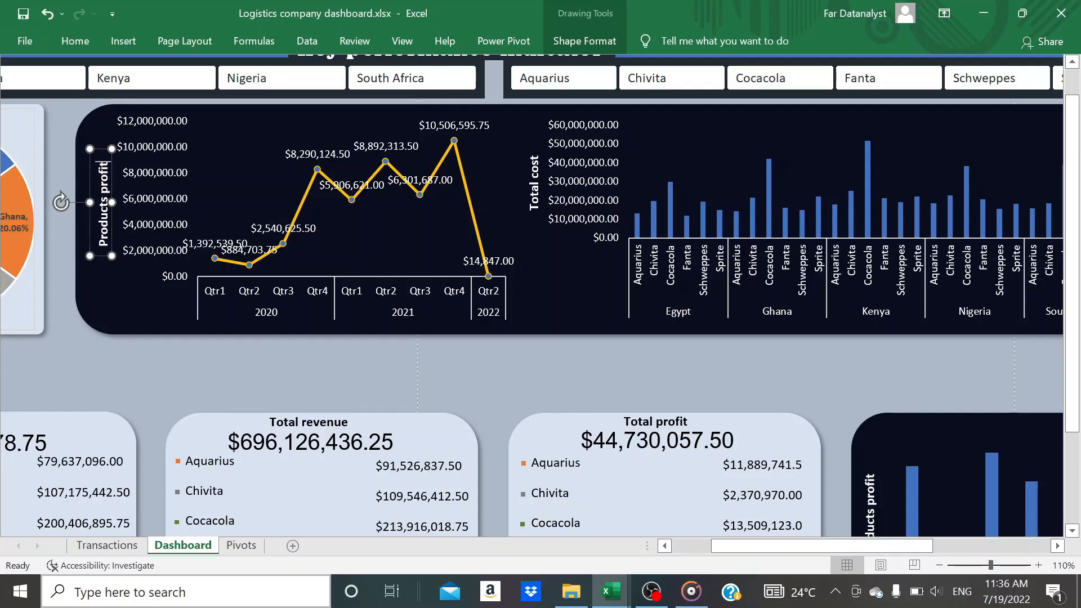
Replace the text of the title beside the line chart with "Quarterly profit" and deselect it
key(BackSpace)
key(BackSpace)
key(BackSpace)
key(BackSpace)
key(BackSpace)
key(BackSpace)
key(BackSpace)
key(BackSpace)
key(BackSpace)
key(BackSpace)
key(BackSpace)
key(BackSpace)
key(BackSpace)
key(BackSpace)
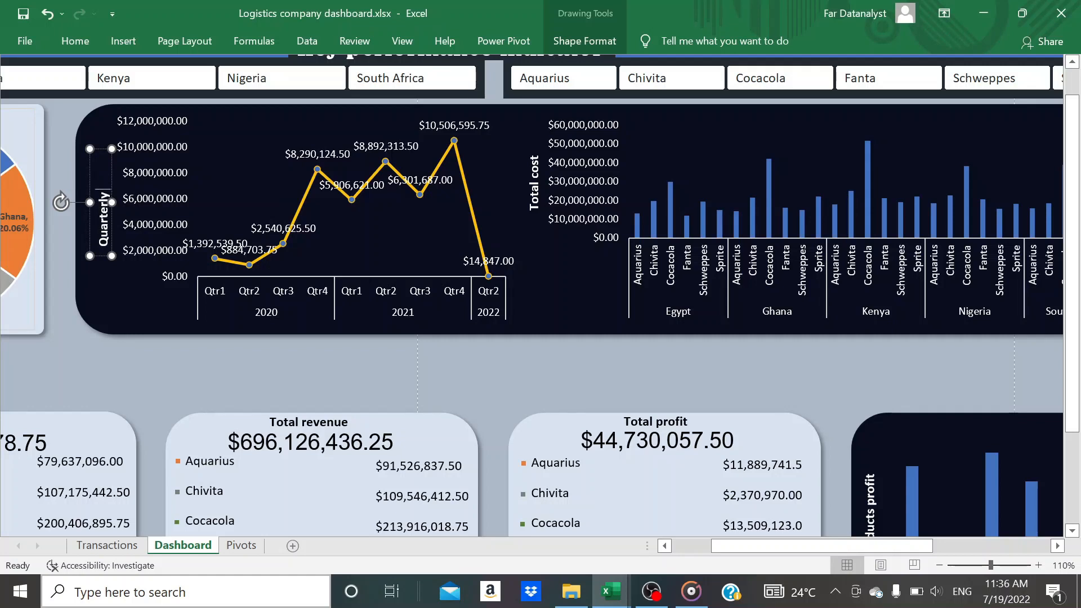
text(Quarterly profit)
click(90, 140)
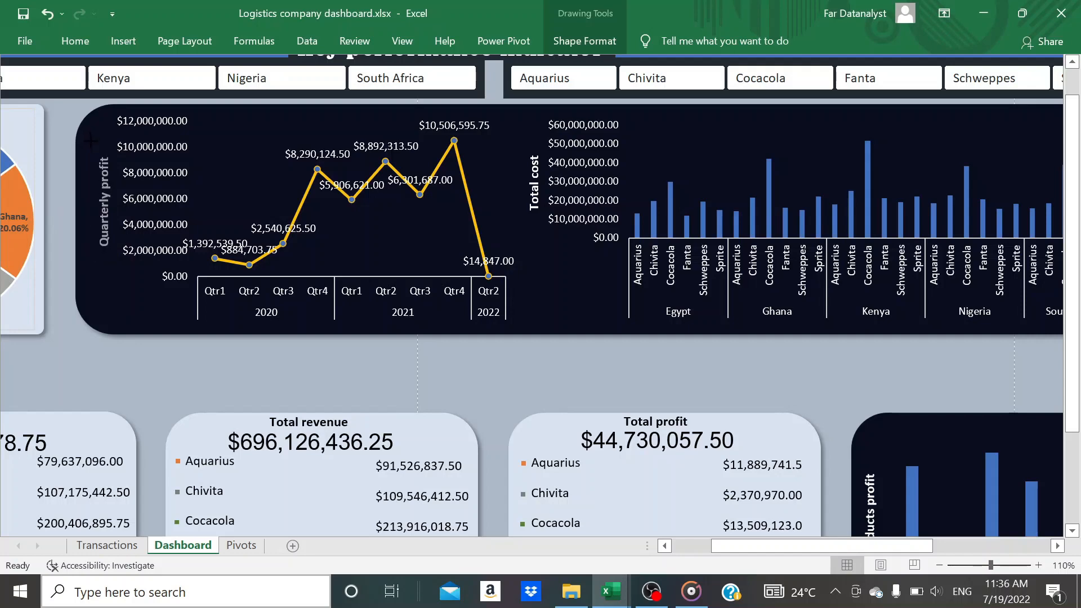
click(133, 315)
ctrl+scroll(655, 393, down, 2)
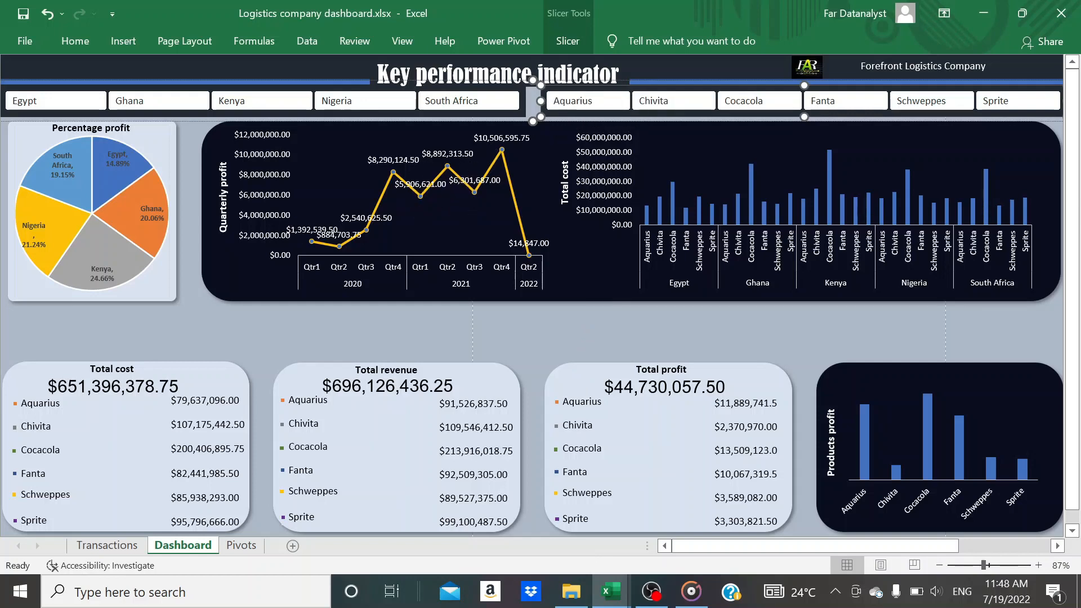
Examine which PivotTables are connected to the Product slicer in its report connections, and cancel the dialog
mouse_move(152, 177)
click(578, 46)
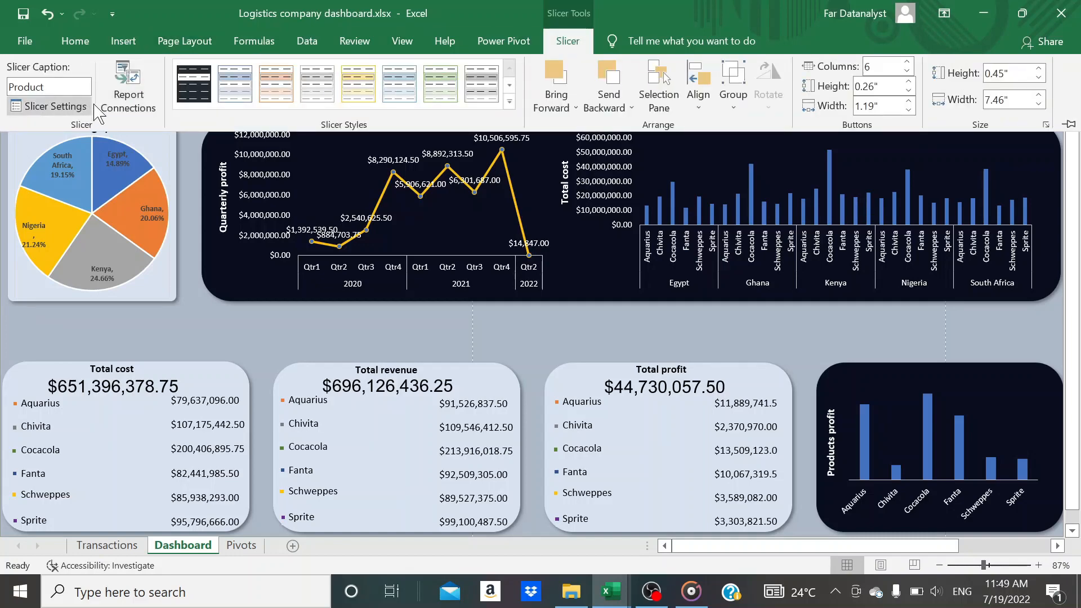
click(130, 101)
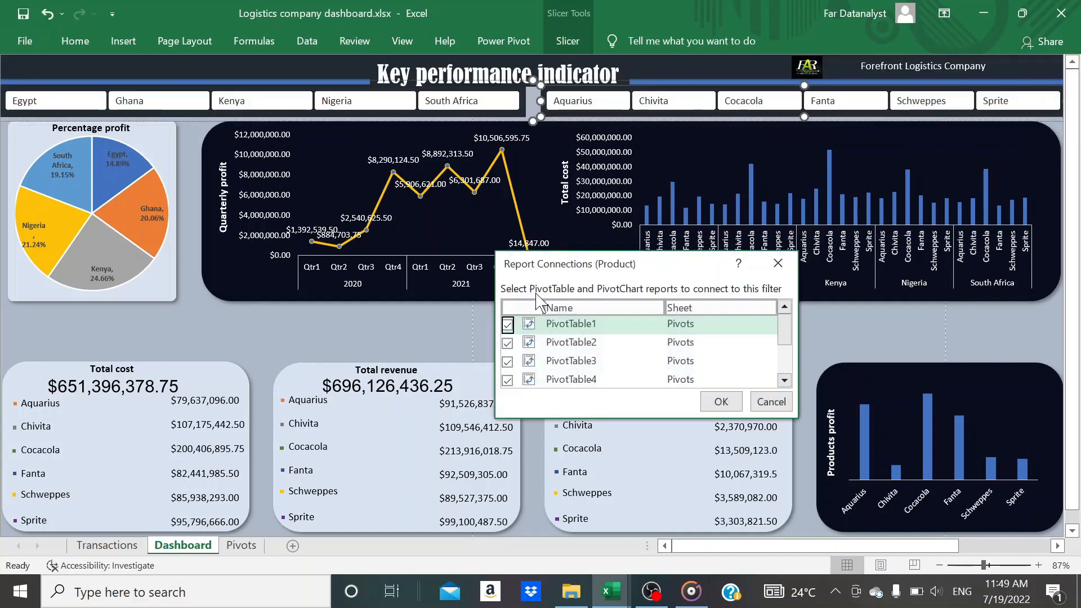
scroll(563, 360, down, 2)
scroll(563, 360, up, 2)
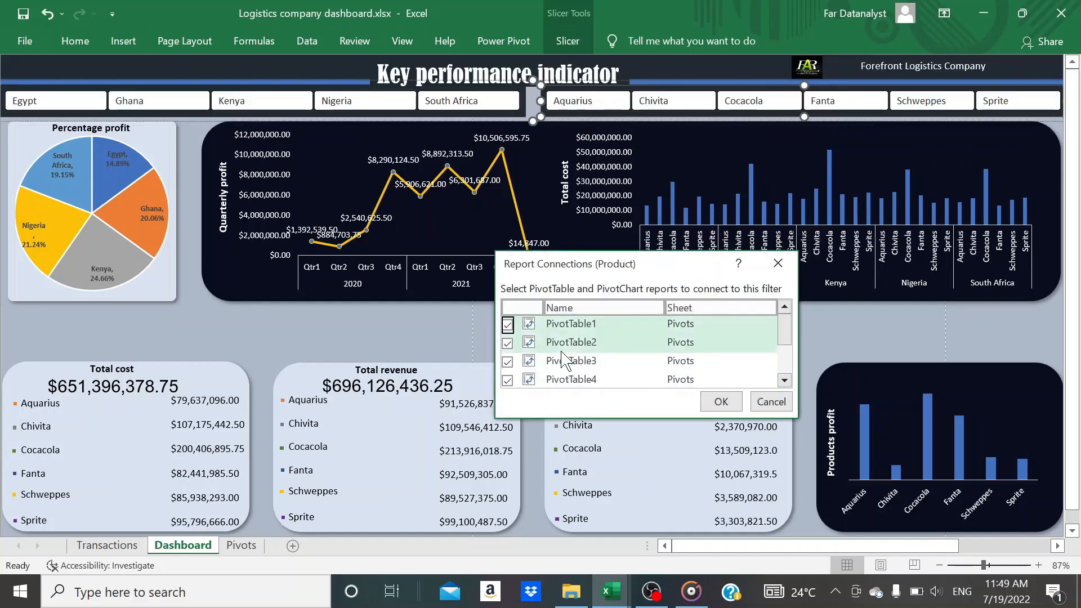
scroll(563, 360, down, 2)
scroll(563, 360, up, 2)
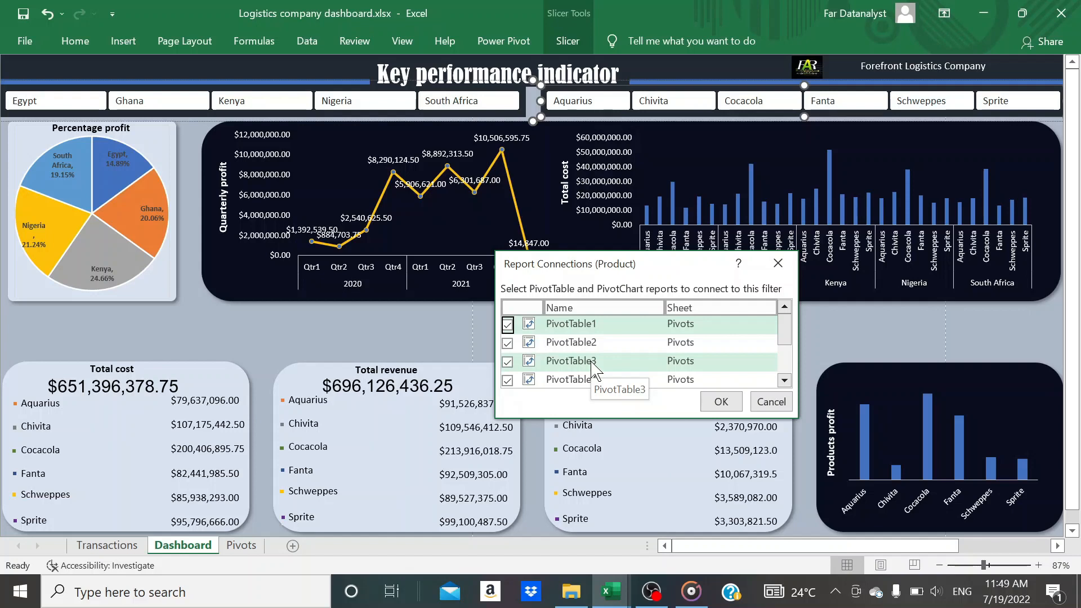
scroll(595, 369, down, 2)
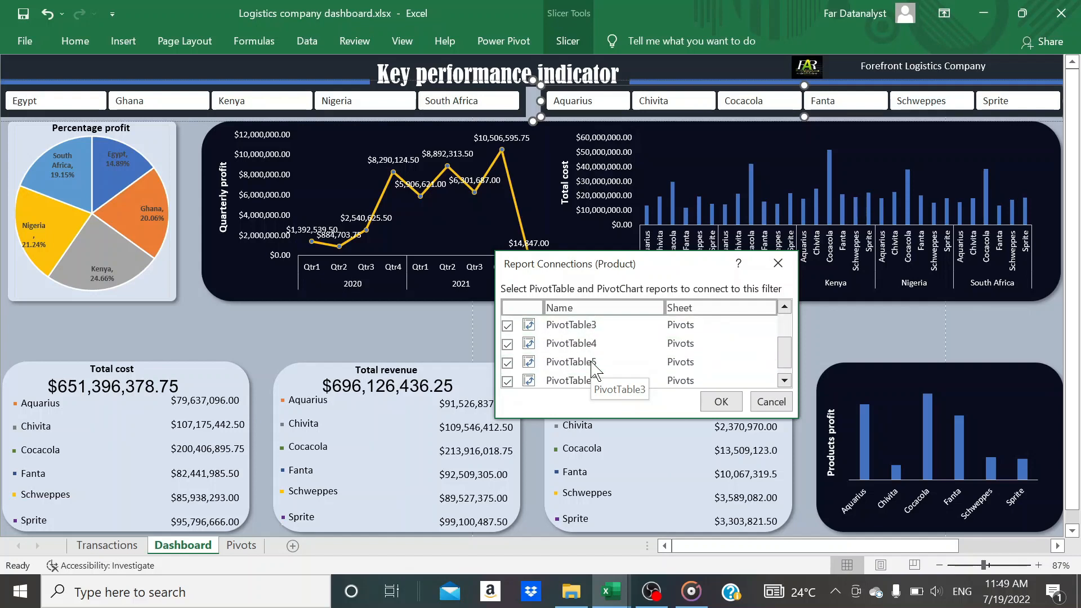
scroll(595, 370, up, 2)
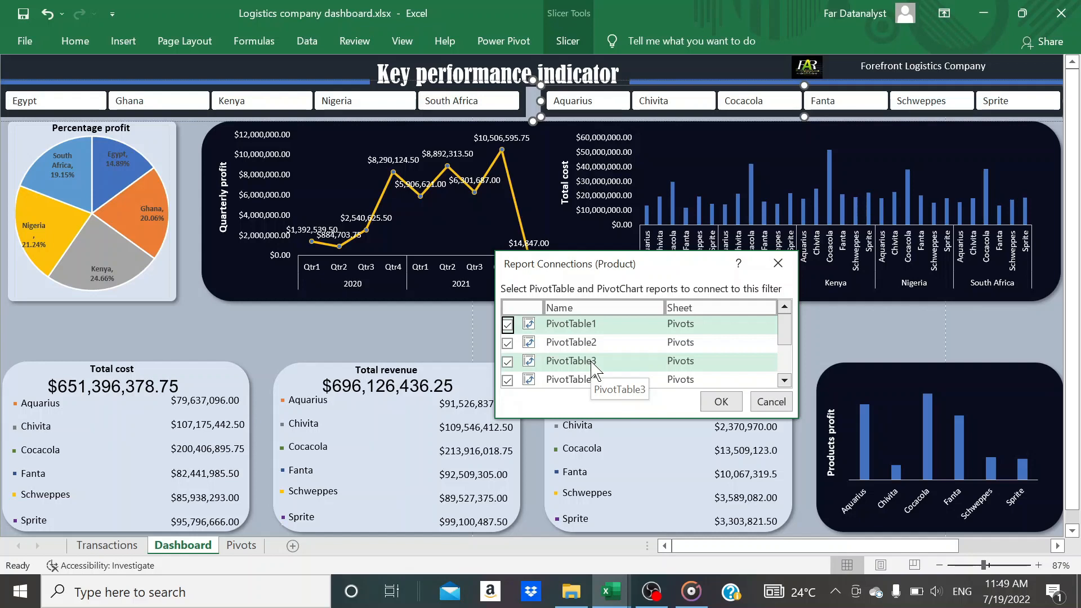
click(770, 401)
On the Pivots sheet, rename the PivotTable showing each country's profit share as "Percentage profit"
click(241, 545)
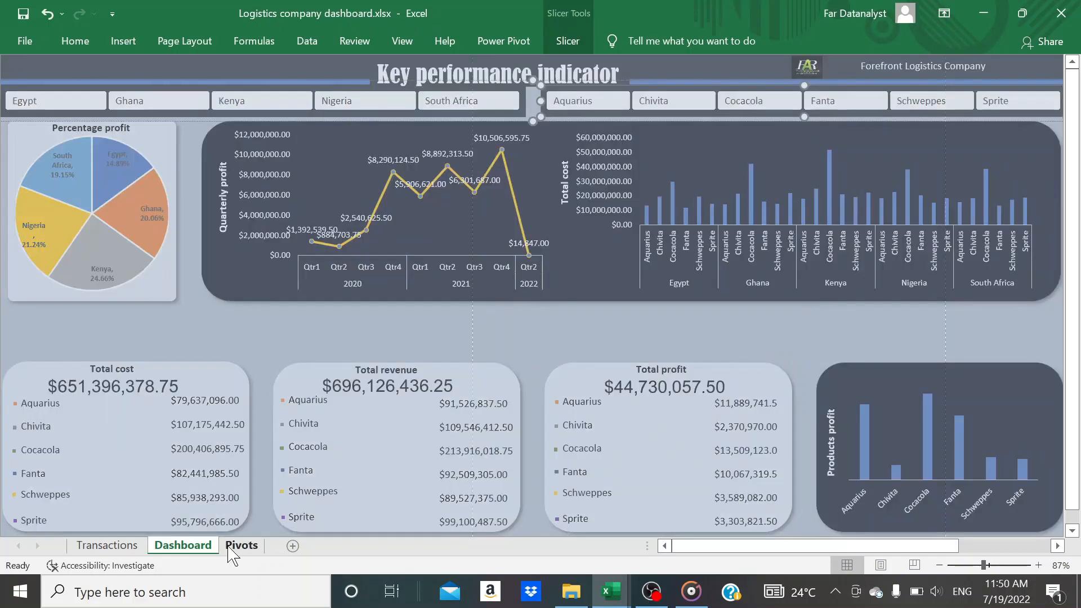
scroll(427, 206, left, 10)
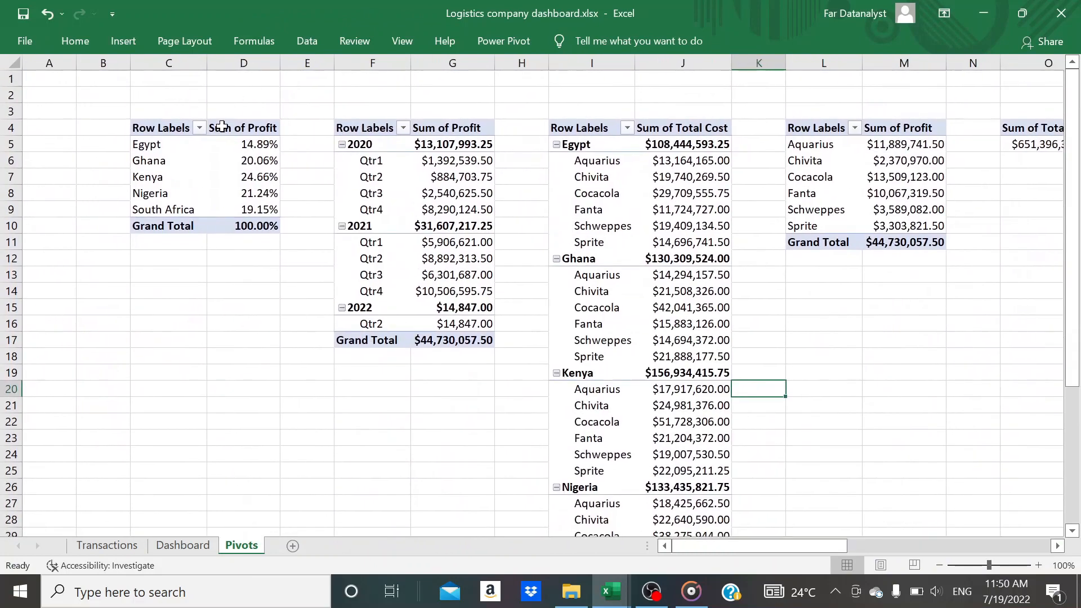
click(179, 128)
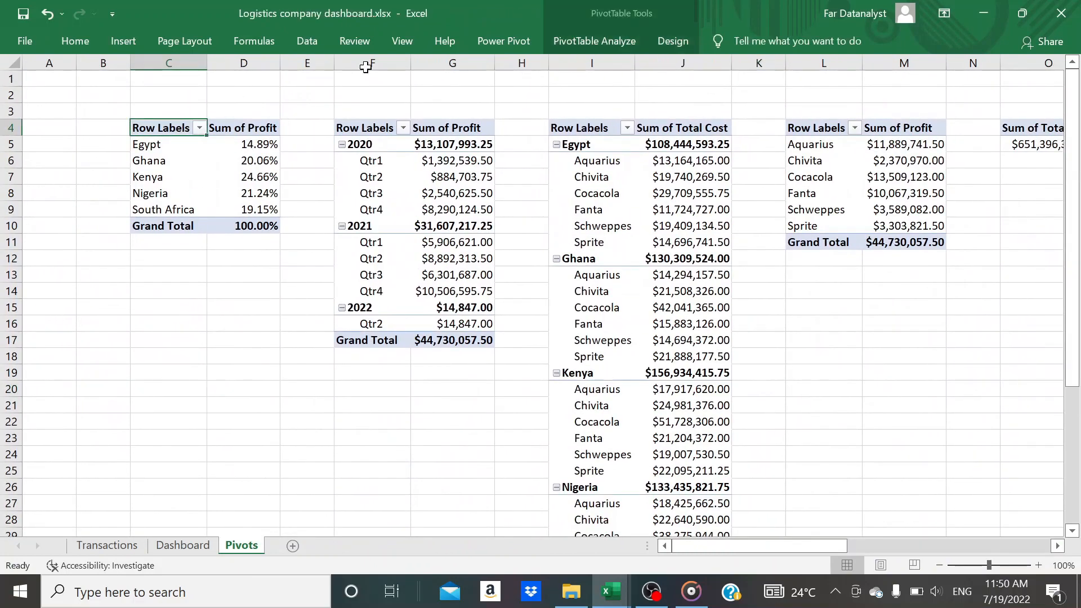
click(604, 43)
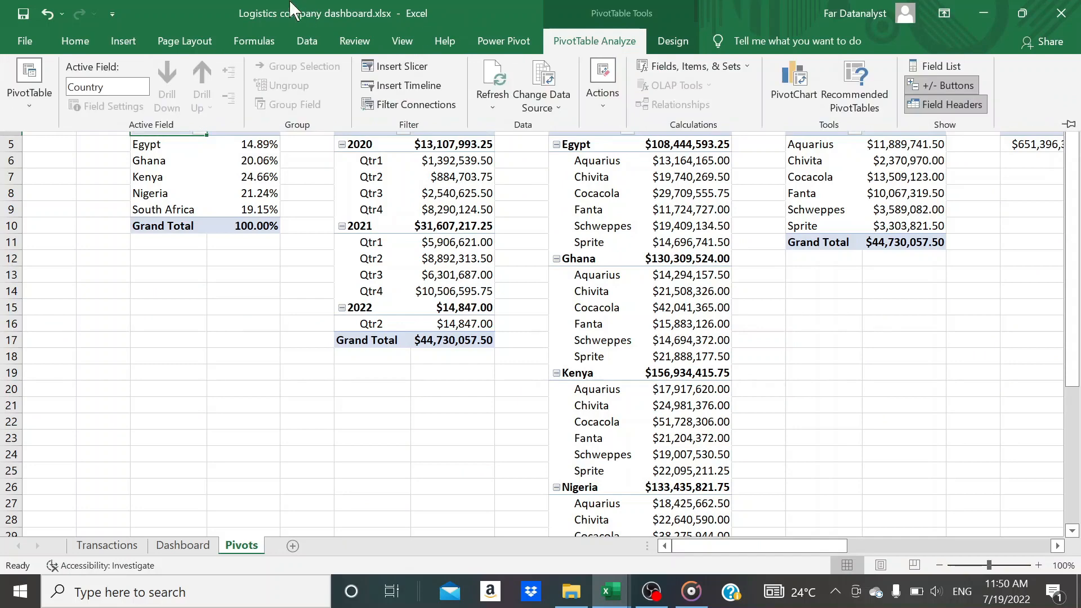
click(31, 90)
click(186, 211)
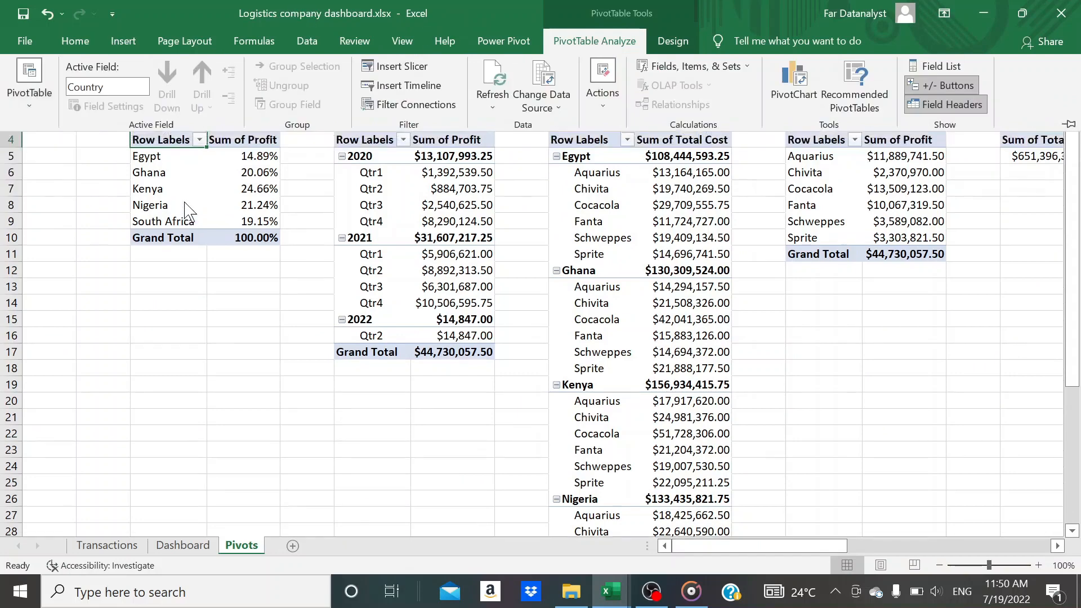
click(184, 201)
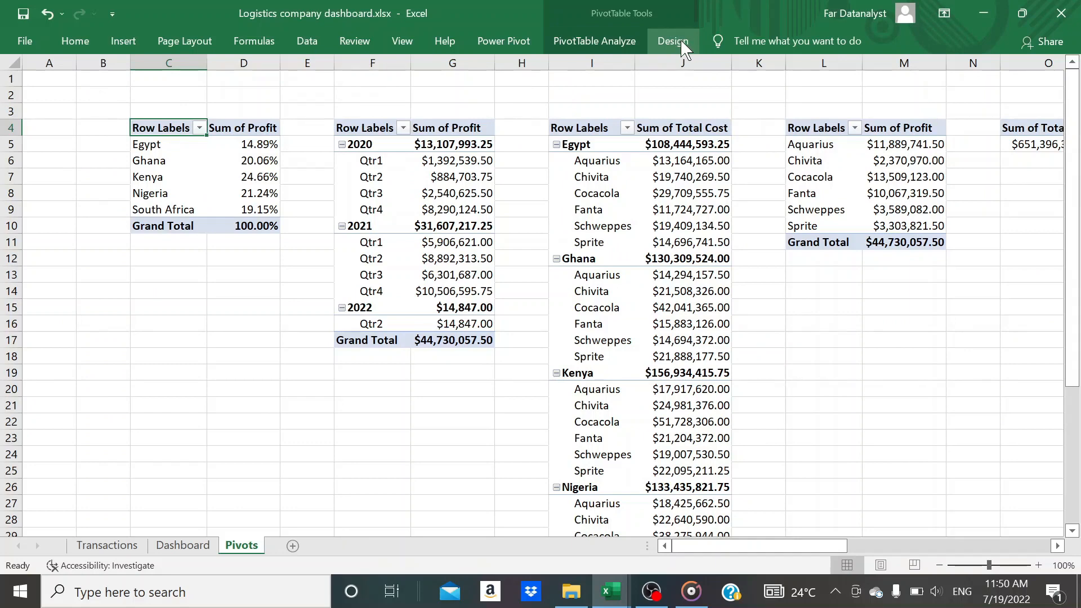
click(620, 44)
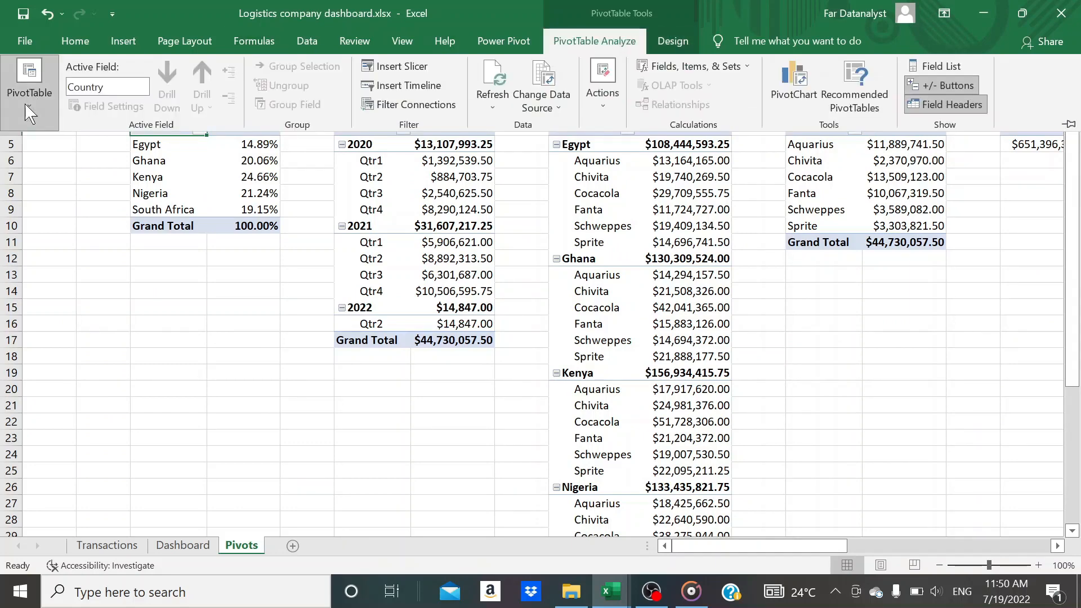
click(27, 105)
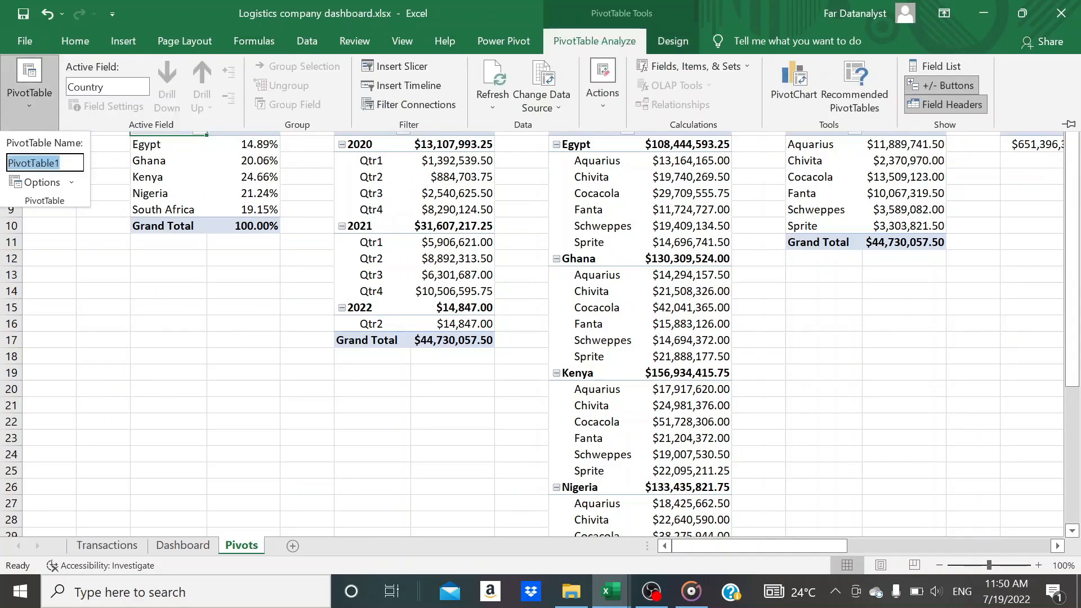
text(prof)
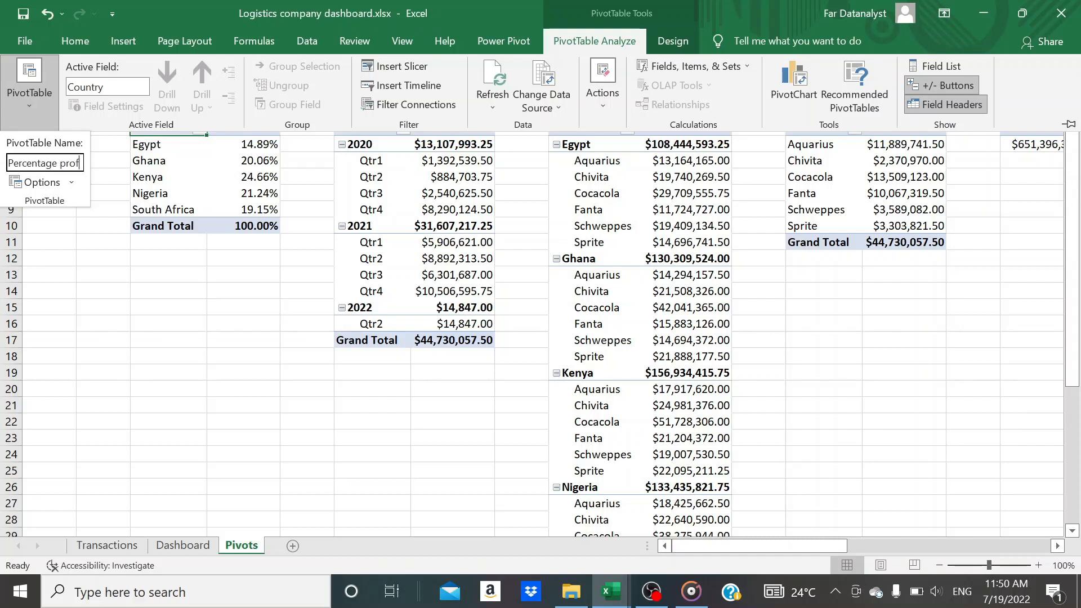
text(t)
key(Return)
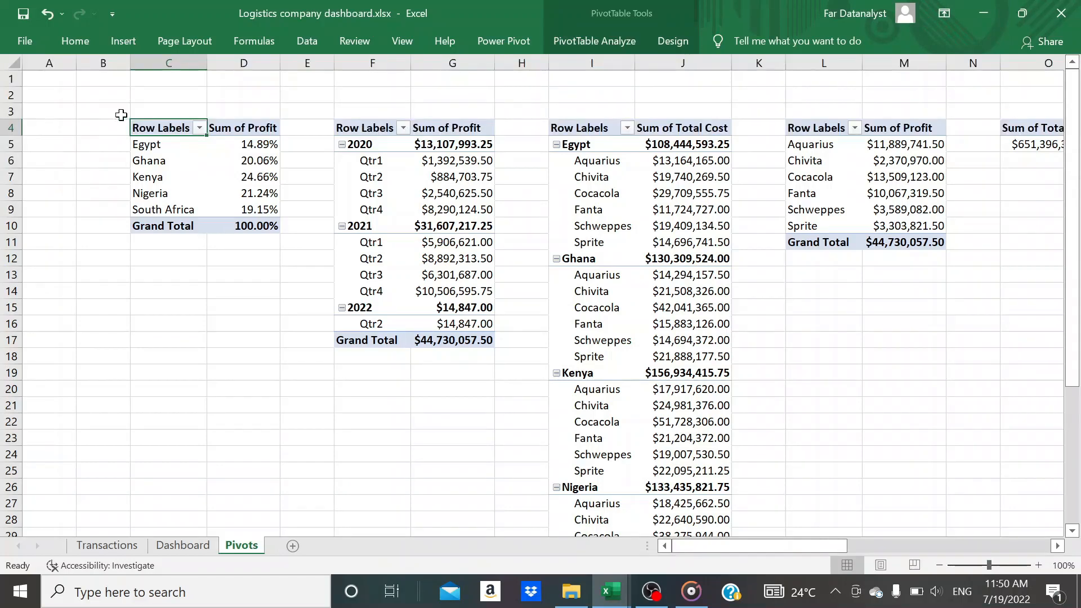
Rename the PivotTable summarising profit by year and quarter as "Quarterly profit"
click(451, 140)
click(594, 41)
click(29, 93)
text(Quarterly profi)
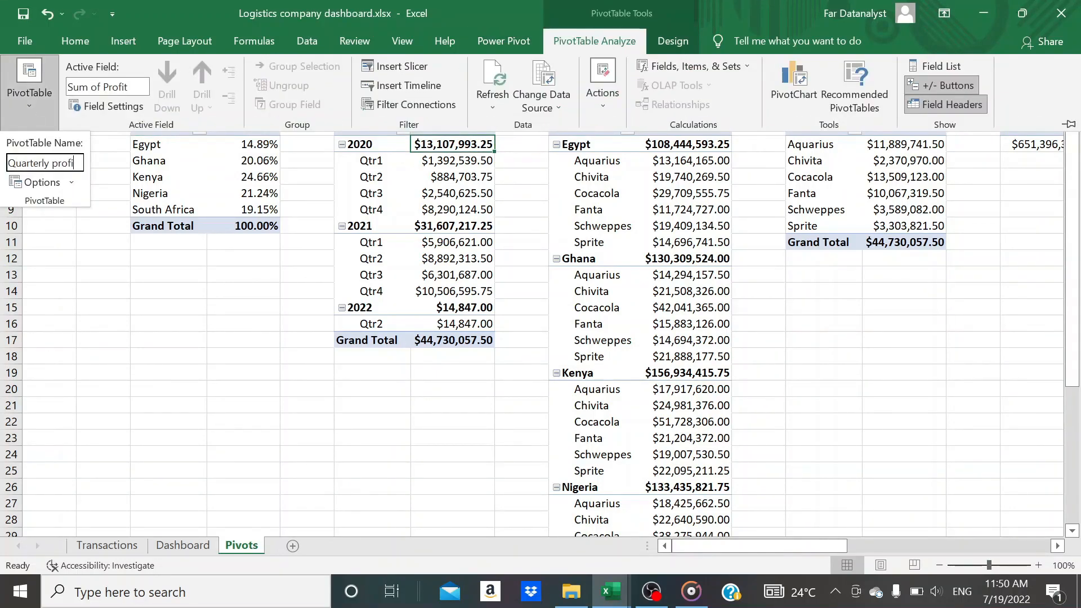
Rename the PivotTable showing total cost by country and product as "Total cost"
click(672, 161)
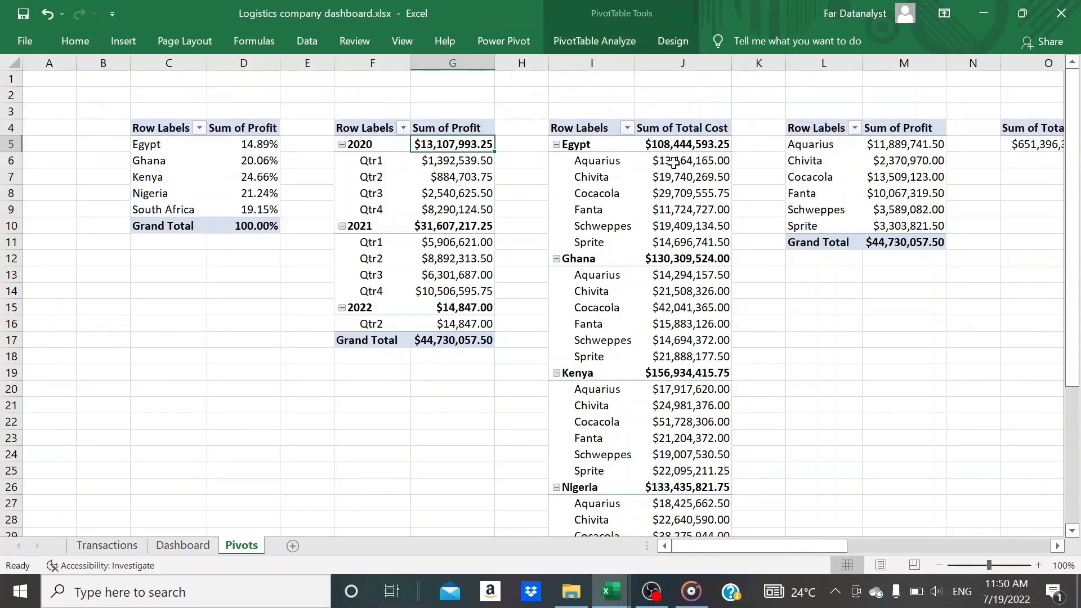
click(594, 41)
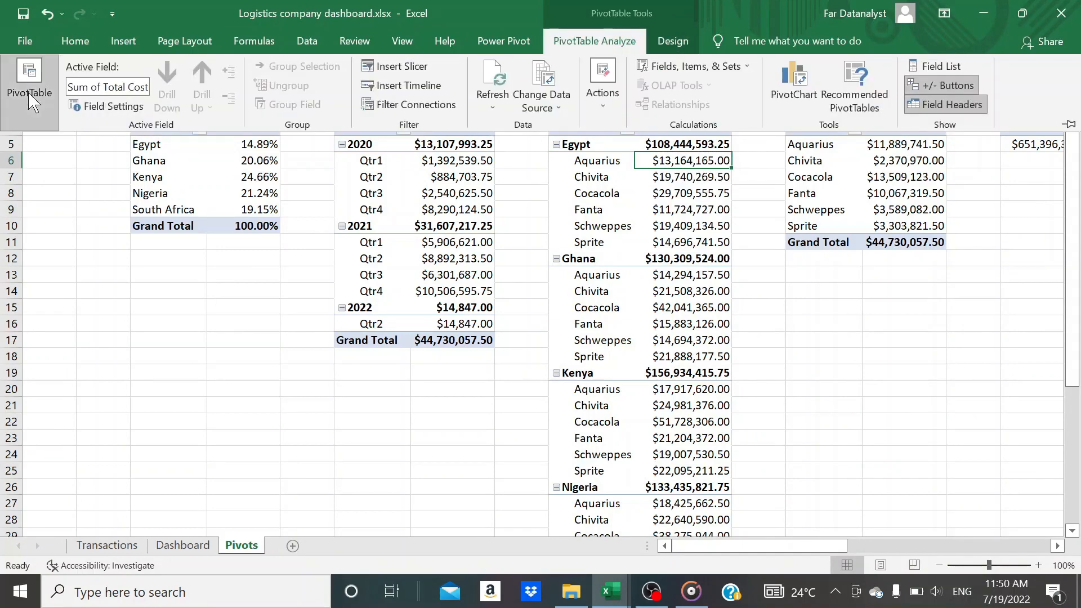
click(29, 85)
text(Total cos)
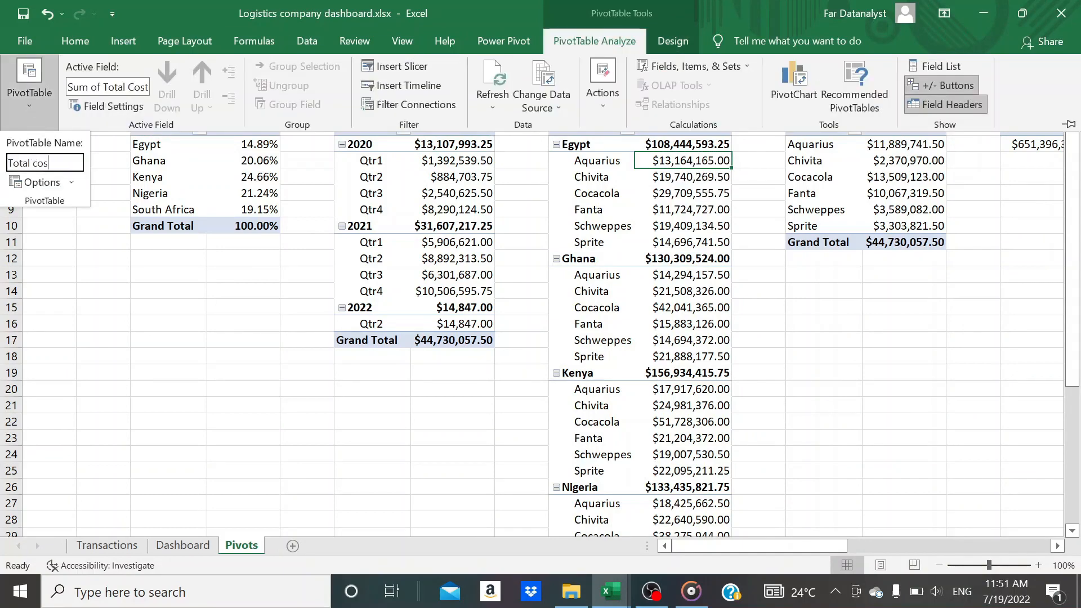
text(t)
key(Return)
Rename the product profit PivotTable in columns L and M as "Profit bar chart"
click(892, 148)
click(610, 43)
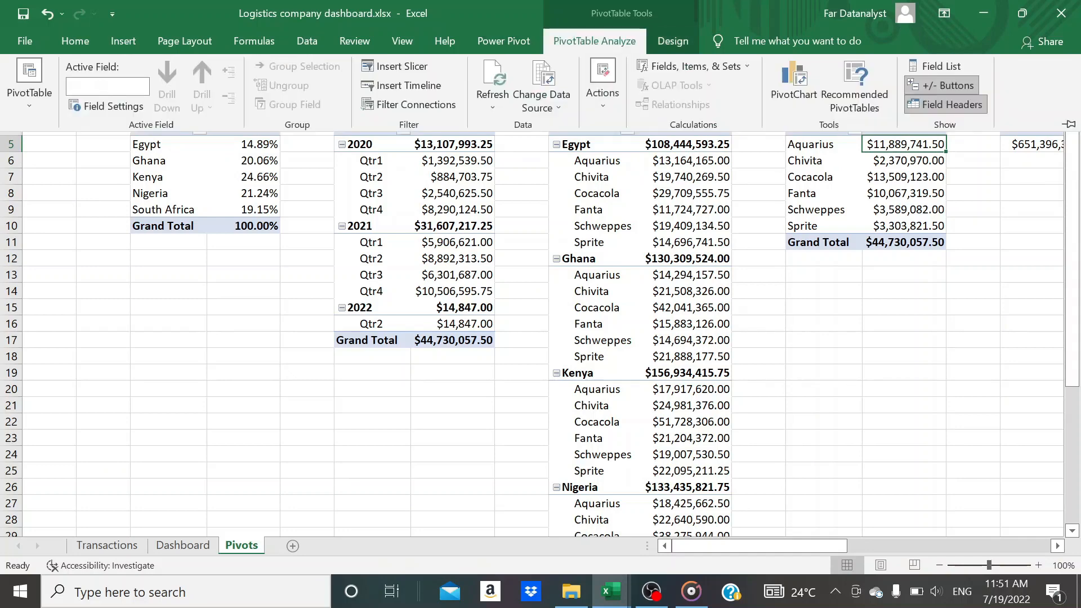
click(30, 84)
click(43, 163)
click(202, 239)
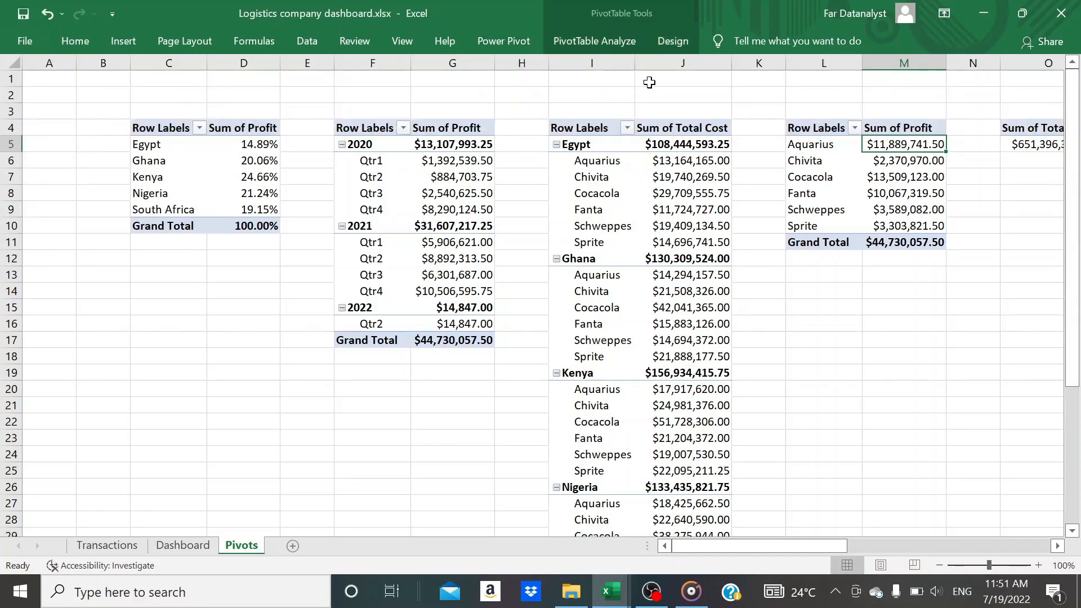
click(668, 45)
click(591, 48)
click(41, 108)
click(44, 162)
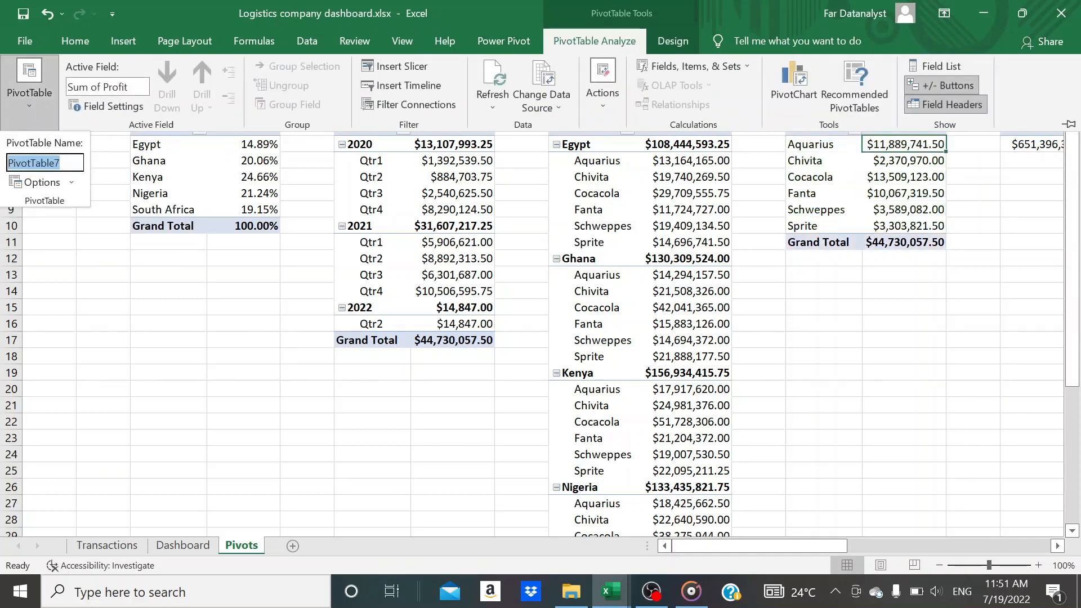
text(Profit bar chart)
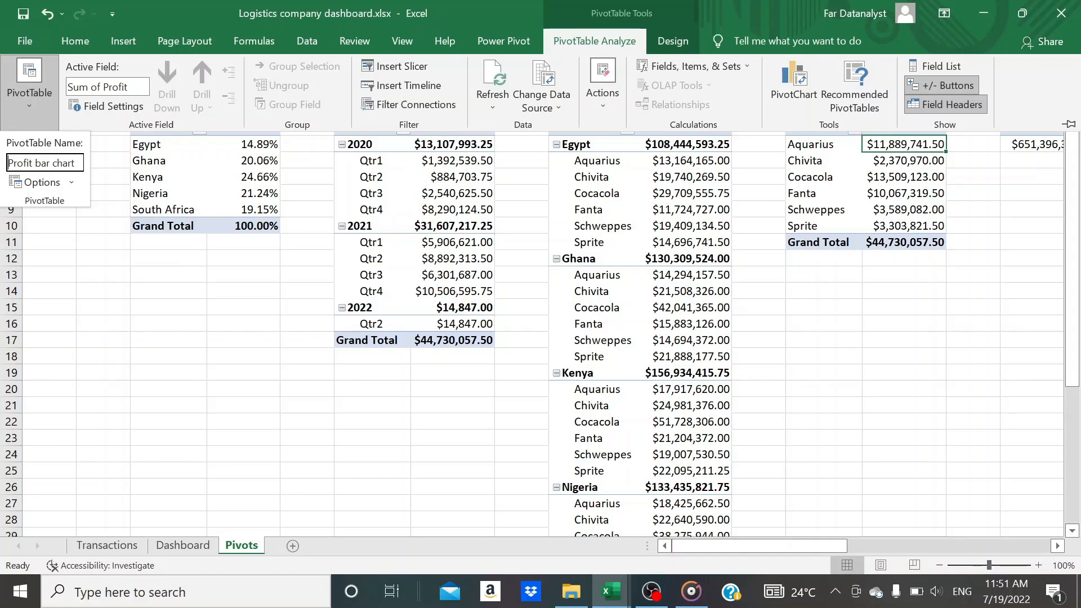
key(Return)
Rename the PivotTable holding the overall cost, revenue and profit sums as "Cost, Revenue & Profit"
scroll(316, 217, right, 3)
click(476, 128)
click(625, 45)
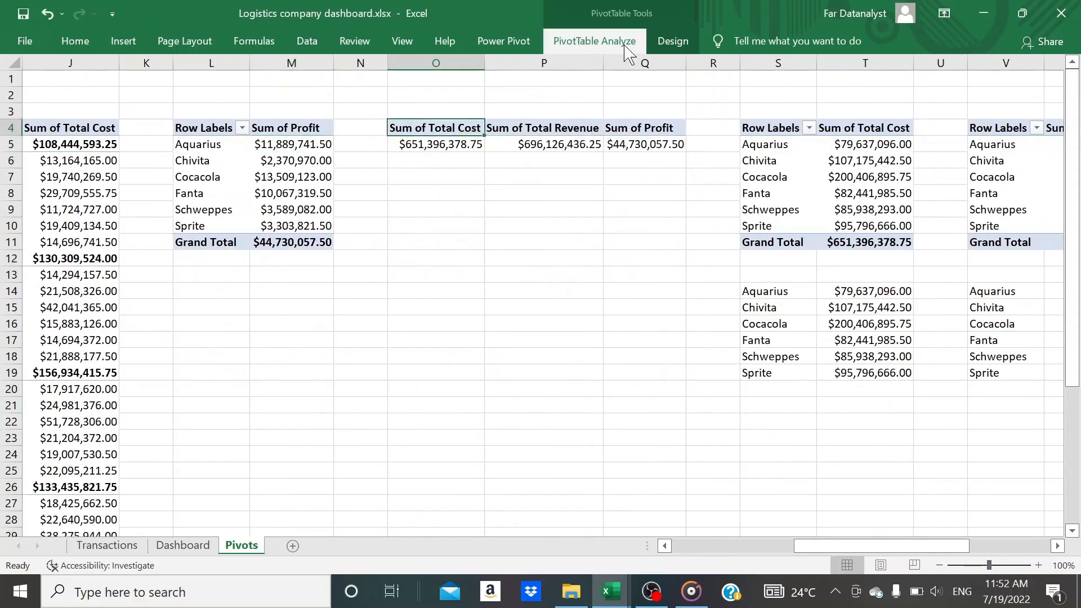
click(28, 117)
click(33, 162)
text(Cost)
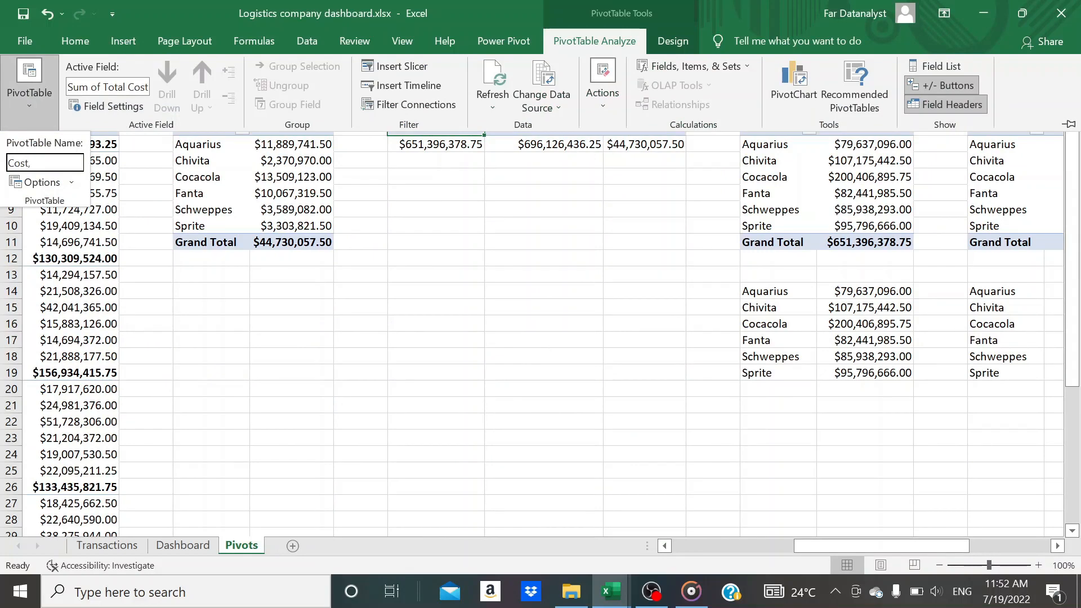
text(, Revenue & Profit)
key(Return)
Rename the PivotTable of total cost per product in columns S and T as "Breakdown 1"
click(788, 128)
scroll(718, 155, right, 3)
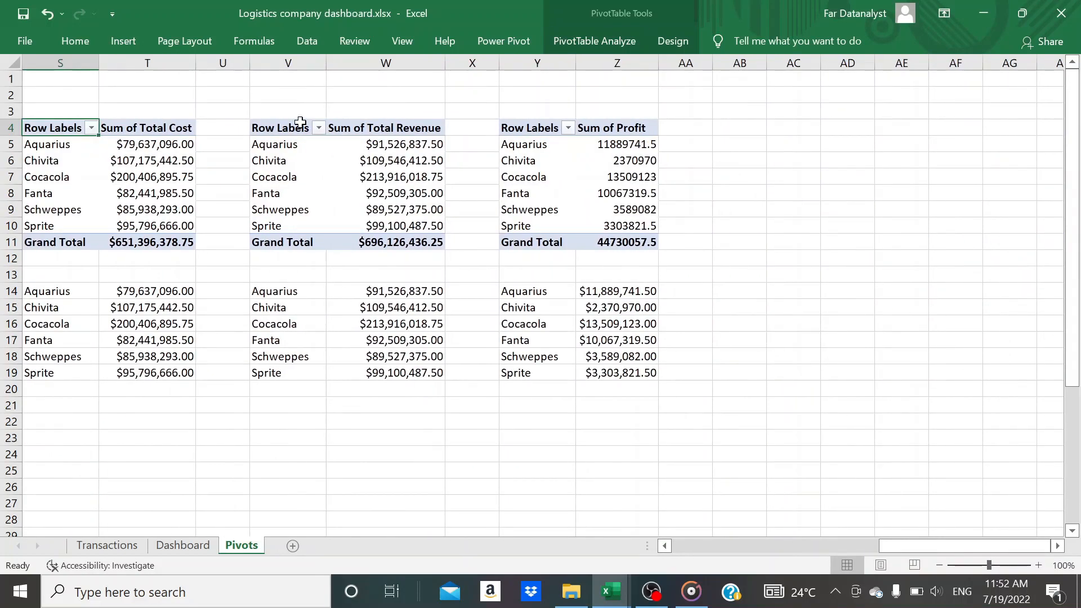
click(146, 131)
click(594, 41)
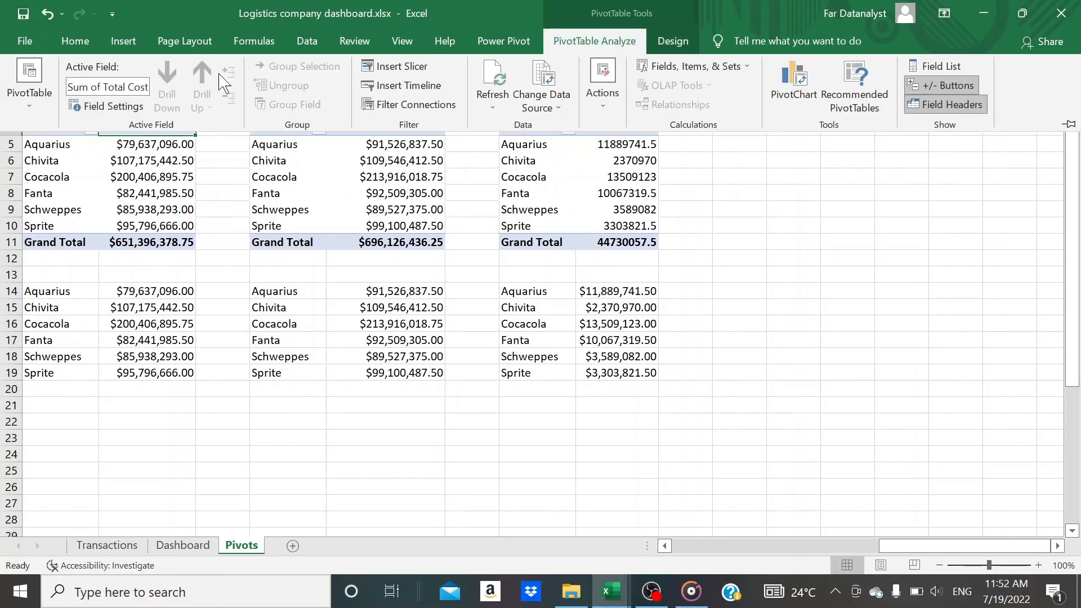
click(29, 84)
click(34, 162)
text(Total)
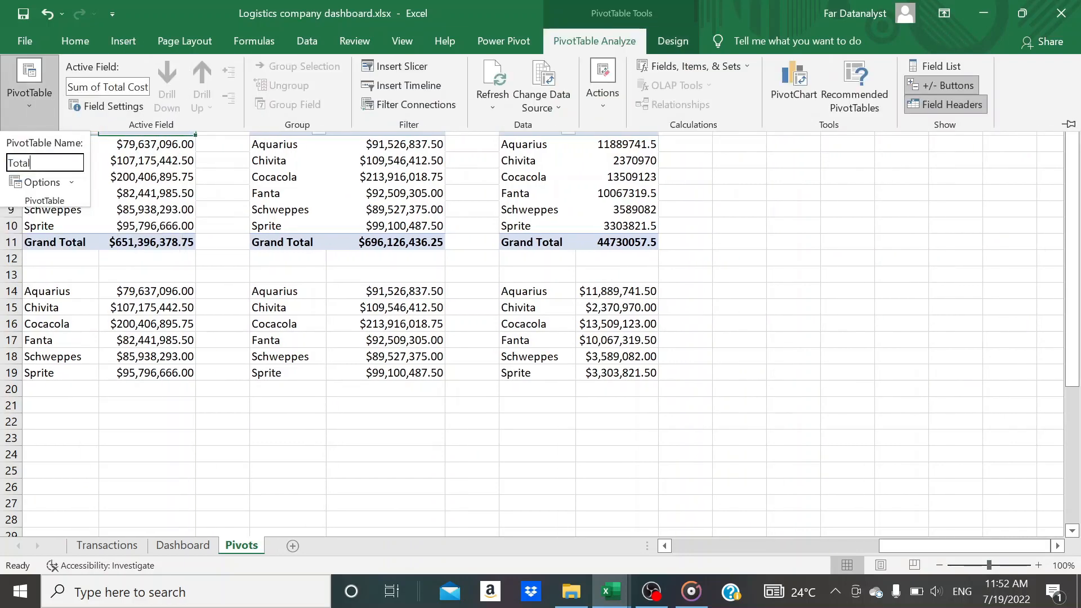
key(BackSpace)
key(BackSpace)
key(BackSpace)
key(BackSpace)
key(BackSpace)
key(BackSpace)
key(BackSpace)
key(BackSpace)
key(BackSpace)
key(BackSpace)
key(Return)
Rename the PivotTable of total revenue per product as "Breakdown 2"
click(366, 129)
click(594, 41)
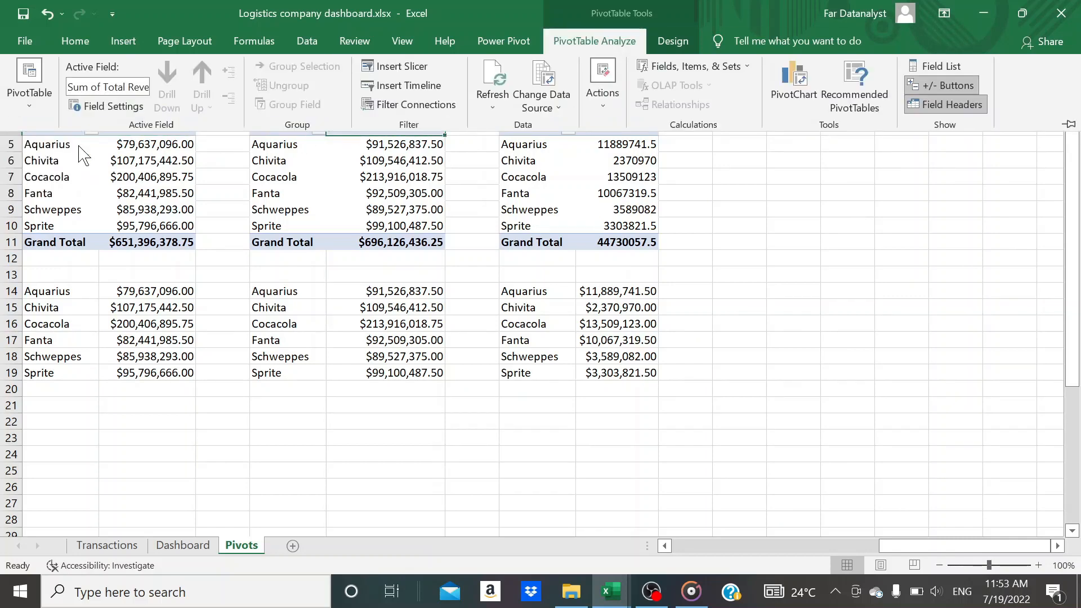
click(34, 100)
click(34, 100)
text(Breakdonw 2)
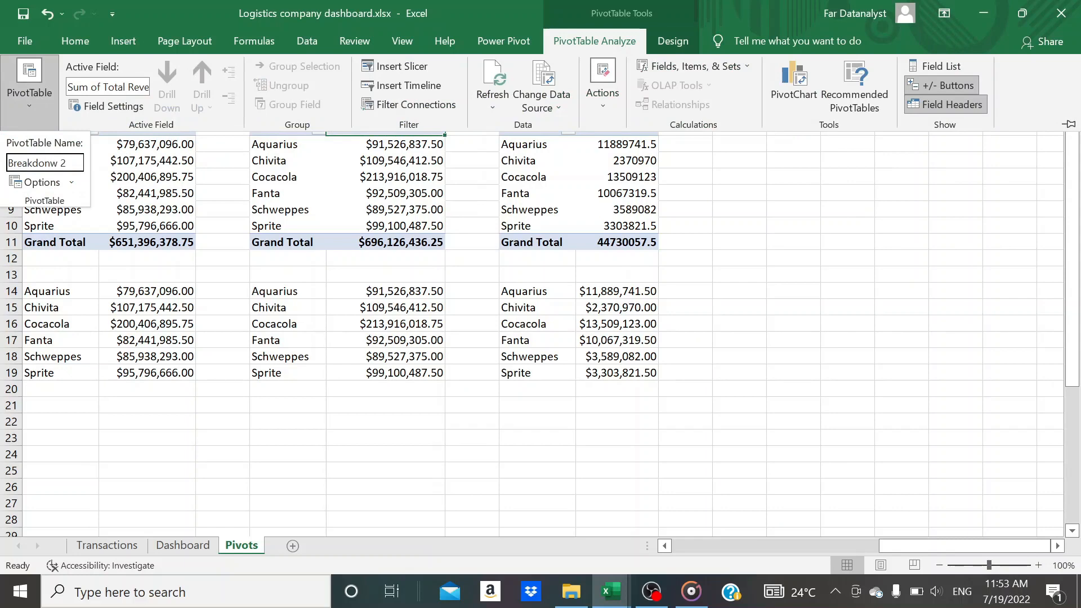
key(Return)
Rename the PivotTable of profit per product in columns Y and Z as "Breakdown 3"
click(515, 130)
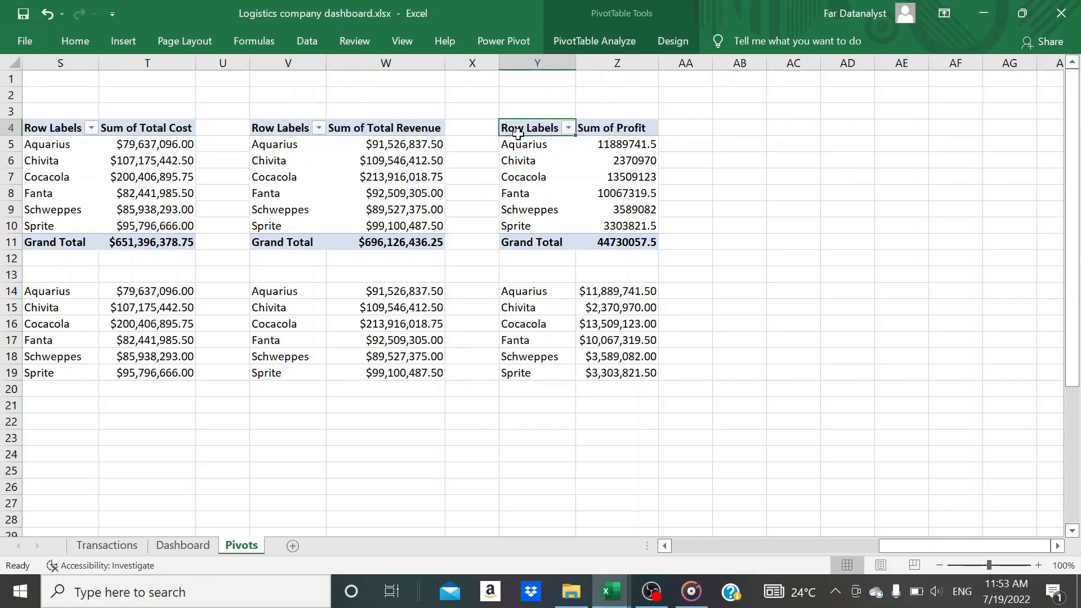
click(595, 41)
click(29, 97)
click(45, 163)
text(Breakdown)
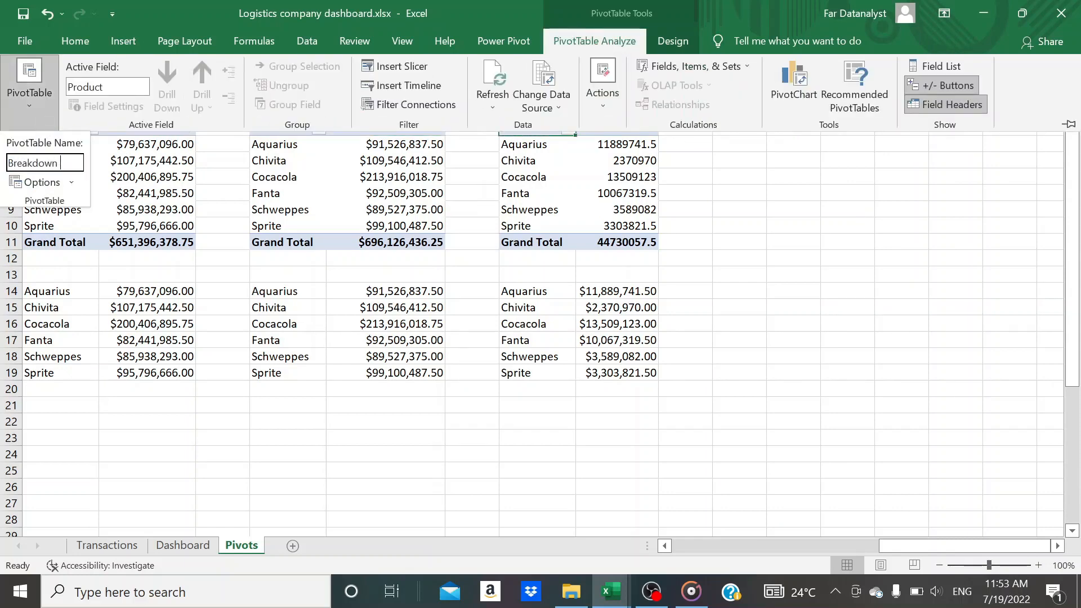
key(Return)
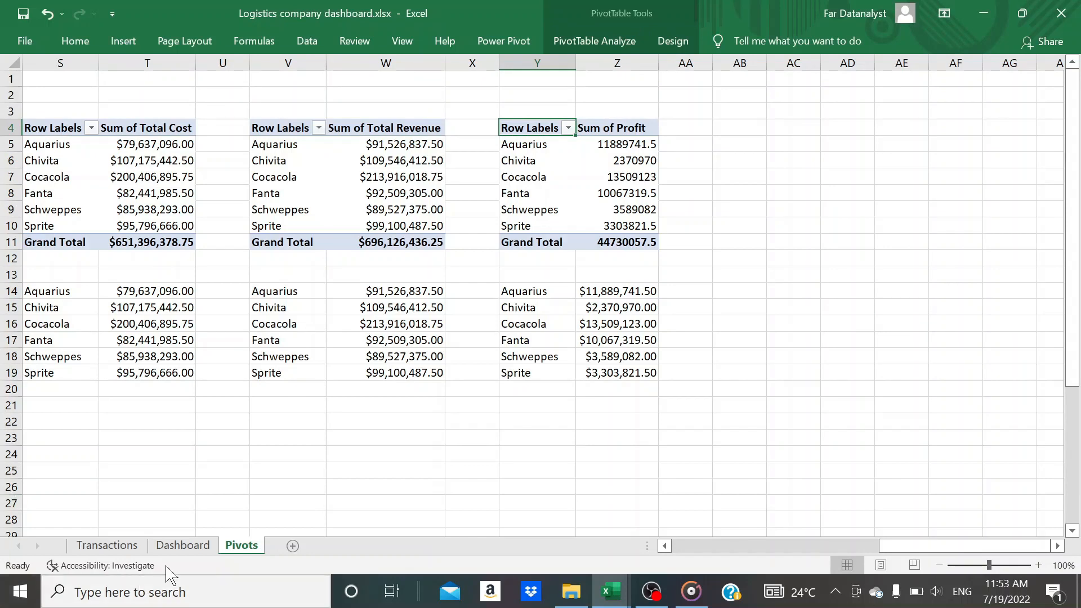
Return to the Dashboard sheet and examine the renamed PivotTables in the Product slicer's report connections
click(183, 545)
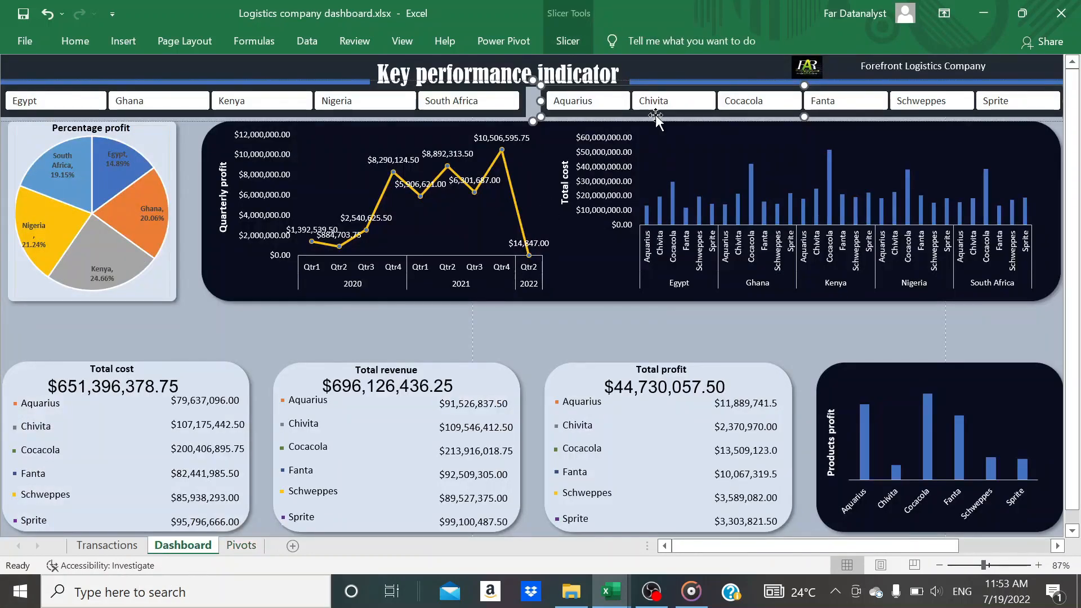
click(574, 47)
click(121, 108)
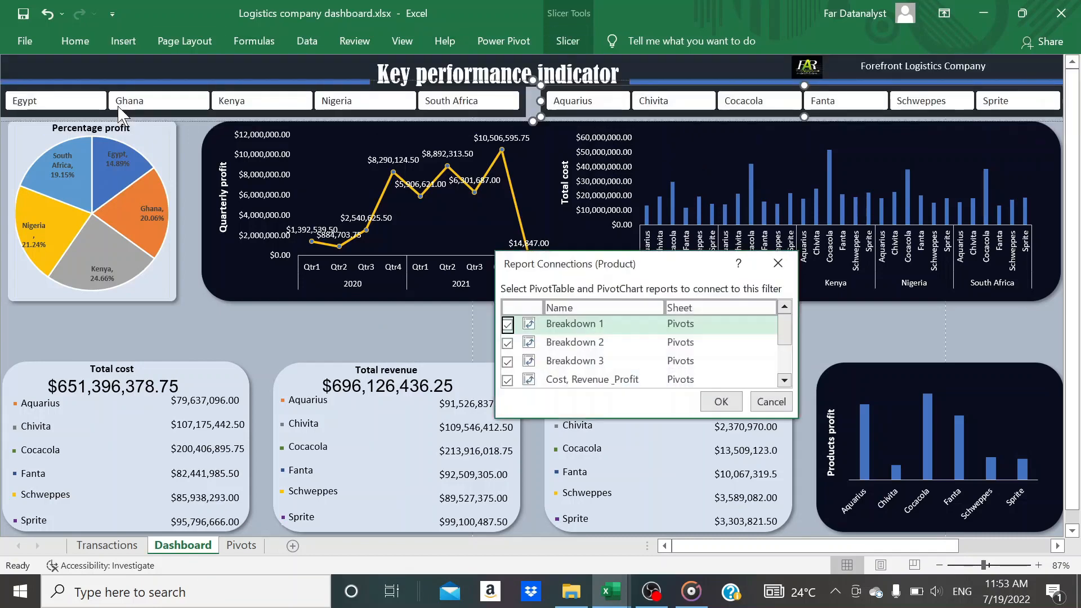
scroll(613, 349, down, 3)
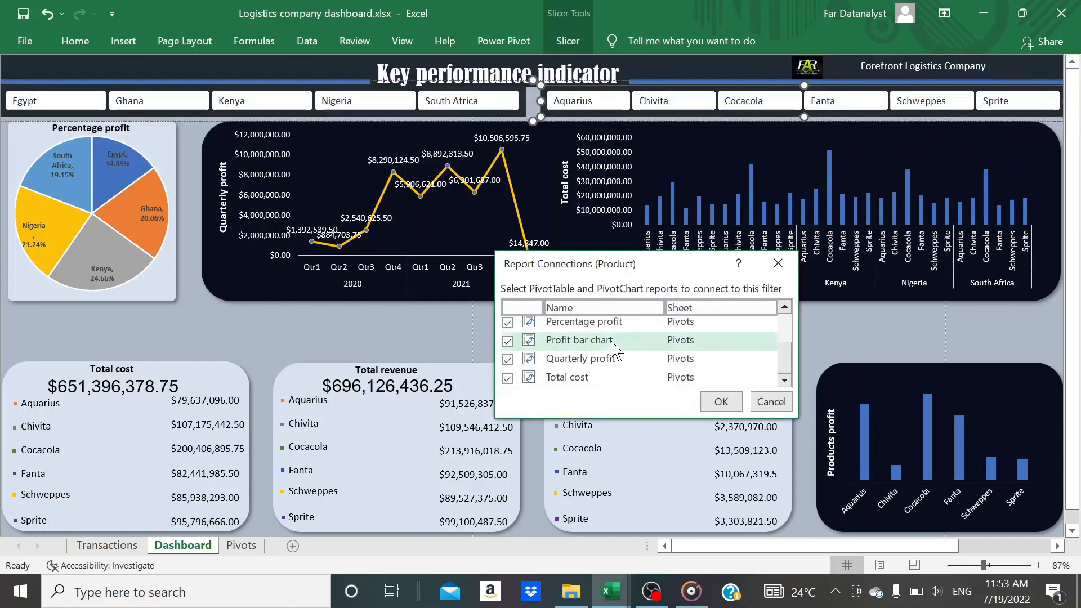
scroll(613, 348, up, 3)
scroll(614, 349, down, 3)
scroll(614, 349, up, 3)
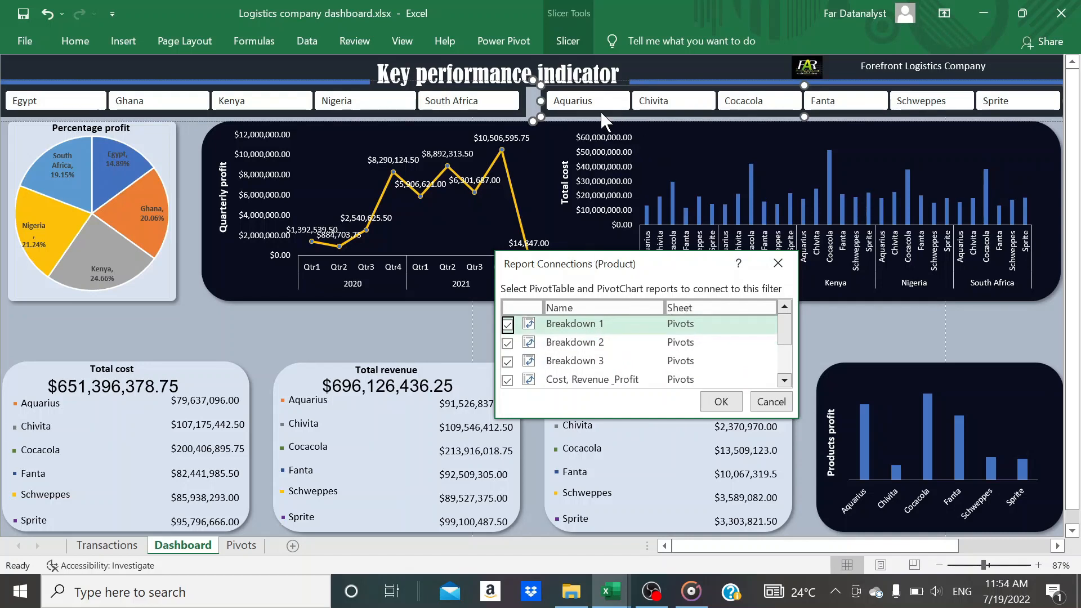
Disconnect the Product slicer from all of the PivotTables in its report connections
click(507, 325)
scroll(541, 348, down, 2)
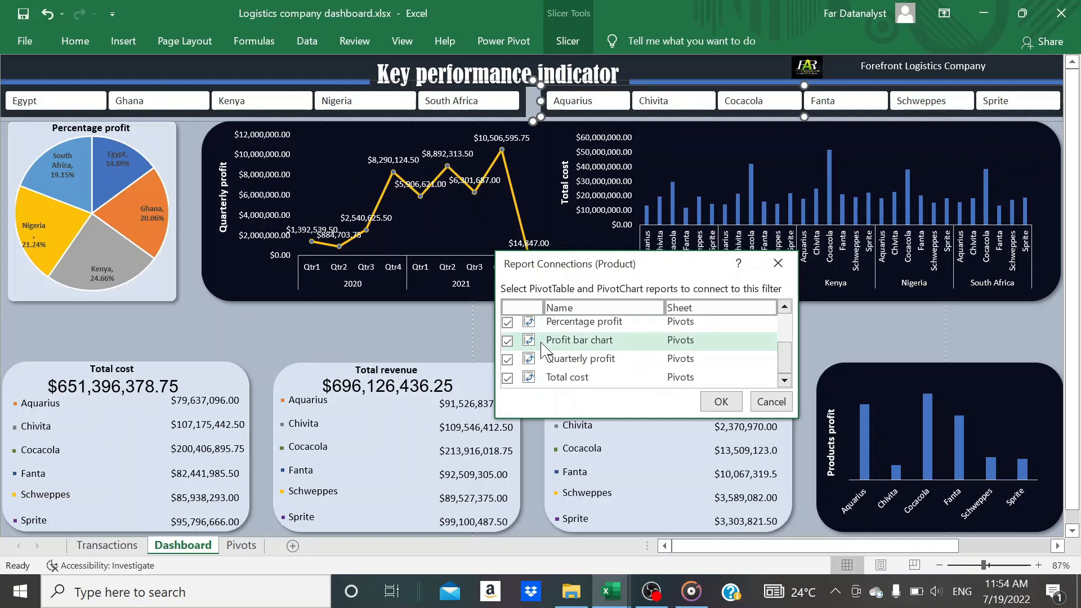
scroll(541, 348, up, 2)
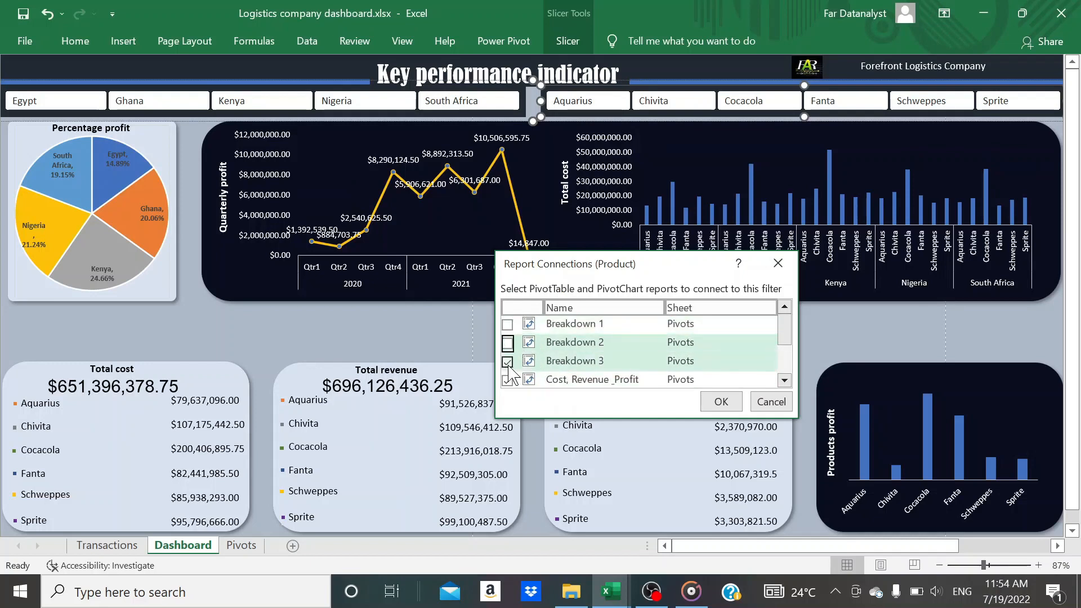
click(508, 361)
scroll(510, 352, down, 2)
click(508, 339)
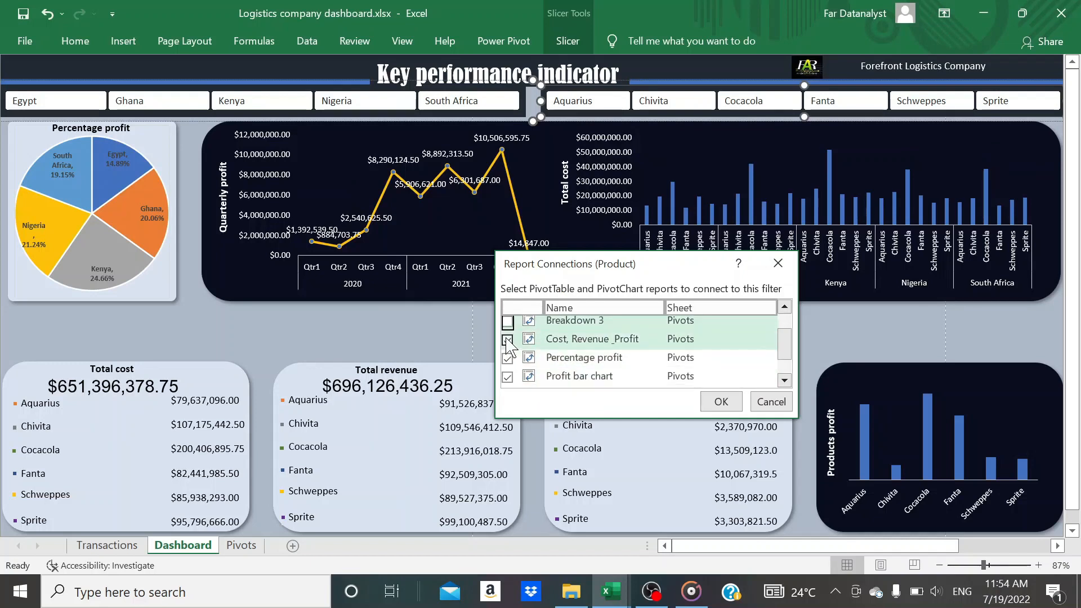
click(507, 358)
click(507, 375)
scroll(510, 377, down, 2)
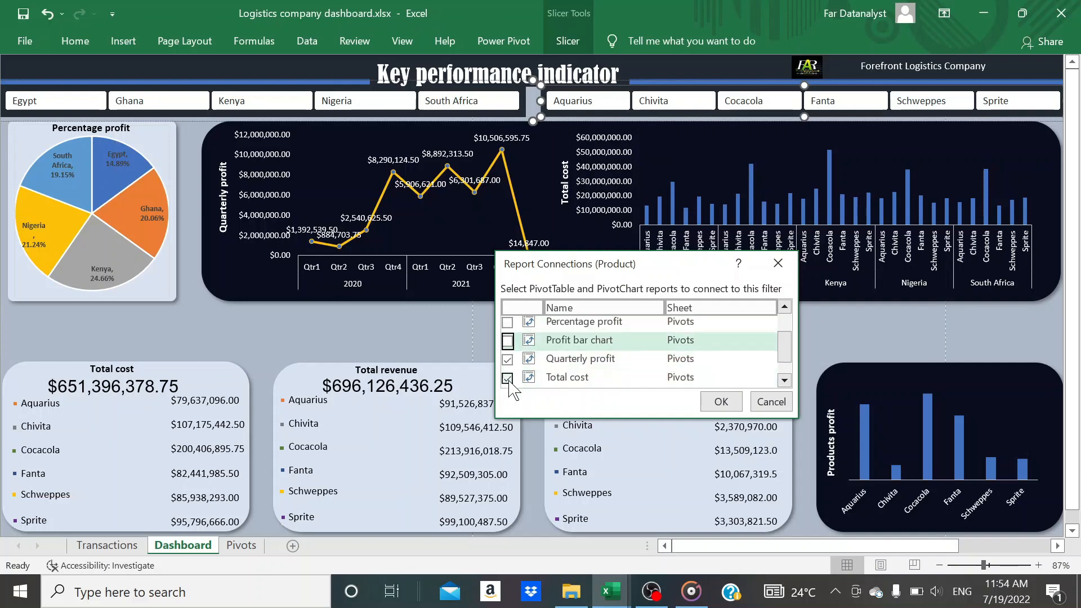
click(507, 359)
click(507, 377)
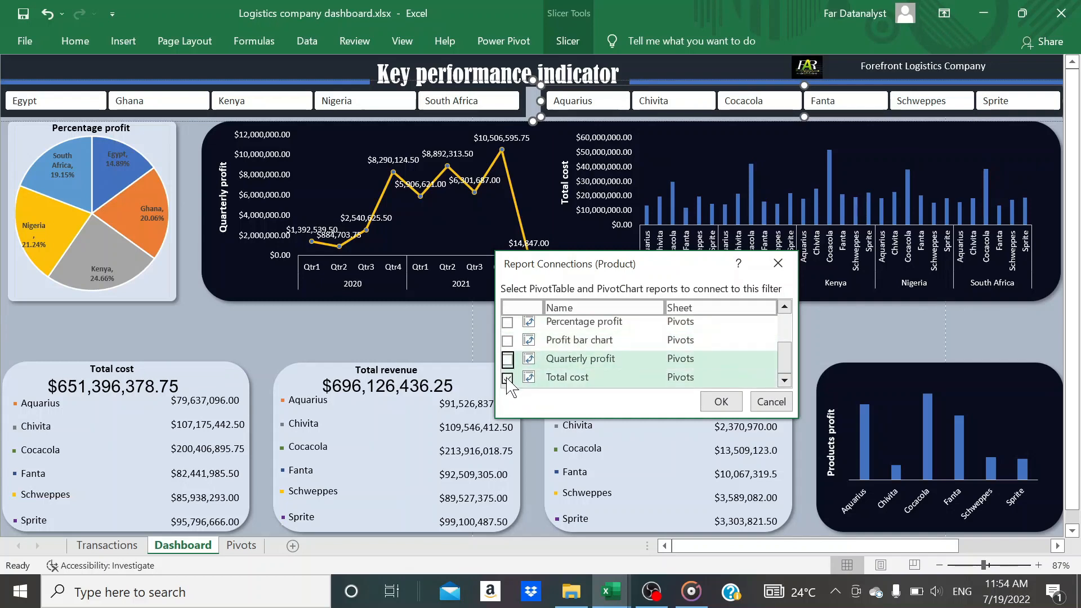
Connect the Product slicer to only the Percentage profit and Quarterly profit PivotTables
click(507, 324)
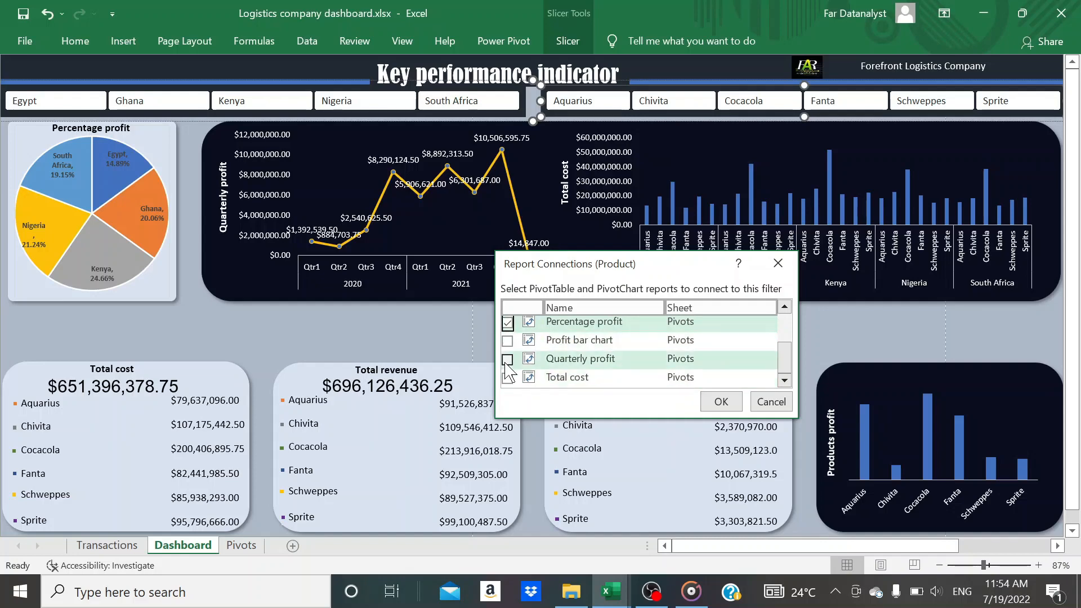
click(507, 359)
click(721, 401)
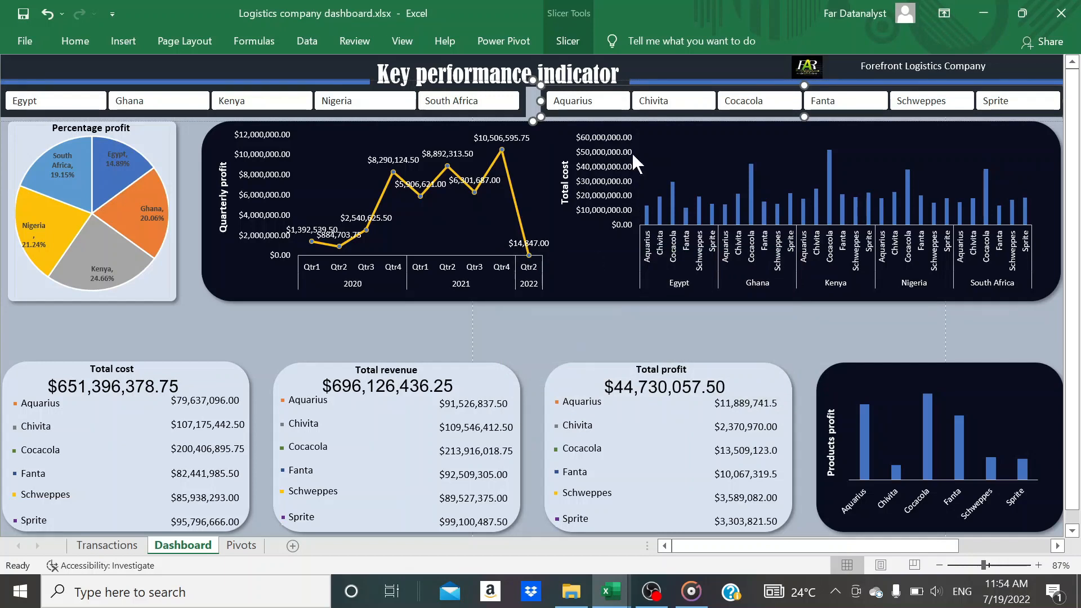
Test the Product slicer by filtering on Chivita, Cocacola, Fanta, Schweppes, Sprite and Aquarius one at a time
click(658, 100)
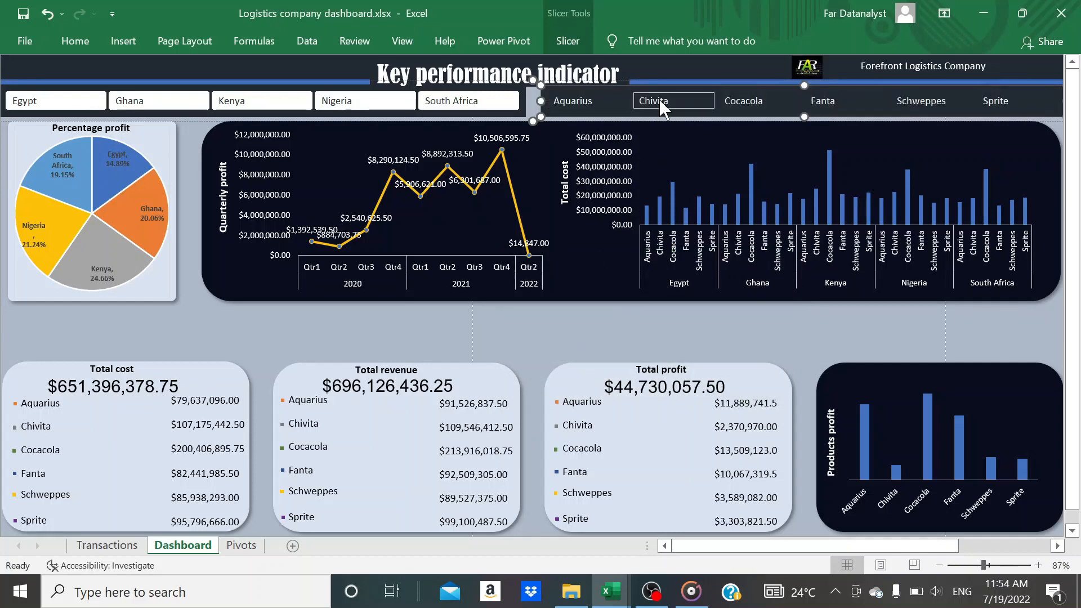
click(757, 100)
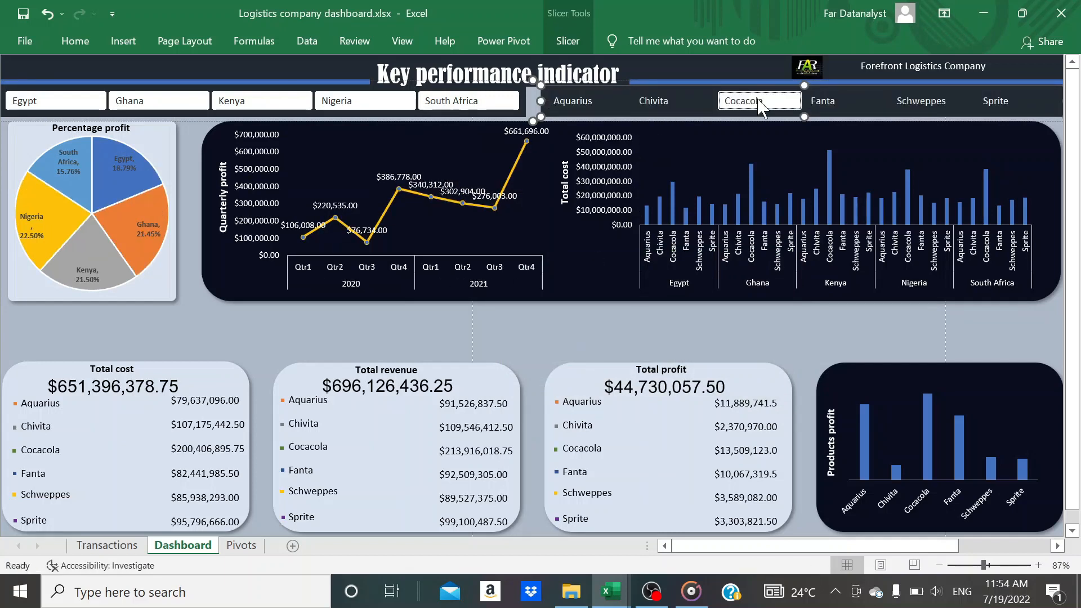
click(848, 99)
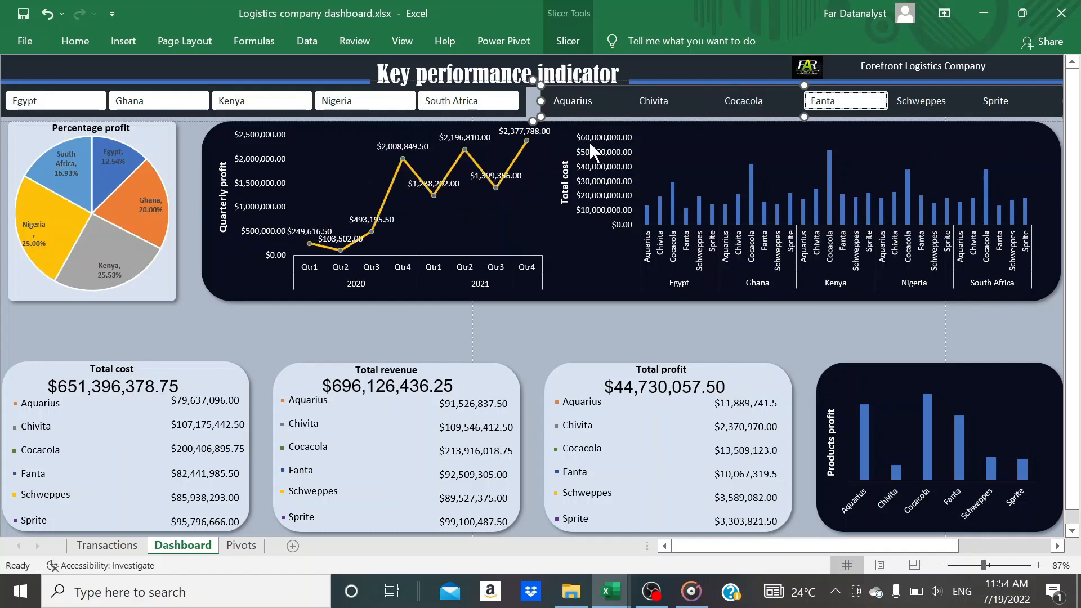
click(938, 100)
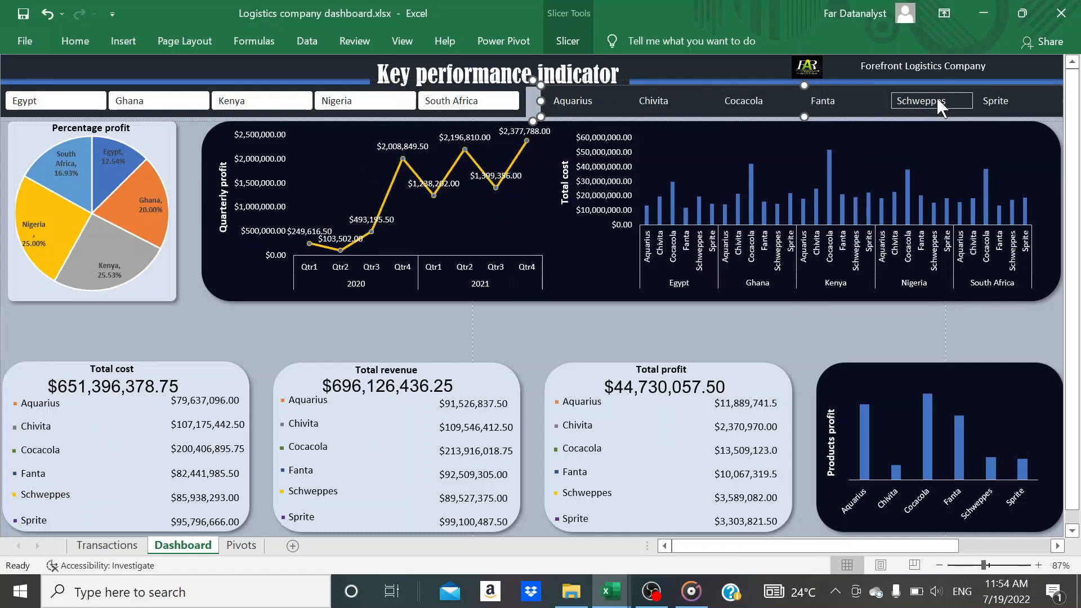
click(993, 100)
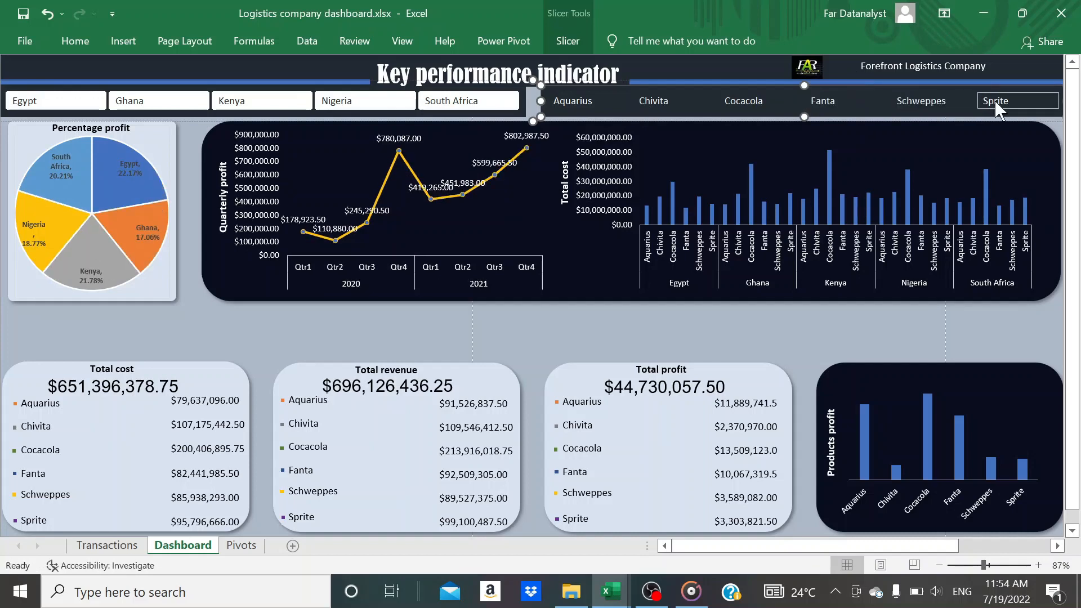
click(932, 103)
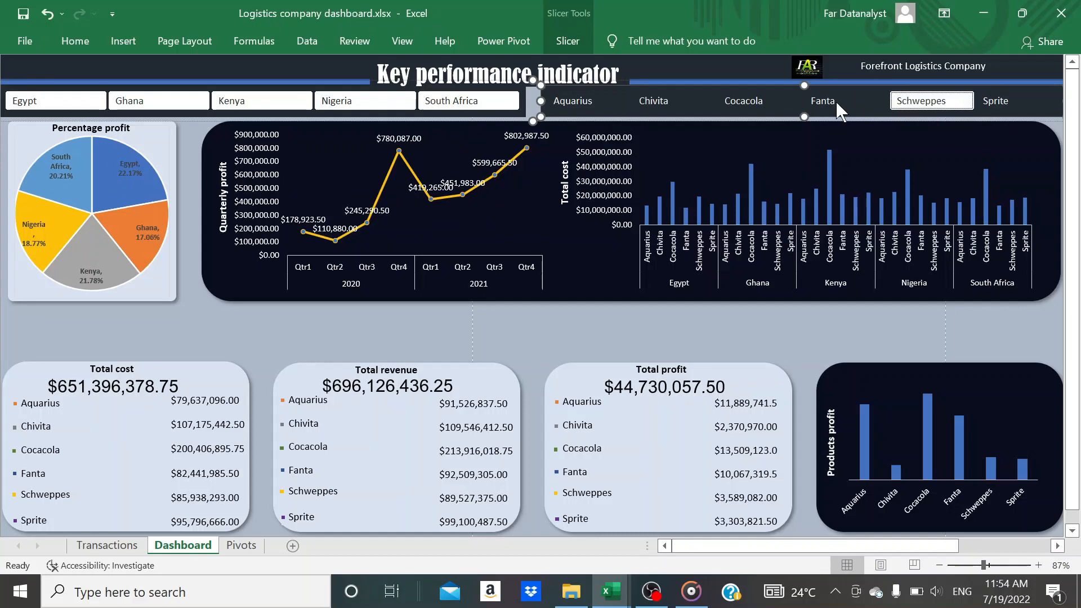
click(580, 102)
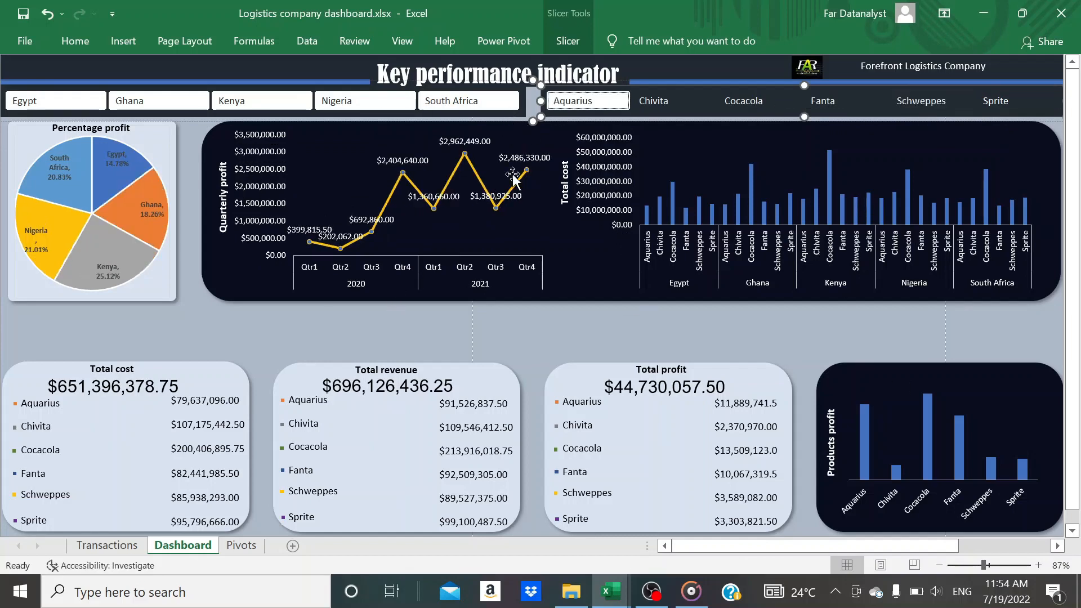
Disconnect the Percentage profit and Quarterly profit PivotTables from the Country slicer, keeping its other report connections
click(493, 113)
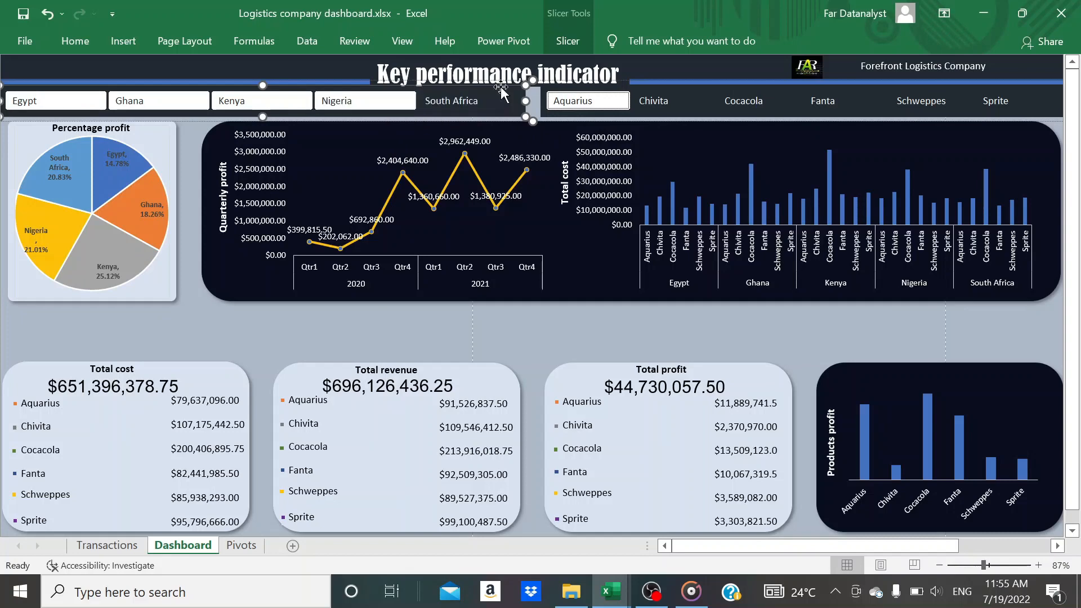
click(566, 43)
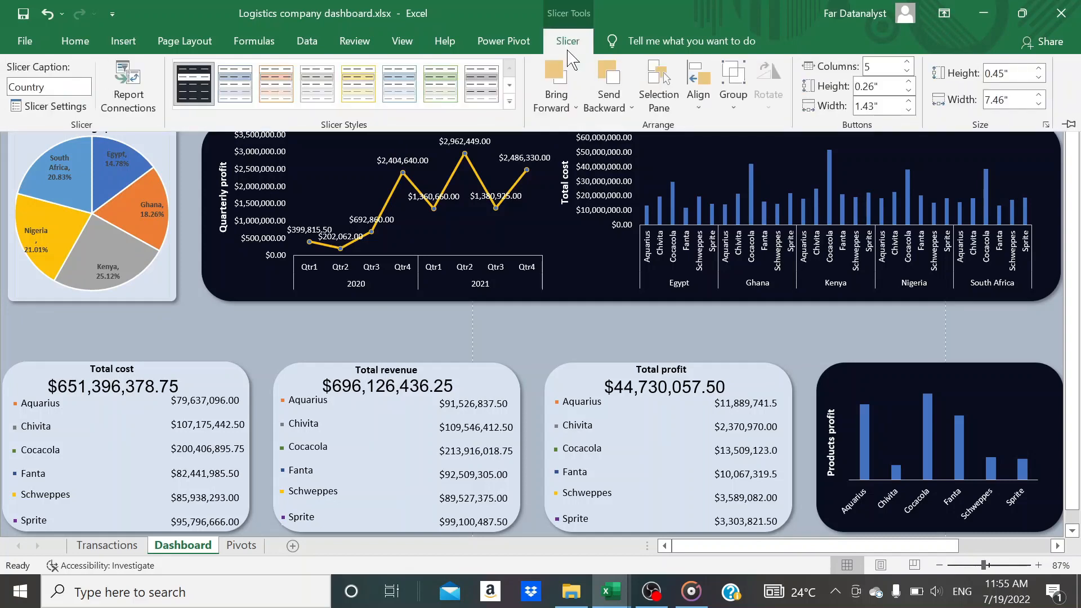
click(150, 119)
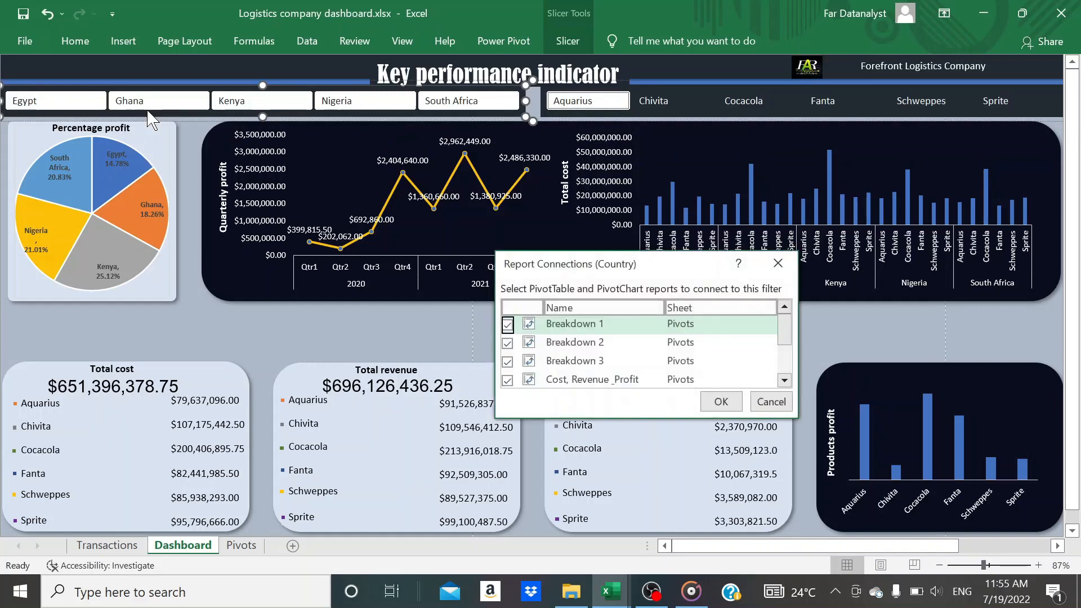
scroll(563, 349, down, 2)
scroll(563, 351, up, 3)
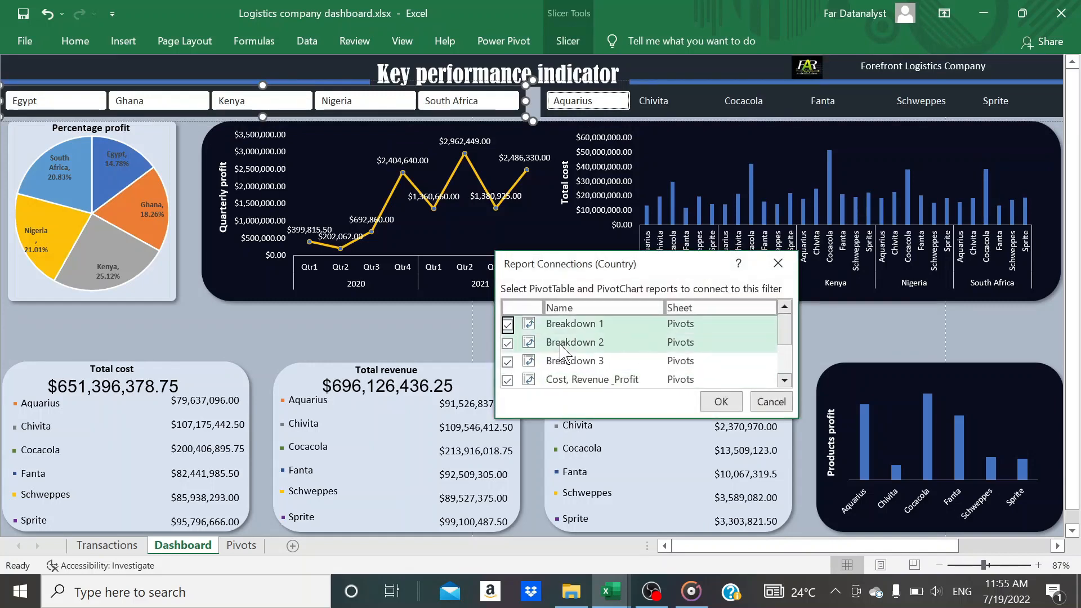
scroll(563, 351, down, 3)
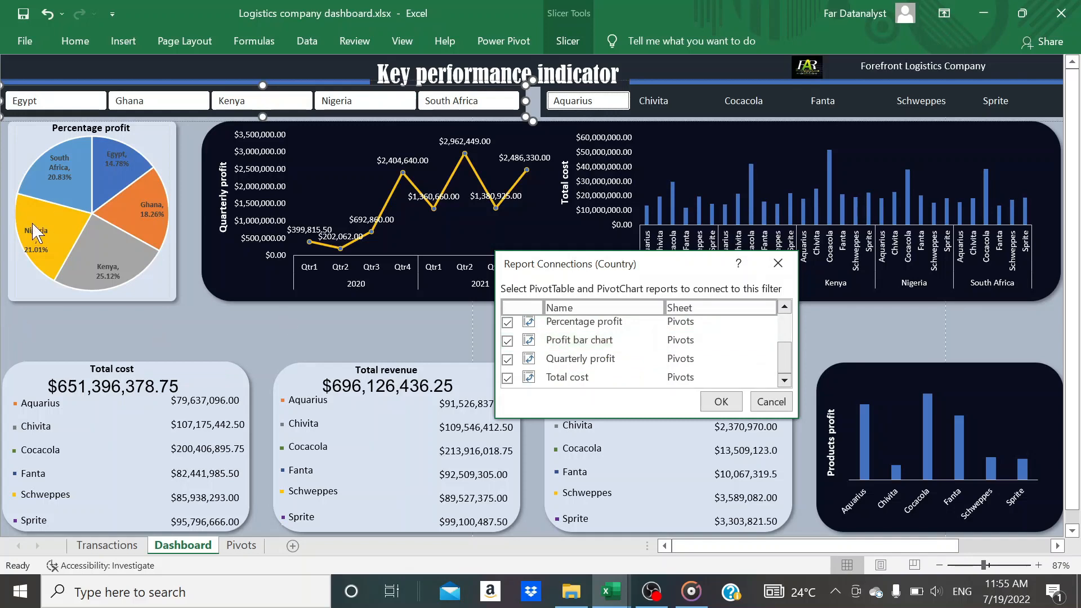
click(508, 340)
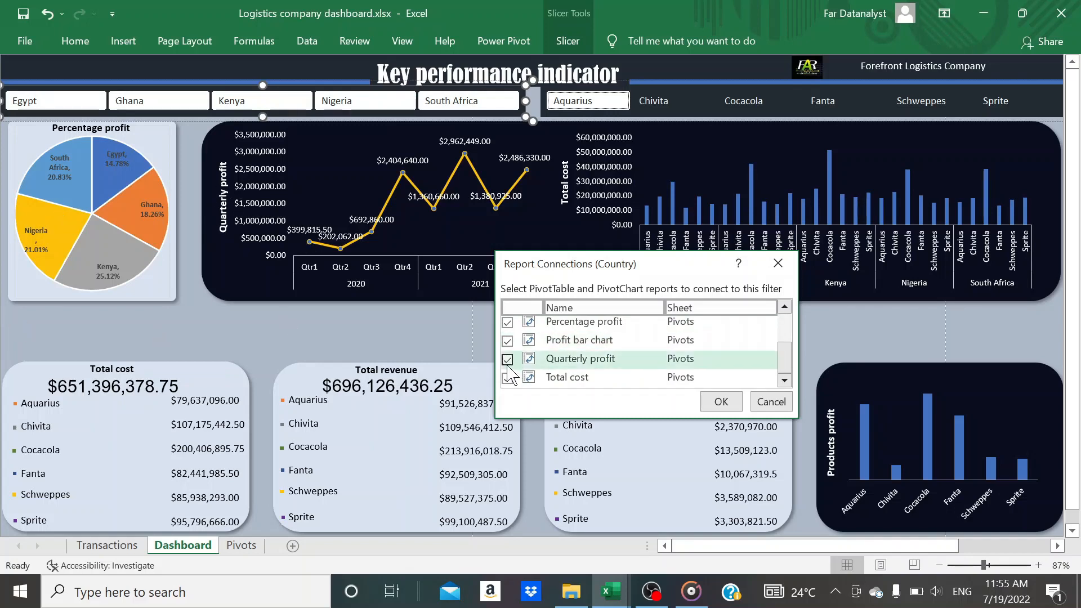
click(507, 358)
click(507, 340)
click(507, 323)
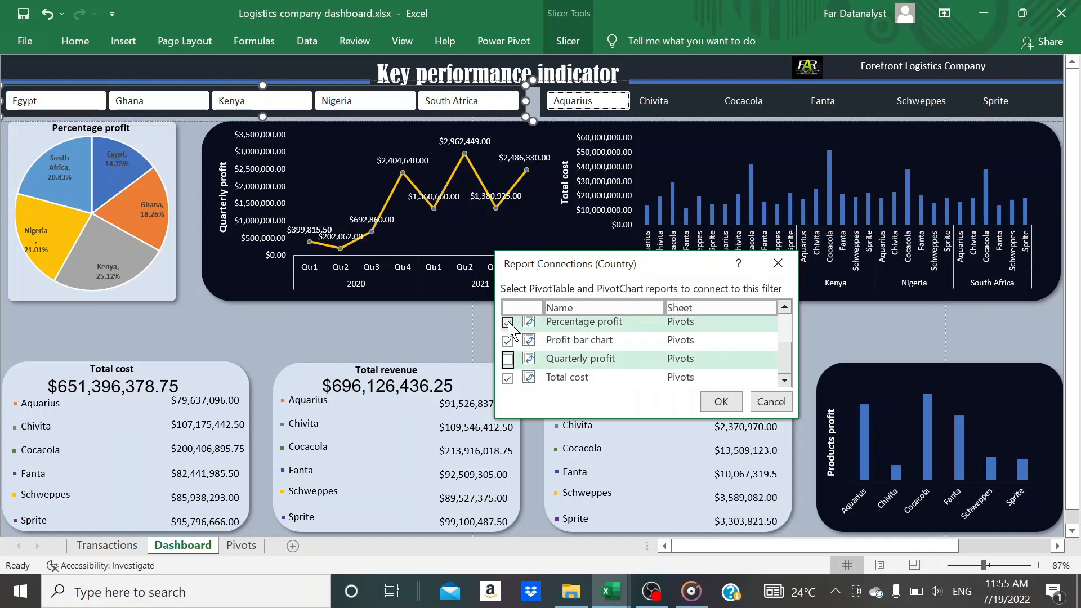
click(721, 403)
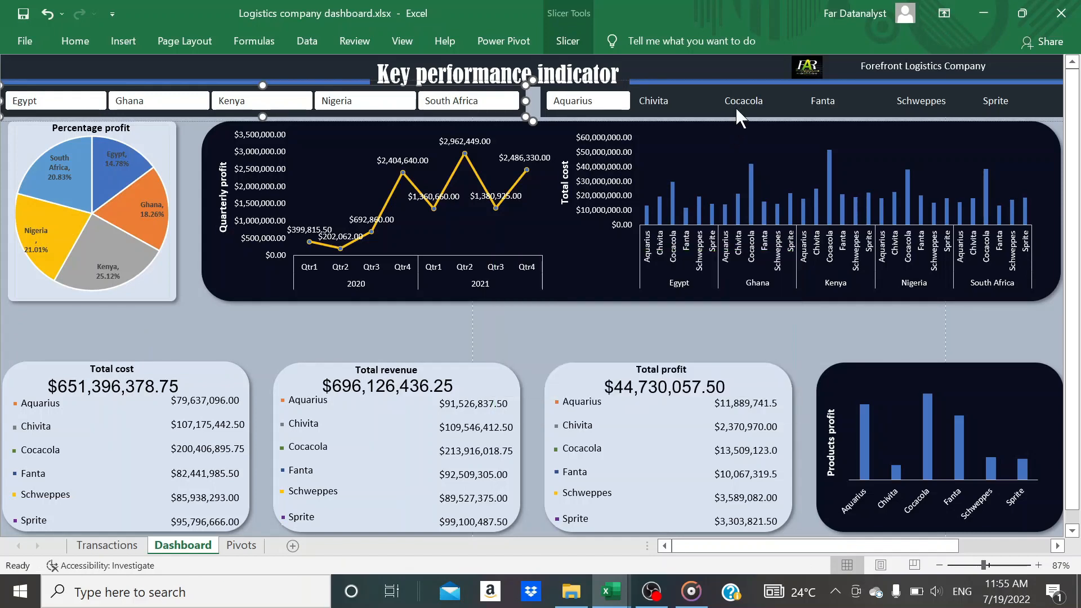
Test the Country slicer with South Africa, Nigeria, Kenya and Ghana, leaving Nigeria and the product Cocacola selected
click(466, 104)
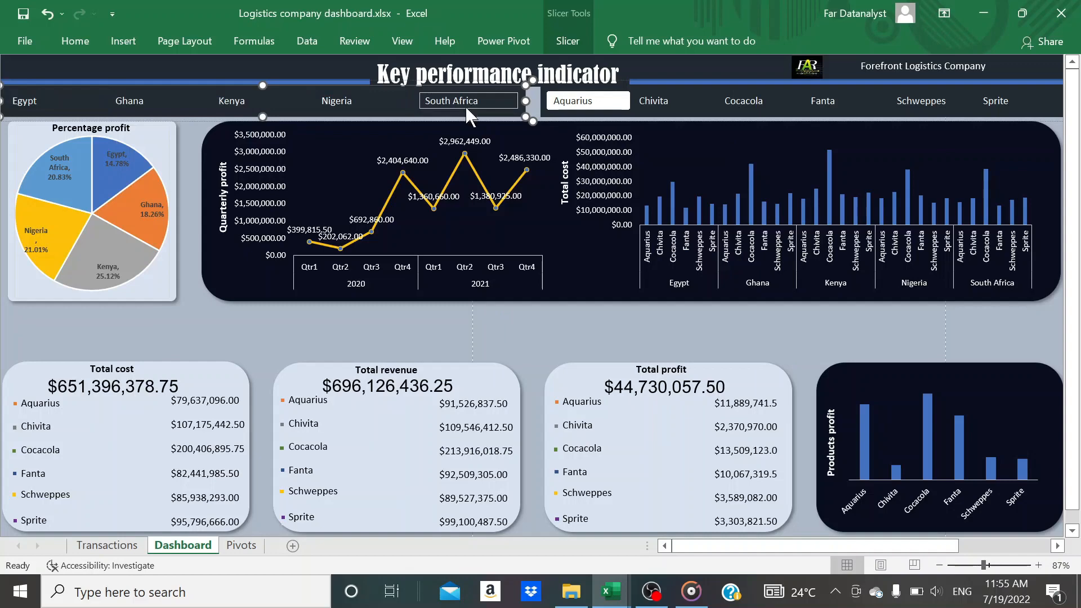
click(336, 103)
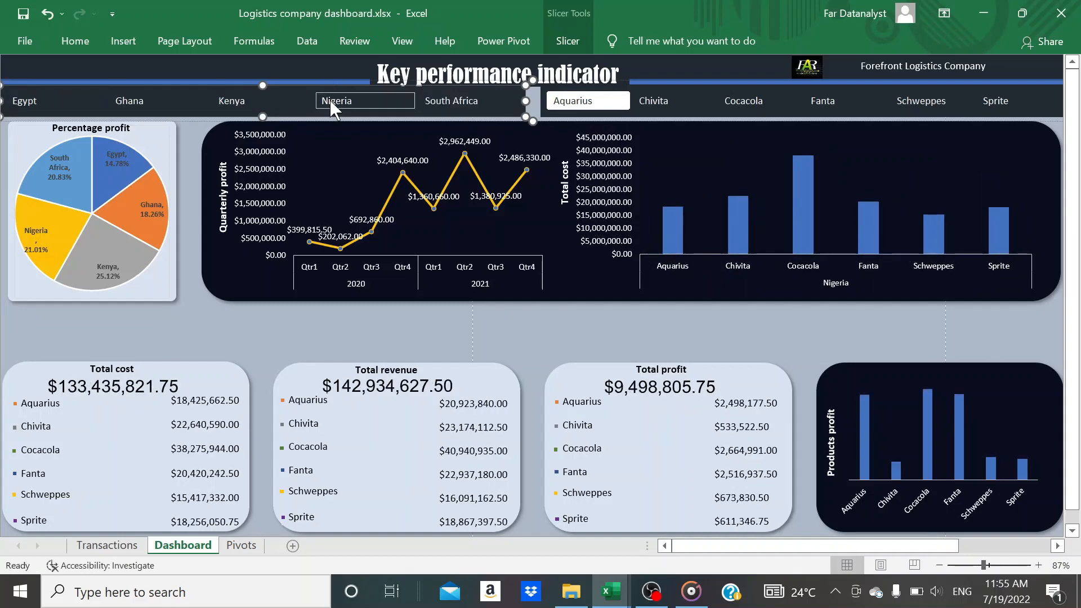
click(222, 100)
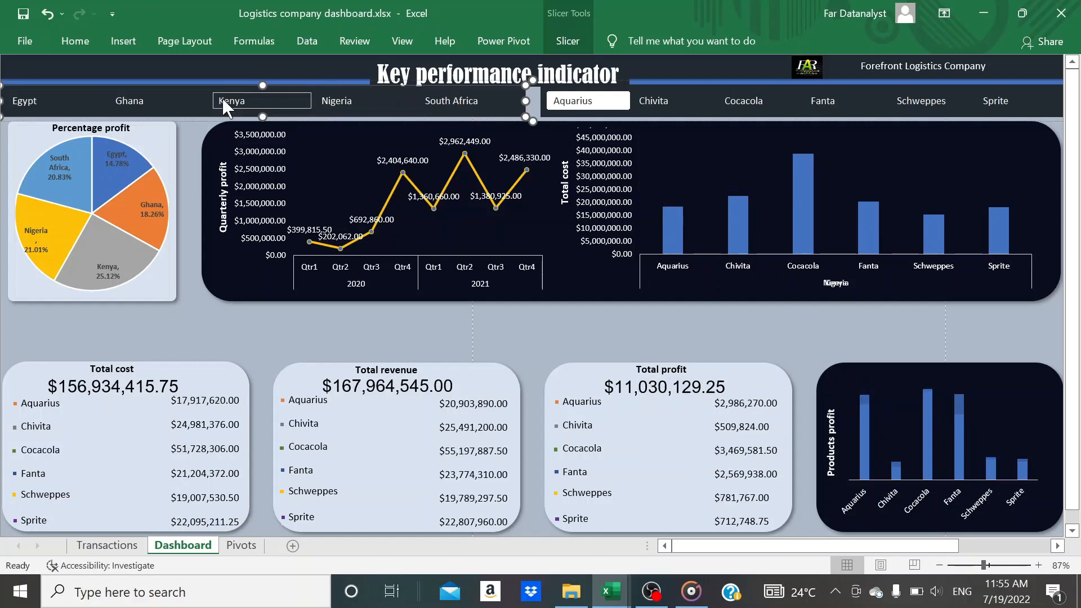
click(130, 102)
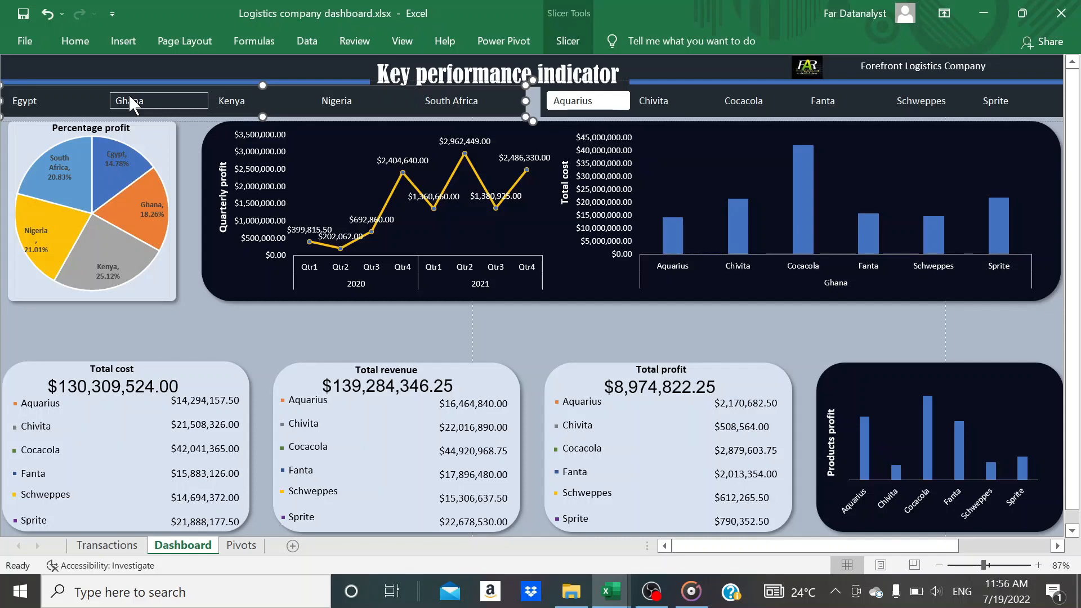
click(450, 100)
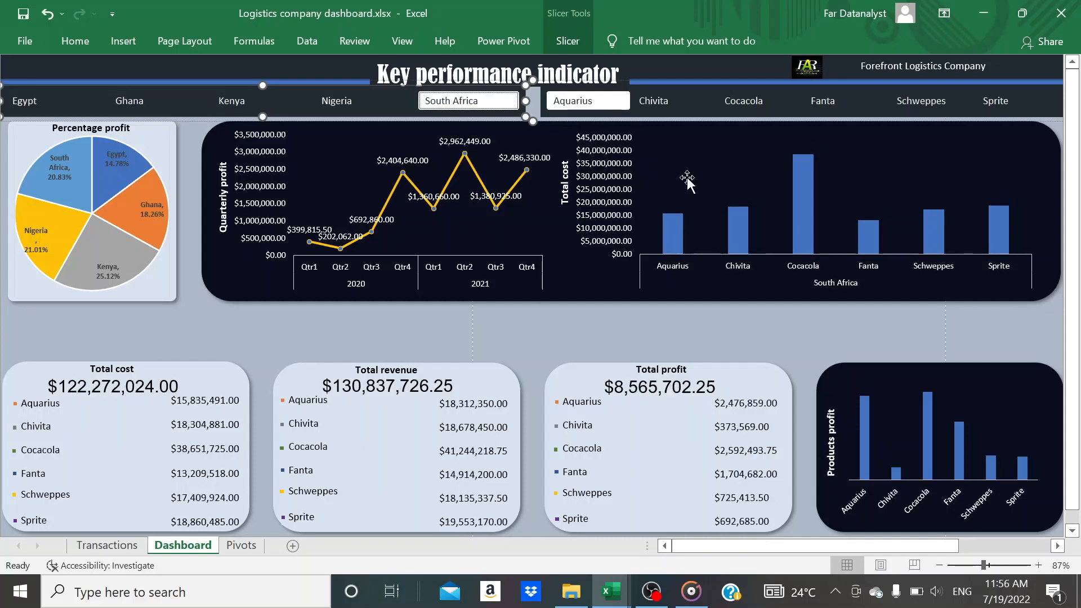
click(749, 100)
click(342, 99)
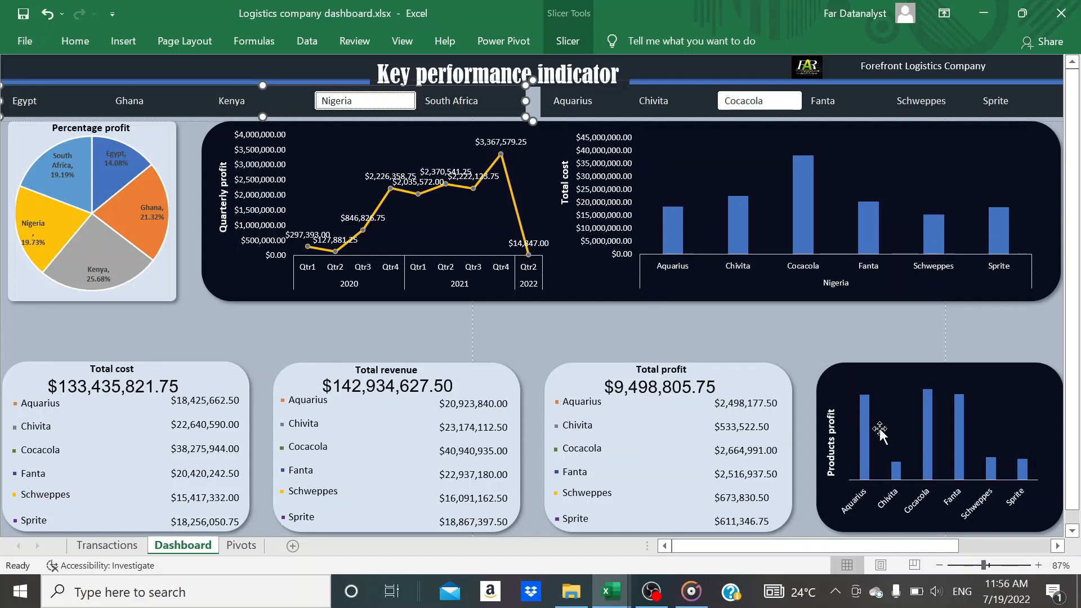
Fill only the Aquarius column of the Total cost chart with the orange theme color
click(677, 235)
click(674, 235)
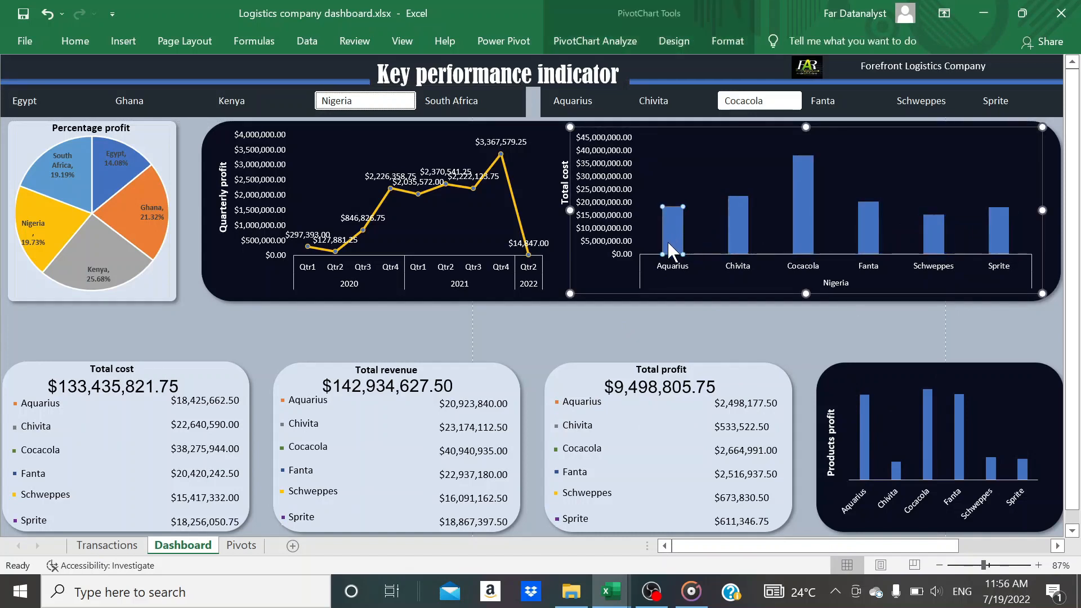
click(72, 42)
click(220, 102)
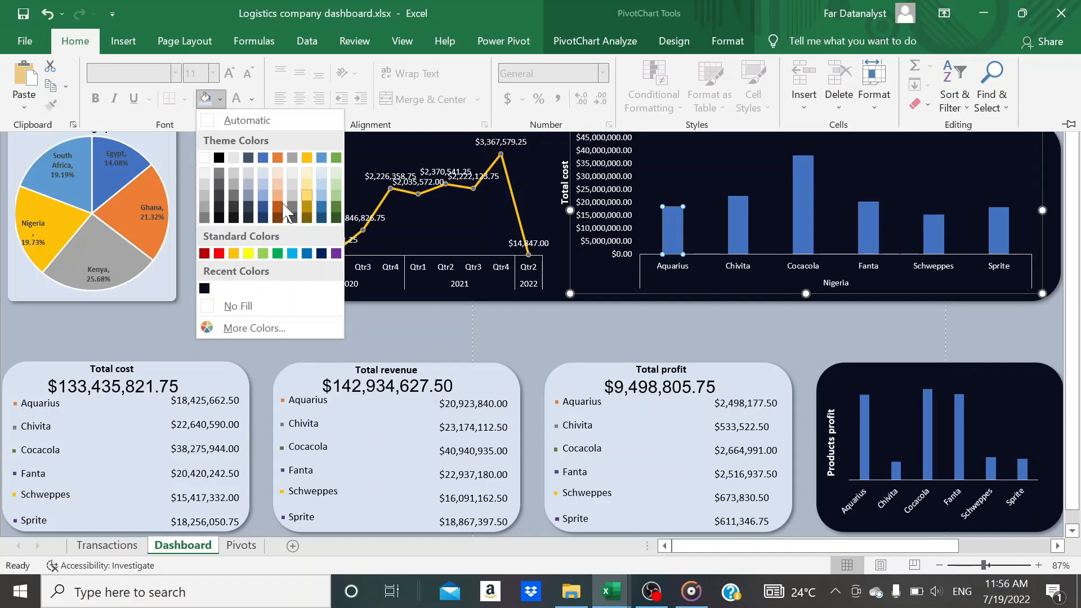
click(277, 158)
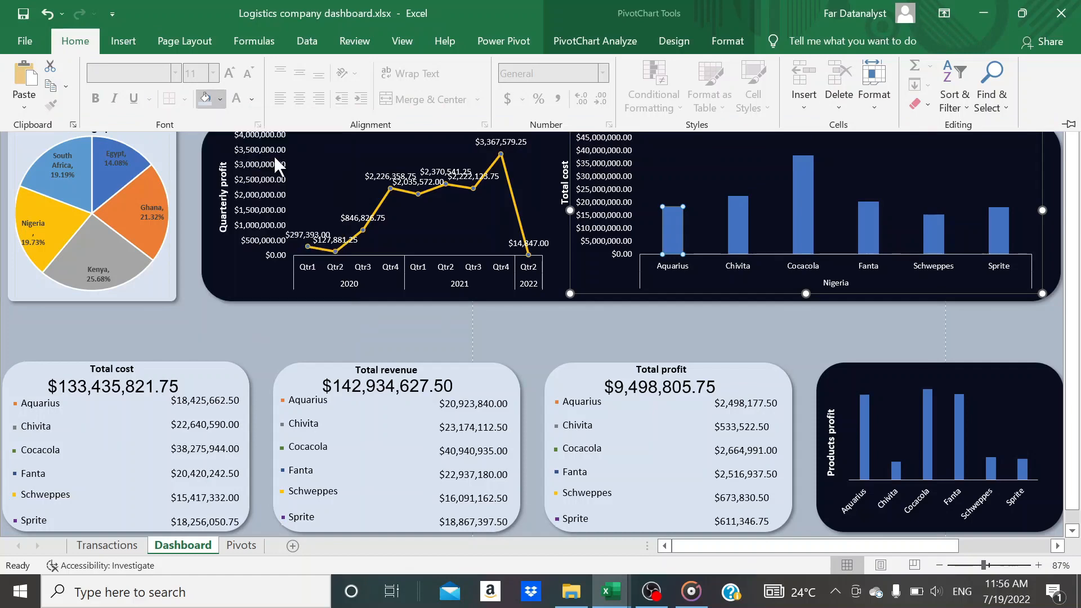
click(490, 326)
click(489, 326)
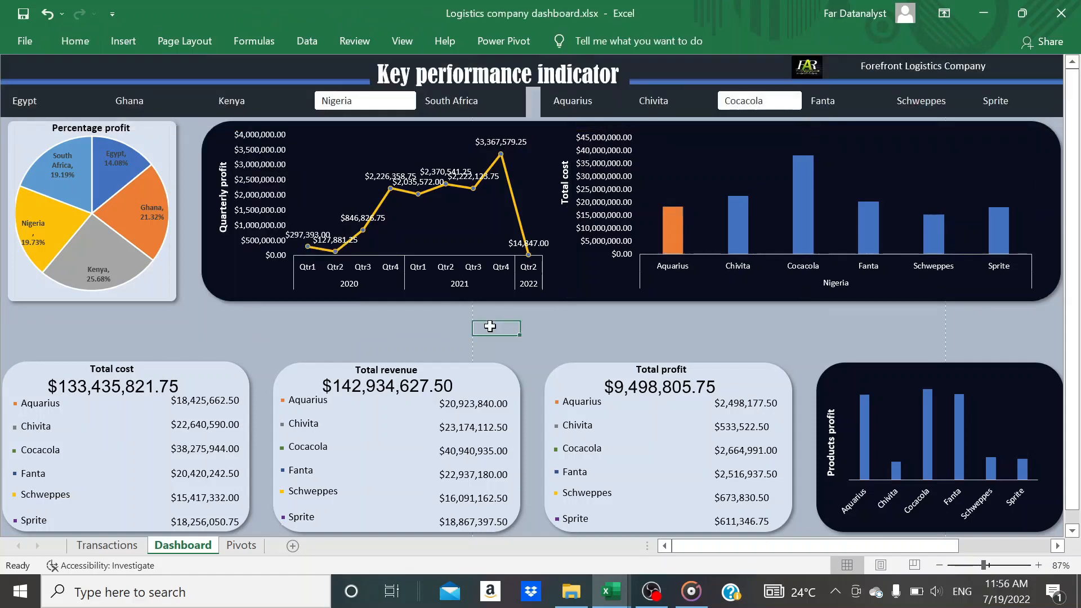
Fill only the Chivita column of the Total cost chart with dark gray from the theme colors
click(737, 224)
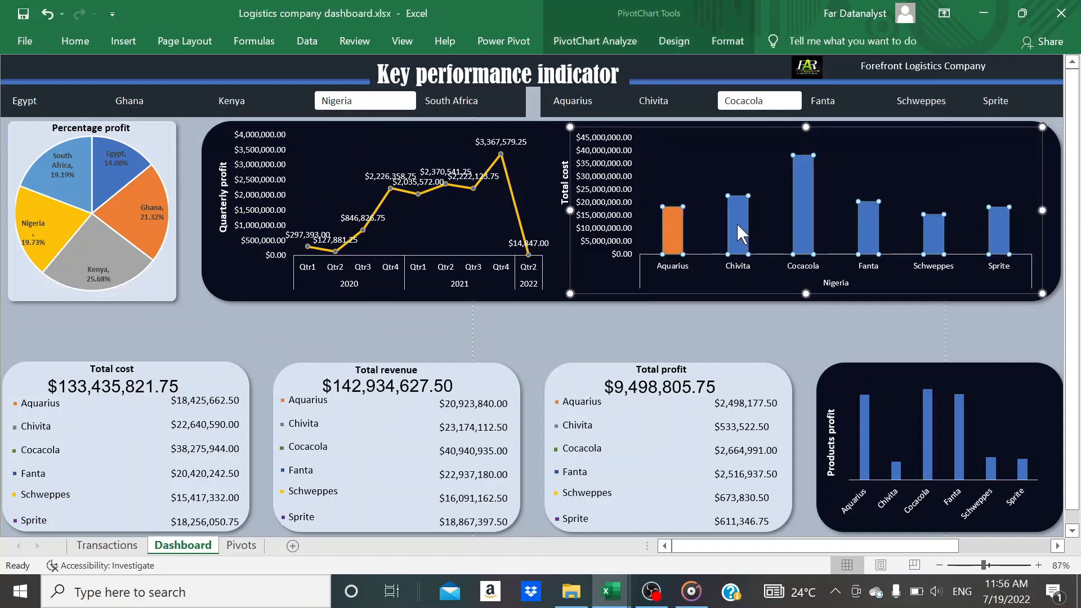
click(736, 224)
mouse_move(735, 225)
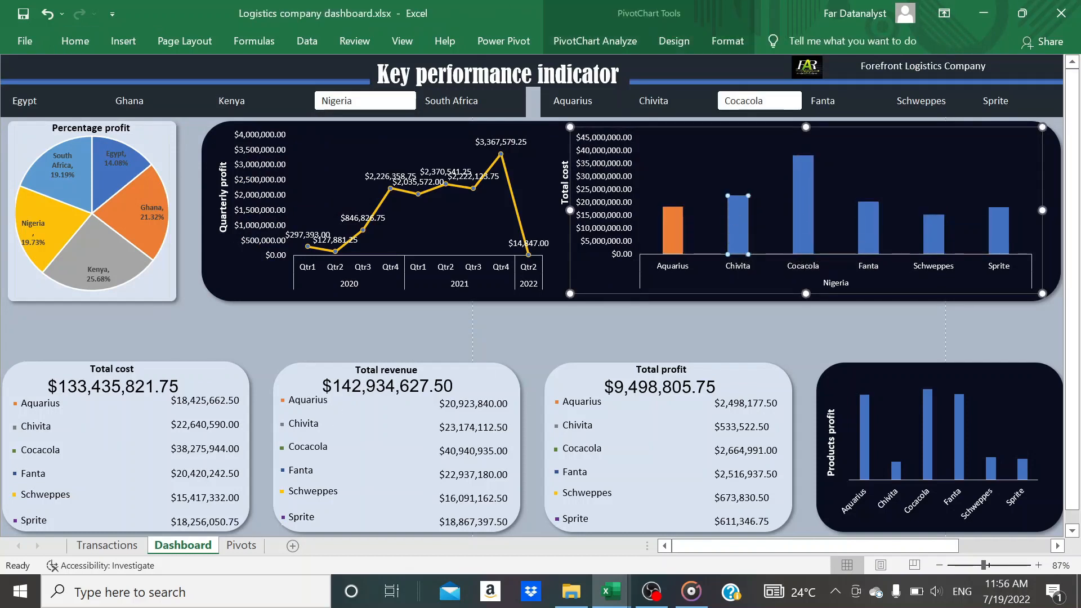
click(82, 40)
click(220, 100)
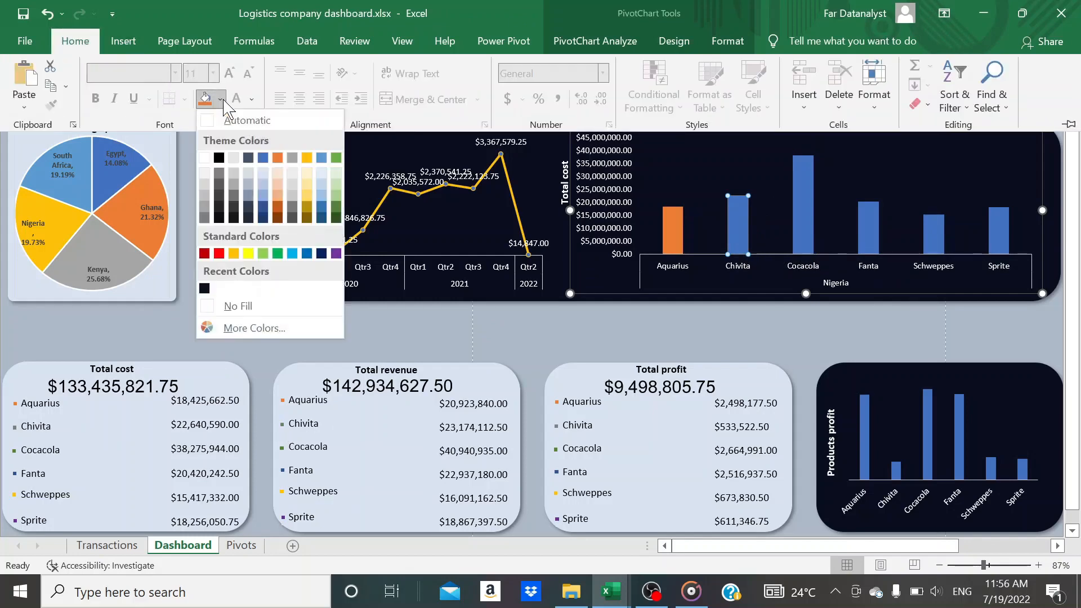
click(204, 211)
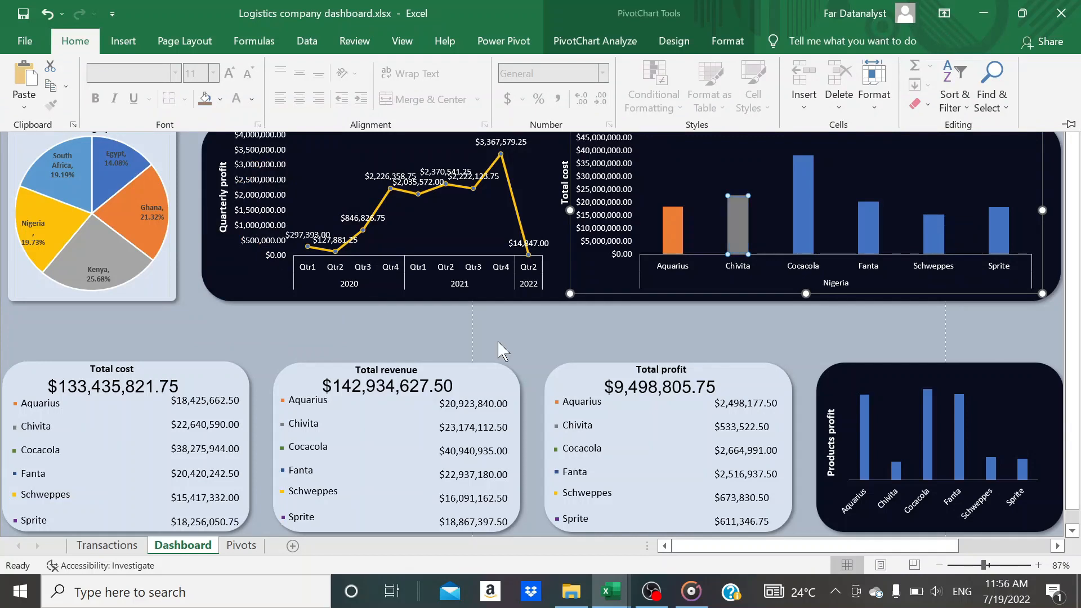
click(696, 331)
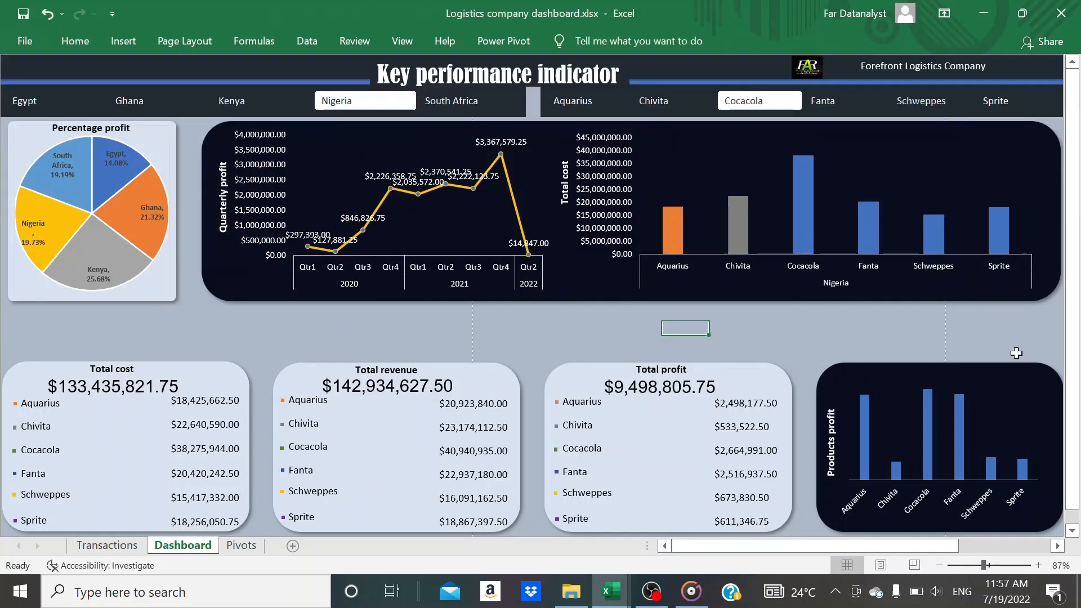
mouse_move(927, 465)
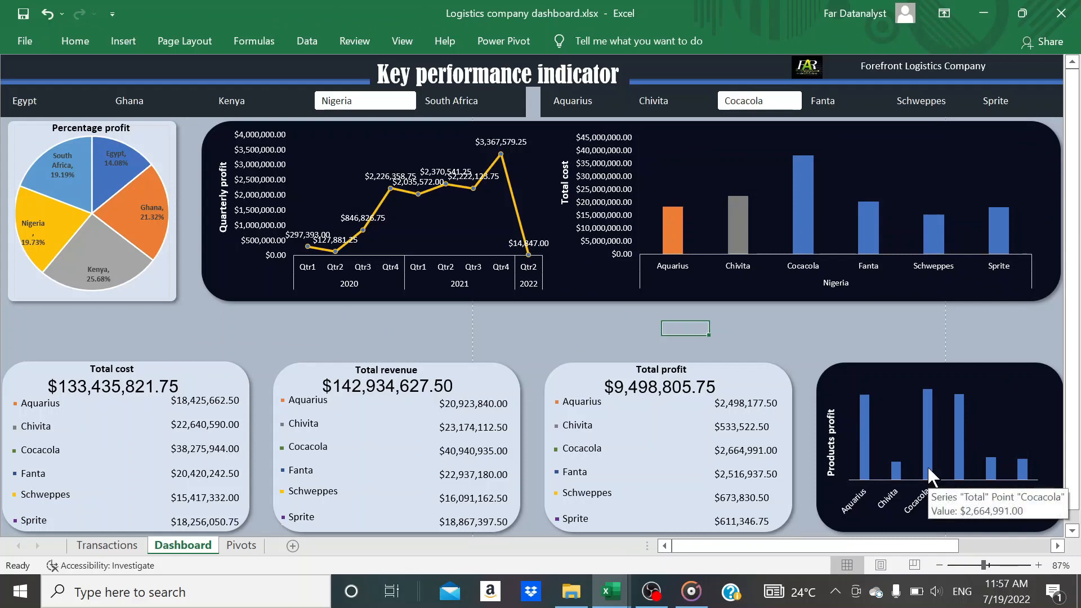